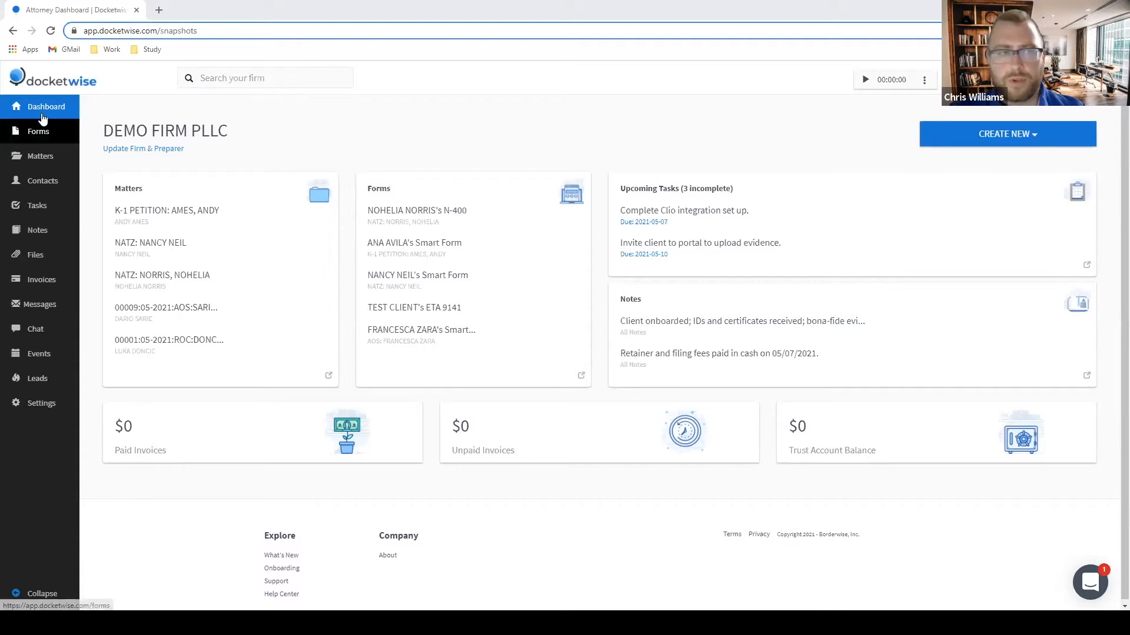
Start a new smart form and select form G-28 as its first form.
{"action": "left_click", "coordinate": [1027, 139]}
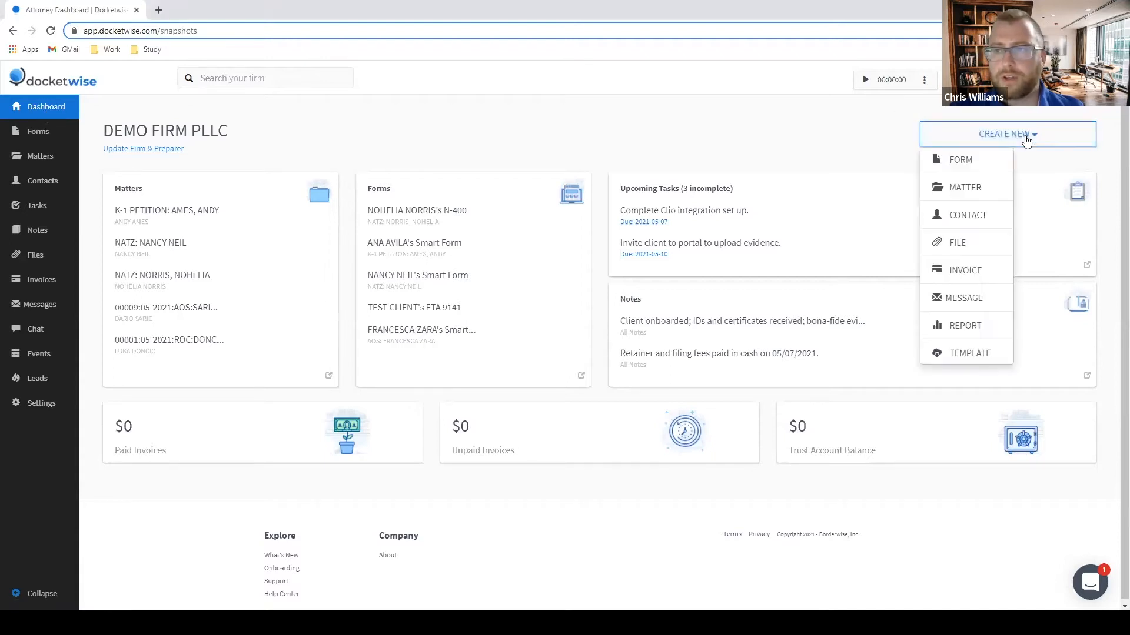
{"action": "left_click", "coordinate": [966, 161]}
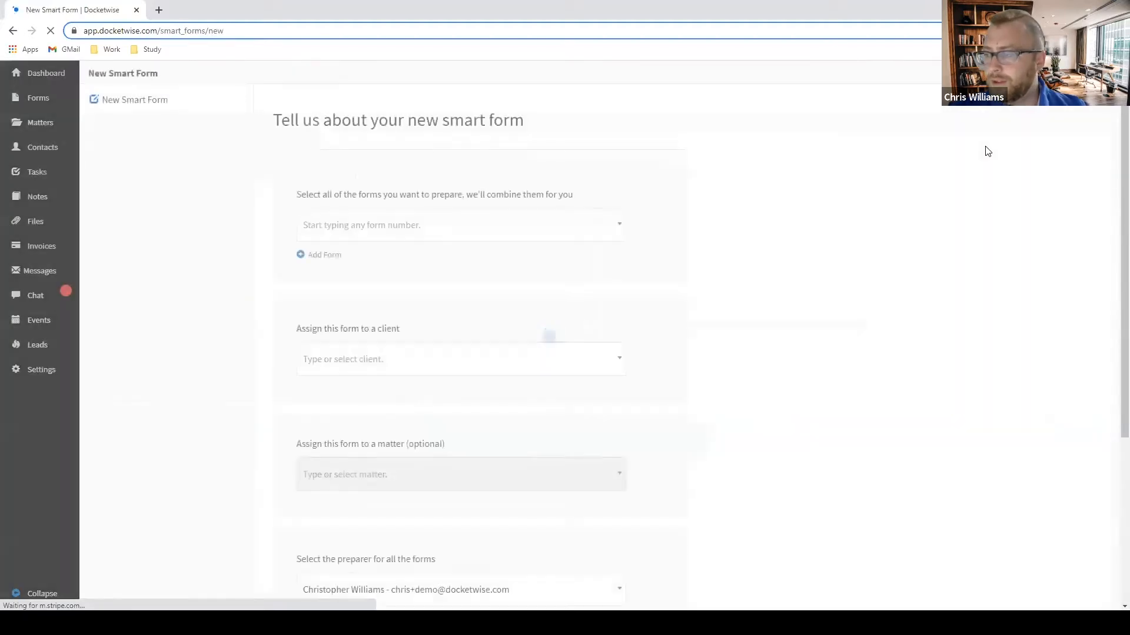
{"action": "left_click", "coordinate": [544, 234]}
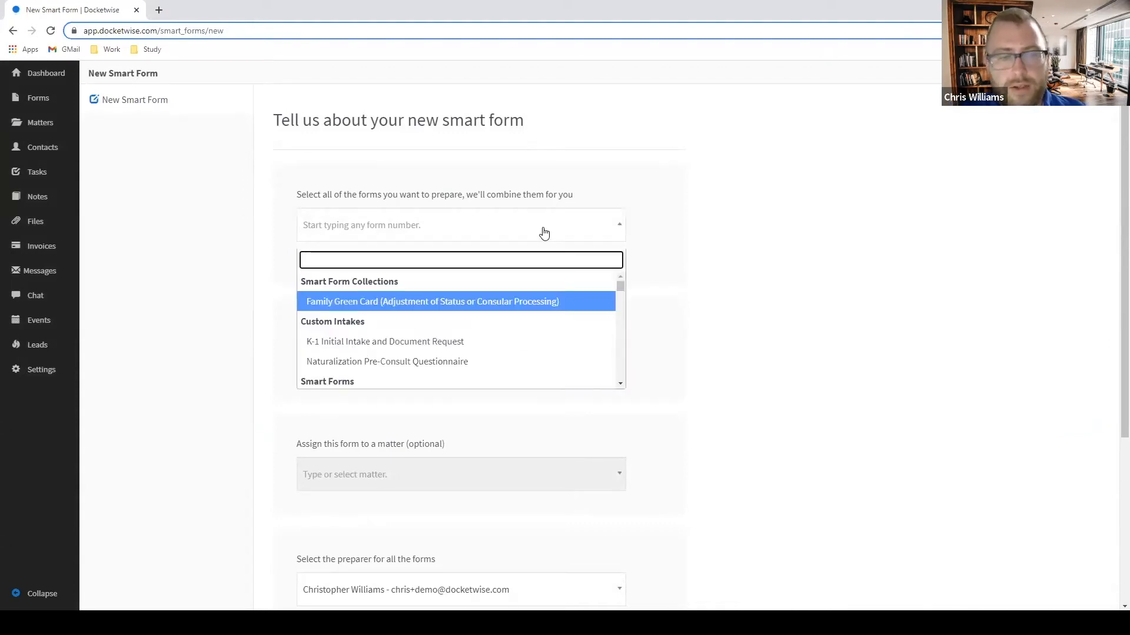
{"action": "type", "text": "28"}
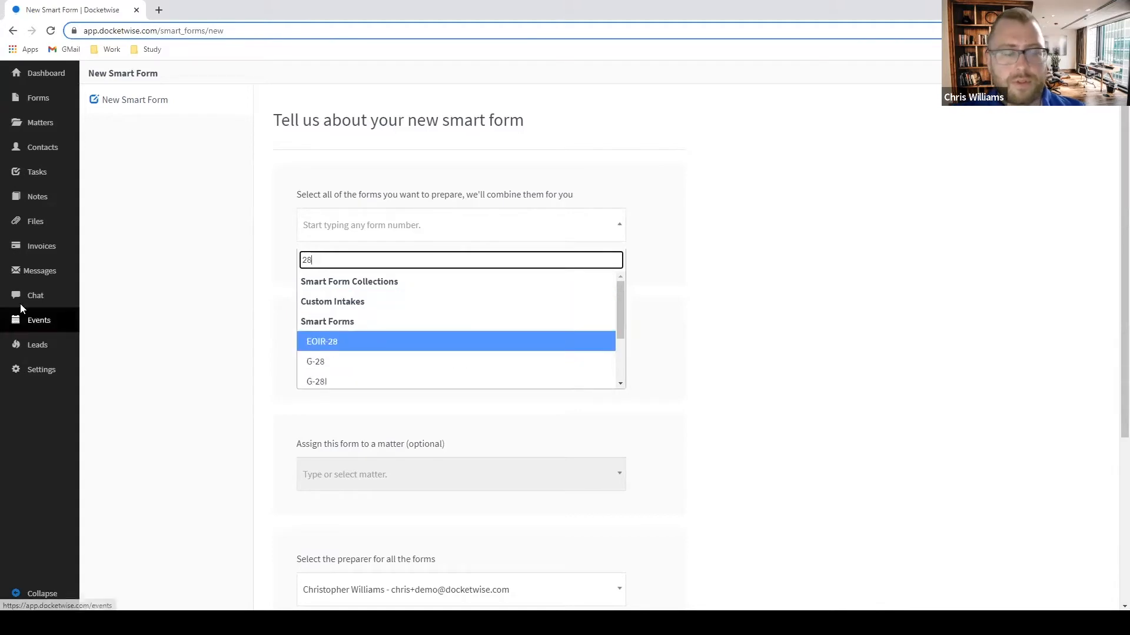
{"action": "left_click", "coordinate": [349, 362]}
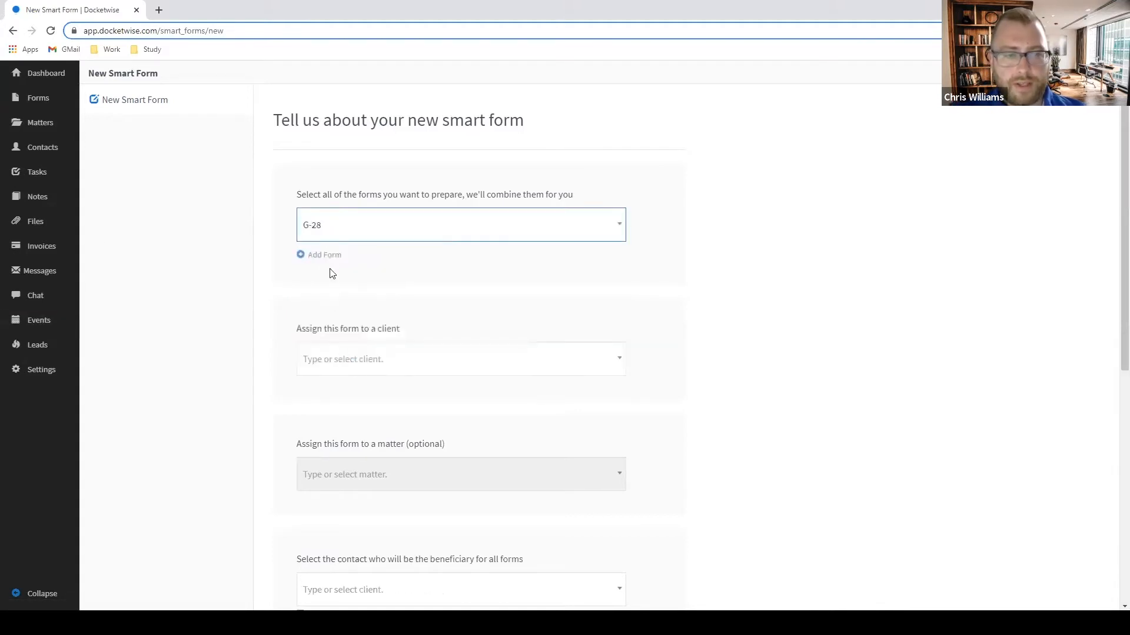
Add a second form slot and select form N-400.
{"action": "left_click", "coordinate": [324, 256]}
{"action": "left_click", "coordinate": [333, 289]}
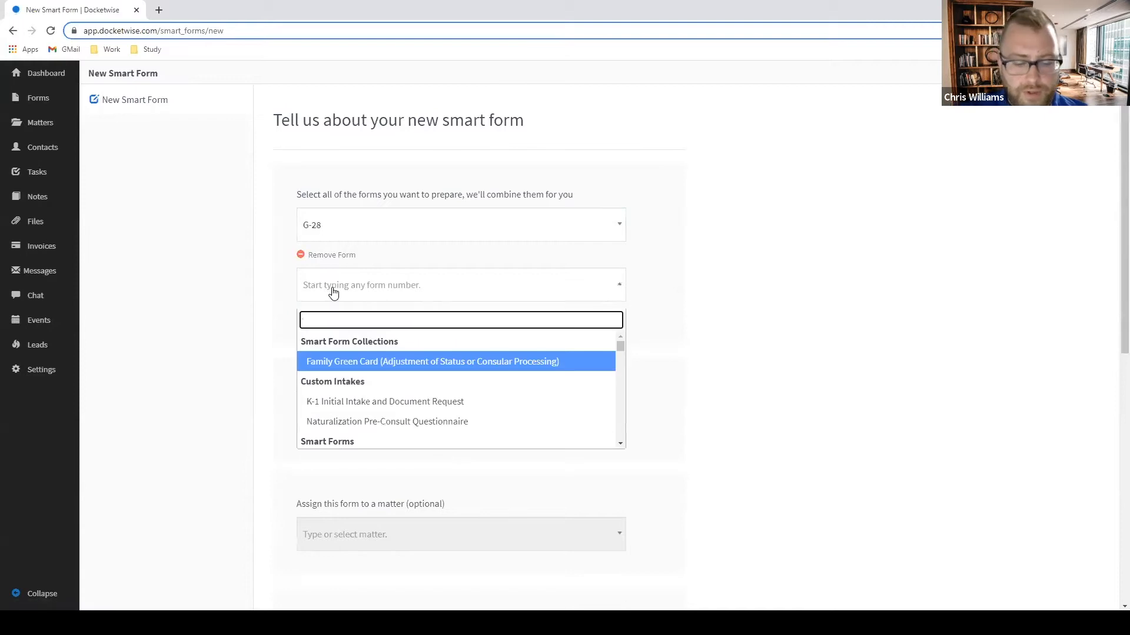
{"action": "type", "text": "N400"}
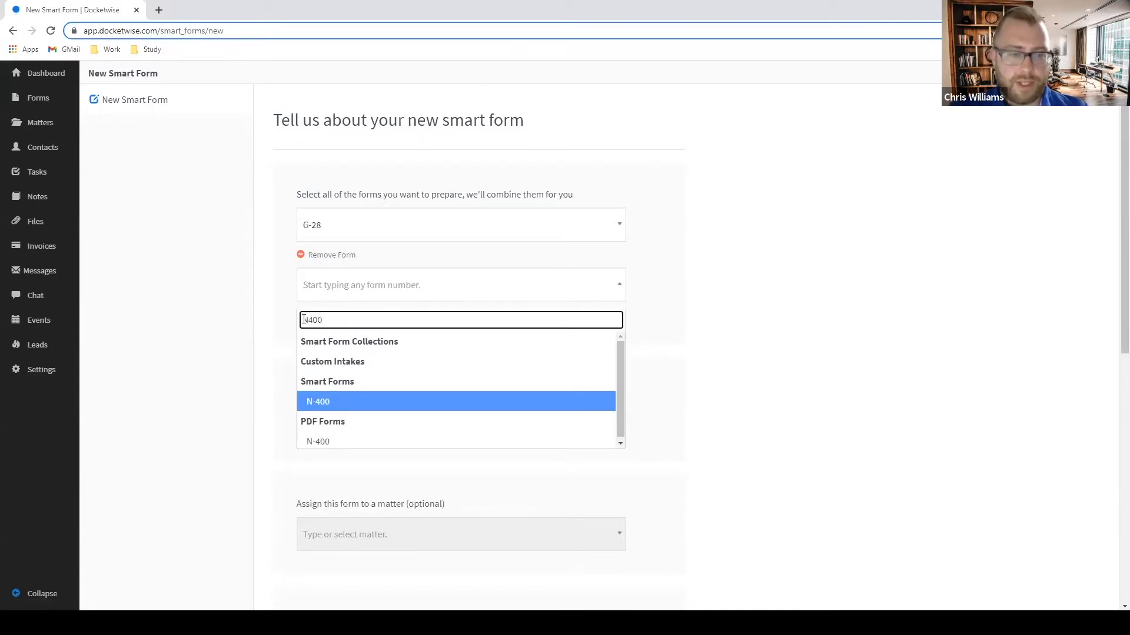
{"action": "left_click", "coordinate": [358, 406]}
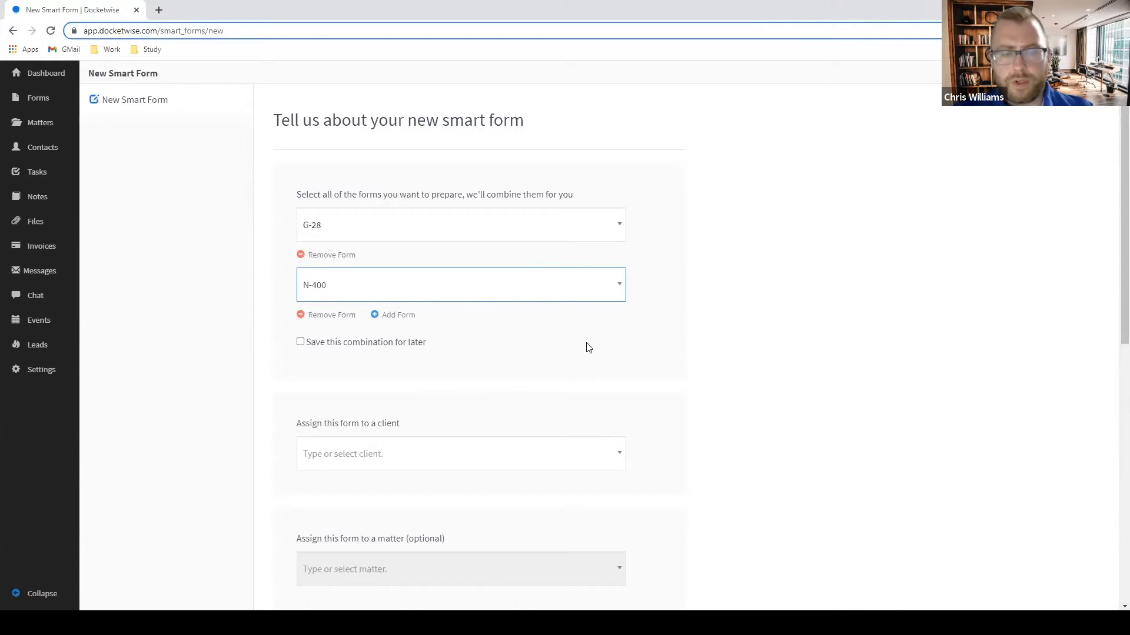
{"action": "scroll", "coordinate": [589, 347], "scroll_direction": "down", "scroll_amount": 2}
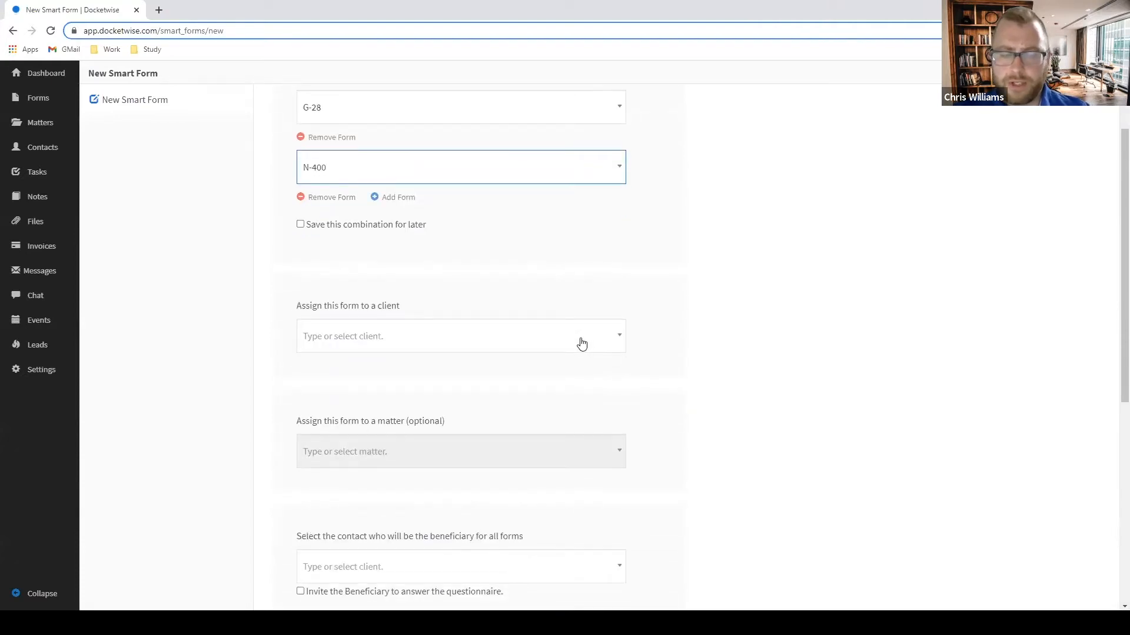
Assign the form to the client and her naturalization (NATZ) matter.
{"action": "left_click", "coordinate": [503, 347]}
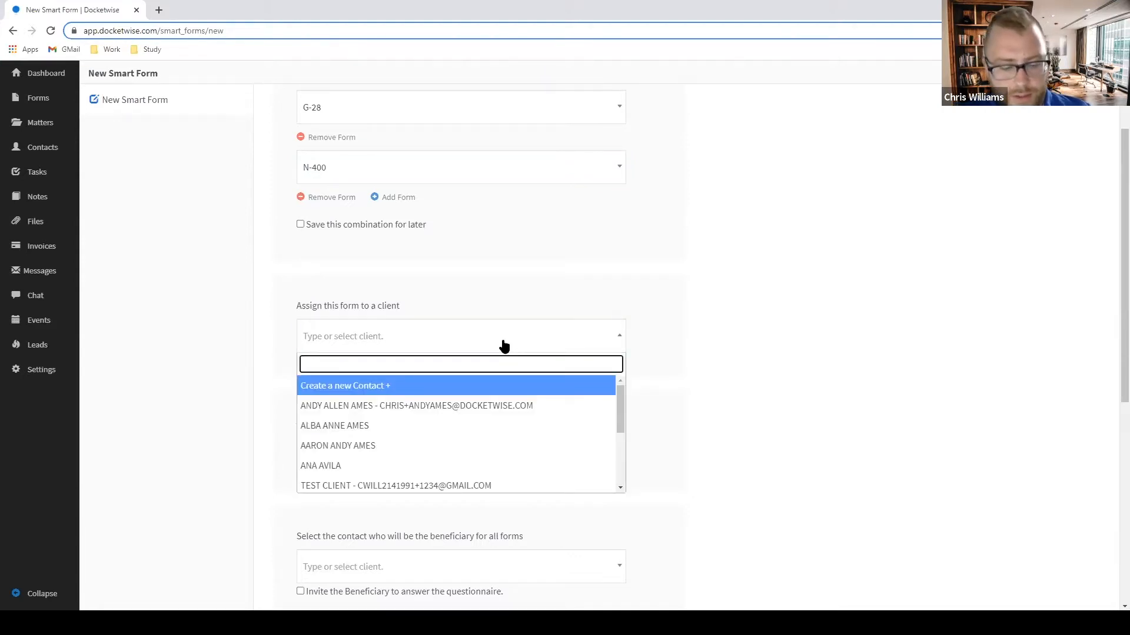
{"action": "type", "text": "NOHE"}
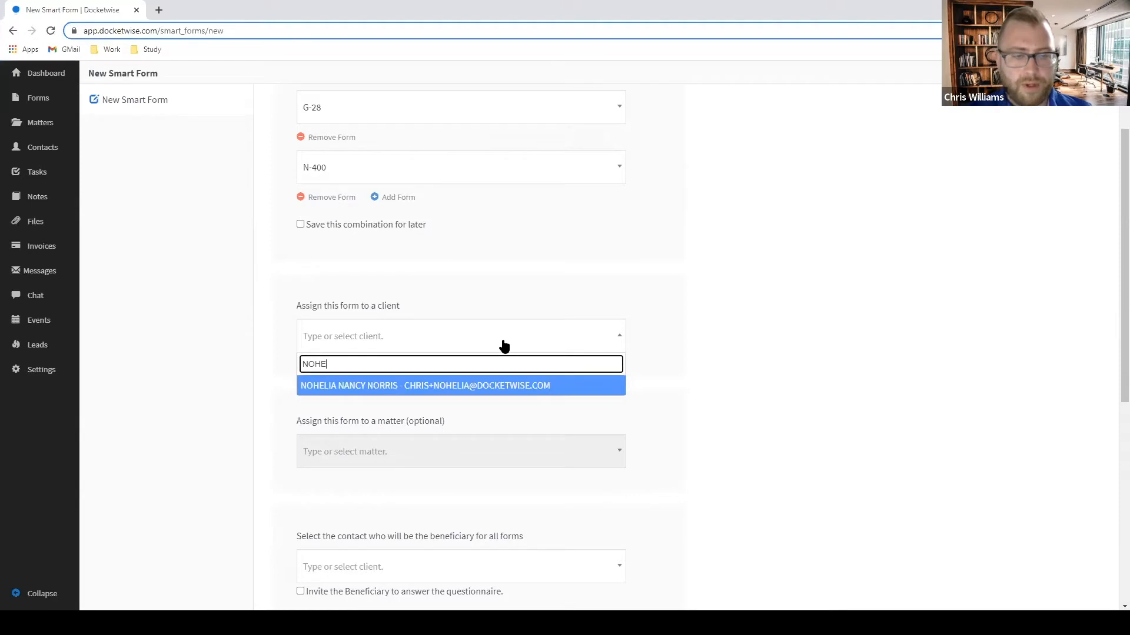
{"action": "left_click", "coordinate": [539, 391]}
{"action": "left_click", "coordinate": [455, 452]}
{"action": "left_click", "coordinate": [415, 521]}
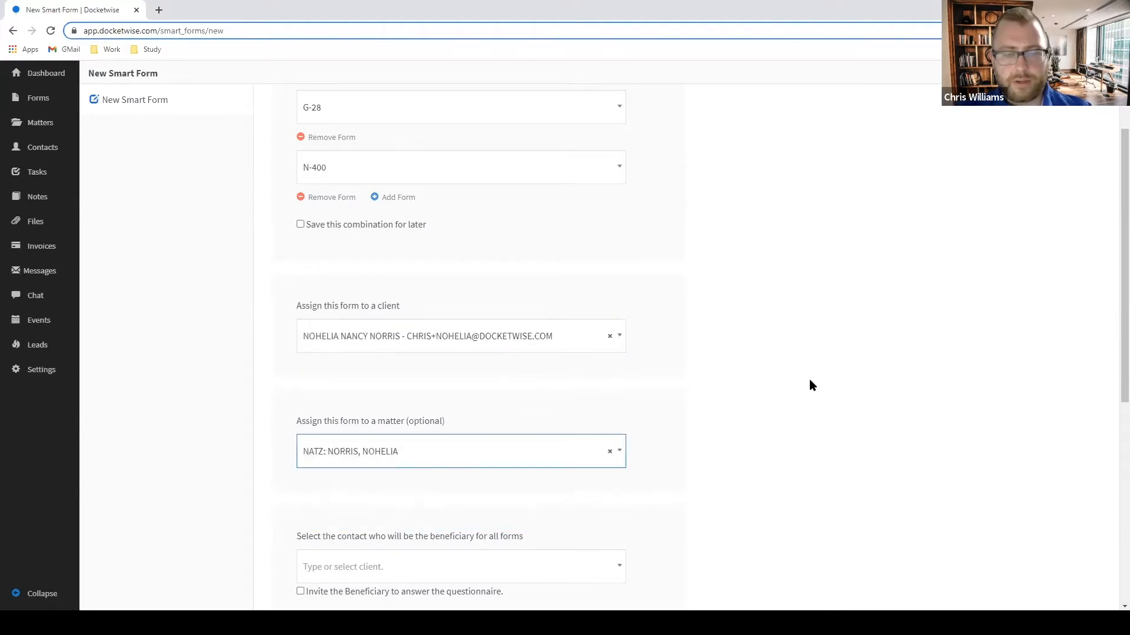
{"action": "scroll", "coordinate": [768, 370], "scroll_direction": "down", "scroll_amount": 2}
Set the client as beneficiary and the firm's attorney as preparer, then create the form.
{"action": "left_click", "coordinate": [477, 461]}
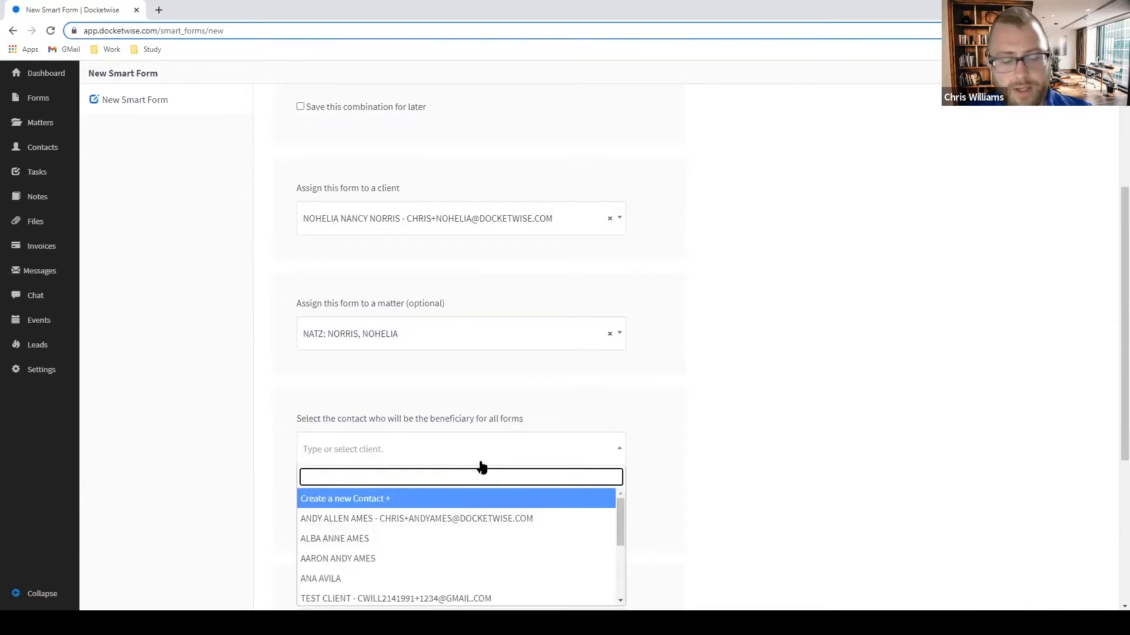
{"action": "type", "text": "NOHELIA"}
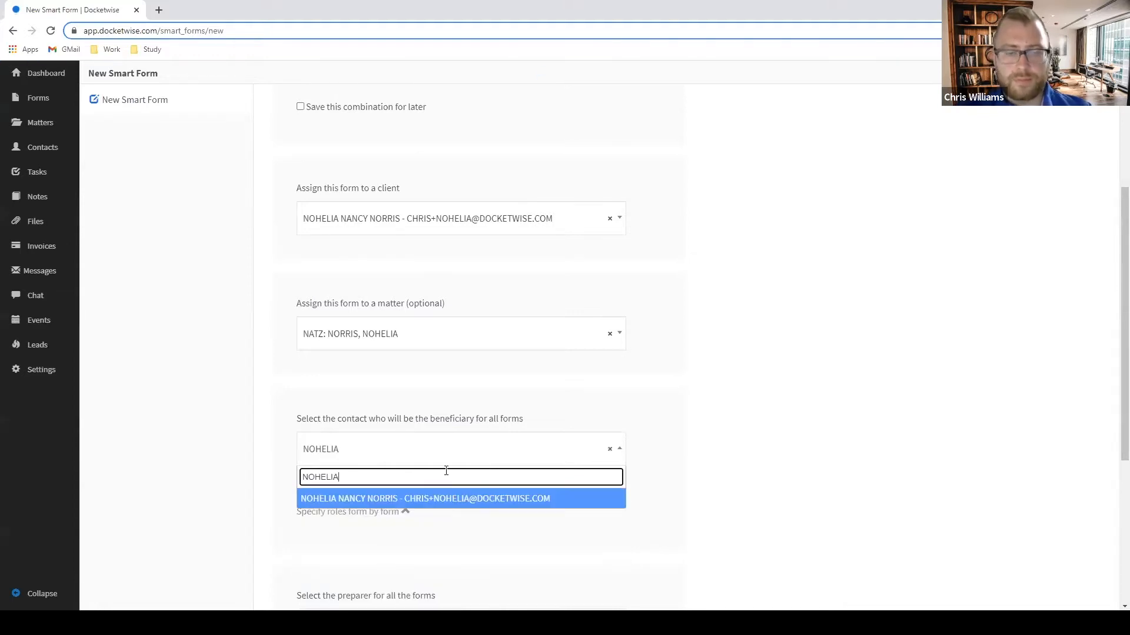
{"action": "left_click", "coordinate": [437, 507]}
{"action": "scroll", "coordinate": [519, 443], "scroll_direction": "down", "scroll_amount": 5}
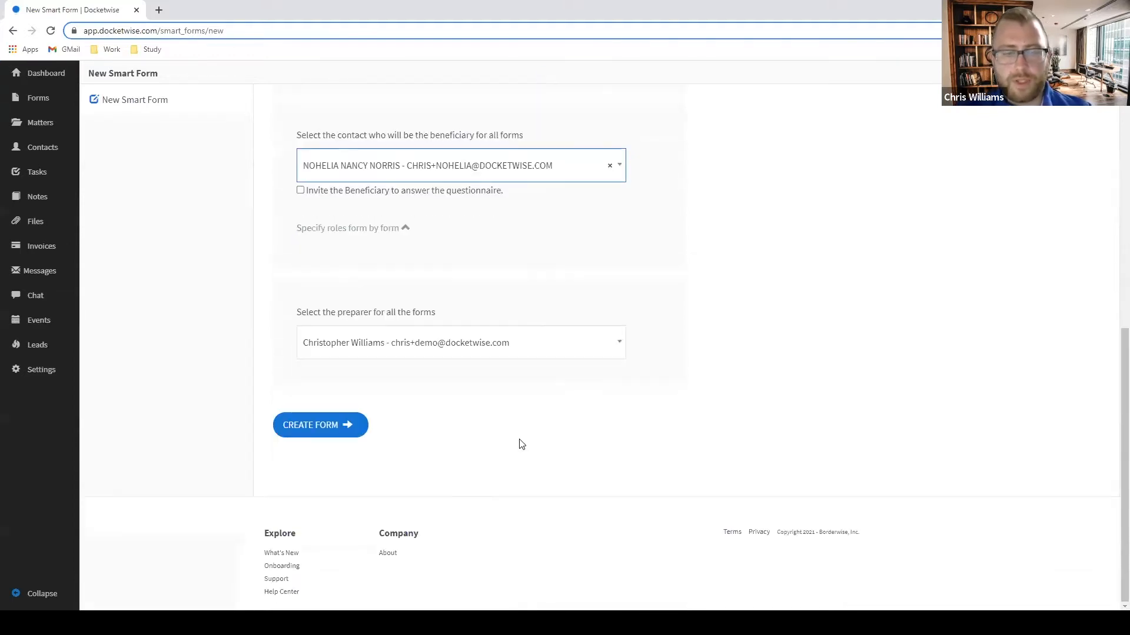
{"action": "left_click", "coordinate": [493, 346]}
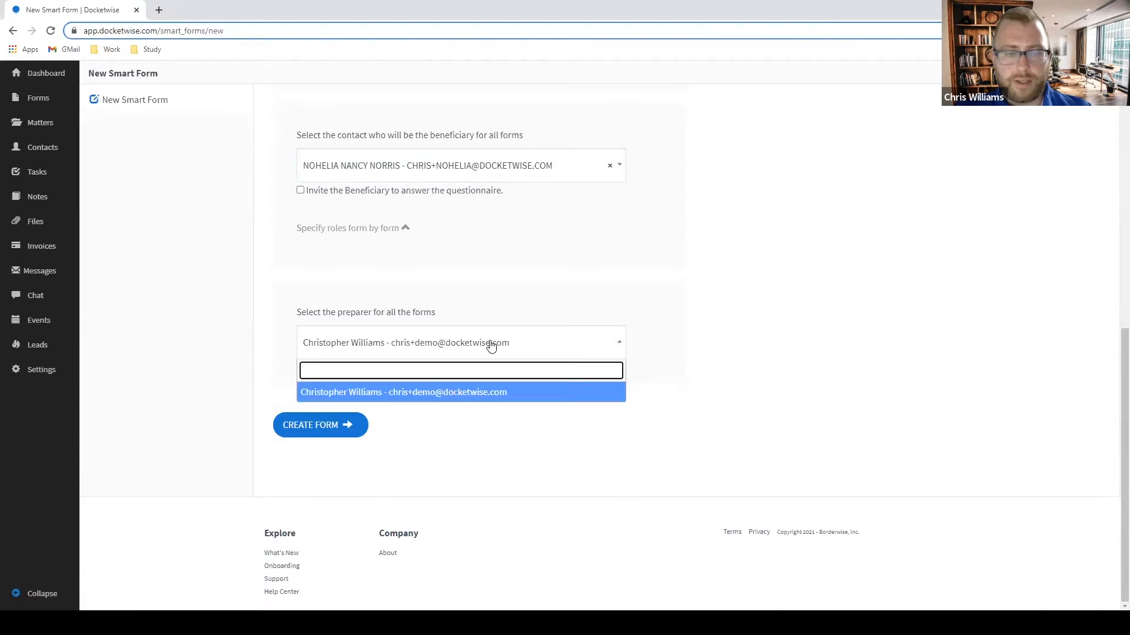
{"action": "left_click", "coordinate": [472, 393]}
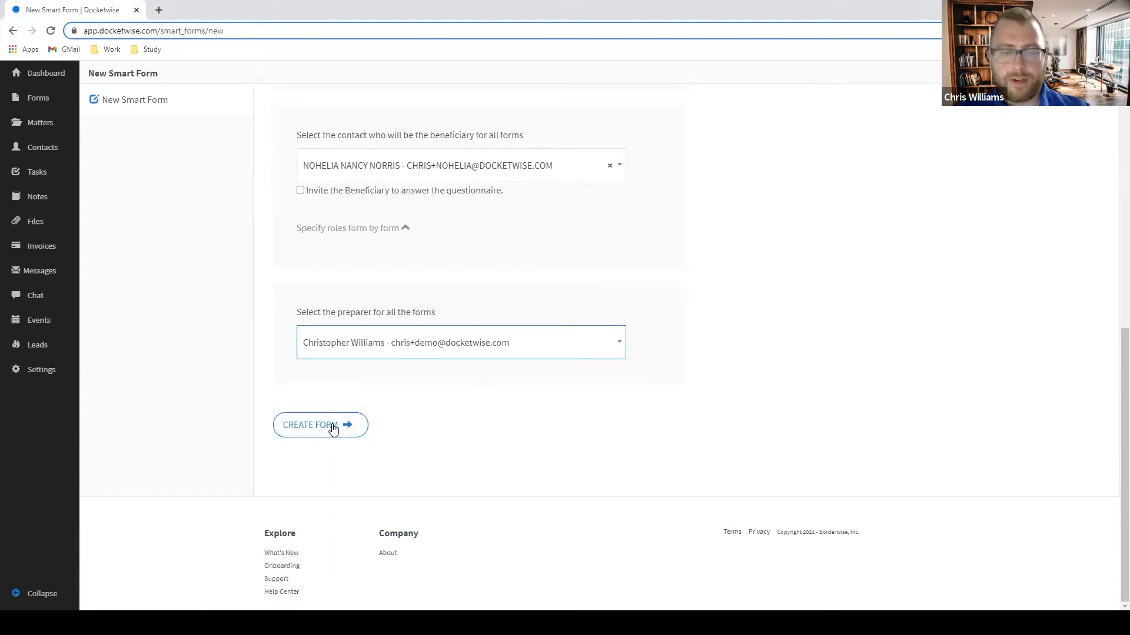
{"action": "scroll", "coordinate": [447, 407], "scroll_direction": "up", "scroll_amount": 3}
{"action": "scroll", "coordinate": [447, 407], "scroll_direction": "down", "scroll_amount": 2}
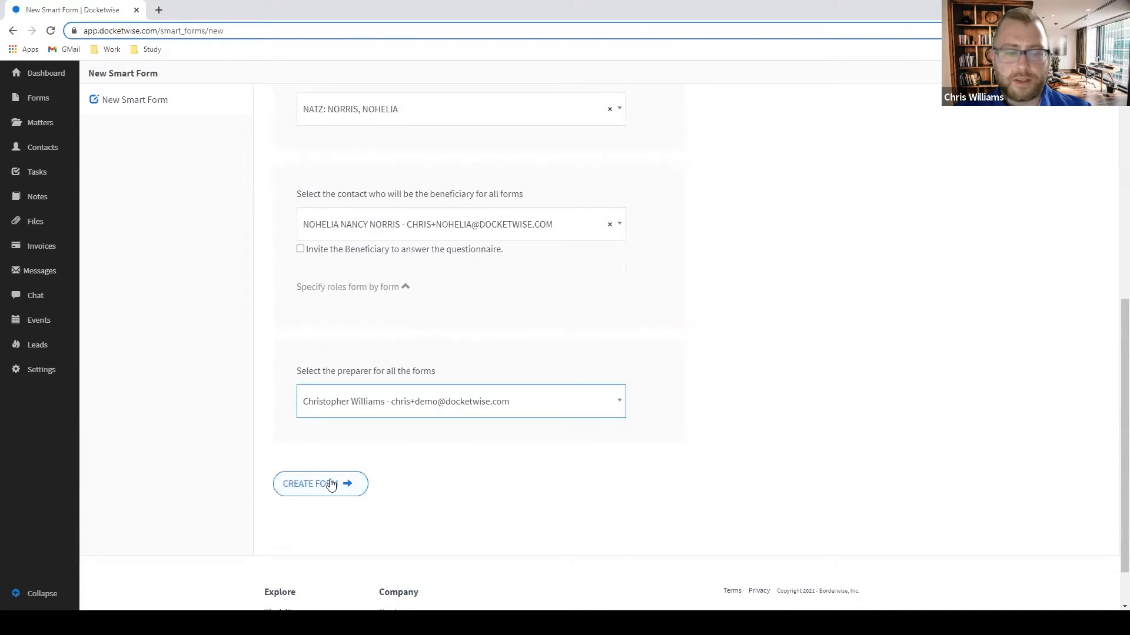
{"action": "left_click", "coordinate": [332, 486]}
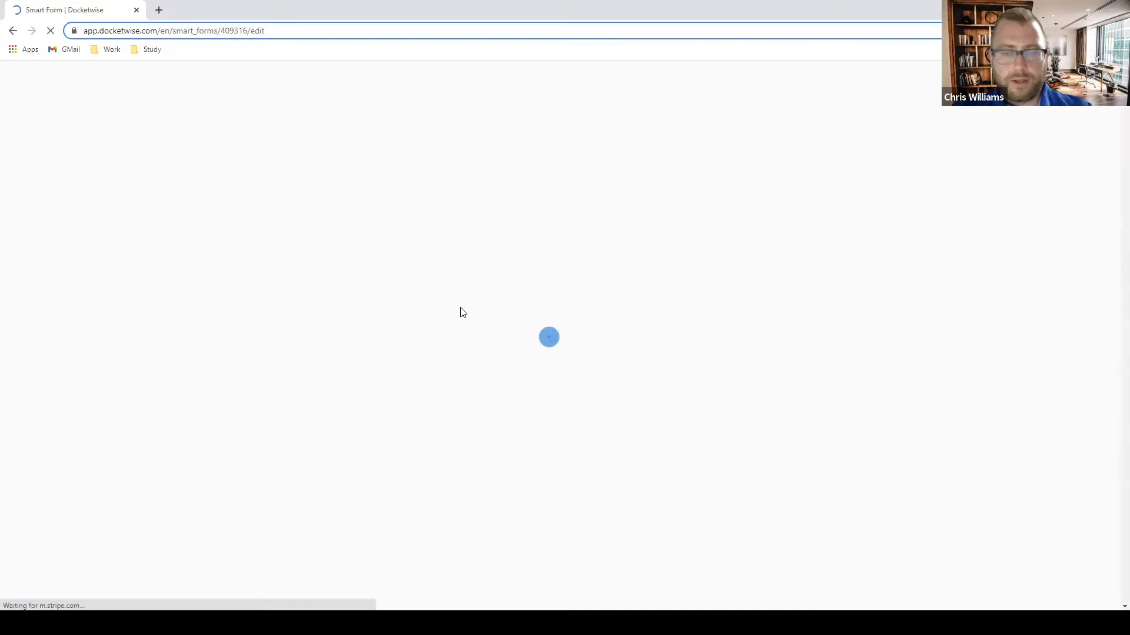
Scroll through the G-28 appearance questions and N-400 background-check questions.
{"action": "scroll", "coordinate": [897, 261], "scroll_direction": "down", "scroll_amount": 15}
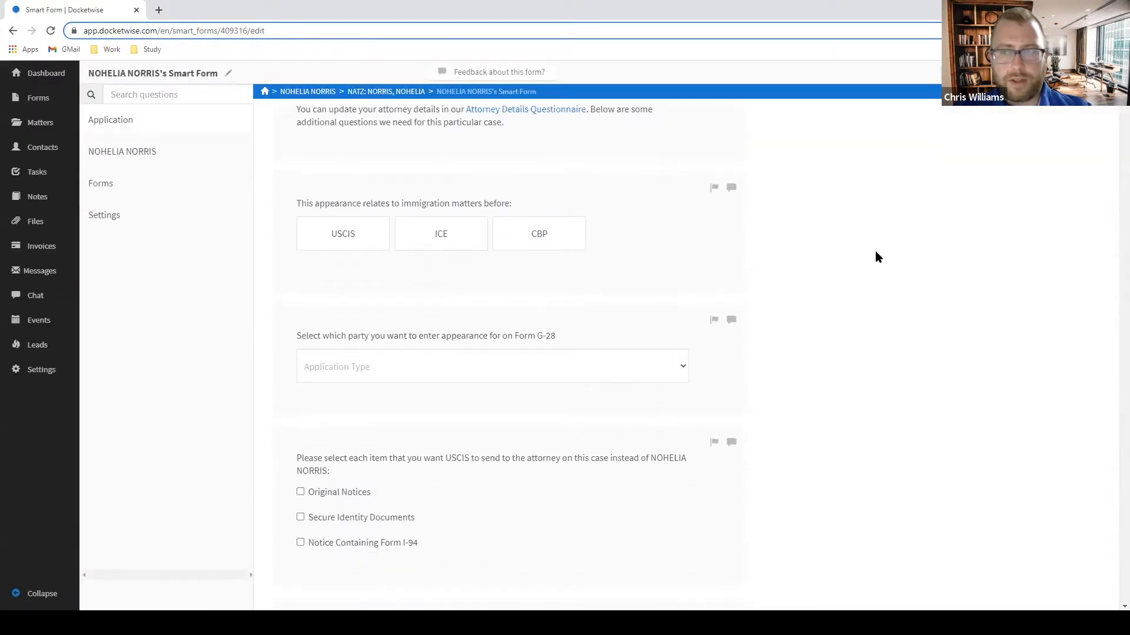
{"action": "scroll", "coordinate": [841, 254], "scroll_direction": "down", "scroll_amount": 15}
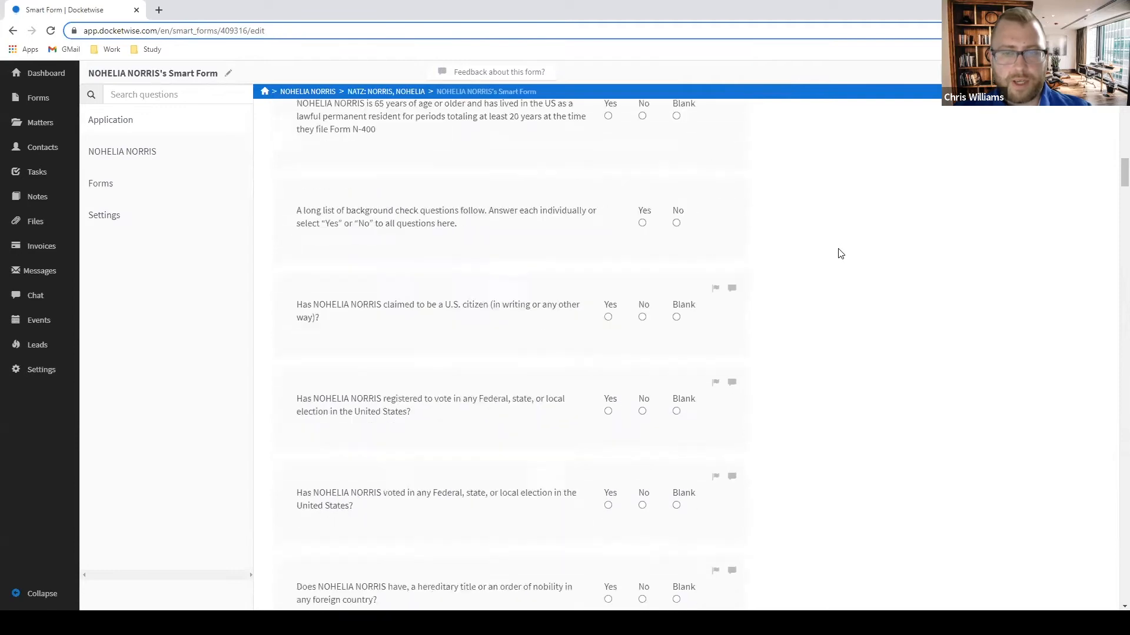
{"action": "scroll", "coordinate": [840, 254], "scroll_direction": "down", "scroll_amount": 10}
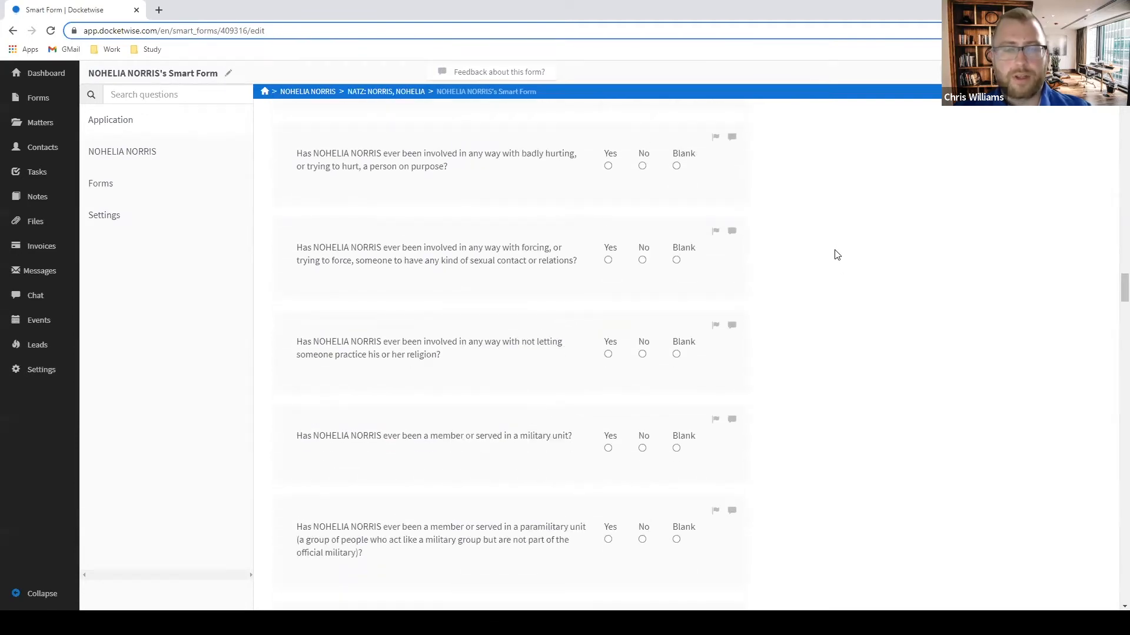
{"action": "scroll", "coordinate": [838, 254], "scroll_direction": "down", "scroll_amount": 5}
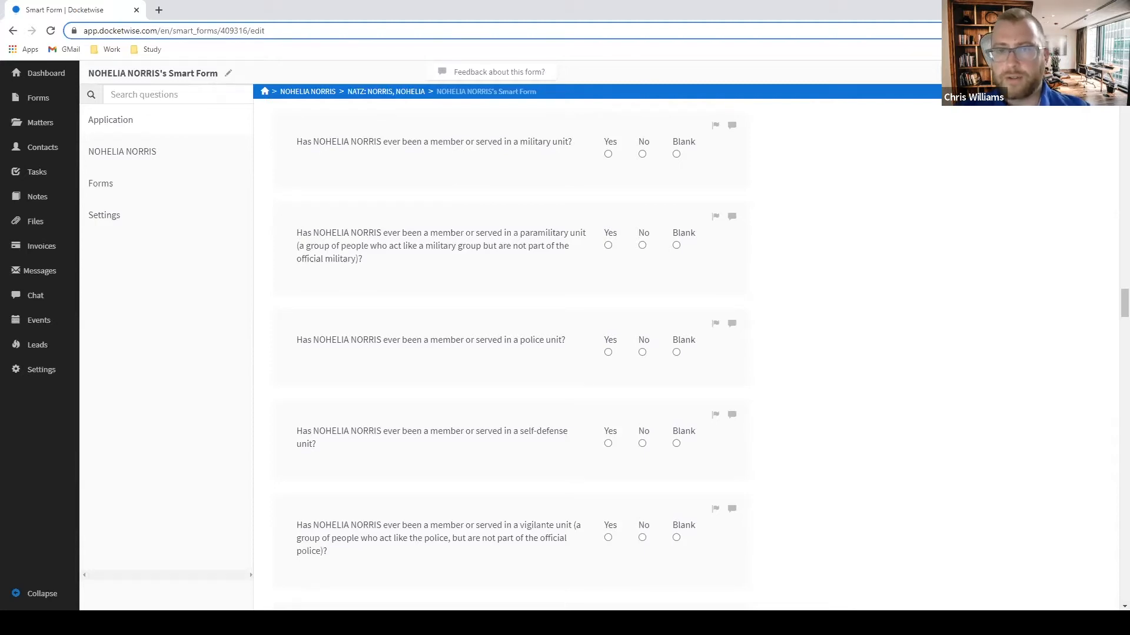
Invite the client by email to fill in the smart form.
{"action": "left_click", "coordinate": [1012, 73]}
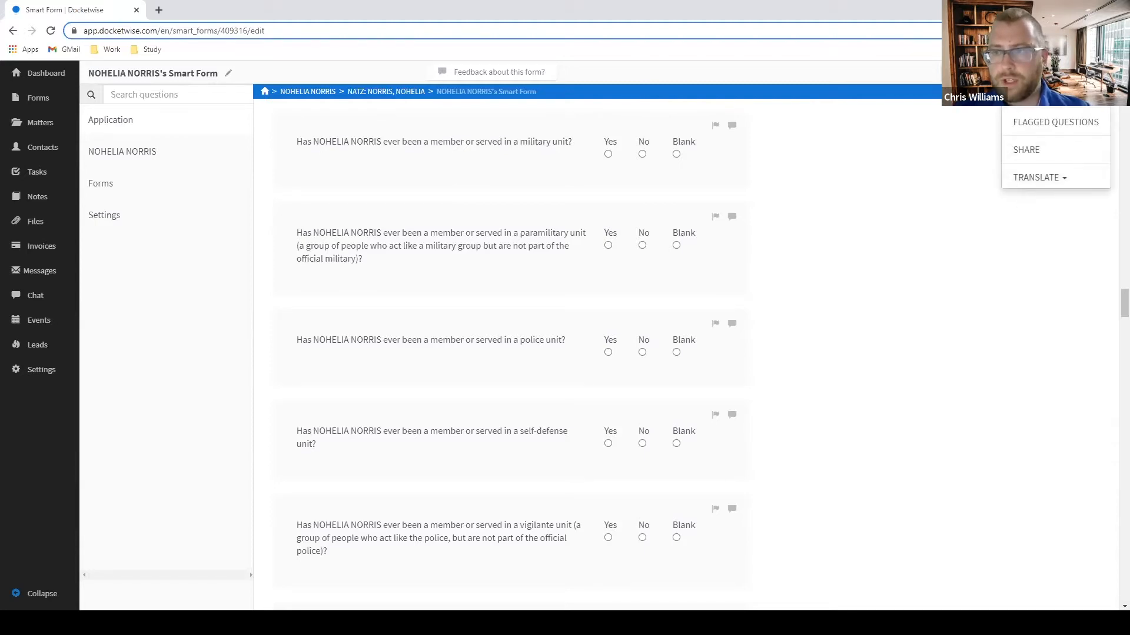
{"action": "left_click", "coordinate": [1036, 150]}
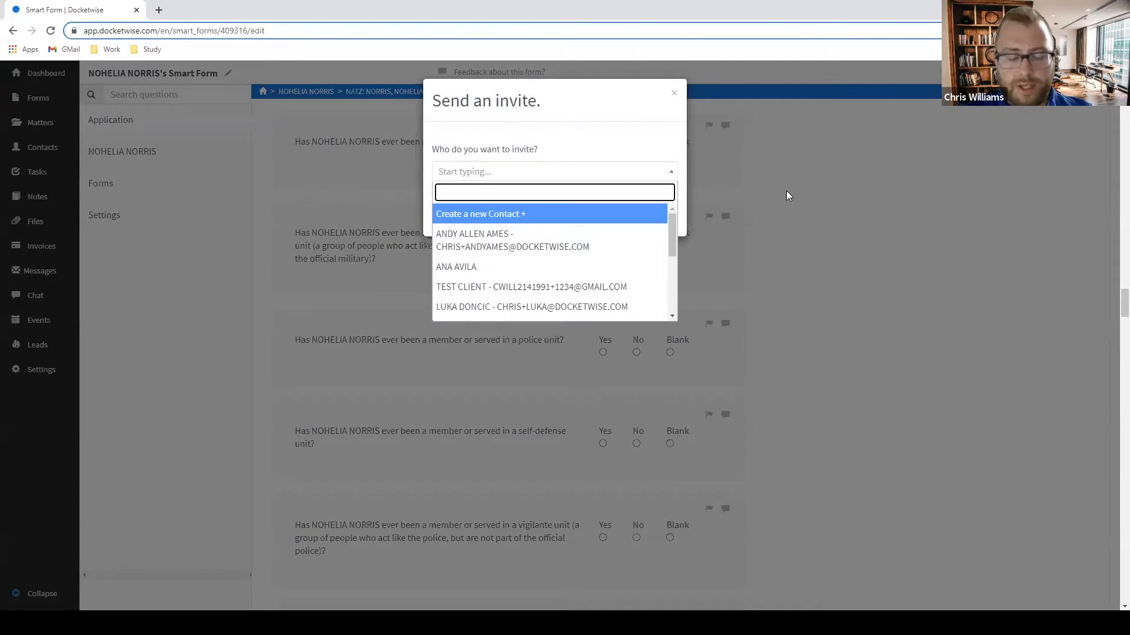
{"action": "type", "text": "NOHELIA"}
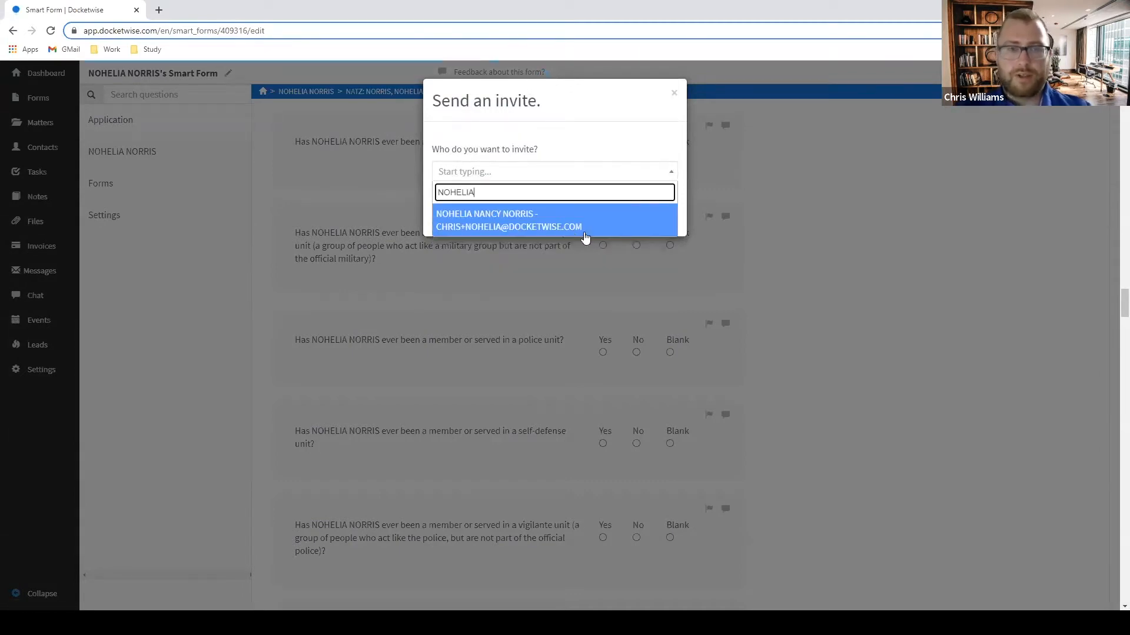
{"action": "left_click", "coordinate": [559, 227]}
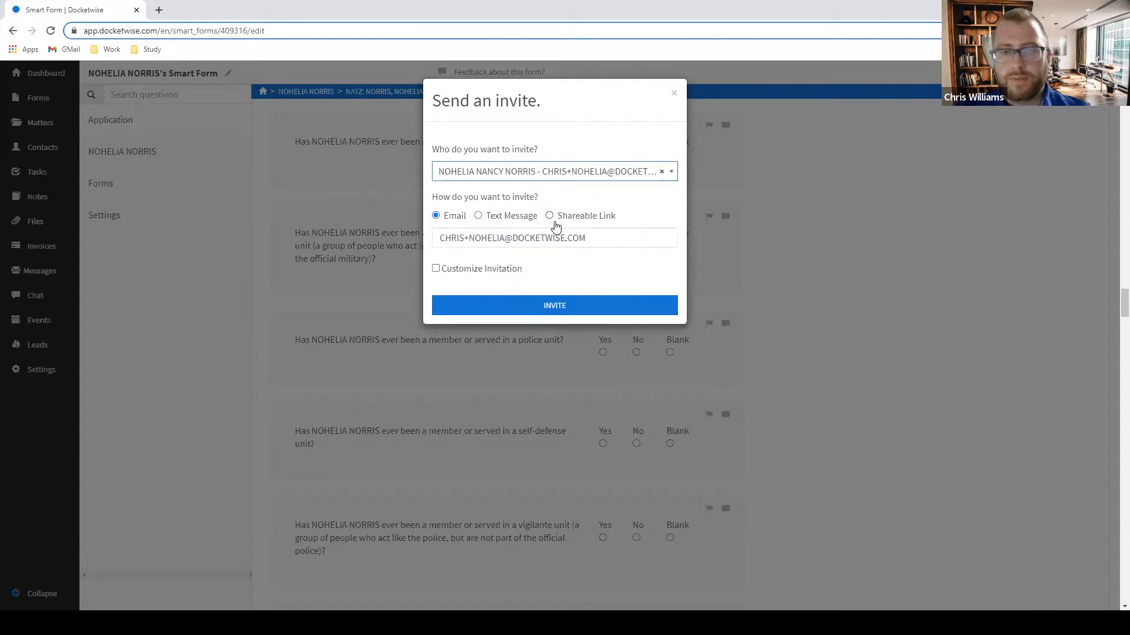
{"action": "left_click", "coordinate": [588, 312]}
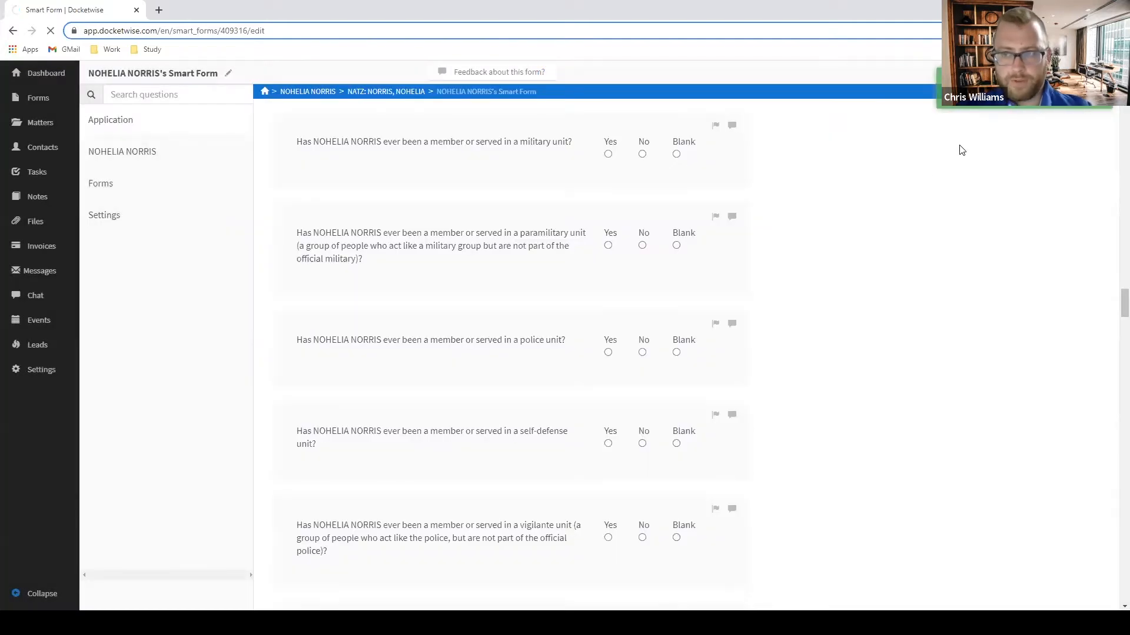
{"action": "scroll", "coordinate": [977, 216], "scroll_direction": "up", "scroll_amount": 1}
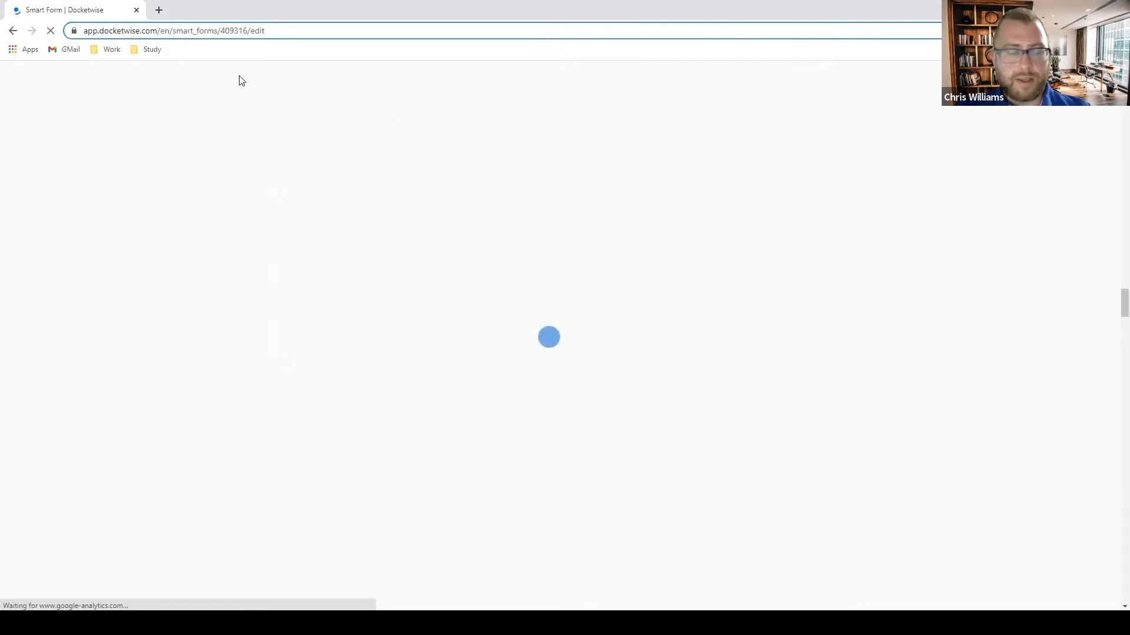
Open the client's N-400 smart form from her contact's Forms tab and scroll through it.
{"action": "left_click", "coordinate": [295, 93]}
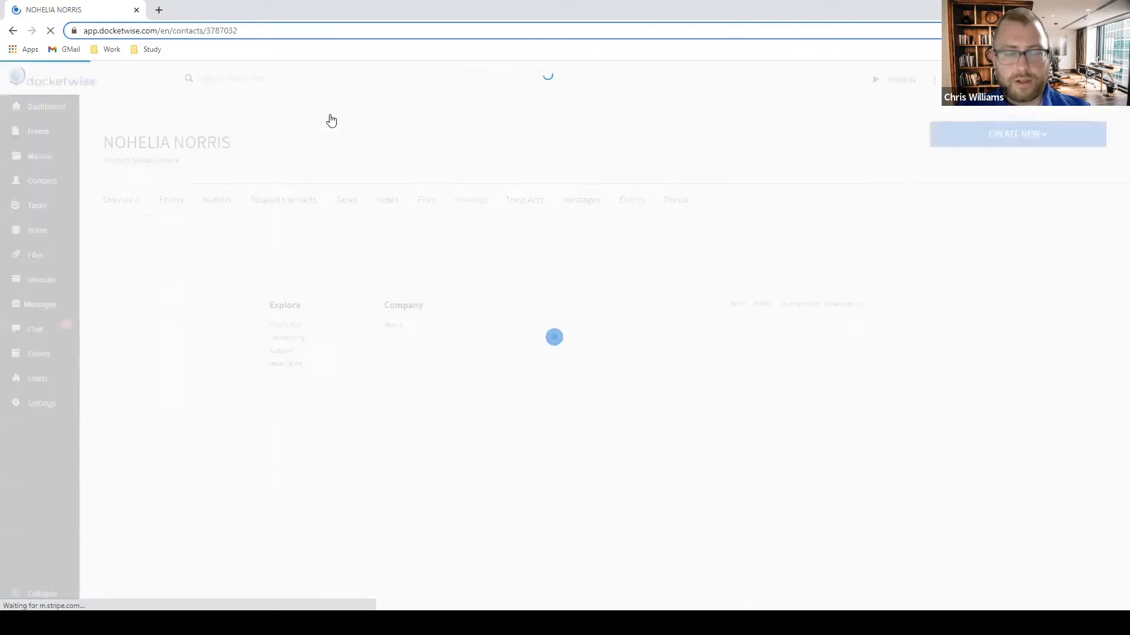
{"action": "left_click", "coordinate": [179, 197]}
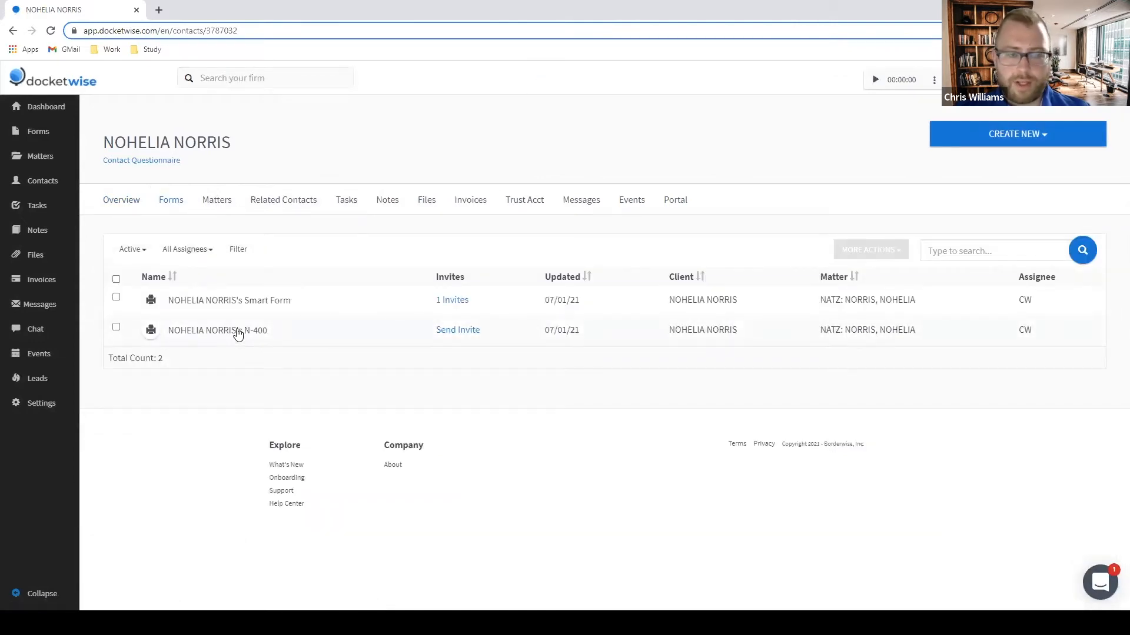
{"action": "left_click", "coordinate": [237, 332]}
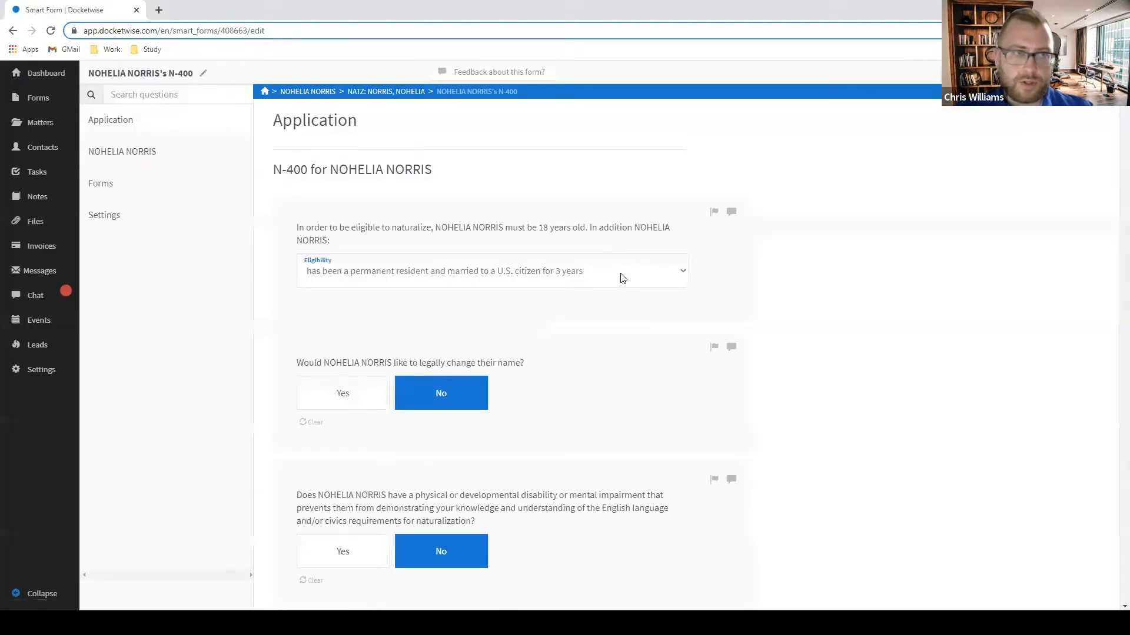
{"action": "scroll", "coordinate": [831, 267], "scroll_direction": "down", "scroll_amount": 1}
{"action": "scroll", "coordinate": [828, 267], "scroll_direction": "up", "scroll_amount": 1}
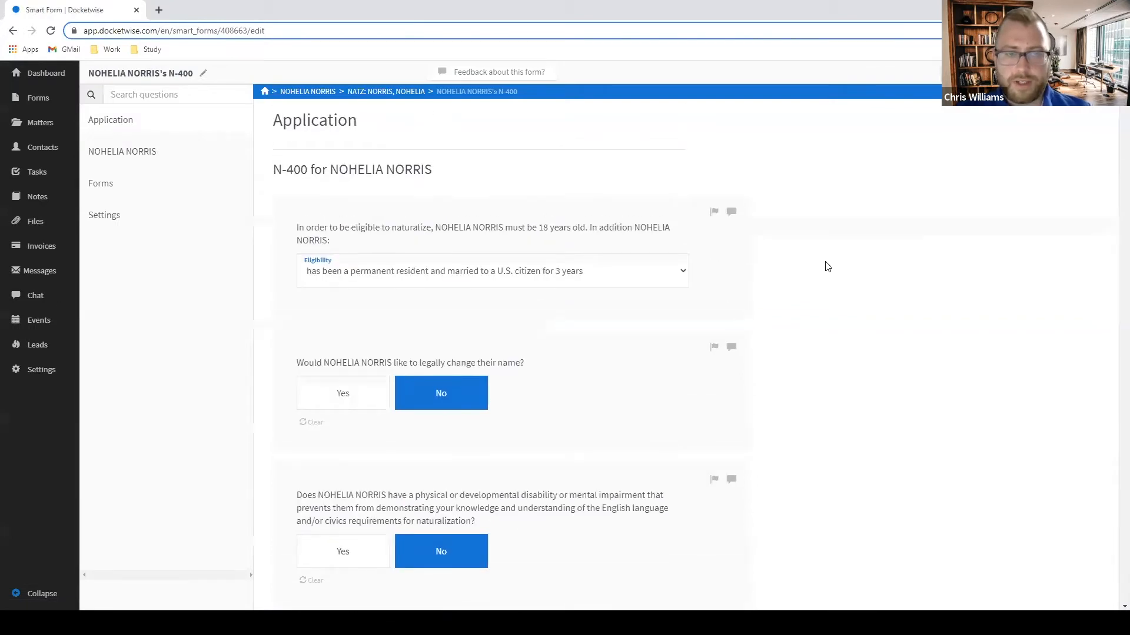
{"action": "scroll", "coordinate": [861, 245], "scroll_direction": "down", "scroll_amount": 8}
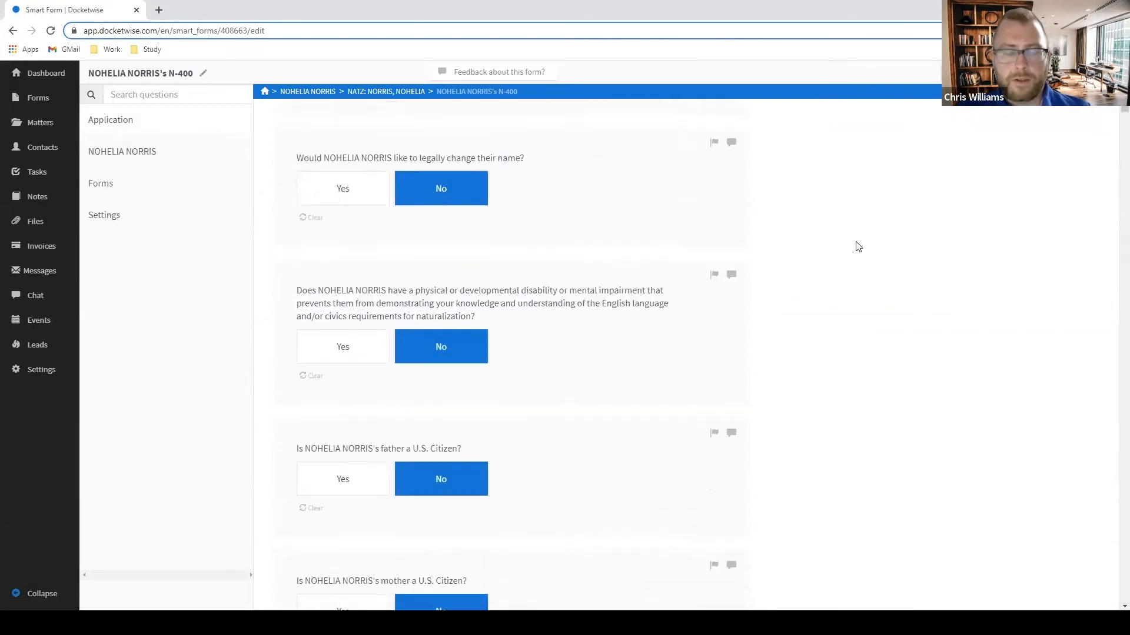
{"action": "scroll", "coordinate": [984, 212], "scroll_direction": "down", "scroll_amount": 5}
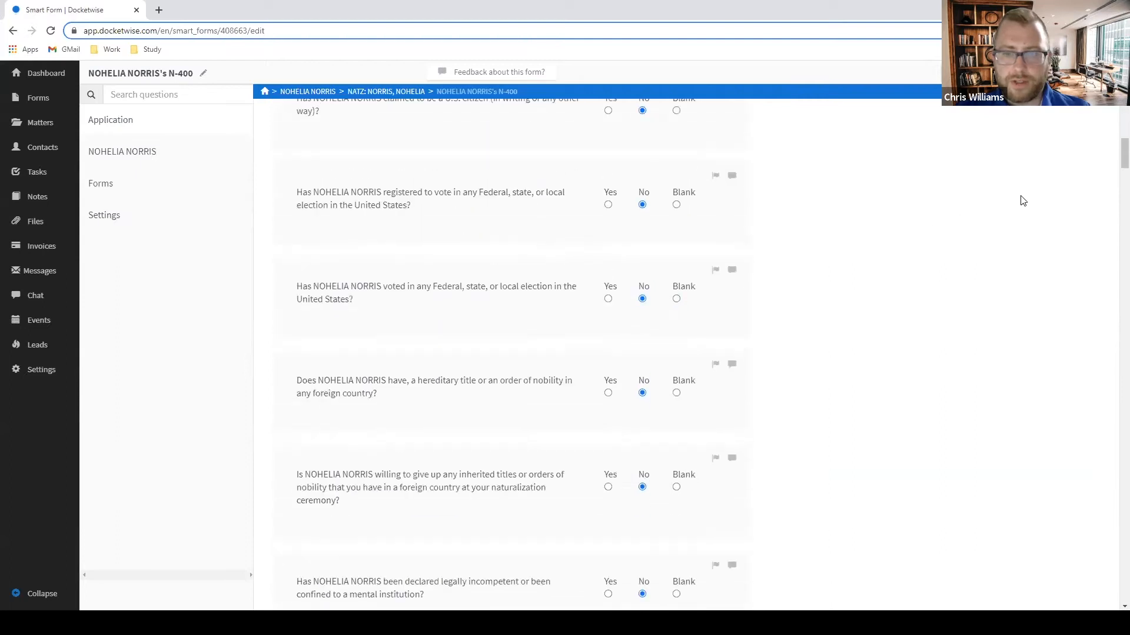
{"action": "left_click_drag", "start_coordinate": [1122, 156], "coordinate": [1099, 491]}
Browse the General Information and Family sections, then switch to the filled Forms view.
{"action": "left_click", "coordinate": [121, 158]}
{"action": "left_click", "coordinate": [122, 180]}
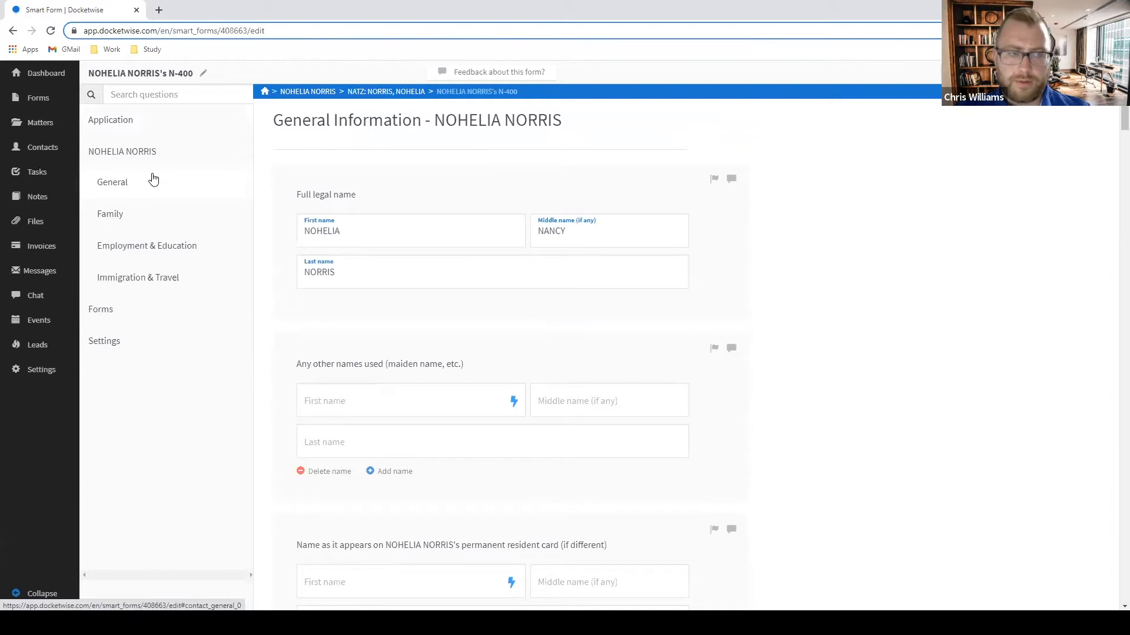
{"action": "left_click", "coordinate": [143, 214]}
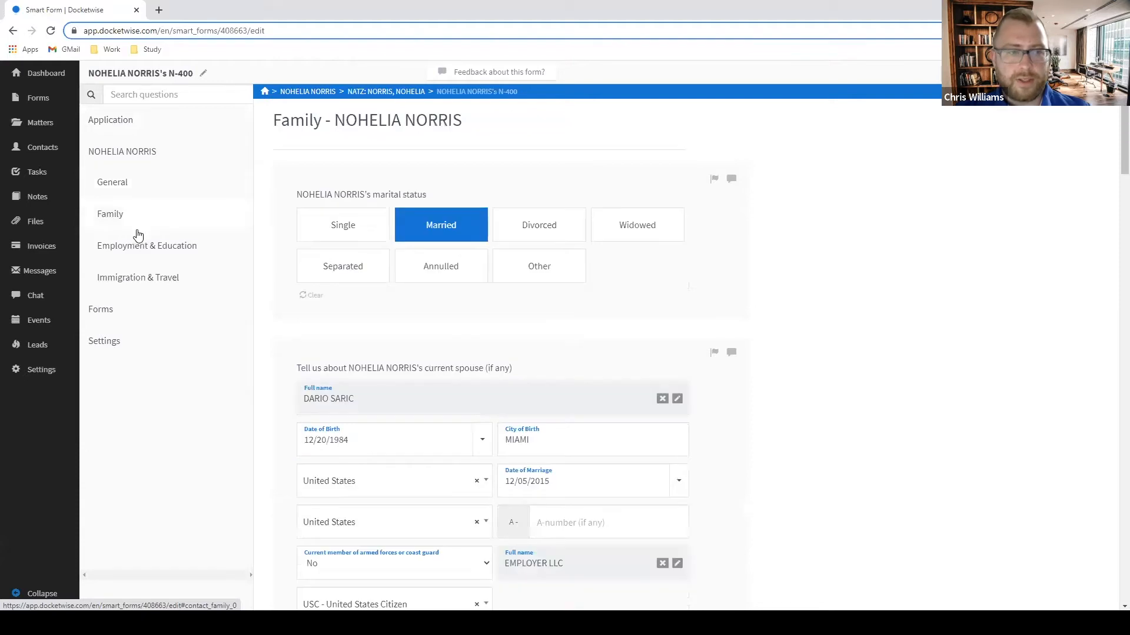
{"action": "left_click", "coordinate": [133, 312]}
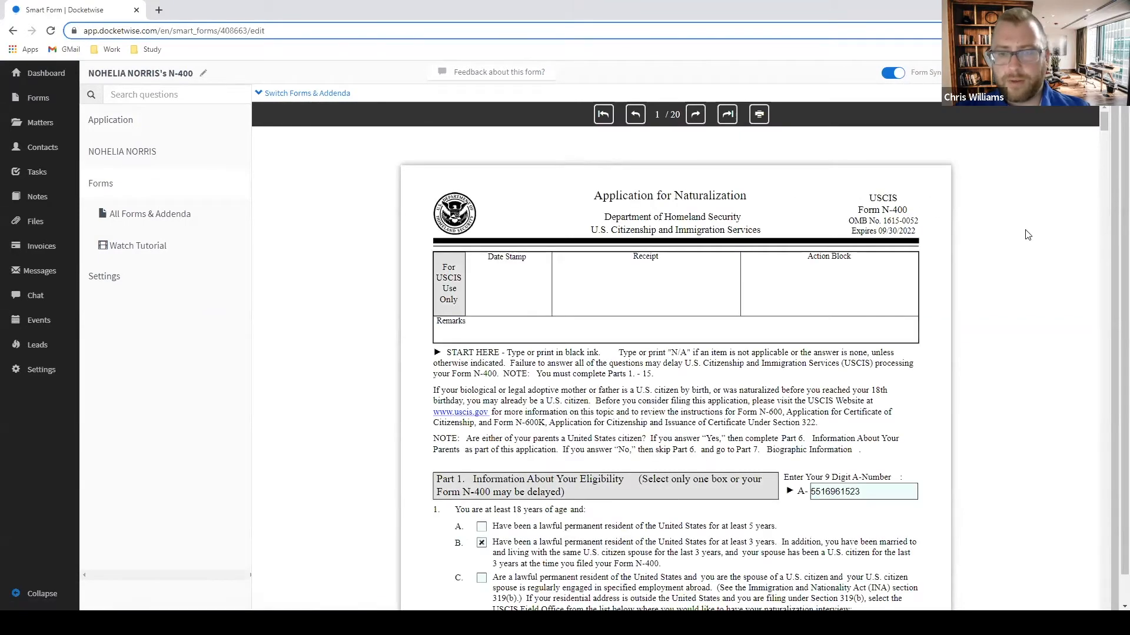
Scroll through the first pages of the filled N-400 PDF.
{"action": "scroll", "coordinate": [1069, 287], "scroll_direction": "down", "scroll_amount": 2}
{"action": "scroll", "coordinate": [987, 280], "scroll_direction": "down", "scroll_amount": 4}
{"action": "scroll", "coordinate": [987, 280], "scroll_direction": "up", "scroll_amount": 3}
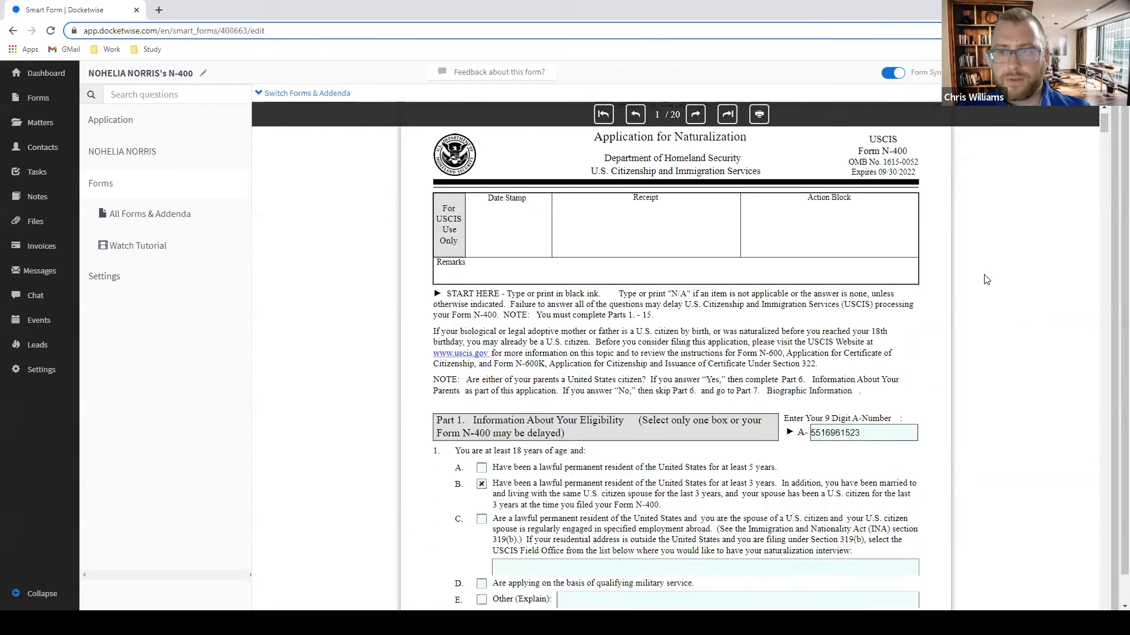
{"action": "scroll", "coordinate": [987, 280], "scroll_direction": "down", "scroll_amount": 2}
{"action": "scroll", "coordinate": [986, 280], "scroll_direction": "down", "scroll_amount": 7}
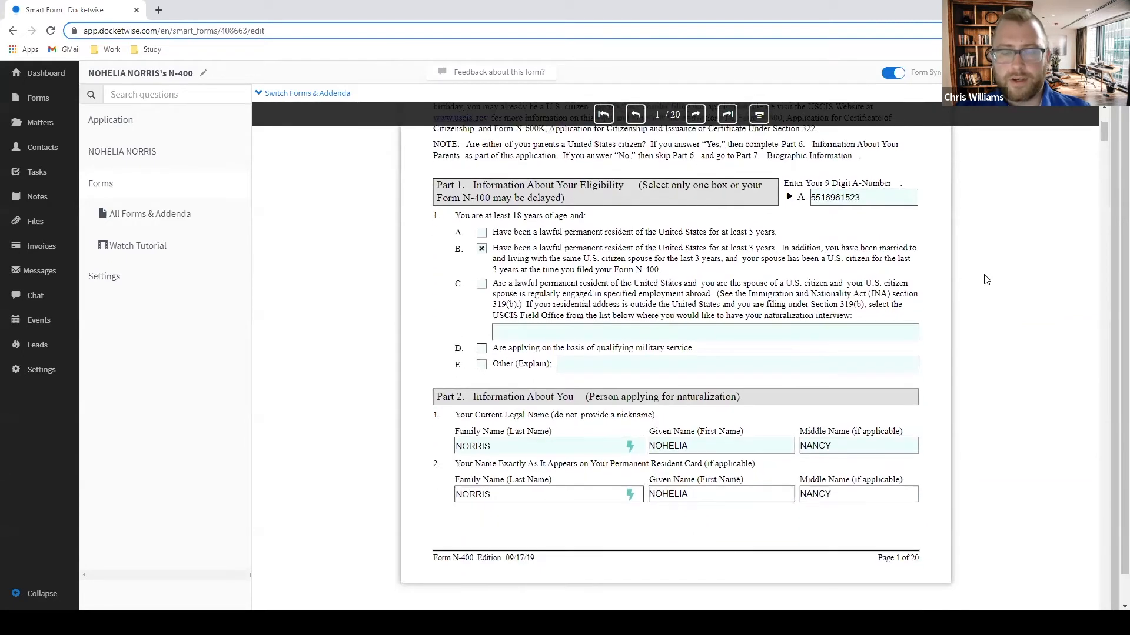
{"action": "scroll", "coordinate": [987, 280], "scroll_direction": "down", "scroll_amount": 8}
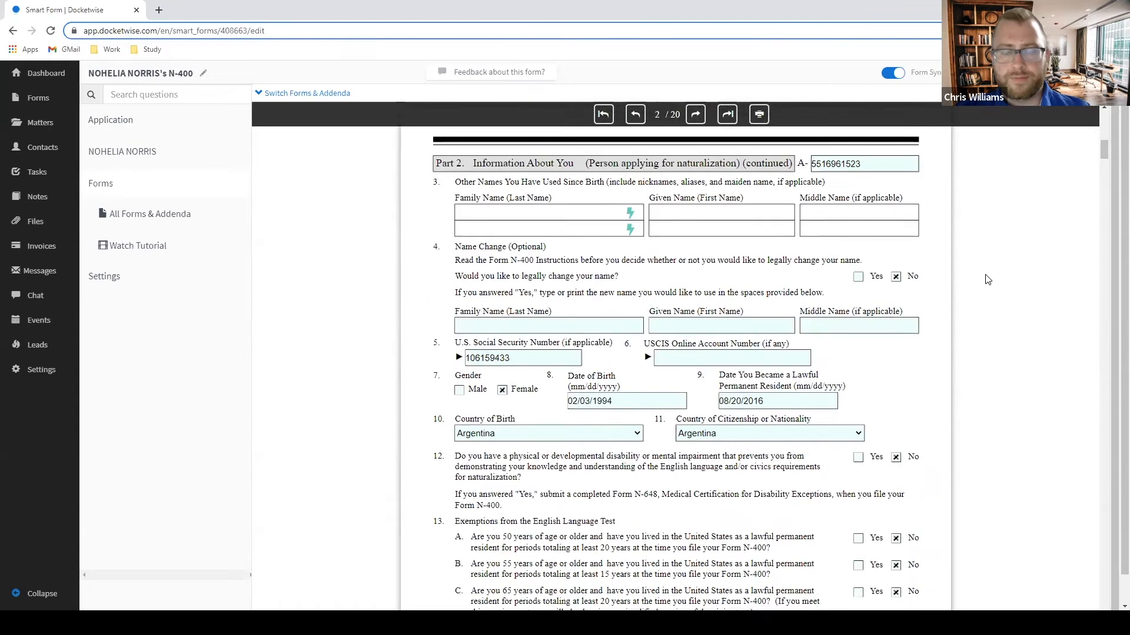
{"action": "scroll", "coordinate": [987, 280], "scroll_direction": "down", "scroll_amount": 15}
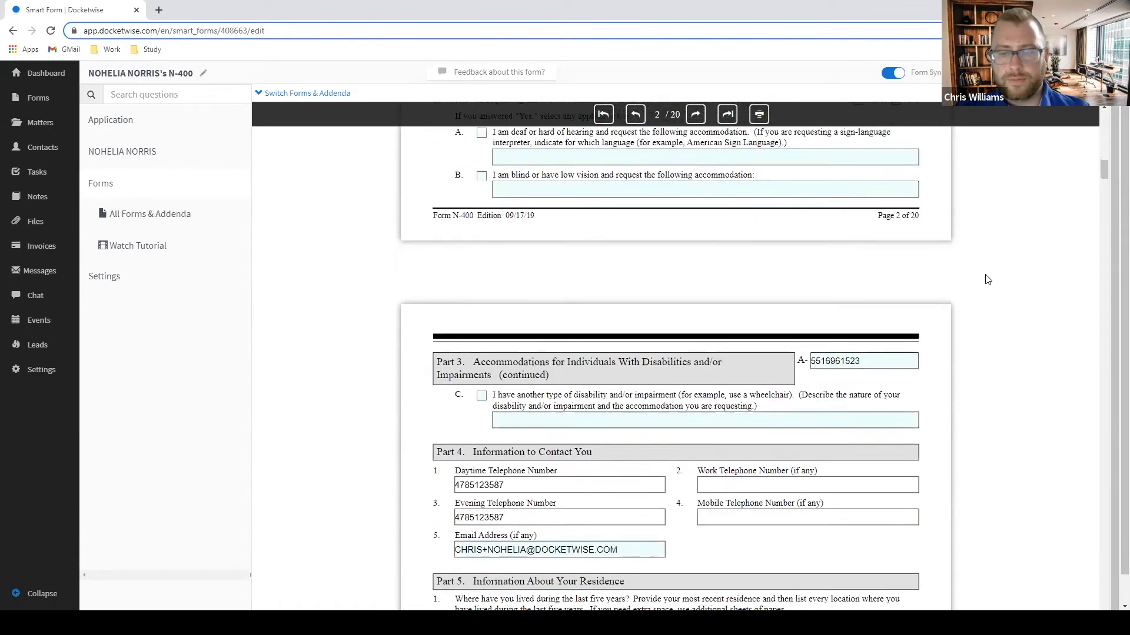
{"action": "left_click_drag", "start_coordinate": [1099, 182], "coordinate": [1106, 389]}
Continue to page 18 and highlight the Part 15 preparer section text.
{"action": "scroll", "coordinate": [965, 318], "scroll_direction": "down", "scroll_amount": 20}
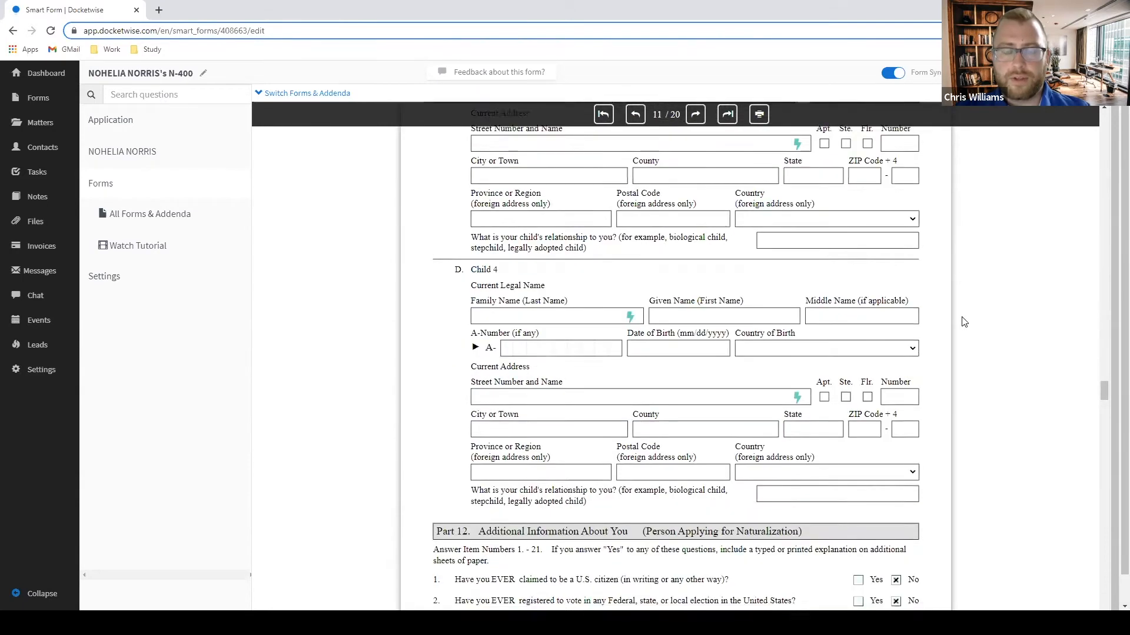
{"action": "scroll", "coordinate": [983, 324], "scroll_direction": "down", "scroll_amount": 20}
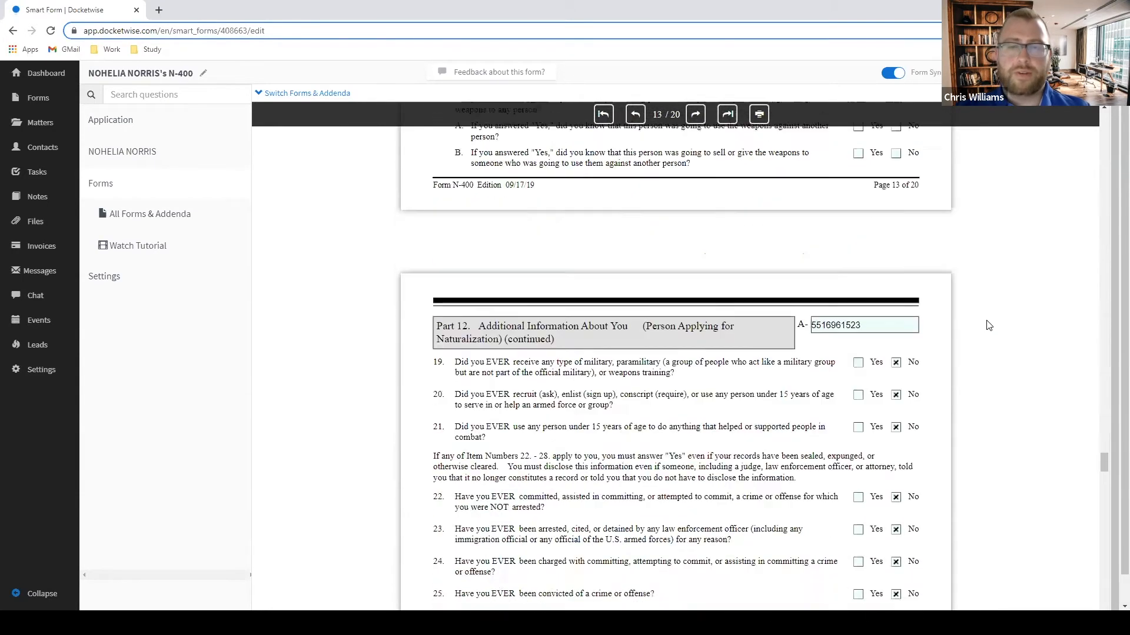
{"action": "scroll", "coordinate": [974, 328], "scroll_direction": "down", "scroll_amount": 20}
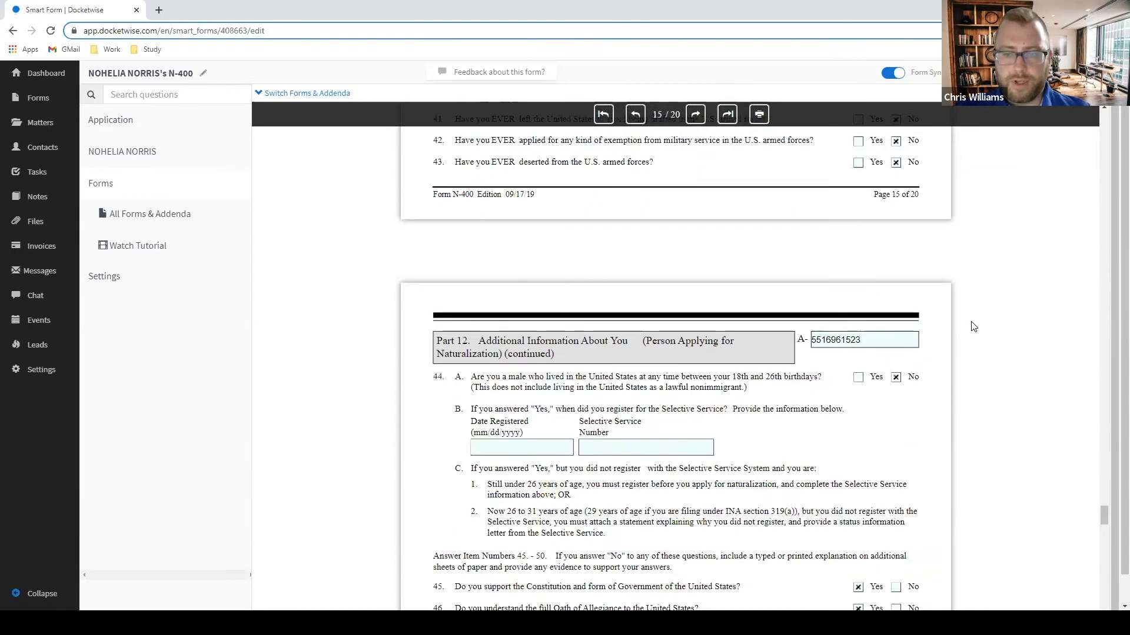
{"action": "scroll", "coordinate": [973, 324], "scroll_direction": "down", "scroll_amount": 20}
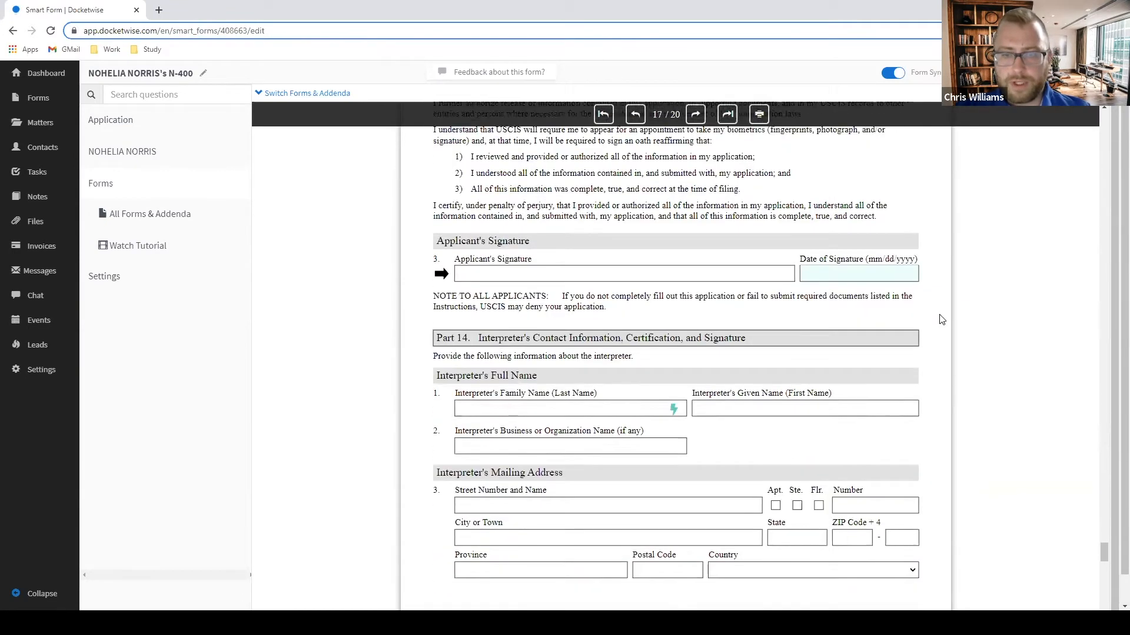
{"action": "scroll", "coordinate": [918, 307], "scroll_direction": "down", "scroll_amount": 2}
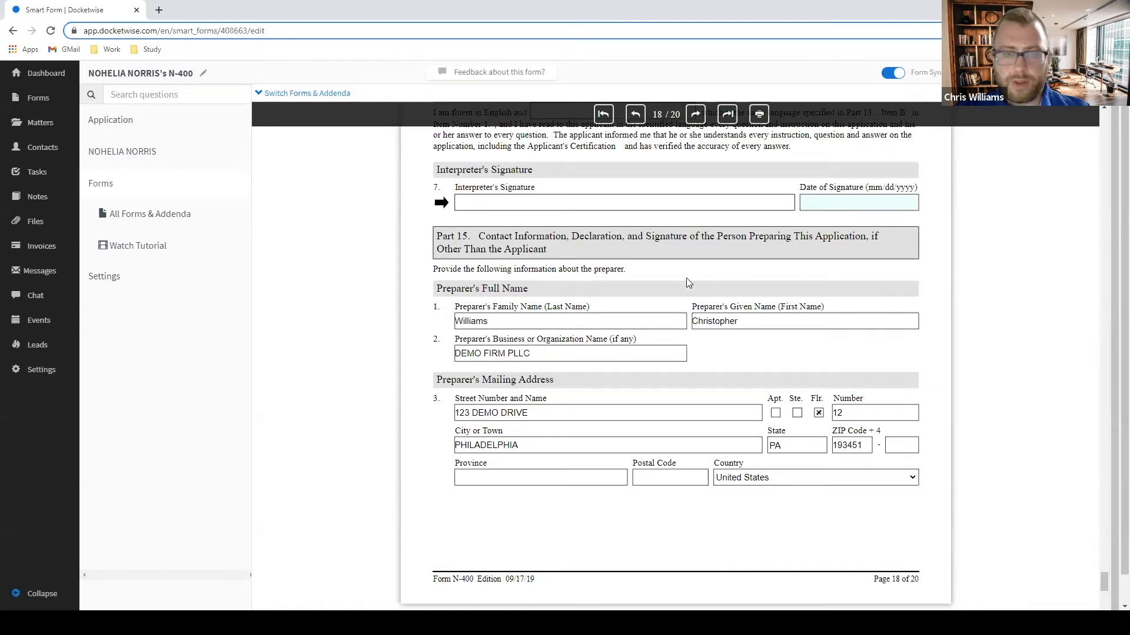
{"action": "left_click_drag", "start_coordinate": [449, 269], "coordinate": [941, 288]}
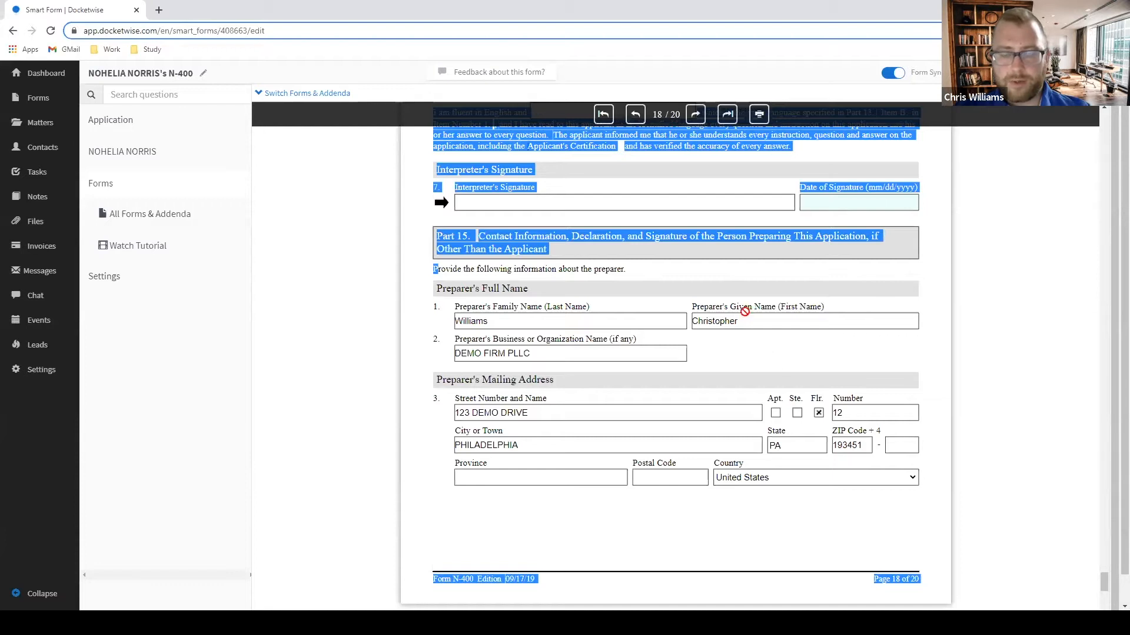
{"action": "left_click", "coordinate": [643, 240]}
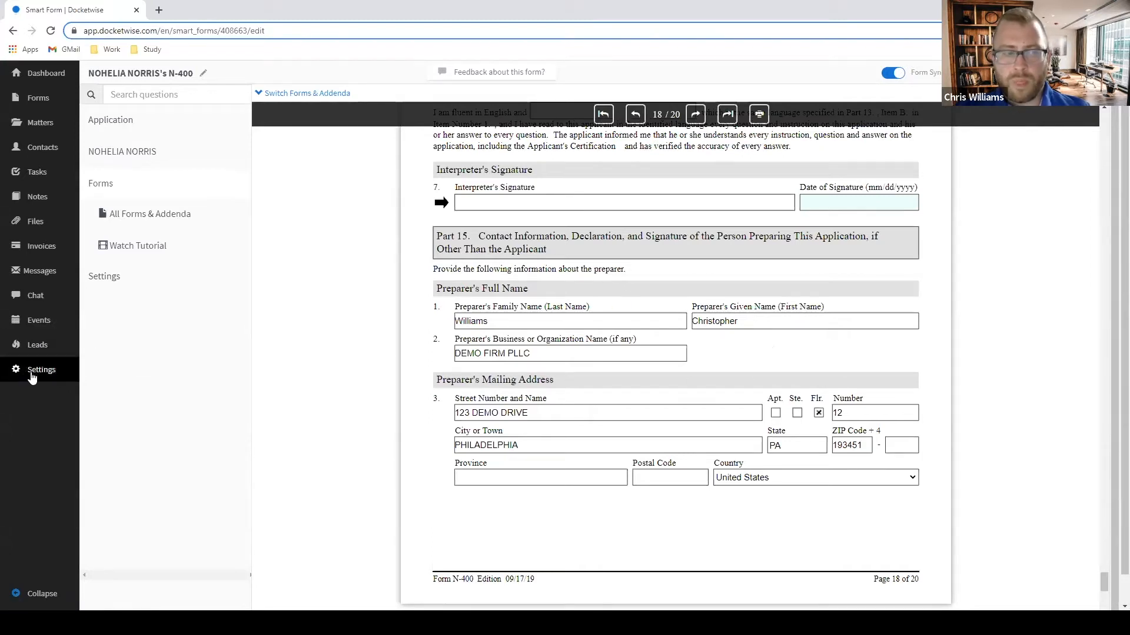
Review the G-28 Preparer Information profile in Settings, then go back to Account Settings.
{"action": "left_click", "coordinate": [32, 376]}
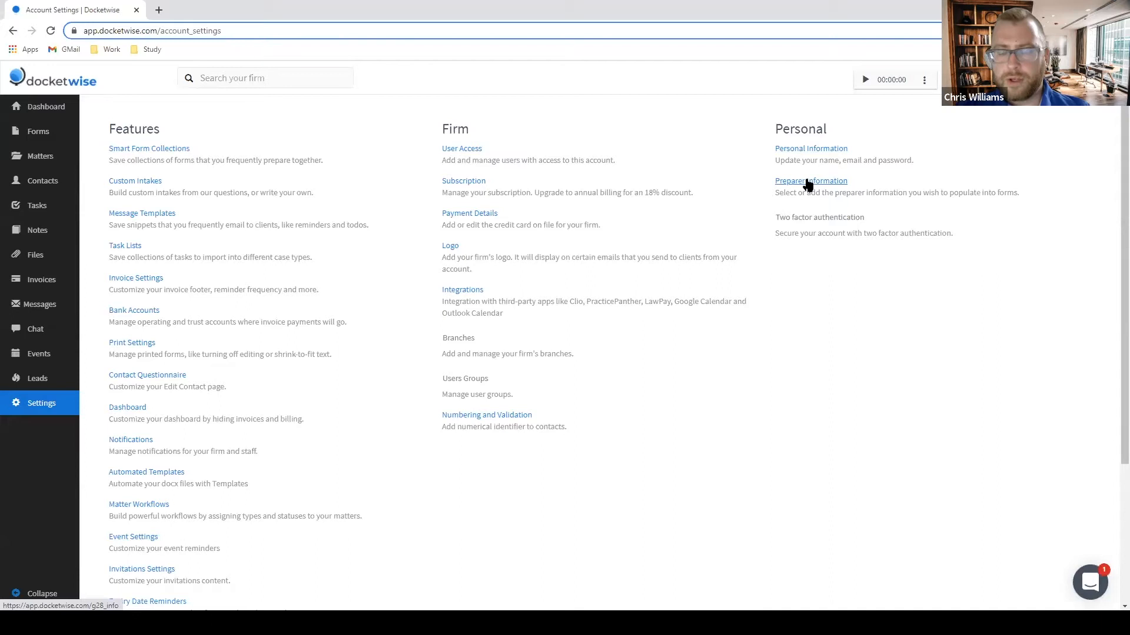
{"action": "left_click", "coordinate": [827, 182]}
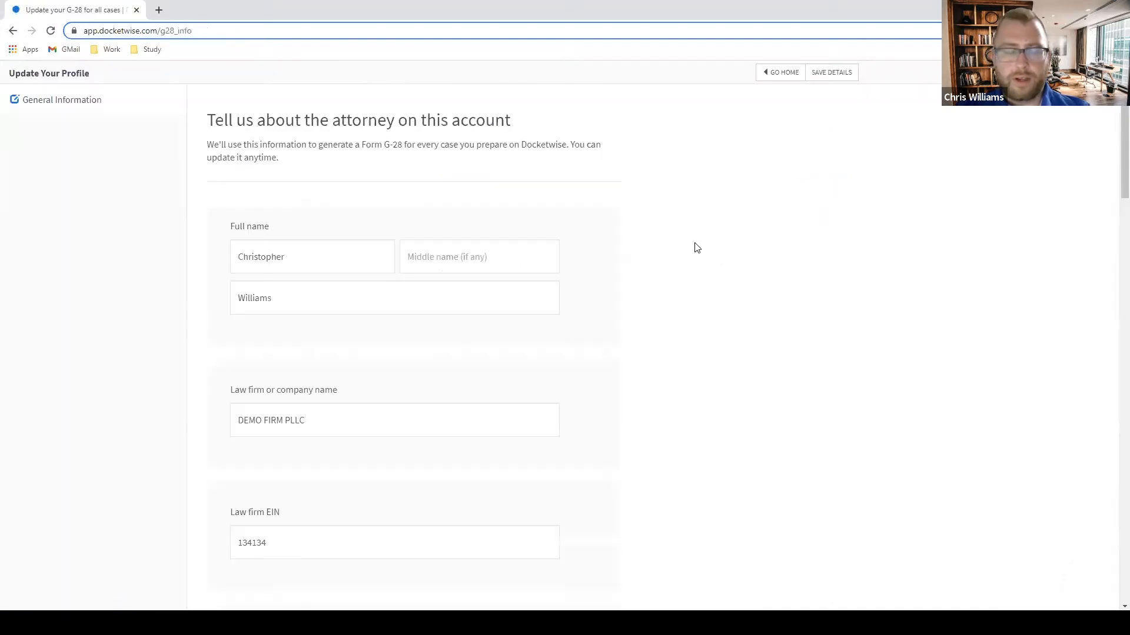
{"action": "scroll", "coordinate": [696, 247], "scroll_direction": "down", "scroll_amount": 5}
{"action": "scroll", "coordinate": [594, 179], "scroll_direction": "down", "scroll_amount": 5}
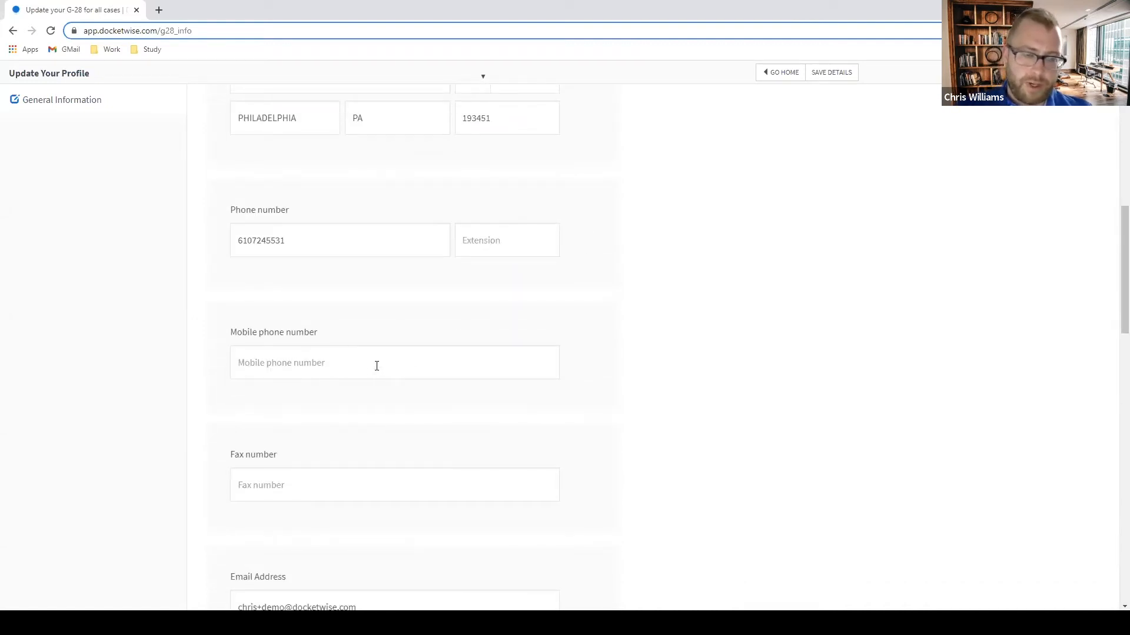
{"action": "scroll", "coordinate": [507, 327], "scroll_direction": "up", "scroll_amount": 1}
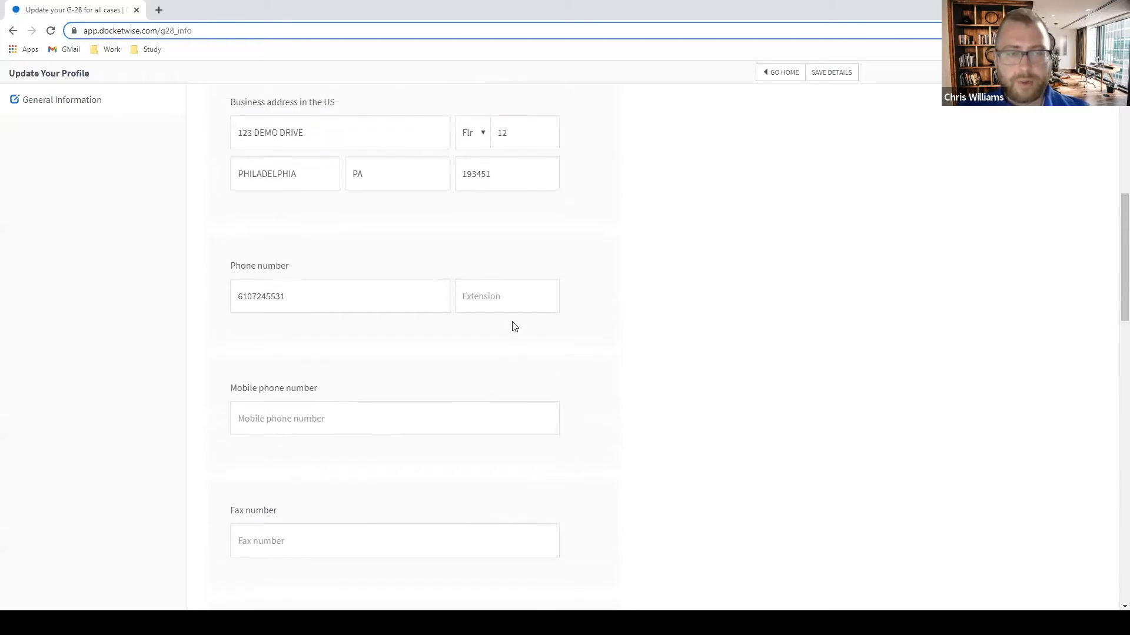
{"action": "scroll", "coordinate": [610, 376], "scroll_direction": "down", "scroll_amount": 1}
{"action": "scroll", "coordinate": [554, 335], "scroll_direction": "up", "scroll_amount": 9}
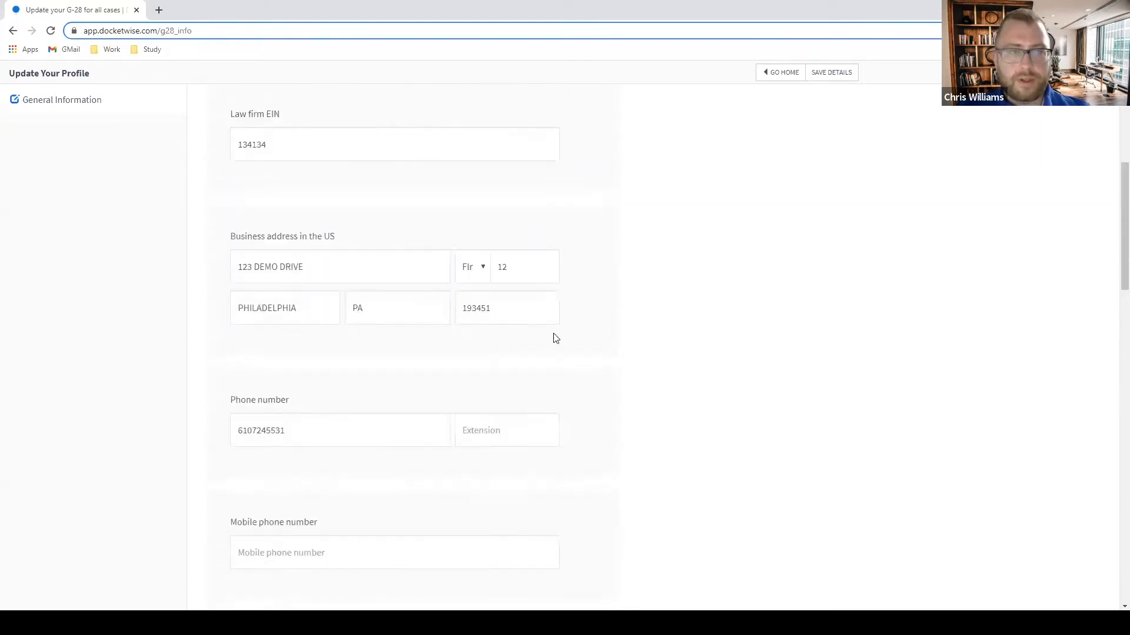
{"action": "left_click", "coordinate": [12, 32]}
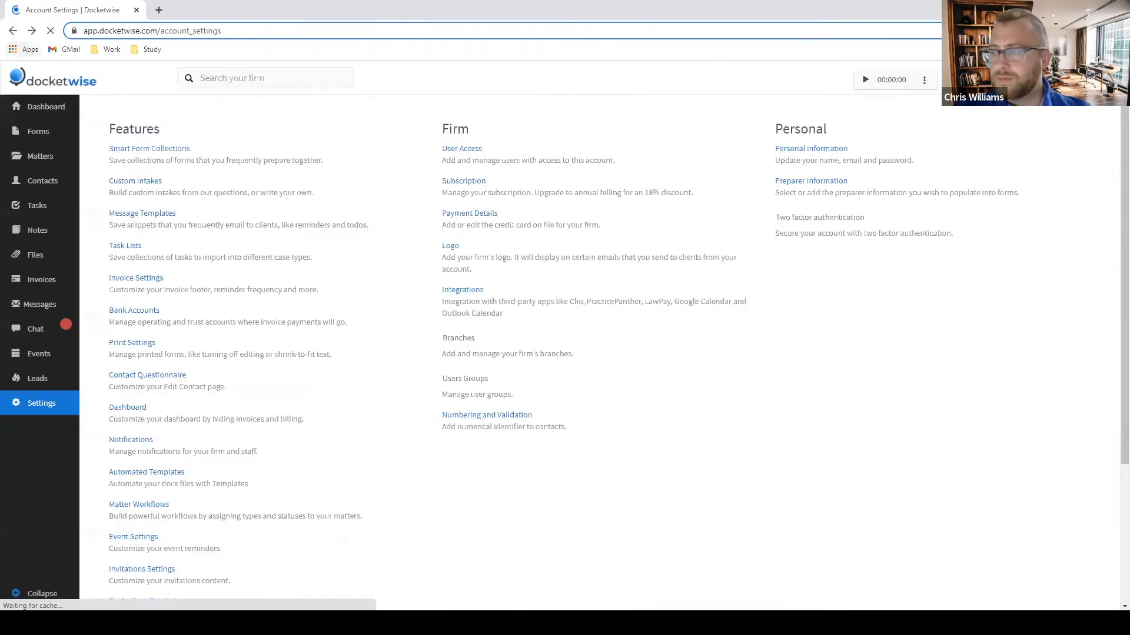
From the dashboard, start a new smart form using K-1 Initial Intake and Document Request.
{"action": "left_click", "coordinate": [43, 107]}
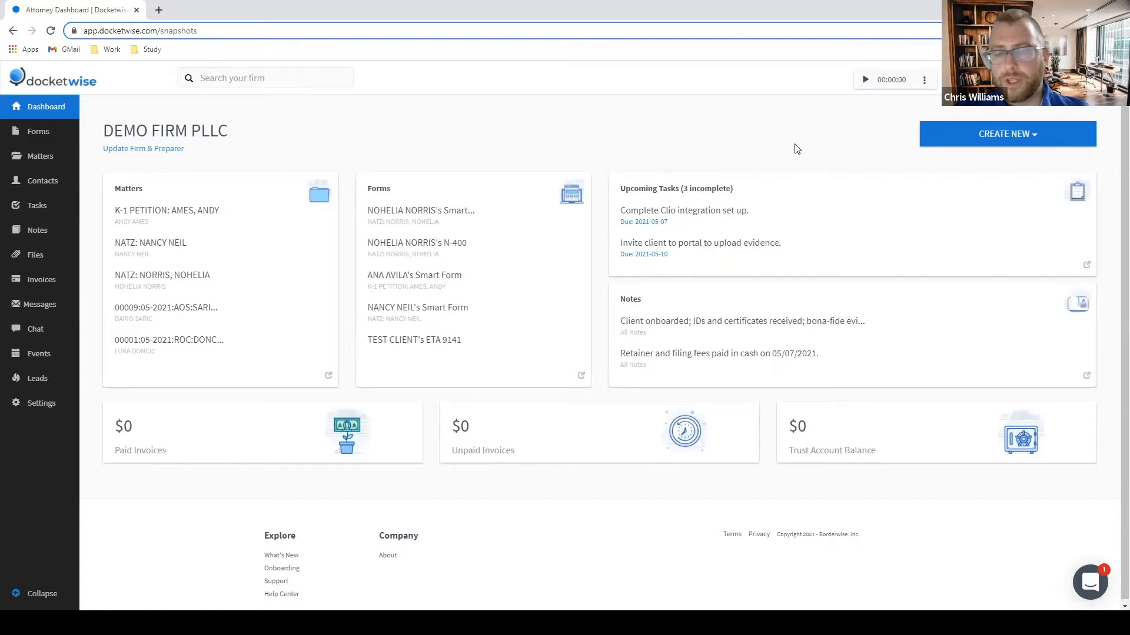
{"action": "left_click", "coordinate": [1002, 141]}
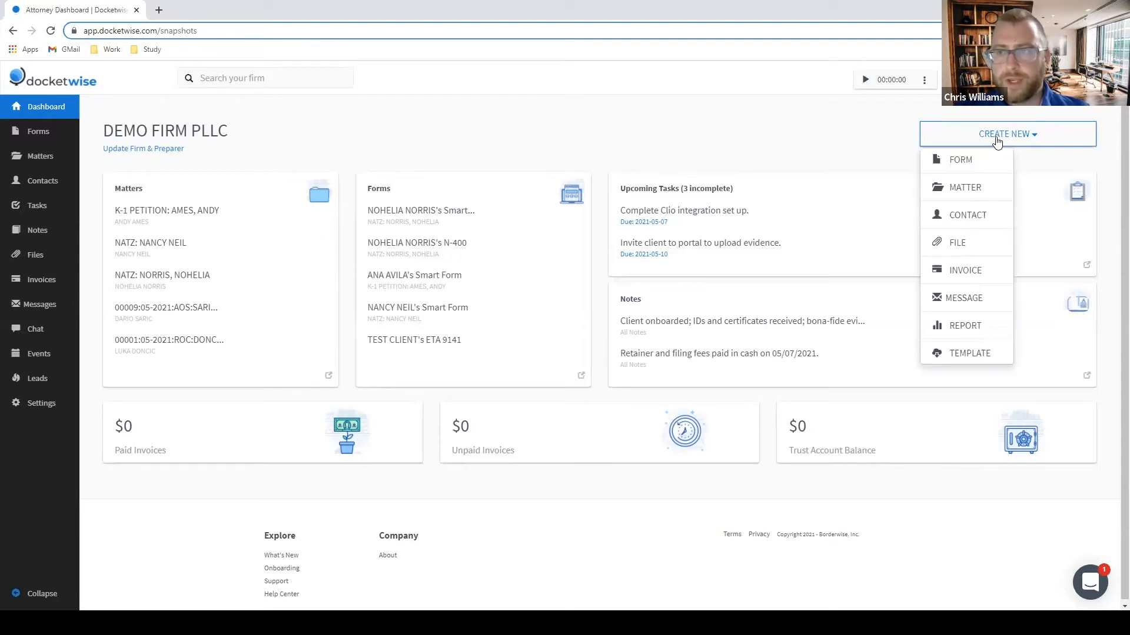
{"action": "left_click", "coordinate": [960, 163]}
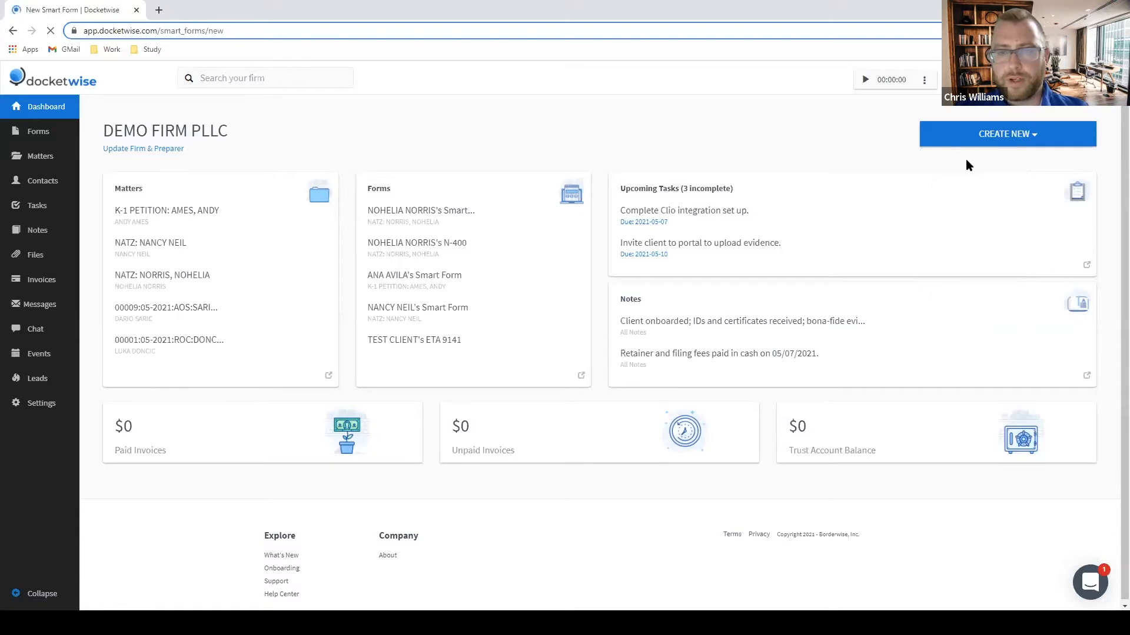
{"action": "left_click", "coordinate": [540, 223]}
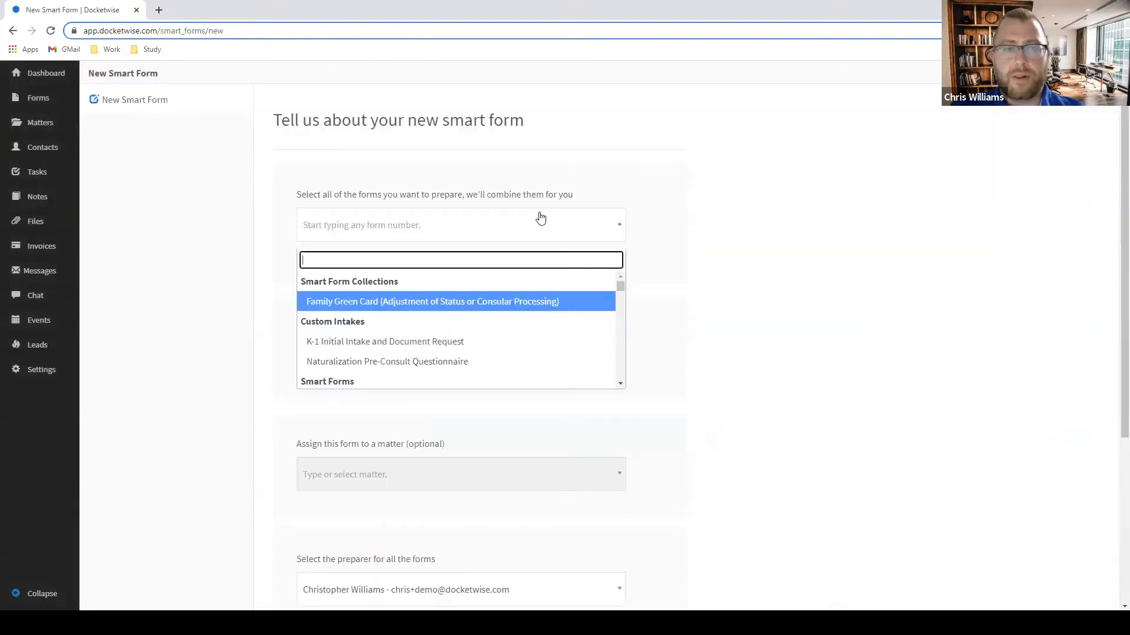
{"action": "left_click", "coordinate": [500, 346]}
{"action": "scroll", "coordinate": [503, 329], "scroll_direction": "down", "scroll_amount": 2}
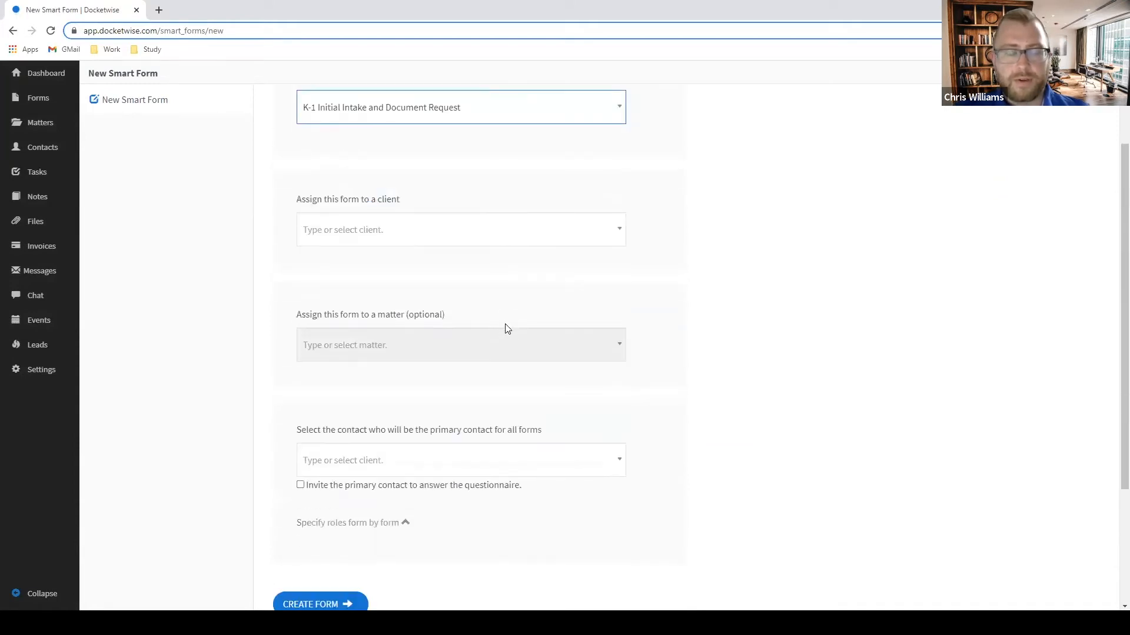
{"action": "scroll", "coordinate": [427, 238], "scroll_direction": "up", "scroll_amount": 2}
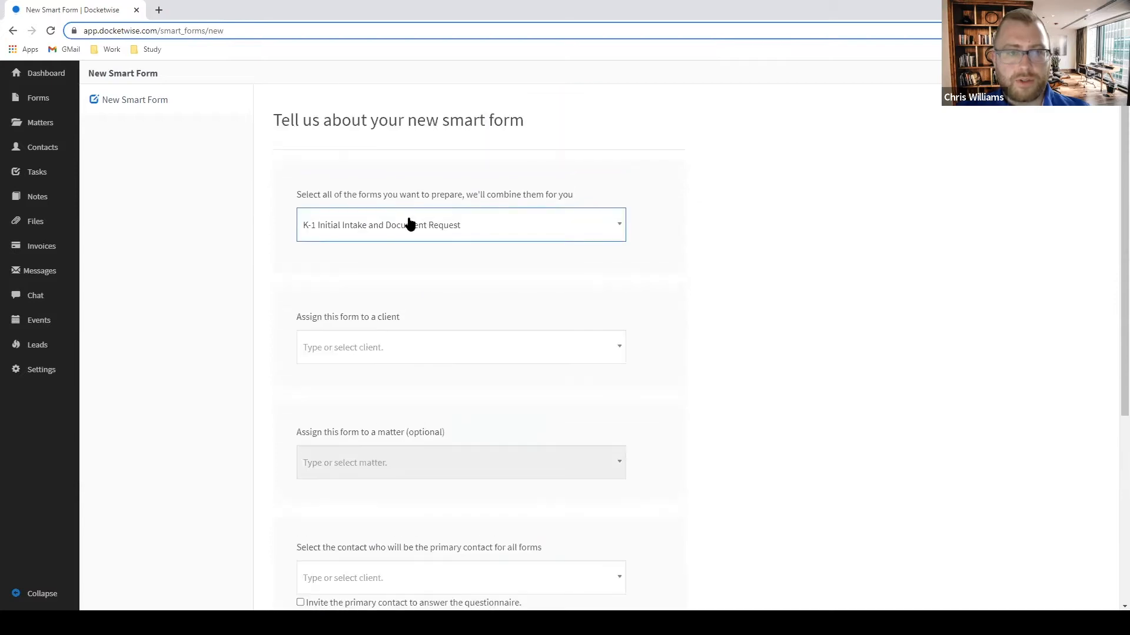
{"action": "left_click", "coordinate": [410, 224]}
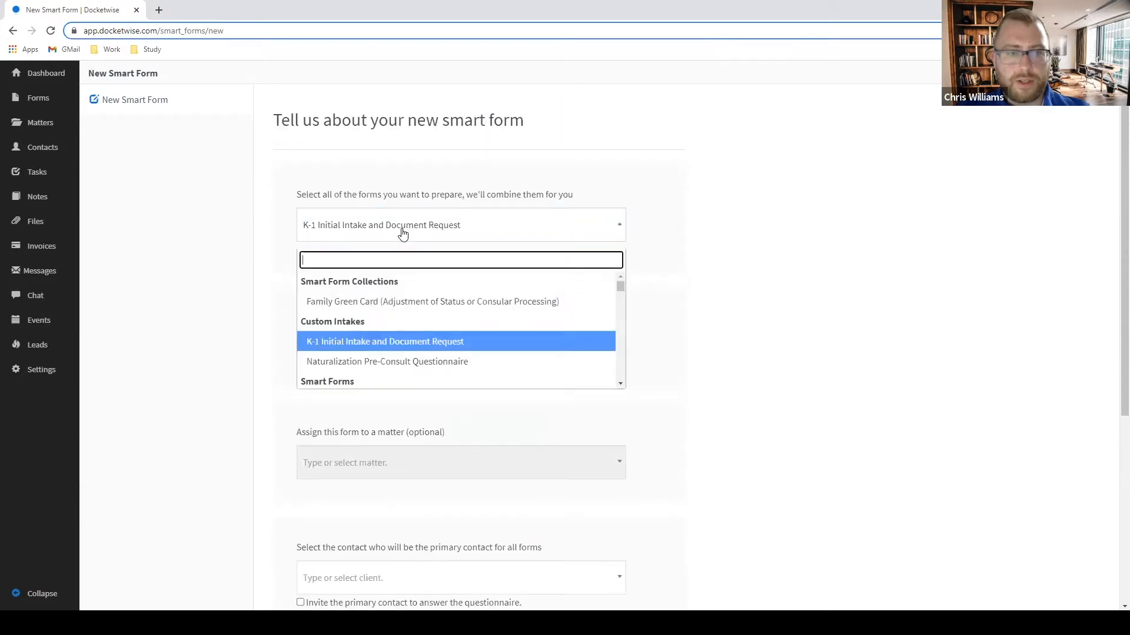
{"action": "left_click", "coordinate": [339, 341]}
Assign the client, her K-1 petition matter and her as primary contact, then create the form.
{"action": "left_click", "coordinate": [426, 352]}
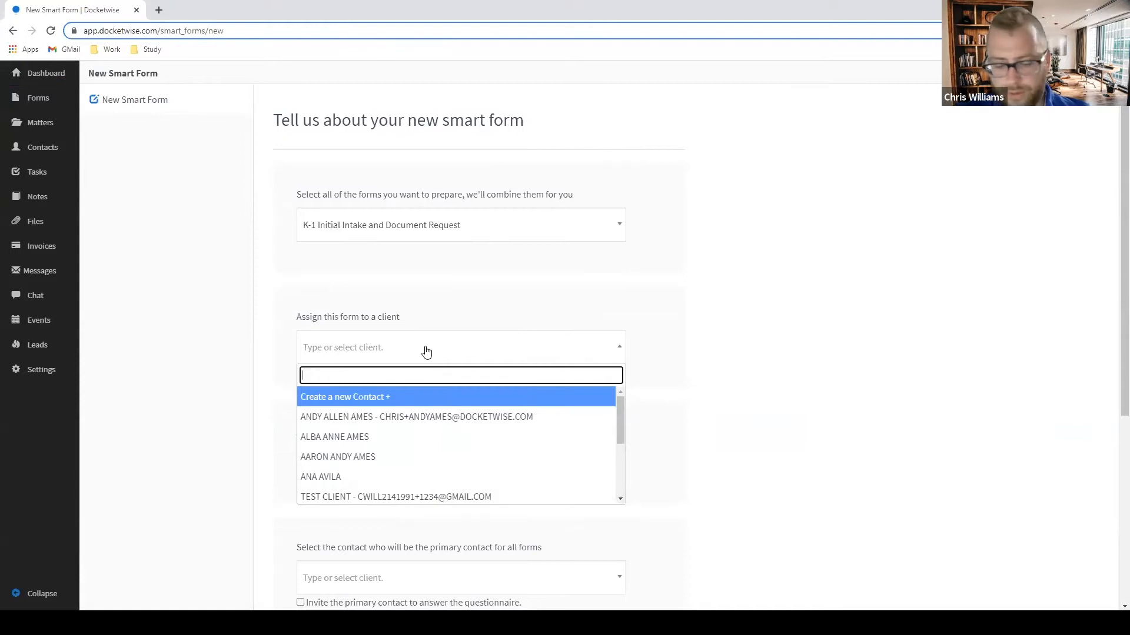
{"action": "type", "text": "AND"}
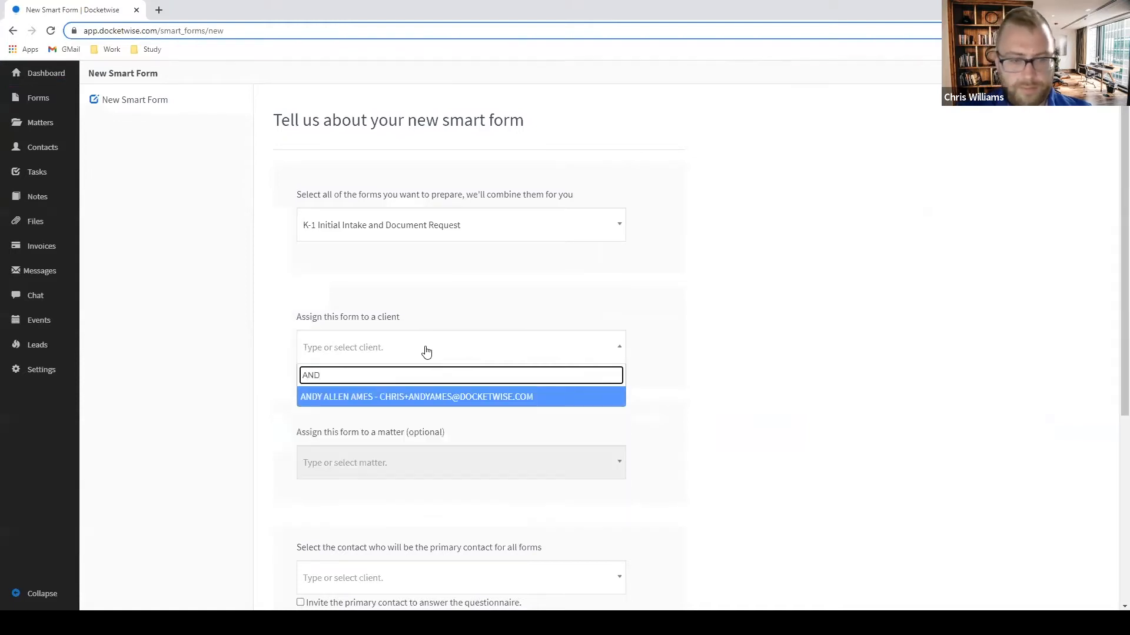
{"action": "left_click", "coordinate": [409, 400]}
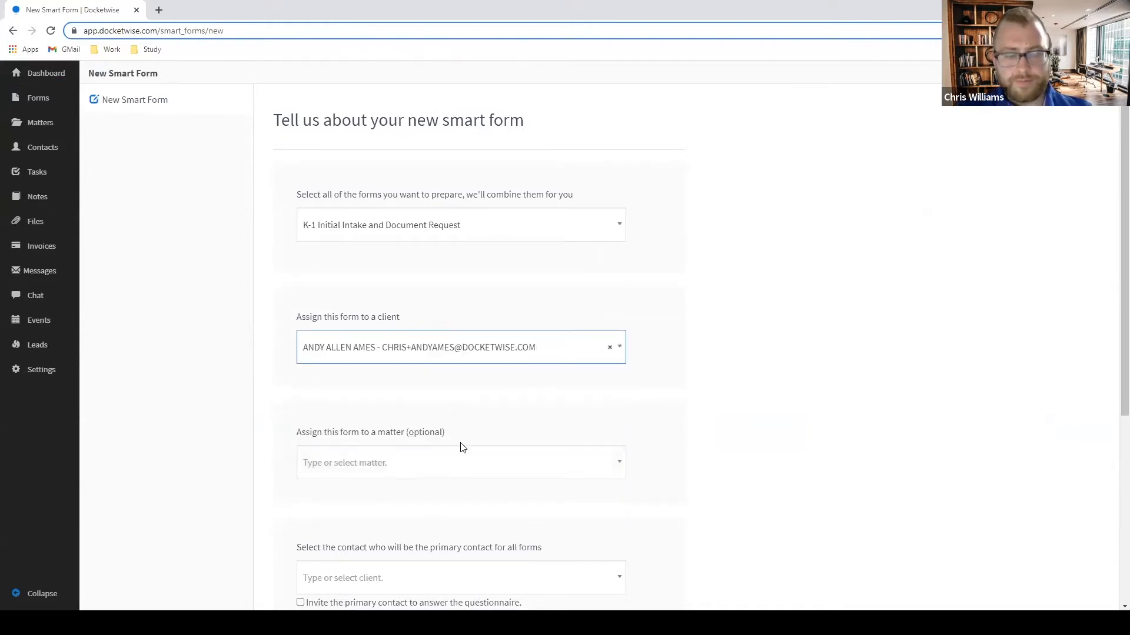
{"action": "left_click", "coordinate": [446, 466]}
{"action": "left_click", "coordinate": [432, 532]}
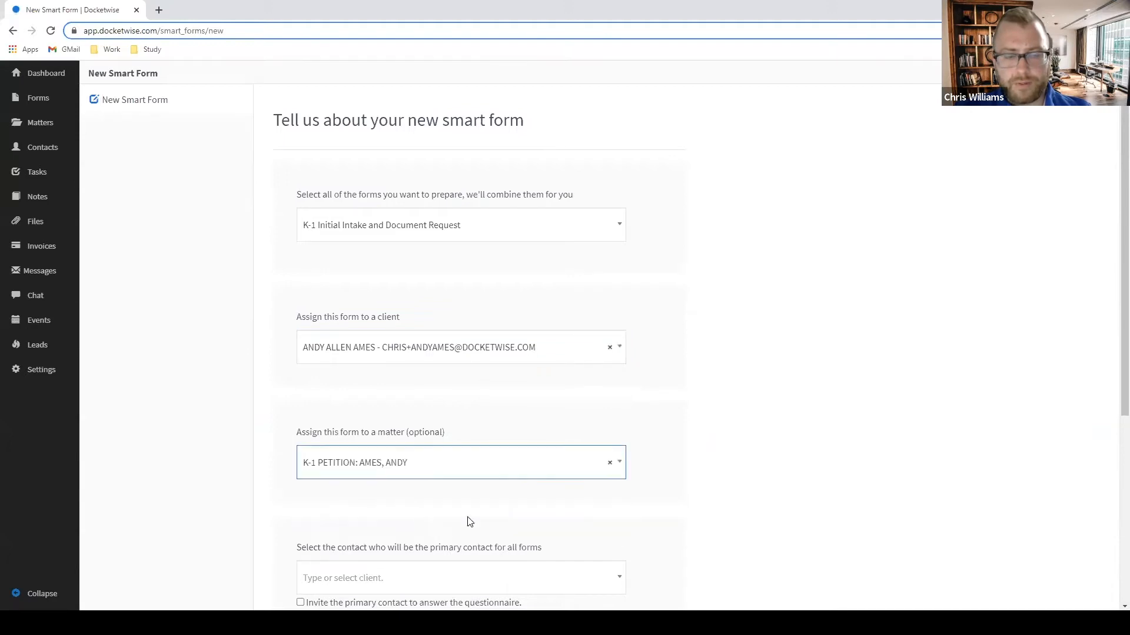
{"action": "scroll", "coordinate": [470, 521], "scroll_direction": "down", "scroll_amount": 2}
{"action": "left_click", "coordinate": [561, 465]}
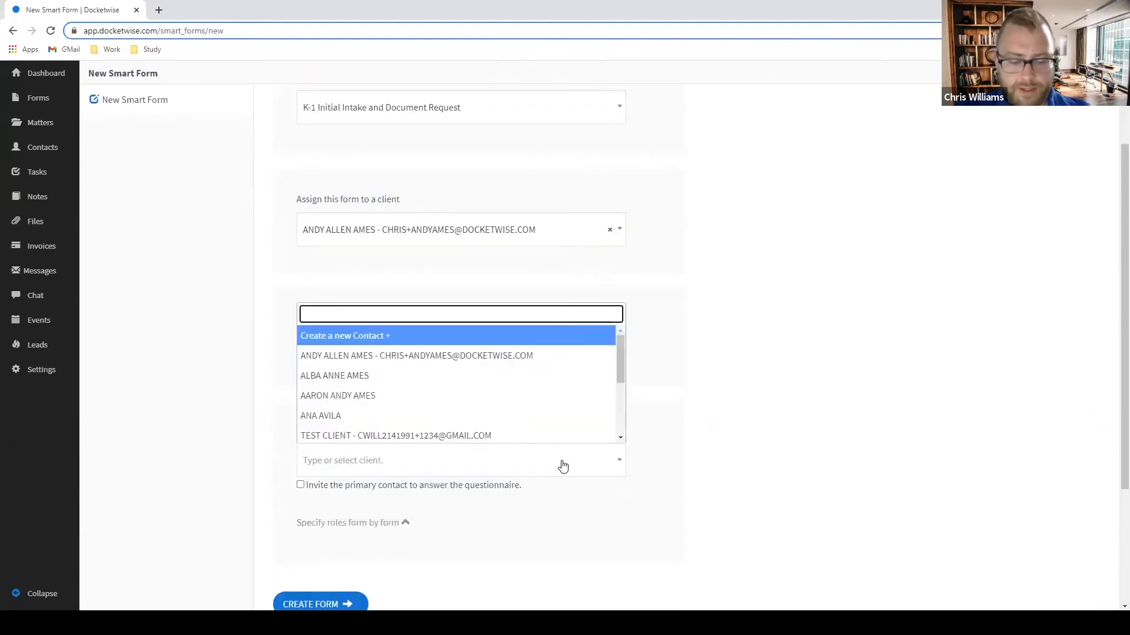
{"action": "type", "text": "AND"}
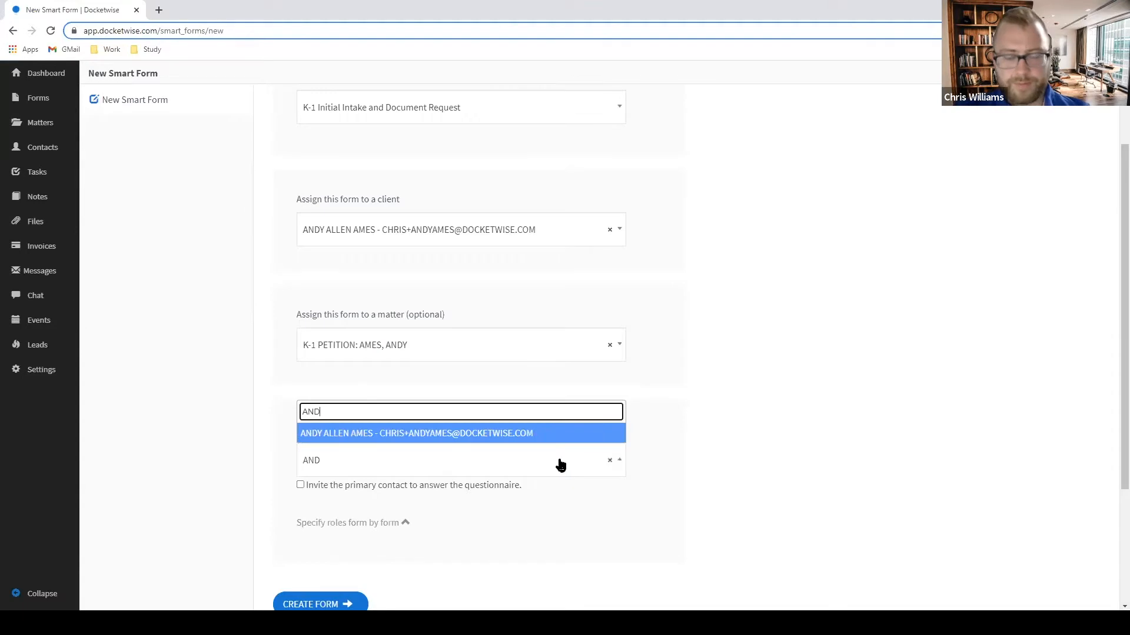
{"action": "left_click", "coordinate": [556, 438]}
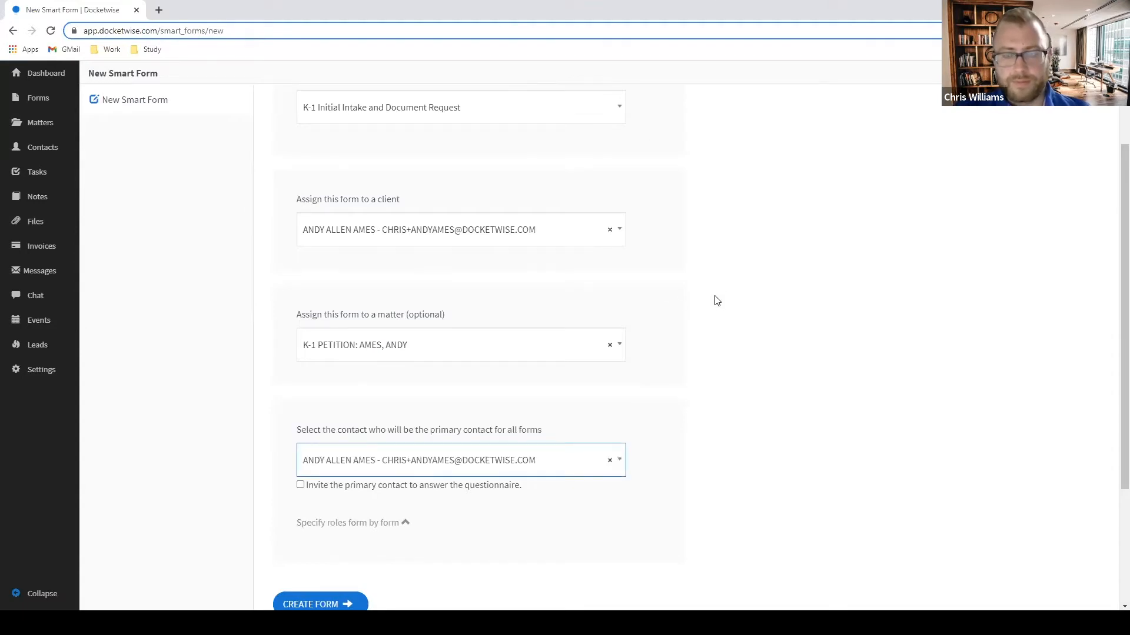
{"action": "scroll", "coordinate": [716, 301], "scroll_direction": "down", "scroll_amount": 3}
{"action": "left_click", "coordinate": [327, 428]}
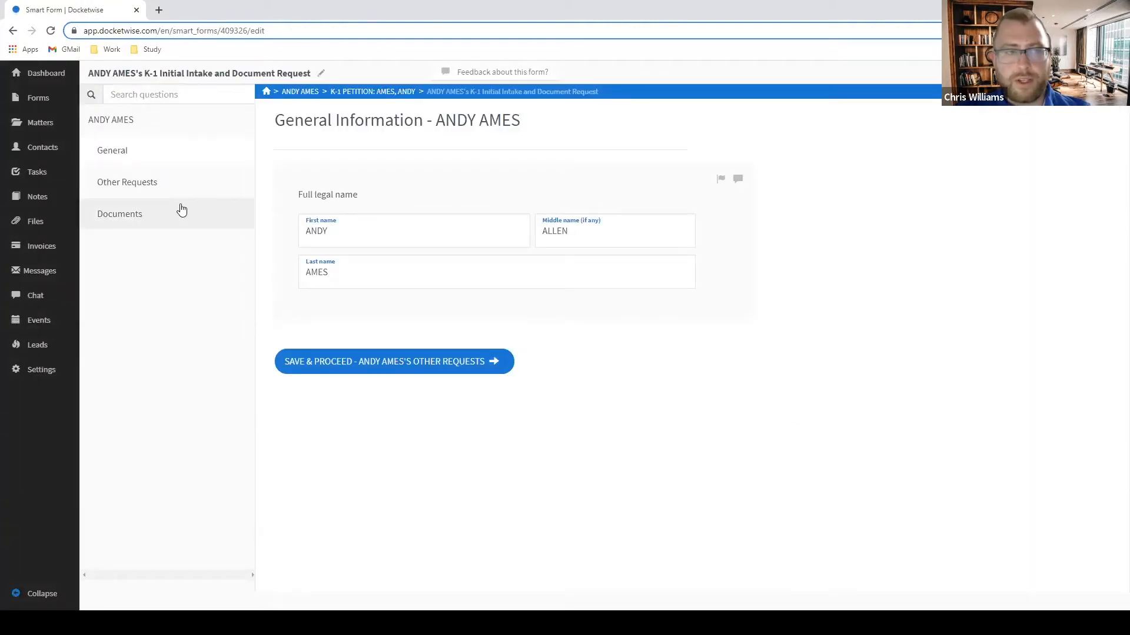
Go to the Other Requests section and highlight the foreign national email question.
{"action": "left_click", "coordinate": [157, 130]}
{"action": "left_click", "coordinate": [159, 130]}
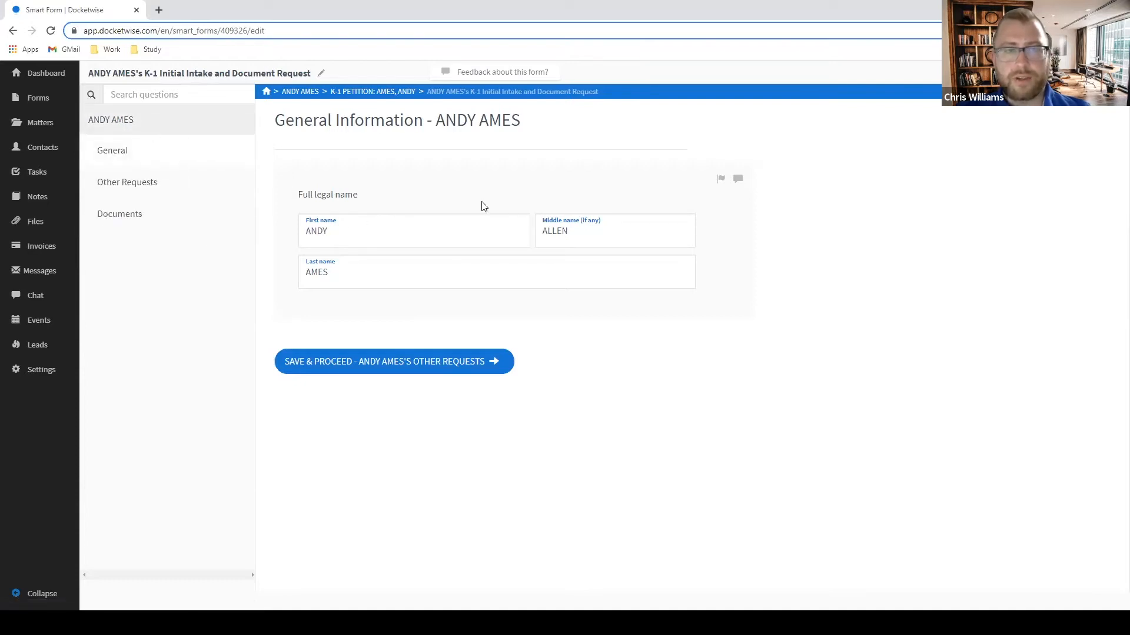
{"action": "left_click", "coordinate": [122, 181]}
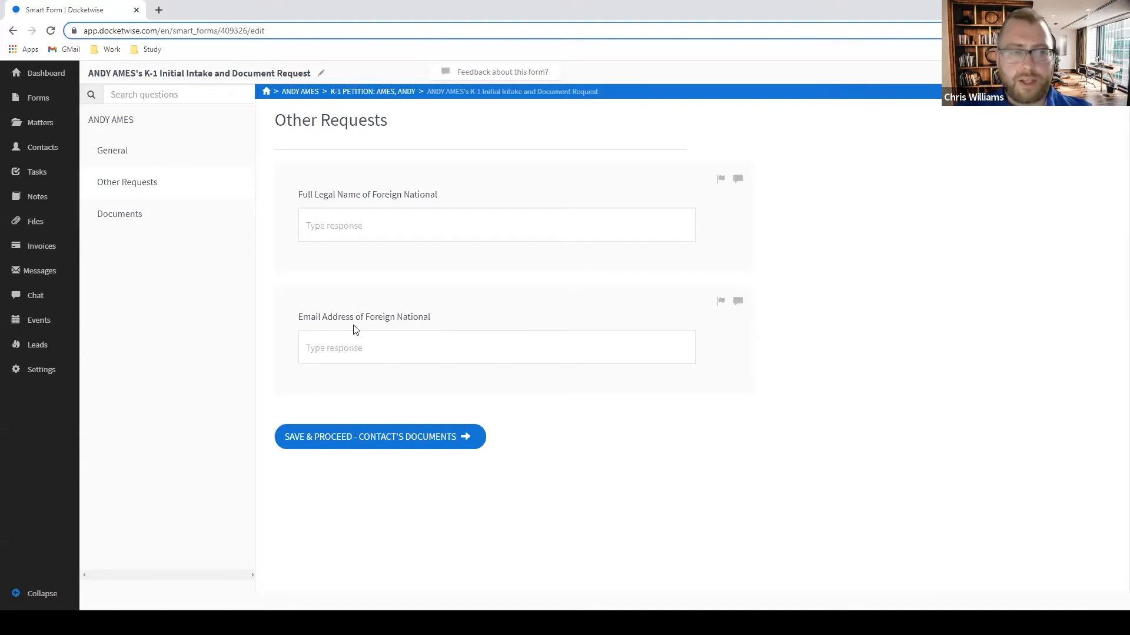
{"action": "left_click_drag", "start_coordinate": [430, 318], "coordinate": [297, 317]}
{"action": "left_click", "coordinate": [447, 276]}
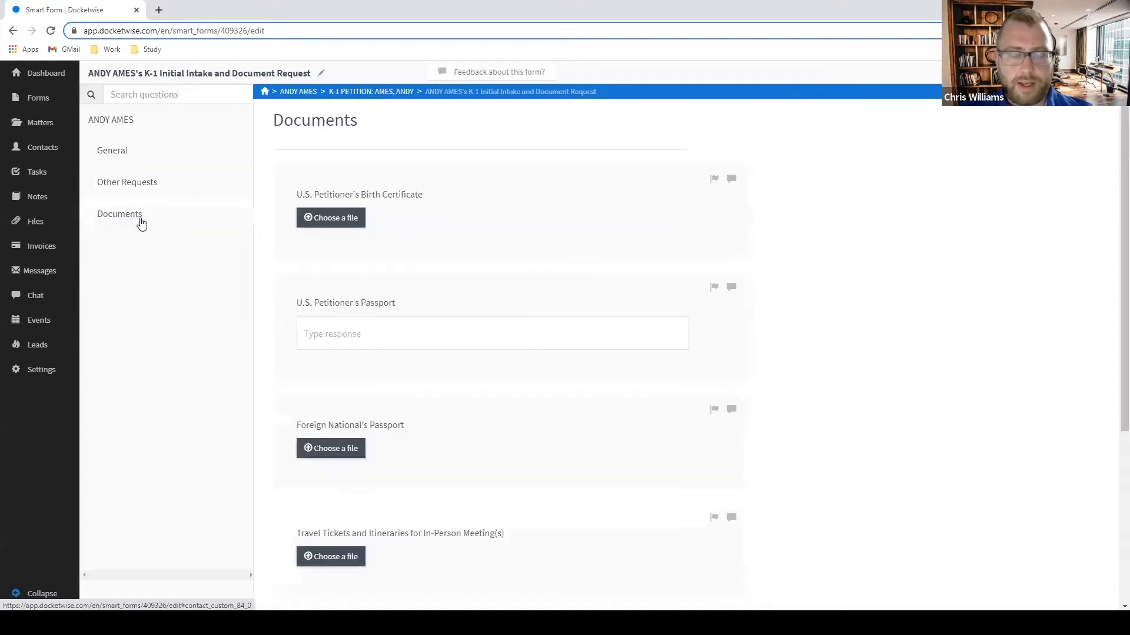
{"action": "scroll", "coordinate": [647, 274], "scroll_direction": "down", "scroll_amount": 1}
{"action": "scroll", "coordinate": [441, 259], "scroll_direction": "up", "scroll_amount": 1}
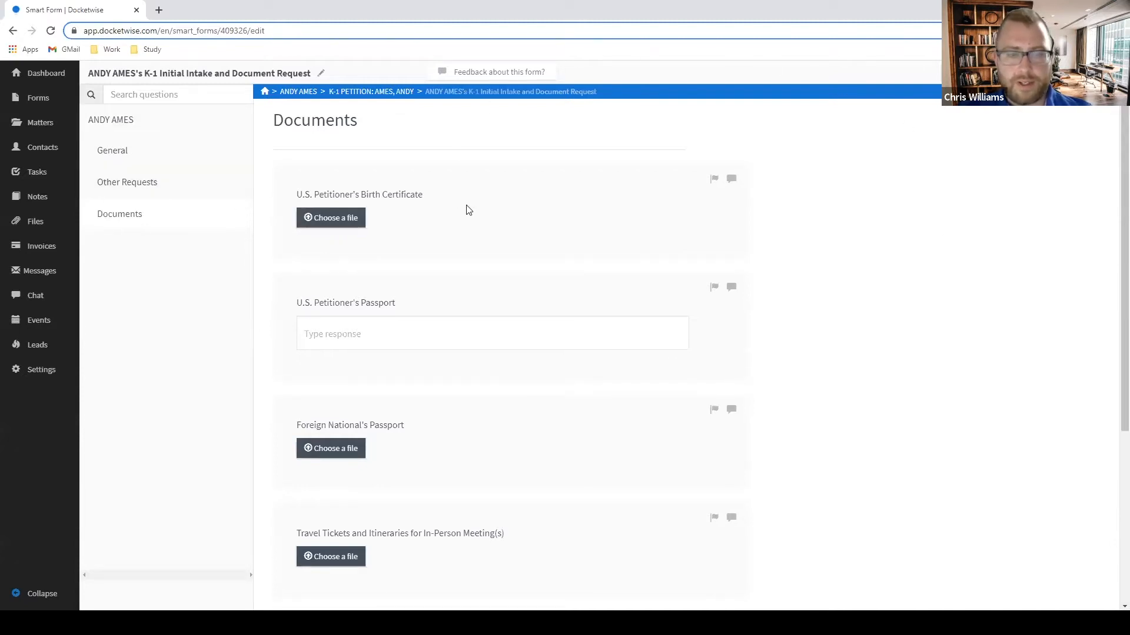
{"action": "scroll", "coordinate": [638, 253], "scroll_direction": "down", "scroll_amount": 1}
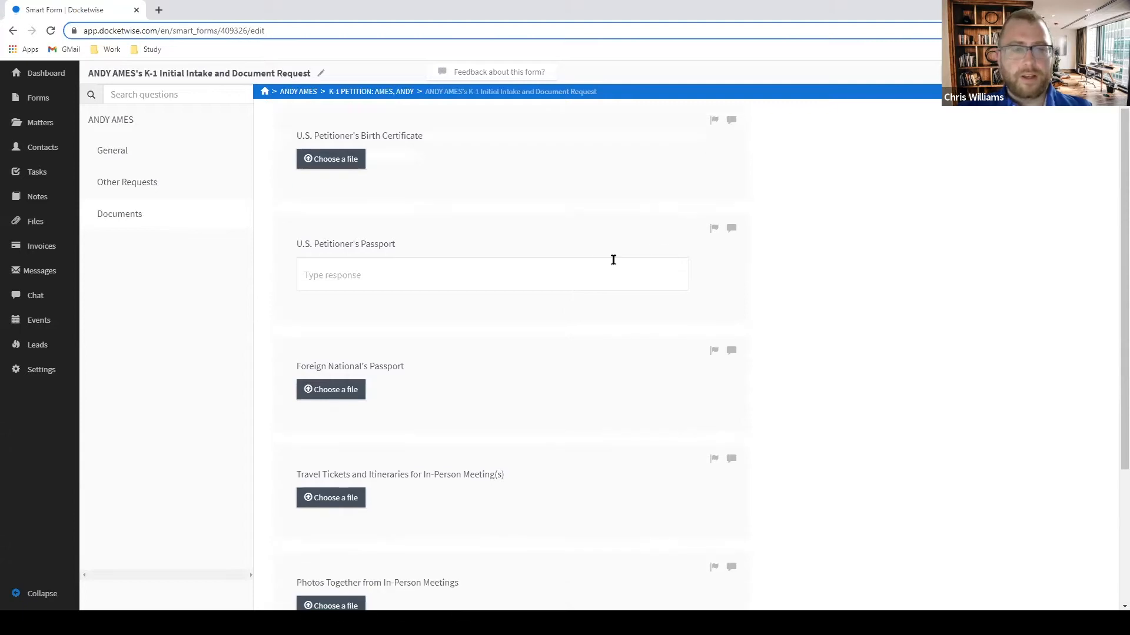
{"action": "scroll", "coordinate": [625, 259], "scroll_direction": "up", "scroll_amount": 1}
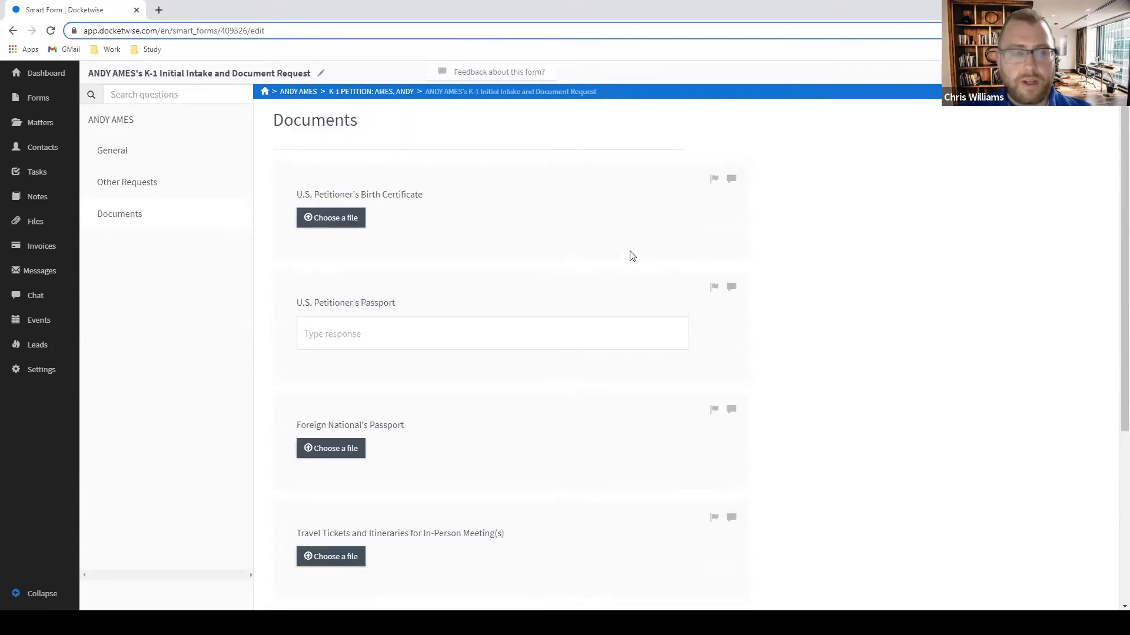
{"action": "scroll", "coordinate": [632, 256], "scroll_direction": "down", "scroll_amount": 2}
{"action": "scroll", "coordinate": [582, 333], "scroll_direction": "down", "scroll_amount": 2}
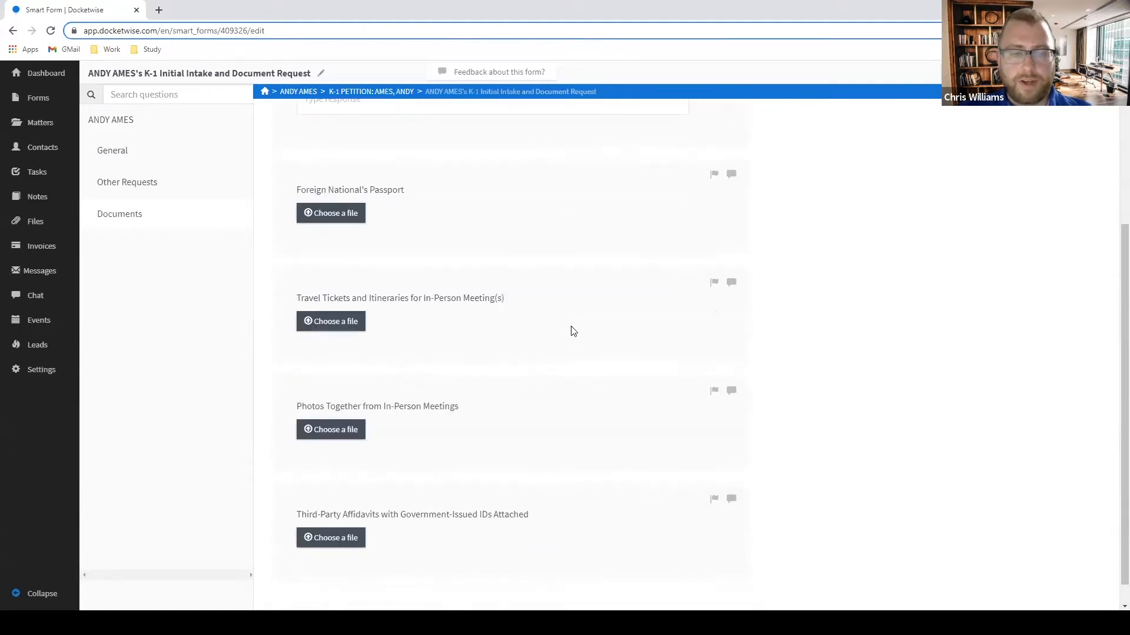
{"action": "scroll", "coordinate": [683, 320], "scroll_direction": "down", "scroll_amount": 1}
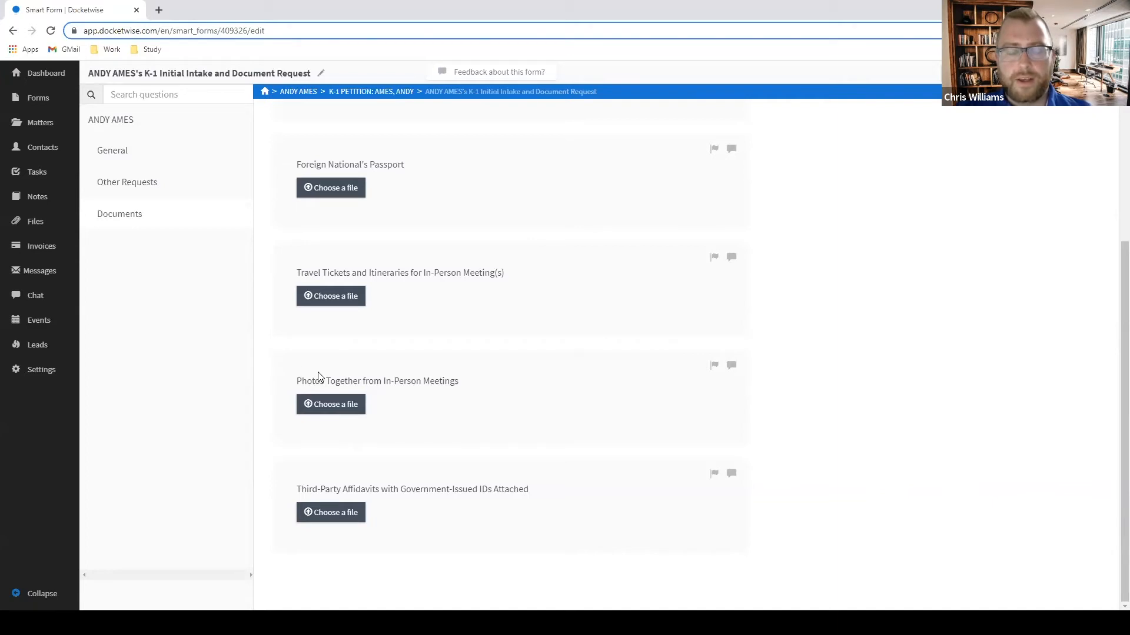
{"action": "scroll", "coordinate": [571, 436], "scroll_direction": "up", "scroll_amount": 1}
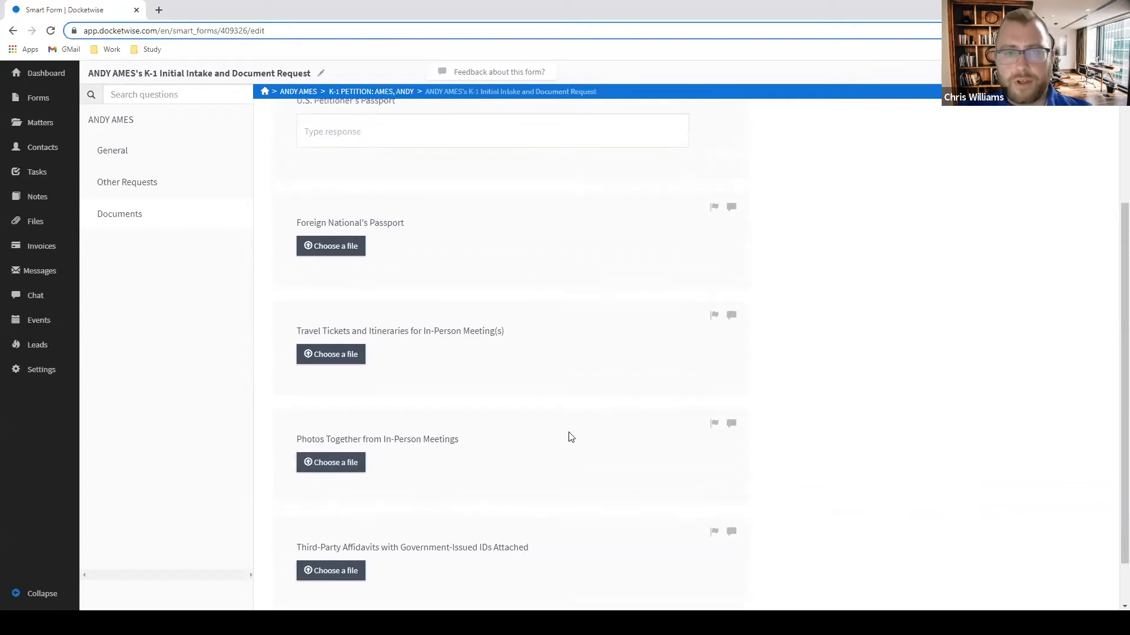
{"action": "scroll", "coordinate": [570, 437], "scroll_direction": "up", "scroll_amount": 2}
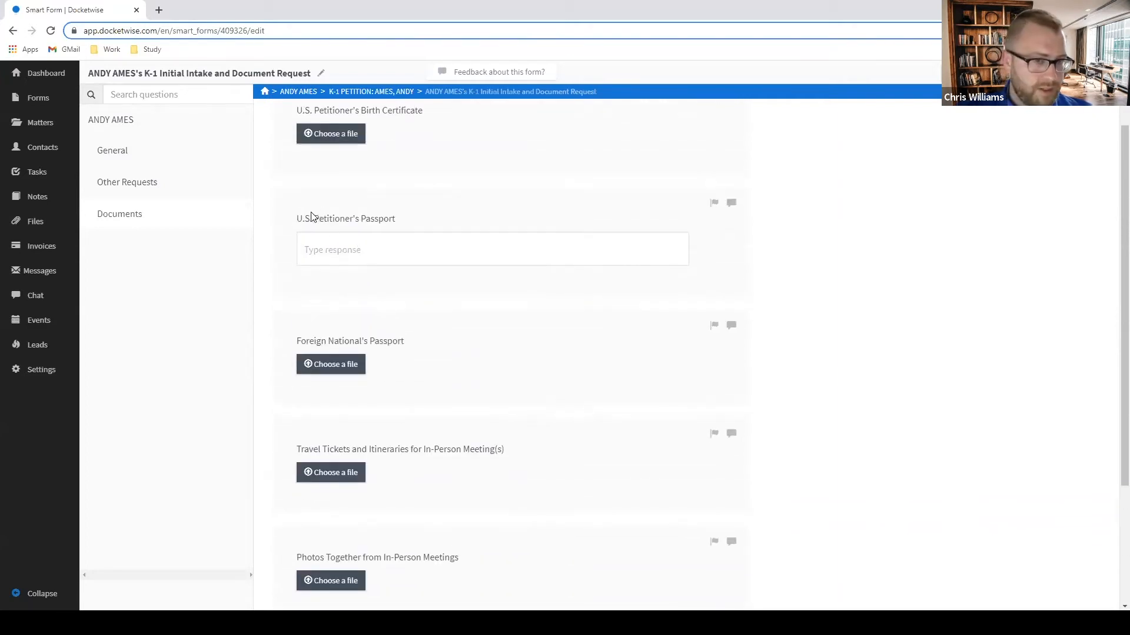
{"action": "mouse_move", "coordinate": [300, 218]}
{"action": "left_mouse_down"}
{"action": "mouse_move", "coordinate": [401, 216]}
{"action": "mouse_move", "coordinate": [306, 223]}
{"action": "left_mouse_up"}
{"action": "left_click", "coordinate": [857, 315]}
{"action": "scroll", "coordinate": [856, 313], "scroll_direction": "up", "scroll_amount": 2}
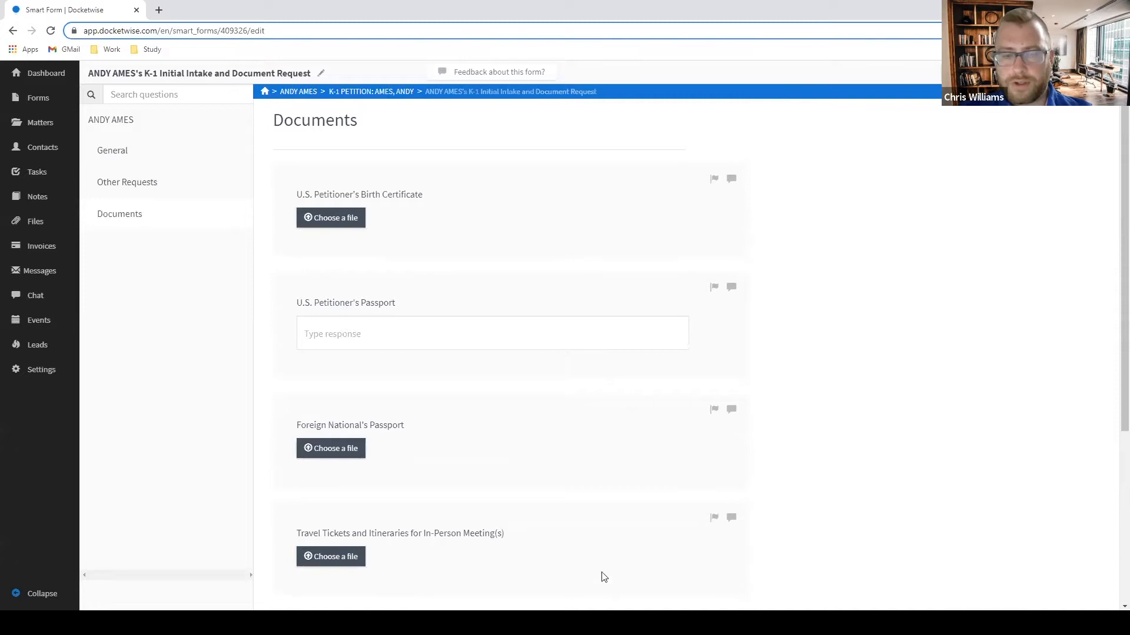
Upload the birth certificate PDF under U.S. Petitioner's Birth Certificate via Choose a file.
{"action": "left_click", "coordinate": [348, 222]}
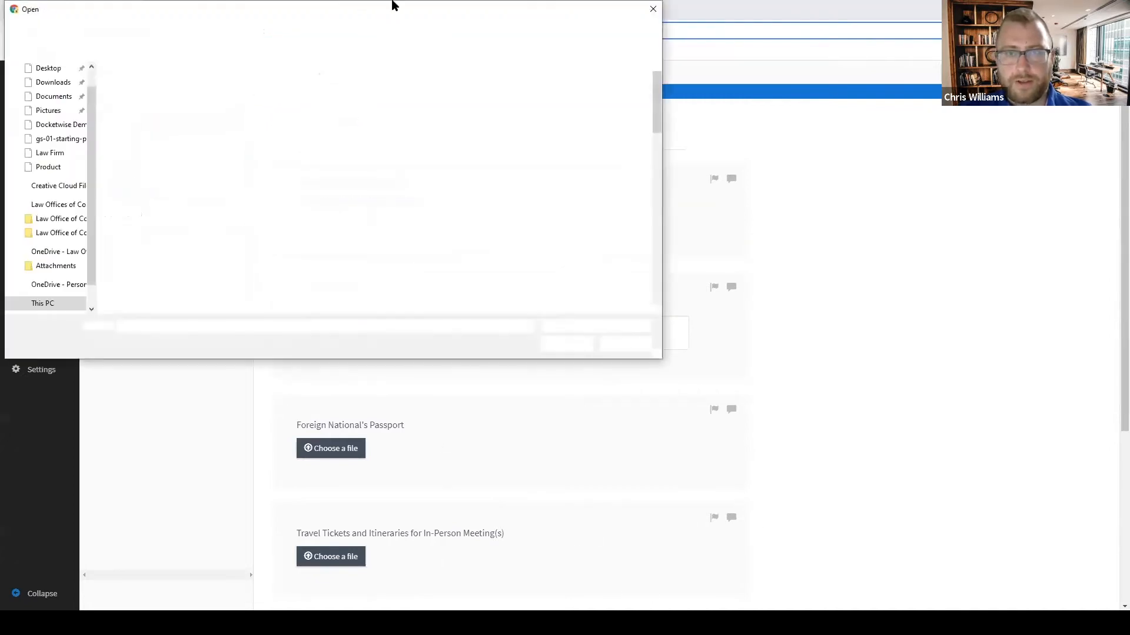
{"action": "left_click_drag", "start_coordinate": [399, 8], "coordinate": [1129, 8]}
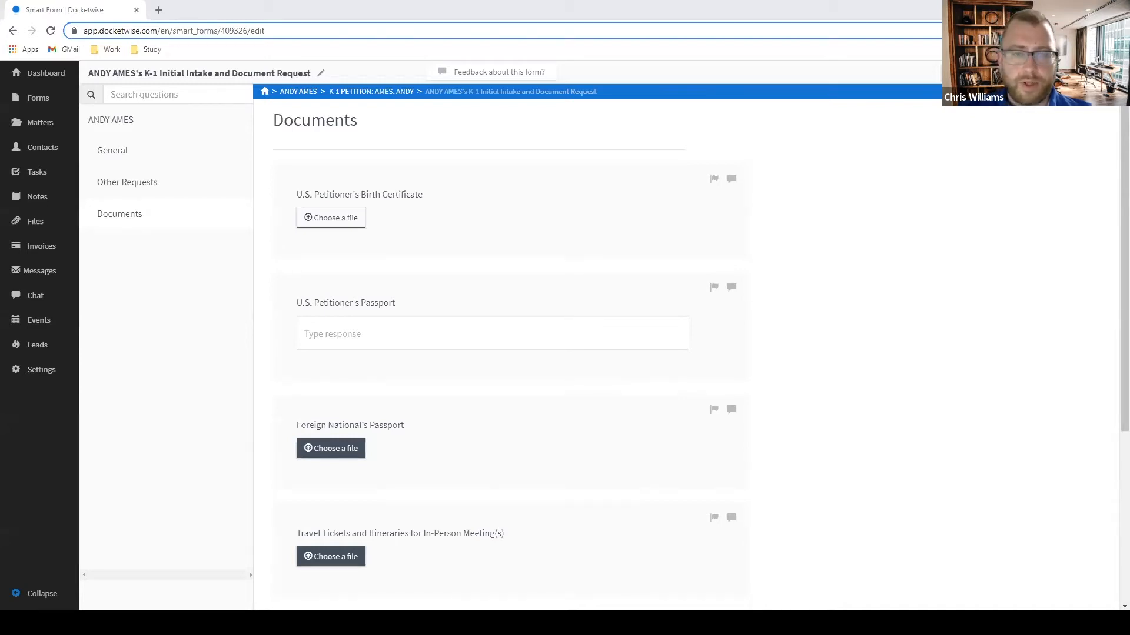
{"action": "left_click", "coordinate": [330, 218]}
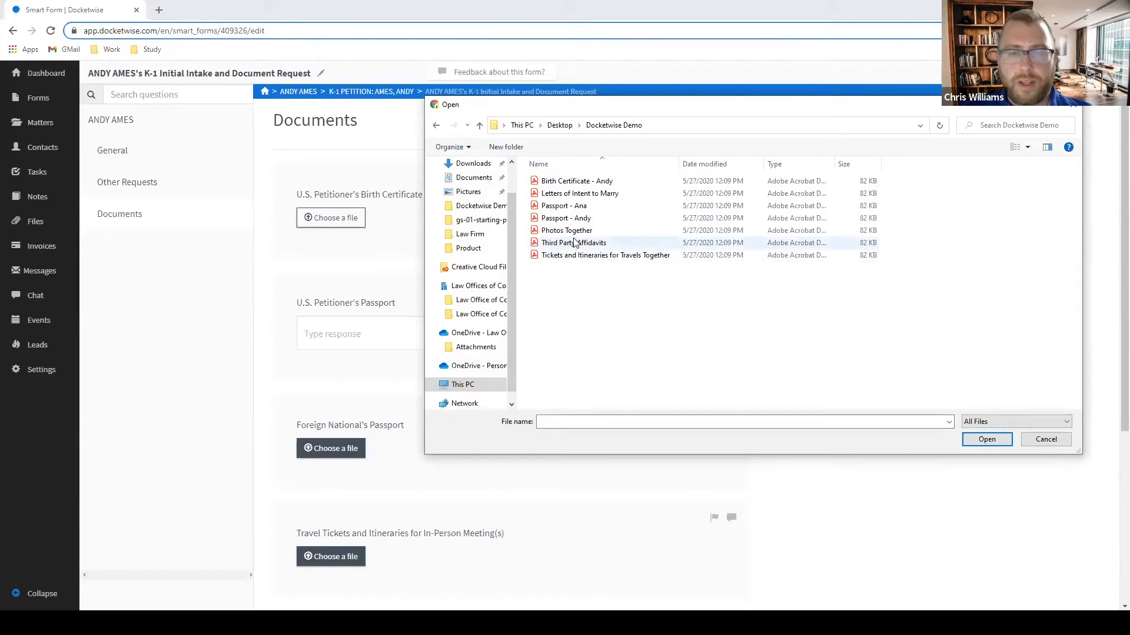
{"action": "double_click", "coordinate": [595, 179]}
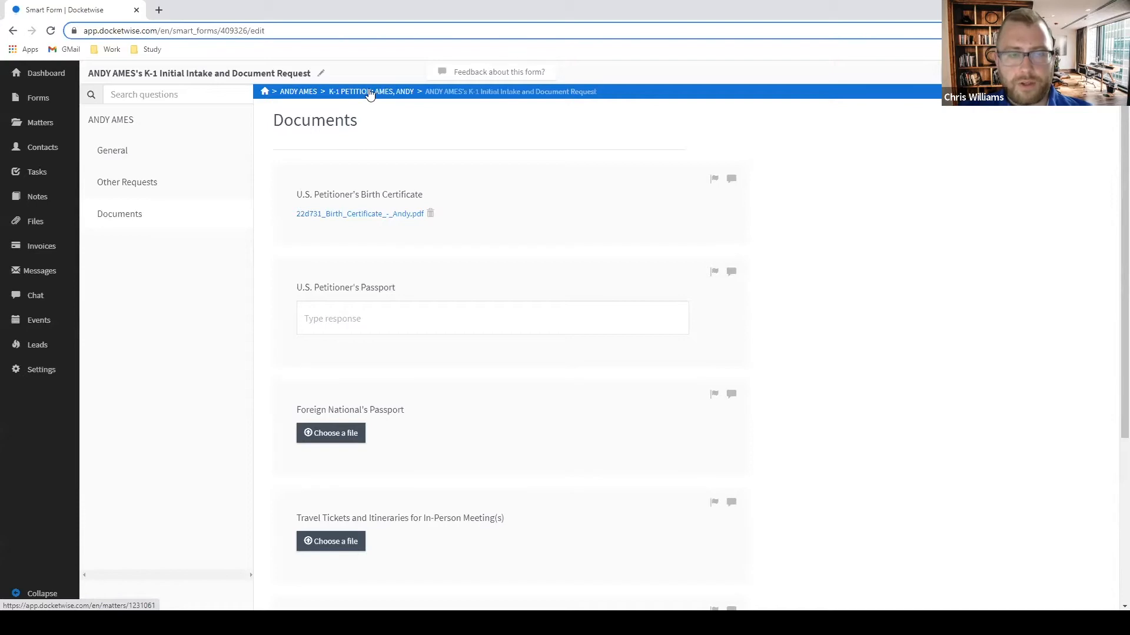
On the client's contact page, toggle Allow Portal Access off and back on, then show their forms list.
{"action": "left_click", "coordinate": [300, 93]}
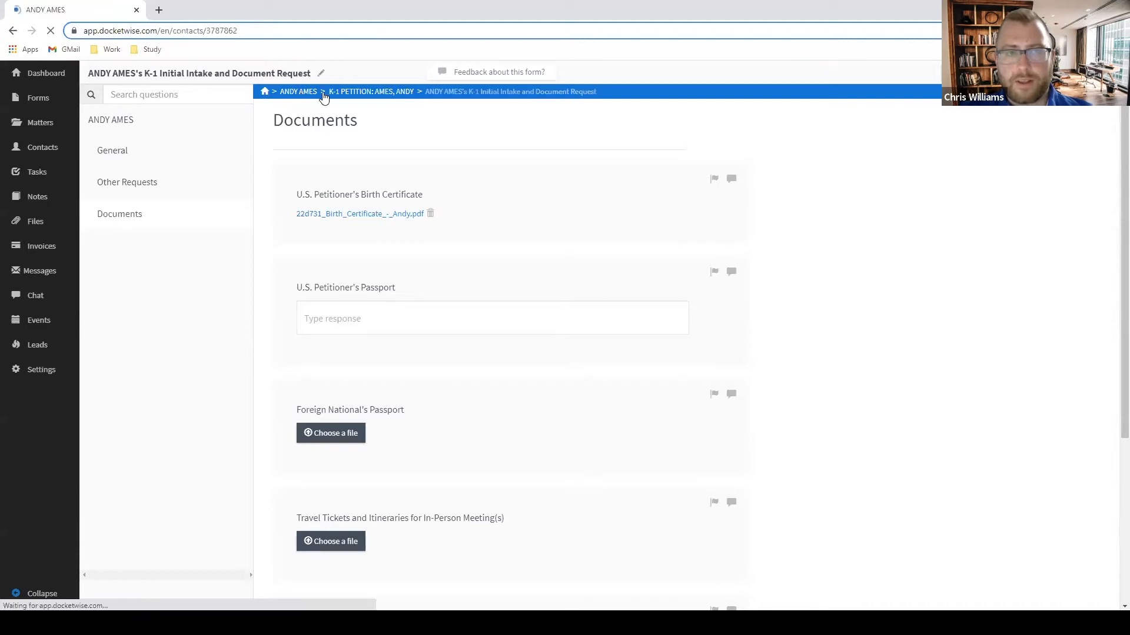
{"action": "left_click", "coordinate": [675, 201]}
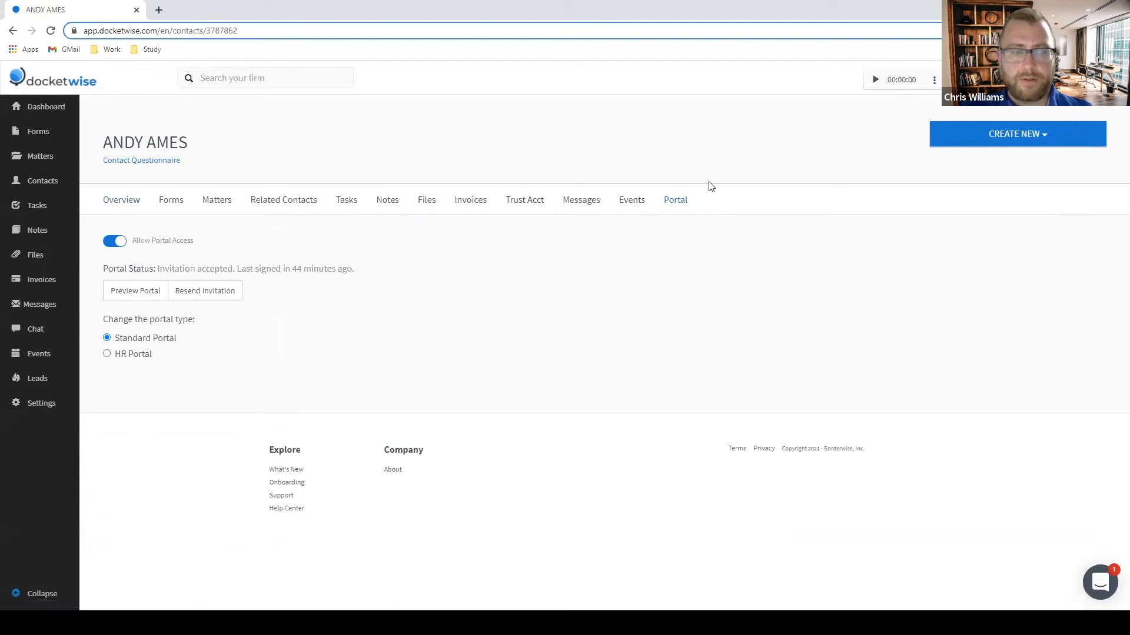
{"action": "left_click", "coordinate": [118, 246]}
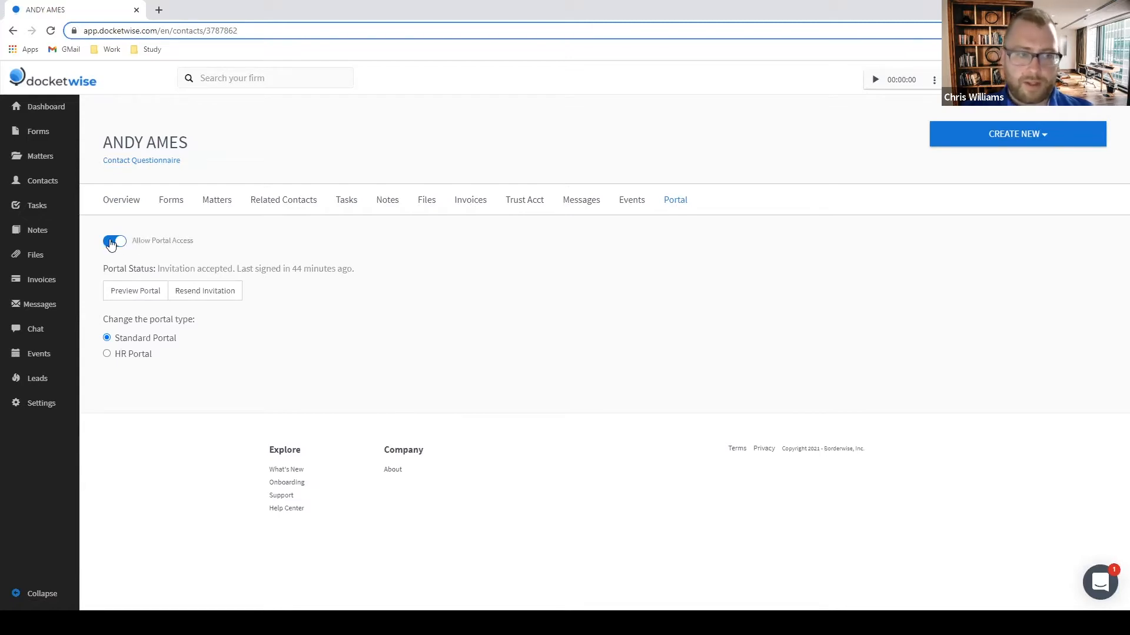
{"action": "left_click", "coordinate": [117, 246]}
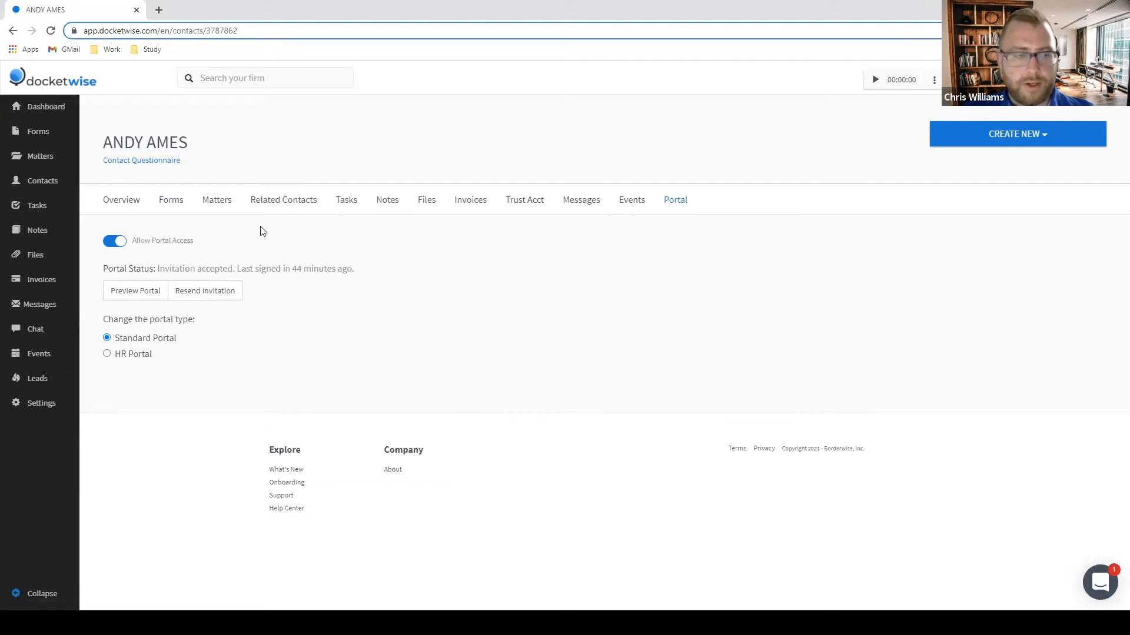
{"action": "left_click", "coordinate": [172, 200]}
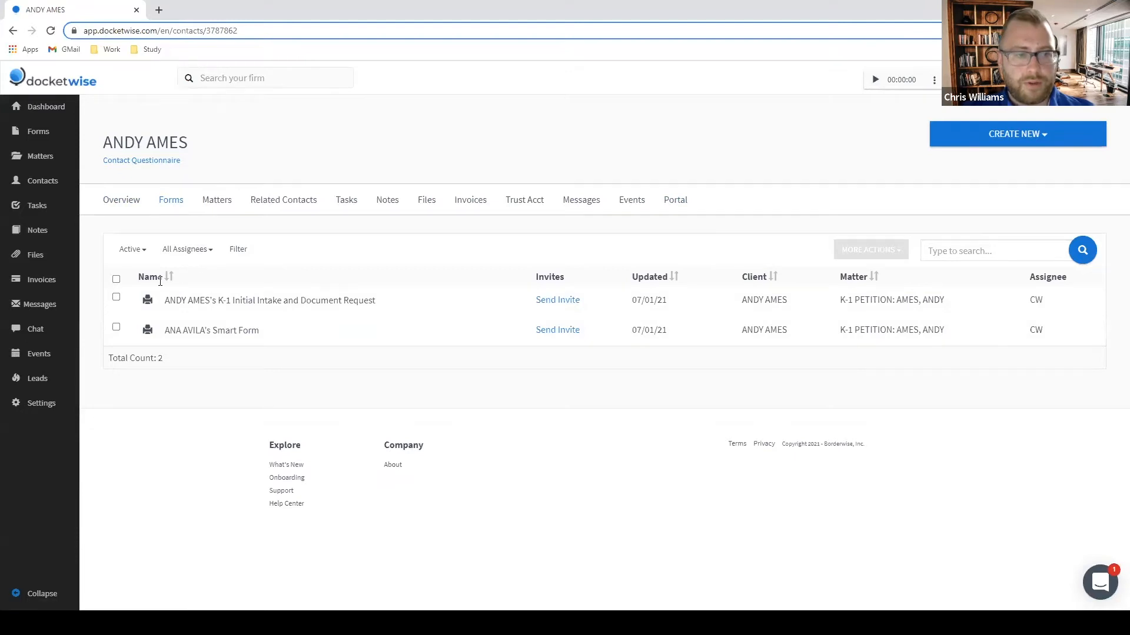
Share the K-1 Initial Intake and Document Request form to the client's portal.
{"action": "left_click", "coordinate": [116, 299]}
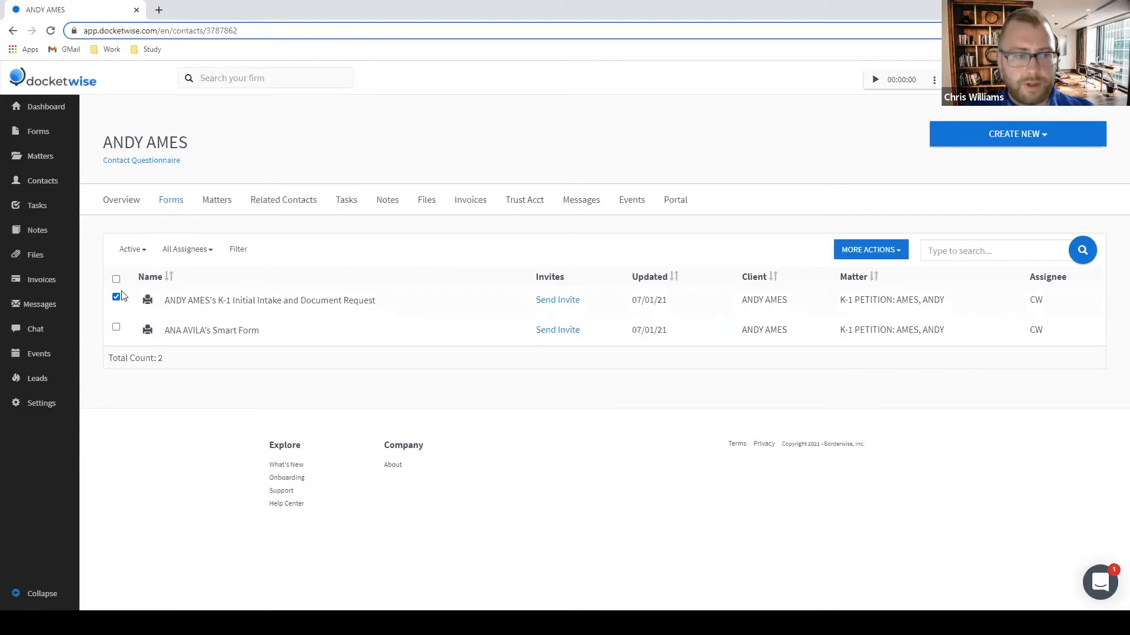
{"action": "left_click", "coordinate": [885, 250]}
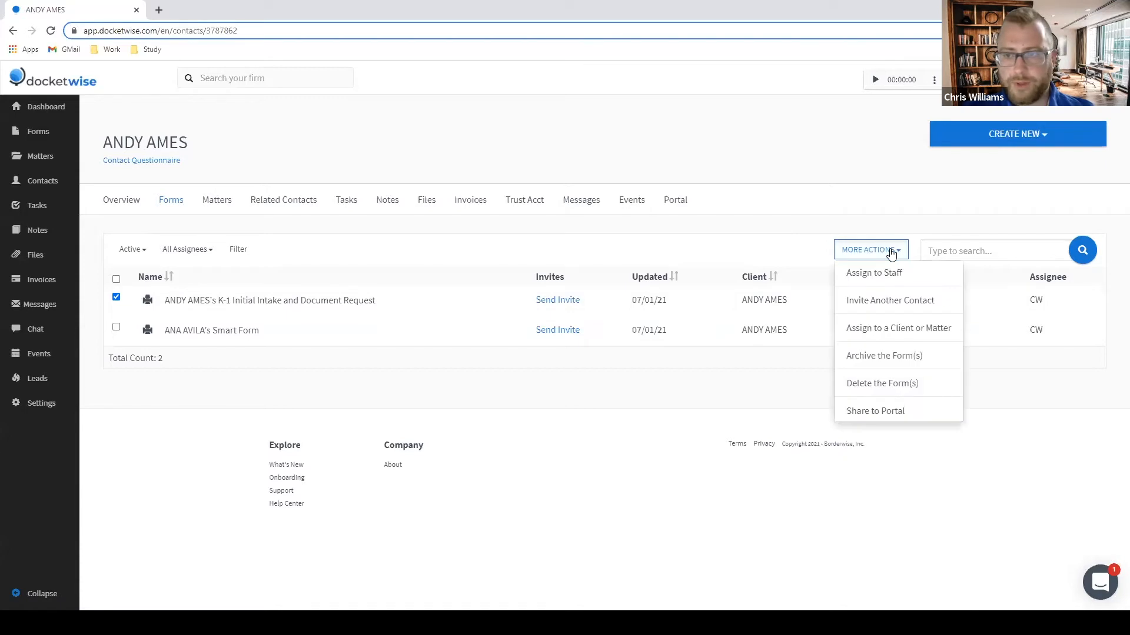
{"action": "left_click", "coordinate": [887, 412]}
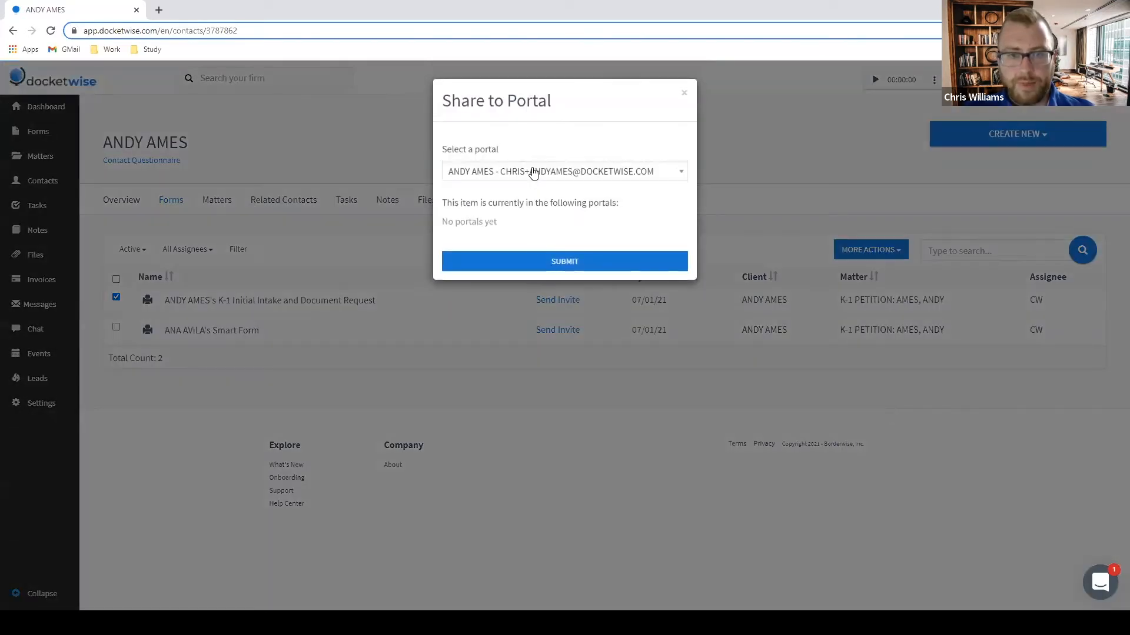
{"action": "left_click", "coordinate": [539, 263]}
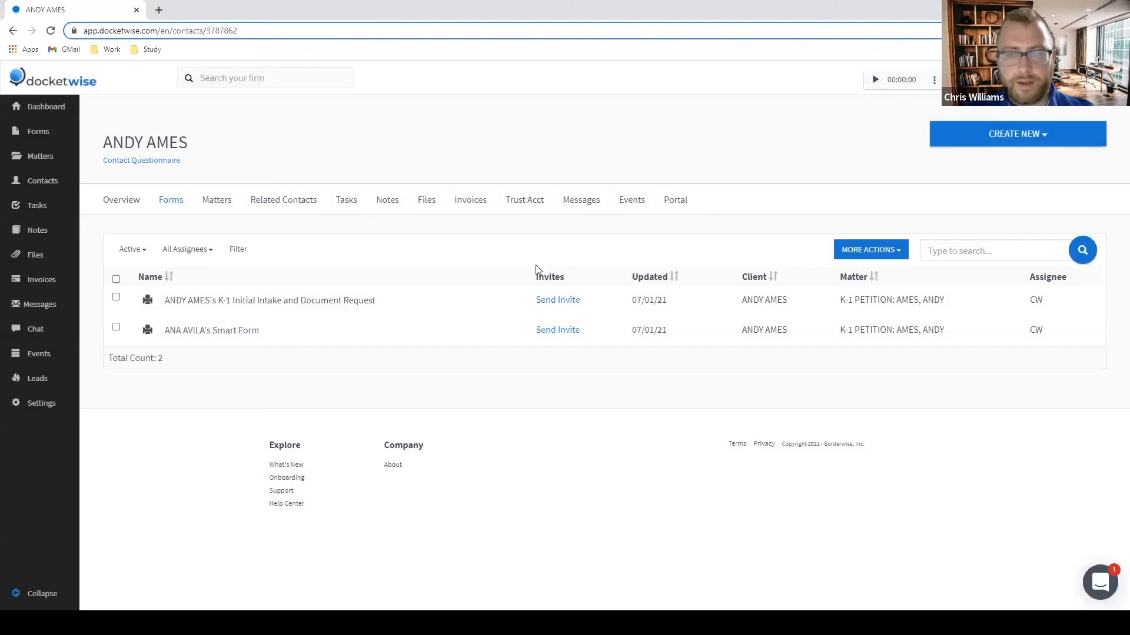
Reopen the K-1 form's portal sharing to confirm the client's portal is listed, then close it.
{"action": "left_click", "coordinate": [115, 297]}
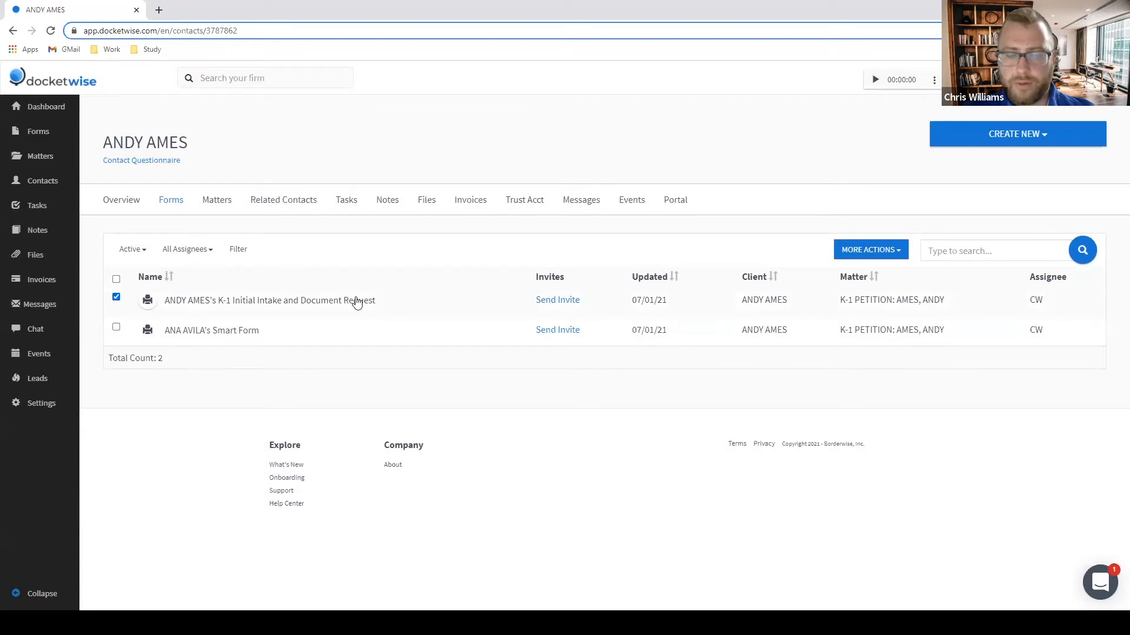
{"action": "left_click", "coordinate": [872, 251]}
{"action": "left_click", "coordinate": [857, 411]}
{"action": "left_click_drag", "start_coordinate": [444, 223], "coordinate": [592, 222]}
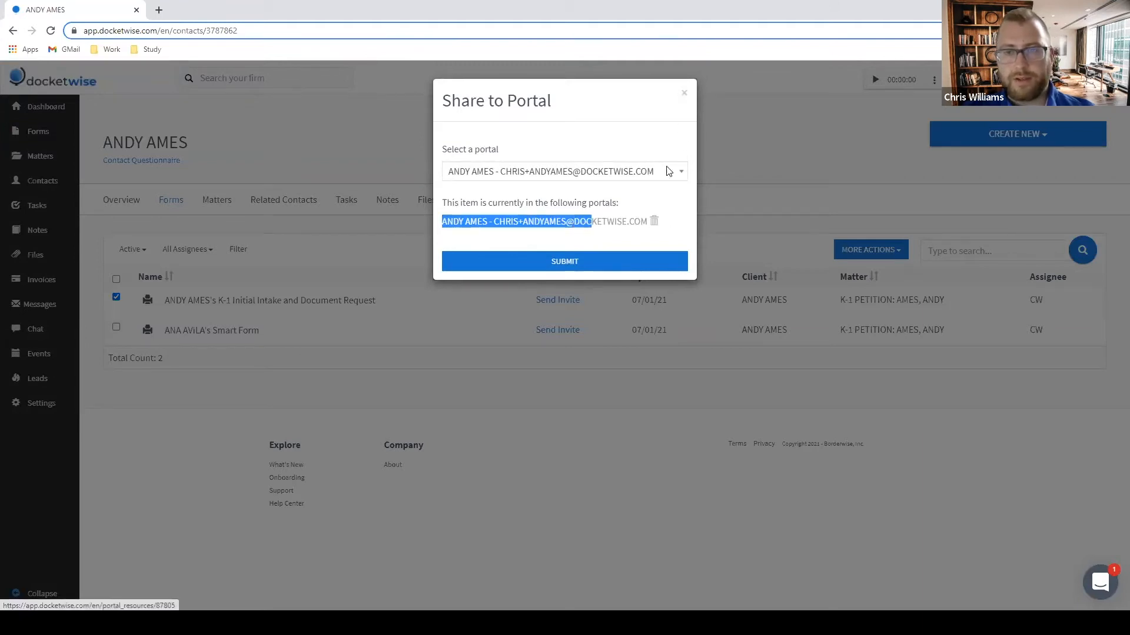
{"action": "left_click", "coordinate": [684, 93]}
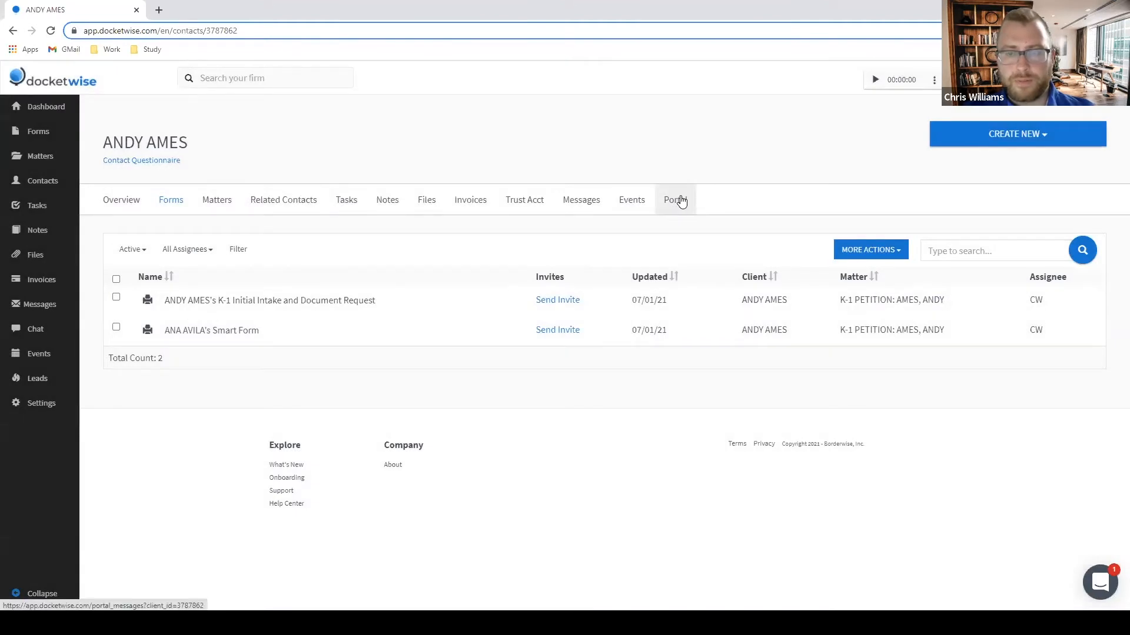
Preview the client's portal, check the dashboard lists the K-1 intake form, then close the preview.
{"action": "left_click", "coordinate": [681, 202]}
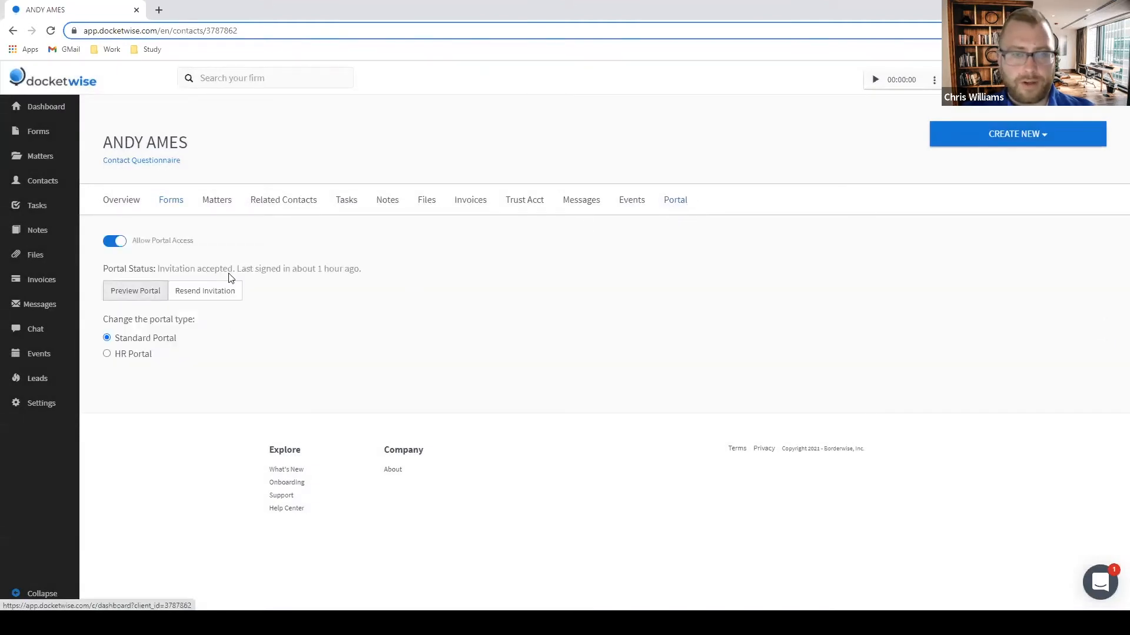
{"action": "left_click", "coordinate": [131, 290]}
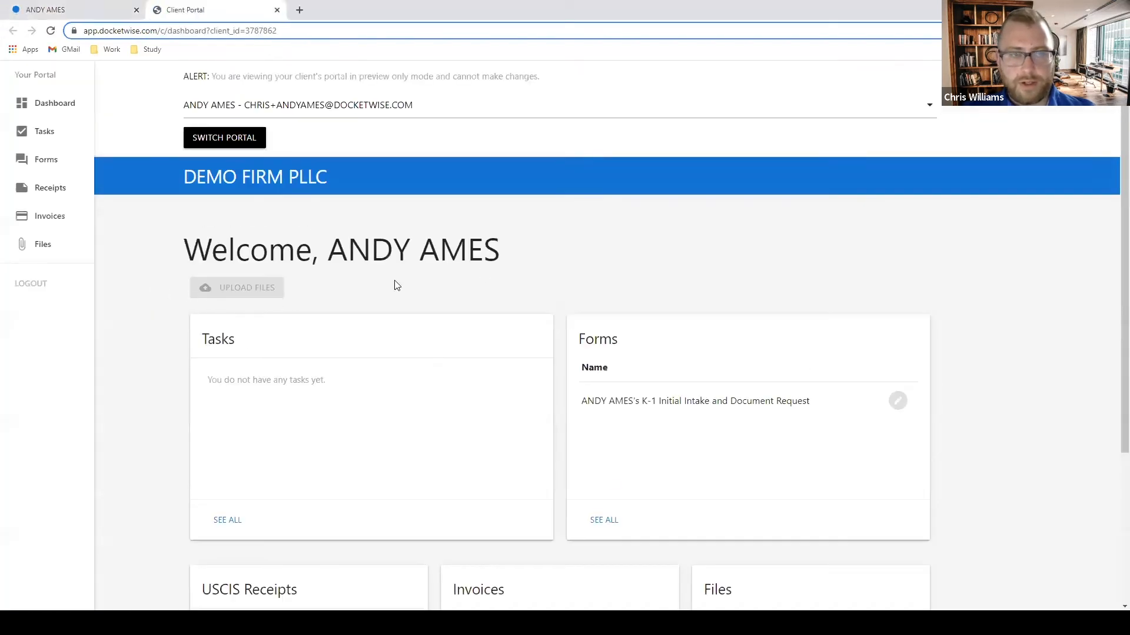
{"action": "scroll", "coordinate": [817, 238], "scroll_direction": "down", "scroll_amount": 1}
{"action": "scroll", "coordinate": [818, 238], "scroll_direction": "down", "scroll_amount": 3}
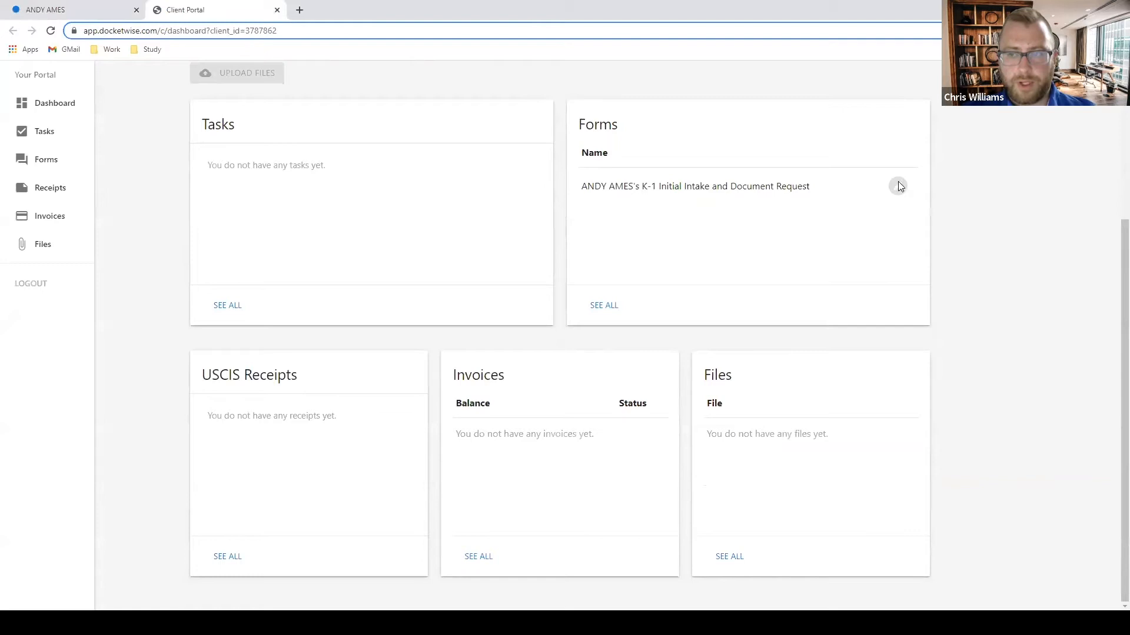
{"action": "scroll", "coordinate": [530, 195], "scroll_direction": "up", "scroll_amount": 3}
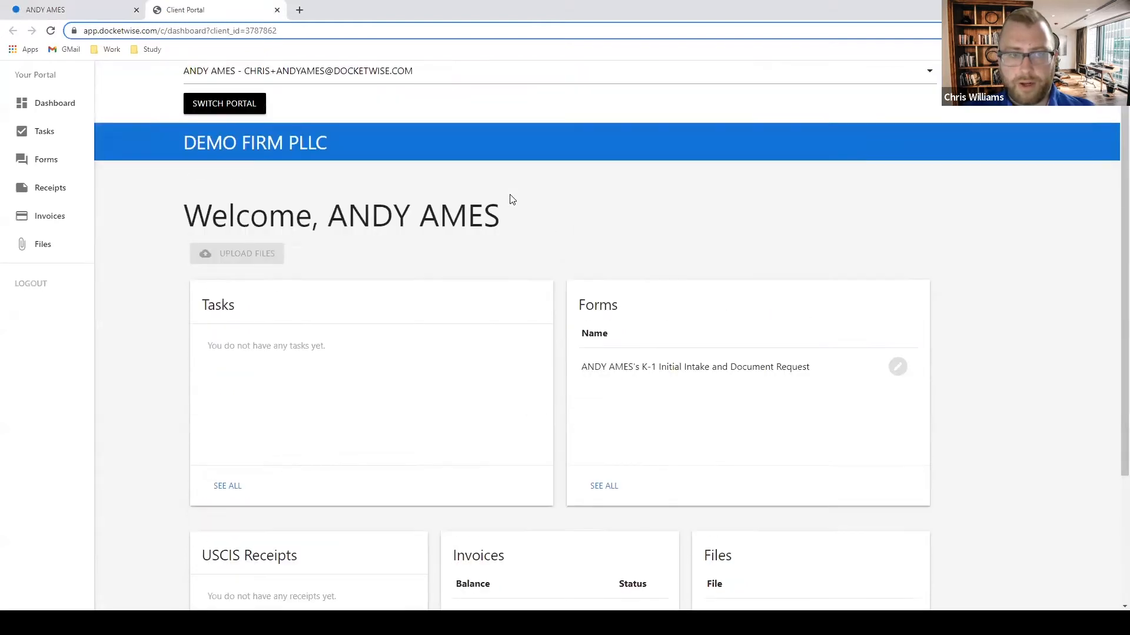
{"action": "scroll", "coordinate": [494, 212], "scroll_direction": "down", "scroll_amount": 2}
{"action": "scroll", "coordinate": [666, 333], "scroll_direction": "down", "scroll_amount": 1}
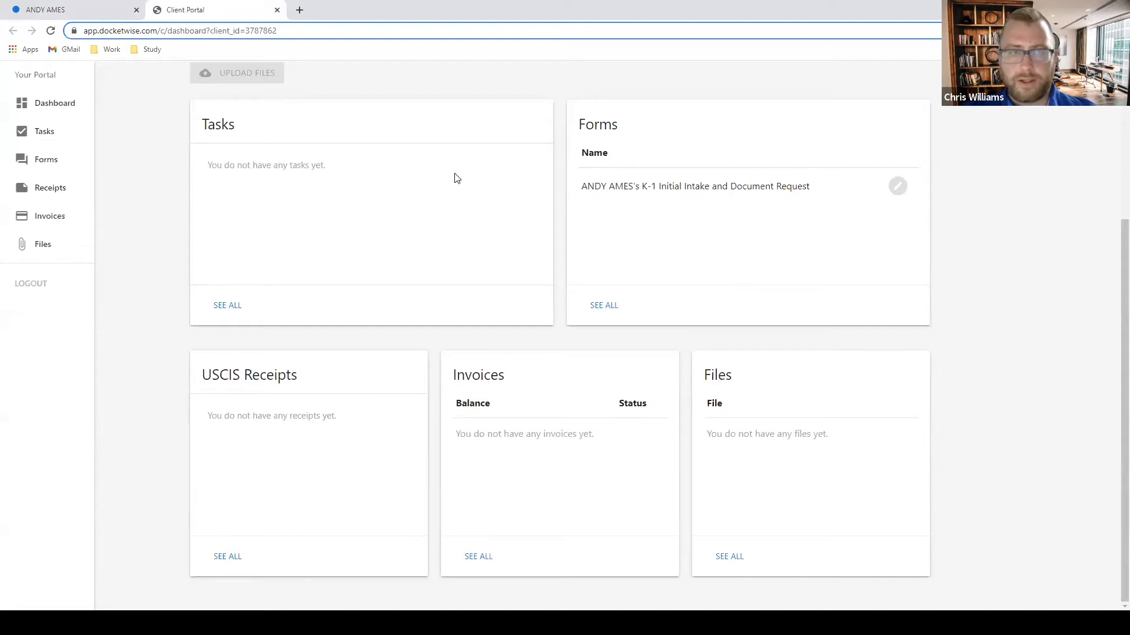
{"action": "left_click", "coordinate": [278, 11]}
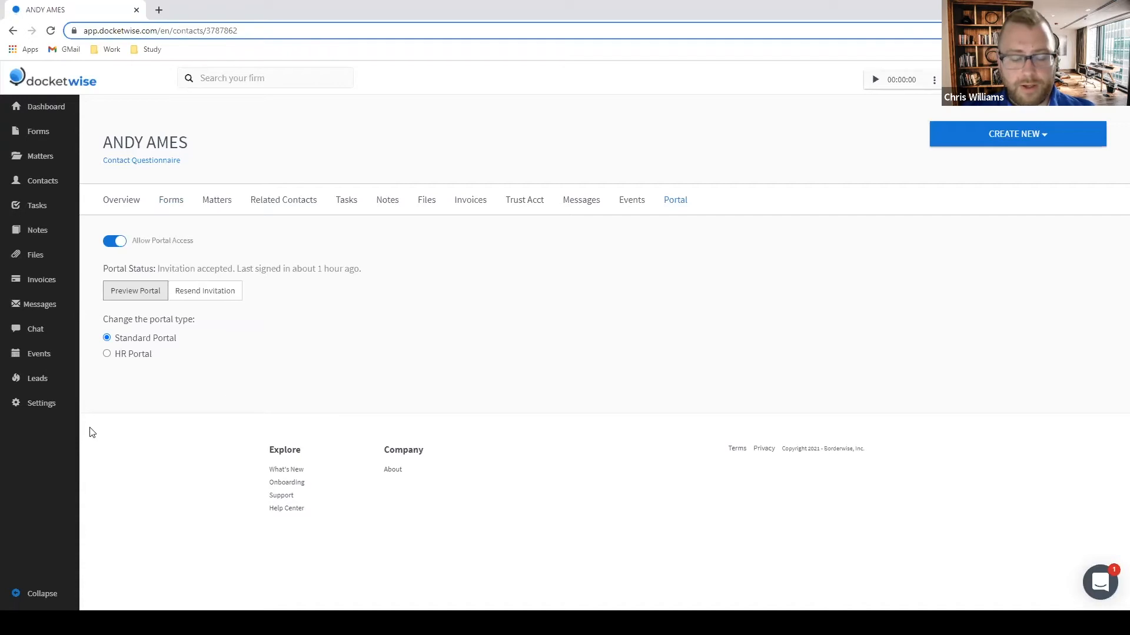
Go to Account Settings from the sidebar.
{"action": "left_click", "coordinate": [34, 406]}
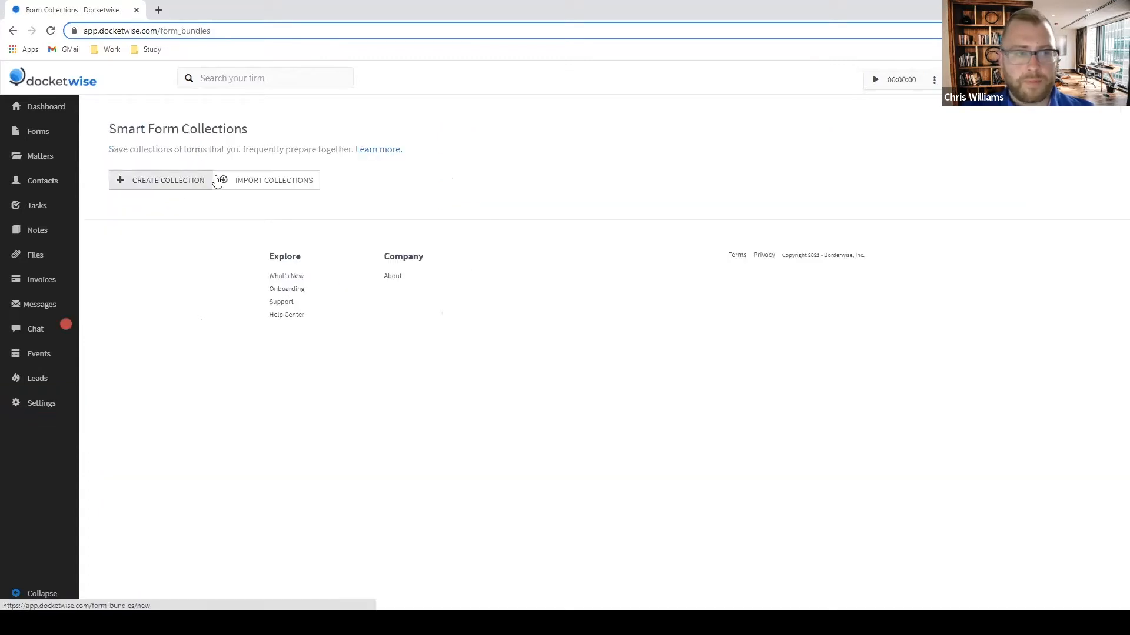
Start a new form collection named TPS and add G-28 as its first form.
{"action": "left_click", "coordinate": [182, 183]}
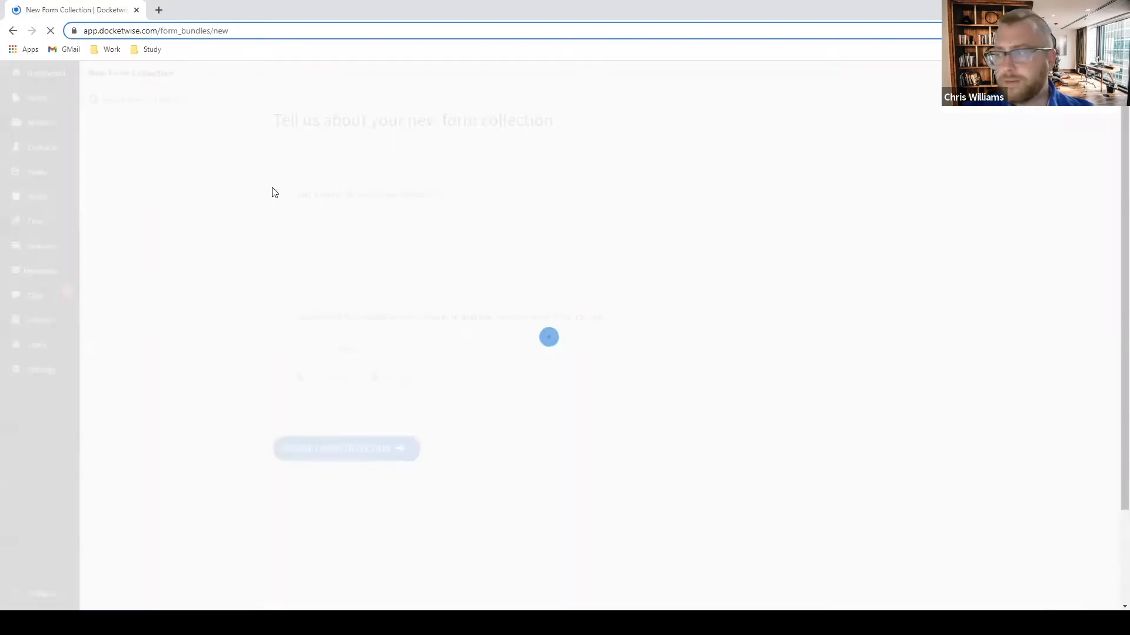
{"action": "left_click", "coordinate": [345, 225]}
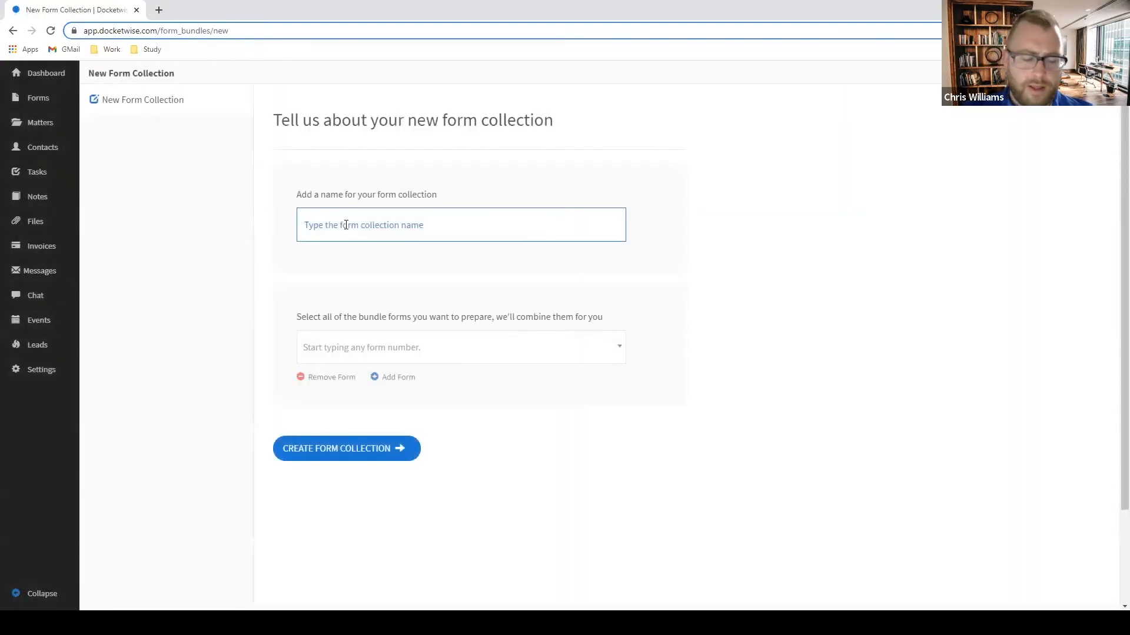
{"action": "type", "text": "t"}
{"action": "key", "text": "BackSpace"}
{"action": "key", "text": "BackSpace"}
{"action": "key", "text": "BackSpace"}
{"action": "type", "text": "TPS"}
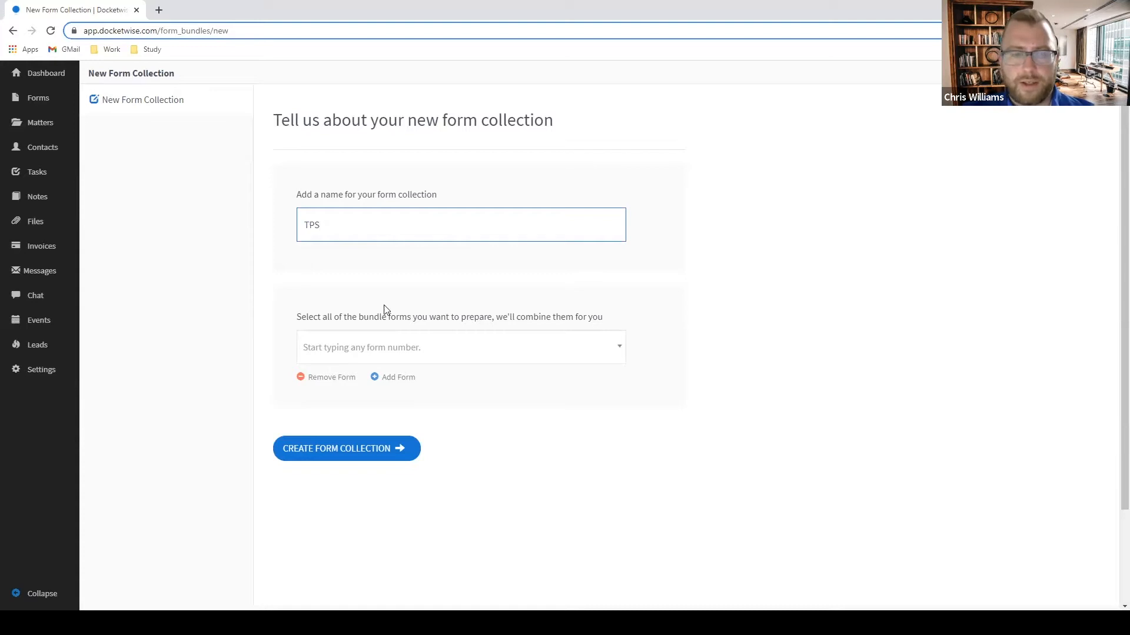
{"action": "left_click", "coordinate": [465, 351]}
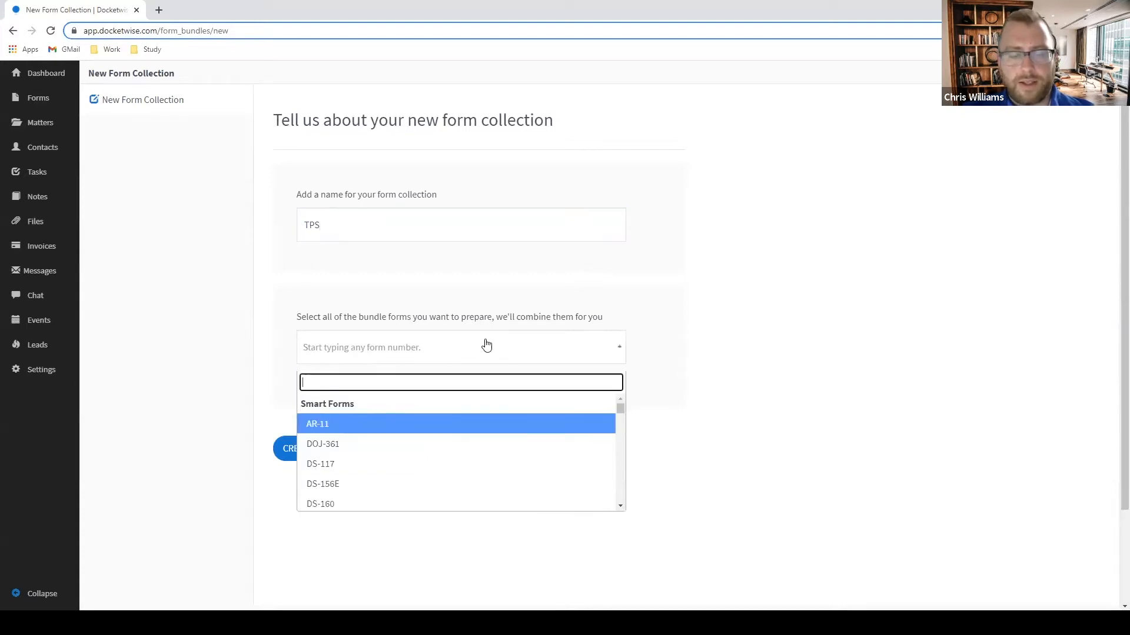
{"action": "type", "text": "G-2"}
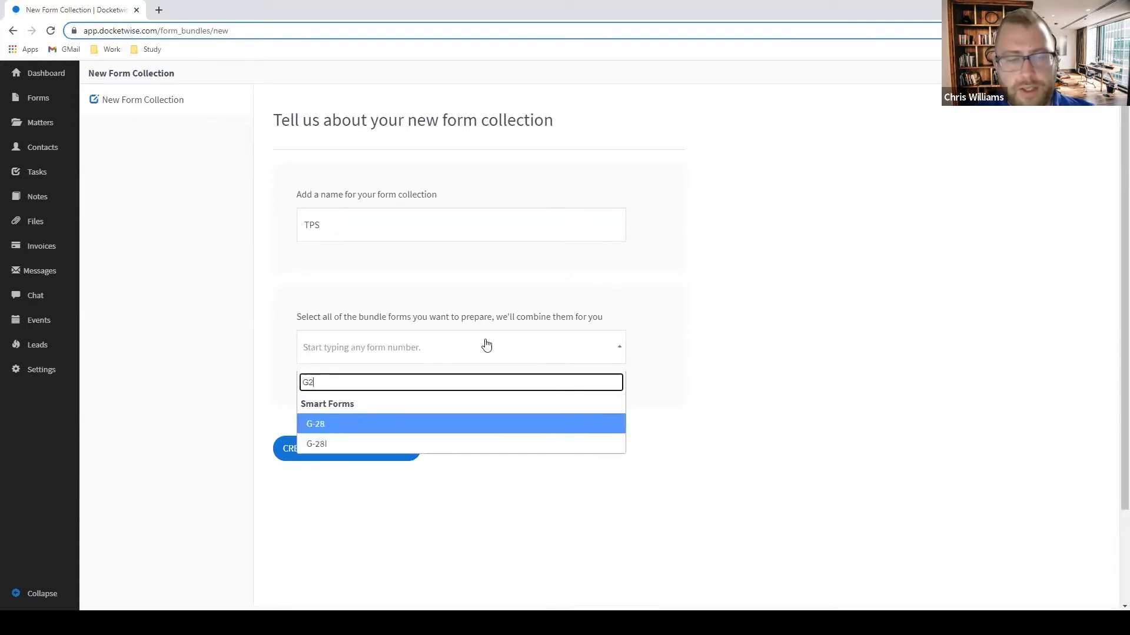
{"action": "type", "text": "8"}
{"action": "left_click", "coordinate": [378, 419]}
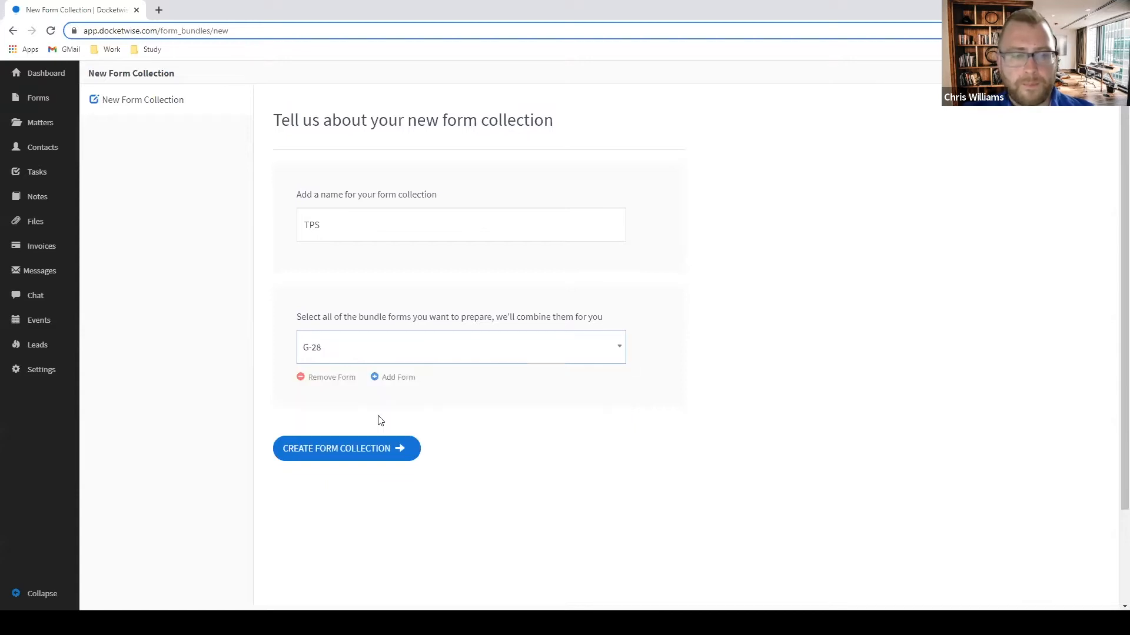
Add I-821 and I-765 to the TPS collection and save it.
{"action": "left_click", "coordinate": [398, 380]}
{"action": "left_click", "coordinate": [375, 402]}
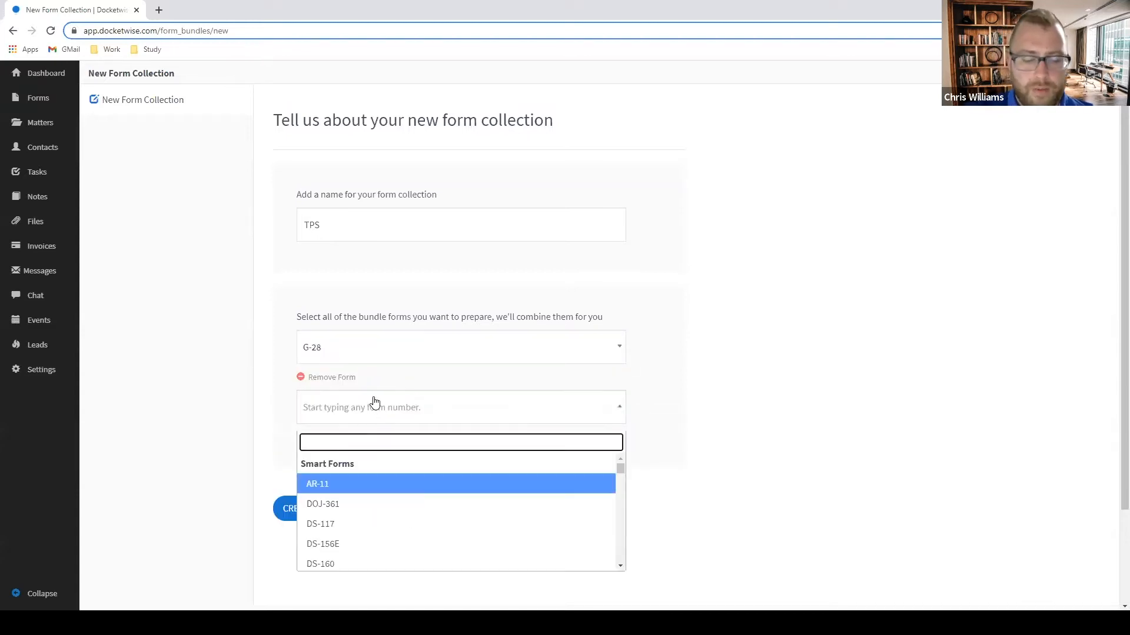
{"action": "type", "text": "821"}
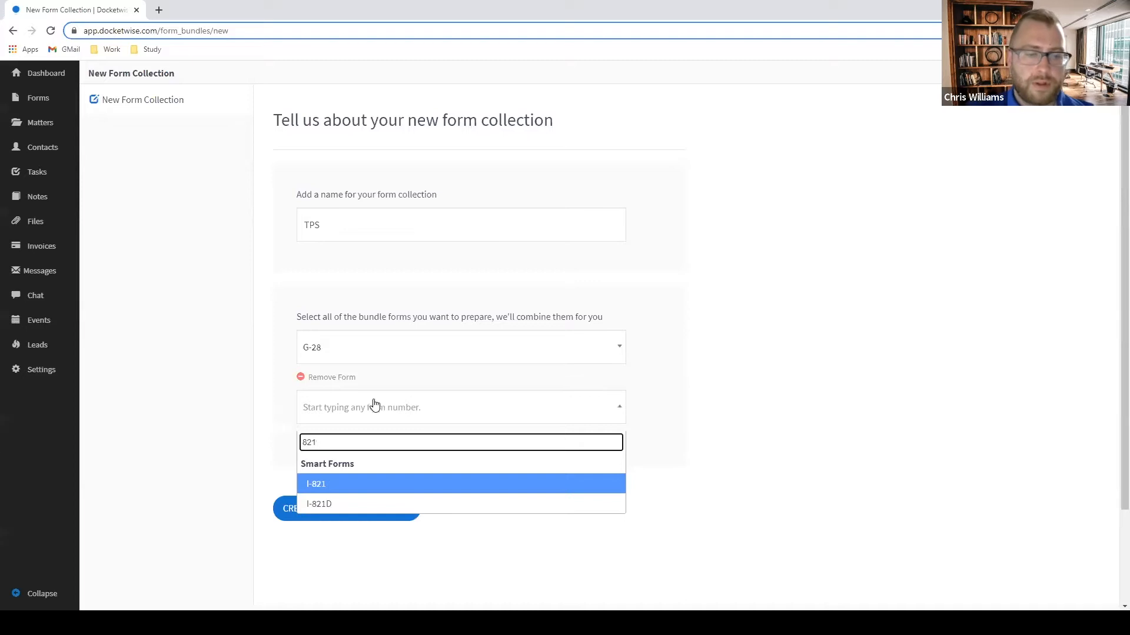
{"action": "left_click", "coordinate": [367, 490]}
{"action": "left_click", "coordinate": [400, 438]}
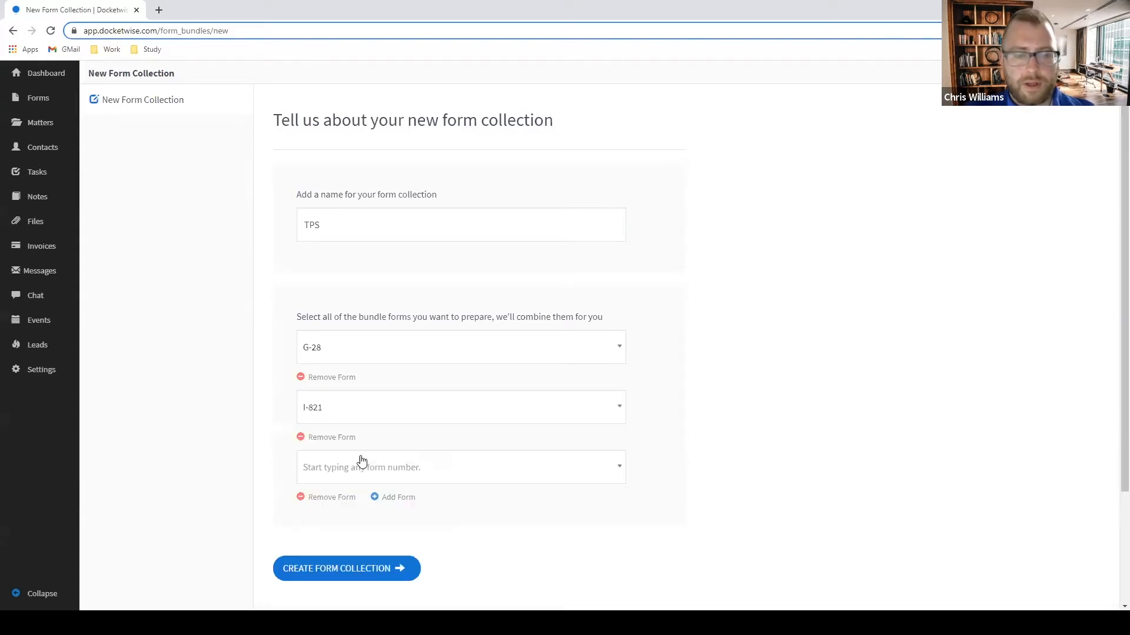
{"action": "left_click", "coordinate": [356, 468]}
{"action": "type", "text": "765"}
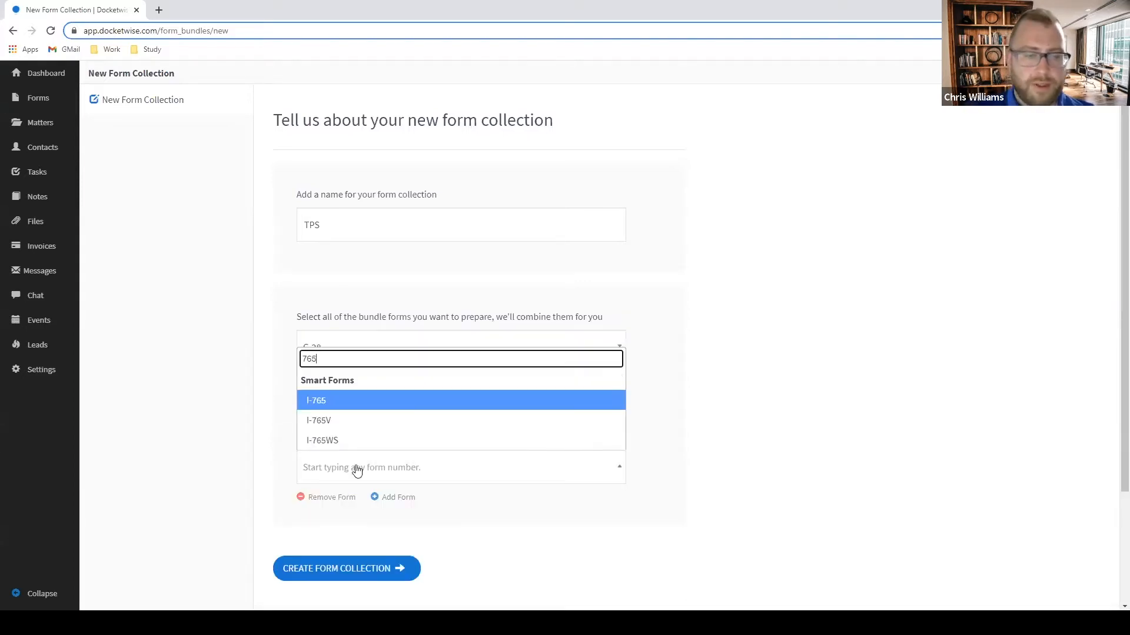
{"action": "left_click", "coordinate": [330, 402]}
{"action": "scroll", "coordinate": [703, 446], "scroll_direction": "down", "scroll_amount": 2}
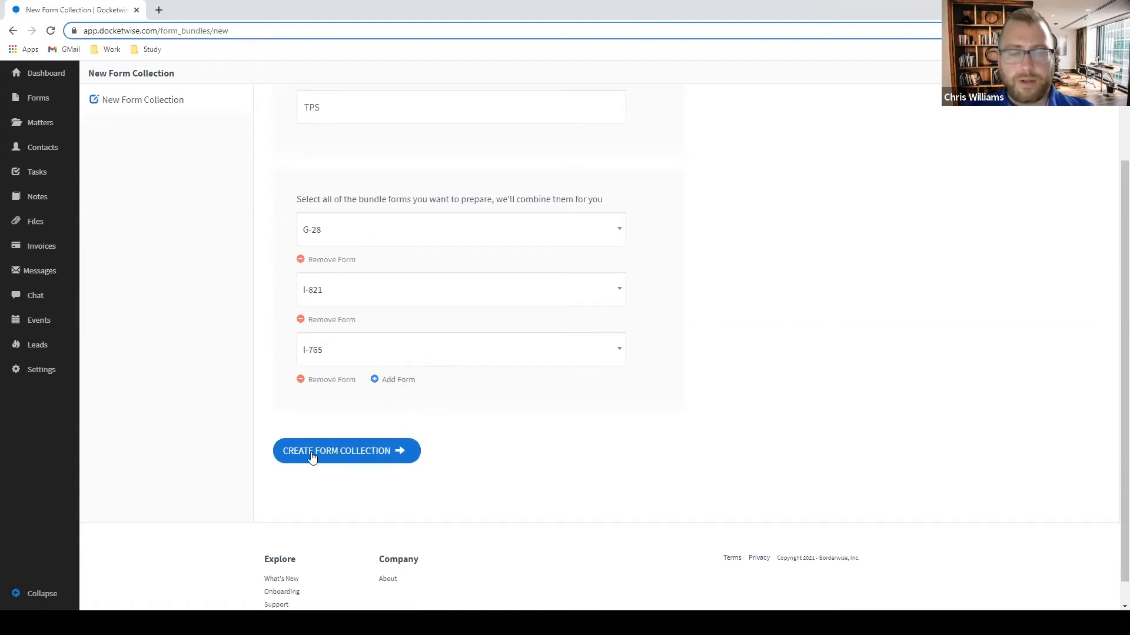
{"action": "scroll", "coordinate": [382, 259], "scroll_direction": "up", "scroll_amount": 2}
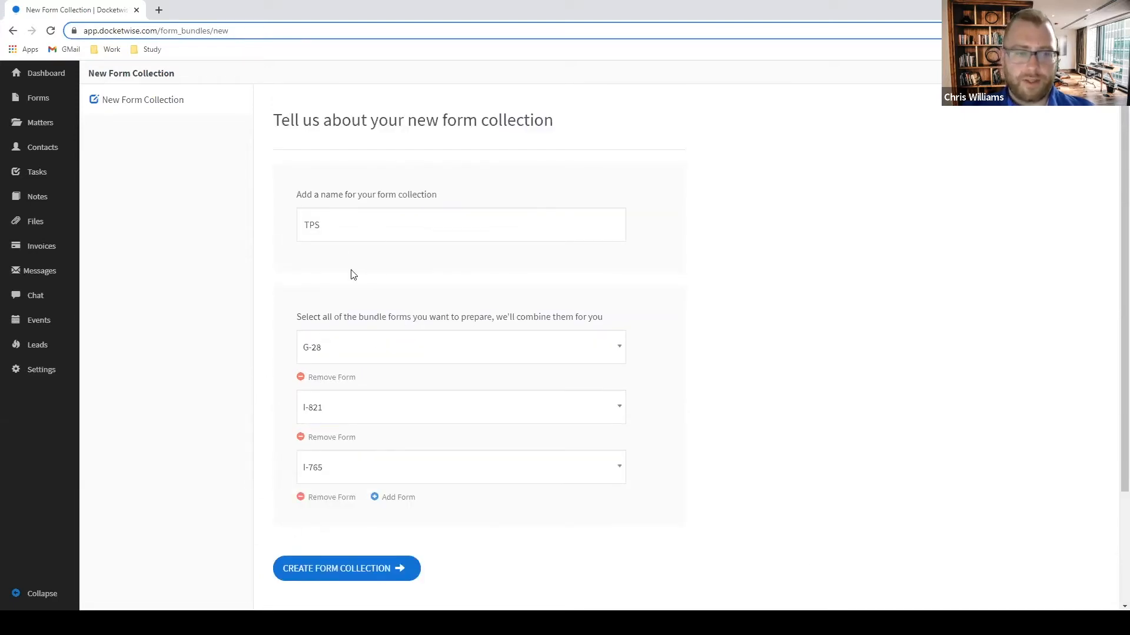
{"action": "scroll", "coordinate": [324, 424], "scroll_direction": "down", "scroll_amount": 2}
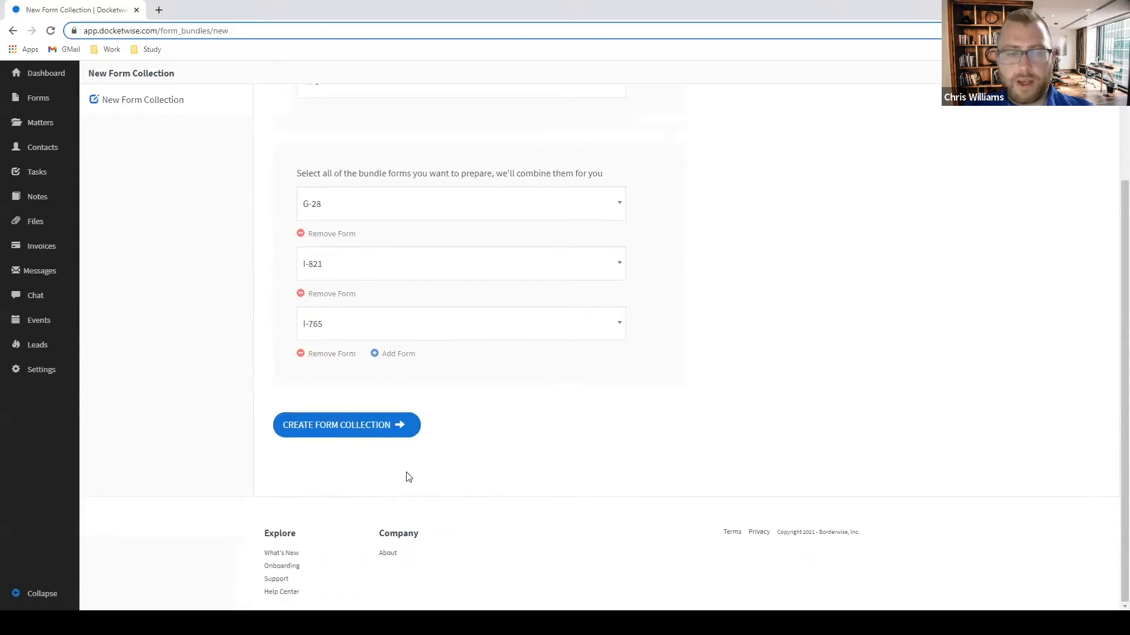
{"action": "left_click", "coordinate": [354, 433]}
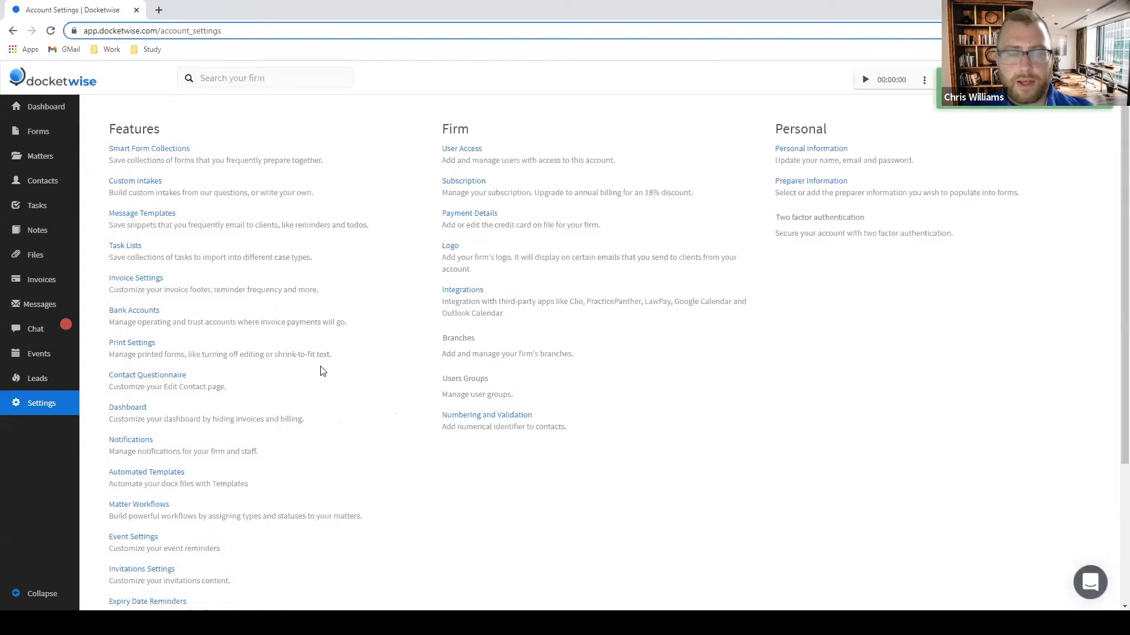
Start a new form collection named H-1B PETITION with G-28 as its first form.
{"action": "left_click", "coordinate": [140, 150]}
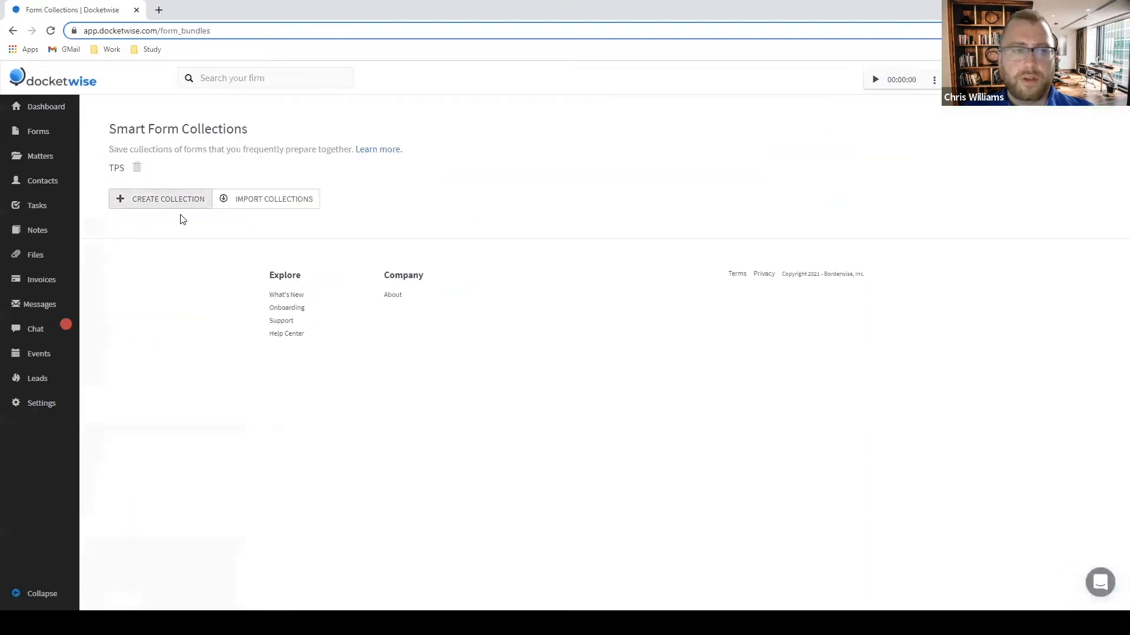
{"action": "left_click", "coordinate": [167, 200]}
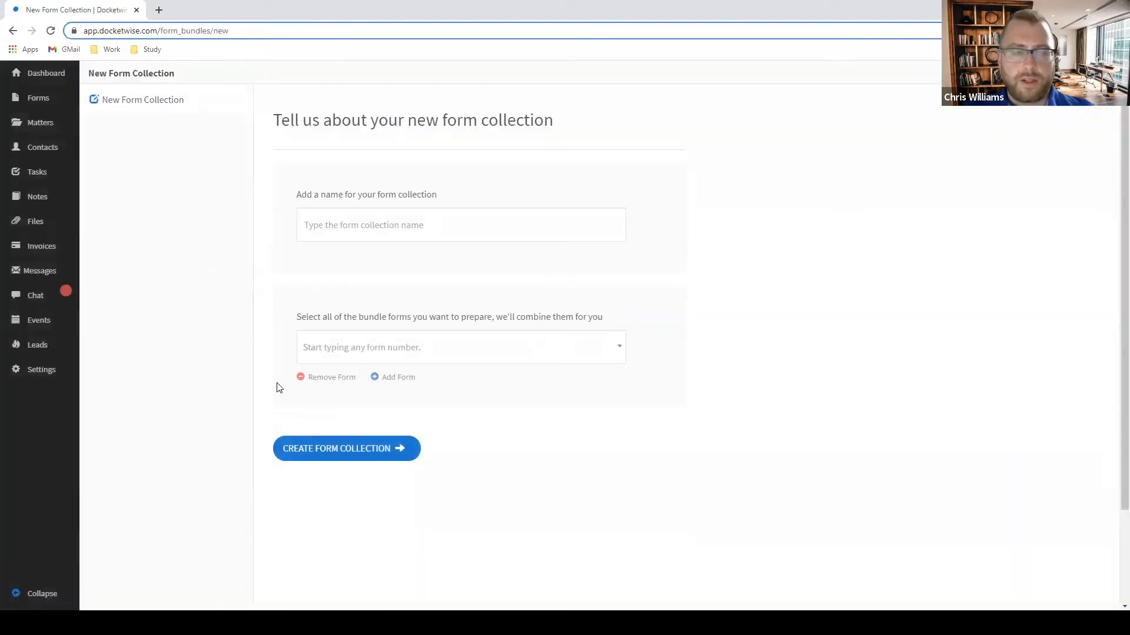
{"action": "left_click", "coordinate": [389, 223]}
{"action": "type", "text": "h"}
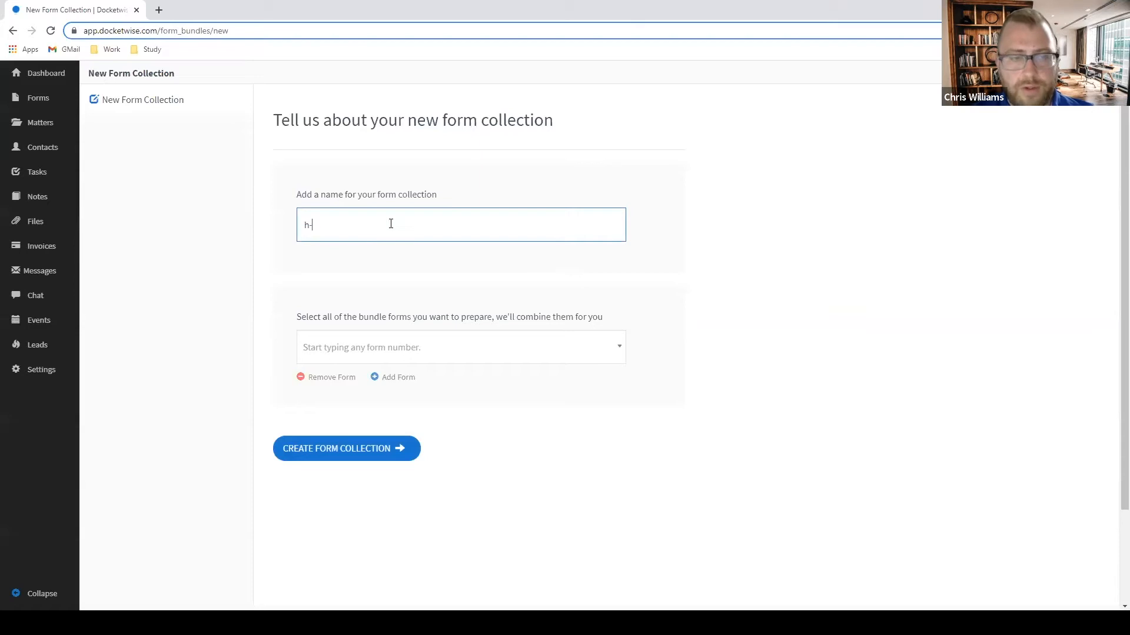
{"action": "key", "text": "BackSpace"}
{"action": "type", "text": "H-1B PETITION"}
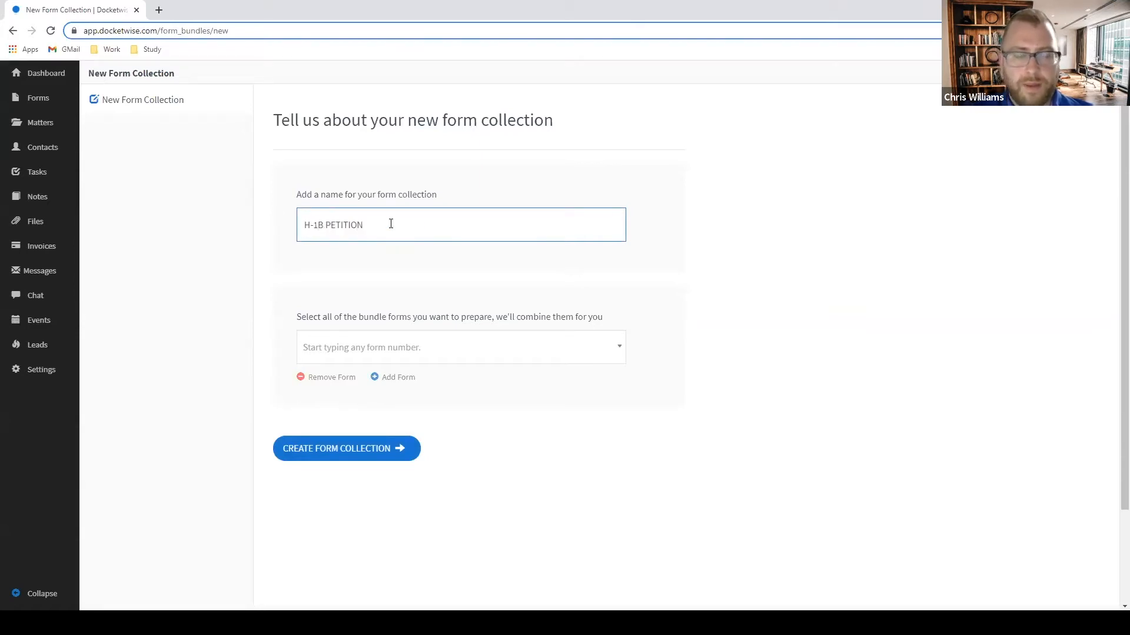
{"action": "key", "text": "Tab"}
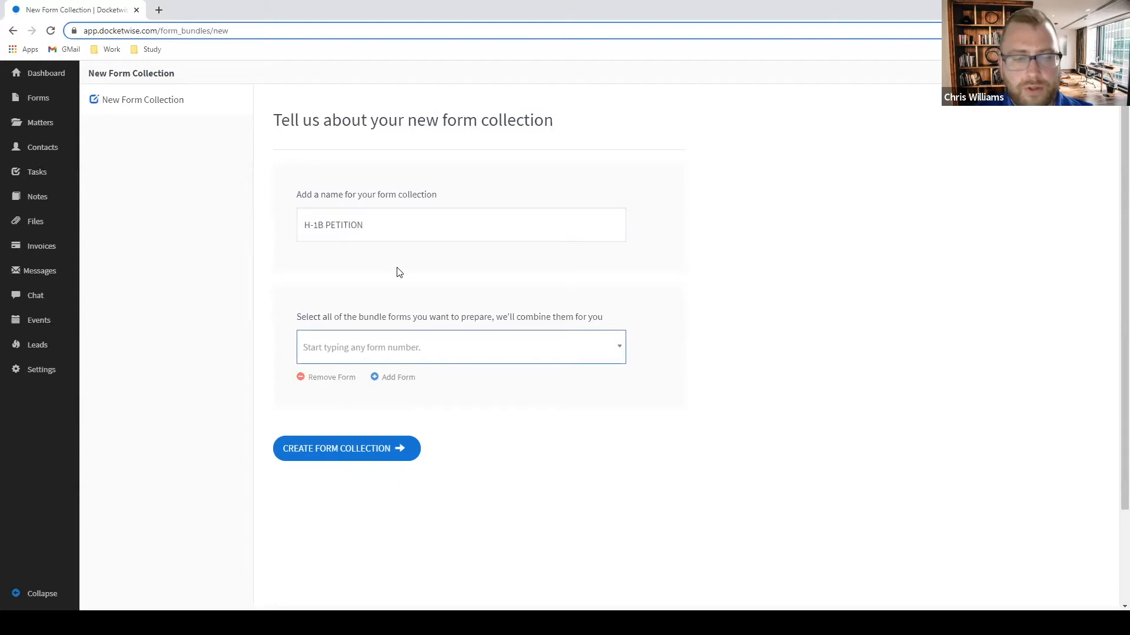
{"action": "left_click", "coordinate": [387, 360]}
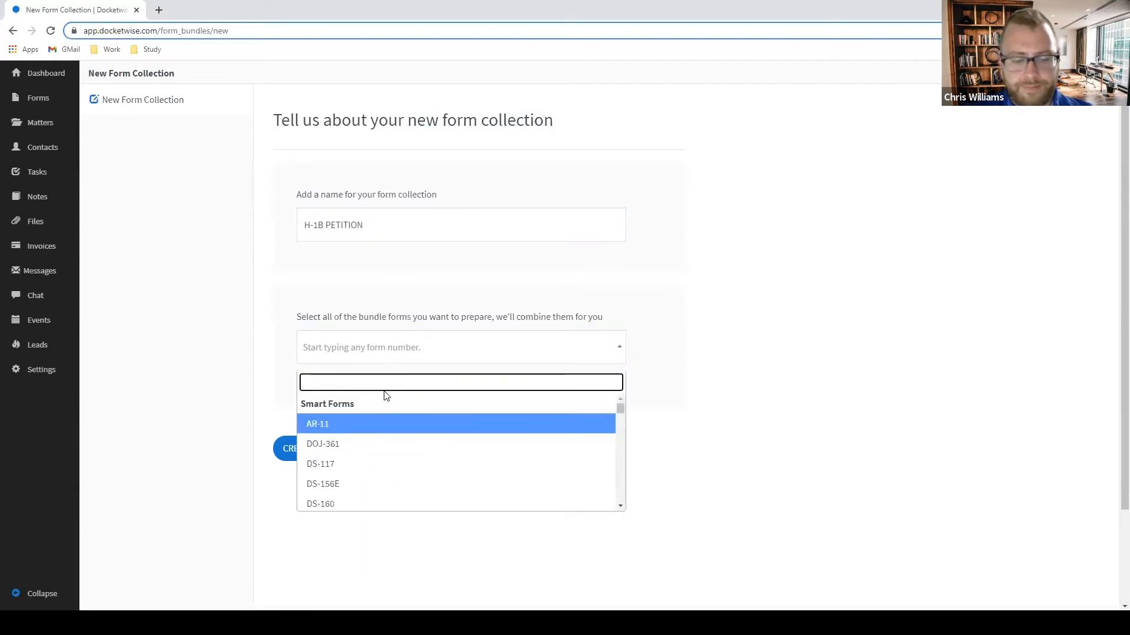
{"action": "type", "text": "28"}
{"action": "left_click", "coordinate": [306, 444]}
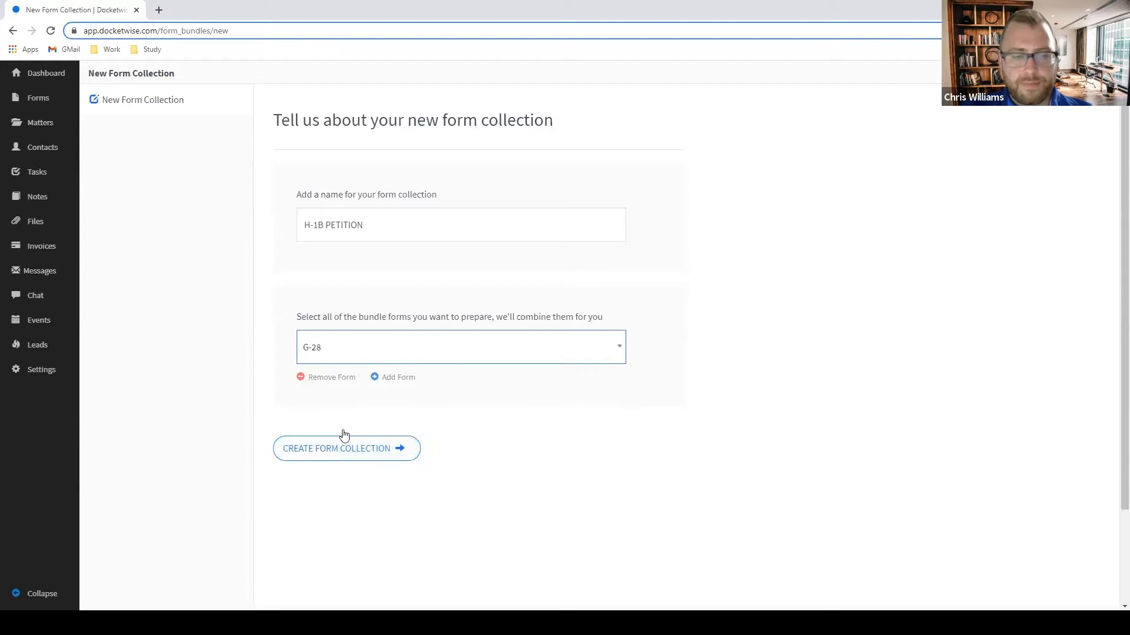
Add a second G-28 and I-129 to the H-1B PETITION collection.
{"action": "left_click", "coordinate": [392, 379]}
{"action": "left_click", "coordinate": [367, 411]}
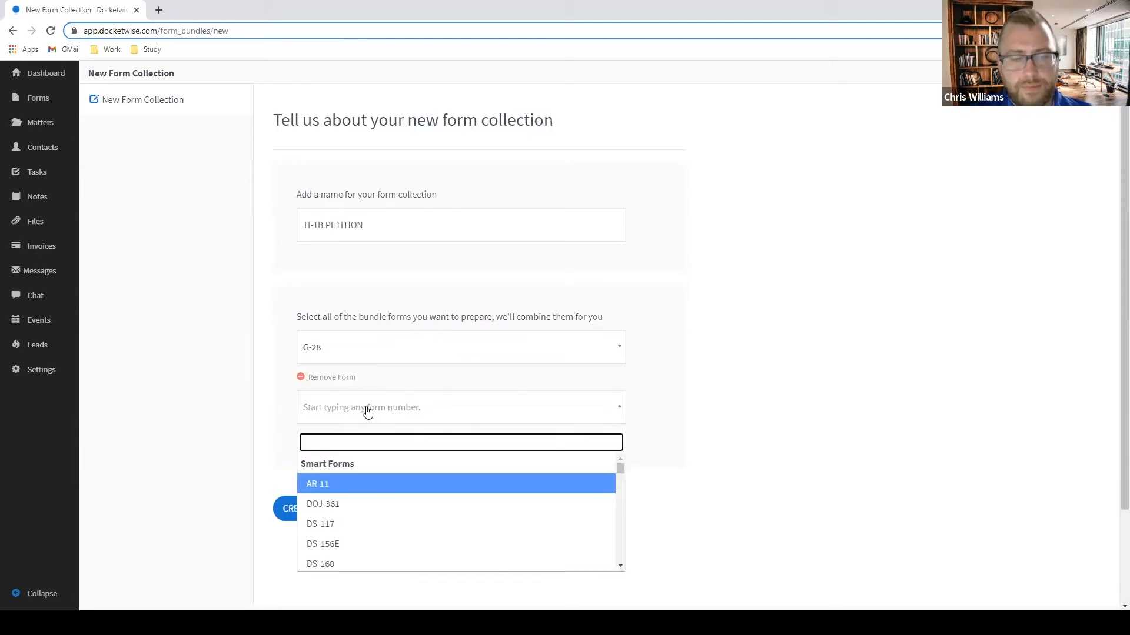
{"action": "type", "text": "28"}
{"action": "left_click", "coordinate": [346, 503]}
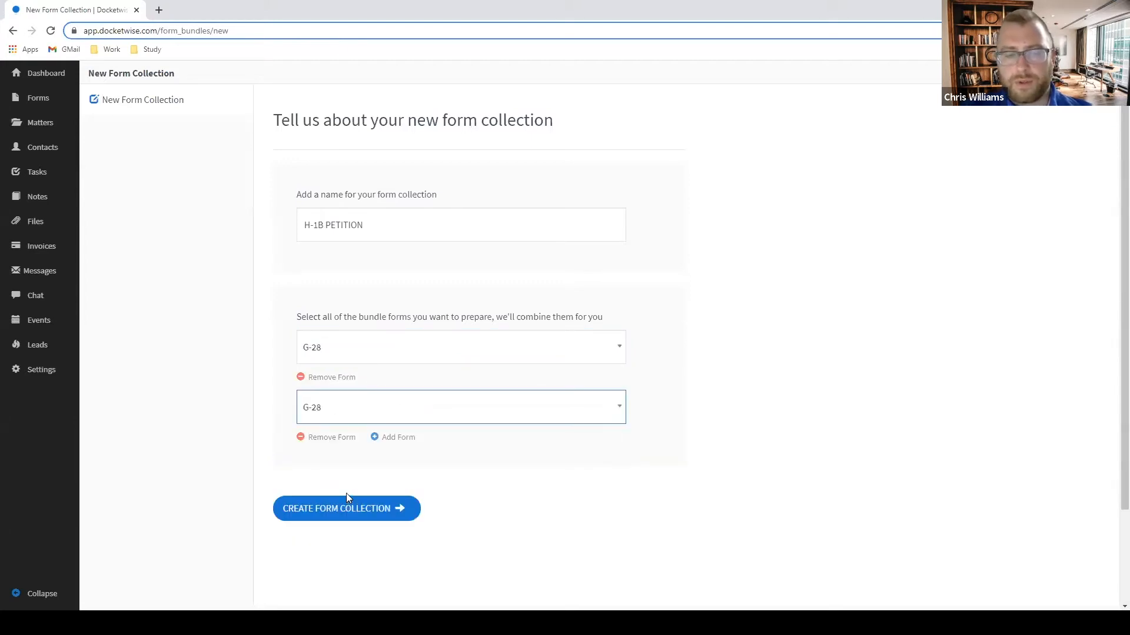
{"action": "left_click", "coordinate": [395, 438]}
{"action": "left_click", "coordinate": [375, 475]}
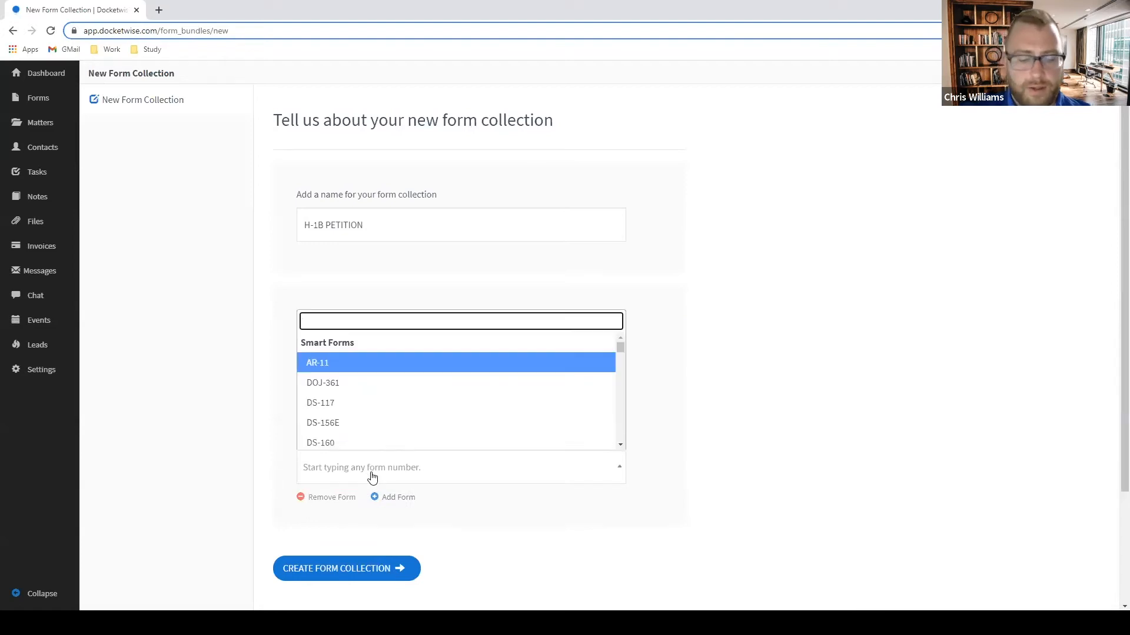
{"action": "type", "text": "129"}
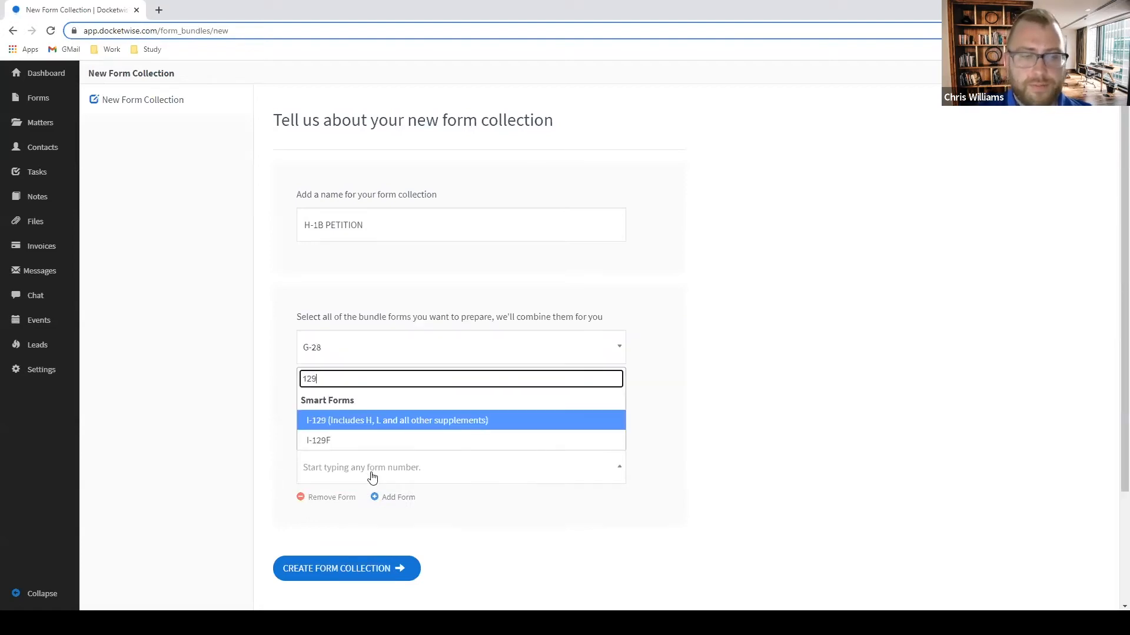
{"action": "left_click", "coordinate": [403, 422]}
Add I-539 and I-539 Supplement A as the fourth and fifth forms.
{"action": "scroll", "coordinate": [714, 411], "scroll_direction": "down", "scroll_amount": 3}
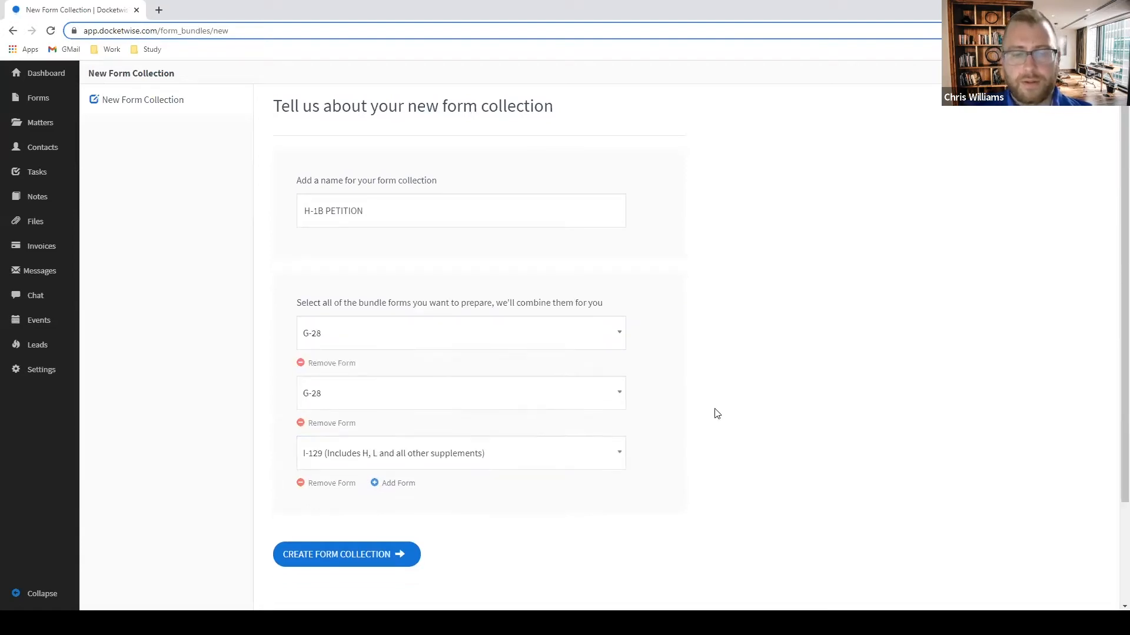
{"action": "left_click", "coordinate": [403, 353]}
{"action": "scroll", "coordinate": [441, 330], "scroll_direction": "down", "scroll_amount": 1}
{"action": "left_click", "coordinate": [397, 327]}
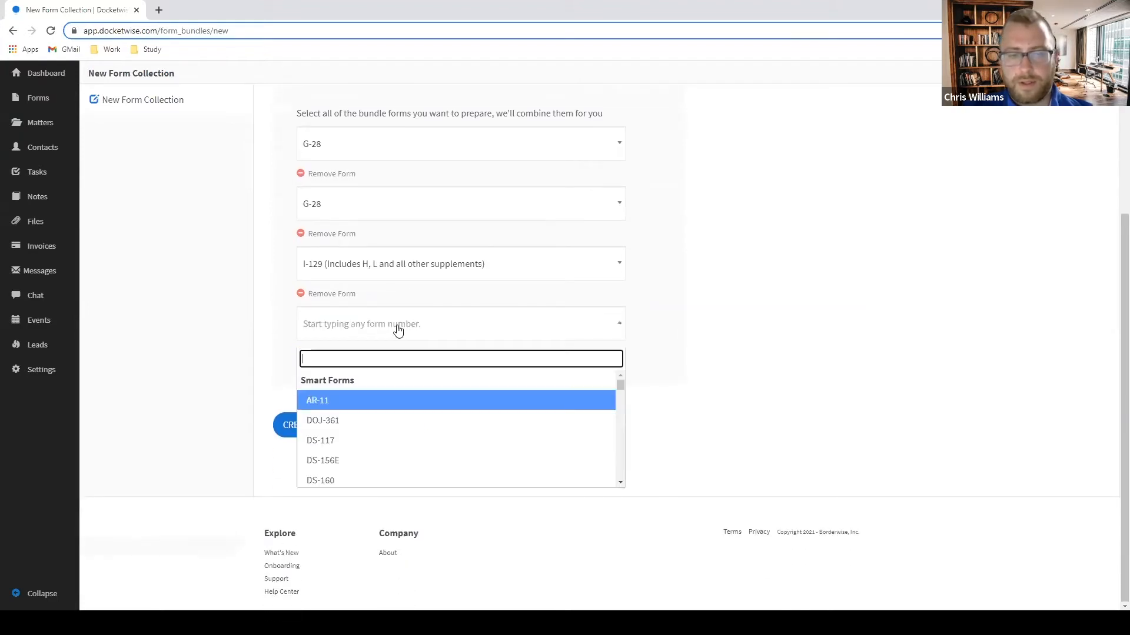
{"action": "type", "text": "I539"}
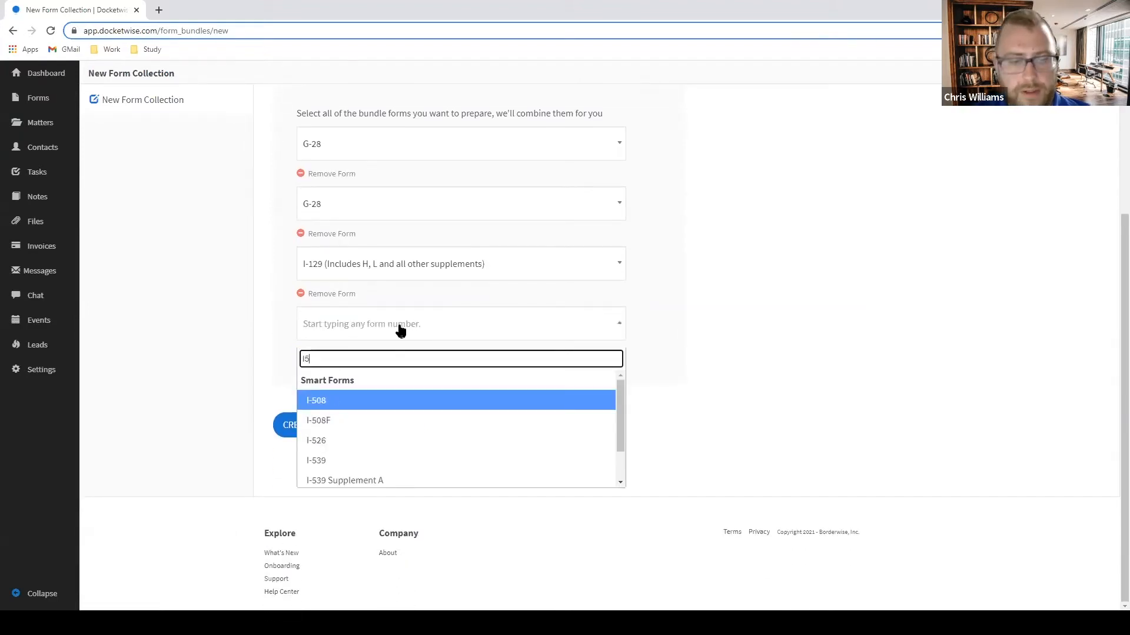
{"action": "left_click", "coordinate": [393, 404]}
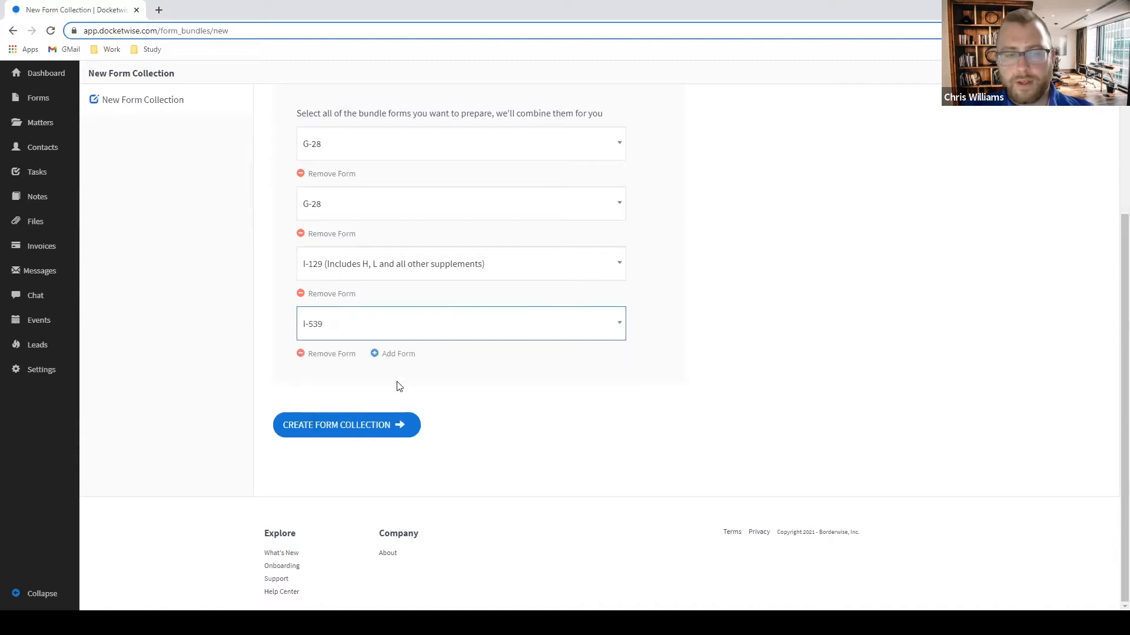
{"action": "left_click", "coordinate": [393, 355]}
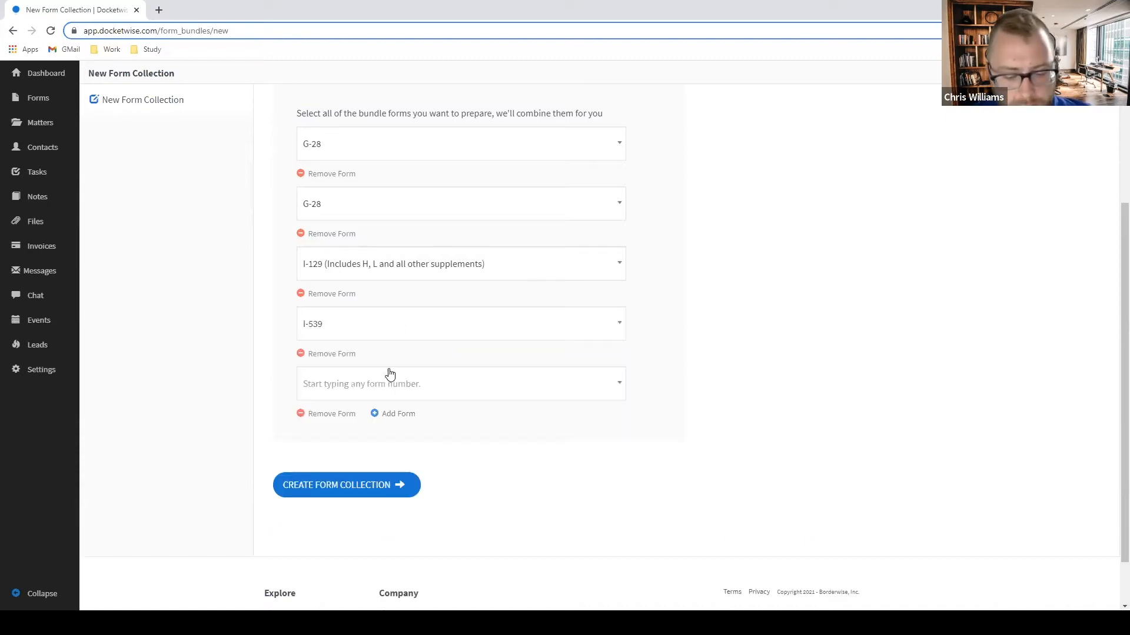
{"action": "left_click", "coordinate": [417, 391]}
{"action": "type", "text": "539A"}
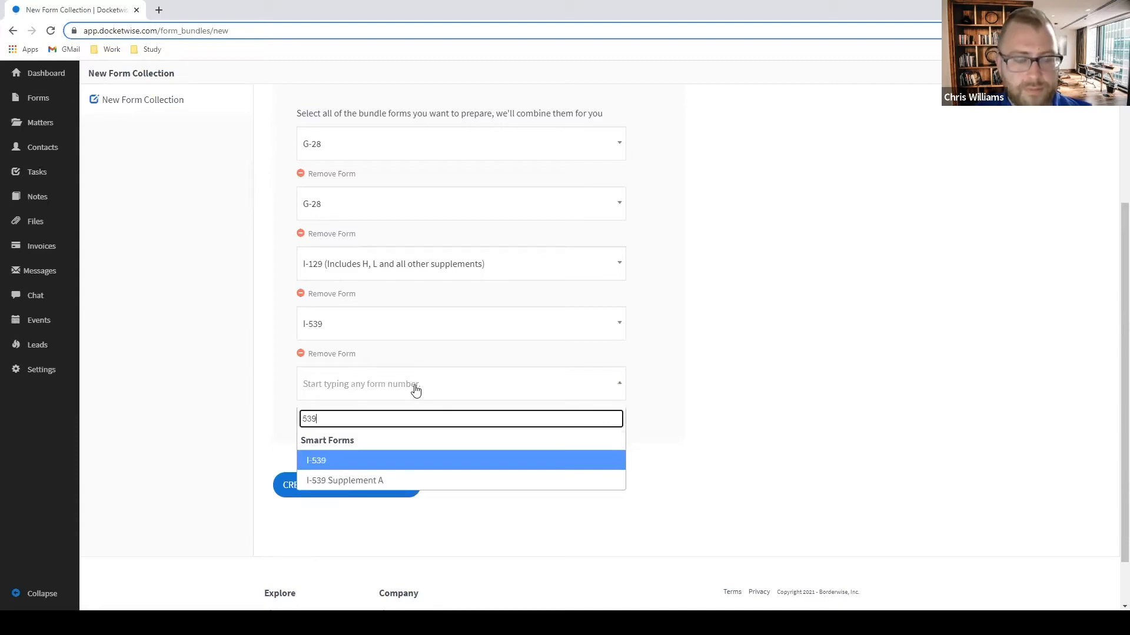
{"action": "key", "text": "BackSpace"}
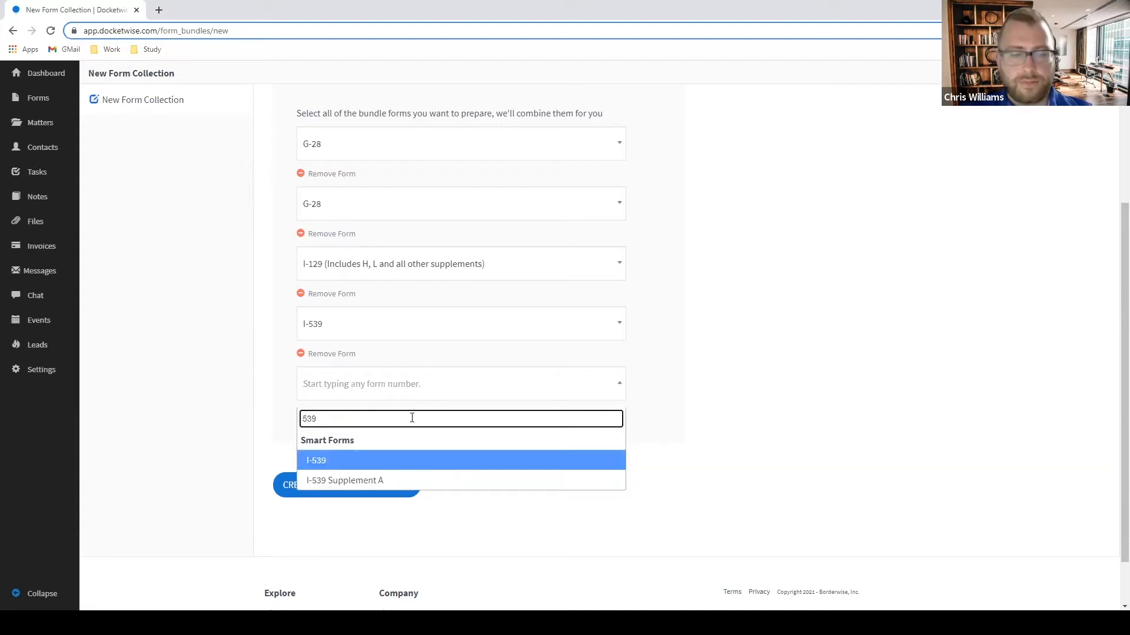
{"action": "key", "text": "Down"}
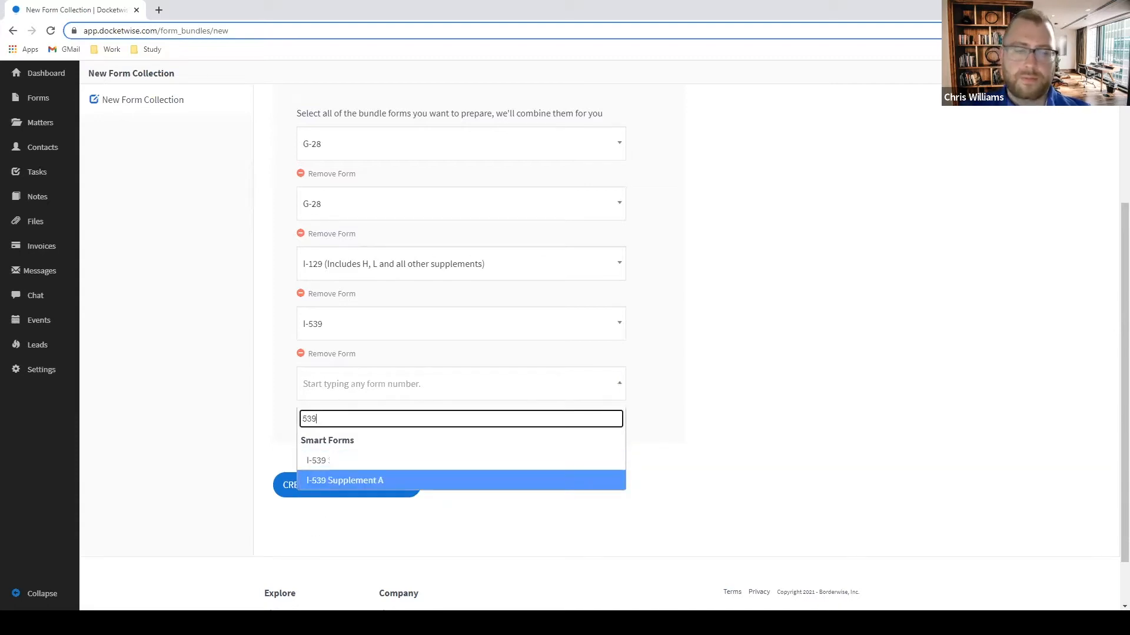
{"action": "left_click", "coordinate": [483, 479]}
Save the H-1B PETITION form collection.
{"action": "scroll", "coordinate": [735, 364], "scroll_direction": "down", "scroll_amount": 1}
{"action": "left_click", "coordinate": [788, 293]}
{"action": "scroll", "coordinate": [647, 349], "scroll_direction": "up", "scroll_amount": 3}
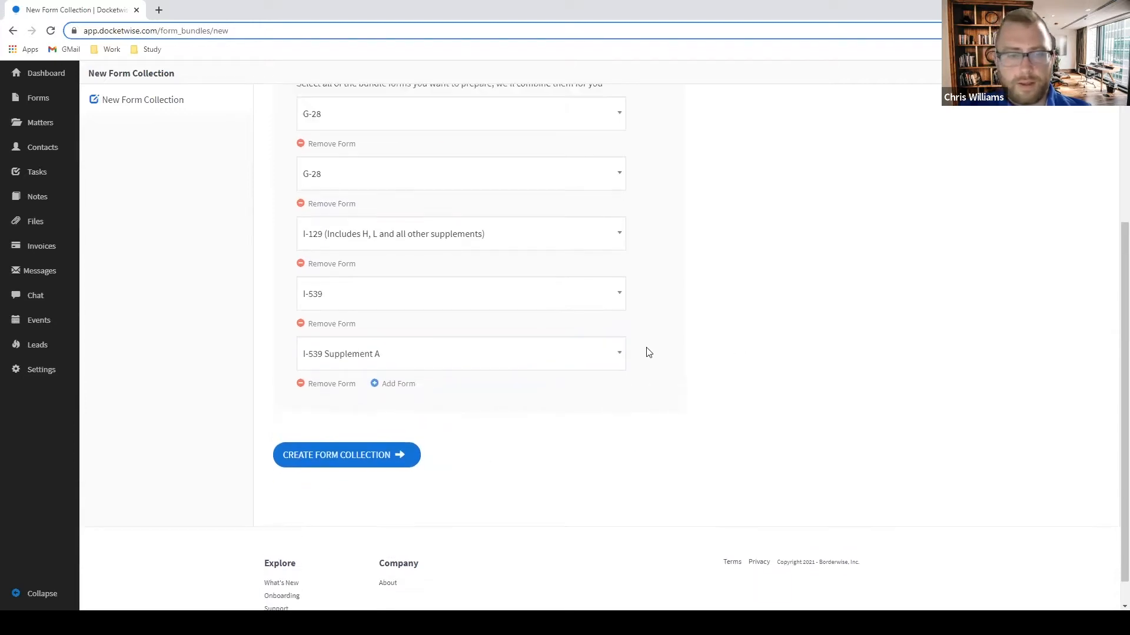
{"action": "scroll", "coordinate": [675, 357], "scroll_direction": "down", "scroll_amount": 2}
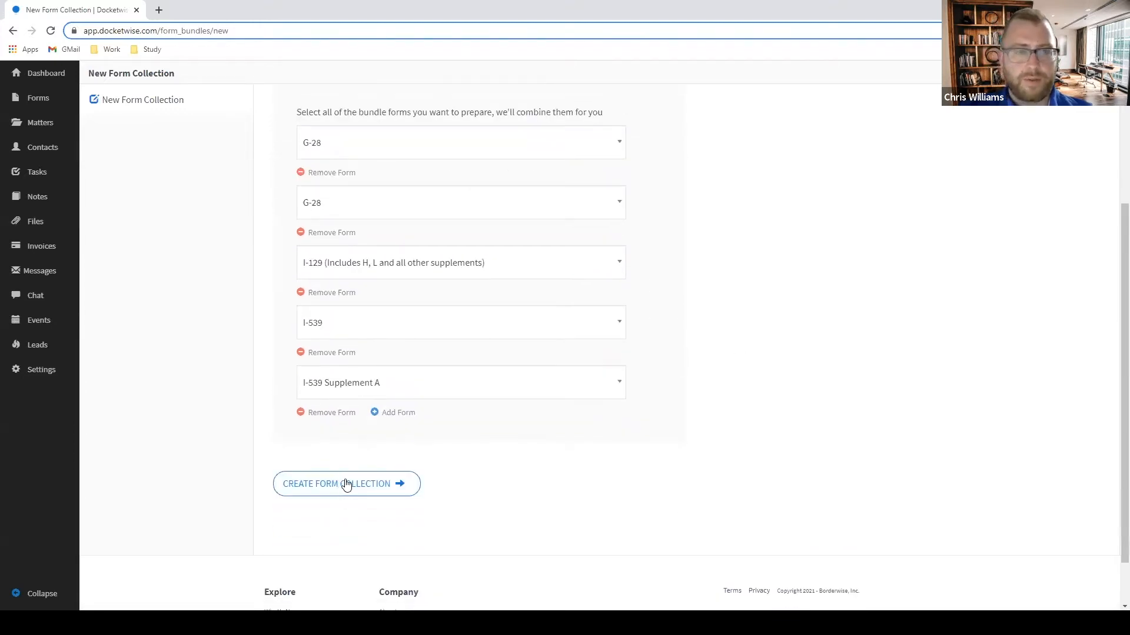
{"action": "scroll", "coordinate": [714, 358], "scroll_direction": "up", "scroll_amount": 2}
{"action": "scroll", "coordinate": [628, 374], "scroll_direction": "down", "scroll_amount": 2}
{"action": "left_click", "coordinate": [373, 493]}
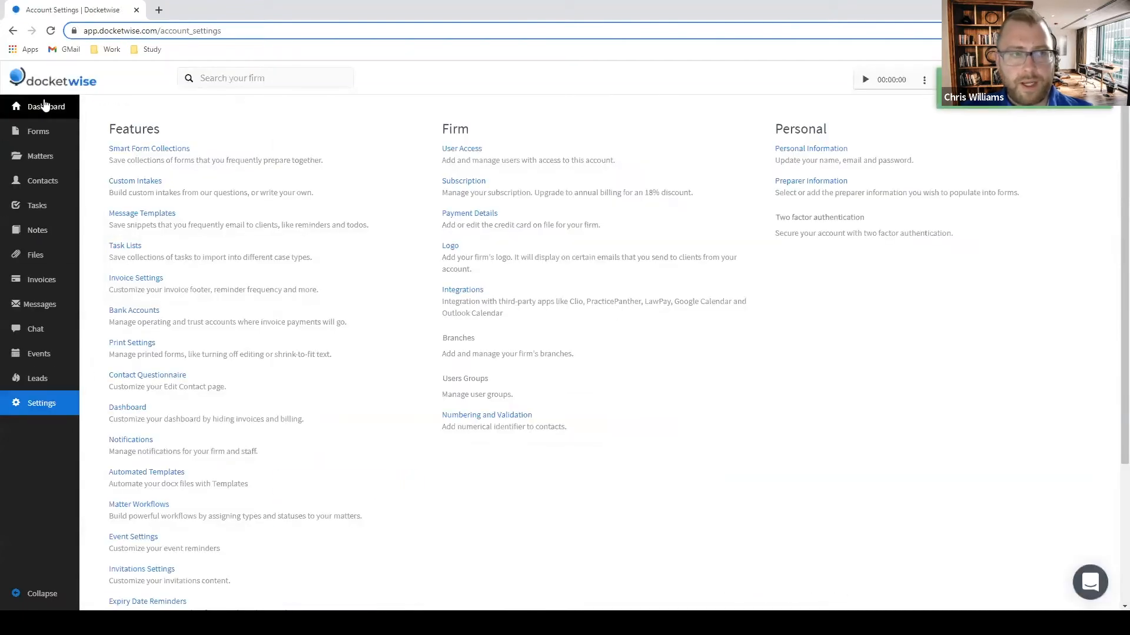
From the dashboard, start a new smart form.
{"action": "left_click", "coordinate": [52, 113]}
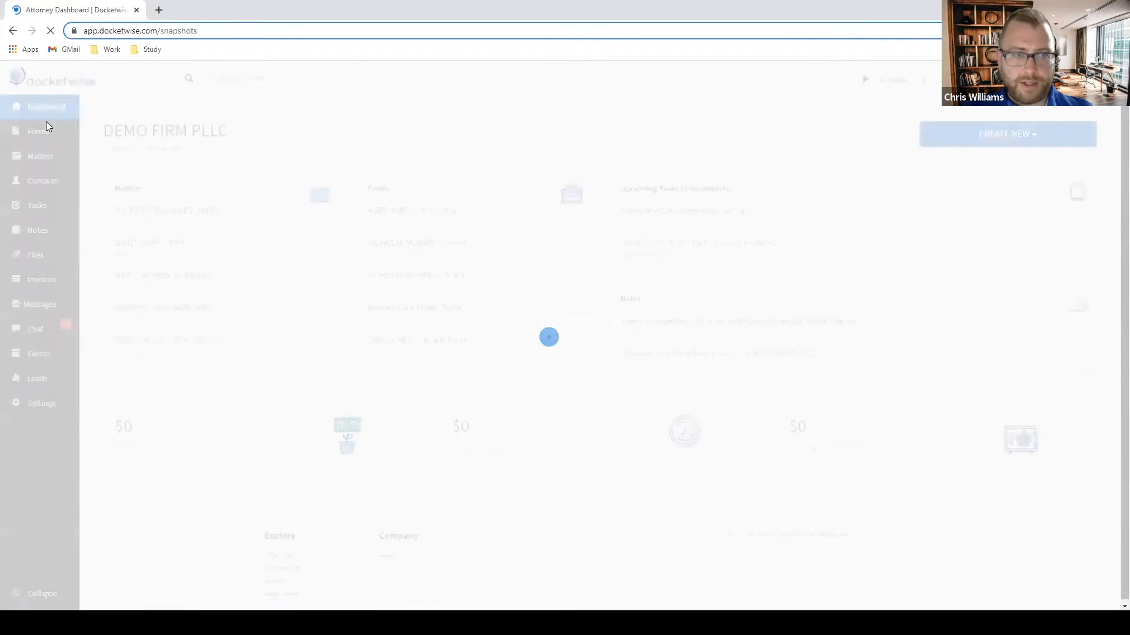
{"action": "left_click", "coordinate": [1000, 137]}
{"action": "left_click", "coordinate": [962, 165]}
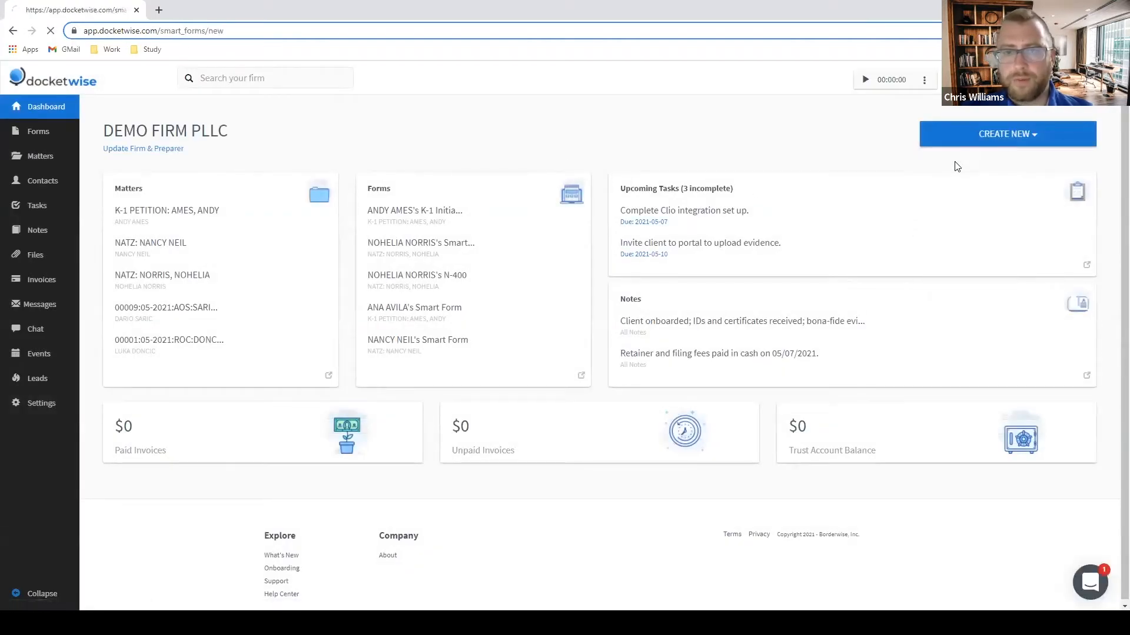
Browse the form dropdown up to the Smart Form Collections: Family Green Card, H-1B PETITION, TPS.
{"action": "left_click", "coordinate": [449, 234]}
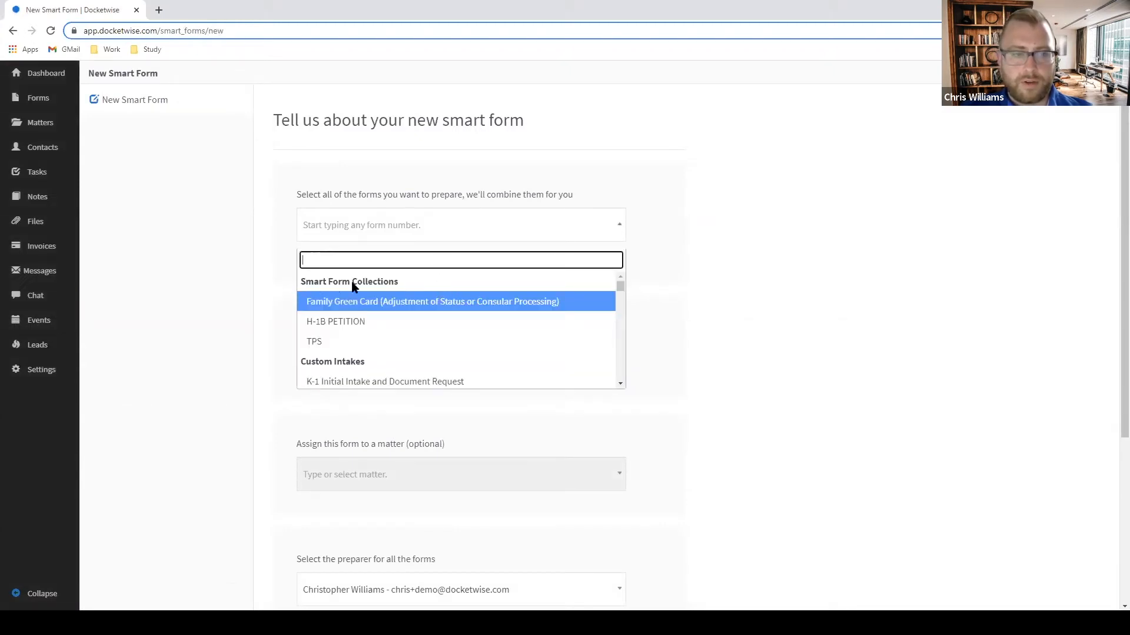
{"action": "scroll", "coordinate": [404, 287], "scroll_direction": "down", "scroll_amount": 1}
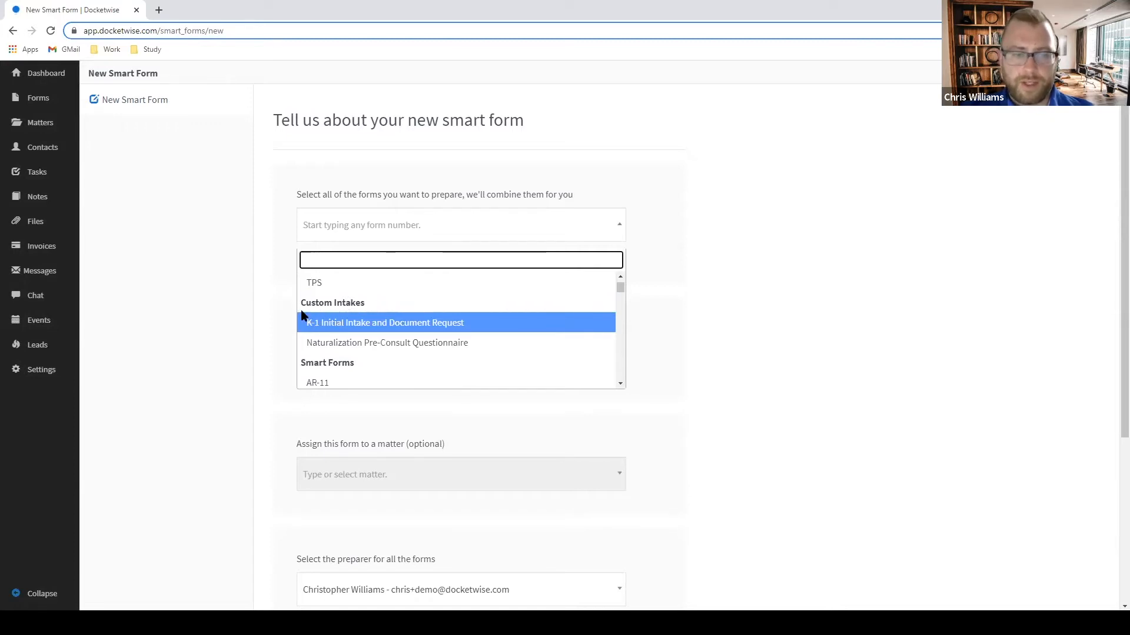
{"action": "scroll", "coordinate": [348, 337], "scroll_direction": "down", "scroll_amount": 2}
{"action": "scroll", "coordinate": [361, 321], "scroll_direction": "up", "scroll_amount": 2}
{"action": "scroll", "coordinate": [335, 343], "scroll_direction": "down", "scroll_amount": 1}
{"action": "scroll", "coordinate": [347, 329], "scroll_direction": "down", "scroll_amount": 1}
{"action": "scroll", "coordinate": [359, 321], "scroll_direction": "up", "scroll_amount": 5}
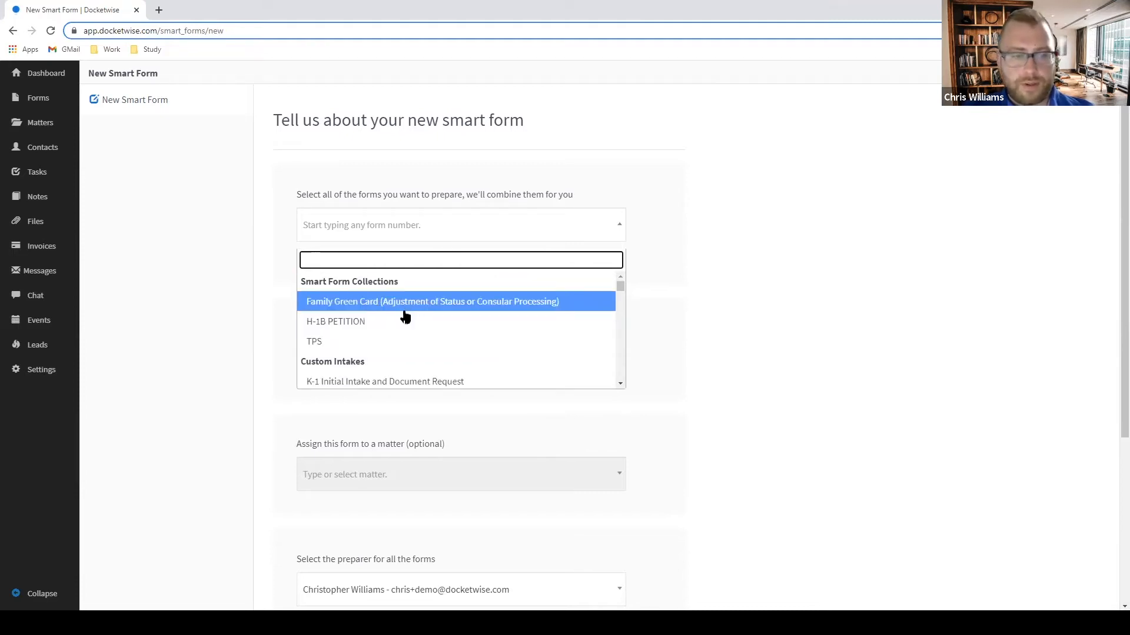
Load the H-1B PETITION collection into the smart form and review its fields.
{"action": "left_click", "coordinate": [369, 323]}
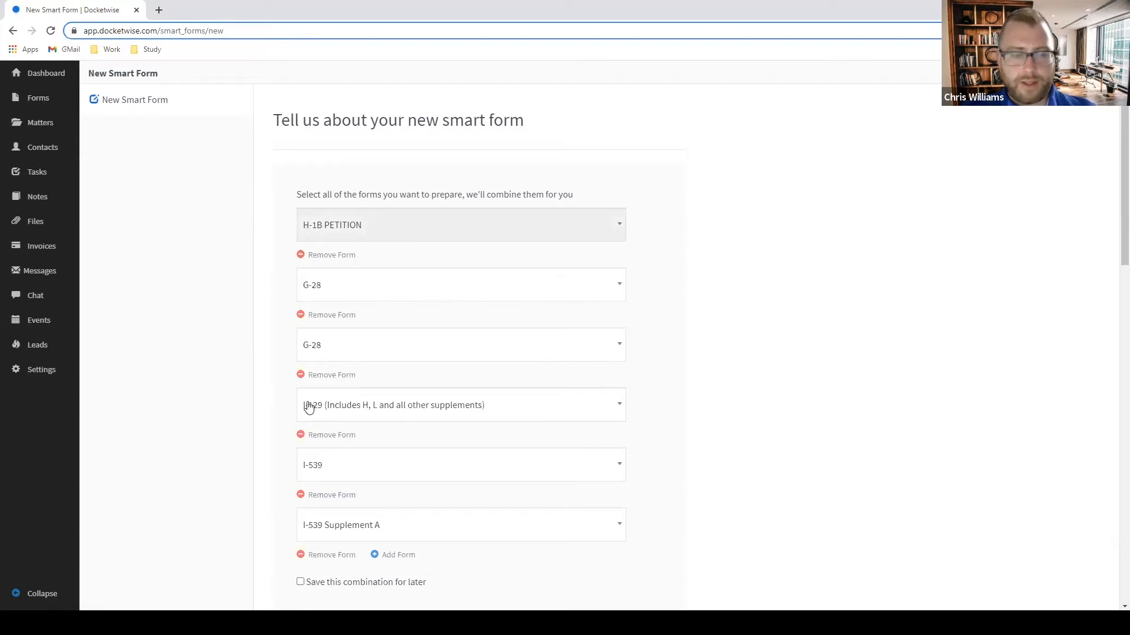
{"action": "scroll", "coordinate": [259, 345], "scroll_direction": "down", "scroll_amount": 2}
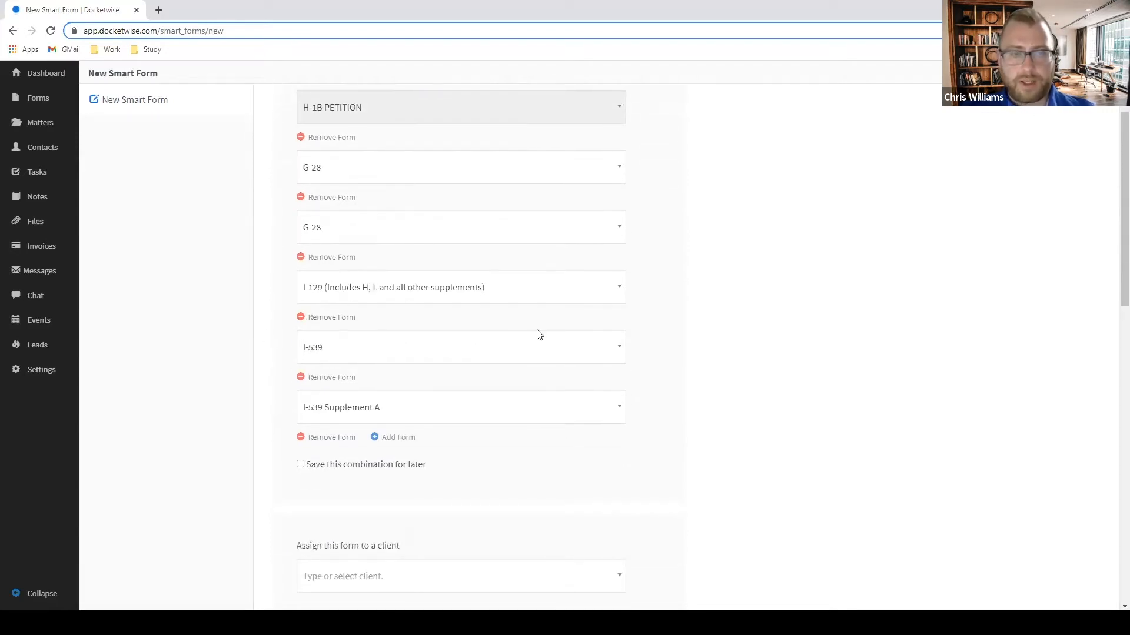
{"action": "scroll", "coordinate": [537, 333], "scroll_direction": "up", "scroll_amount": 2}
{"action": "scroll", "coordinate": [545, 345], "scroll_direction": "down", "scroll_amount": 4}
{"action": "scroll", "coordinate": [546, 347], "scroll_direction": "down", "scroll_amount": 3}
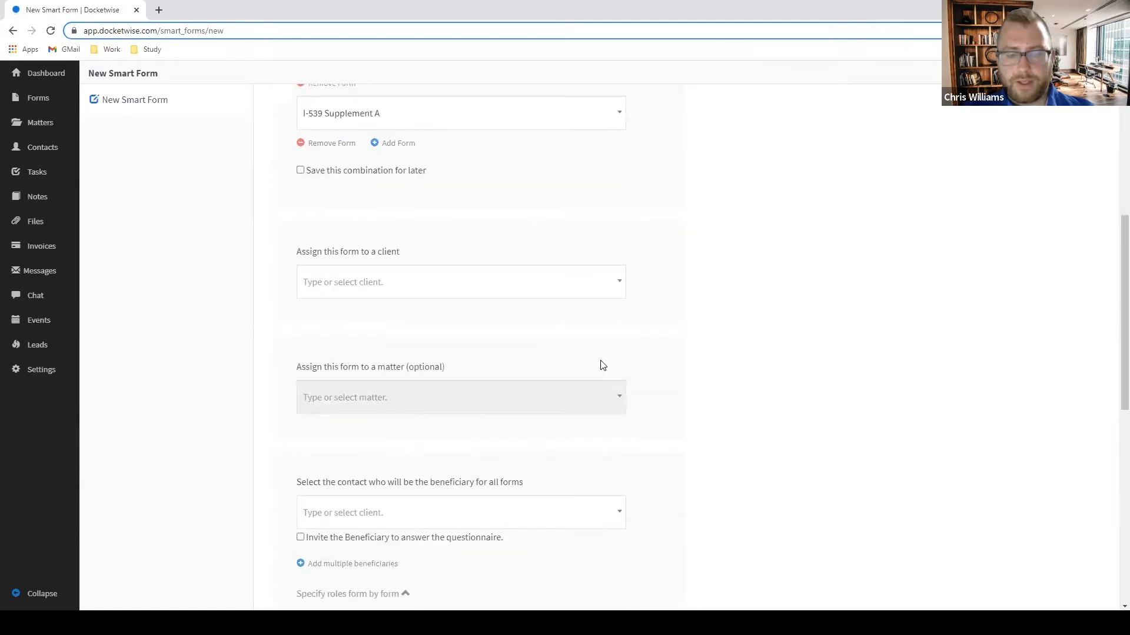
{"action": "scroll", "coordinate": [604, 369], "scroll_direction": "down", "scroll_amount": 2}
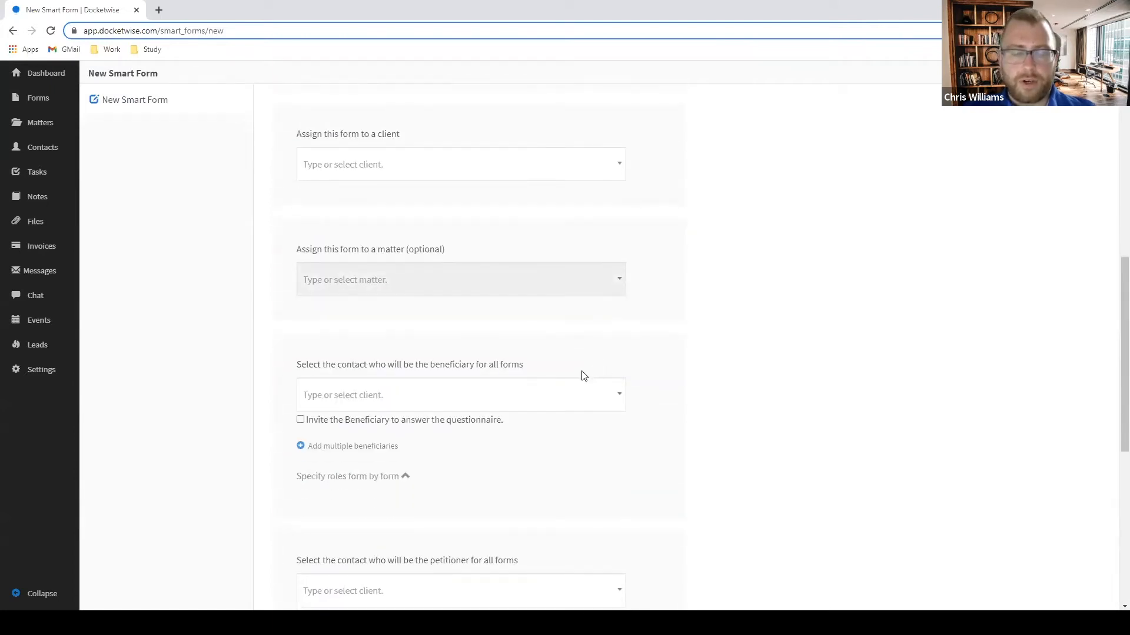
{"action": "scroll", "coordinate": [564, 347], "scroll_direction": "down", "scroll_amount": 3}
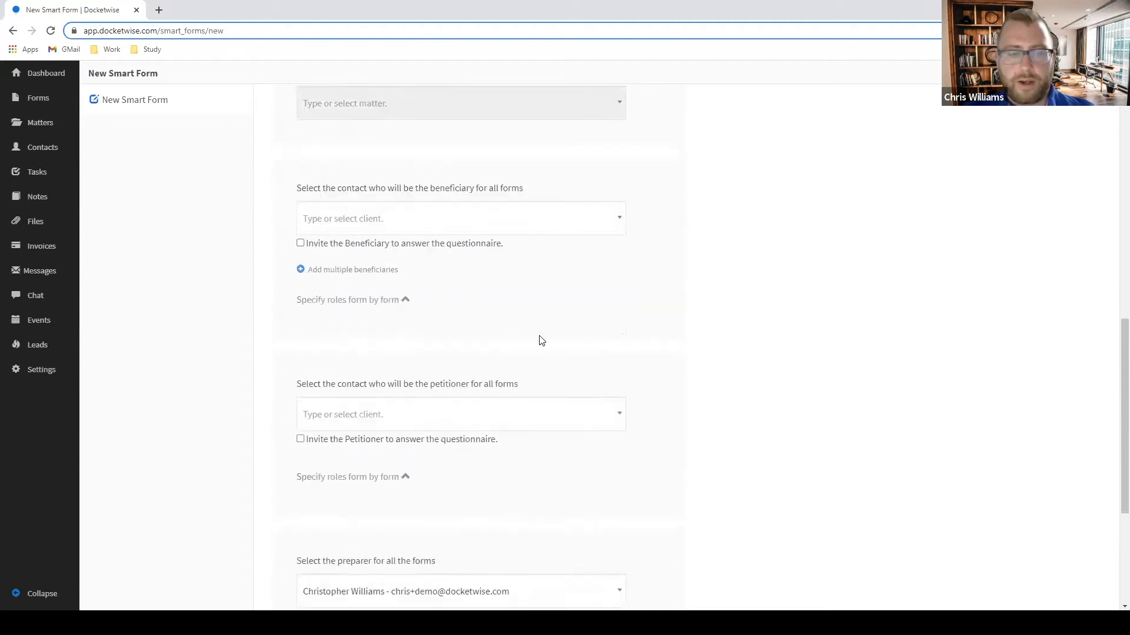
{"action": "scroll", "coordinate": [538, 337], "scroll_direction": "up", "scroll_amount": 12}
Reload the page so the smart form has no forms selected.
{"action": "left_click", "coordinate": [52, 31]}
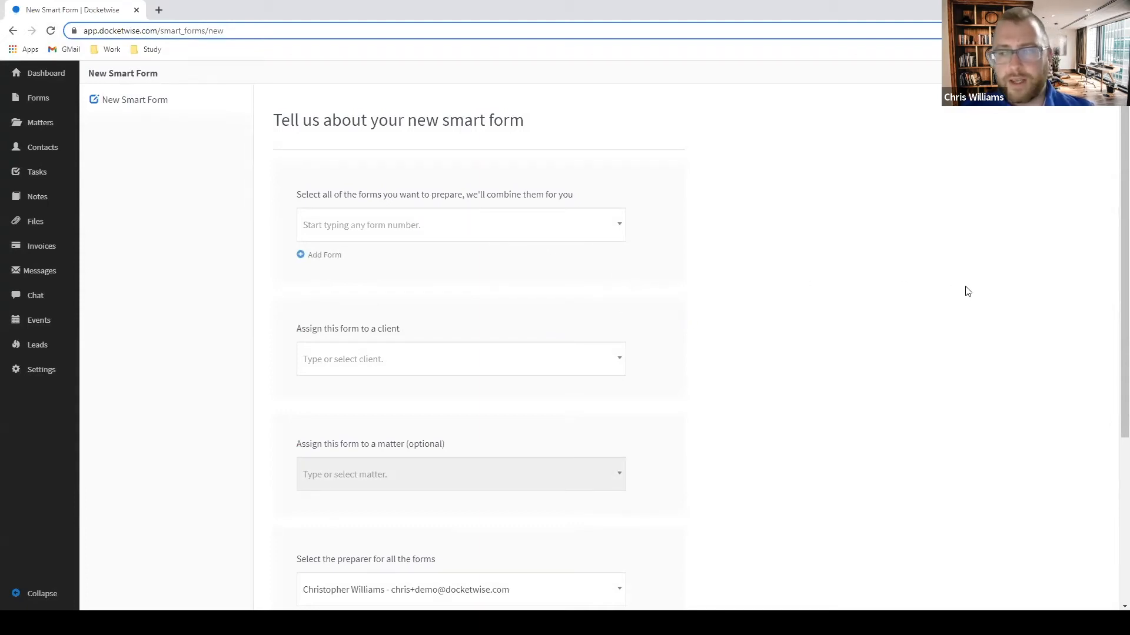
{"action": "scroll", "coordinate": [963, 290], "scroll_direction": "down", "scroll_amount": 3}
{"action": "scroll", "coordinate": [958, 411], "scroll_direction": "up", "scroll_amount": 3}
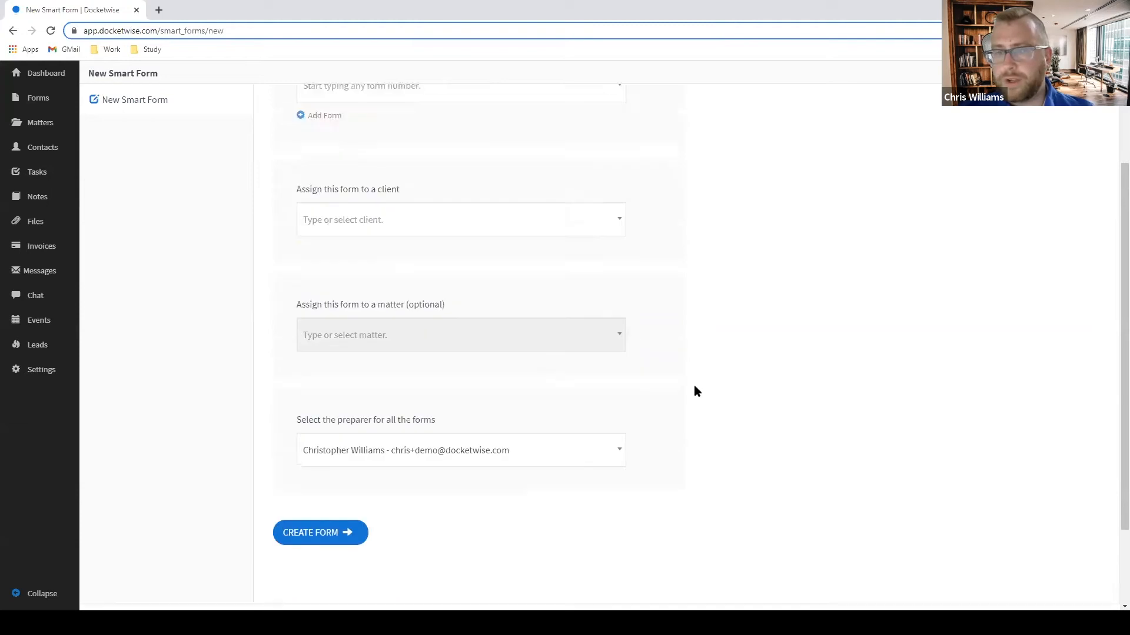
Add G-28 twice and I-130 as the first three forms of the new smart form.
{"action": "left_click", "coordinate": [363, 222]}
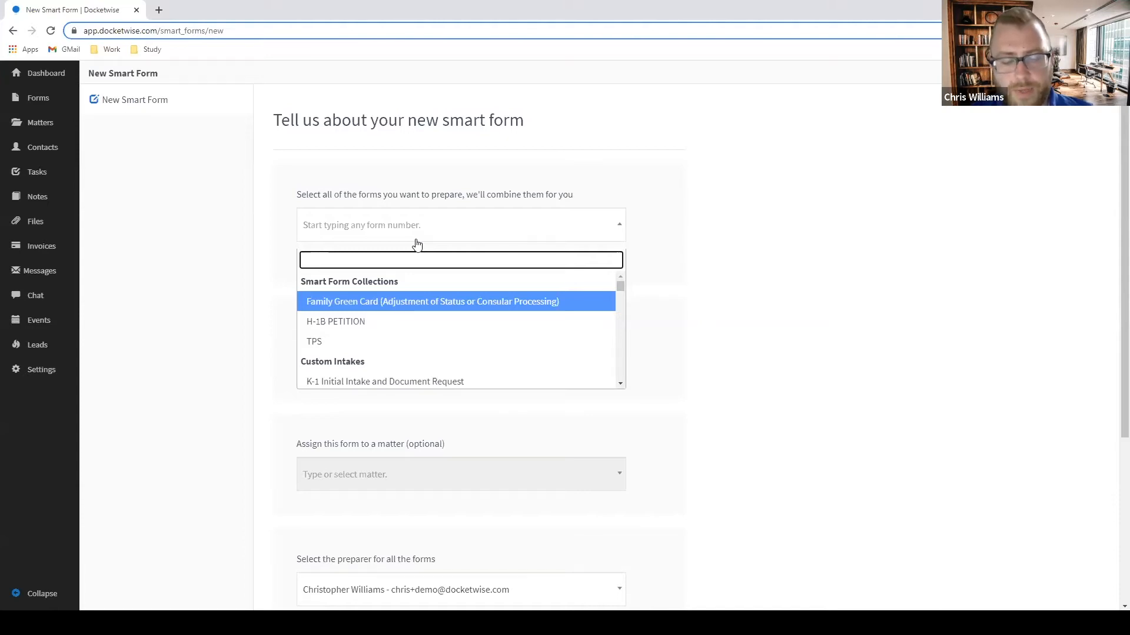
{"action": "type", "text": "28"}
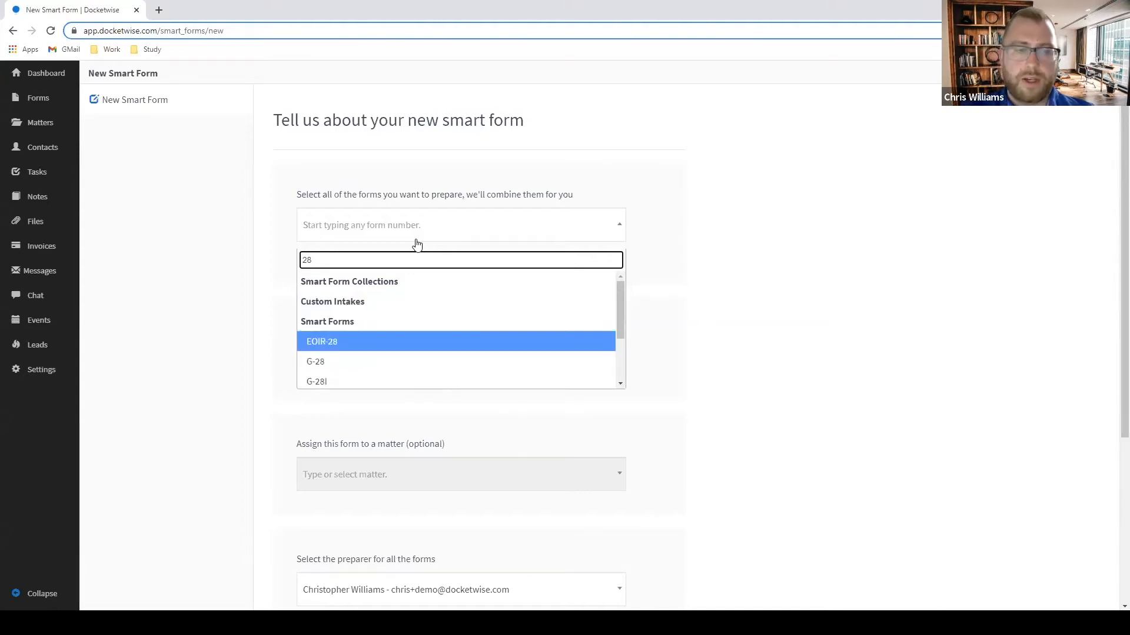
{"action": "left_click", "coordinate": [373, 363]}
{"action": "left_click", "coordinate": [323, 255]}
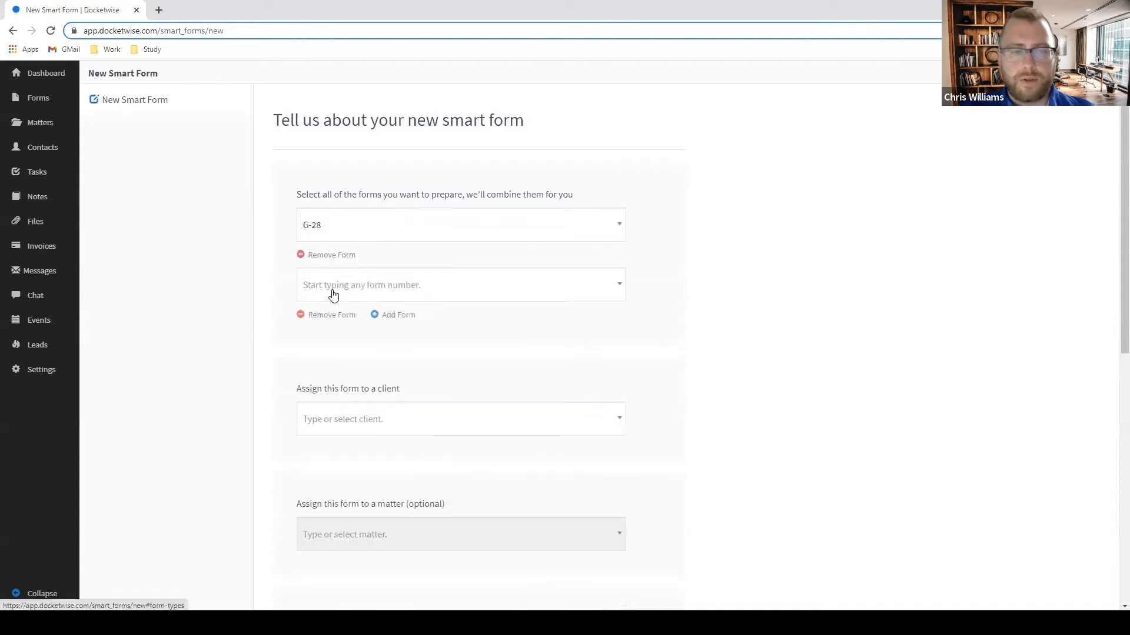
{"action": "left_click", "coordinate": [335, 295]}
{"action": "type", "text": "28"}
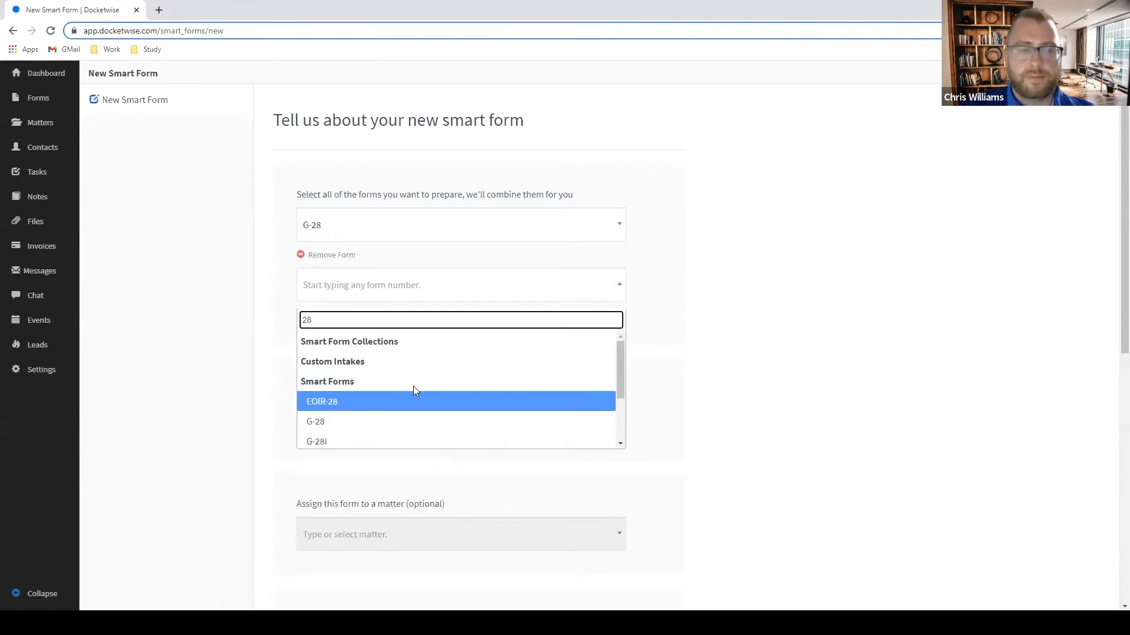
{"action": "left_click", "coordinate": [361, 422]}
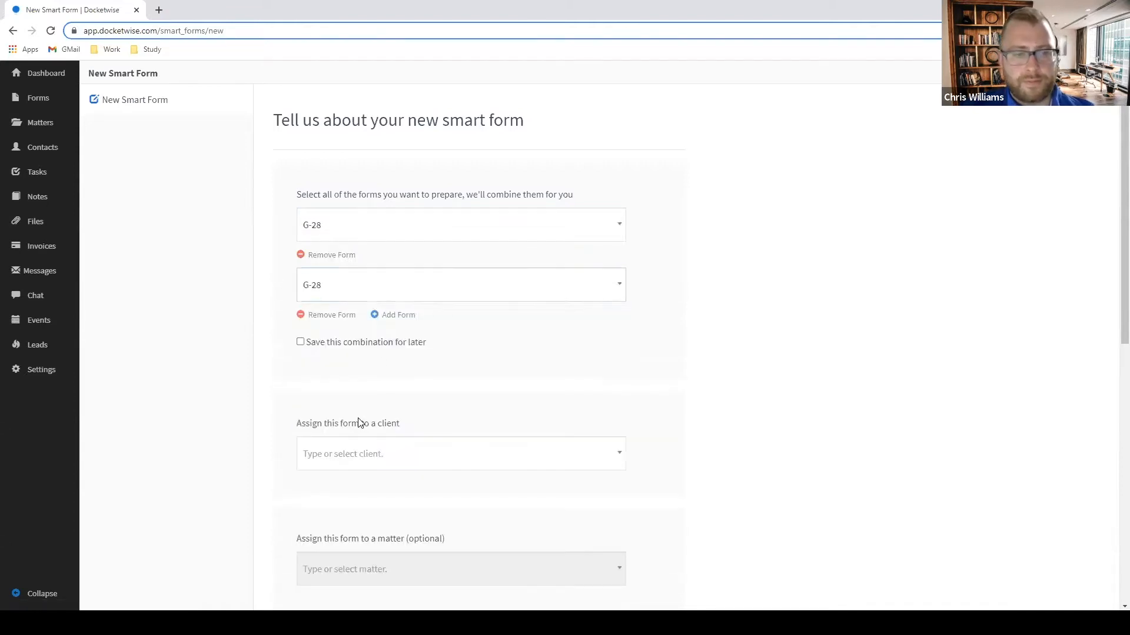
{"action": "left_click", "coordinate": [403, 320]}
{"action": "left_click", "coordinate": [365, 347]}
{"action": "type", "text": "130"}
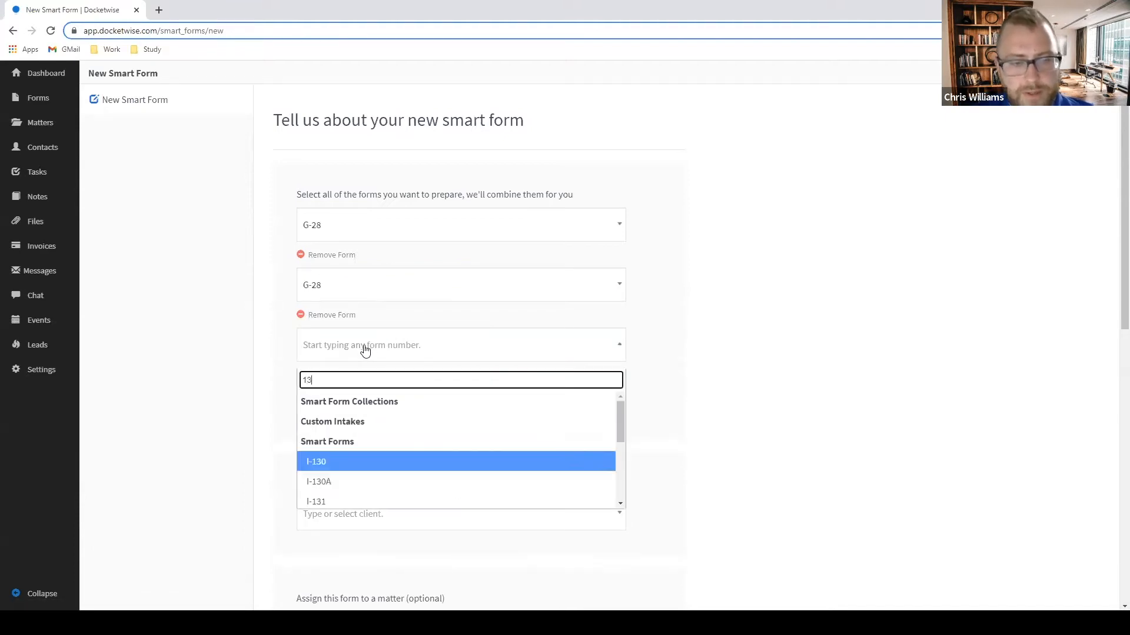
{"action": "left_click", "coordinate": [348, 462]}
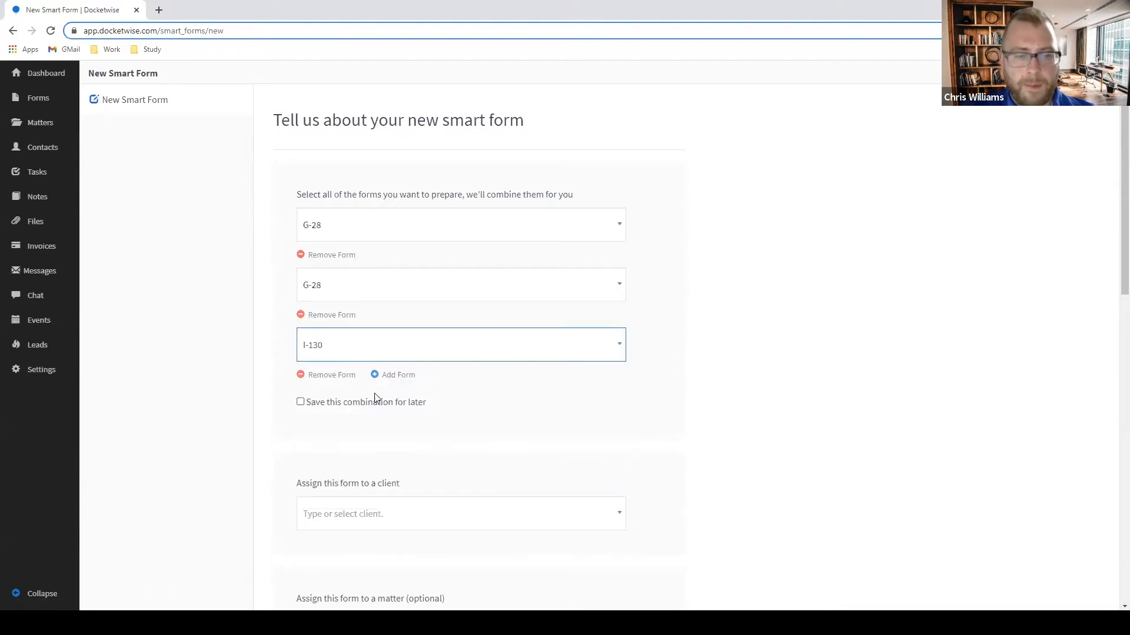
Add I-864, I-130A and I-131 as the fourth, fifth and sixth forms.
{"action": "left_click", "coordinate": [387, 375]}
{"action": "left_click", "coordinate": [371, 403]}
{"action": "type", "text": "I"}
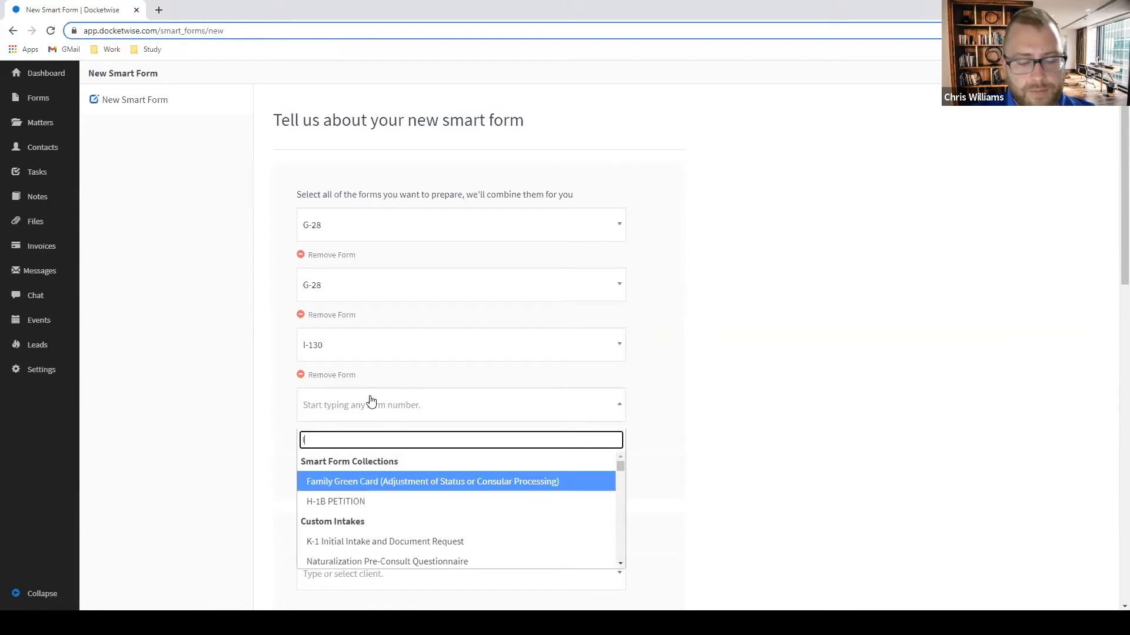
{"action": "type", "text": "864"}
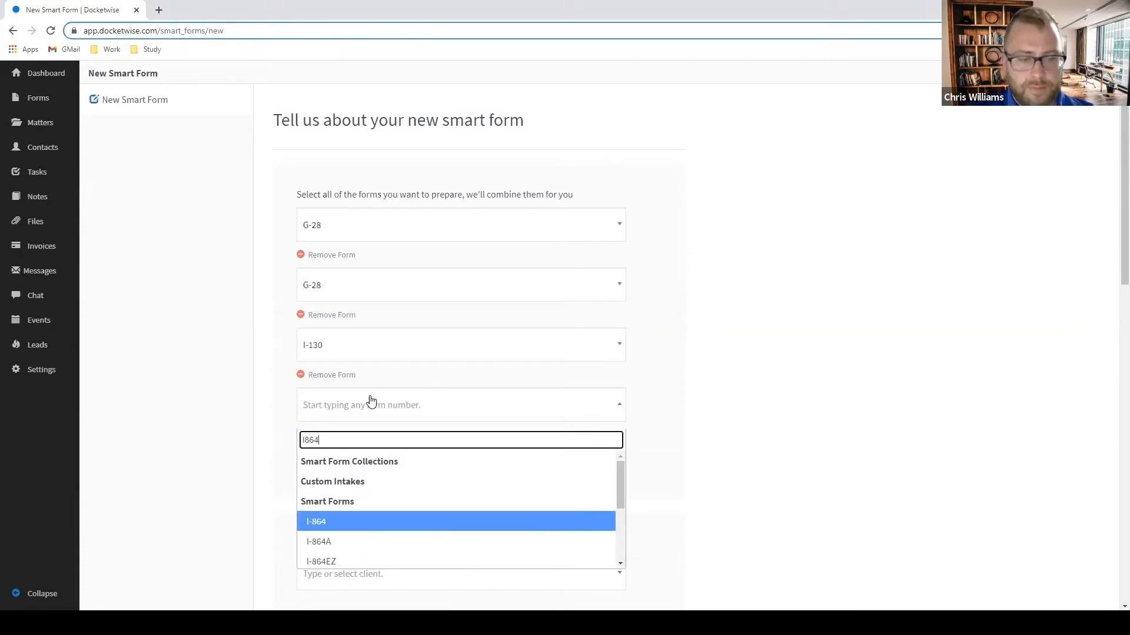
{"action": "left_click", "coordinate": [340, 522]}
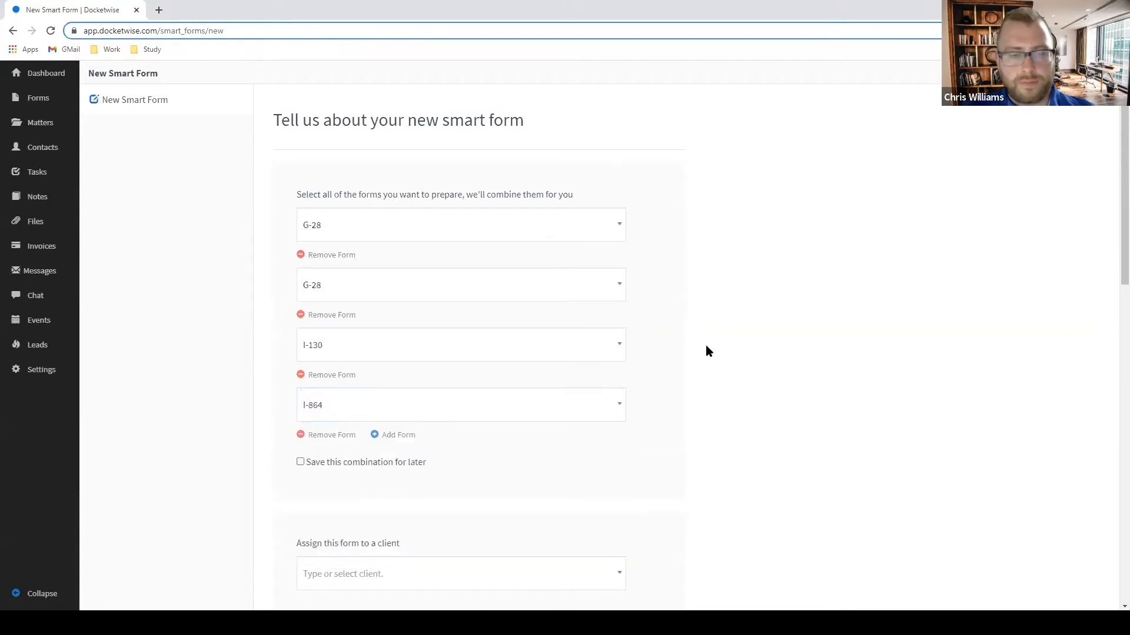
{"action": "scroll", "coordinate": [419, 325], "scroll_direction": "down", "scroll_amount": 2}
{"action": "left_click", "coordinate": [412, 320]}
{"action": "left_click", "coordinate": [392, 350]}
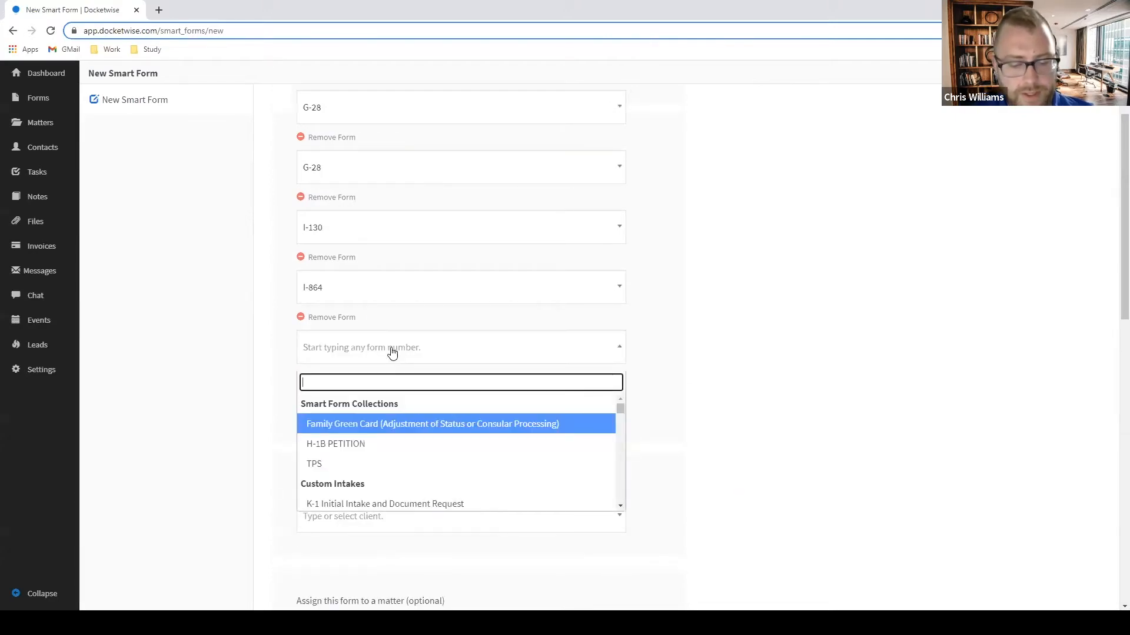
{"action": "type", "text": "130A"}
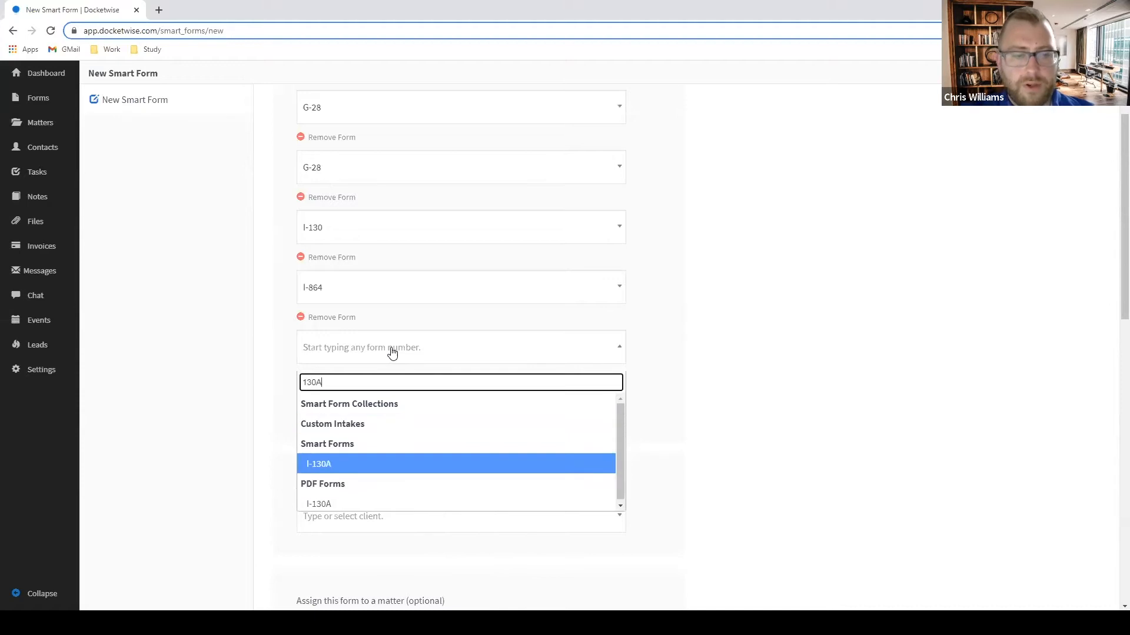
{"action": "left_click", "coordinate": [349, 465]}
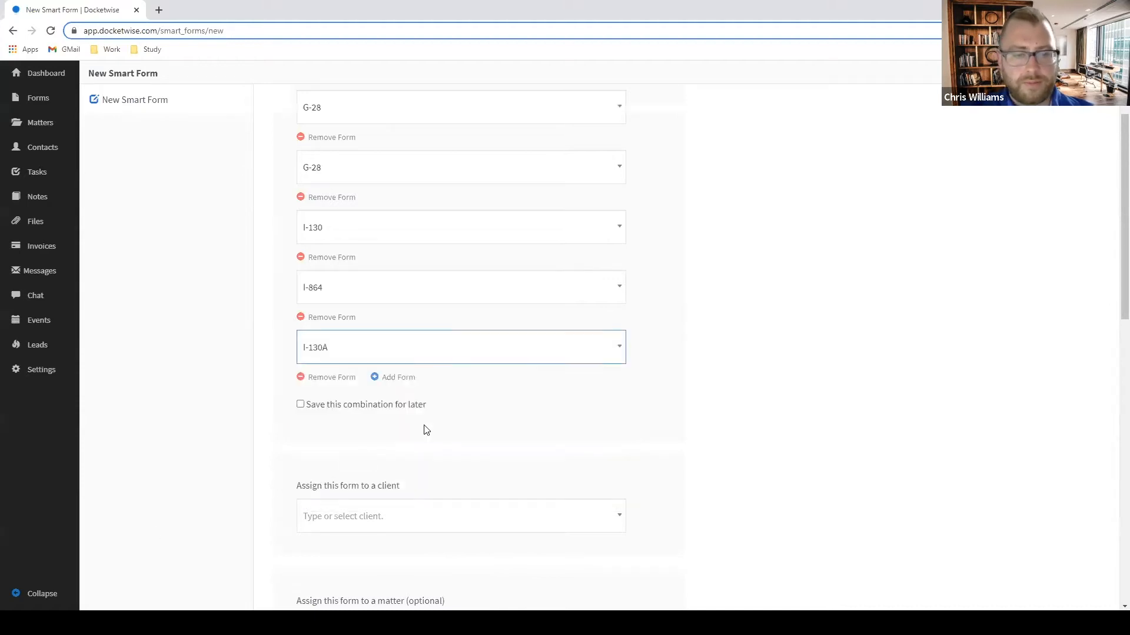
{"action": "left_click", "coordinate": [398, 381]}
{"action": "left_click", "coordinate": [376, 416]}
{"action": "type", "text": "131"}
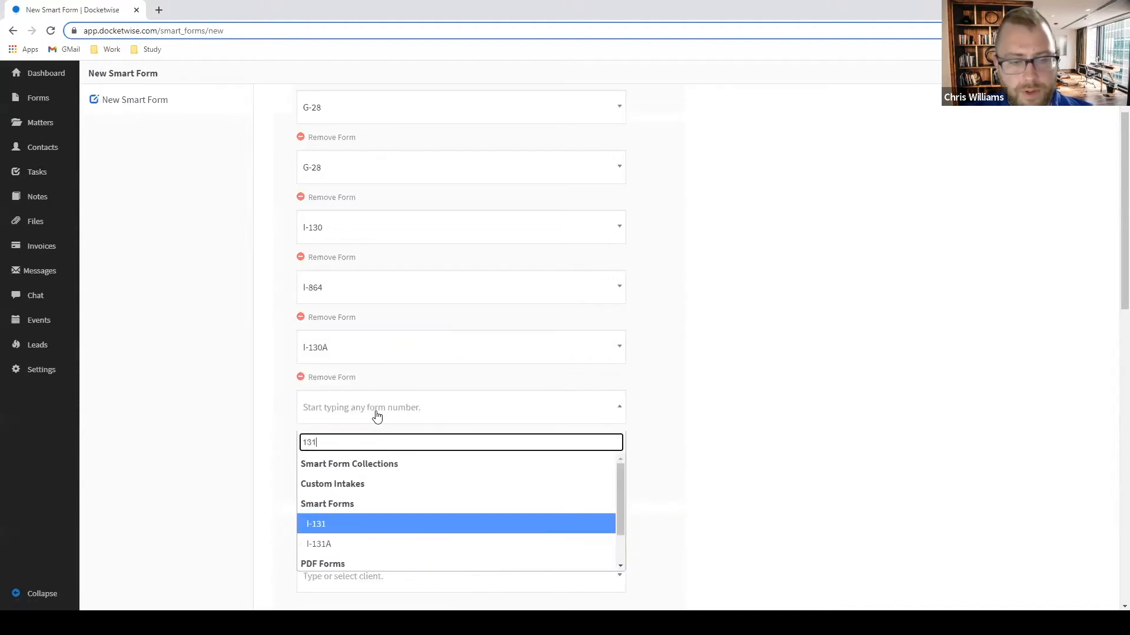
{"action": "left_click", "coordinate": [355, 521]}
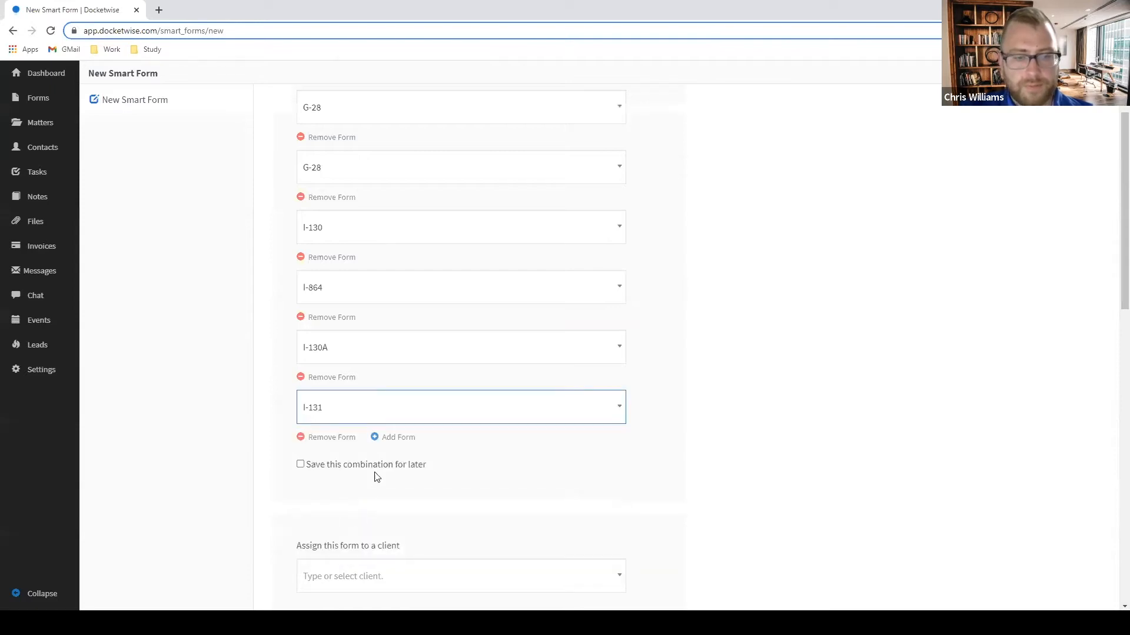
Add I-485 and I-765 as the last two forms and review the eight-form list.
{"action": "left_click", "coordinate": [393, 440]}
{"action": "left_click", "coordinate": [376, 475]}
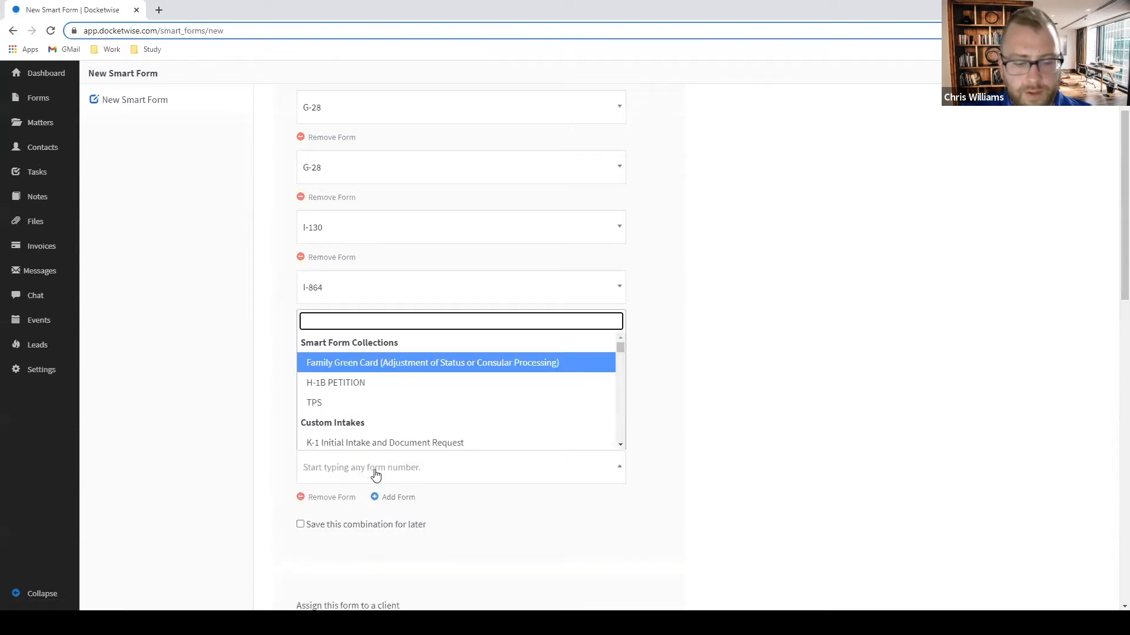
{"action": "type", "text": "485"}
{"action": "left_click", "coordinate": [360, 403]}
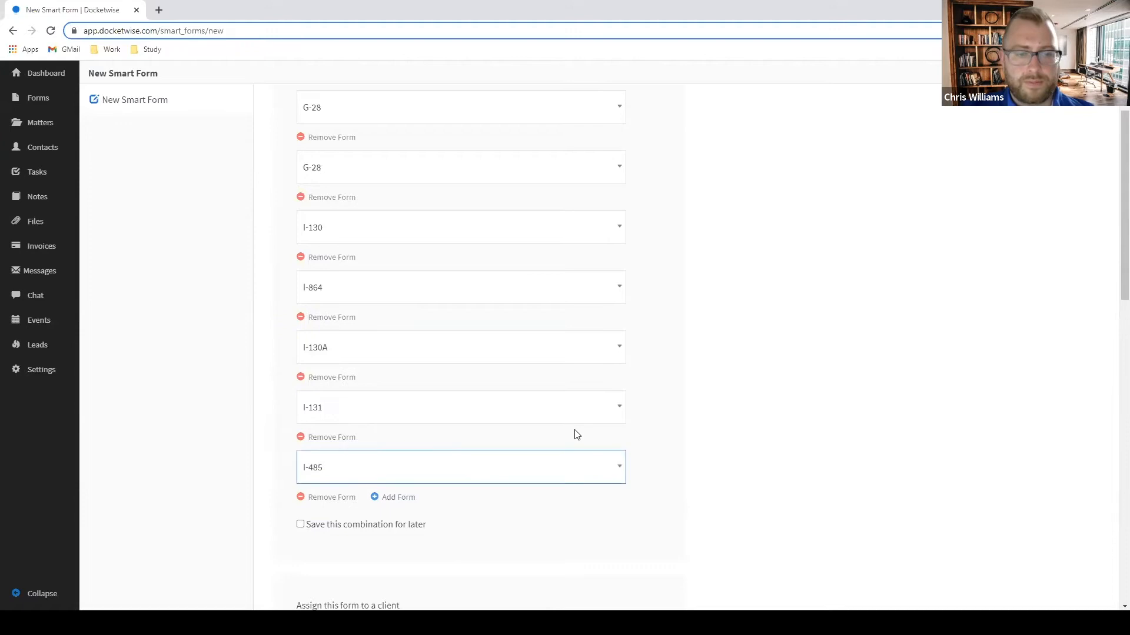
{"action": "scroll", "coordinate": [400, 465], "scroll_direction": "down", "scroll_amount": 1}
{"action": "left_click", "coordinate": [397, 440]}
{"action": "scroll", "coordinate": [393, 409], "scroll_direction": "down", "scroll_amount": 1}
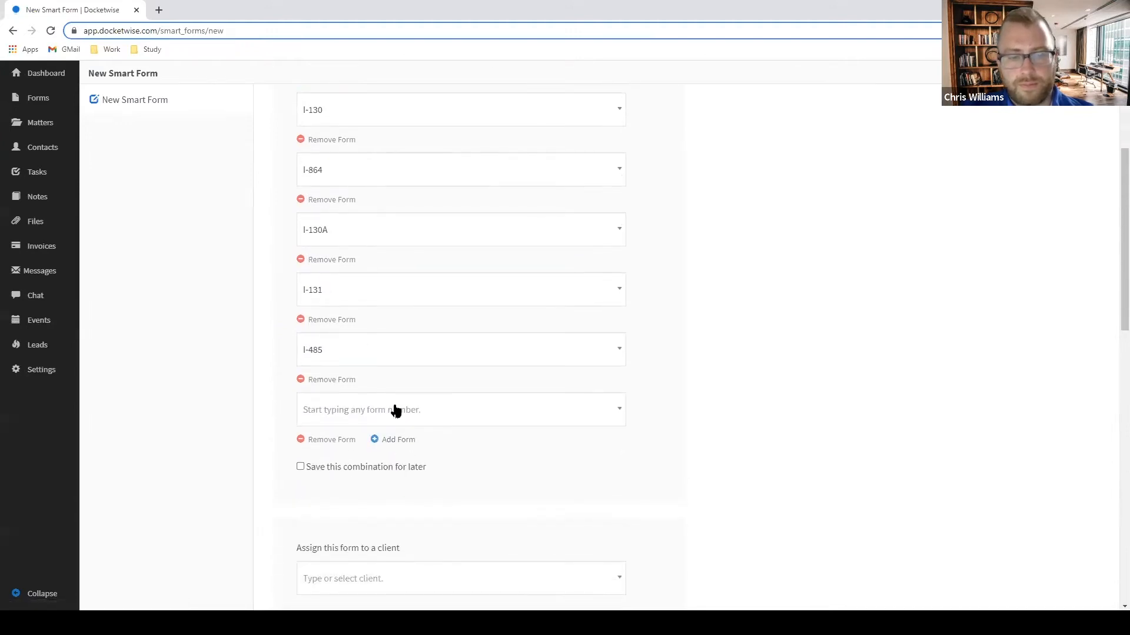
{"action": "left_click", "coordinate": [395, 410]}
{"action": "type", "text": "765"}
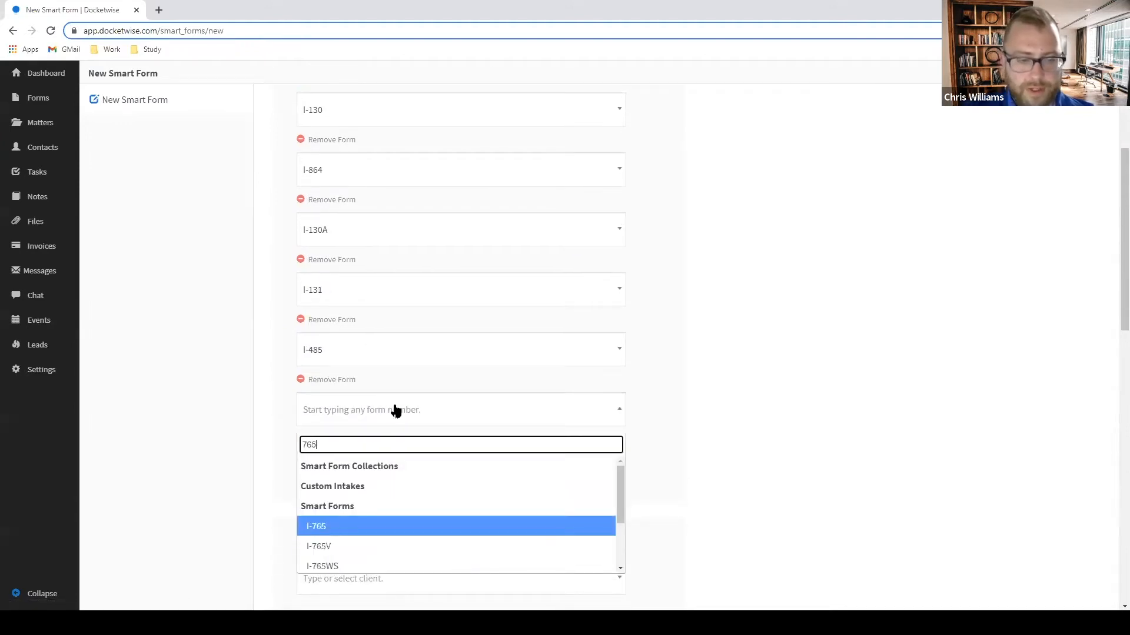
{"action": "left_click", "coordinate": [353, 526]}
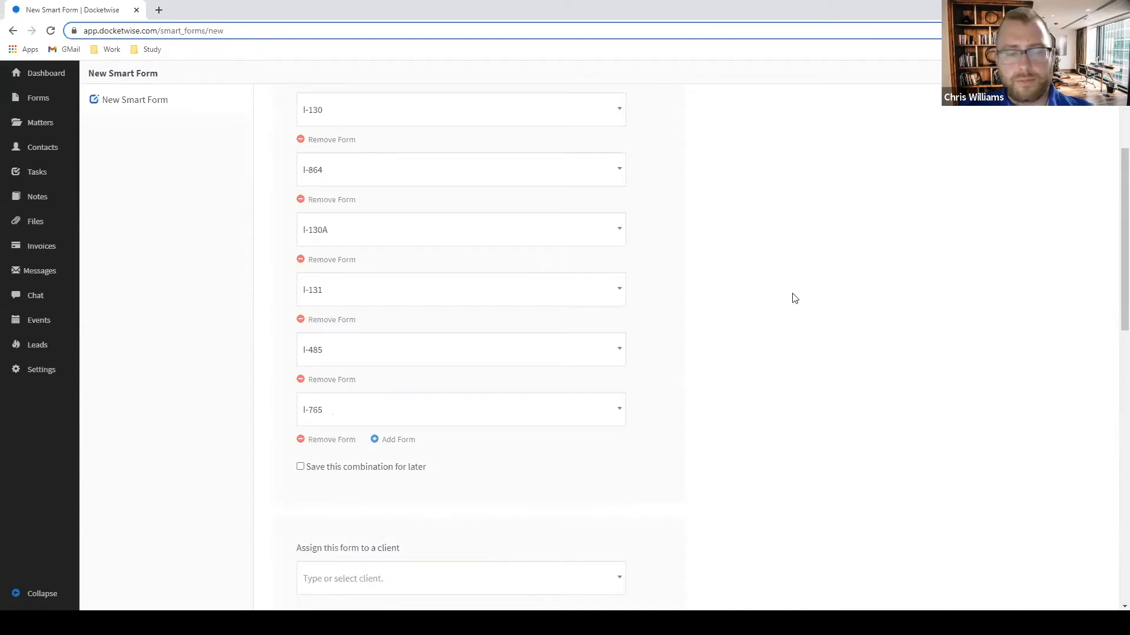
{"action": "scroll", "coordinate": [793, 298], "scroll_direction": "up", "scroll_amount": 4}
{"action": "scroll", "coordinate": [388, 264], "scroll_direction": "down", "scroll_amount": 2}
{"action": "scroll", "coordinate": [447, 335], "scroll_direction": "down", "scroll_amount": 1}
{"action": "scroll", "coordinate": [482, 379], "scroll_direction": "up", "scroll_amount": 2}
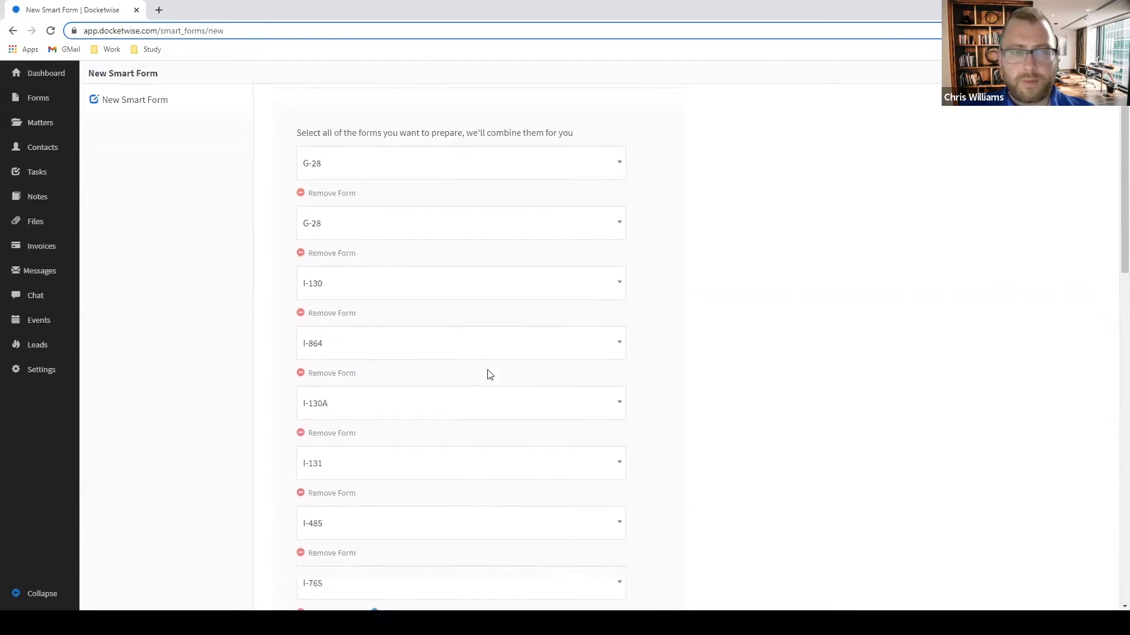
{"action": "scroll", "coordinate": [488, 375], "scroll_direction": "up", "scroll_amount": 1}
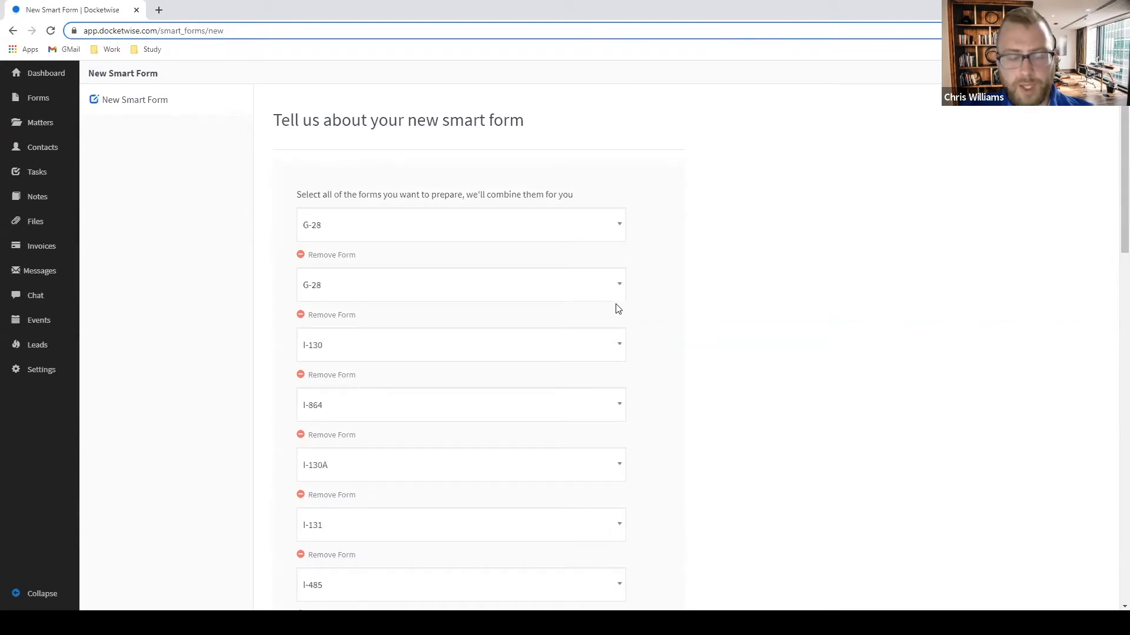
{"action": "scroll", "coordinate": [698, 257], "scroll_direction": "down", "scroll_amount": 3}
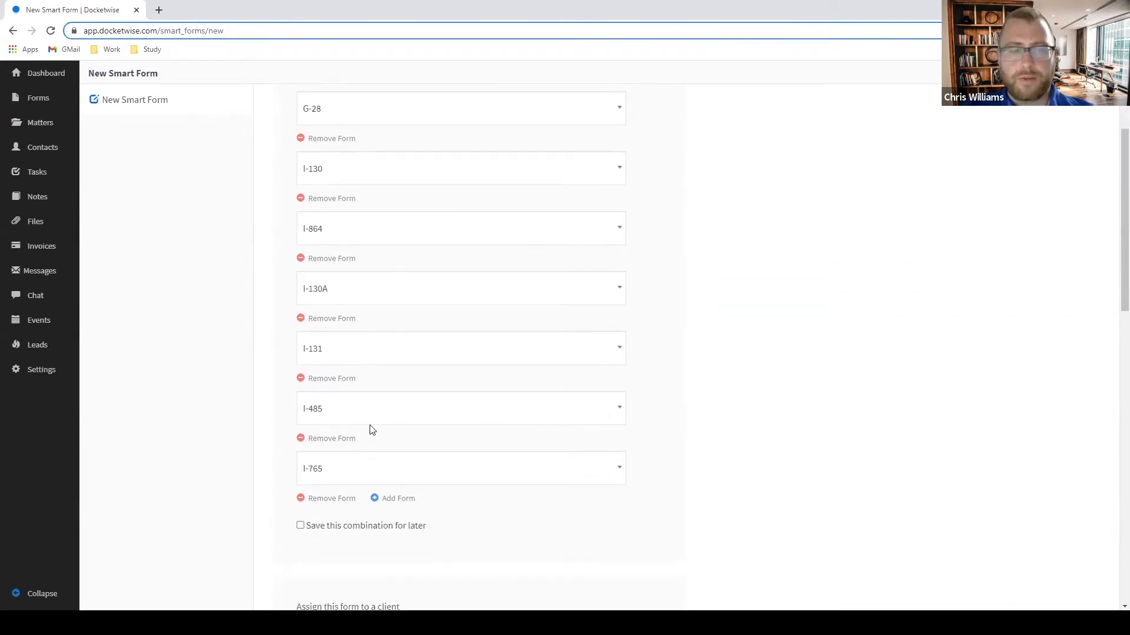
{"action": "scroll", "coordinate": [449, 346], "scroll_direction": "down", "scroll_amount": 2}
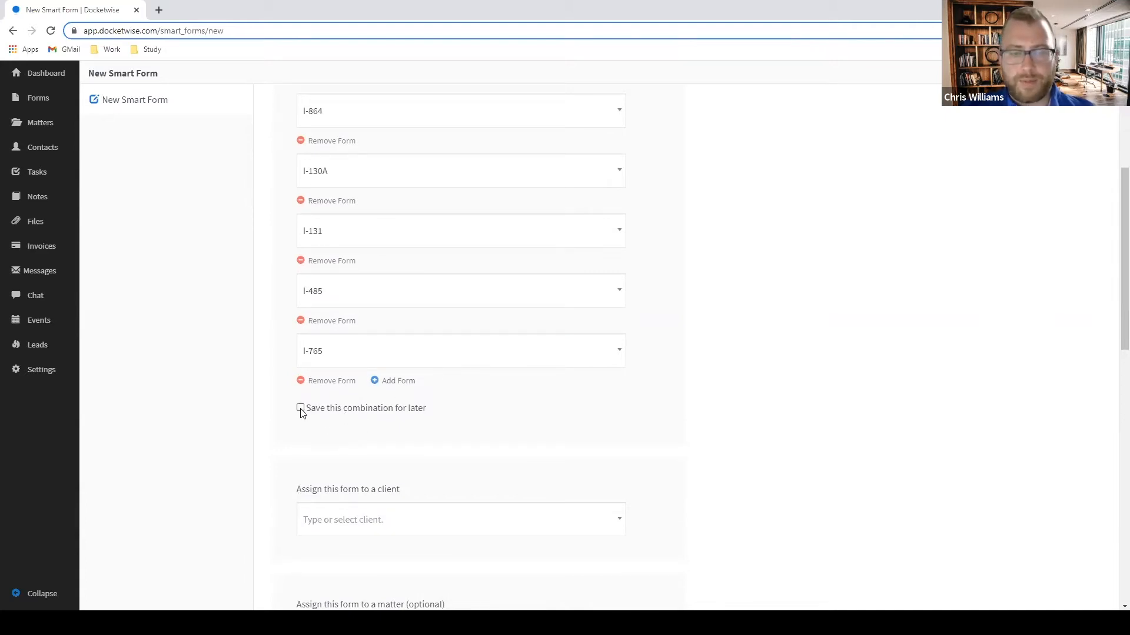
Save this form combination for later under the name 'AOS ONE STEP SPOUSE'.
{"action": "left_click", "coordinate": [301, 409]}
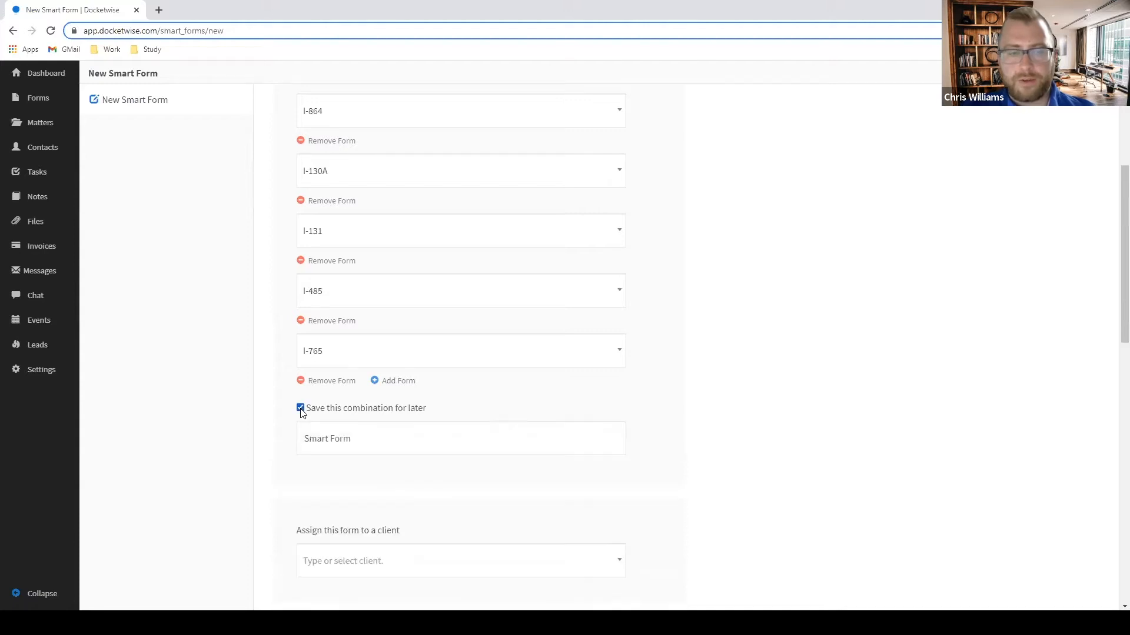
{"action": "left_click_drag", "start_coordinate": [402, 449], "coordinate": [256, 452]}
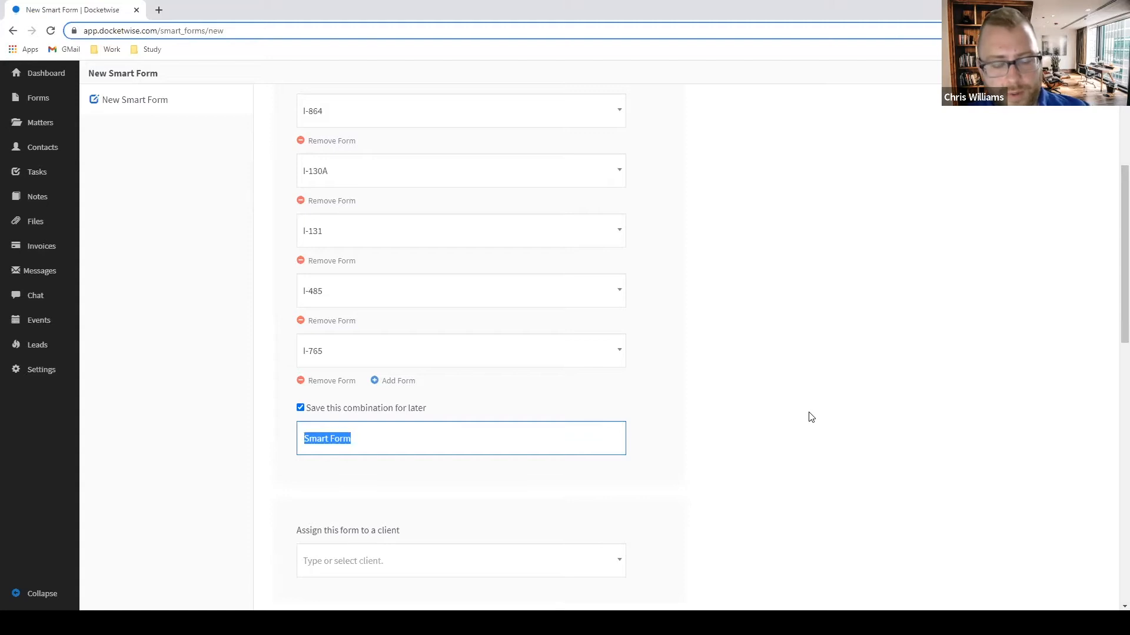
{"action": "key", "text": "BackSpace"}
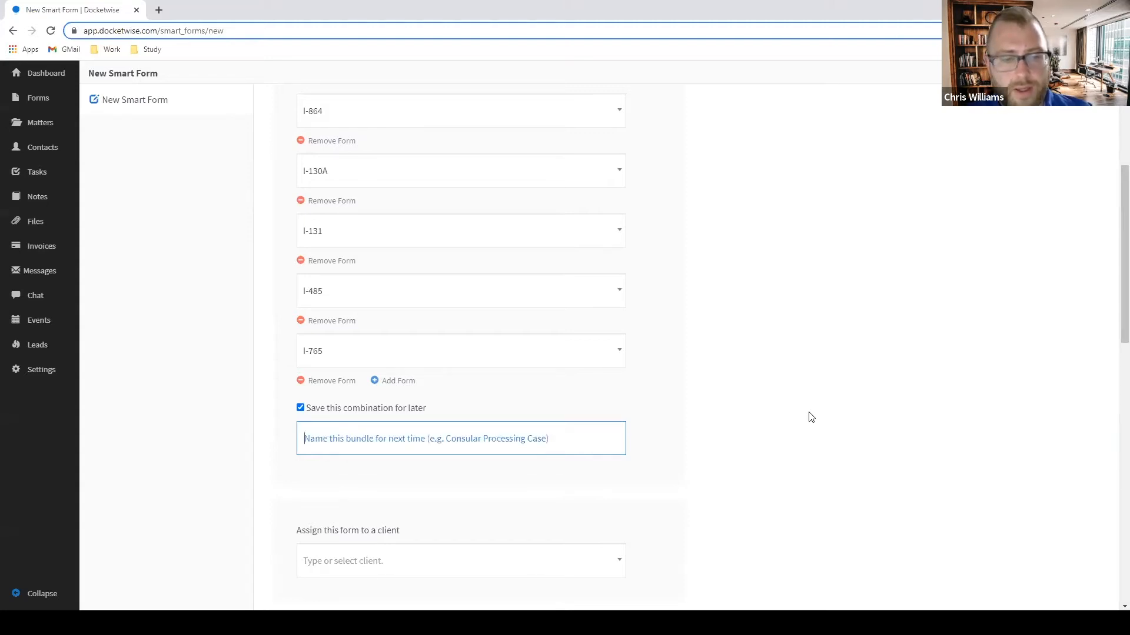
{"action": "type", "text": "AOS ONE STEP S"}
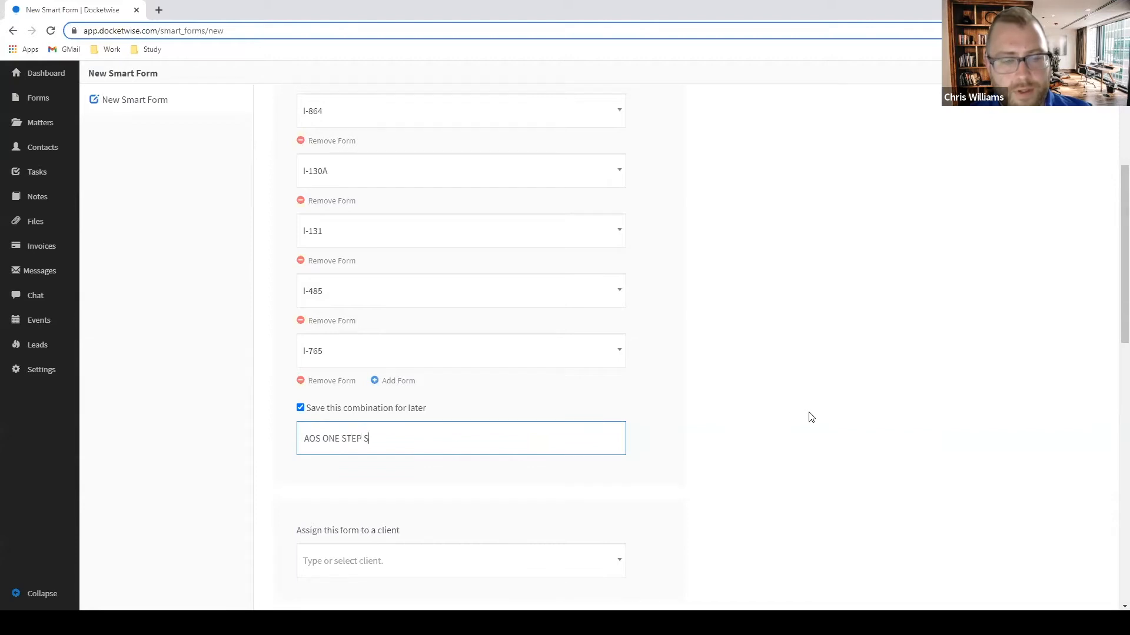
{"action": "type", "text": "POUSE"}
Assign the intended client contact to the smart form.
{"action": "scroll", "coordinate": [812, 400], "scroll_direction": "down", "scroll_amount": 2}
{"action": "left_click", "coordinate": [461, 452]}
{"action": "scroll", "coordinate": [459, 456], "scroll_direction": "down", "scroll_amount": 2}
{"action": "scroll", "coordinate": [438, 447], "scroll_direction": "down", "scroll_amount": 3}
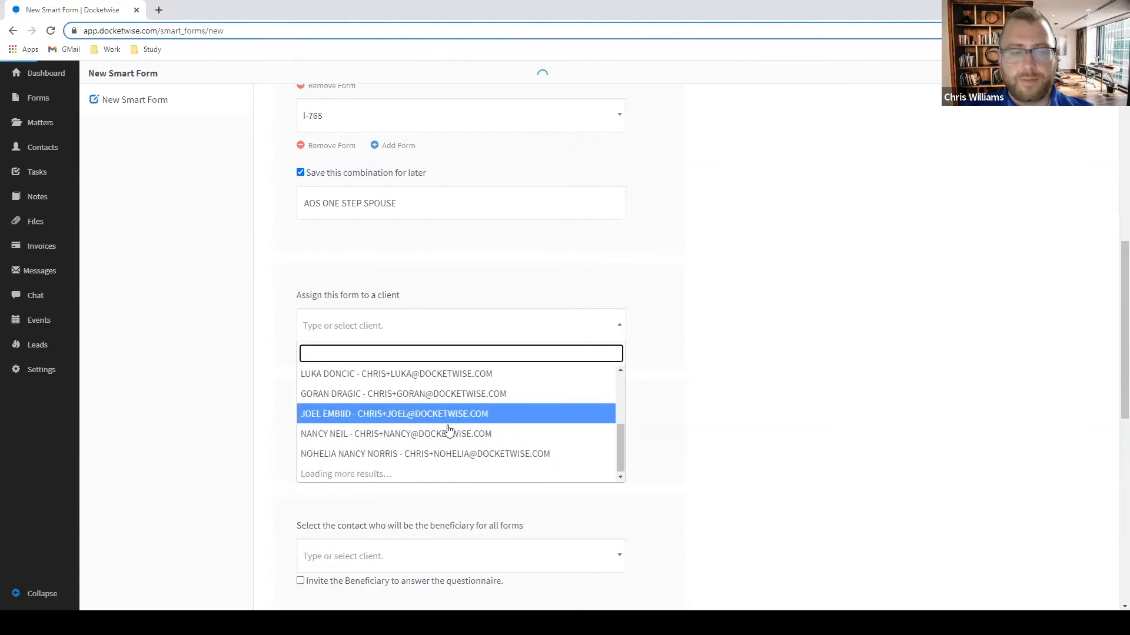
{"action": "left_click", "coordinate": [402, 436]}
{"action": "left_click", "coordinate": [462, 328]}
{"action": "scroll", "coordinate": [393, 434], "scroll_direction": "down", "scroll_amount": 5}
{"action": "scroll", "coordinate": [391, 434], "scroll_direction": "down", "scroll_amount": 1}
{"action": "scroll", "coordinate": [389, 433], "scroll_direction": "up", "scroll_amount": 5}
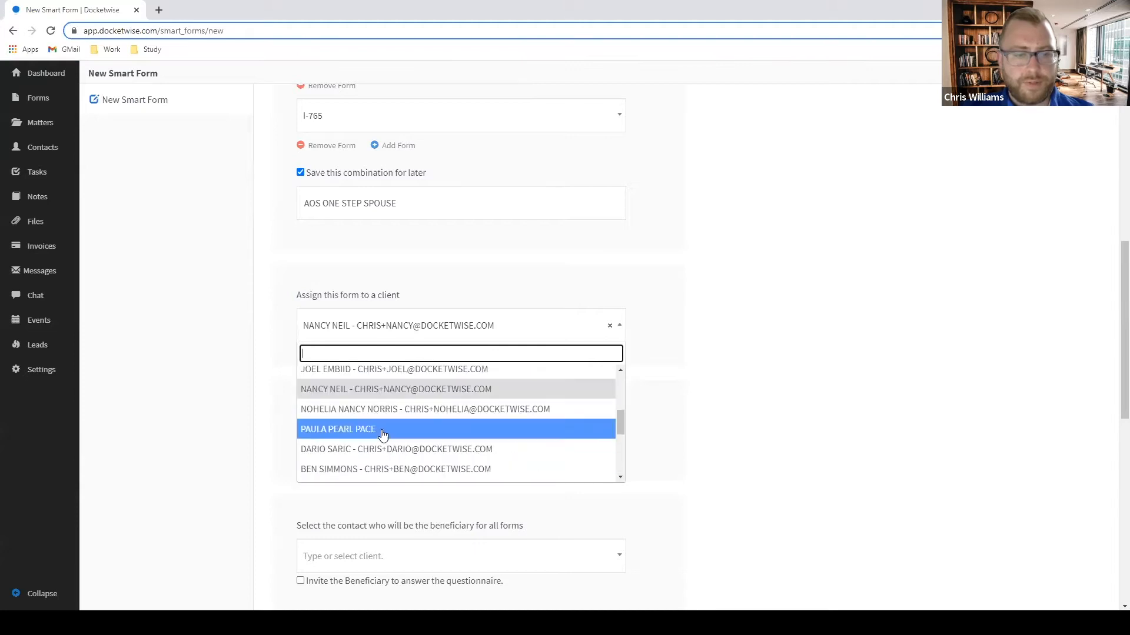
{"action": "scroll", "coordinate": [391, 409], "scroll_direction": "up", "scroll_amount": 3}
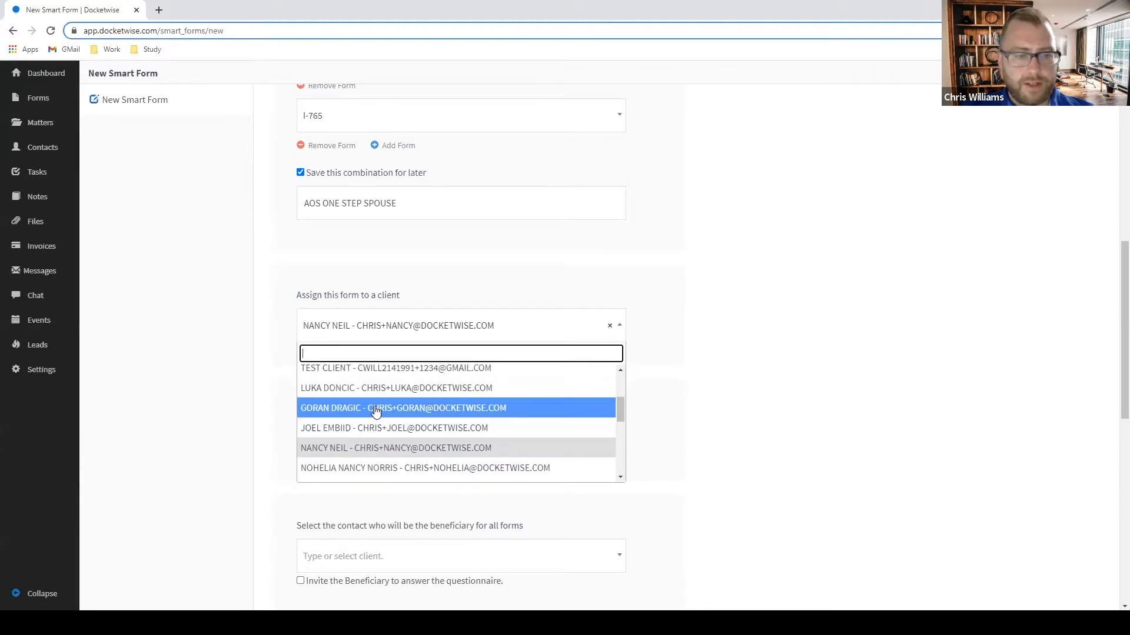
{"action": "left_click", "coordinate": [392, 407]}
Search for the beneficiary contact and set them as the form's beneficiary.
{"action": "scroll", "coordinate": [517, 401], "scroll_direction": "down", "scroll_amount": 1}
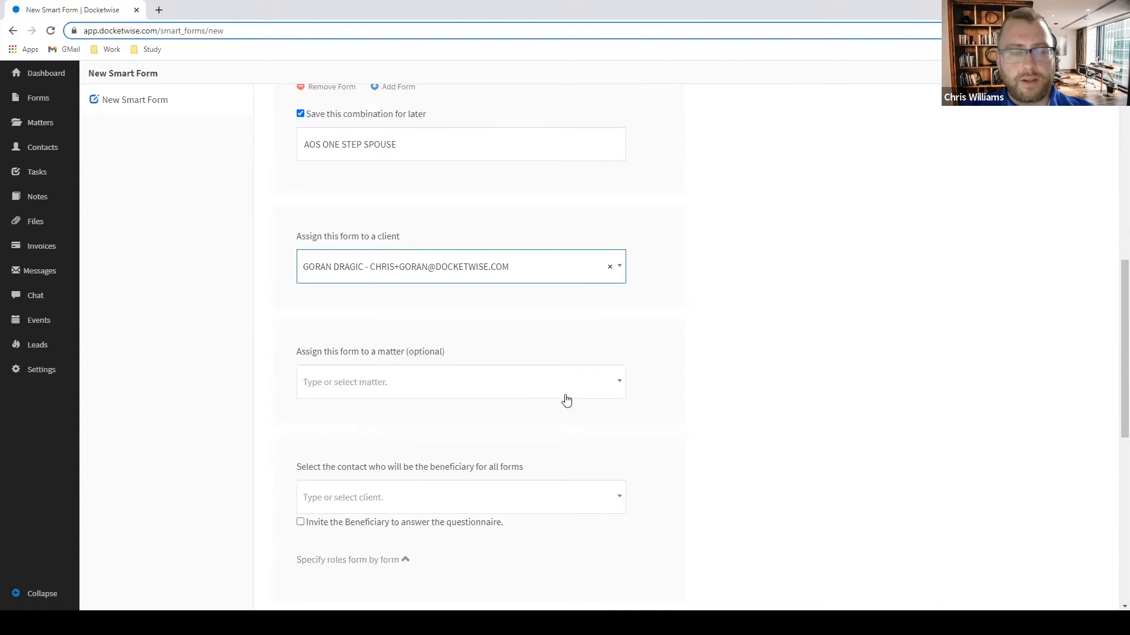
{"action": "scroll", "coordinate": [520, 408], "scroll_direction": "down", "scroll_amount": 2}
{"action": "left_click", "coordinate": [478, 390]}
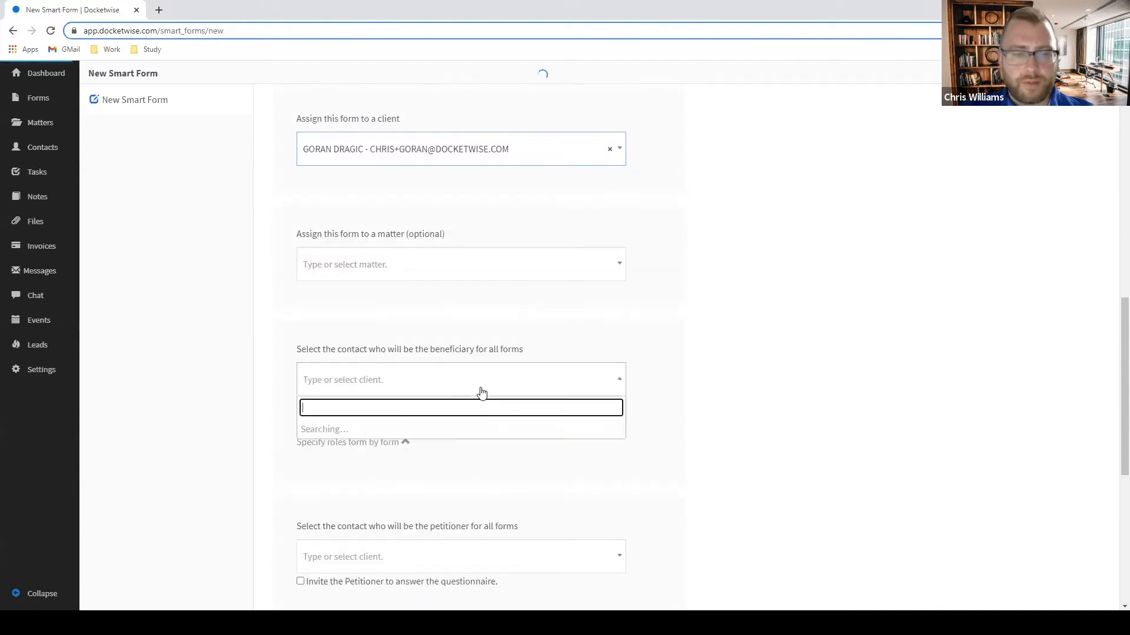
{"action": "scroll", "coordinate": [738, 413], "scroll_direction": "down", "scroll_amount": 1}
{"action": "scroll", "coordinate": [731, 412], "scroll_direction": "up", "scroll_amount": 1}
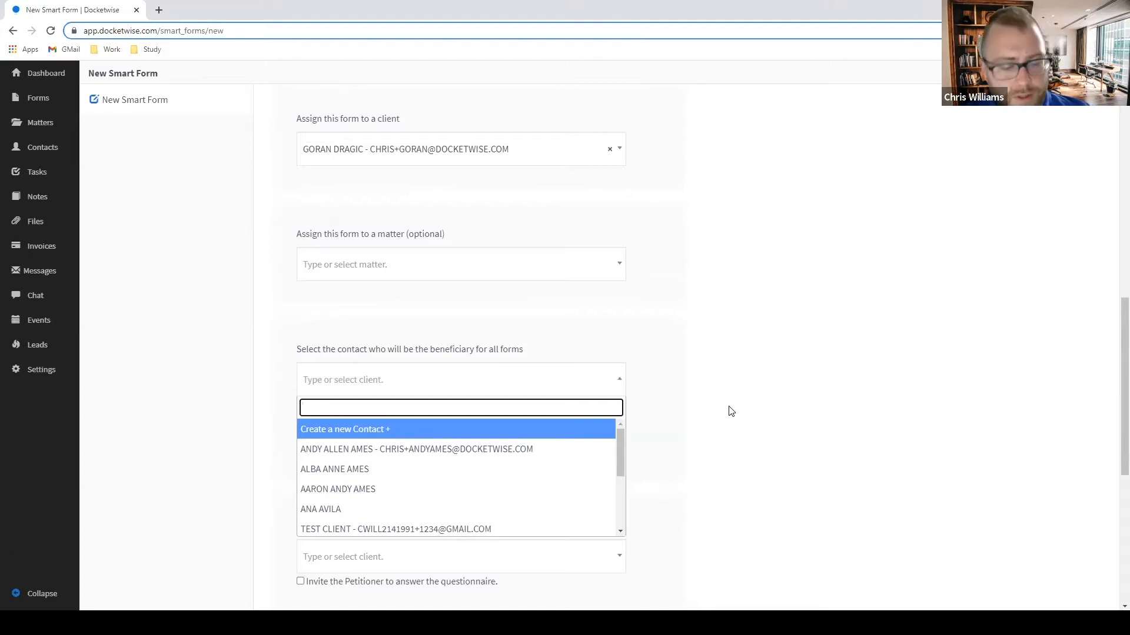
{"action": "type", "text": "GORAN"}
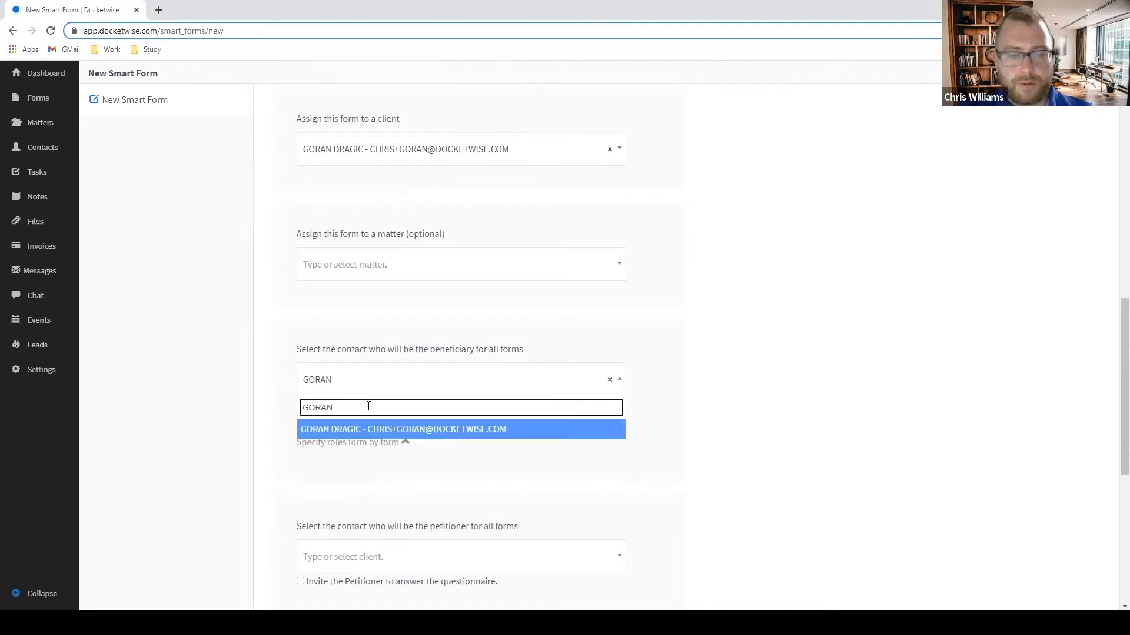
{"action": "scroll", "coordinate": [411, 429], "scroll_direction": "down", "scroll_amount": 2}
{"action": "left_click", "coordinate": [416, 317]}
Search for the petitioner contact and set them as the form's petitioner.
{"action": "scroll", "coordinate": [412, 341], "scroll_direction": "down", "scroll_amount": 3}
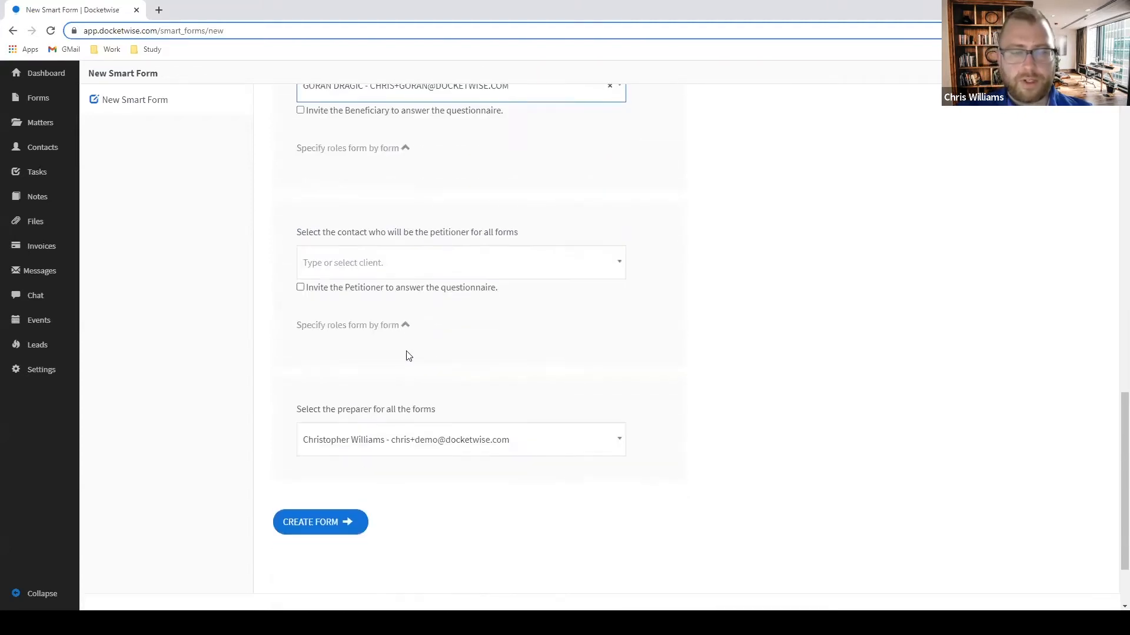
{"action": "left_click", "coordinate": [409, 261]}
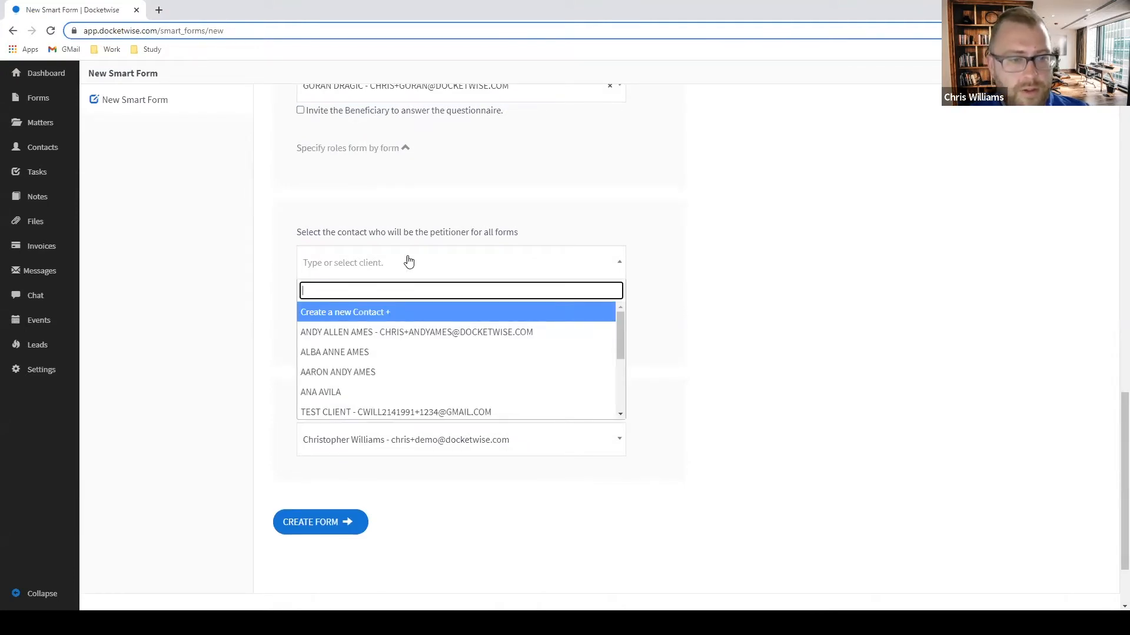
{"action": "scroll", "coordinate": [431, 335], "scroll_direction": "down", "scroll_amount": 5}
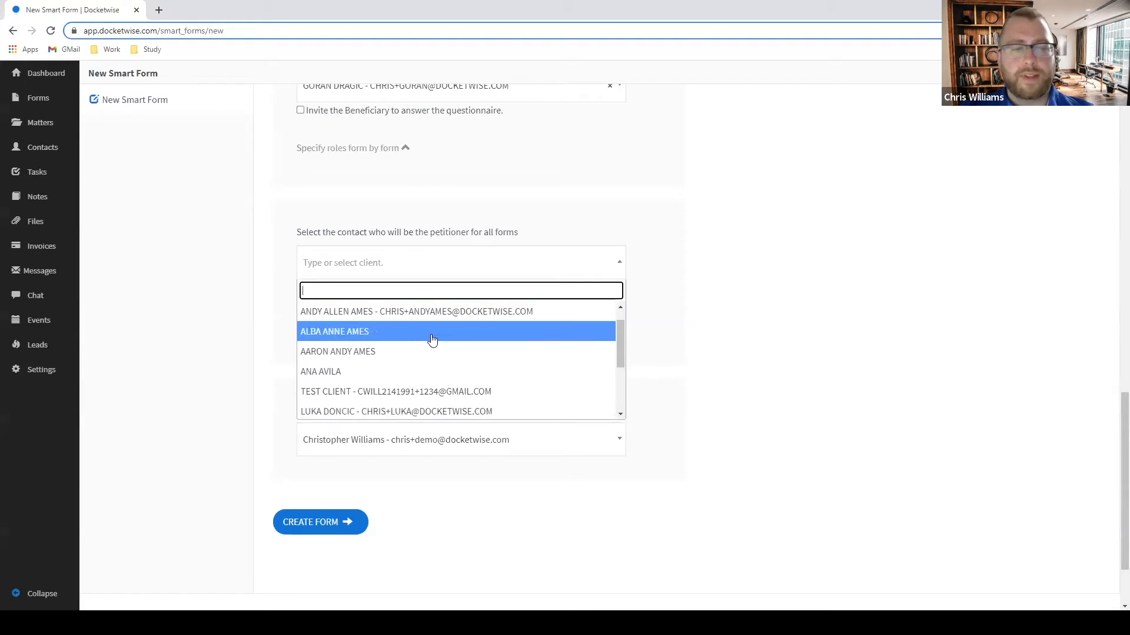
{"action": "scroll", "coordinate": [438, 374], "scroll_direction": "down", "scroll_amount": 1}
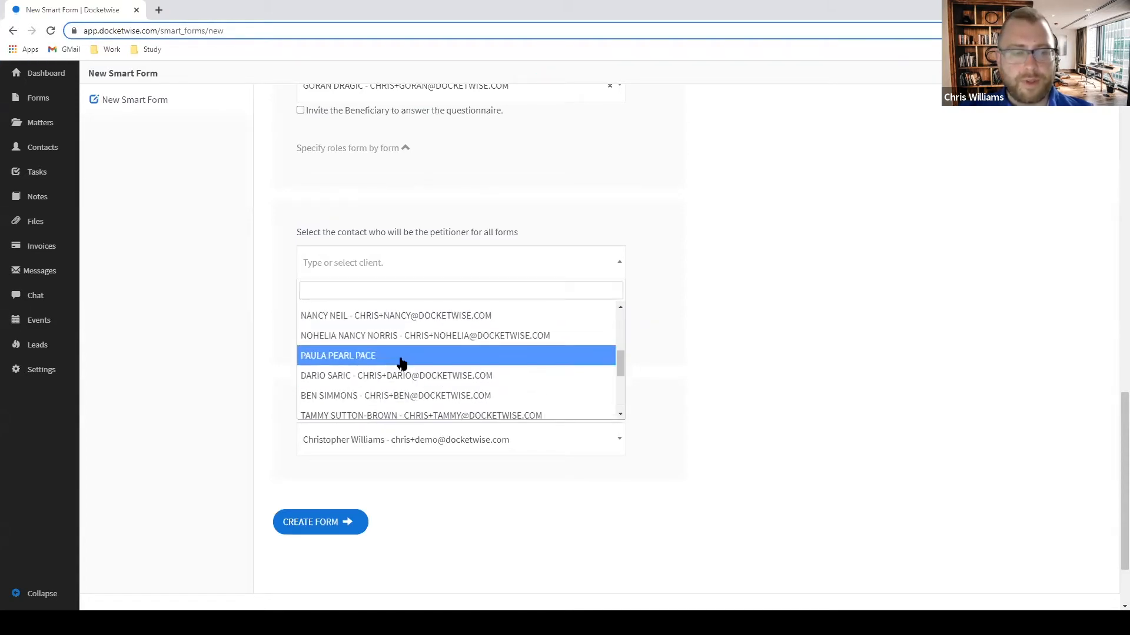
{"action": "left_click", "coordinate": [401, 363]}
{"action": "left_click", "coordinate": [381, 274]}
{"action": "scroll", "coordinate": [386, 369], "scroll_direction": "down", "scroll_amount": 5}
{"action": "type", "text": "TAM"}
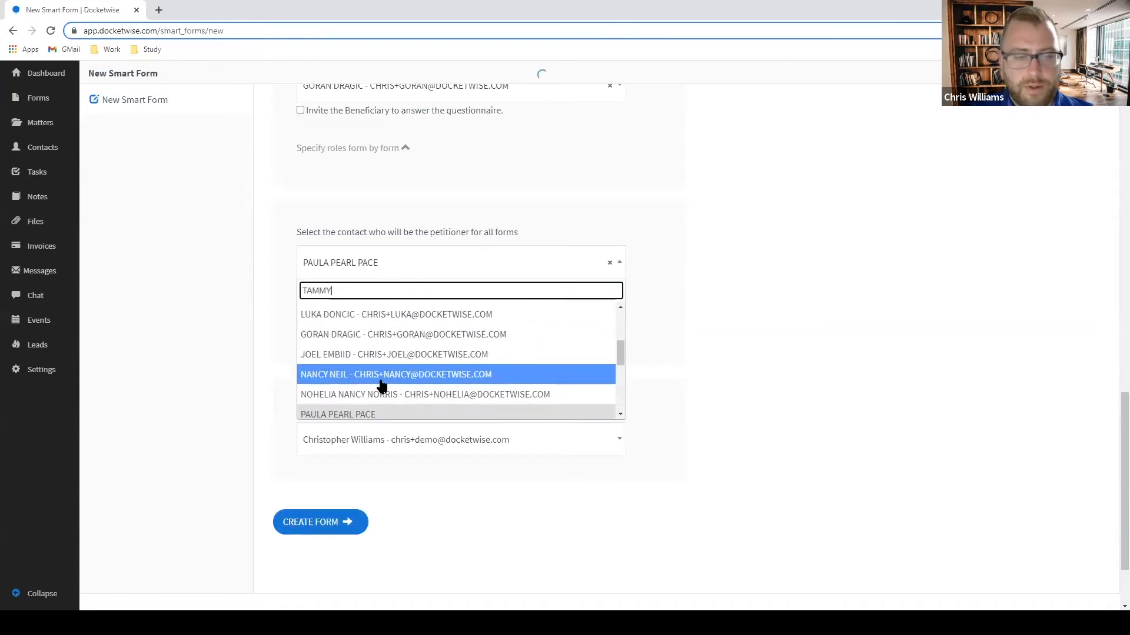
{"action": "type", "text": "MY"}
{"action": "left_click", "coordinate": [334, 313]}
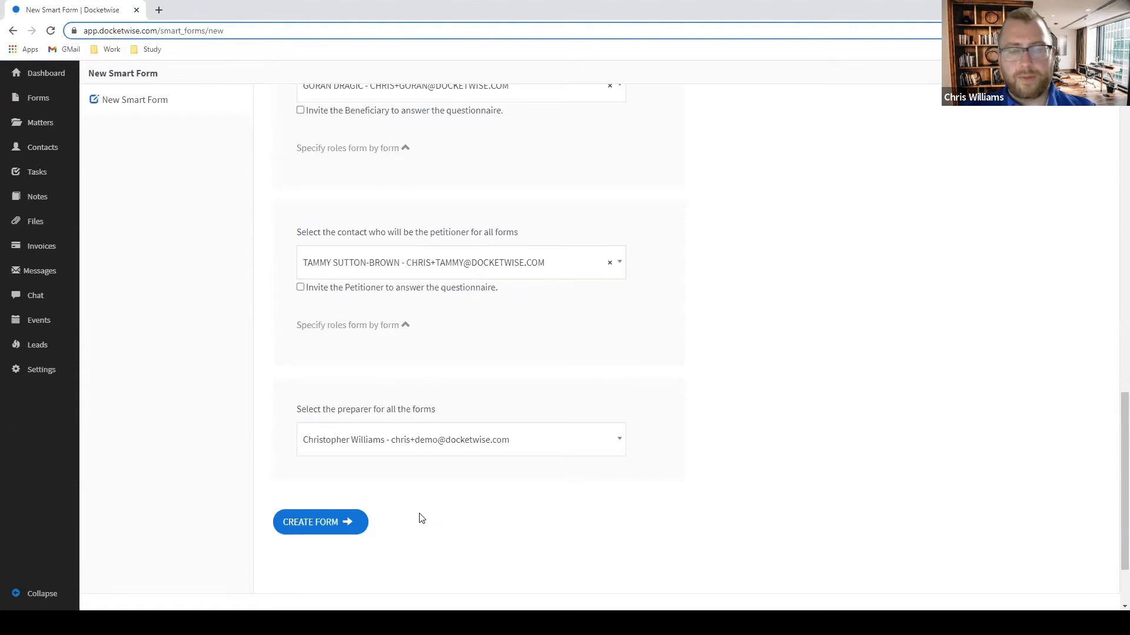
Create the AOS ONE STEP SPOUSE smart form.
{"action": "scroll", "coordinate": [496, 507], "scroll_direction": "up", "scroll_amount": 7}
{"action": "scroll", "coordinate": [535, 412], "scroll_direction": "down", "scroll_amount": 1}
{"action": "scroll", "coordinate": [404, 361], "scroll_direction": "up", "scroll_amount": 5}
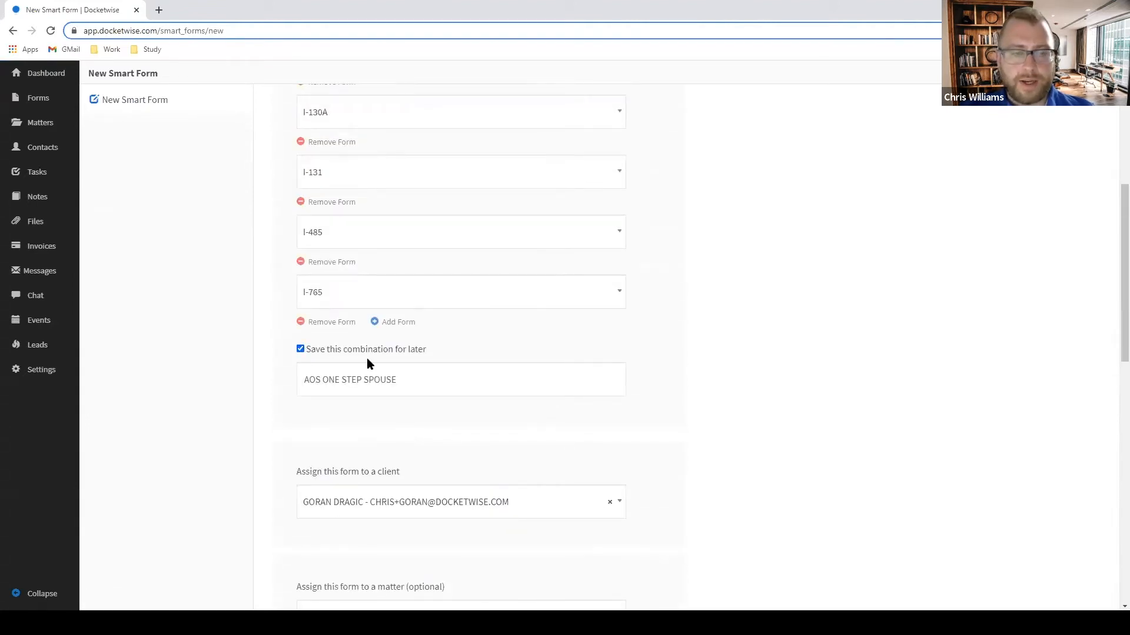
{"action": "scroll", "coordinate": [550, 369], "scroll_direction": "down", "scroll_amount": 15}
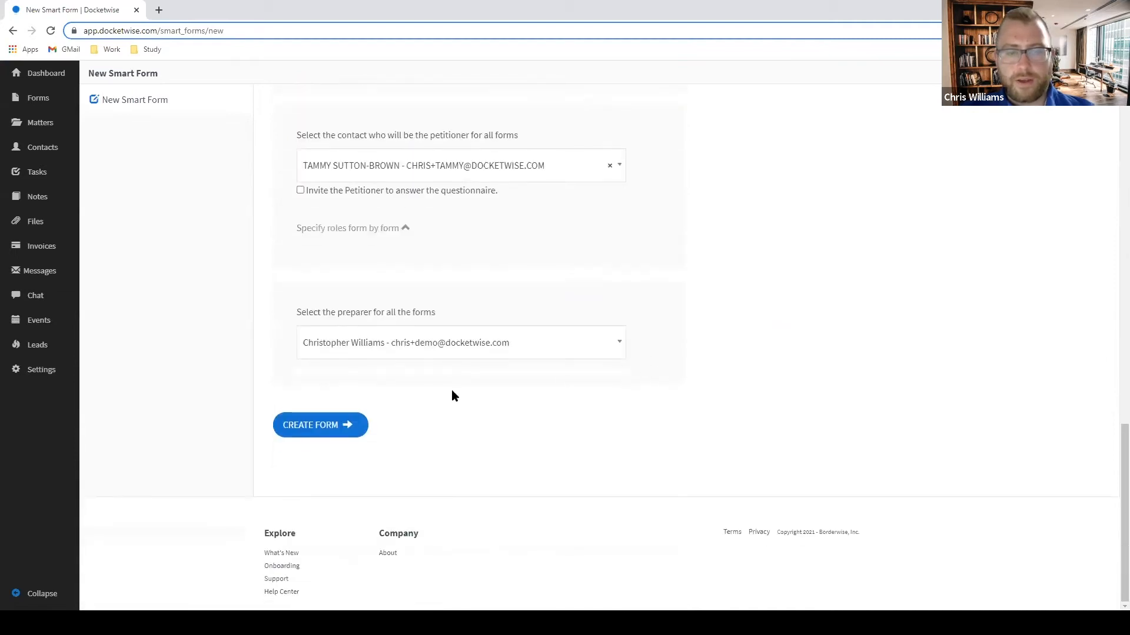
{"action": "left_click", "coordinate": [332, 428]}
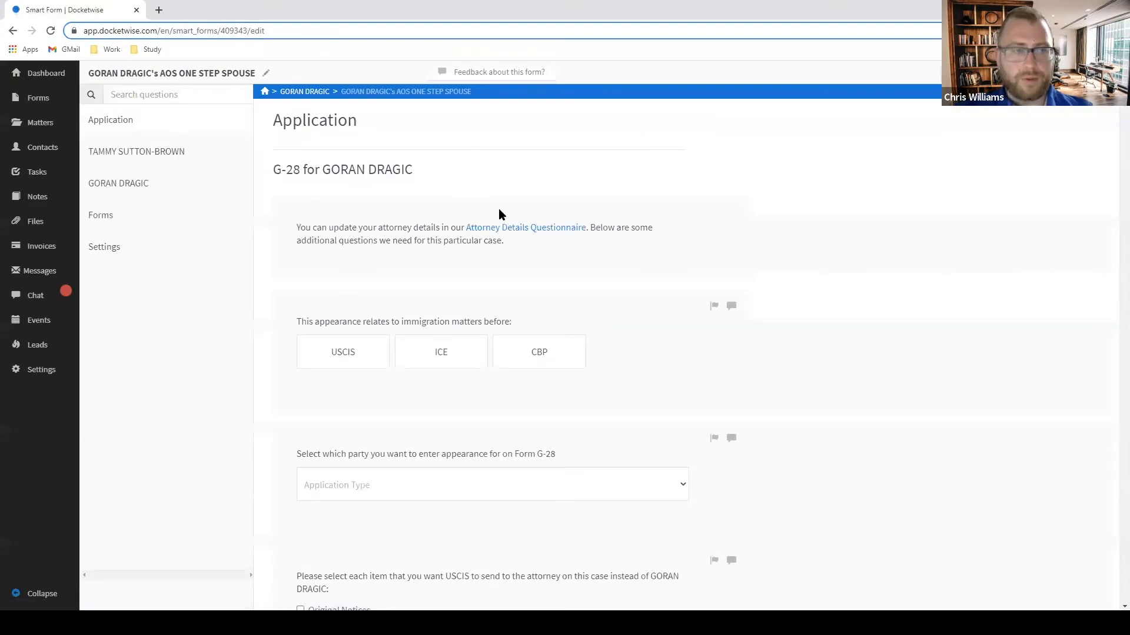
Review the AOS ONE STEP SPOUSE entry under Settings' Smart Form Collections, then go back to the Dashboard.
{"action": "left_click", "coordinate": [40, 371]}
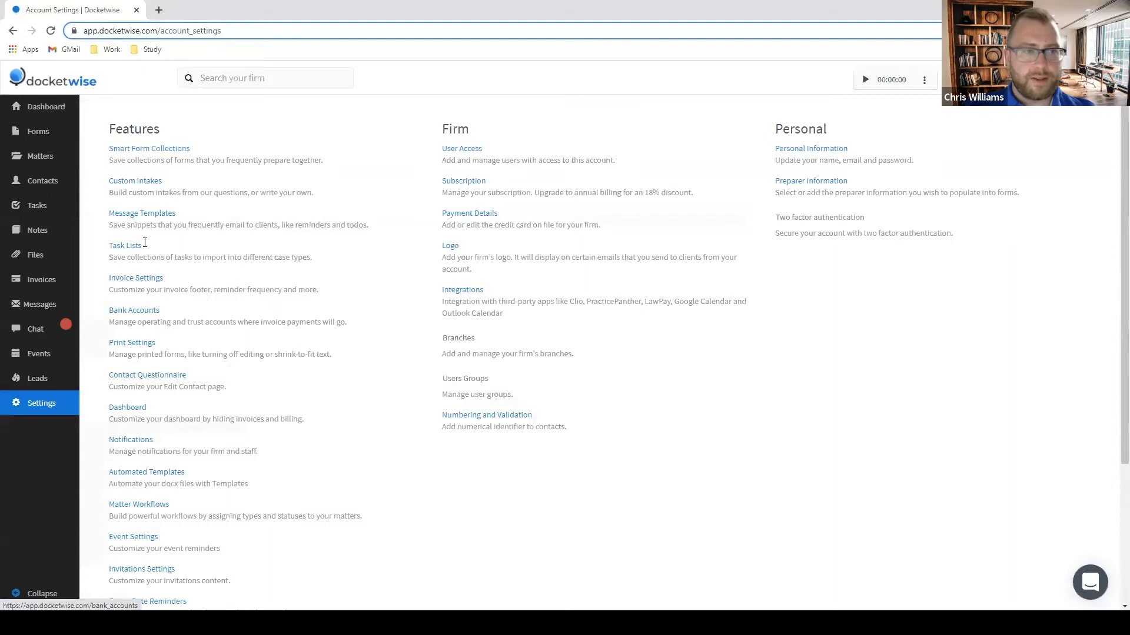
{"action": "left_click", "coordinate": [161, 151]}
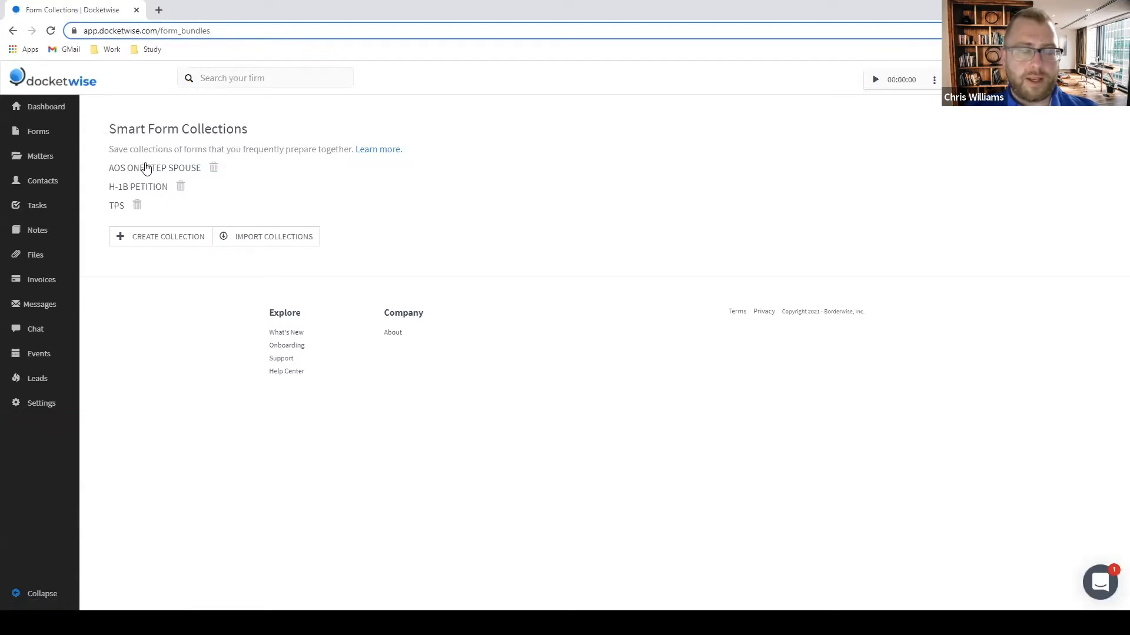
{"action": "left_click", "coordinate": [141, 171]}
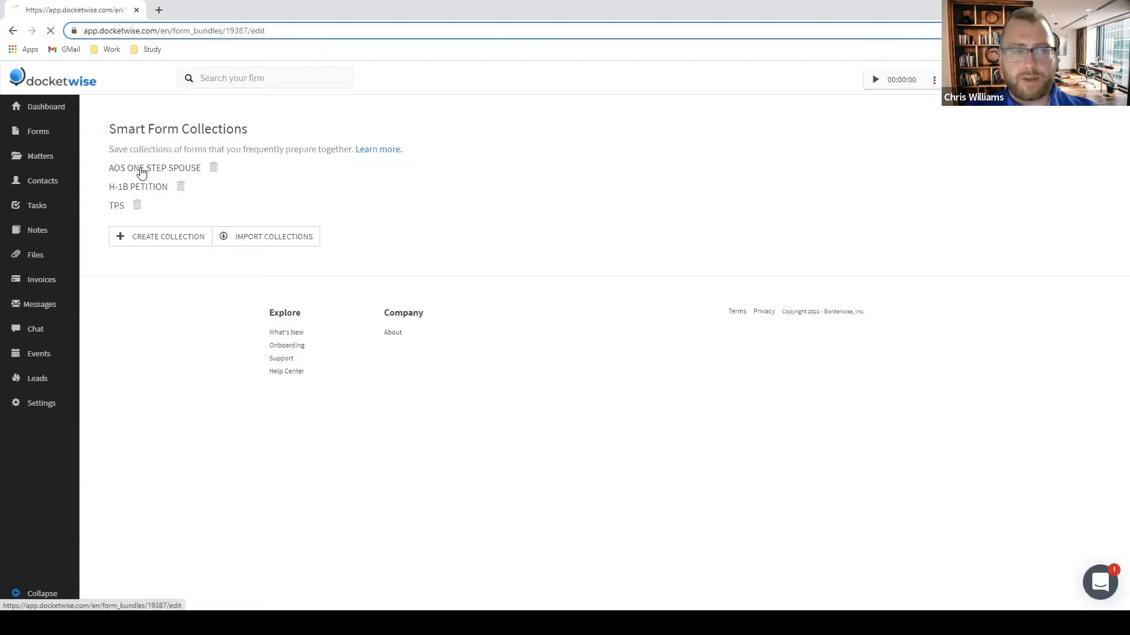
{"action": "scroll", "coordinate": [656, 278], "scroll_direction": "down", "scroll_amount": 2}
{"action": "scroll", "coordinate": [653, 277], "scroll_direction": "down", "scroll_amount": 5}
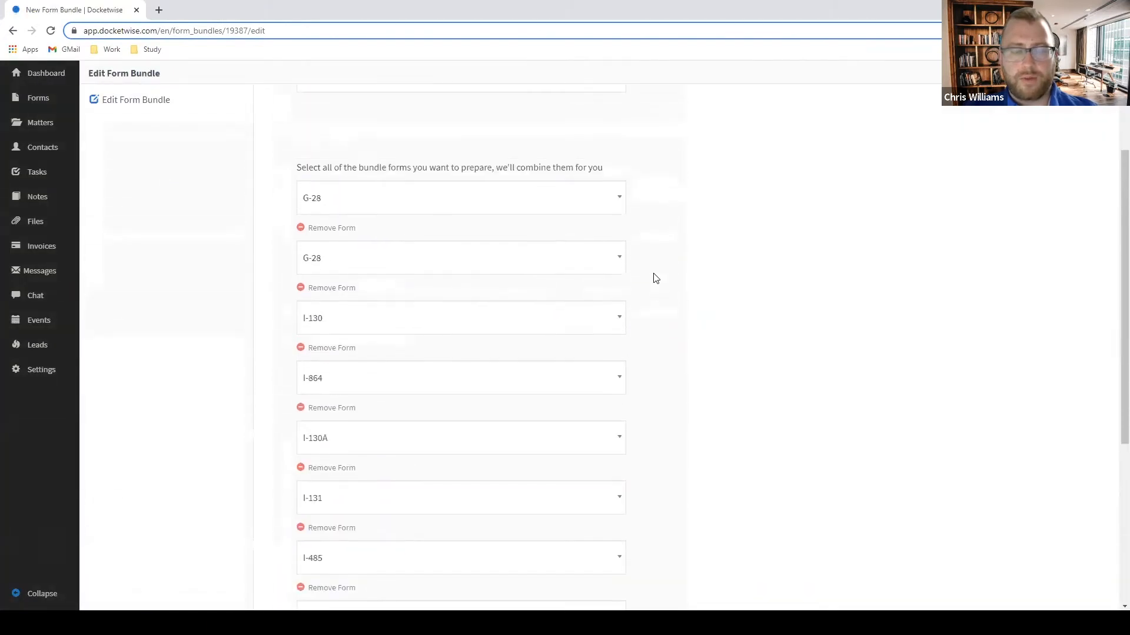
{"action": "scroll", "coordinate": [632, 277], "scroll_direction": "up", "scroll_amount": 6}
{"action": "scroll", "coordinate": [456, 253], "scroll_direction": "down", "scroll_amount": 7}
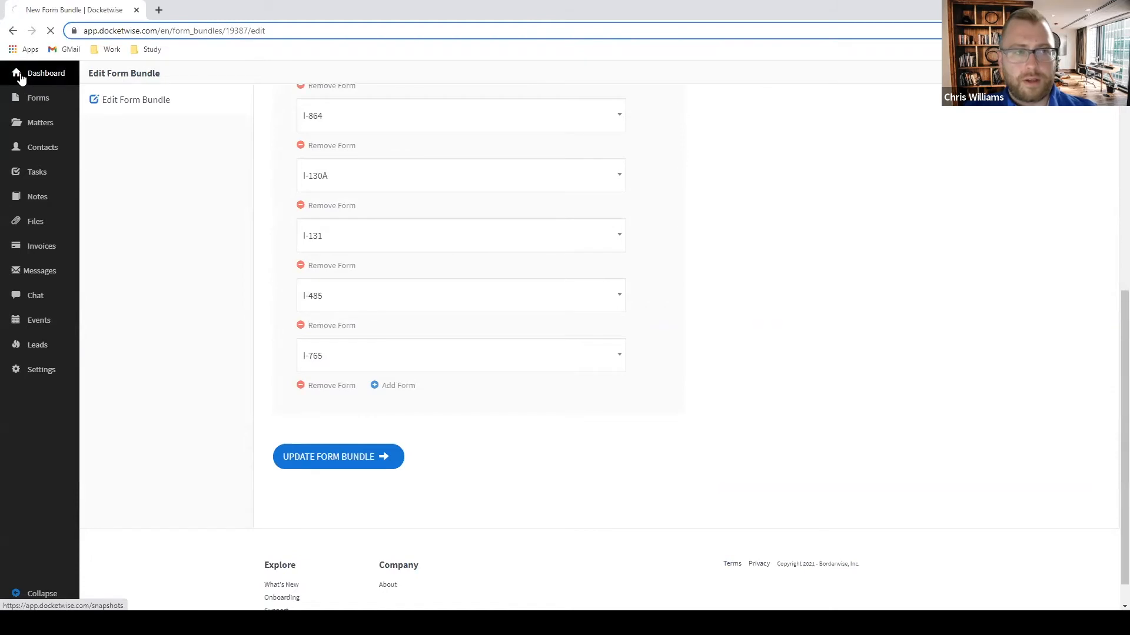
{"action": "left_click", "coordinate": [24, 80]}
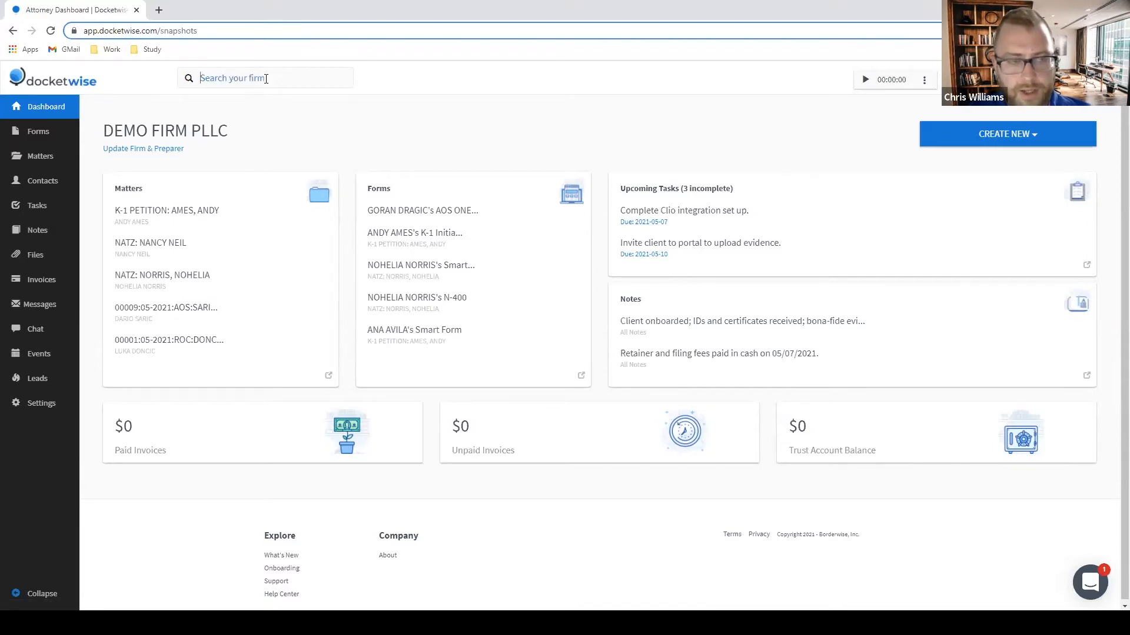
{"action": "type", "text": "ANDY"}
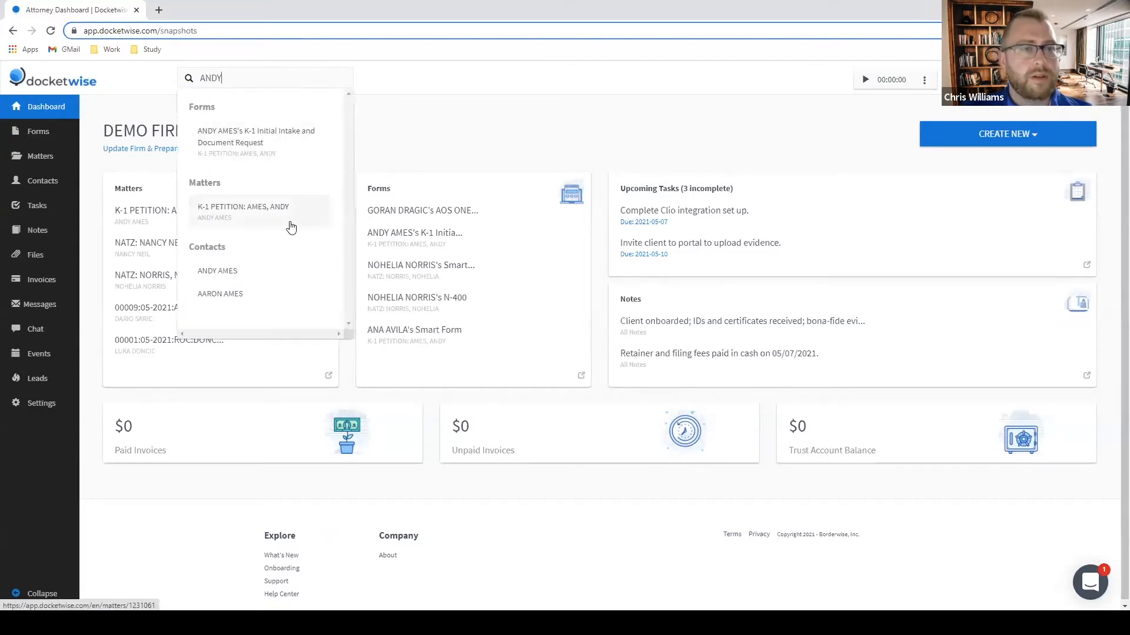
{"action": "left_click", "coordinate": [274, 147]}
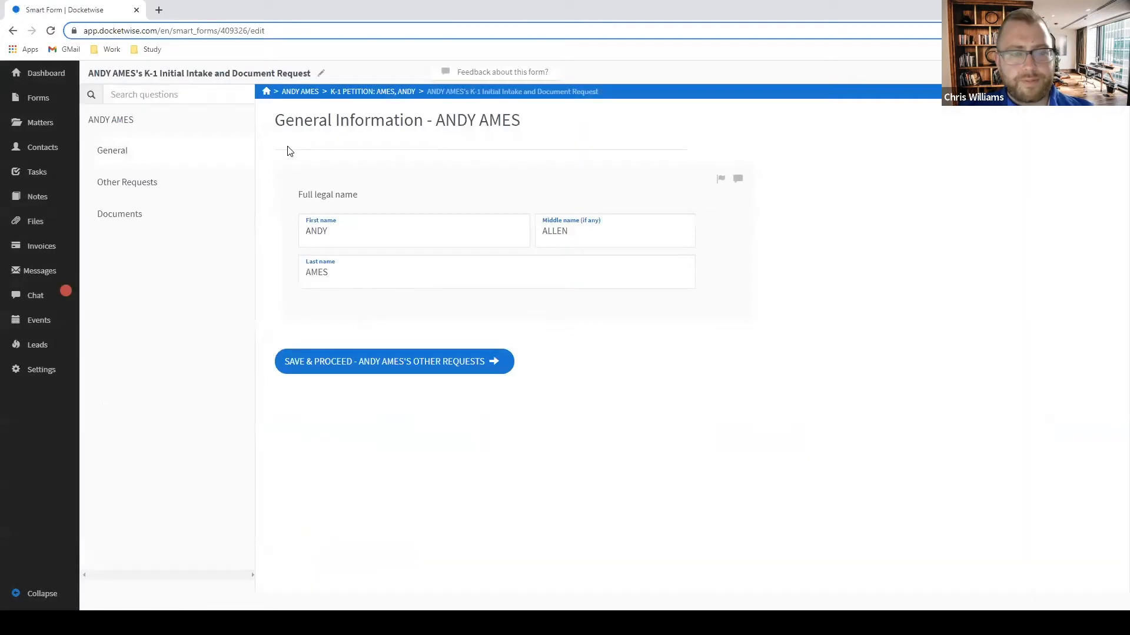
{"action": "left_click", "coordinate": [13, 32]}
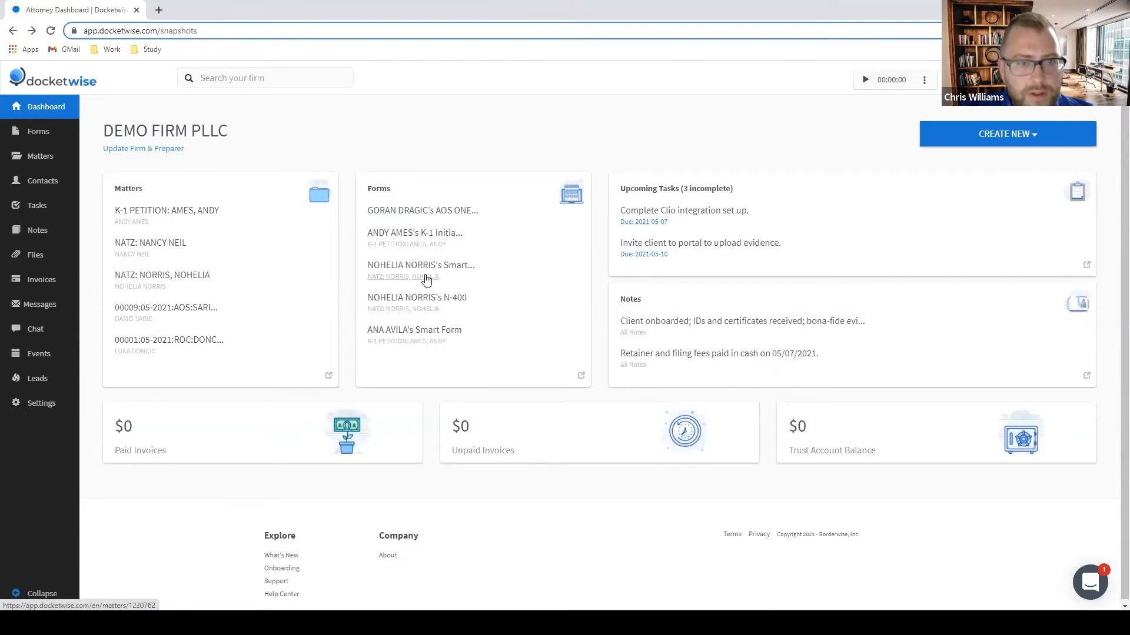
Open the beneficiary's K-1 smart form in a new tab and read through its K-1 classification and Bogota consulate answers.
{"action": "left_click", "coordinate": [412, 337]}
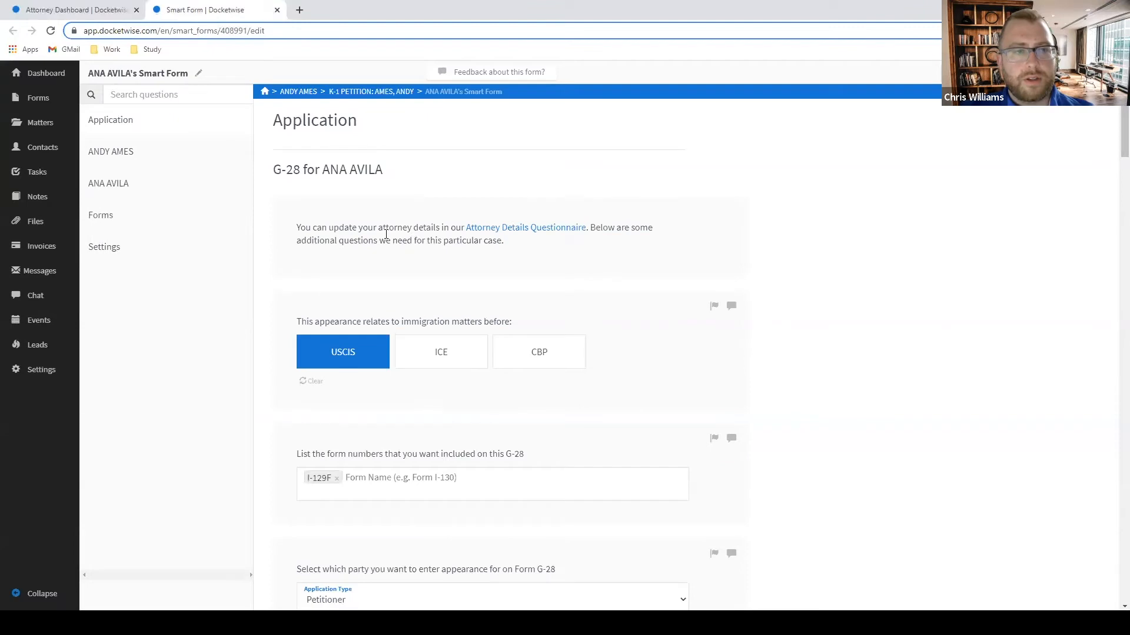
{"action": "scroll", "coordinate": [610, 298], "scroll_direction": "down", "scroll_amount": 12}
{"action": "scroll", "coordinate": [610, 298], "scroll_direction": "down", "scroll_amount": 2}
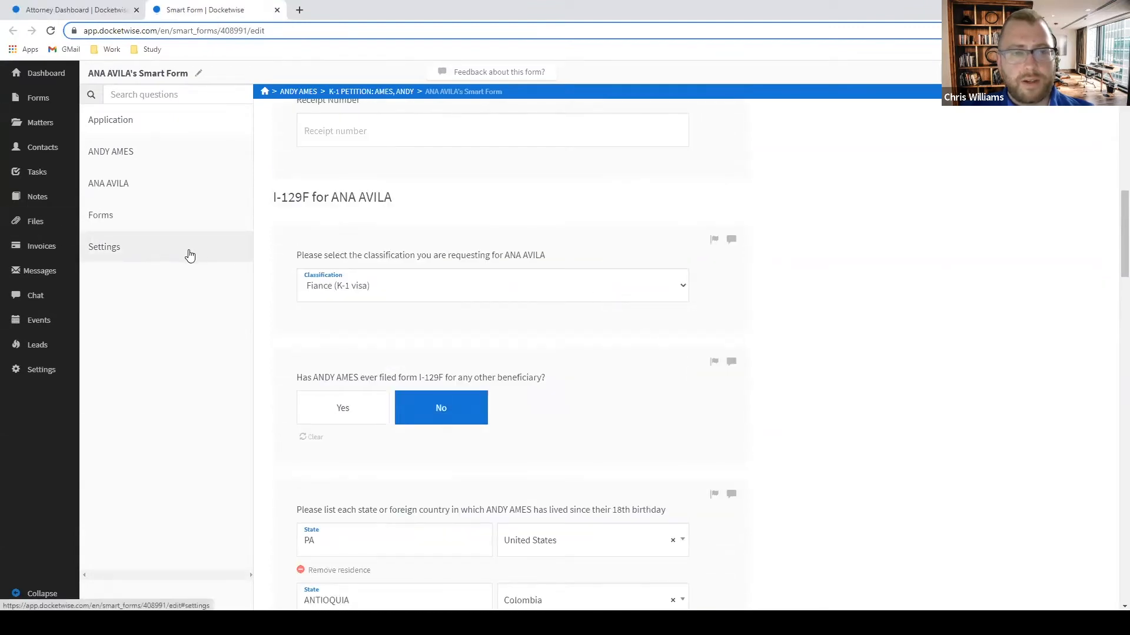
{"action": "scroll", "coordinate": [342, 295], "scroll_direction": "up", "scroll_amount": 7}
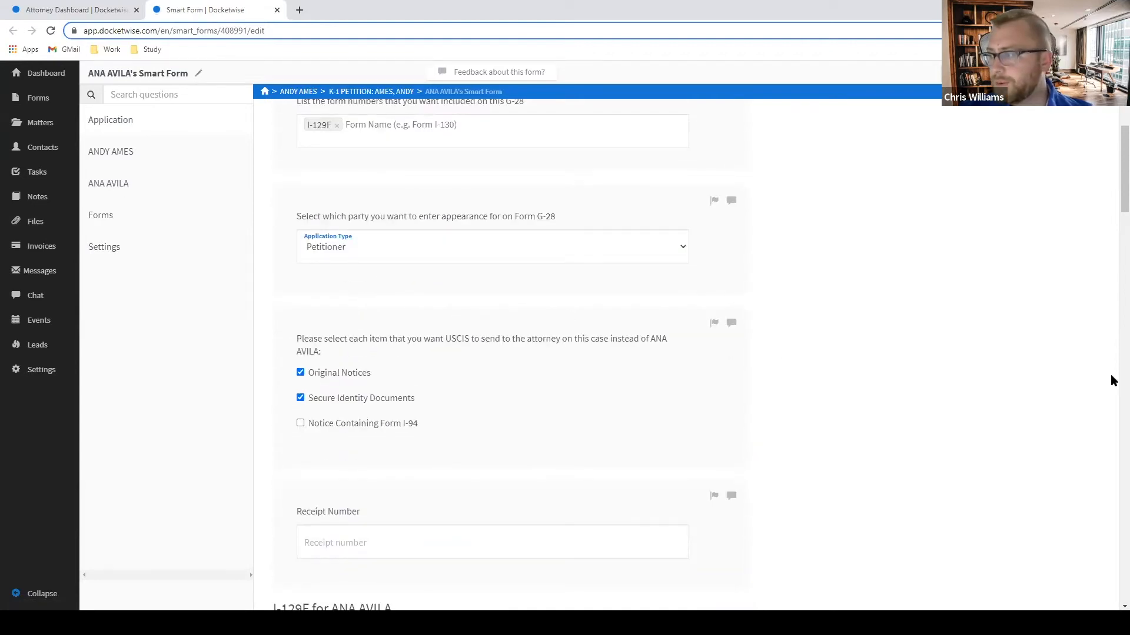
{"action": "scroll", "coordinate": [841, 368], "scroll_direction": "down", "scroll_amount": 9}
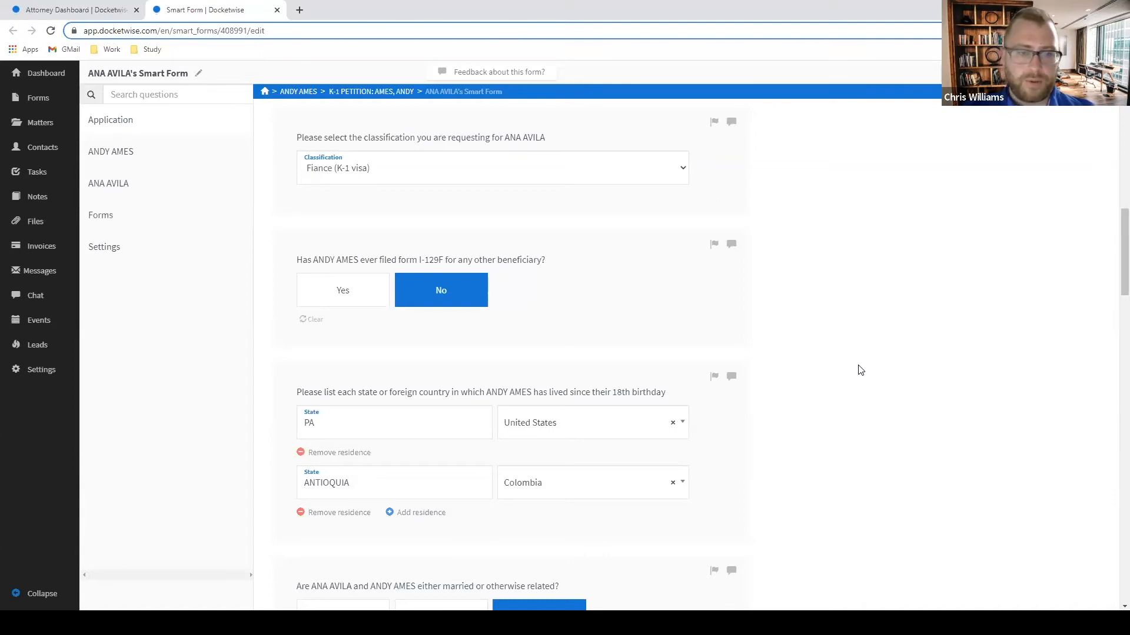
{"action": "scroll", "coordinate": [859, 369], "scroll_direction": "down", "scroll_amount": 1}
{"action": "scroll", "coordinate": [860, 368], "scroll_direction": "up", "scroll_amount": 5}
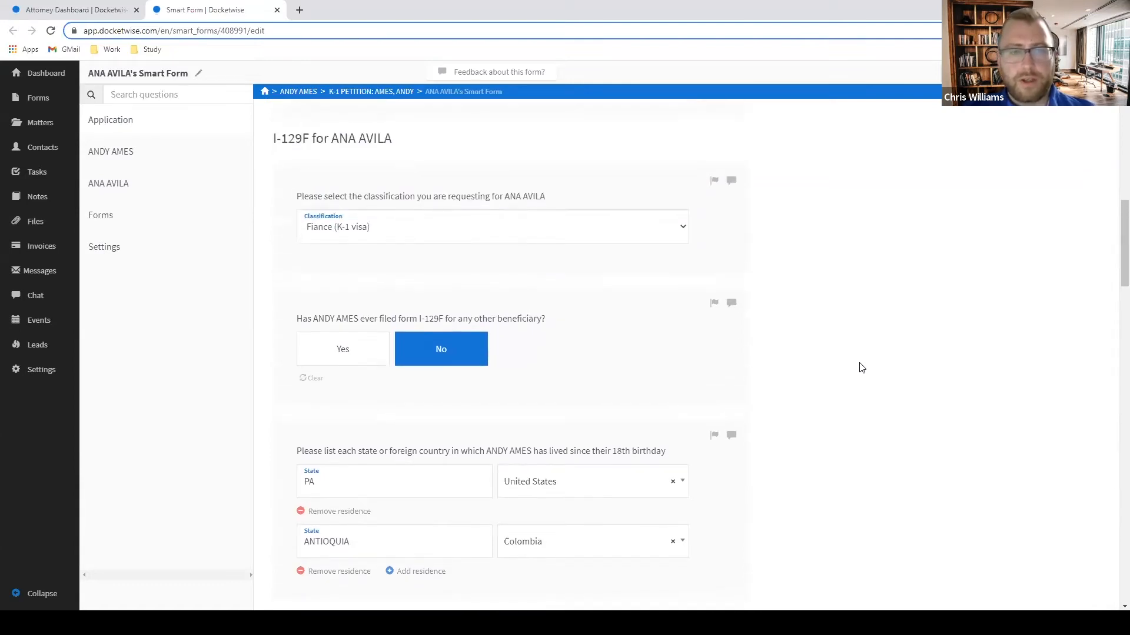
{"action": "scroll", "coordinate": [860, 366], "scroll_direction": "up", "scroll_amount": 5}
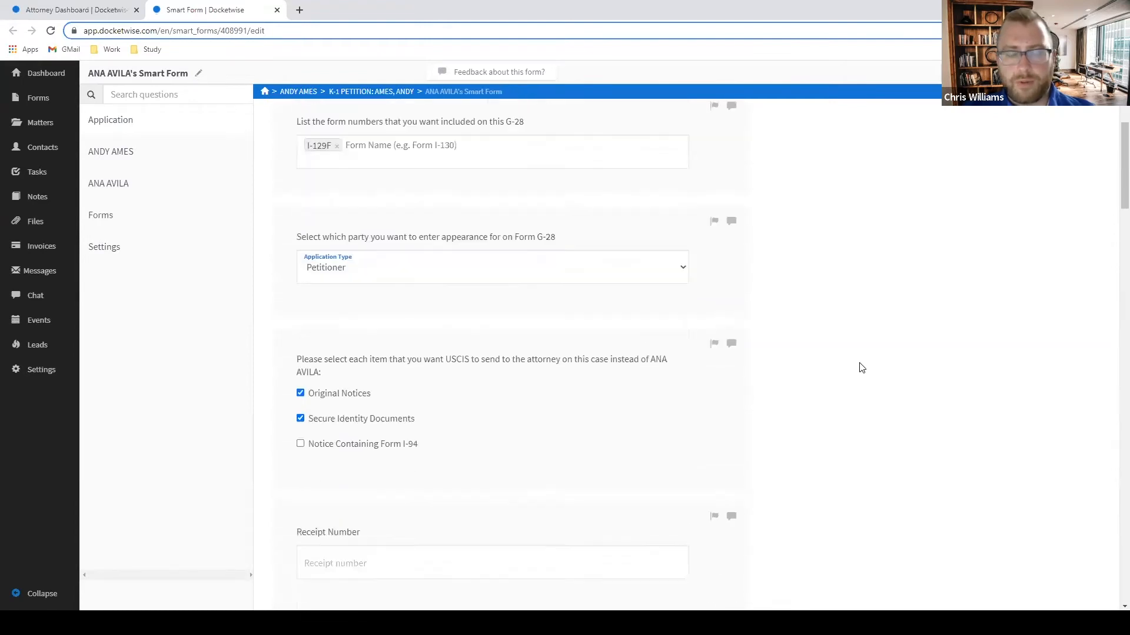
{"action": "scroll", "coordinate": [857, 366], "scroll_direction": "down", "scroll_amount": 5}
{"action": "scroll", "coordinate": [852, 252], "scroll_direction": "down", "scroll_amount": 3}
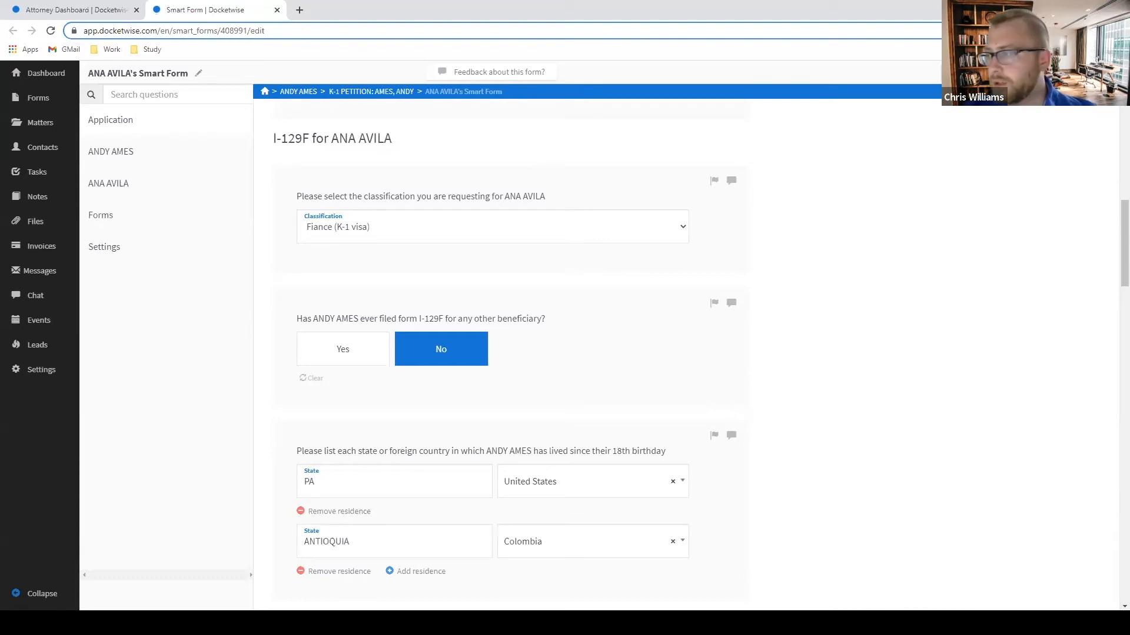
{"action": "scroll", "coordinate": [1112, 343], "scroll_direction": "down", "scroll_amount": 8}
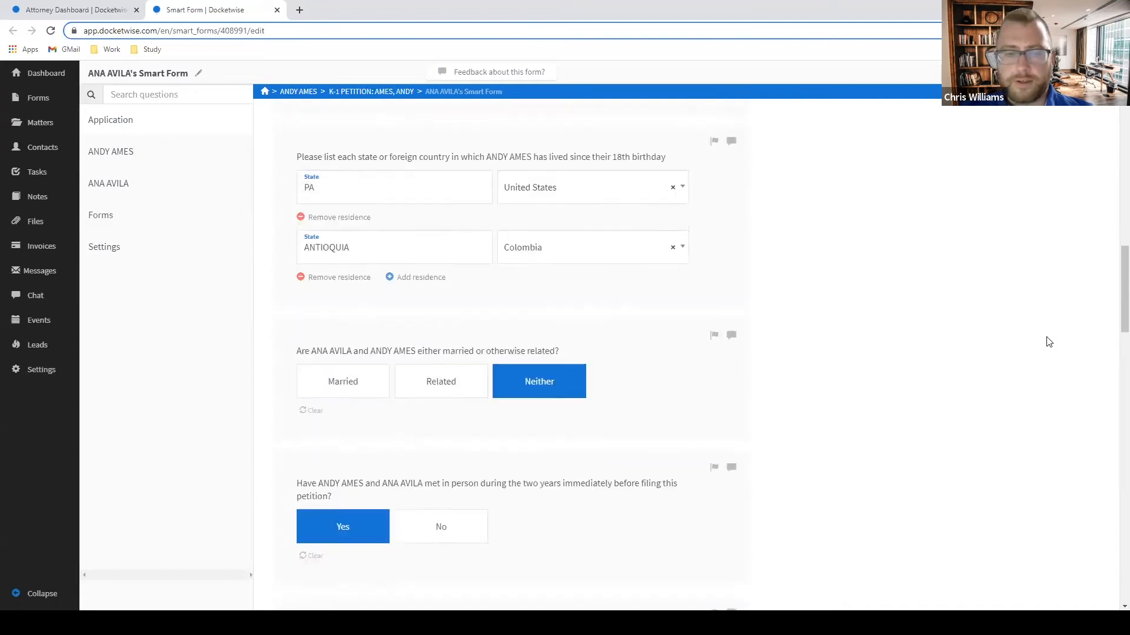
{"action": "scroll", "coordinate": [970, 350], "scroll_direction": "up", "scroll_amount": 4}
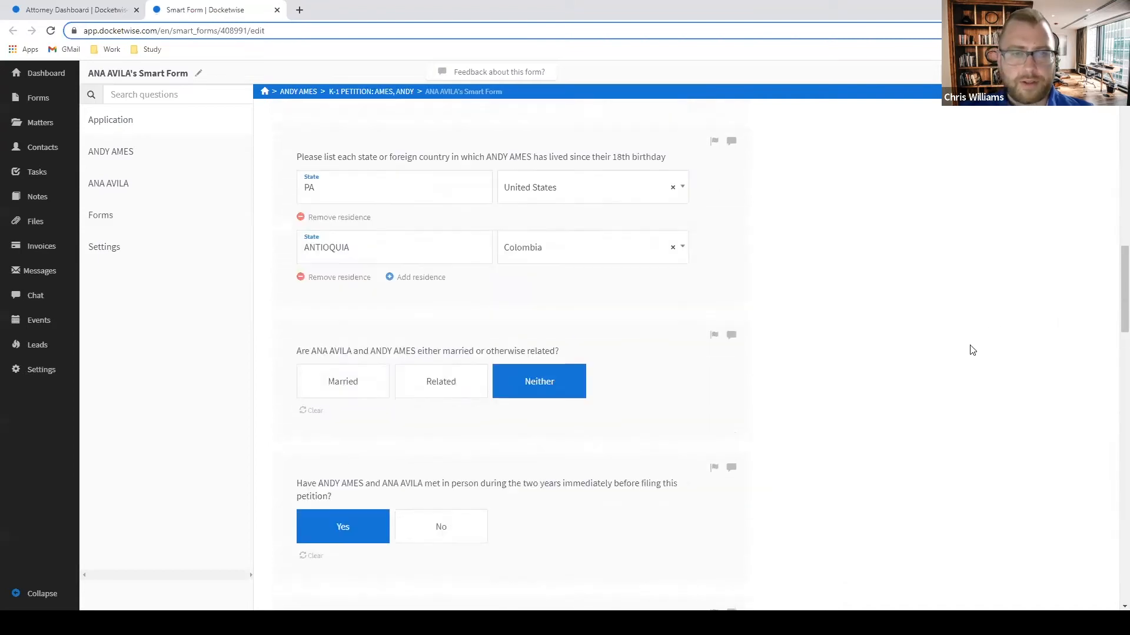
{"action": "scroll", "coordinate": [596, 307], "scroll_direction": "down", "scroll_amount": 6}
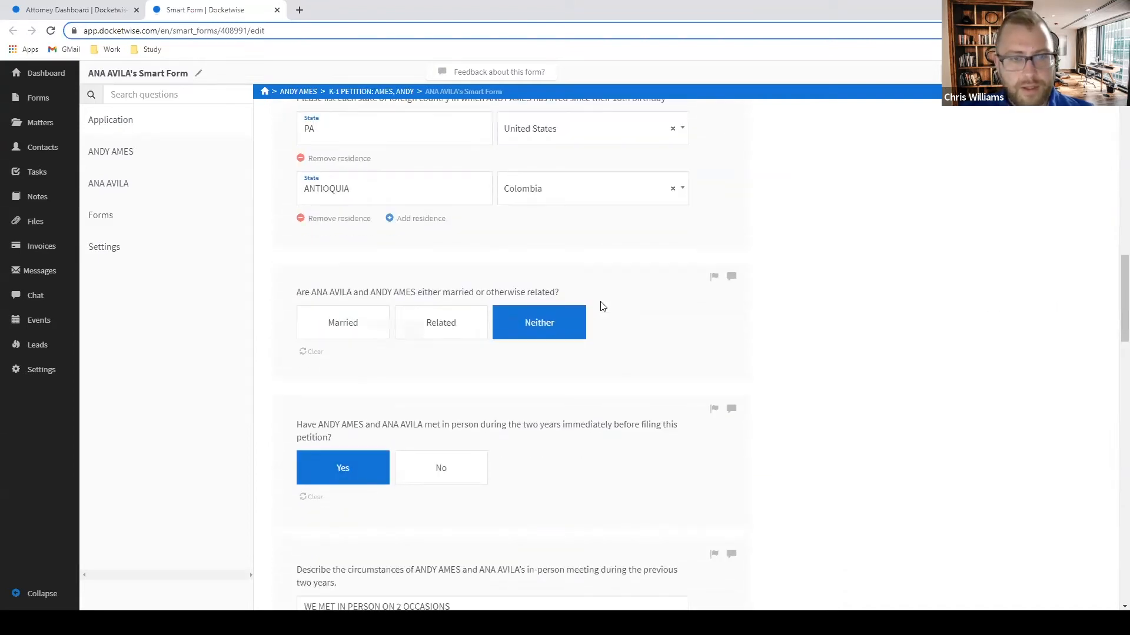
{"action": "scroll", "coordinate": [598, 306], "scroll_direction": "down", "scroll_amount": 1}
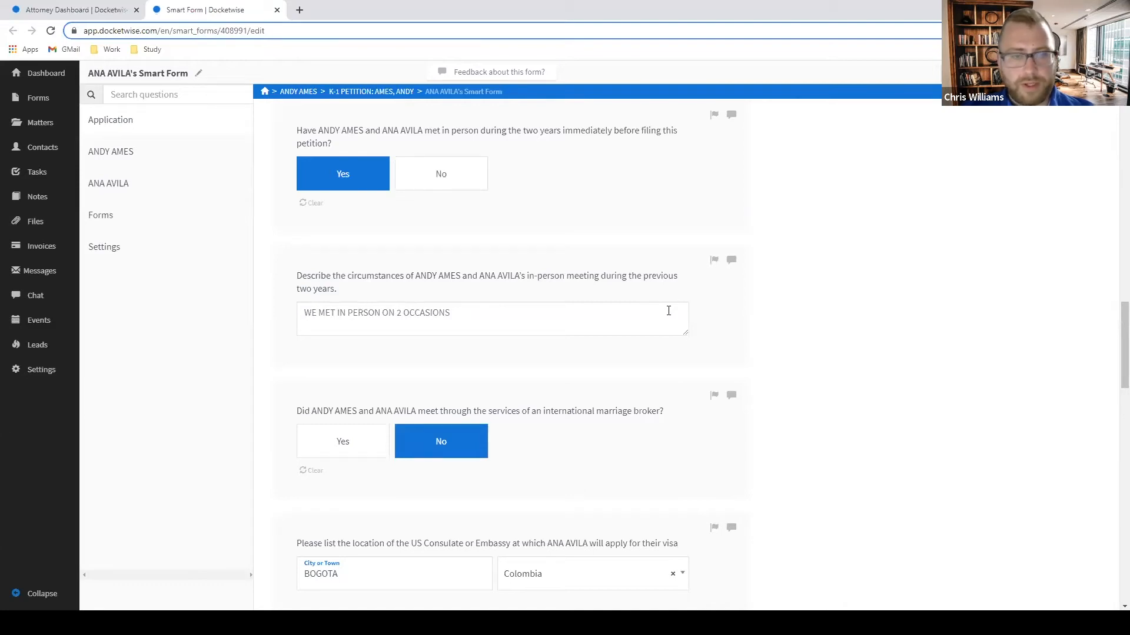
Flag the in-person meeting circumstances question and open a comment box beside it.
{"action": "left_click", "coordinate": [712, 264]}
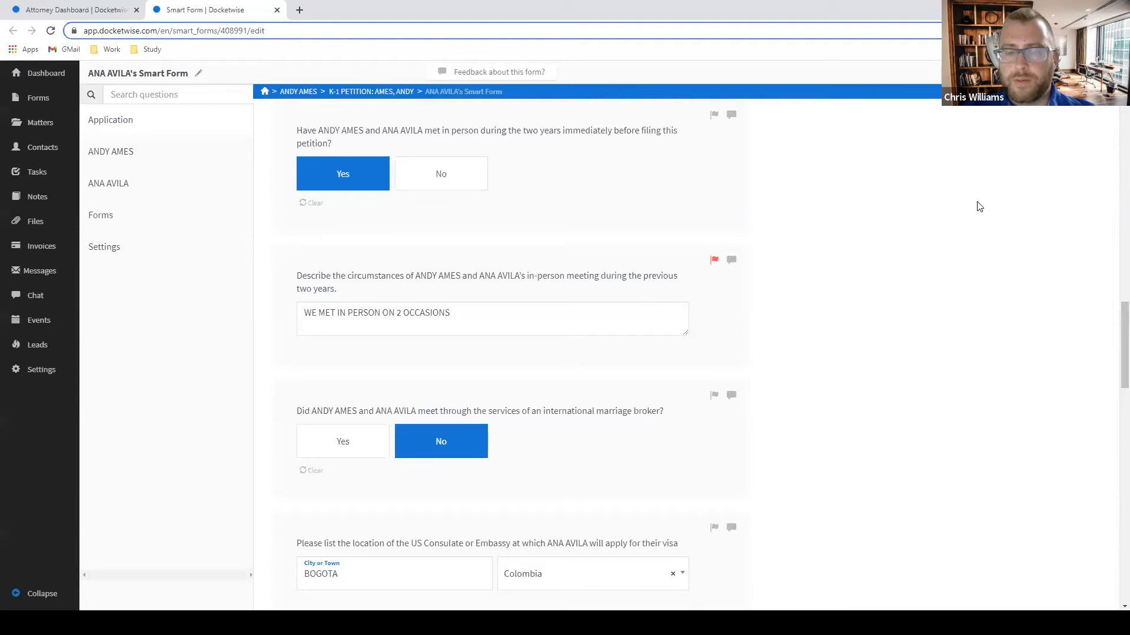
{"action": "left_click", "coordinate": [714, 261]}
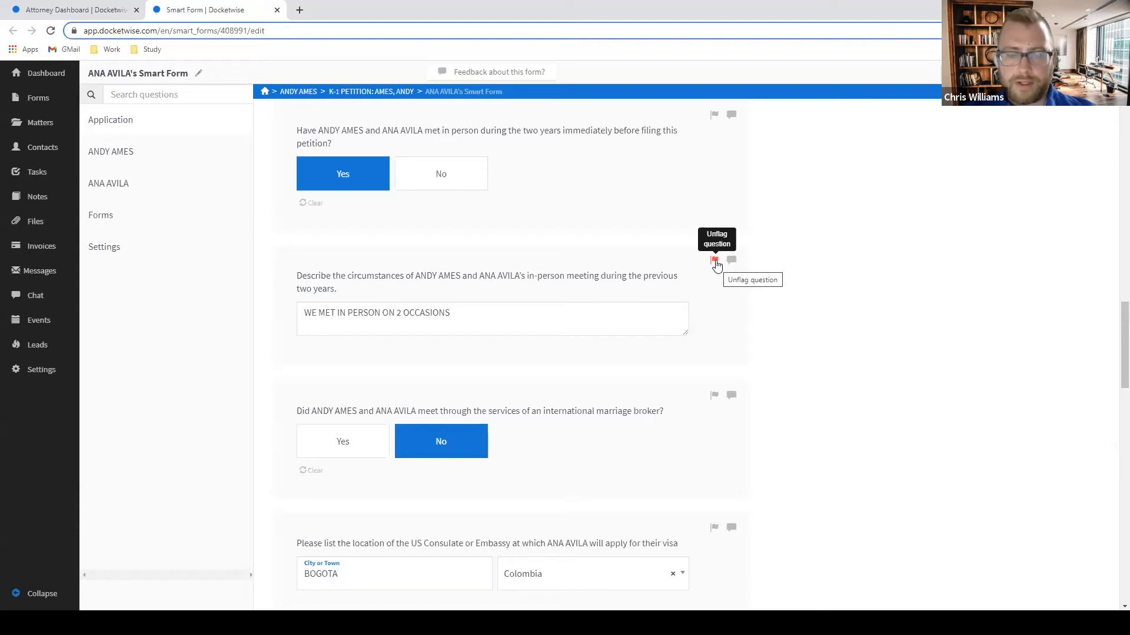
{"action": "left_click", "coordinate": [731, 259]}
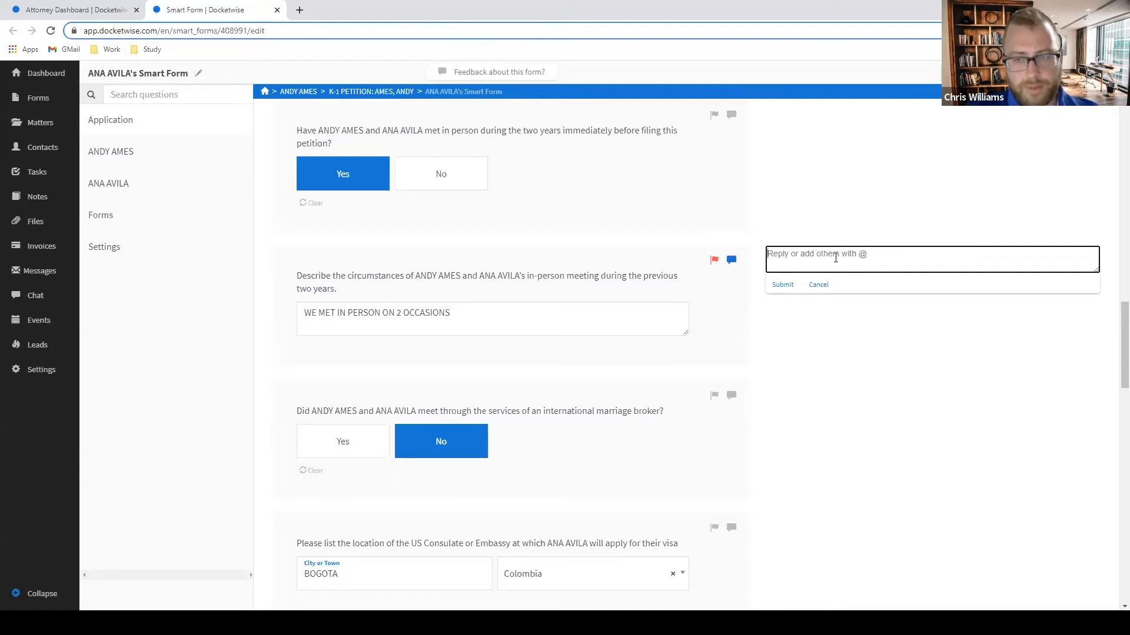
{"action": "type", "text": "@AMT"}
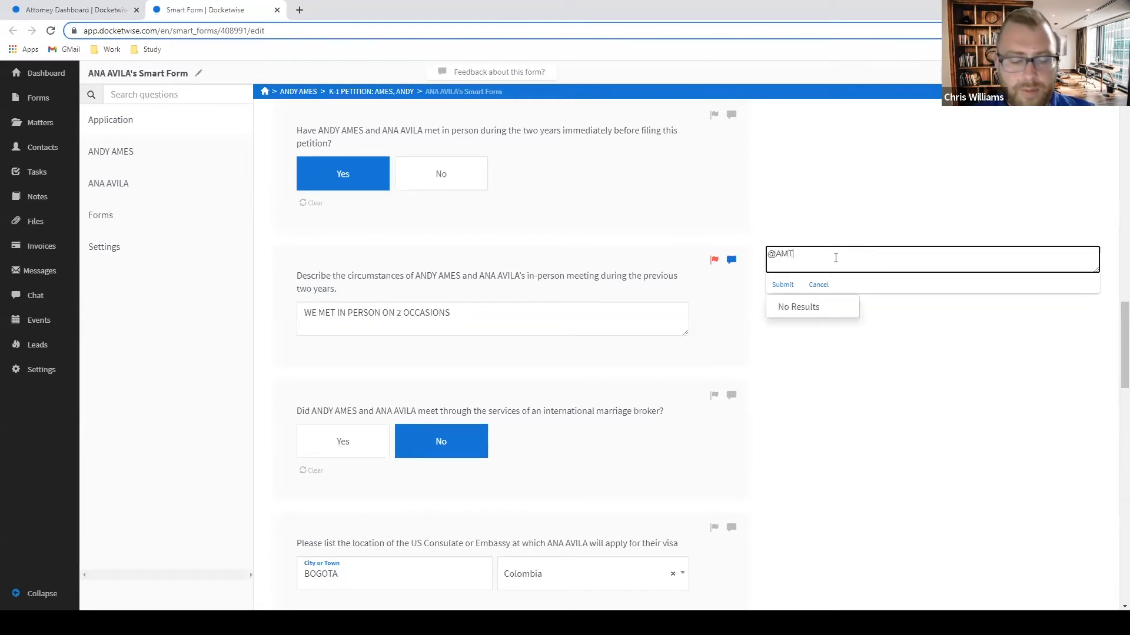
{"action": "key", "text": "BackSpace"}
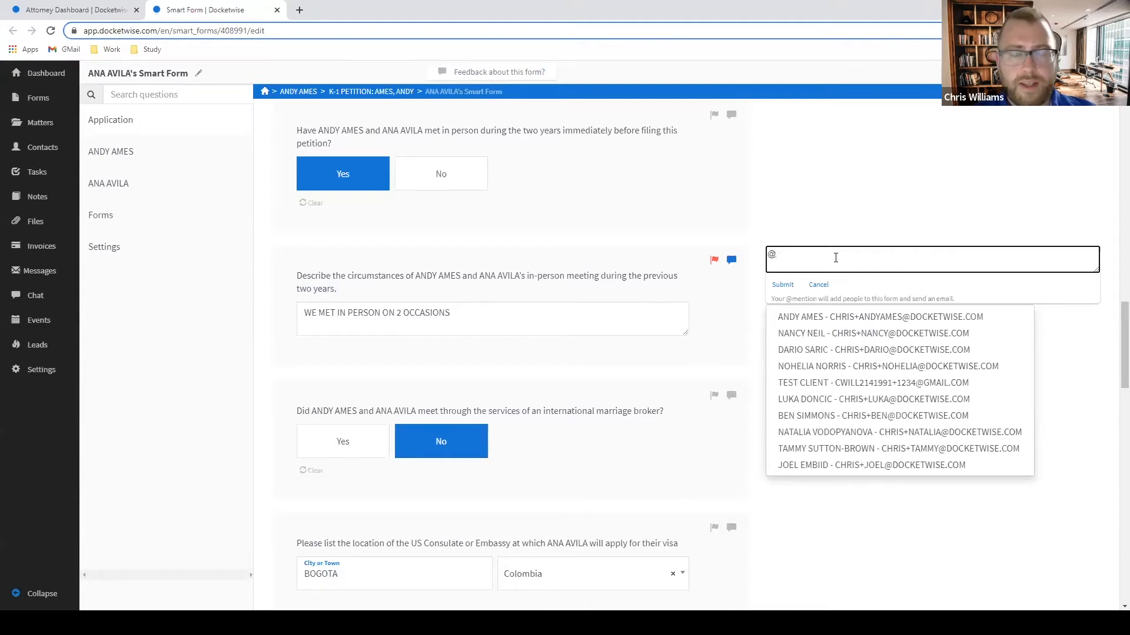
{"action": "left_click", "coordinate": [814, 320]}
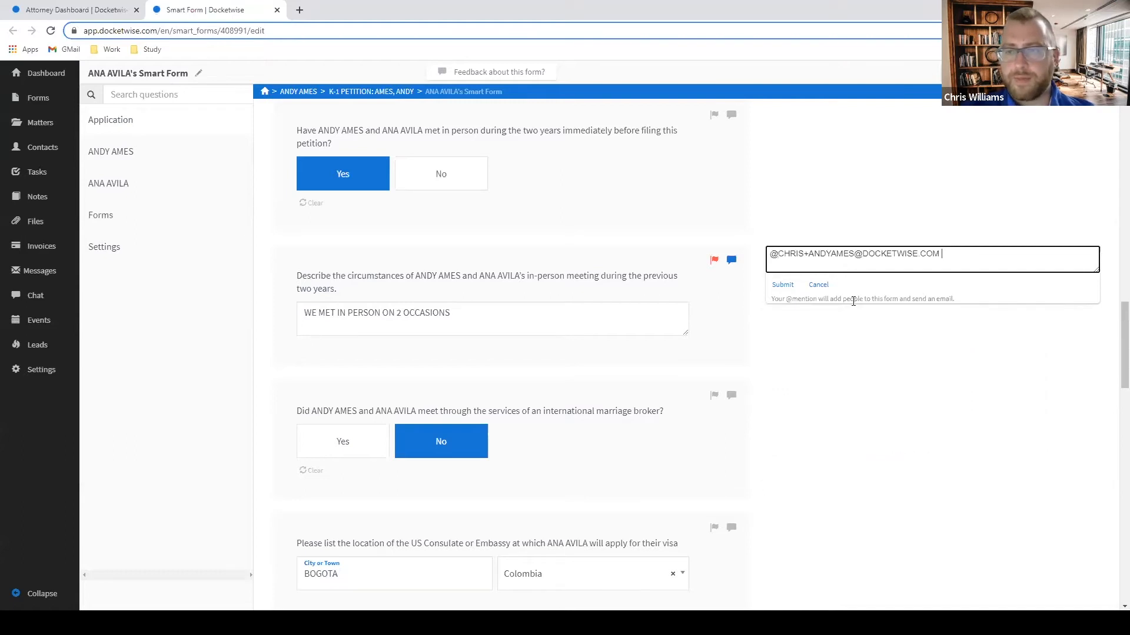
{"action": "type", "text": "PLEASE"}
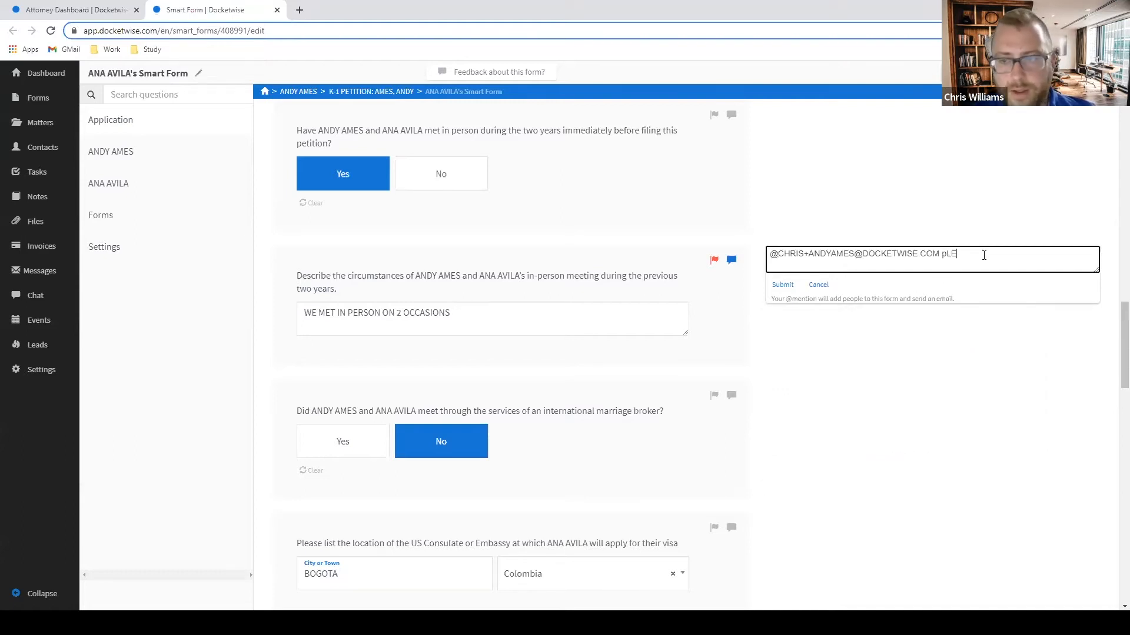
{"action": "key", "text": "BackSpace"}
{"action": "key", "text": "BackSpace"}
{"action": "key", "text": "BackSpace"}
{"action": "key", "text": "BackSpace"}
{"action": "key", "text": "BackSpace"}
{"action": "key", "text": "BackSpace"}
{"action": "type", "text": "PLEASE FILL OUT THE "}
{"action": "type", "text": "SECTION COMP"}
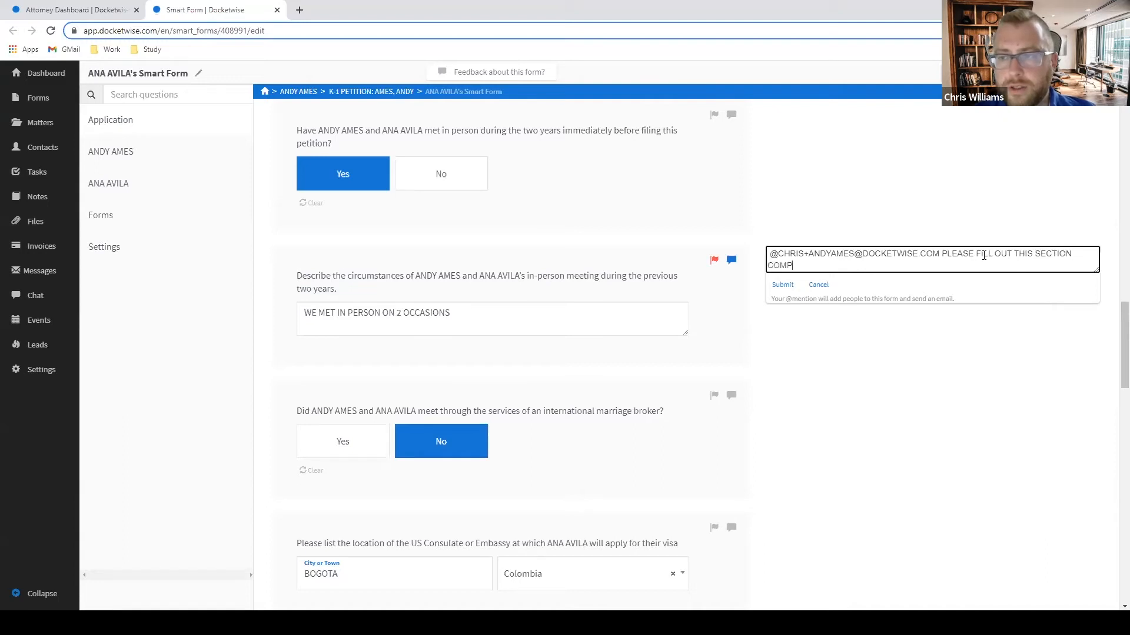
{"action": "type", "text": "LETEL"}
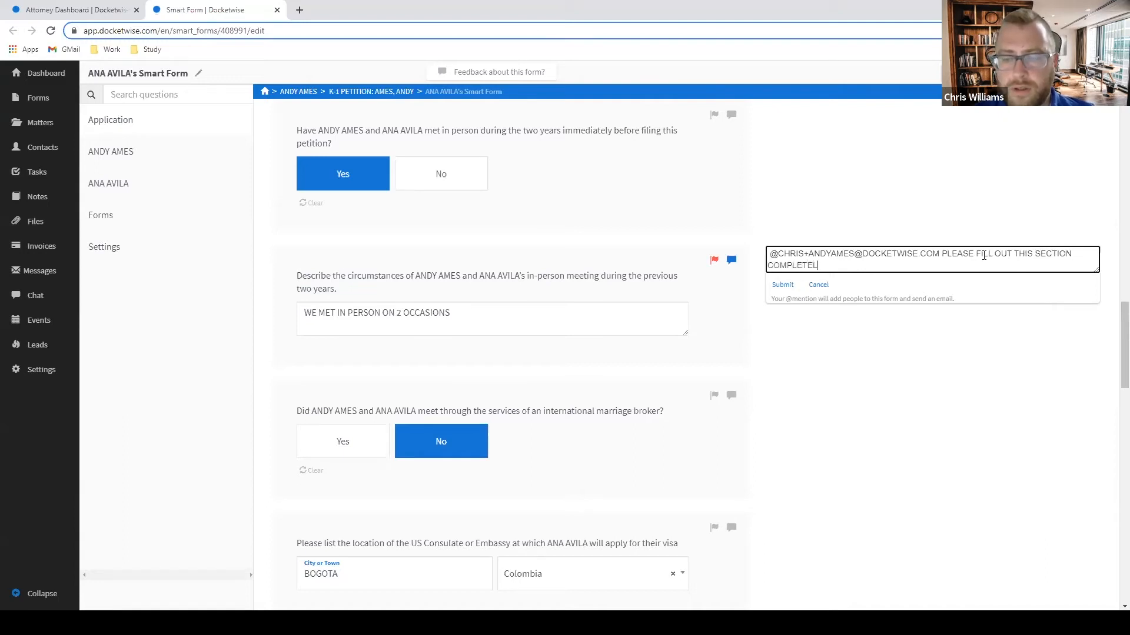
{"action": "type", "text": "Y AS WELL AS"}
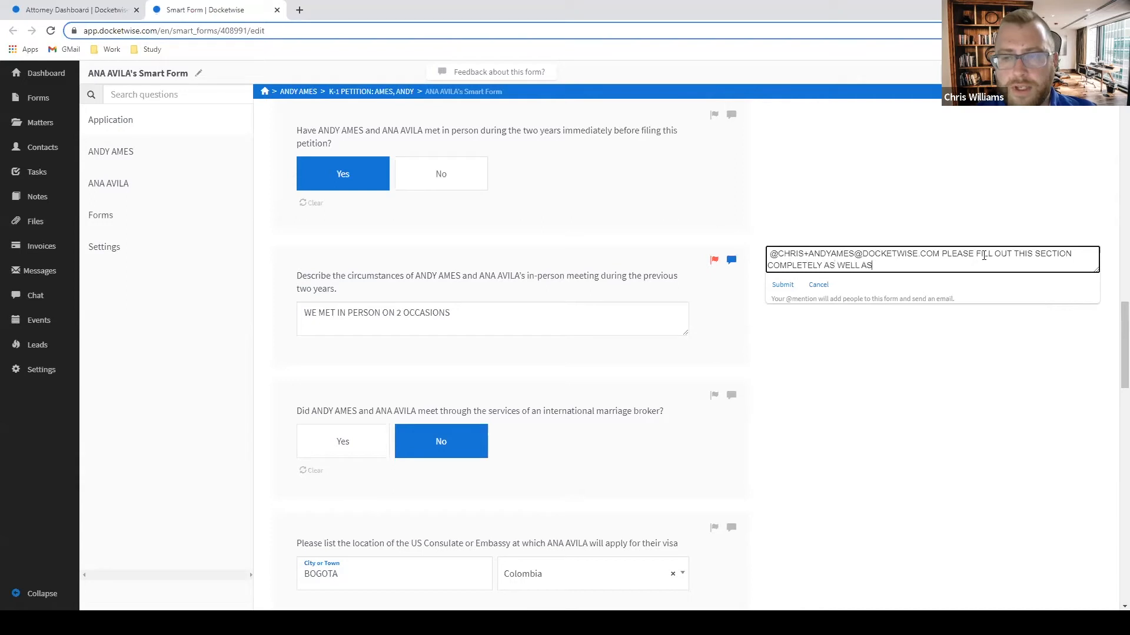
{"action": "type", "text": " MENTION SP"}
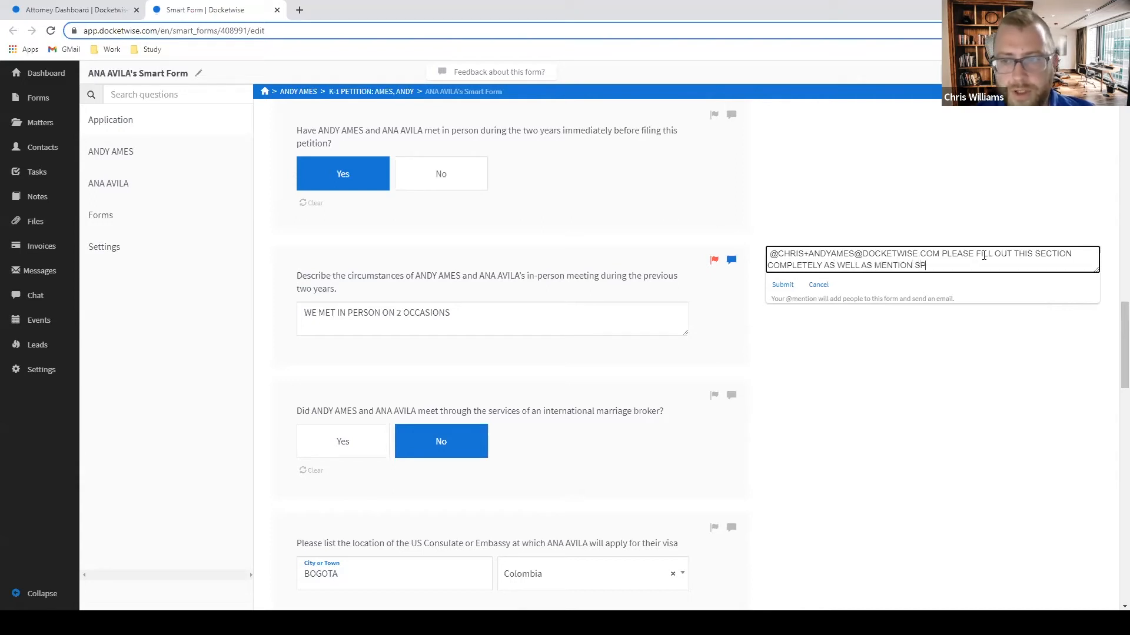
{"action": "type", "text": "ECIFIC DAT"}
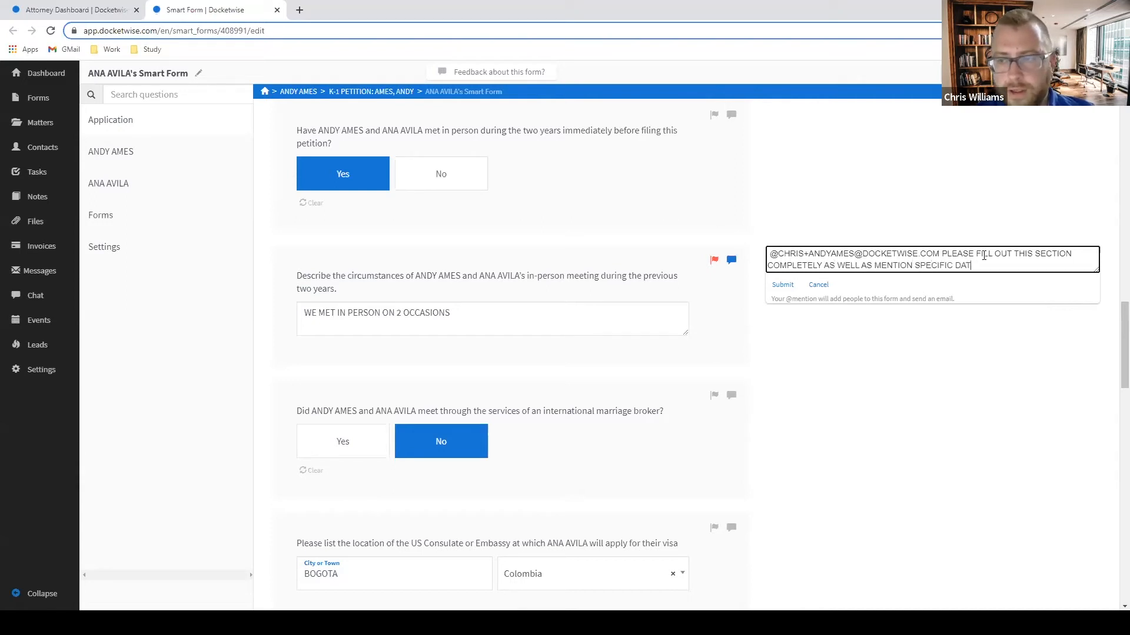
{"action": "type", "text": "ES PF"}
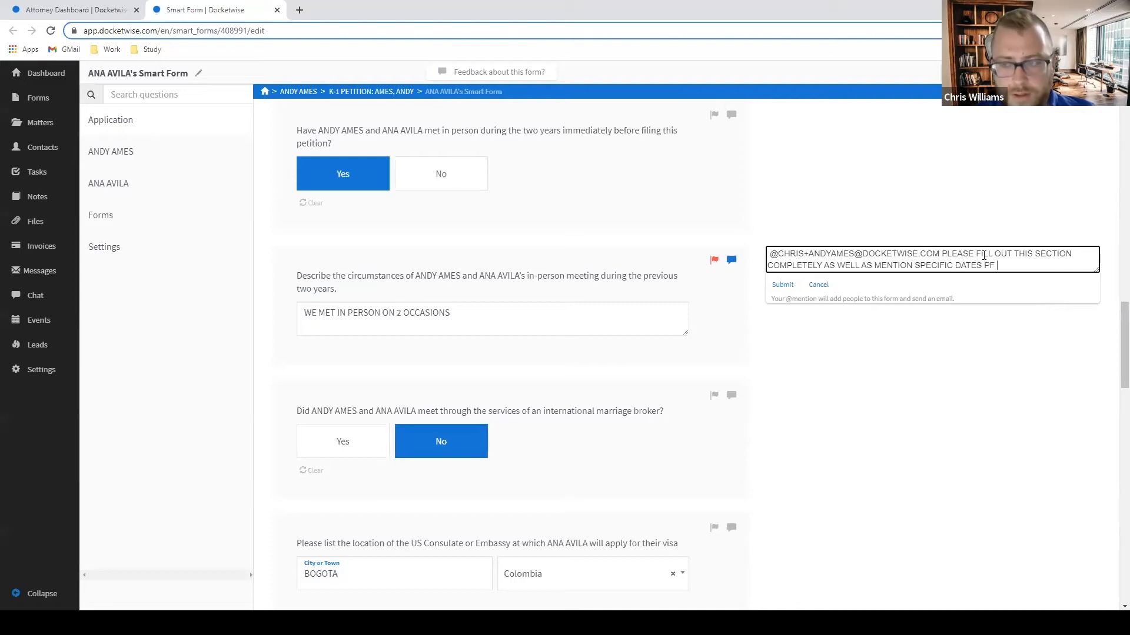
{"action": "key", "text": "BackSpace"}
{"action": "key", "text": "BackSpace"}
{"action": "key", "text": "BackSpace"}
{"action": "type", "text": "OD MEETINGS"}
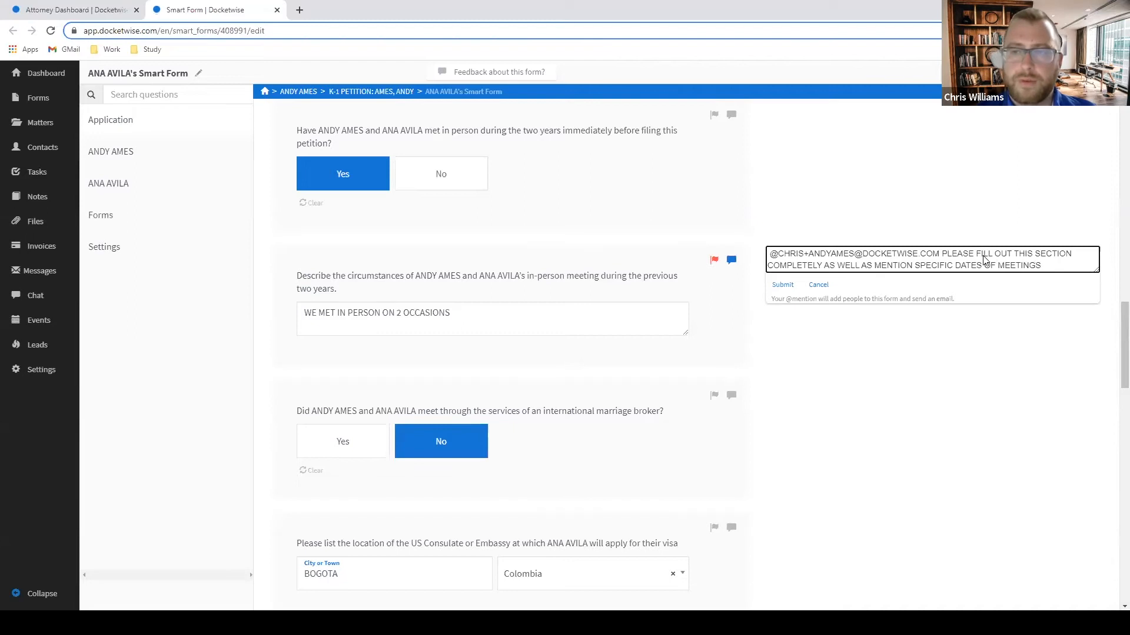
{"action": "key", "text": "Return"}
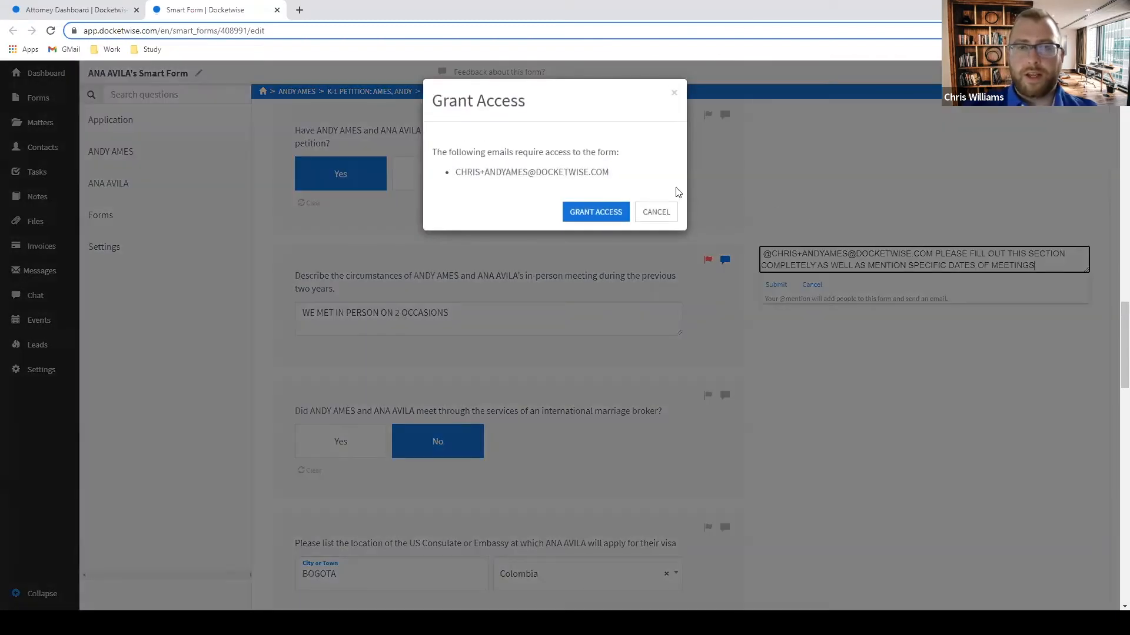
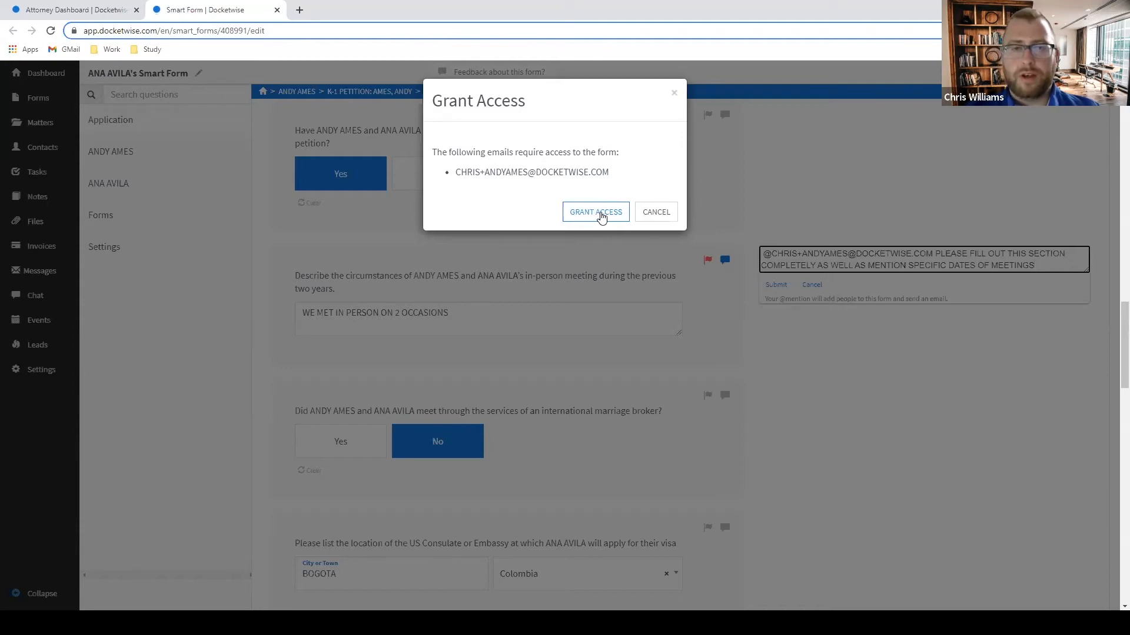
Grant the mentioned contact form access so the in-person meeting comment posts.
{"action": "left_click", "coordinate": [596, 213]}
Expand the petitioner's sidebar section and review his General Information physical and previous addresses.
{"action": "scroll", "coordinate": [954, 274], "scroll_direction": "down", "scroll_amount": 3}
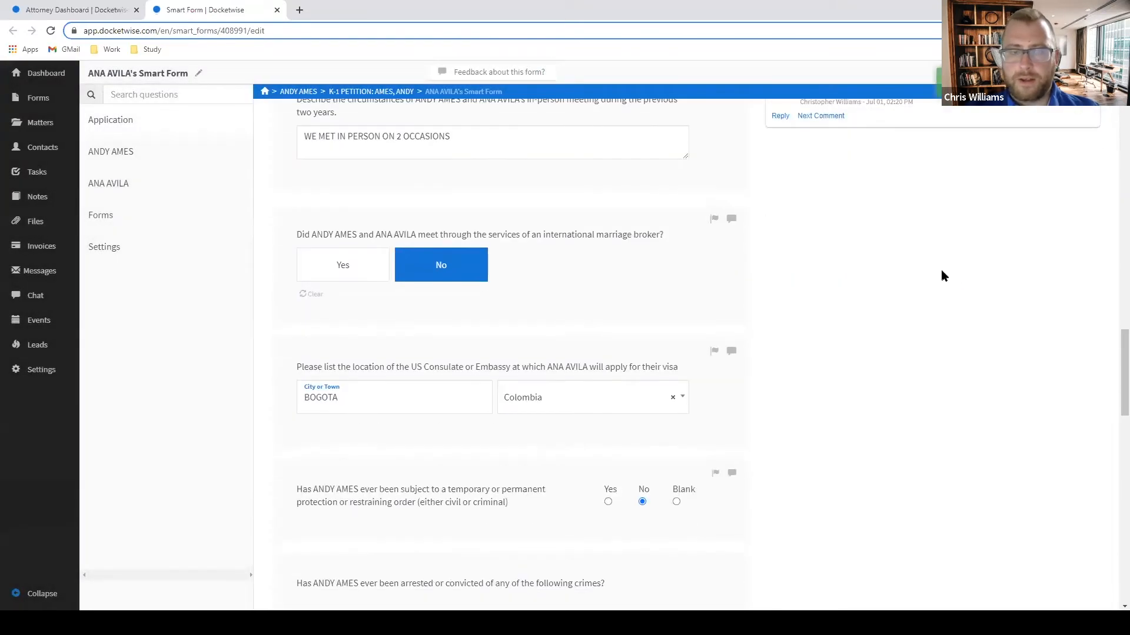
{"action": "scroll", "coordinate": [941, 272], "scroll_direction": "up", "scroll_amount": 3}
{"action": "scroll", "coordinate": [921, 265], "scroll_direction": "down", "scroll_amount": 2}
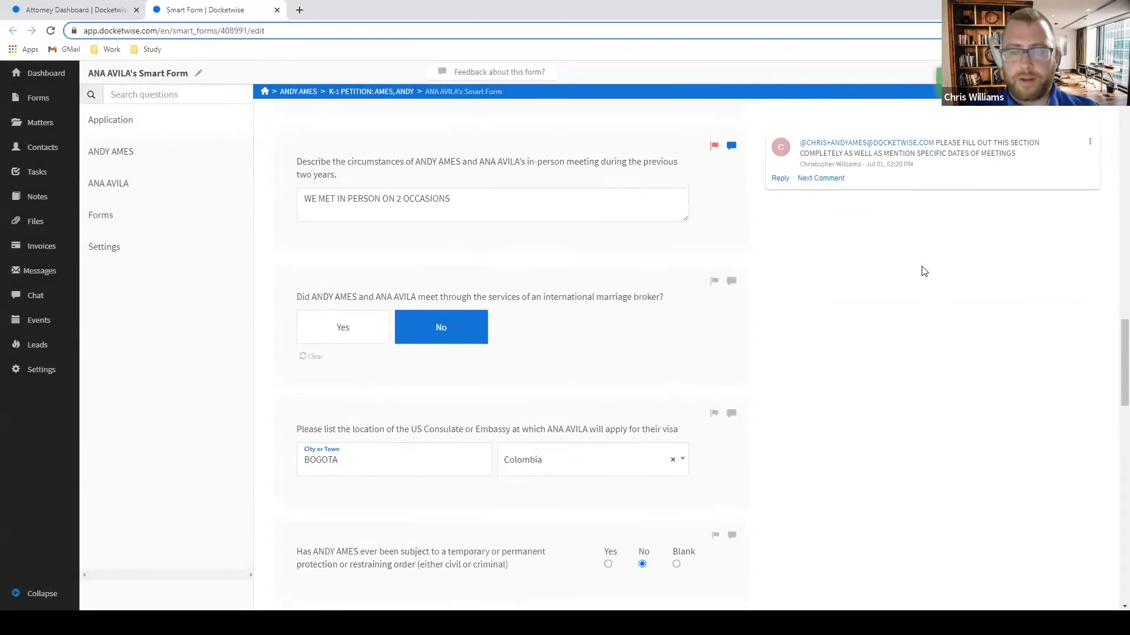
{"action": "scroll", "coordinate": [923, 271], "scroll_direction": "up", "scroll_amount": 3}
{"action": "scroll", "coordinate": [968, 280], "scroll_direction": "down", "scroll_amount": 2}
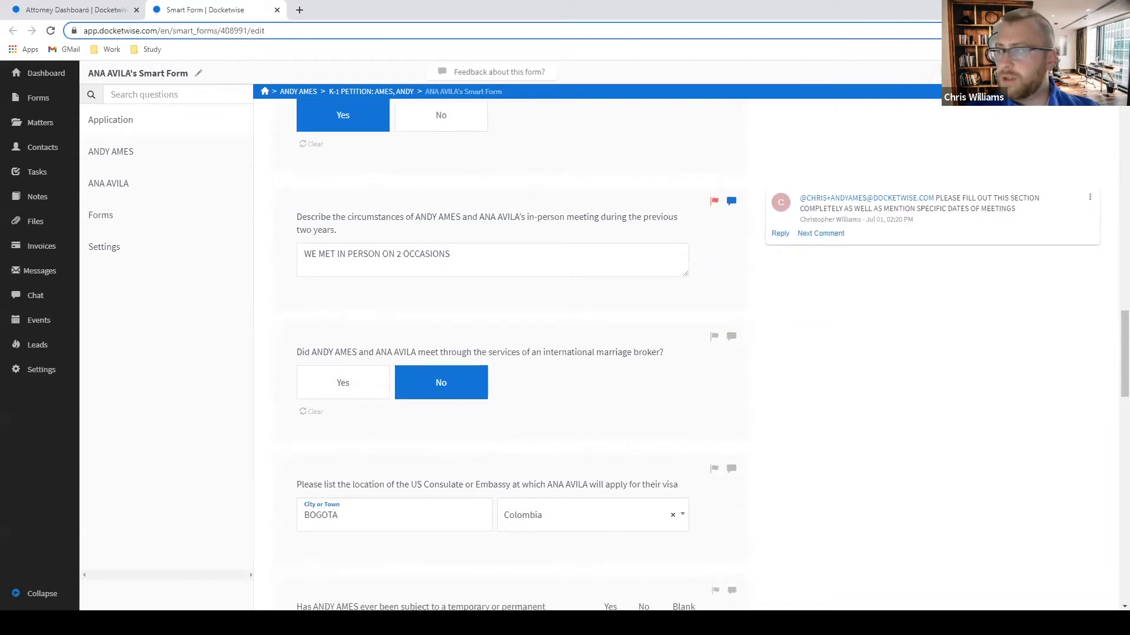
{"action": "scroll", "coordinate": [750, 334], "scroll_direction": "down", "scroll_amount": 9}
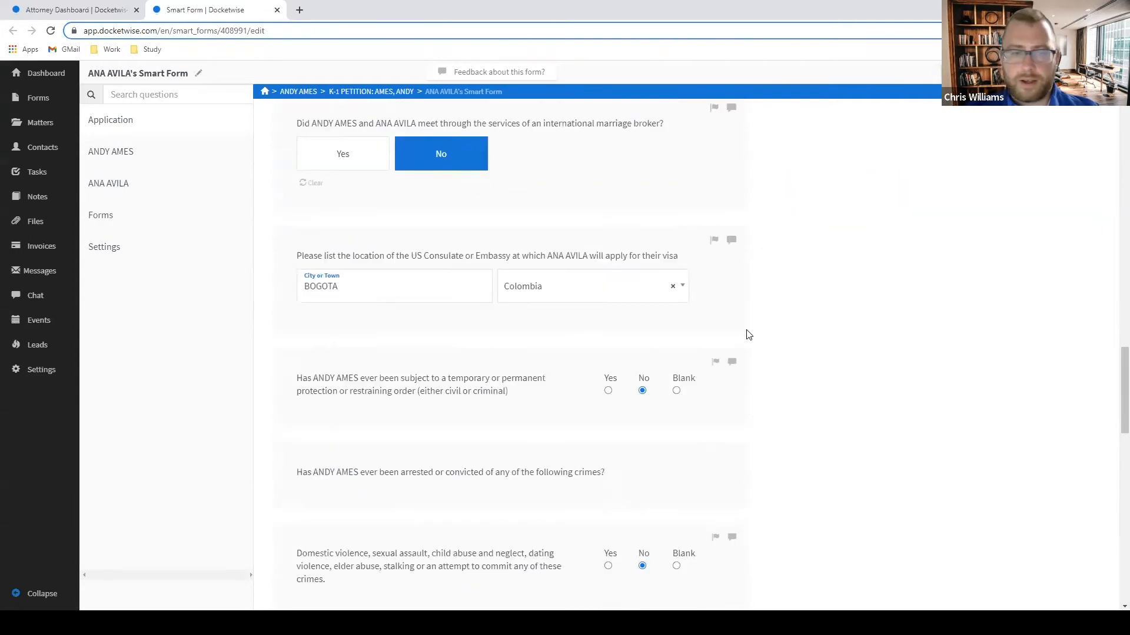
{"action": "scroll", "coordinate": [754, 333], "scroll_direction": "down", "scroll_amount": 13}
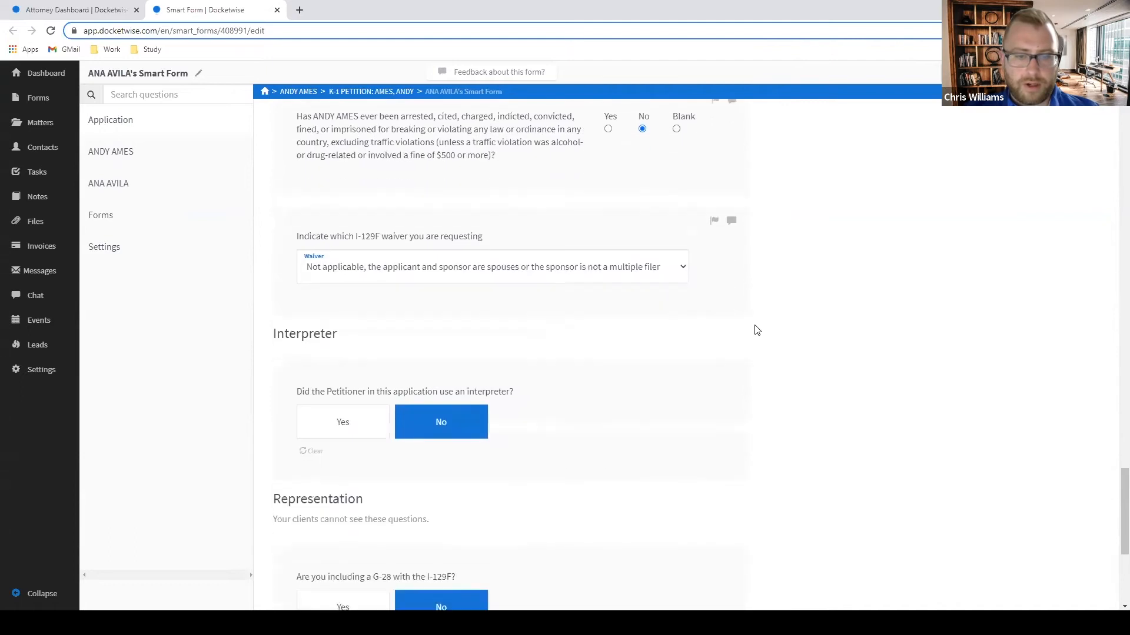
{"action": "scroll", "coordinate": [759, 327], "scroll_direction": "up", "scroll_amount": 15}
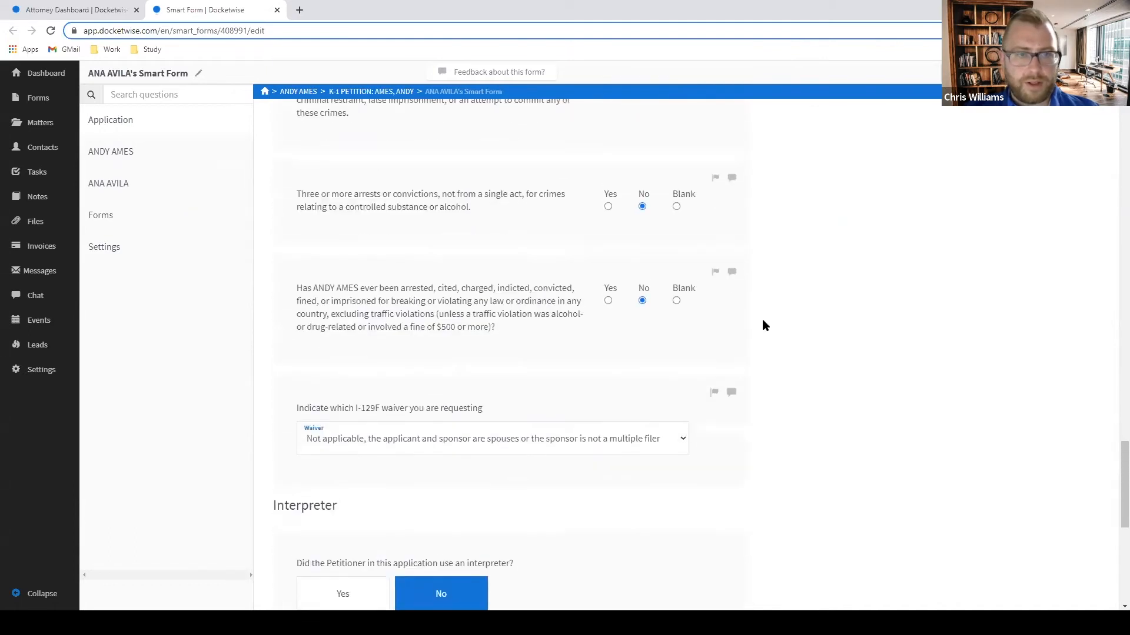
{"action": "scroll", "coordinate": [763, 322], "scroll_direction": "up", "scroll_amount": 1}
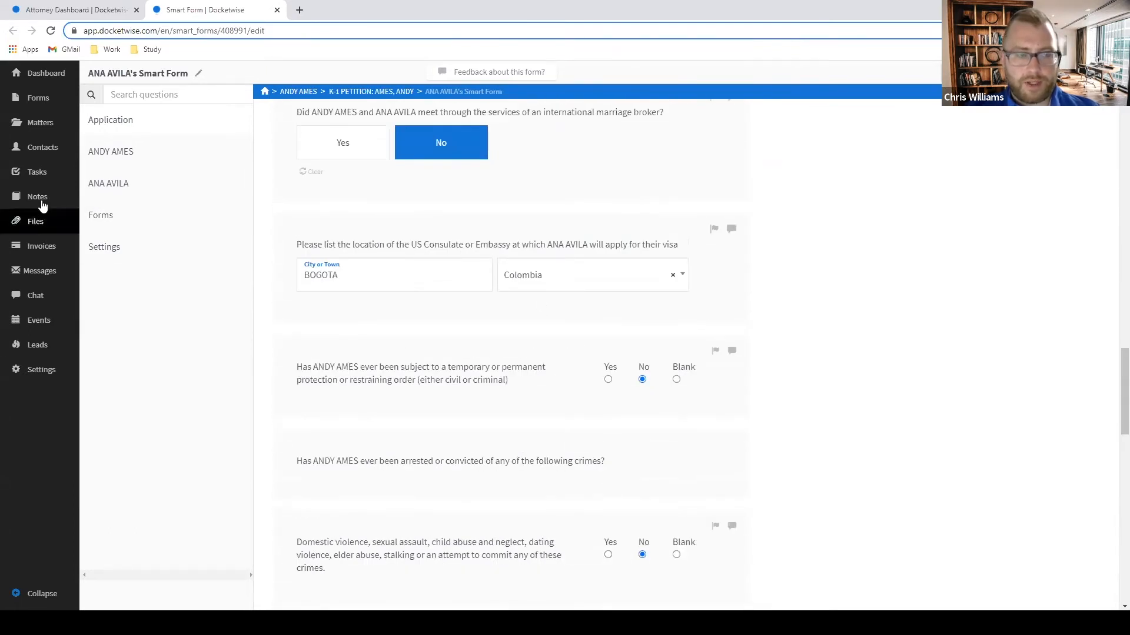
{"action": "left_click", "coordinate": [185, 153]}
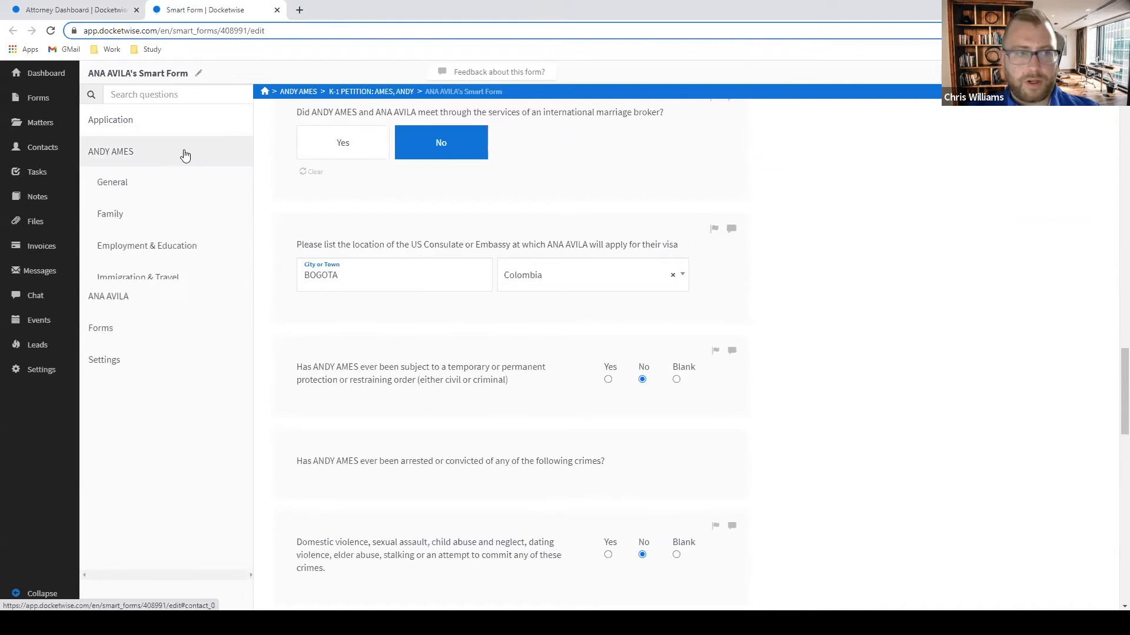
{"action": "left_click", "coordinate": [143, 190]}
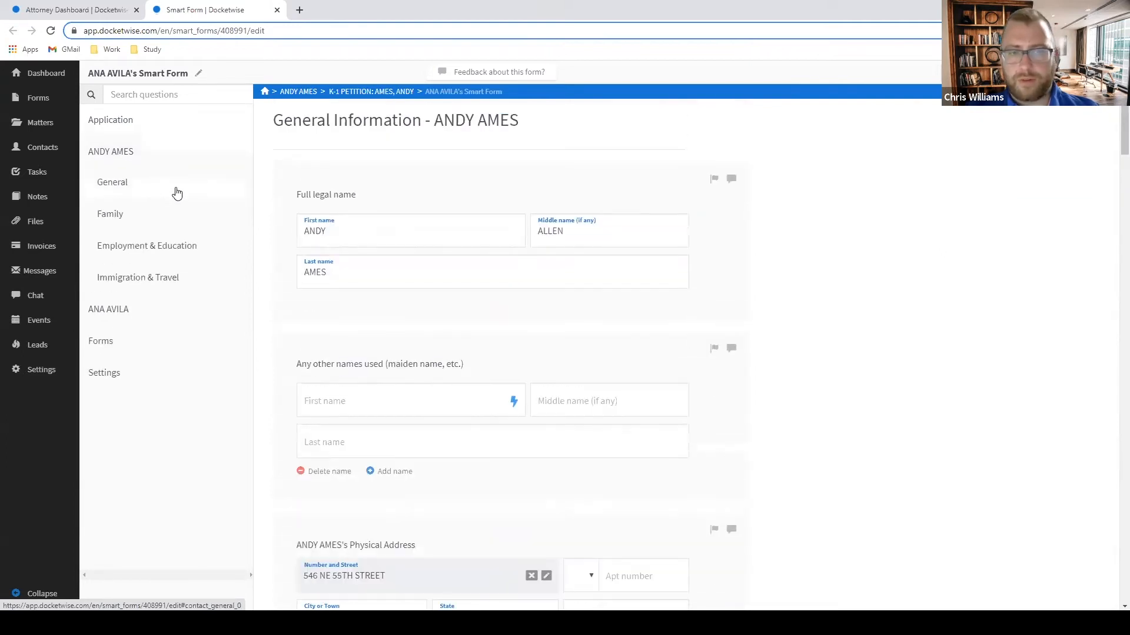
{"action": "scroll", "coordinate": [731, 272], "scroll_direction": "down", "scroll_amount": 3}
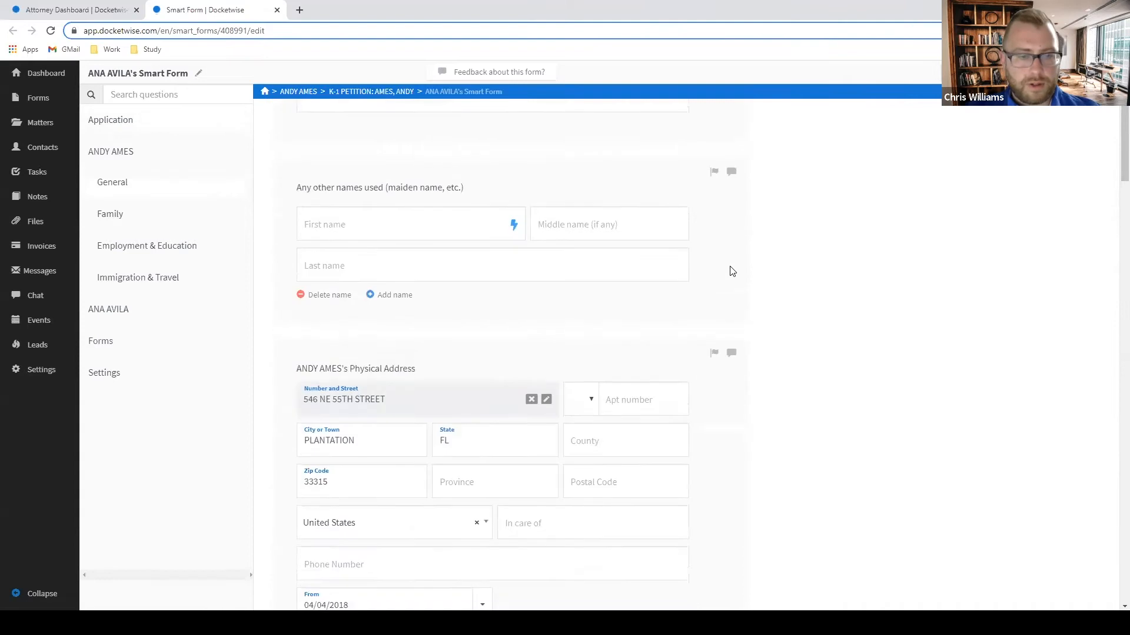
{"action": "scroll", "coordinate": [743, 272], "scroll_direction": "down", "scroll_amount": 3}
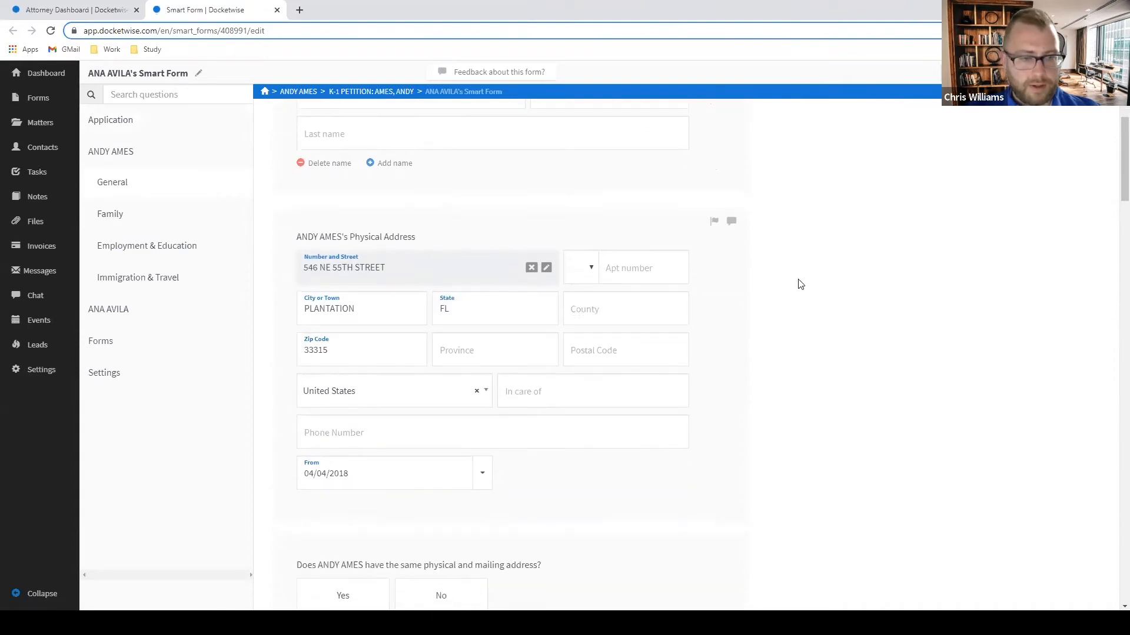
{"action": "scroll", "coordinate": [453, 371], "scroll_direction": "down", "scroll_amount": 4}
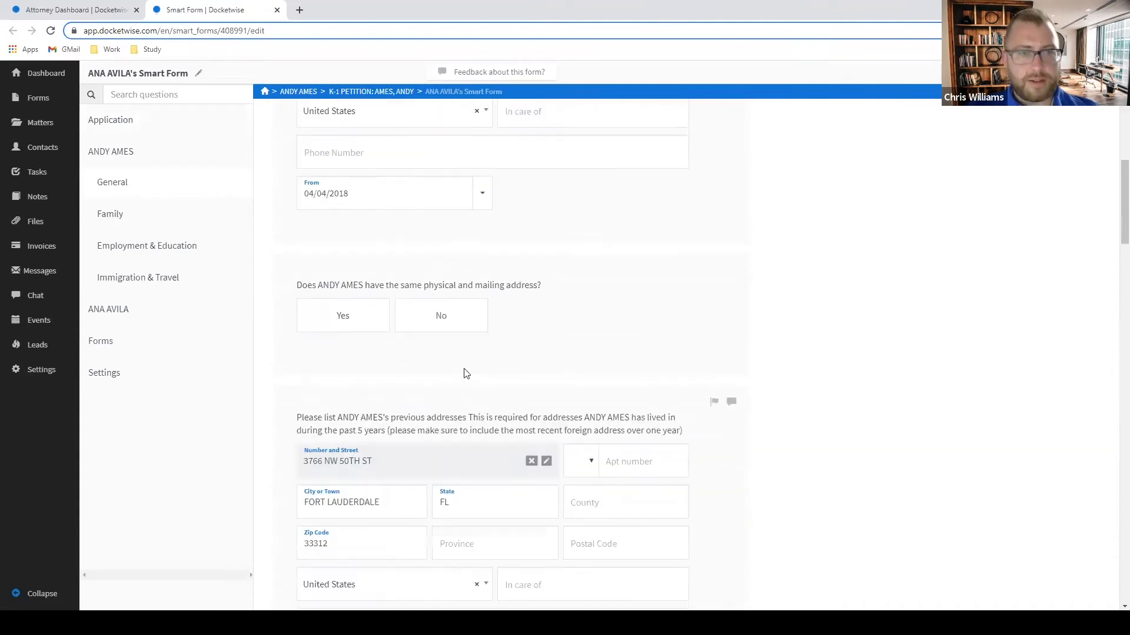
{"action": "scroll", "coordinate": [446, 369], "scroll_direction": "up", "scroll_amount": 2}
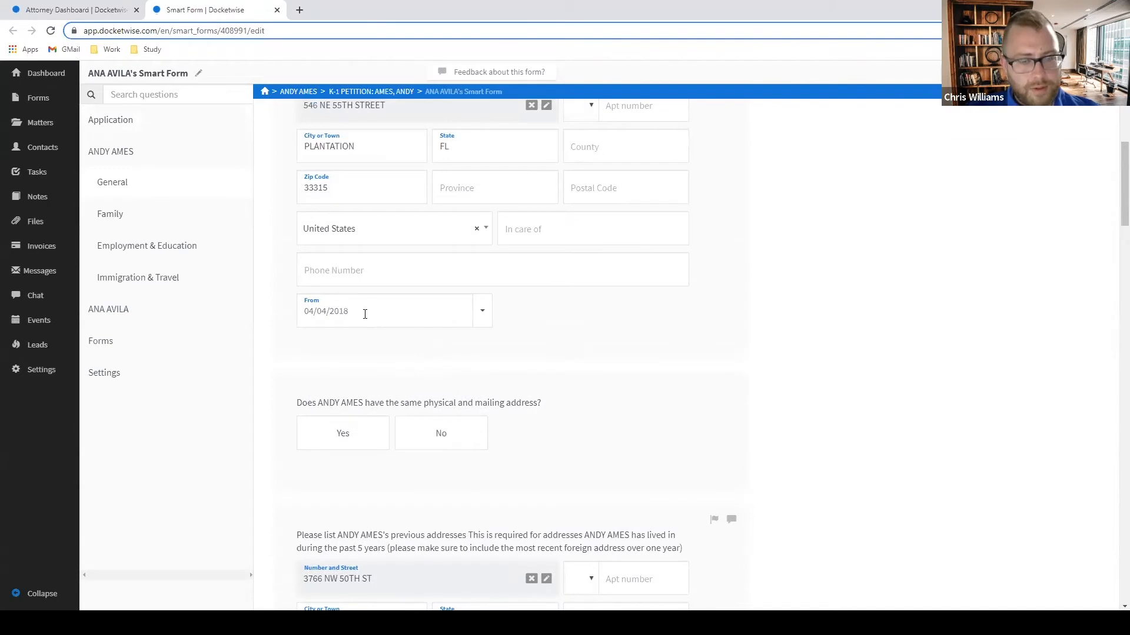
{"action": "scroll", "coordinate": [412, 308], "scroll_direction": "up", "scroll_amount": 4}
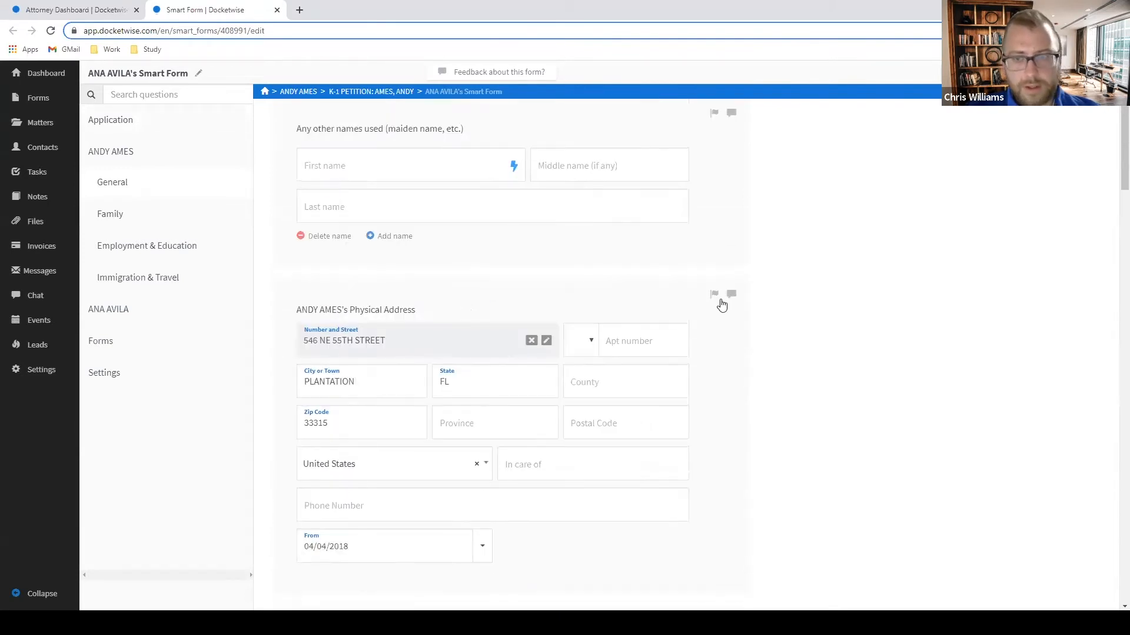
{"action": "scroll", "coordinate": [725, 300], "scroll_direction": "down", "scroll_amount": 5}
{"action": "scroll", "coordinate": [714, 309], "scroll_direction": "down", "scroll_amount": 2}
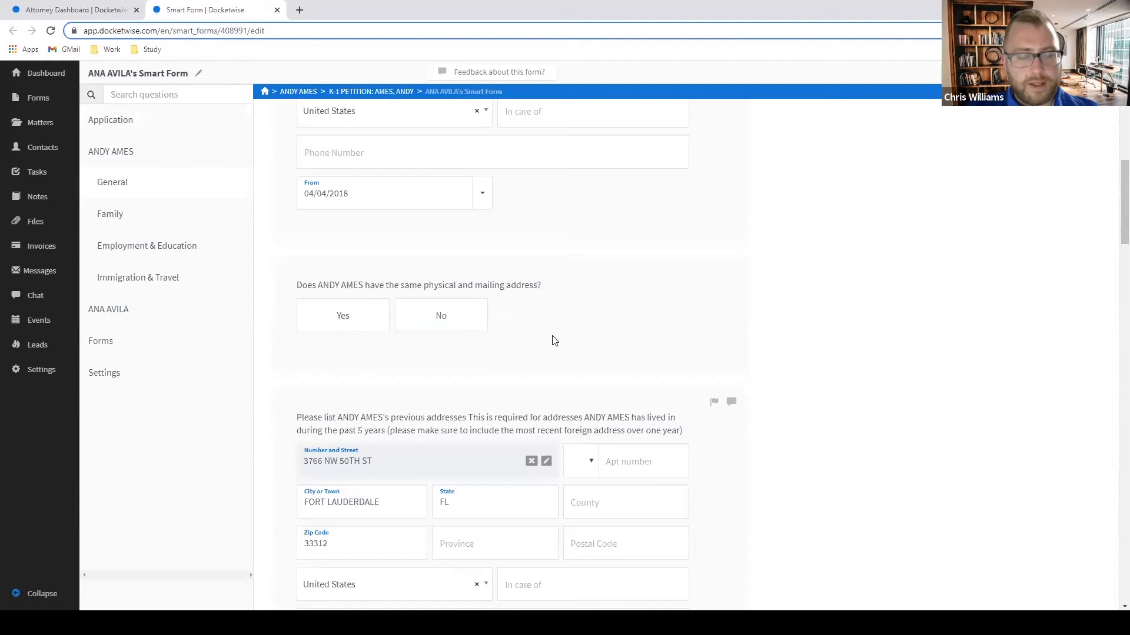
{"action": "scroll", "coordinate": [556, 344], "scroll_direction": "up", "scroll_amount": 5}
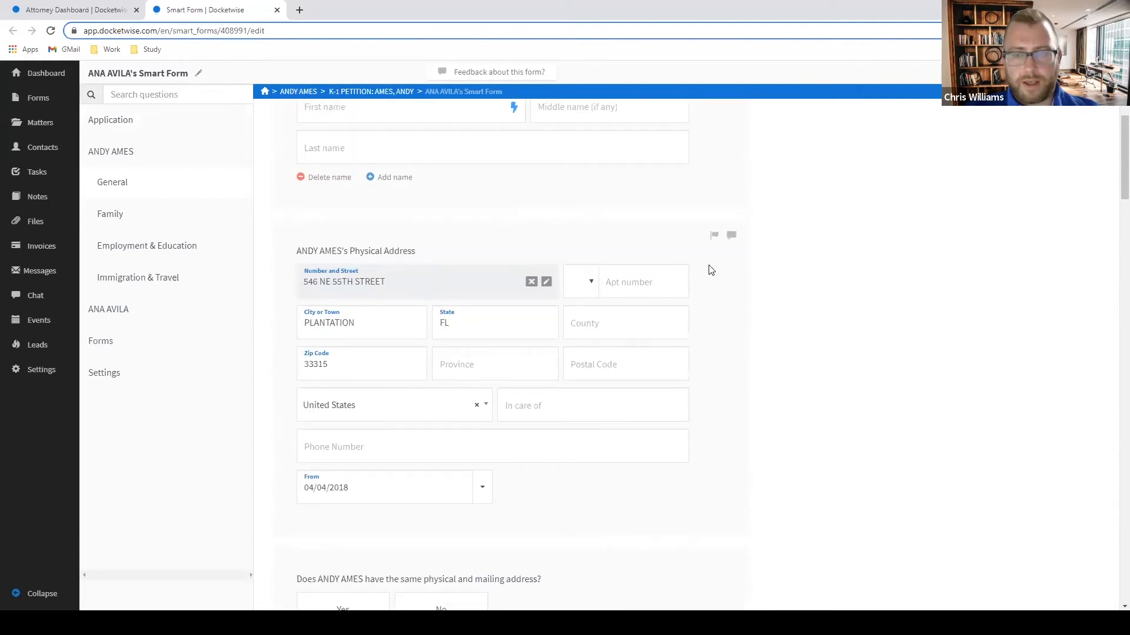
Comment 'IS THIS ALSO THE SAME AS YOUR MAILING ADDRESS? PLEASE INDICATE' on the physical address question.
{"action": "left_click", "coordinate": [731, 237]}
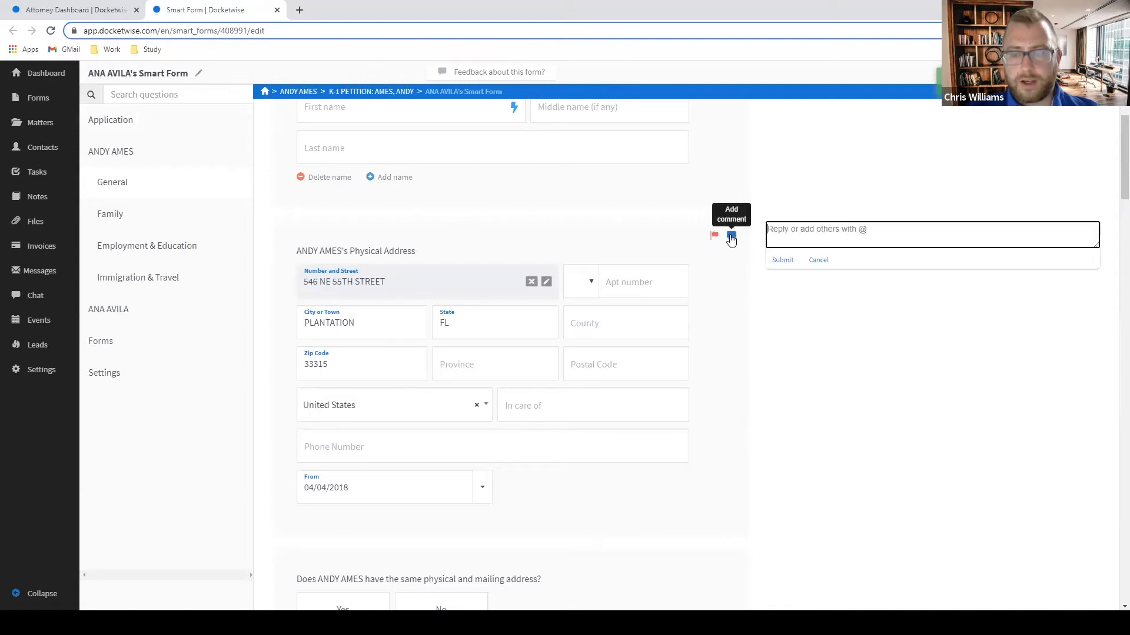
{"action": "type", "text": "IS T"}
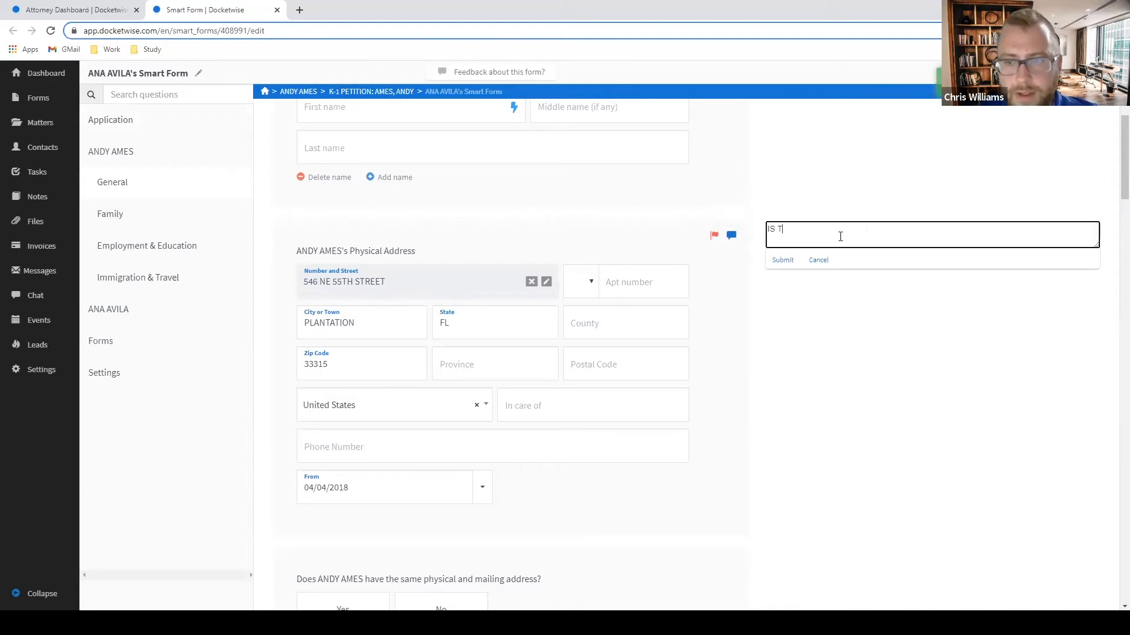
{"action": "type", "text": "HIS ALSO THE SAME AS YOU"}
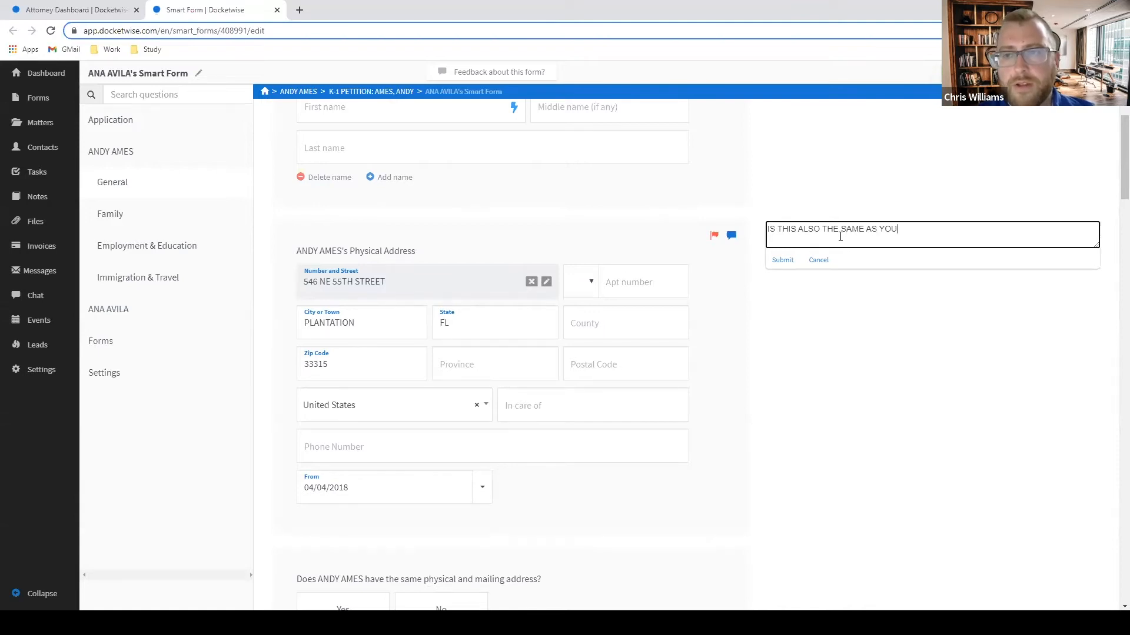
{"action": "type", "text": "R MAILING ADDRESS"}
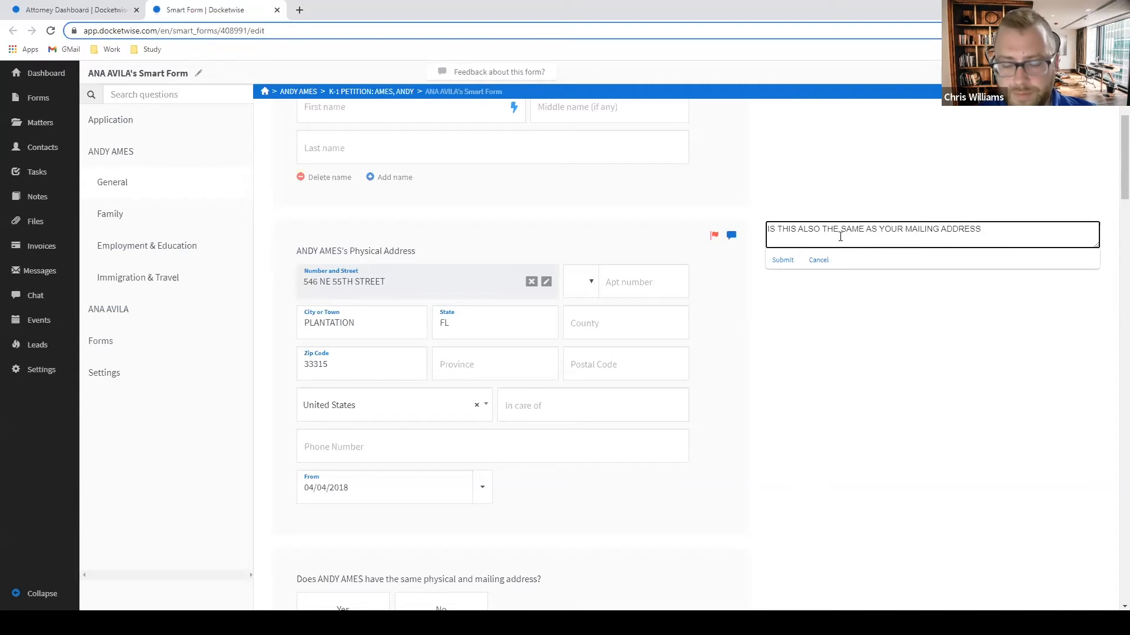
{"action": "type", "text": "? PLEASE INDICATE"}
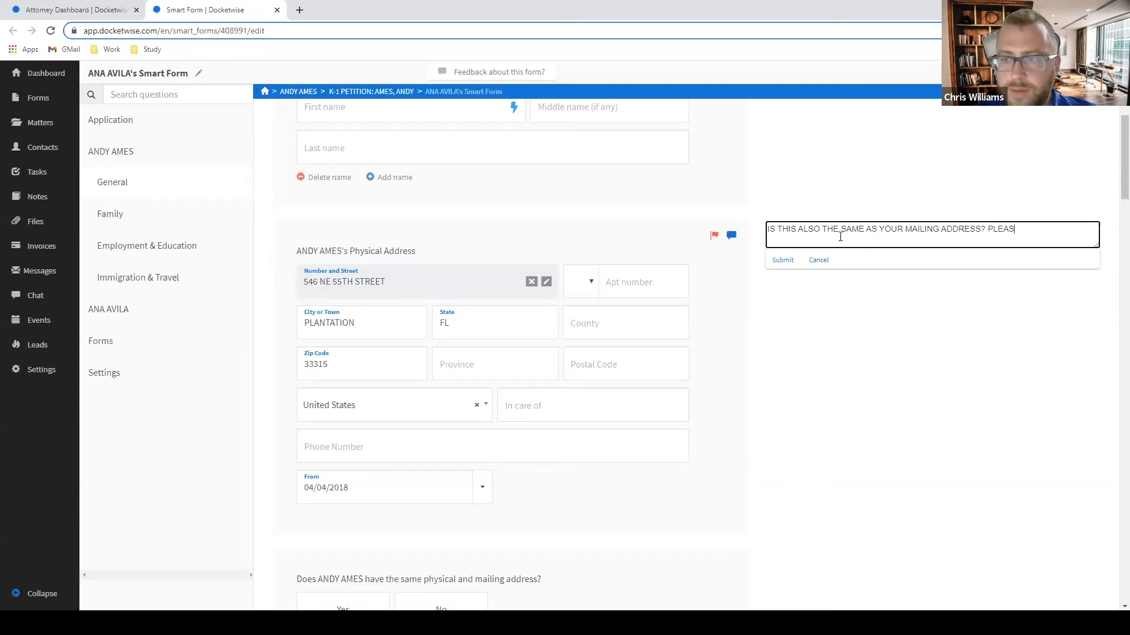
{"action": "key", "text": "Return"}
{"action": "scroll", "coordinate": [829, 256], "scroll_direction": "down", "scroll_amount": 2}
{"action": "scroll", "coordinate": [829, 256], "scroll_direction": "up", "scroll_amount": 1}
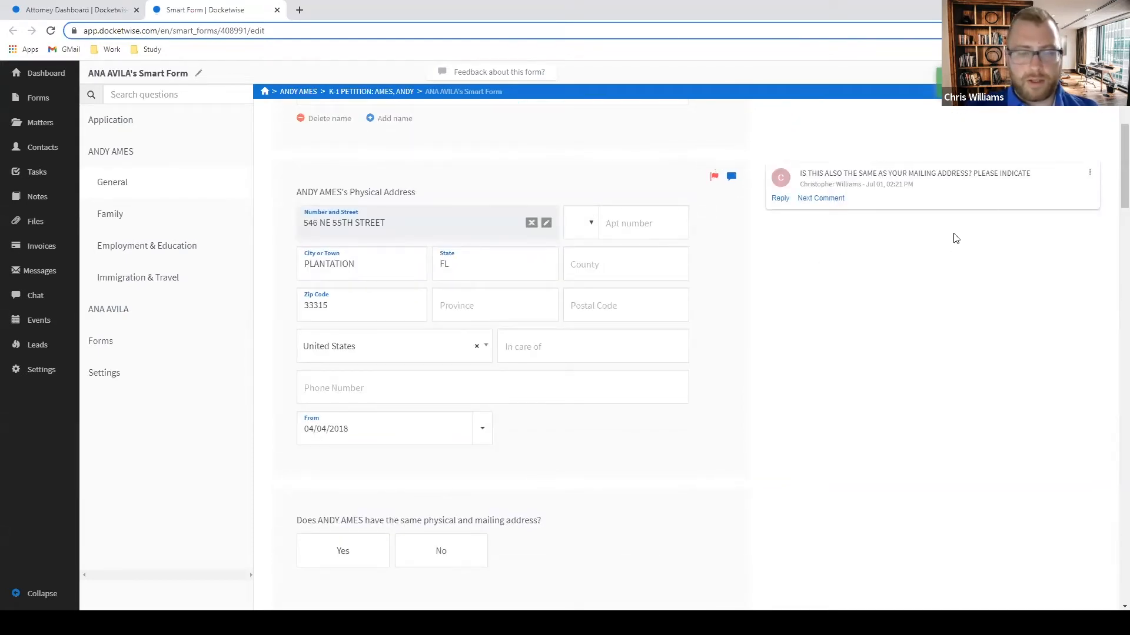
Comment on the previous-addresses question requesting all other addresses lived at during the last 5 years.
{"action": "scroll", "coordinate": [948, 242], "scroll_direction": "down", "scroll_amount": 1}
{"action": "scroll", "coordinate": [918, 280], "scroll_direction": "down", "scroll_amount": 7}
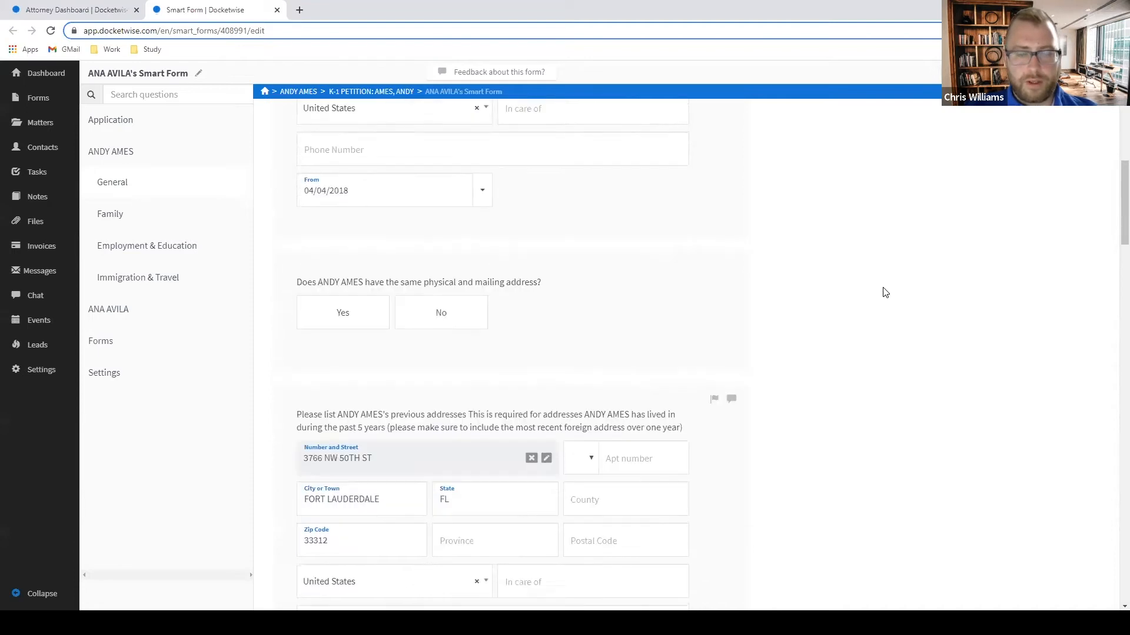
{"action": "scroll", "coordinate": [359, 249], "scroll_direction": "up", "scroll_amount": 1}
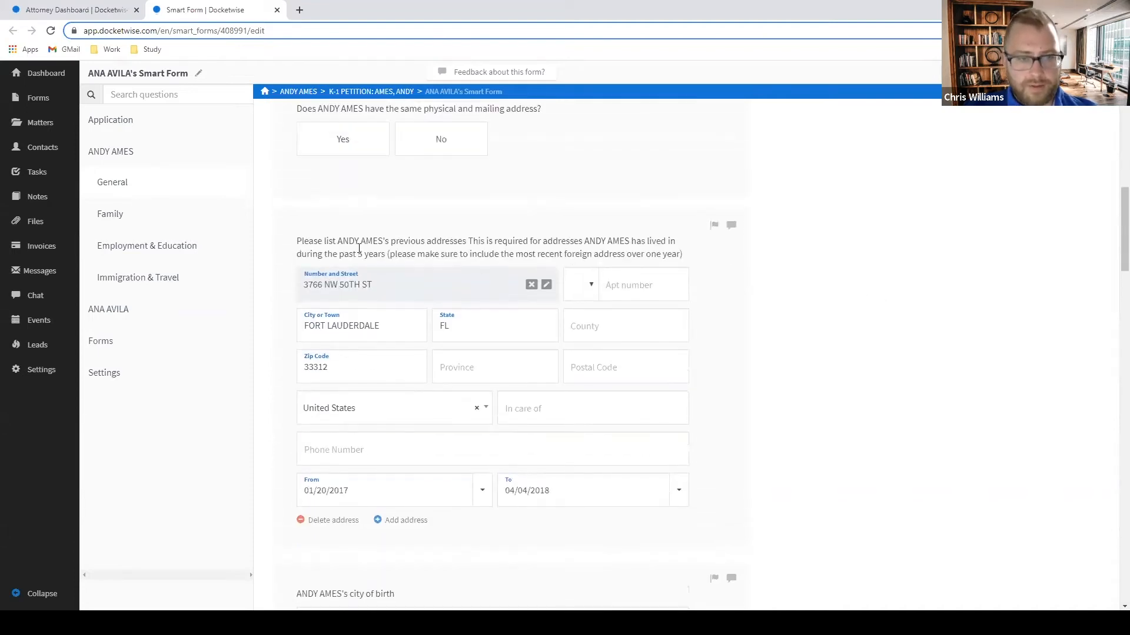
{"action": "scroll", "coordinate": [319, 253], "scroll_direction": "down", "scroll_amount": 2}
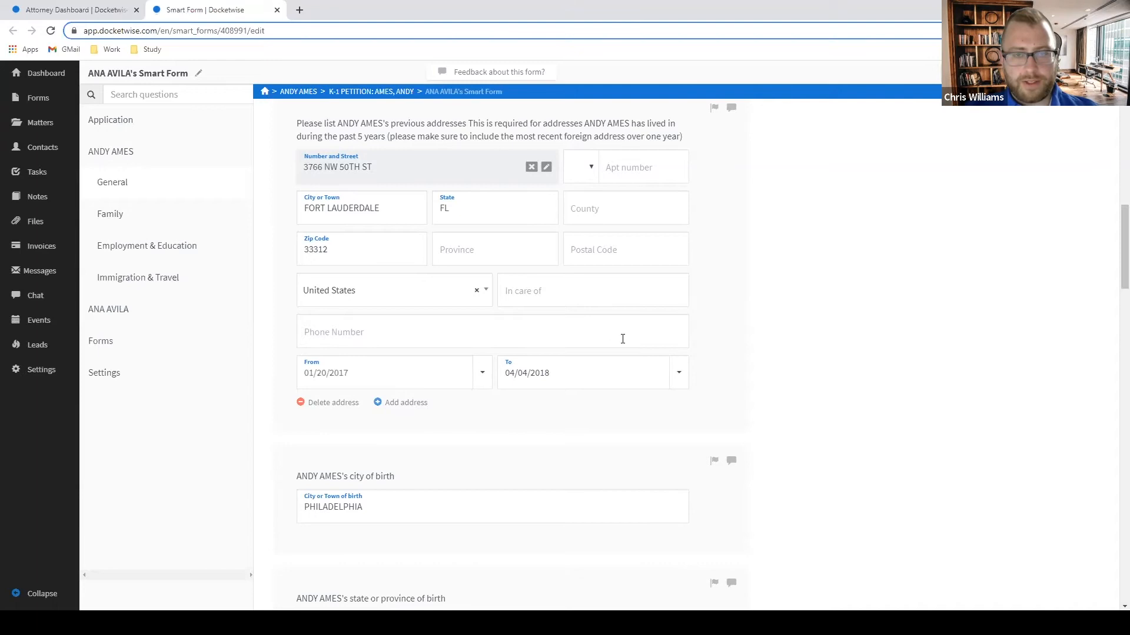
{"action": "scroll", "coordinate": [499, 313], "scroll_direction": "up", "scroll_amount": 2}
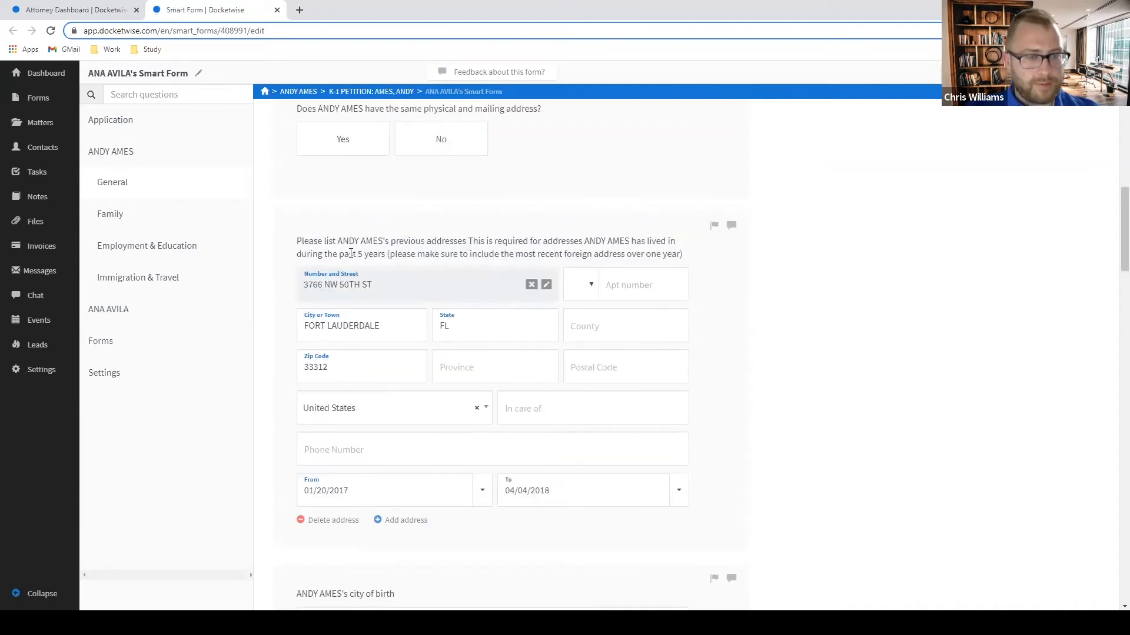
{"action": "left_click_drag", "start_coordinate": [351, 254], "coordinate": [398, 250]}
{"action": "left_click", "coordinate": [483, 248]}
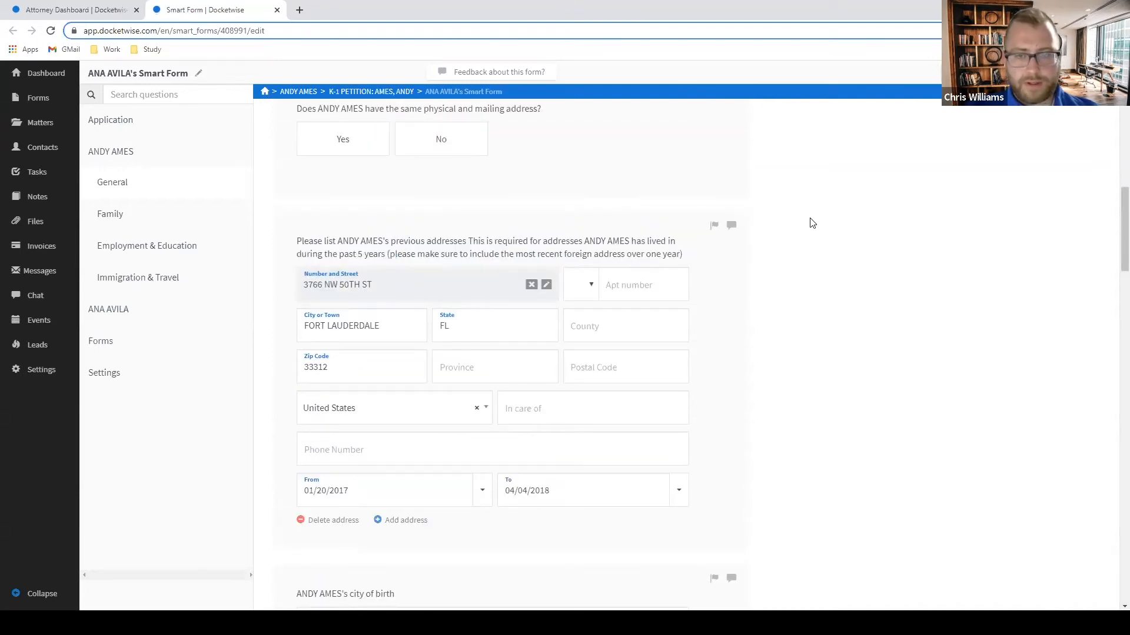
{"action": "scroll", "coordinate": [730, 226], "scroll_direction": "down", "scroll_amount": 1}
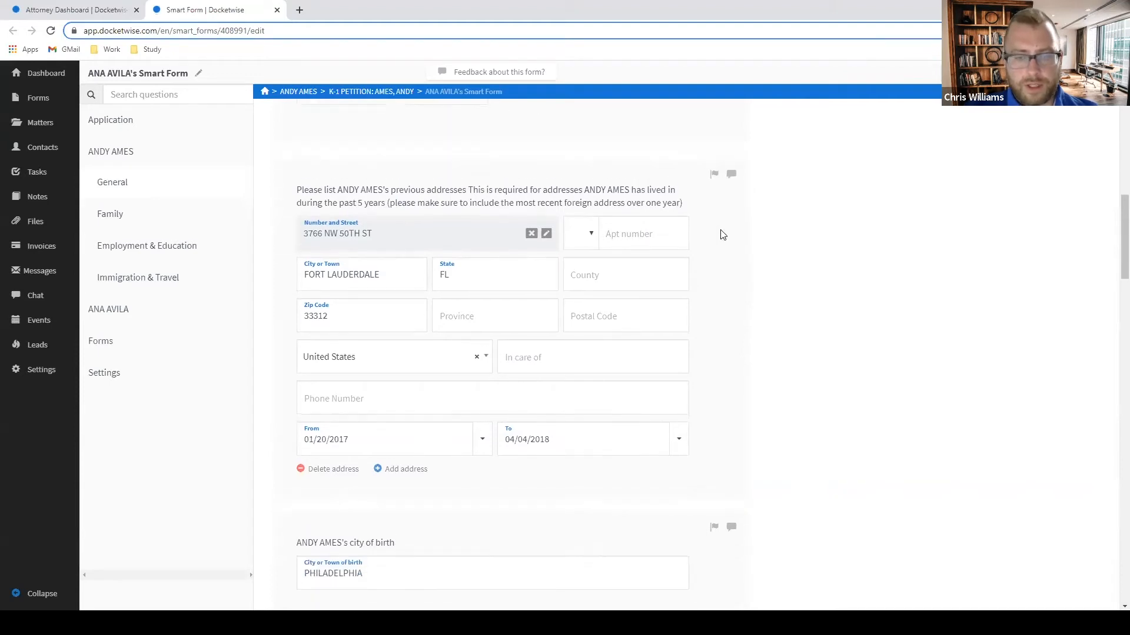
{"action": "scroll", "coordinate": [721, 236], "scroll_direction": "up", "scroll_amount": 2}
{"action": "left_click", "coordinate": [731, 285]}
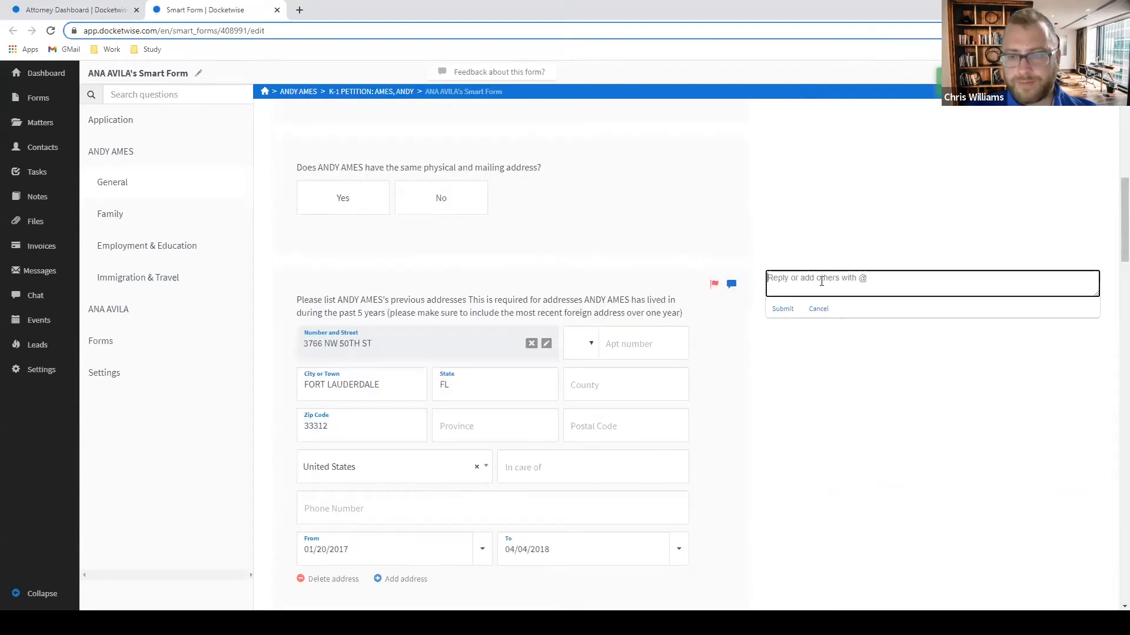
{"action": "type", "text": "WE ALSO NEED "}
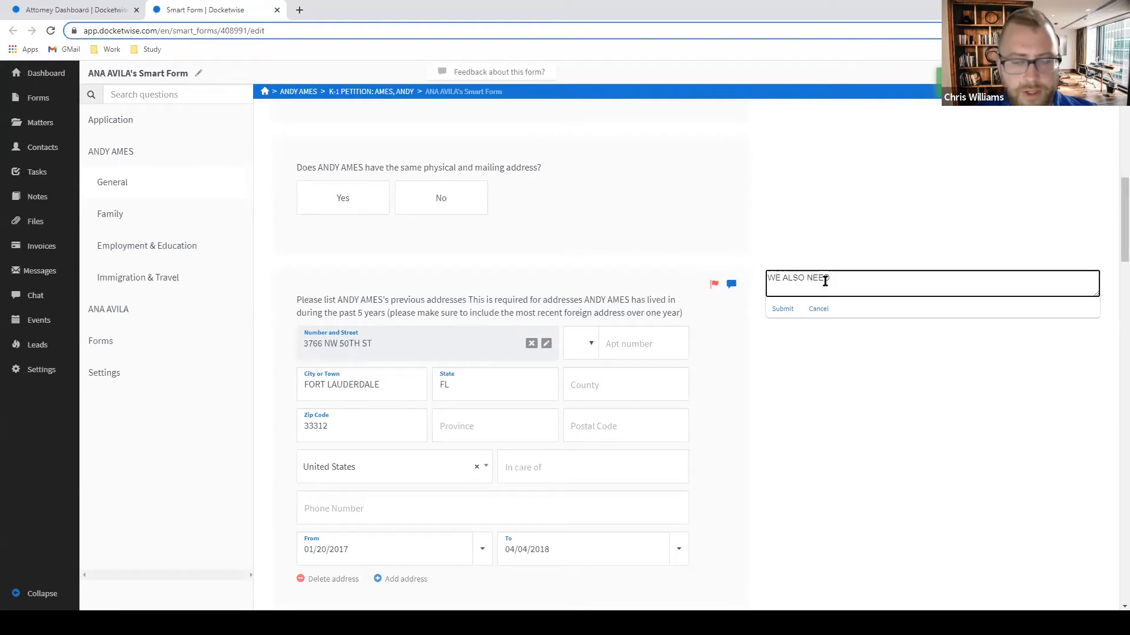
{"action": "type", "text": "OTH"}
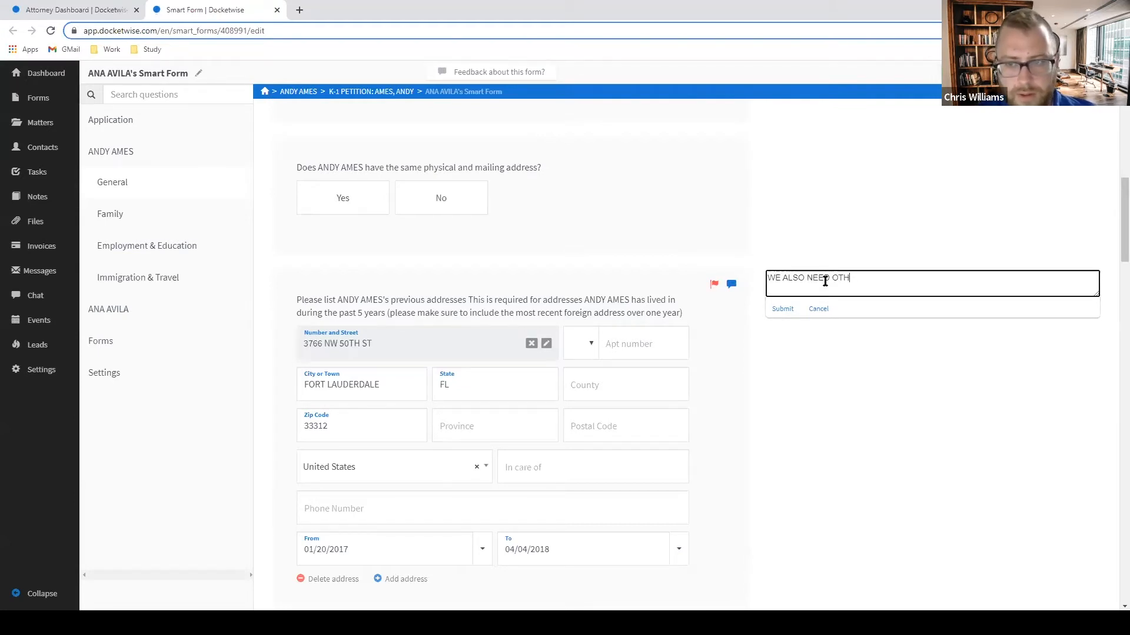
{"action": "type", "text": "ER ADDRESSES I"}
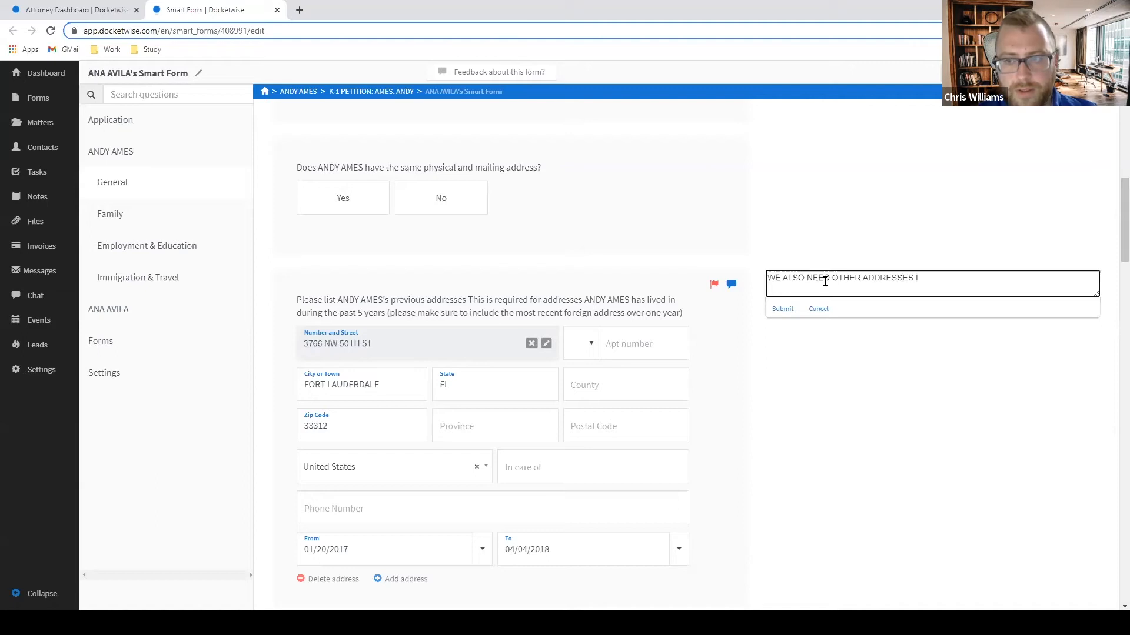
{"action": "type", "text": "N WHICH LOU L"}
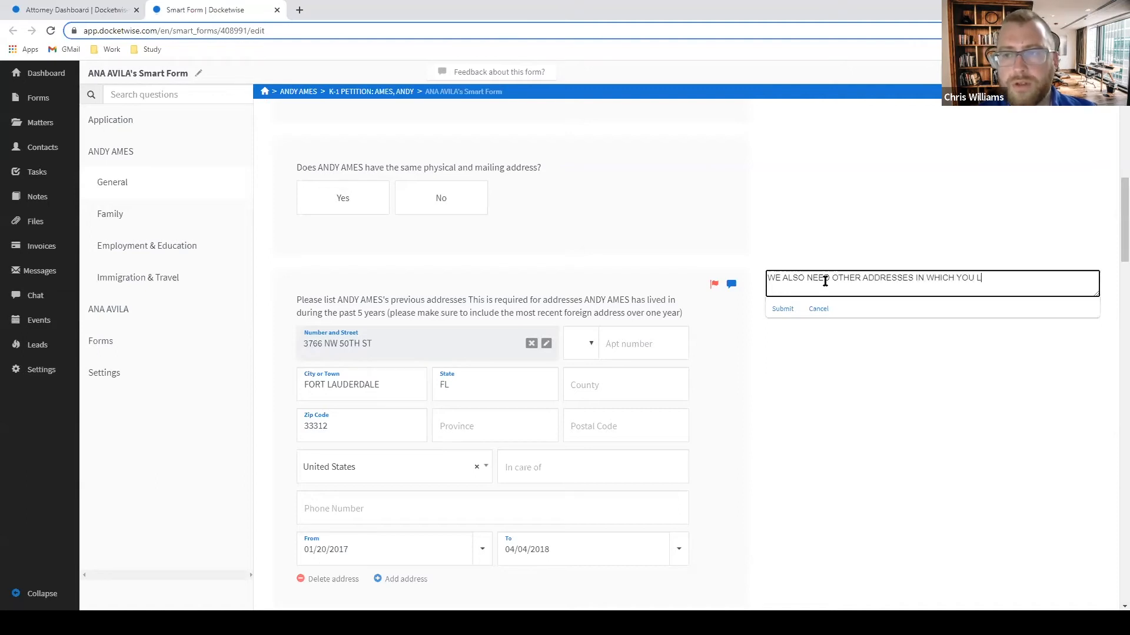
{"action": "type", "text": "IVED DURING THE L"}
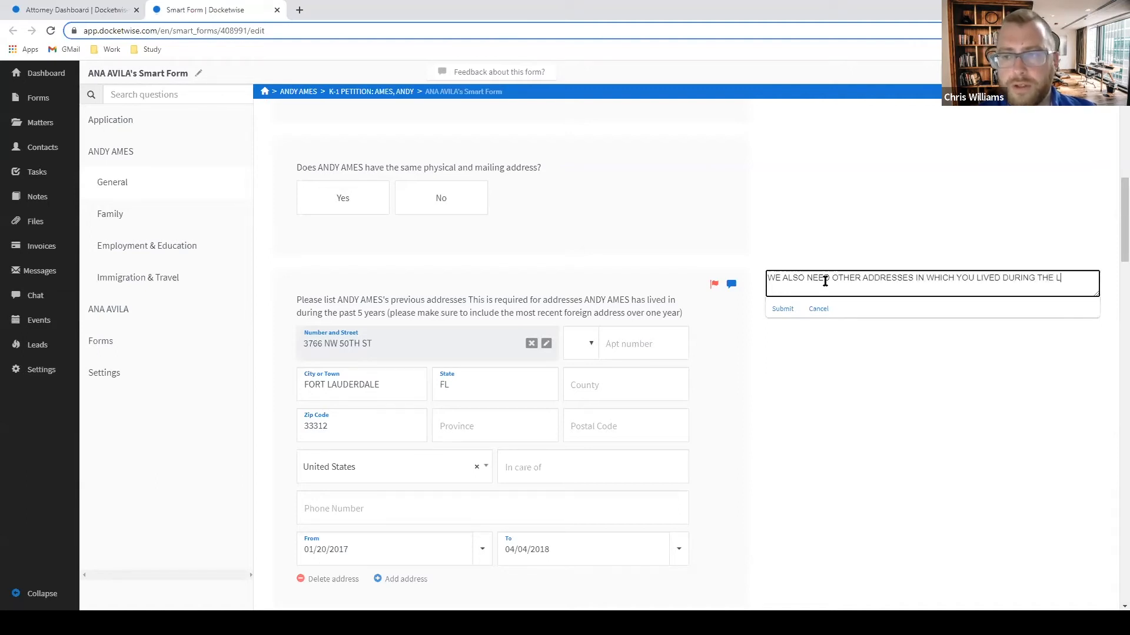
{"action": "type", "text": "AST 5 YEARS"}
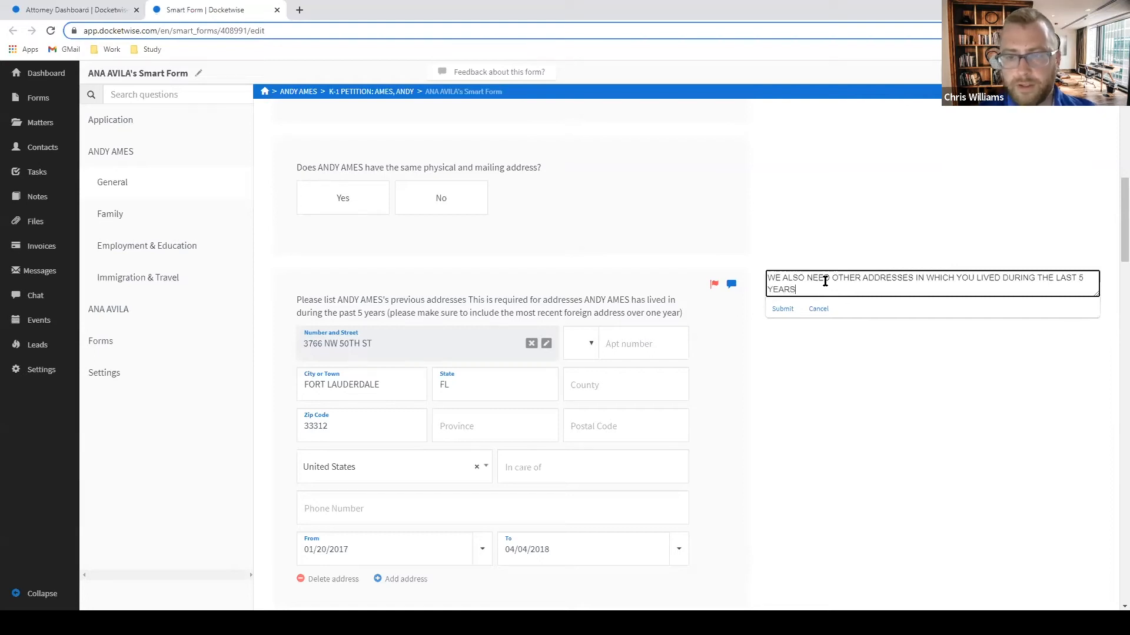
{"action": "key", "text": "Return"}
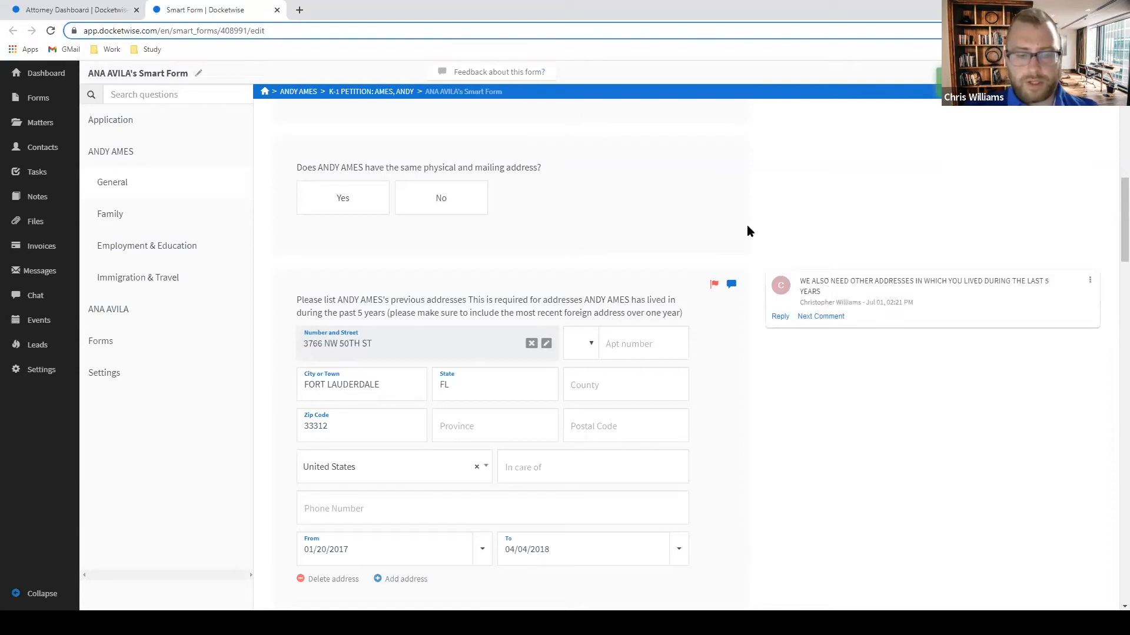
{"action": "scroll", "coordinate": [683, 288], "scroll_direction": "down", "scroll_amount": 1}
Leave the State field and jump to the form's Application section.
{"action": "scroll", "coordinate": [666, 294], "scroll_direction": "down", "scroll_amount": 1}
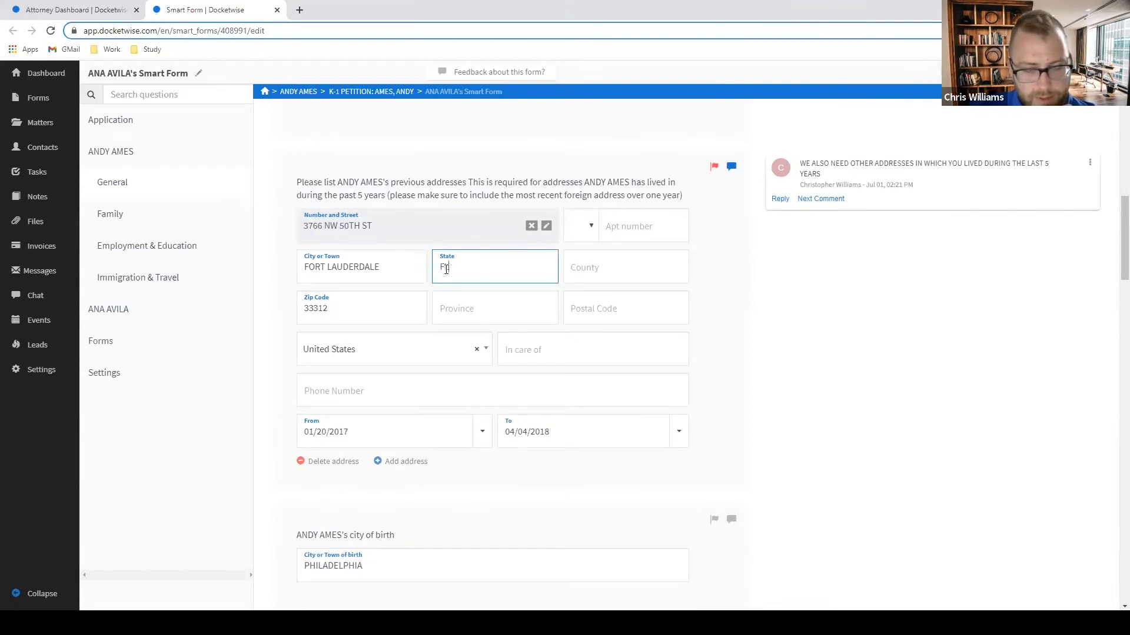
{"action": "left_click", "coordinate": [846, 347]}
{"action": "scroll", "coordinate": [846, 347], "scroll_direction": "down", "scroll_amount": 3}
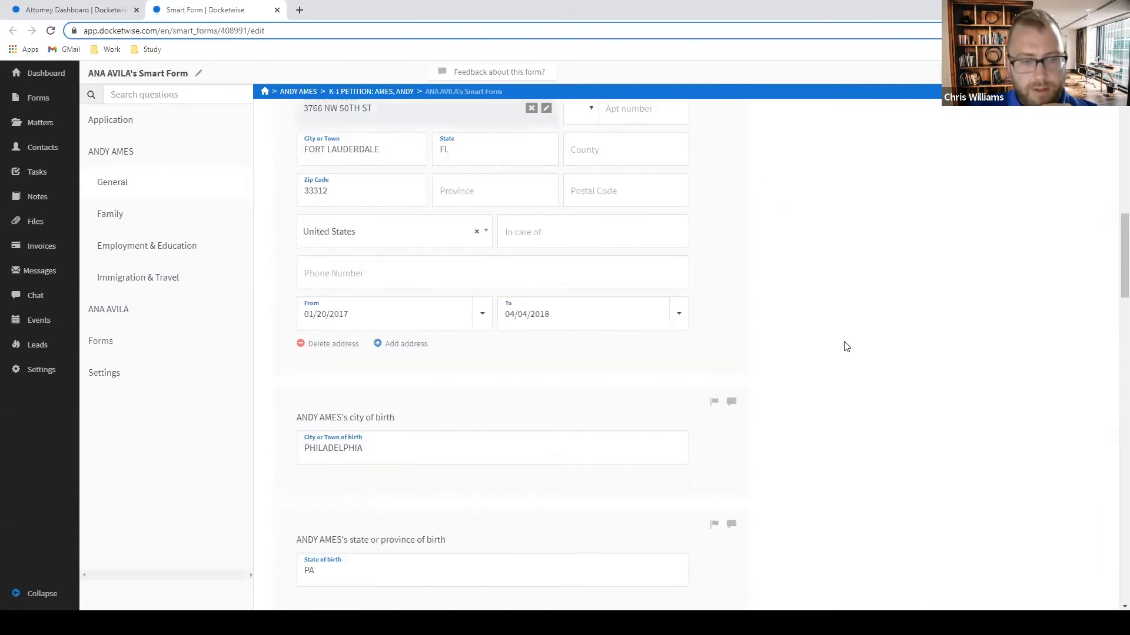
{"action": "scroll", "coordinate": [846, 343], "scroll_direction": "down", "scroll_amount": 16}
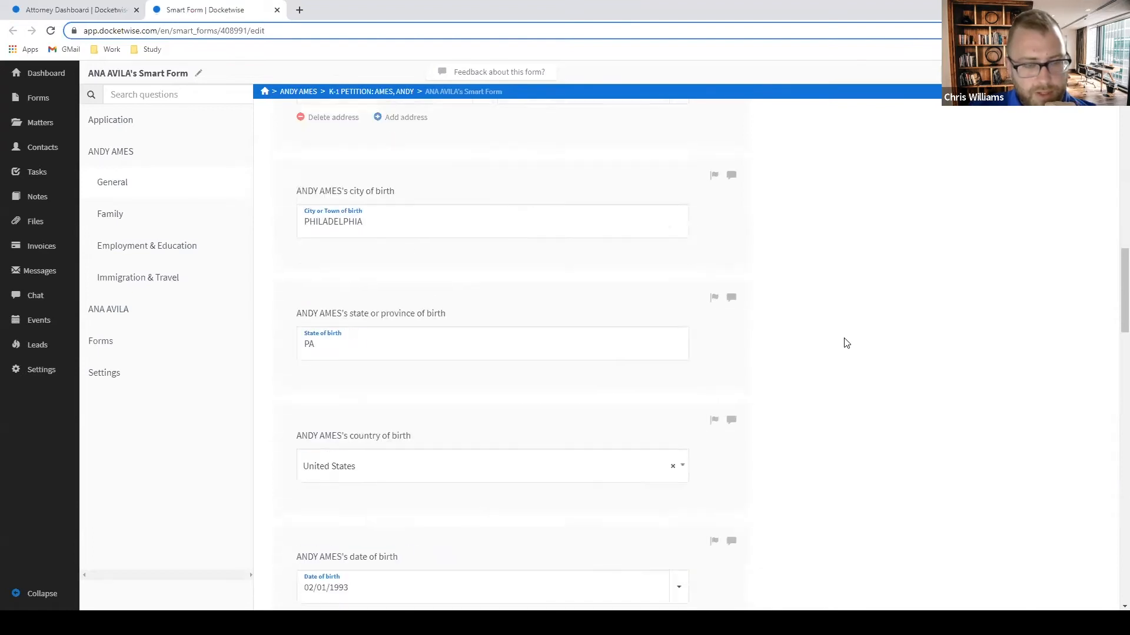
{"action": "scroll", "coordinate": [845, 343], "scroll_direction": "down", "scroll_amount": 16}
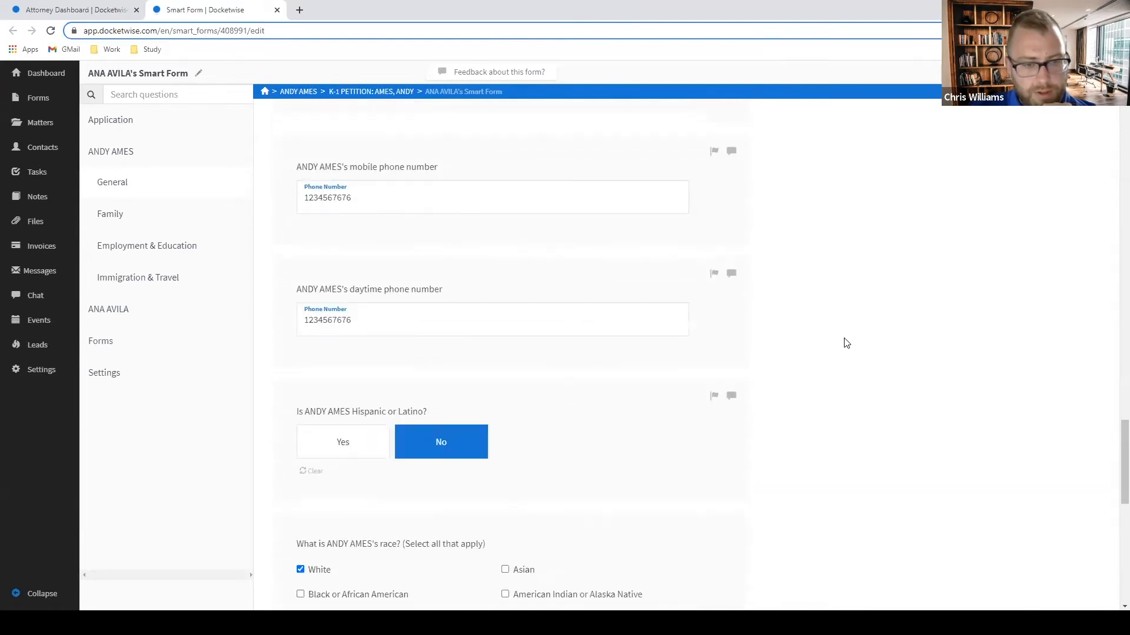
{"action": "scroll", "coordinate": [846, 343], "scroll_direction": "down", "scroll_amount": 2}
{"action": "scroll", "coordinate": [843, 343], "scroll_direction": "up", "scroll_amount": 13}
{"action": "scroll", "coordinate": [517, 220], "scroll_direction": "up", "scroll_amount": 5}
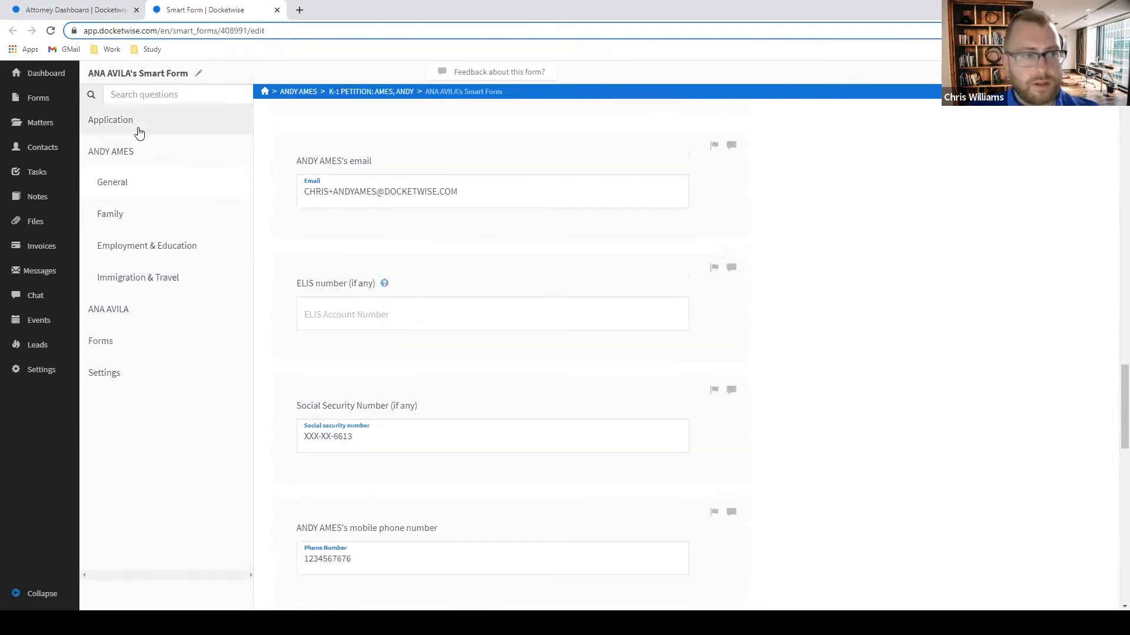
{"action": "left_click", "coordinate": [139, 131]}
Flag the states-lived question and comment that FL is missing, asking about other places lived.
{"action": "scroll", "coordinate": [383, 234], "scroll_direction": "down", "scroll_amount": 7}
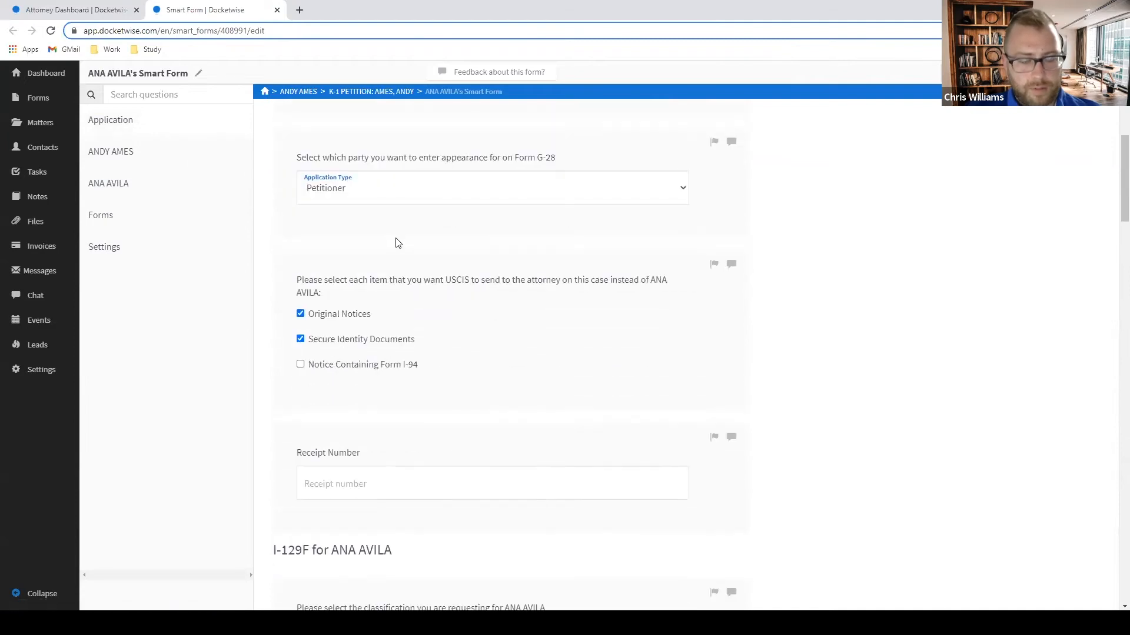
{"action": "scroll", "coordinate": [396, 242], "scroll_direction": "down", "scroll_amount": 10}
{"action": "scroll", "coordinate": [563, 317], "scroll_direction": "down", "scroll_amount": 1}
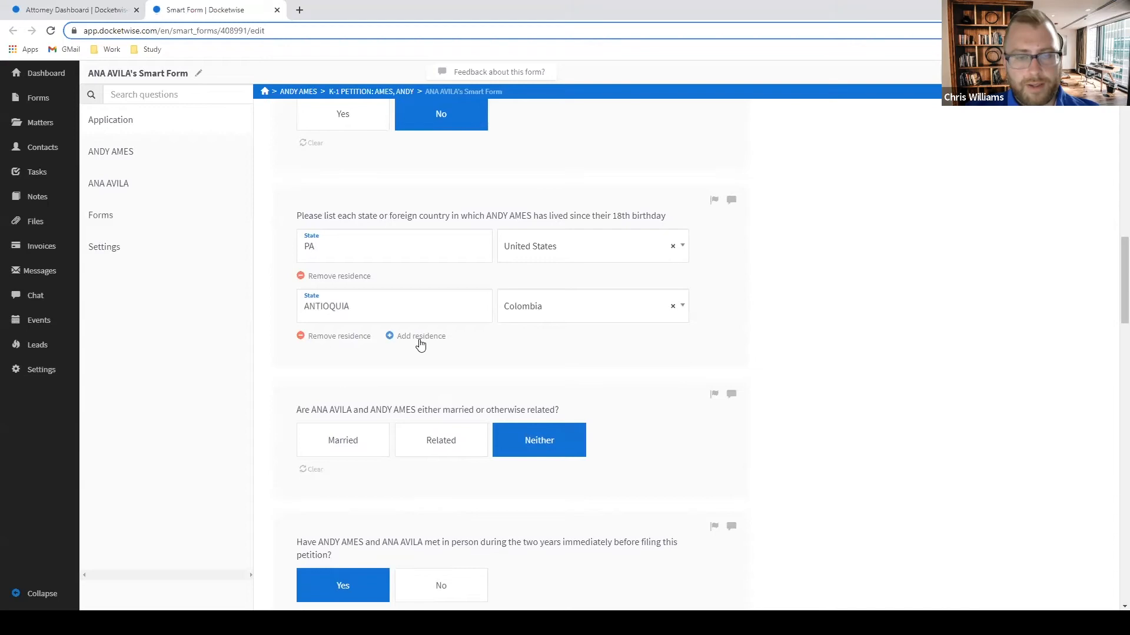
{"action": "left_click", "coordinate": [716, 201]}
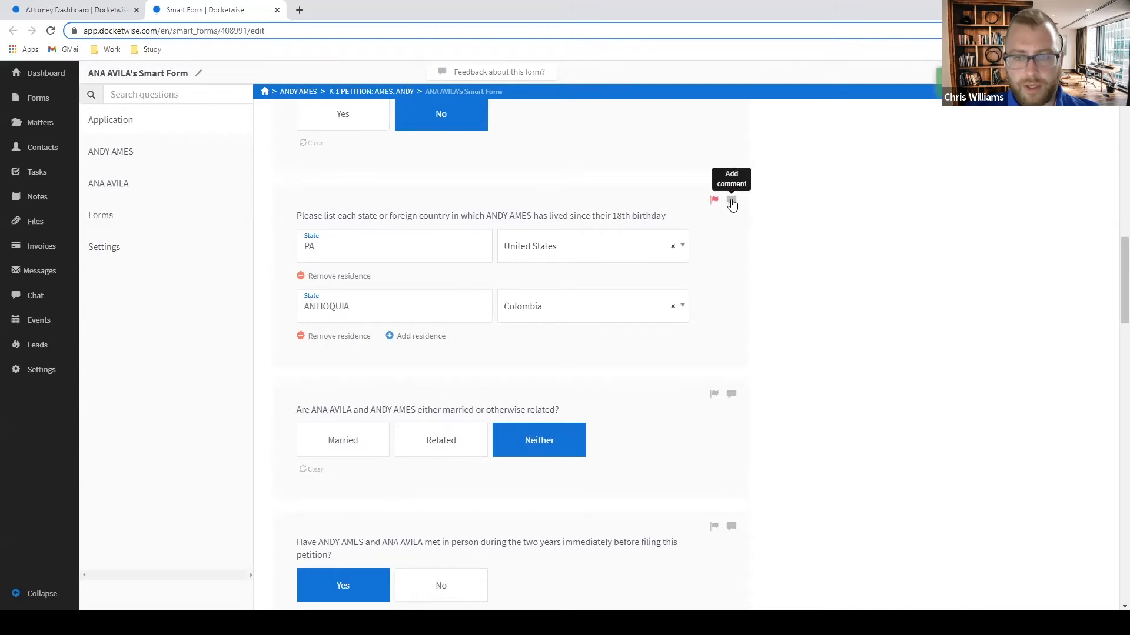
{"action": "left_click", "coordinate": [732, 200]}
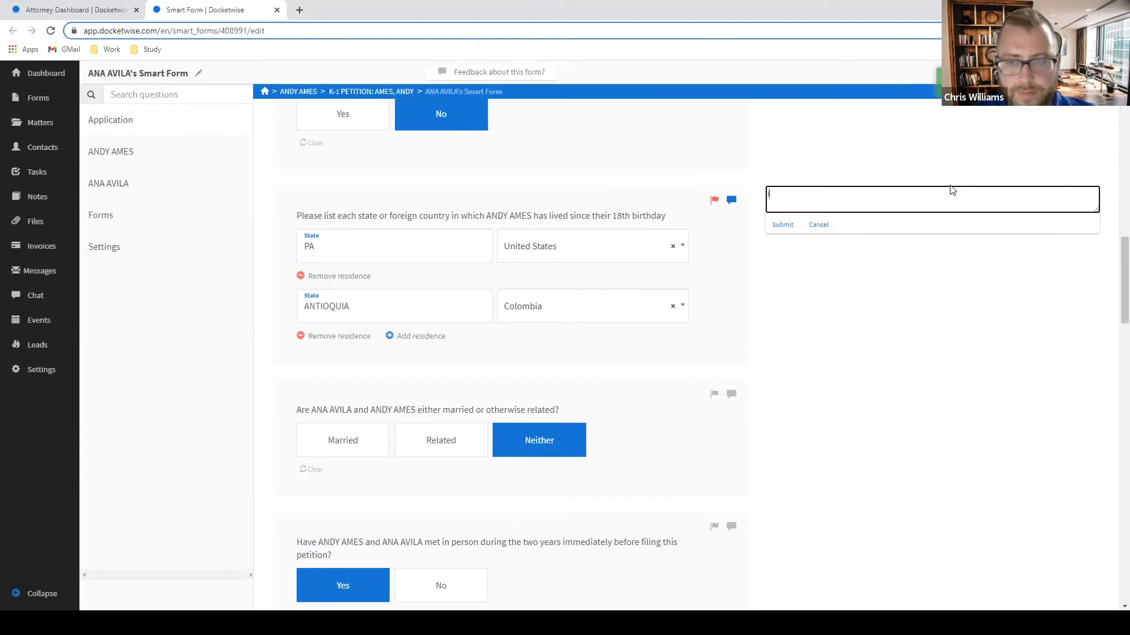
{"action": "type", "text": "IT APPEARS THAT YOU DID NOT MENTION"}
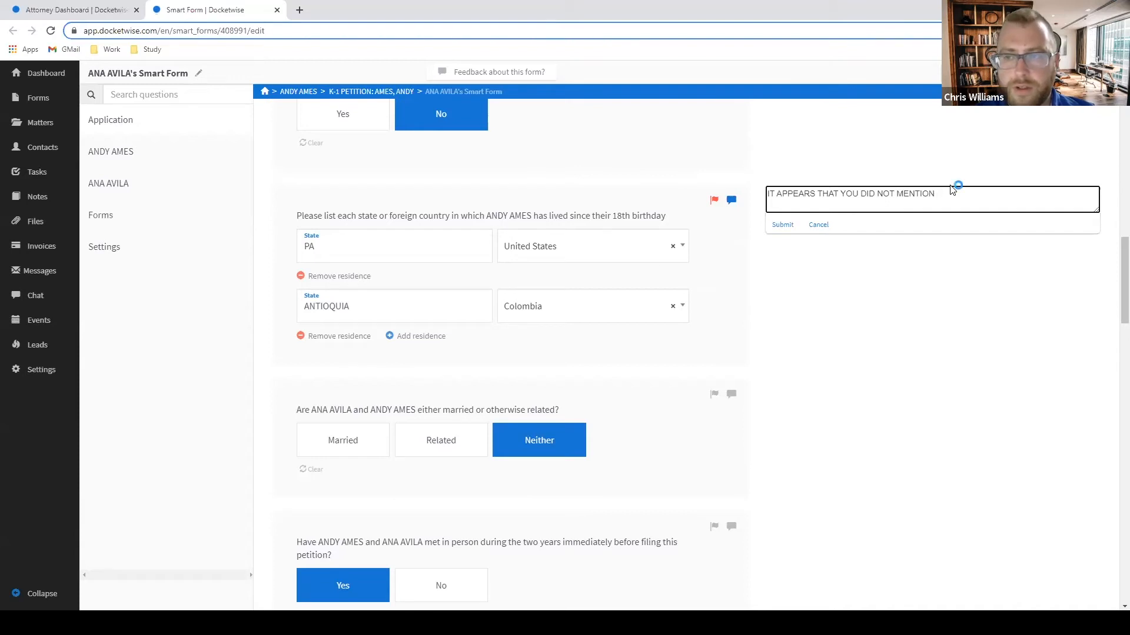
{"action": "type", "text": " FLYER"}
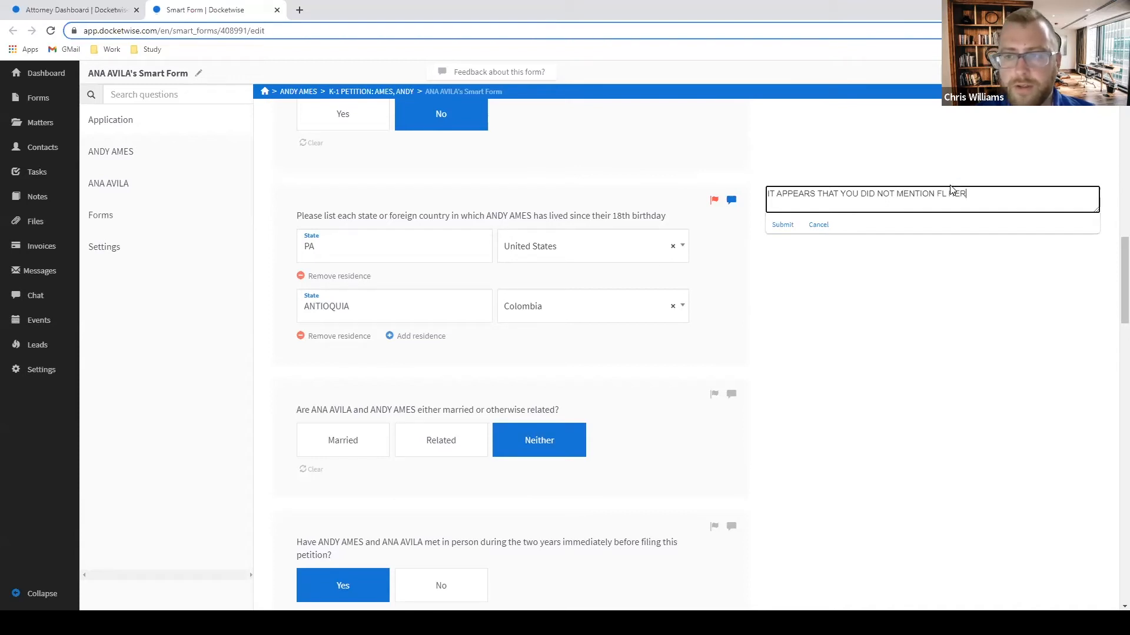
{"action": "type", "text": "E. ARE YOU L"}
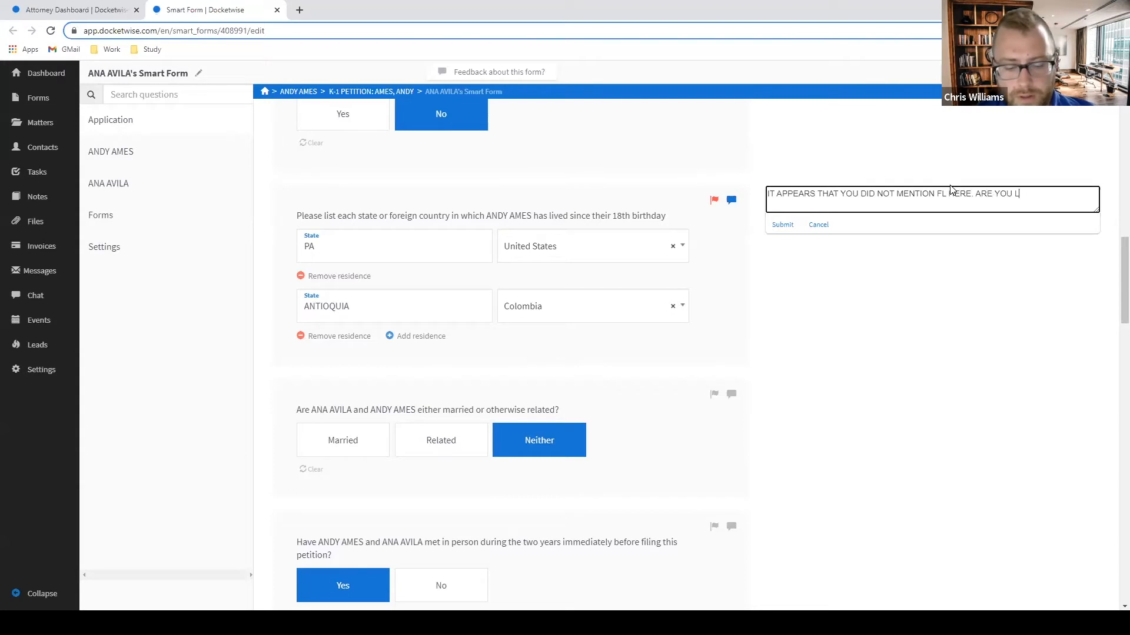
{"action": "type", "text": "EAVING OUT ANY OTHER "}
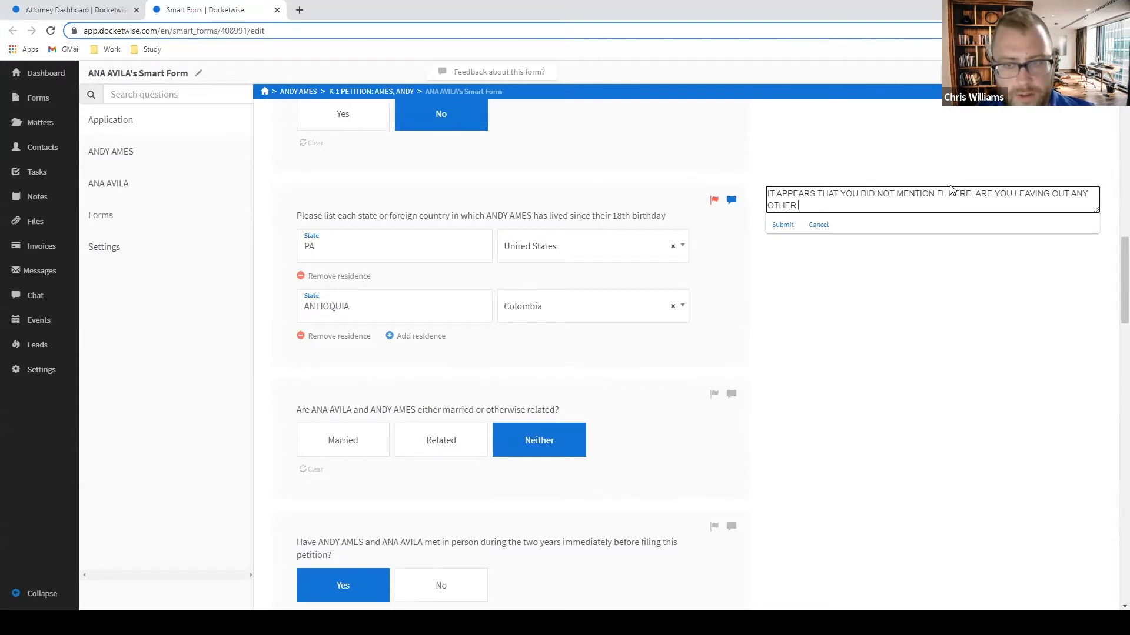
{"action": "type", "text": "PLACES LIVED SINCE YOU S"}
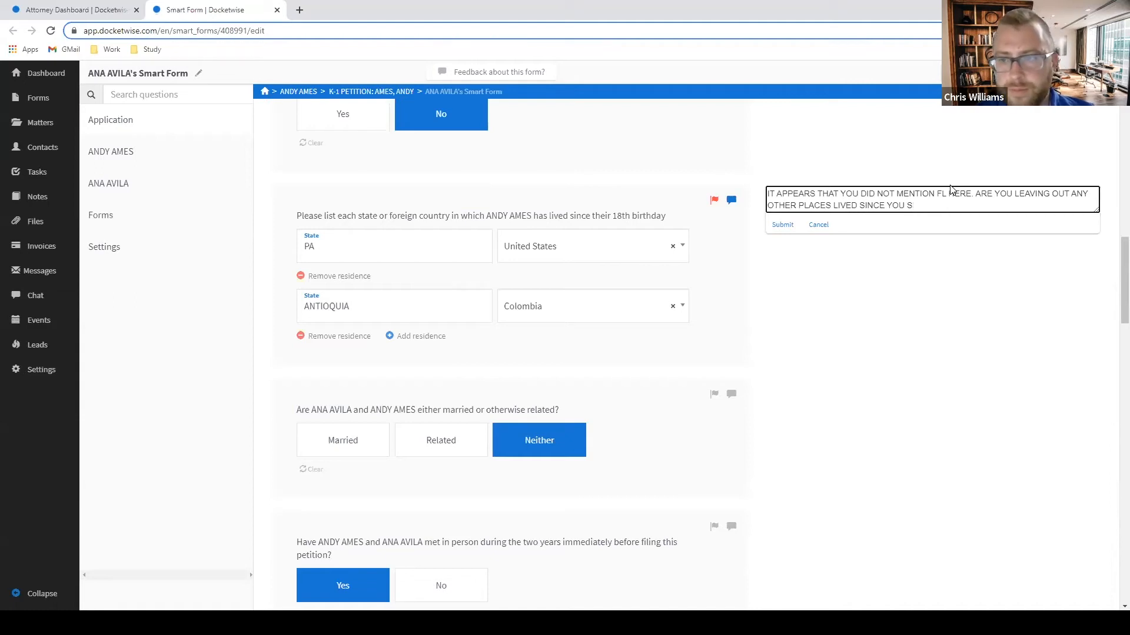
{"action": "type", "text": "INR 18TH BIRTHDAY"}
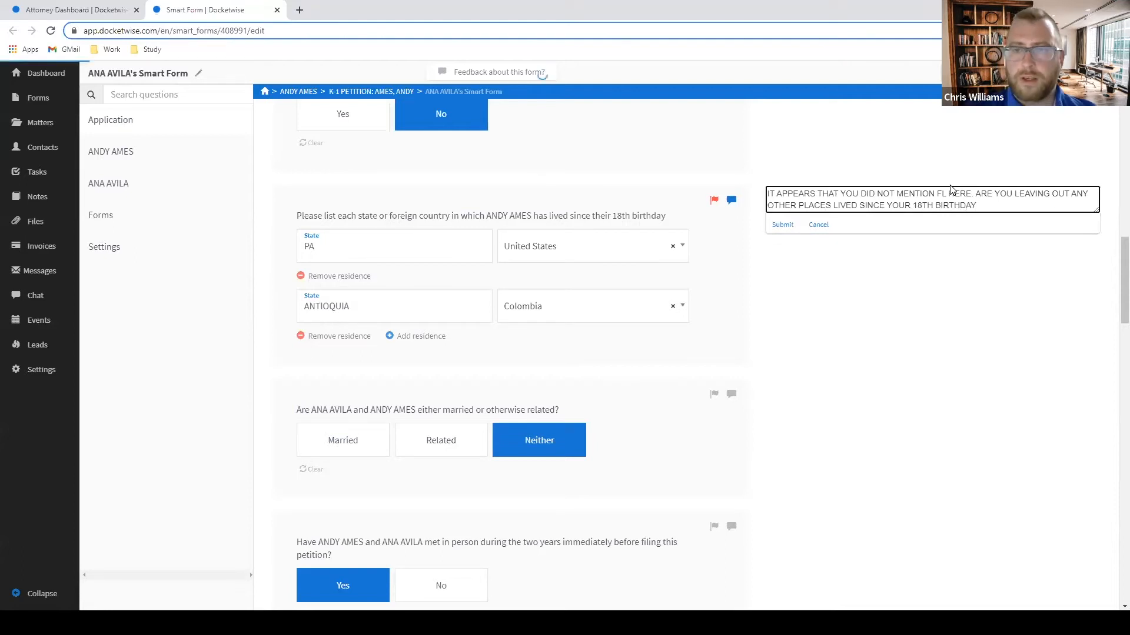
{"action": "key", "text": "Return"}
{"action": "left_click", "coordinate": [144, 151]}
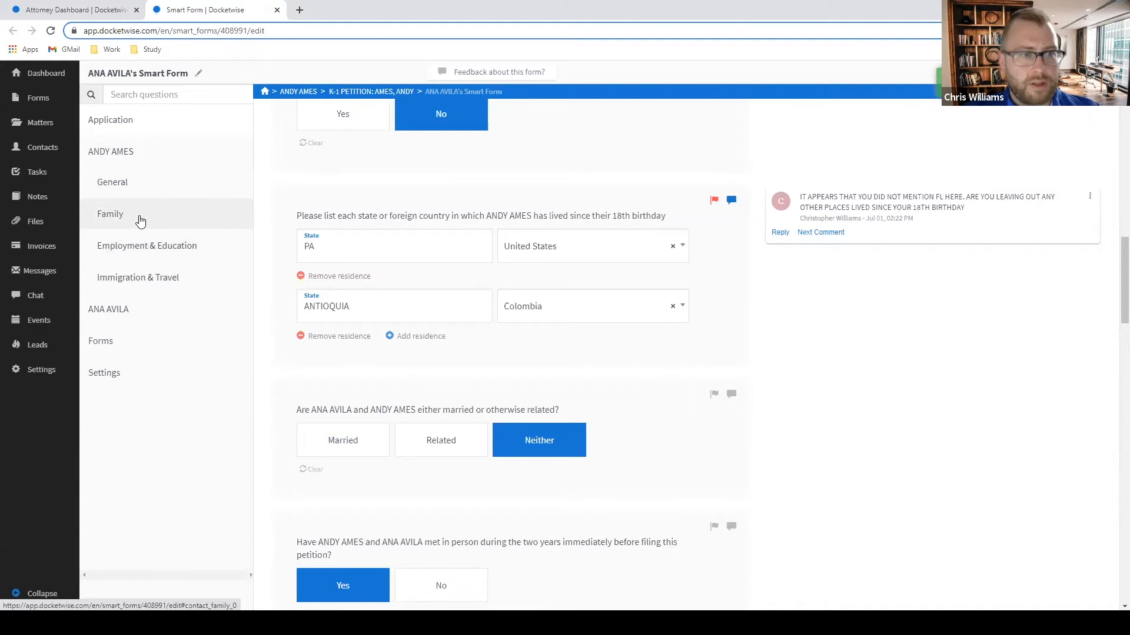
Open the client's Family section and scroll to the previous-spouse question.
{"action": "left_click", "coordinate": [139, 217]}
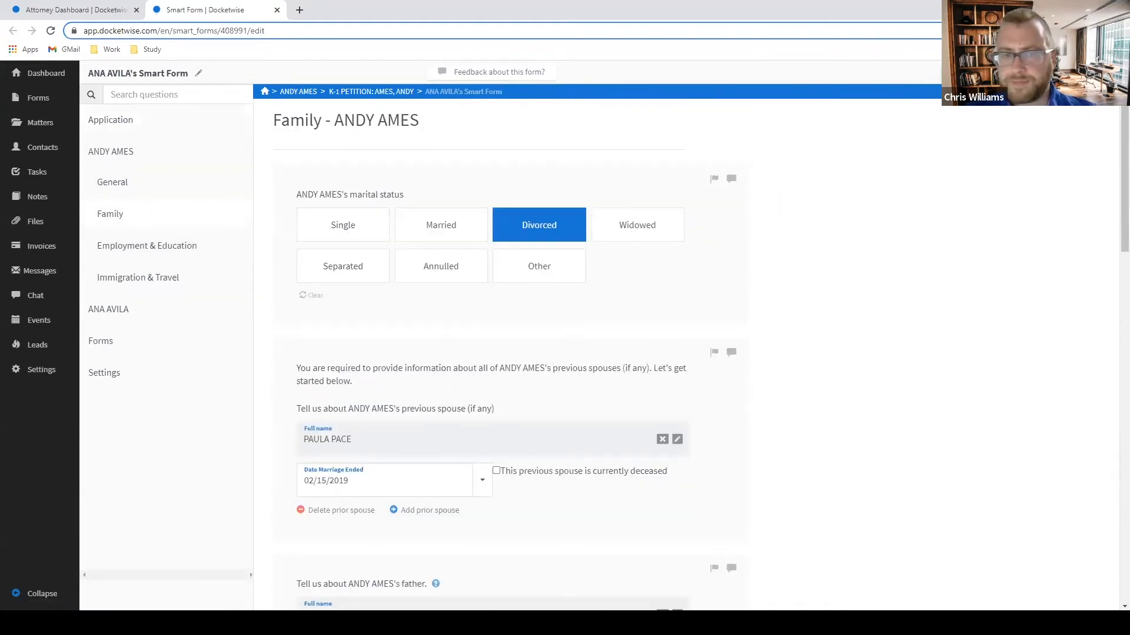
{"action": "scroll", "coordinate": [468, 182], "scroll_direction": "down", "scroll_amount": 2}
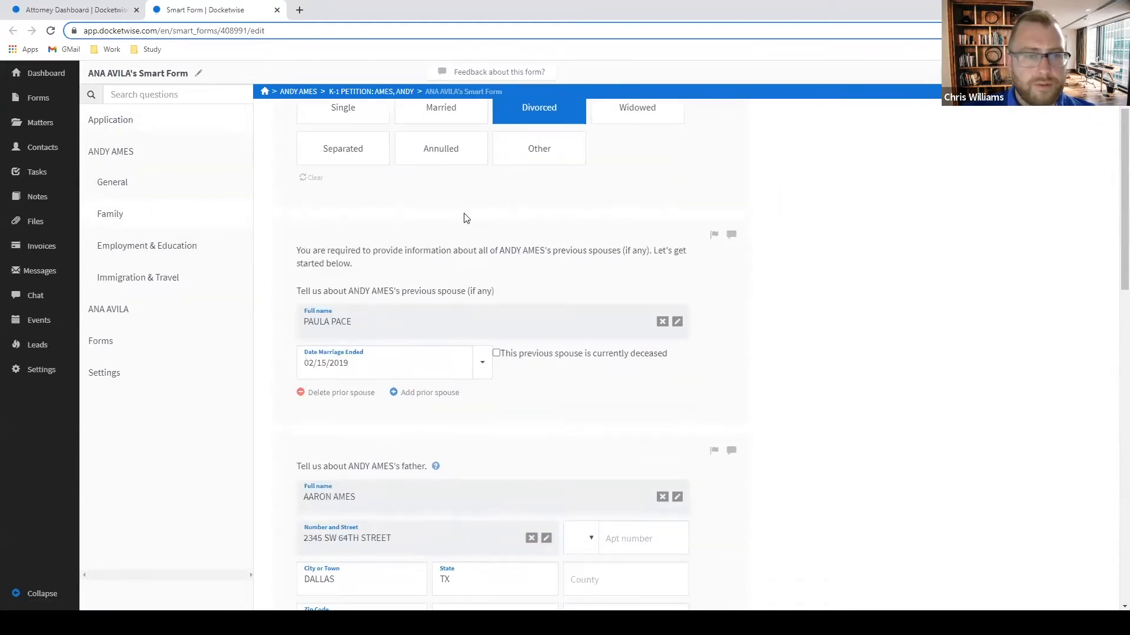
{"action": "scroll", "coordinate": [511, 242], "scroll_direction": "down", "scroll_amount": 1}
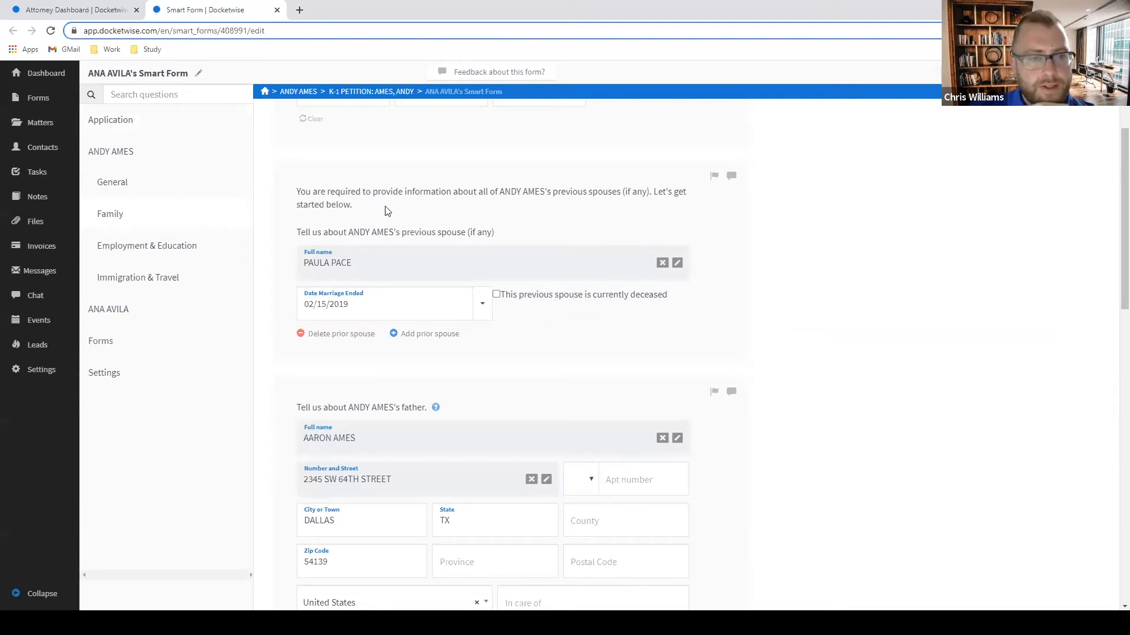
{"action": "scroll", "coordinate": [389, 211], "scroll_direction": "down", "scroll_amount": 1}
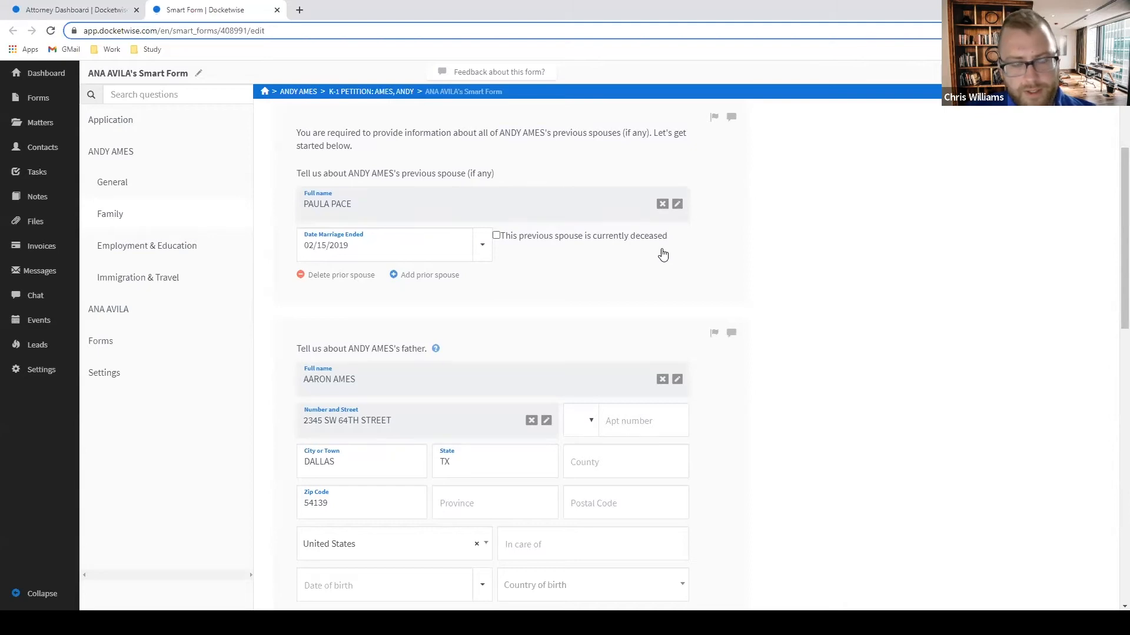
{"action": "scroll", "coordinate": [662, 253], "scroll_direction": "up", "scroll_amount": 1}
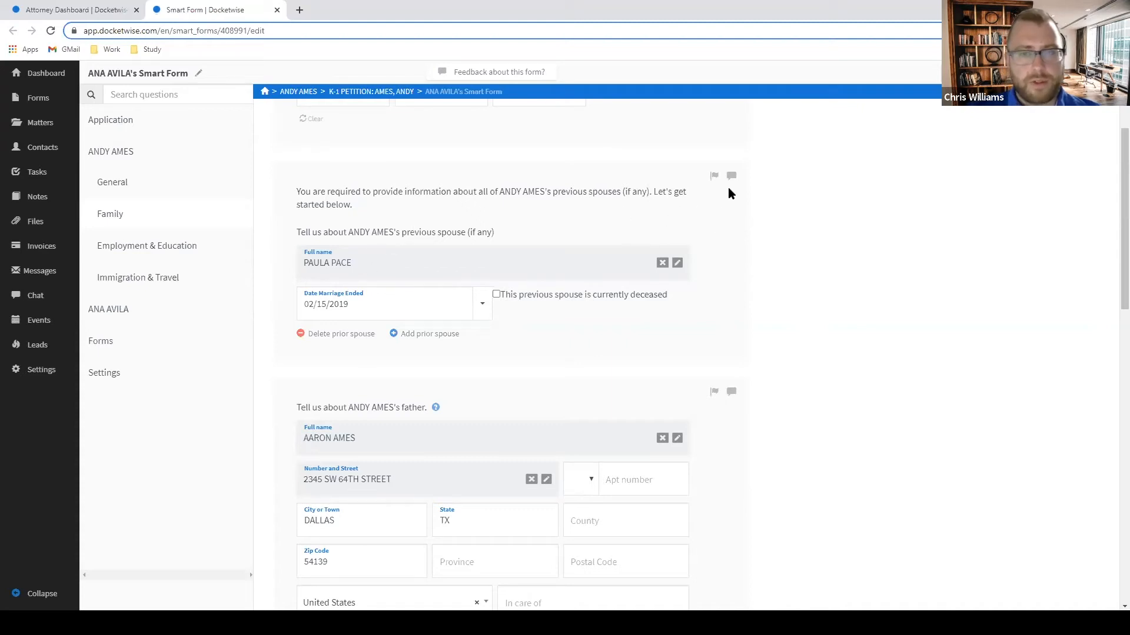
Flag the previous-spouse question and comment that the name differs from the divorce certificate on file.
{"action": "left_click", "coordinate": [714, 177]}
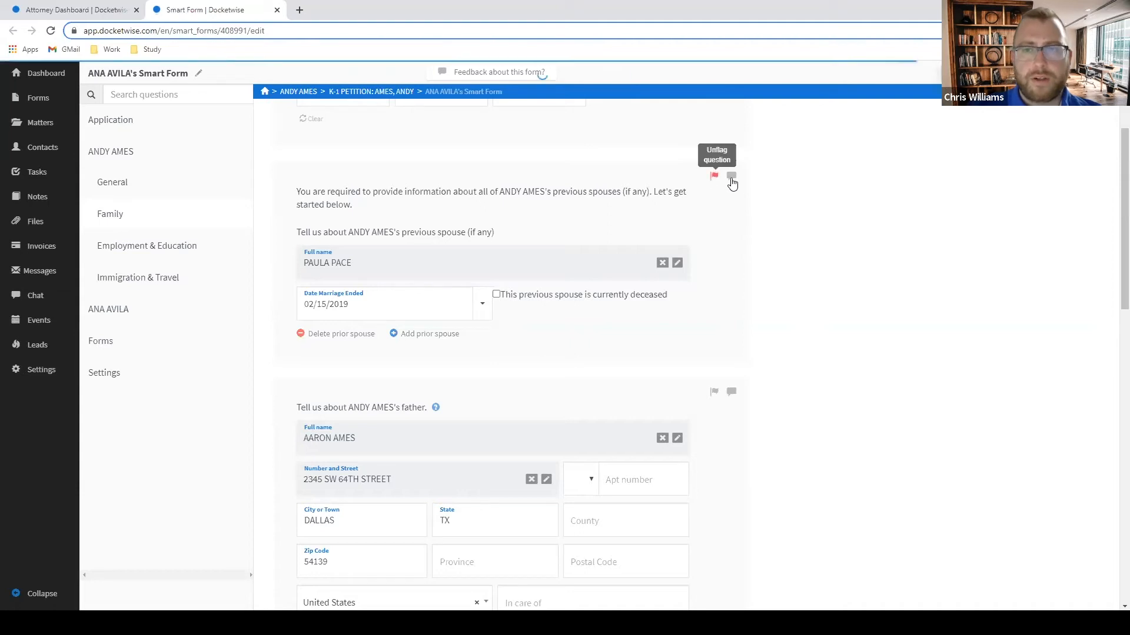
{"action": "left_click", "coordinate": [731, 176]}
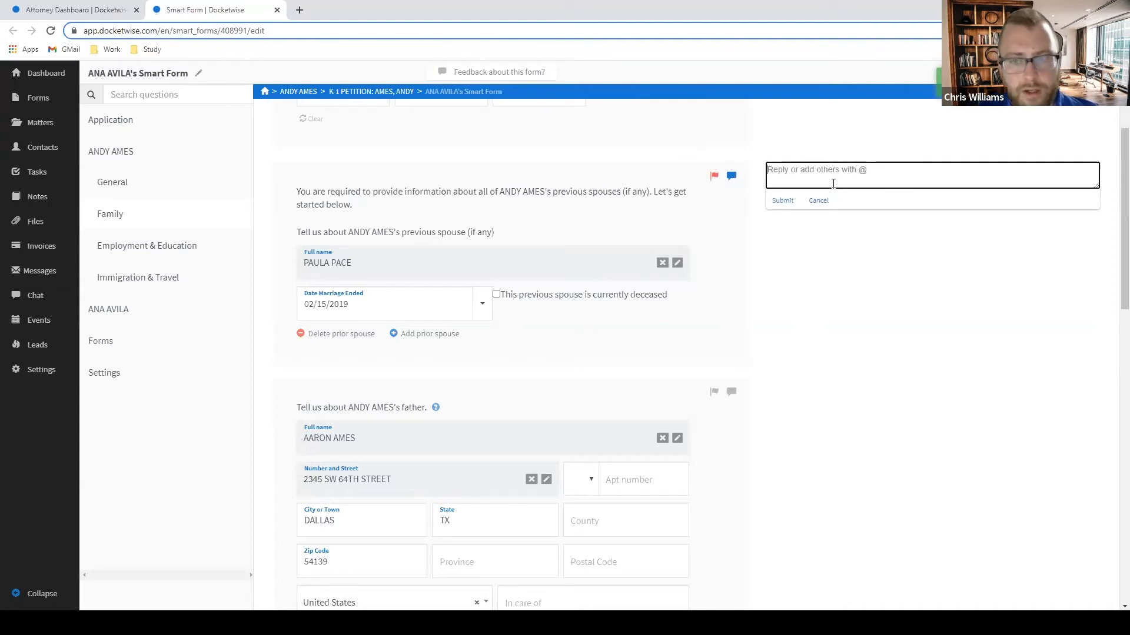
{"action": "type", "text": "THIS IS DIFFERENT "}
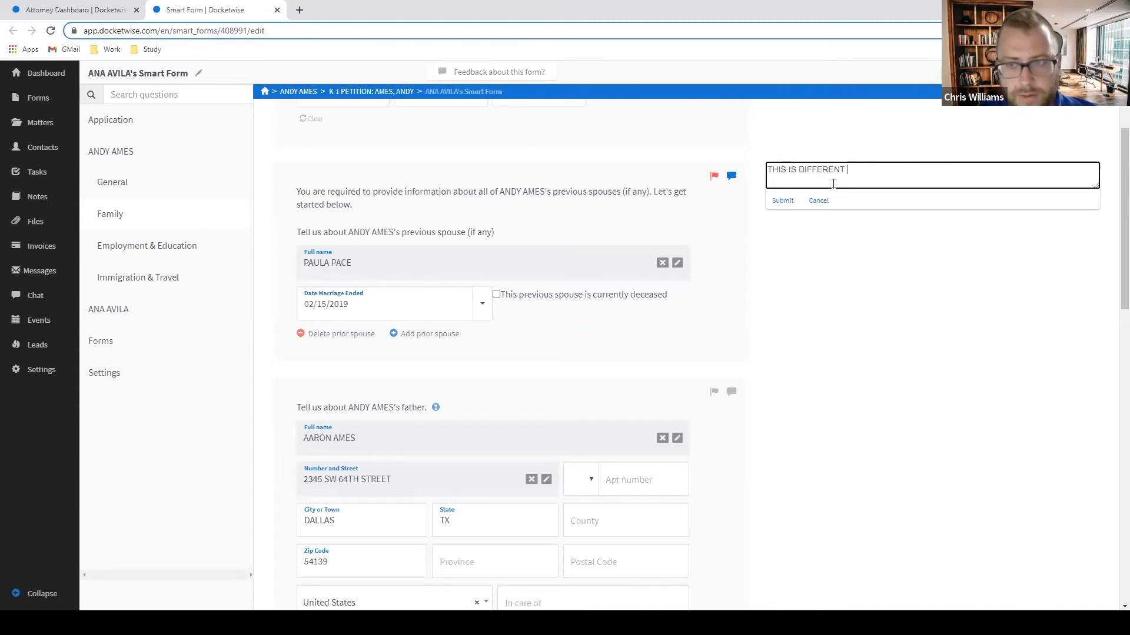
{"action": "type", "text": "THAN THA NAME THAT APPEARS ON DIVEORI"}
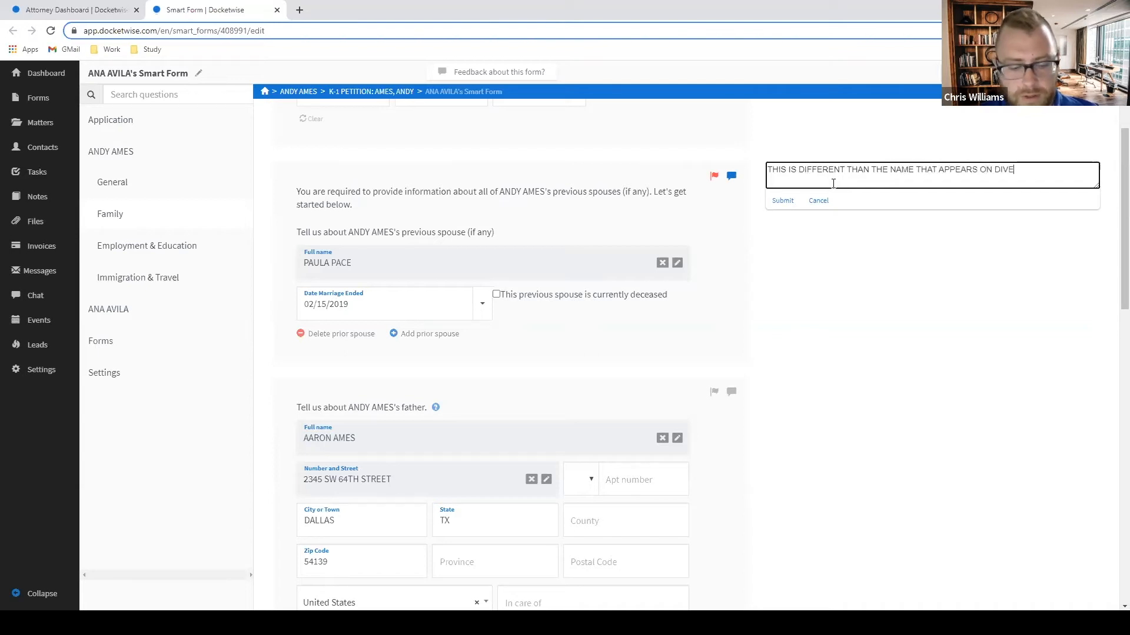
{"action": "key", "text": "BackSpace"}
{"action": "key", "text": "BackSpace"}
{"action": "key", "text": "BackSpace"}
{"action": "key", "text": "BackSpace"}
{"action": "key", "text": "BackSpace"}
{"action": "key", "text": "BackSpace"}
{"action": "type", "text": "ORCE CERTIFICATE"}
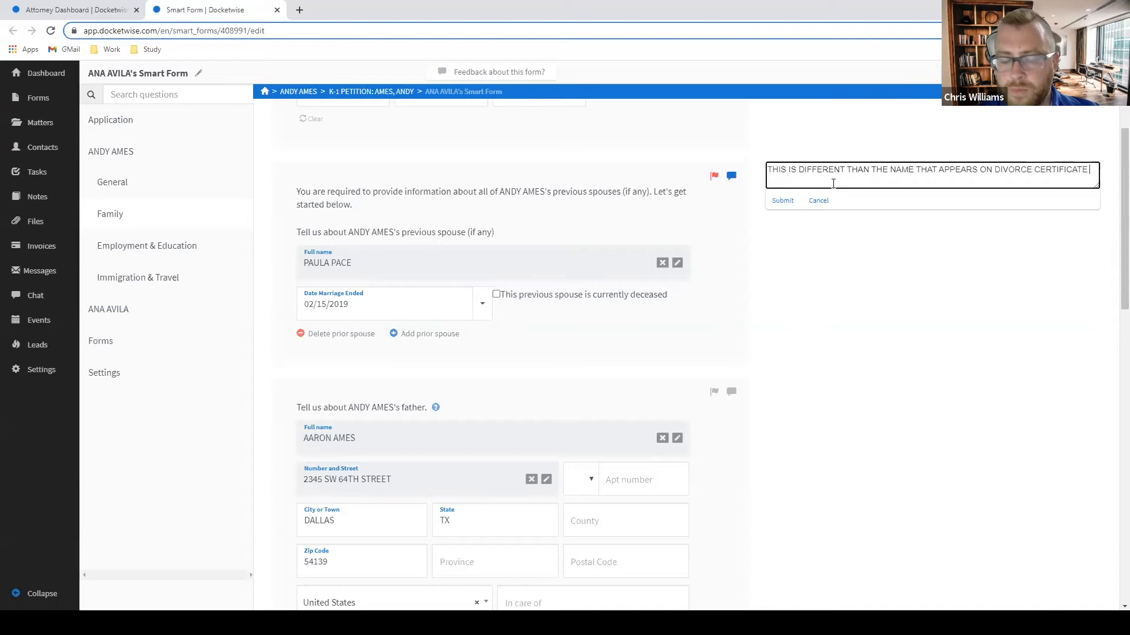
{"action": "type", "text": " ON FILE"}
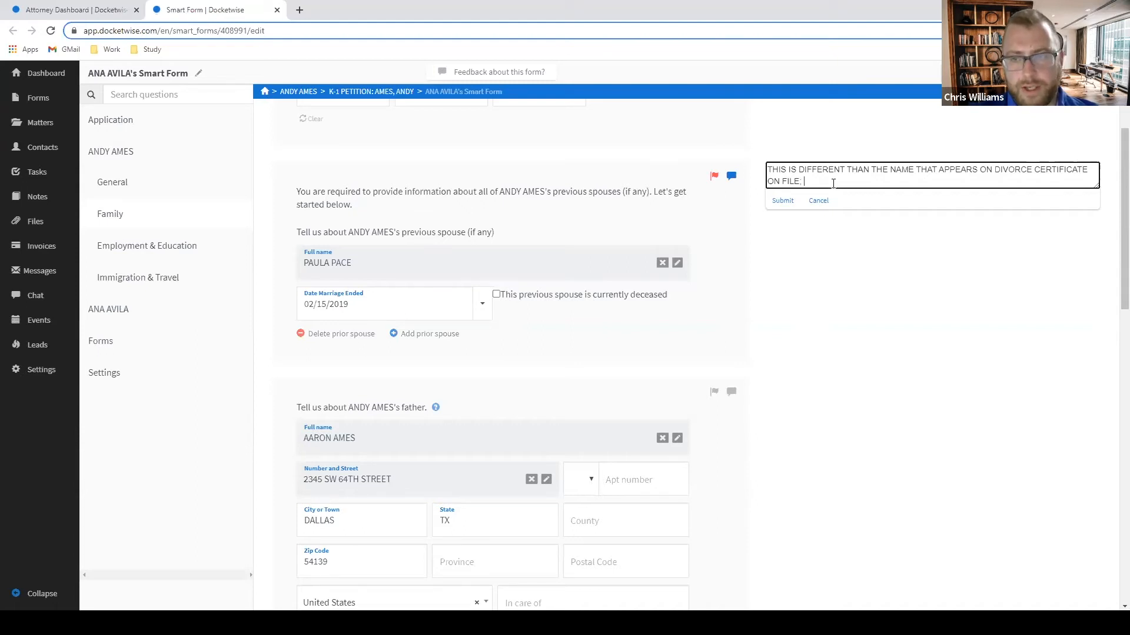
{"action": "type", "text": "; IS THERE ANOTHER "}
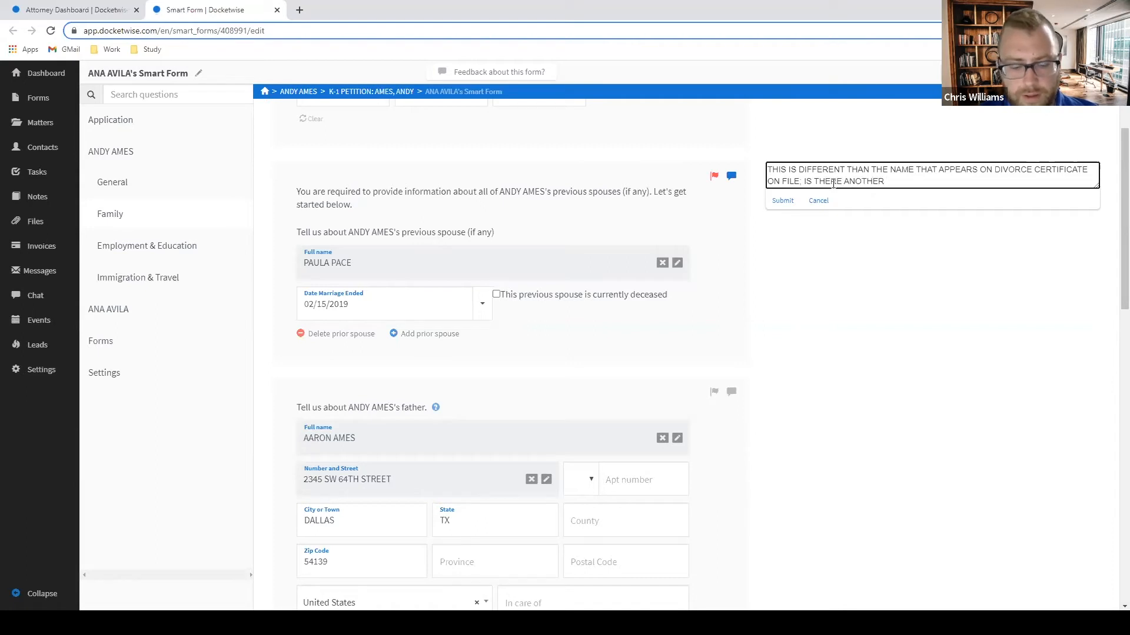
{"action": "type", "text": "PRIOR SPO"}
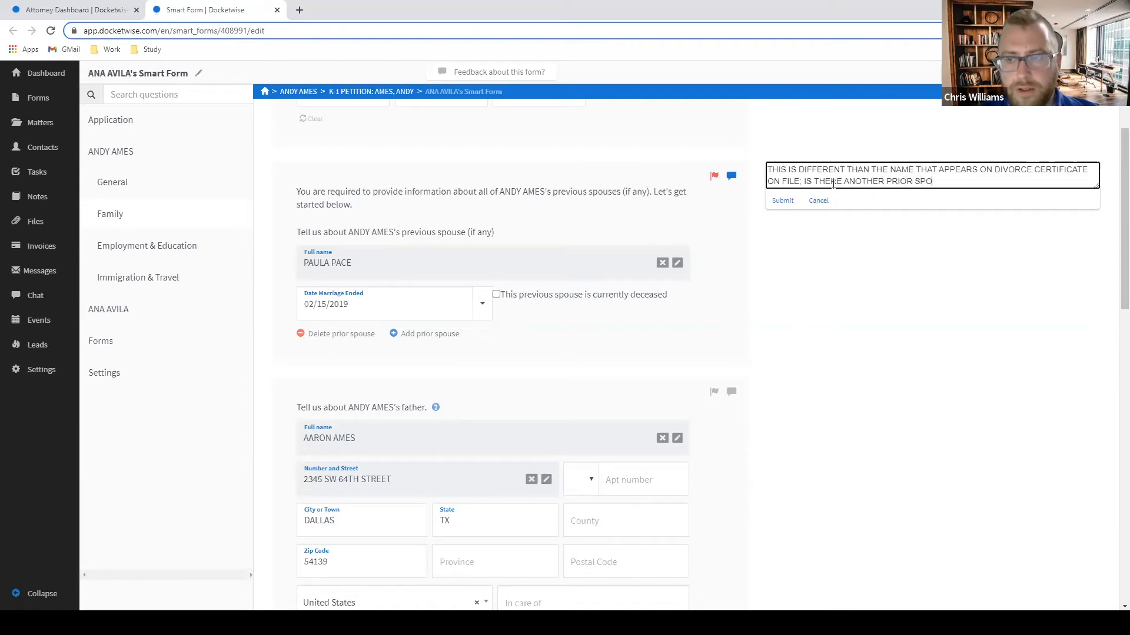
{"action": "type", "text": "USE OR DID THEIR NA"}
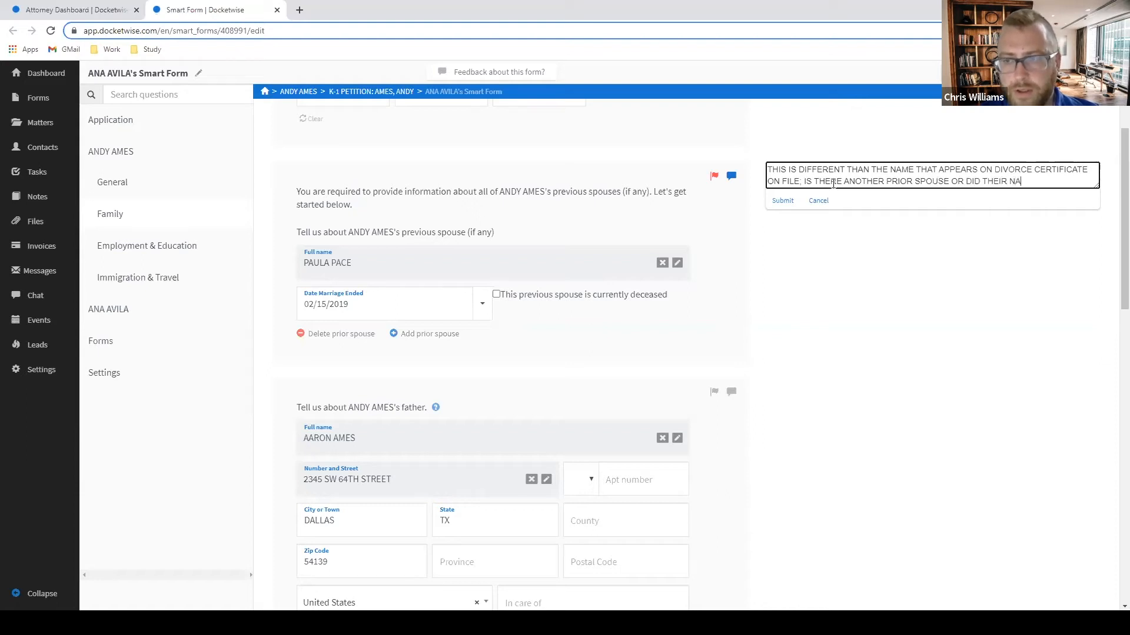
{"action": "type", "text": "ME CHANGE"}
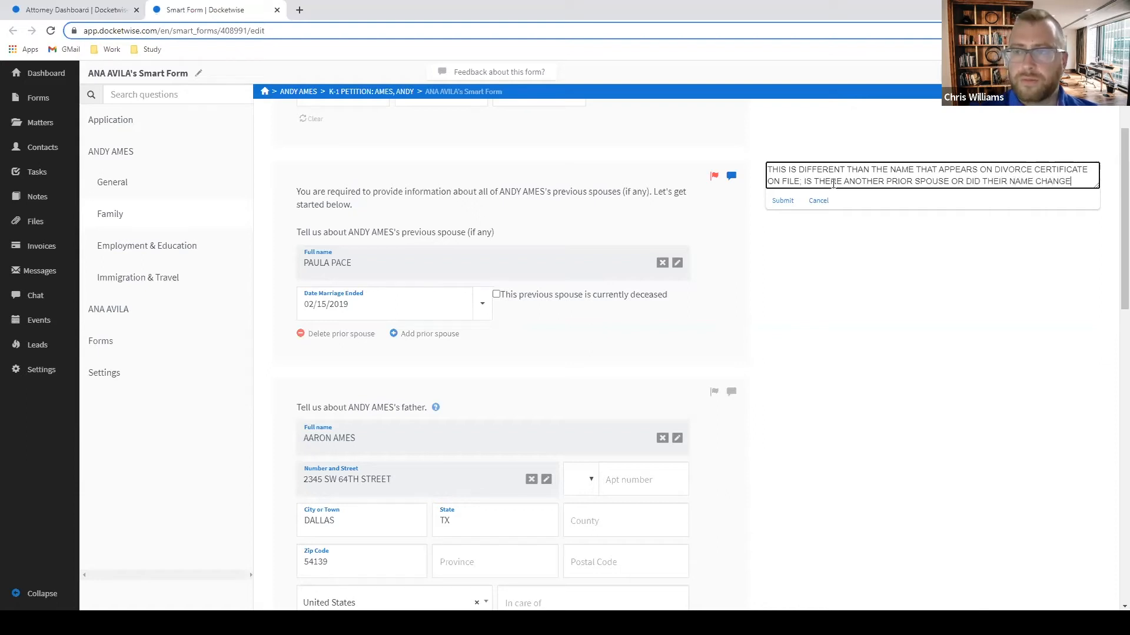
{"action": "type", "text": "?"}
{"action": "key", "text": "Return"}
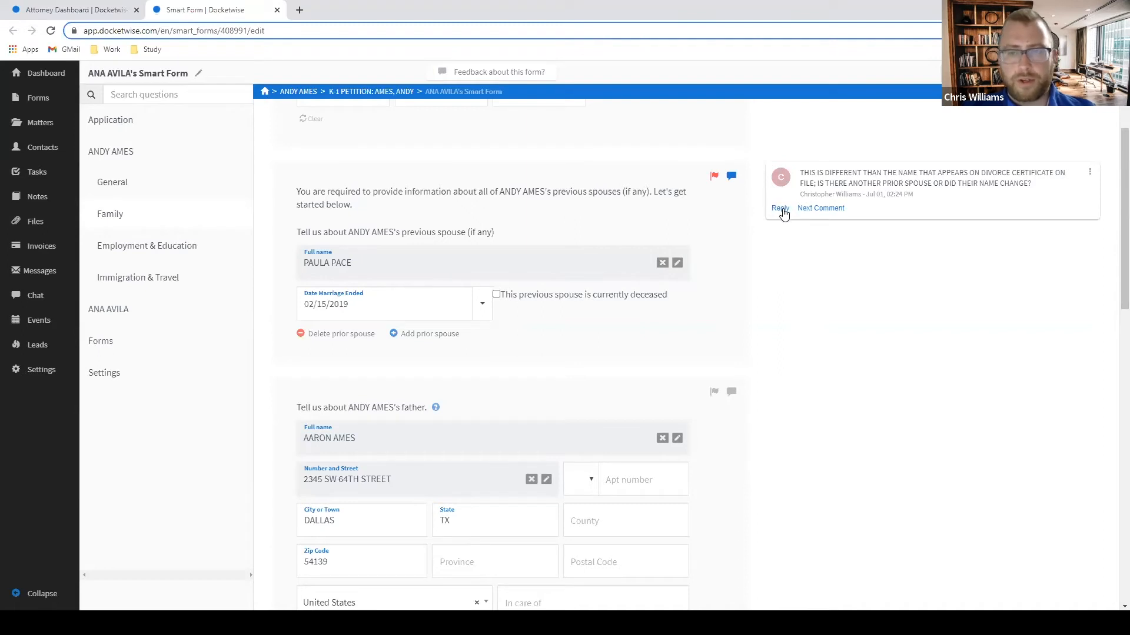
Flag the father question and comment 'PLEASE FILL IN MISSING INFORMATION'.
{"action": "scroll", "coordinate": [858, 275], "scroll_direction": "down", "scroll_amount": 2}
{"action": "scroll", "coordinate": [881, 270], "scroll_direction": "up", "scroll_amount": 1}
{"action": "scroll", "coordinate": [877, 276], "scroll_direction": "down", "scroll_amount": 1}
{"action": "scroll", "coordinate": [866, 275], "scroll_direction": "up", "scroll_amount": 2}
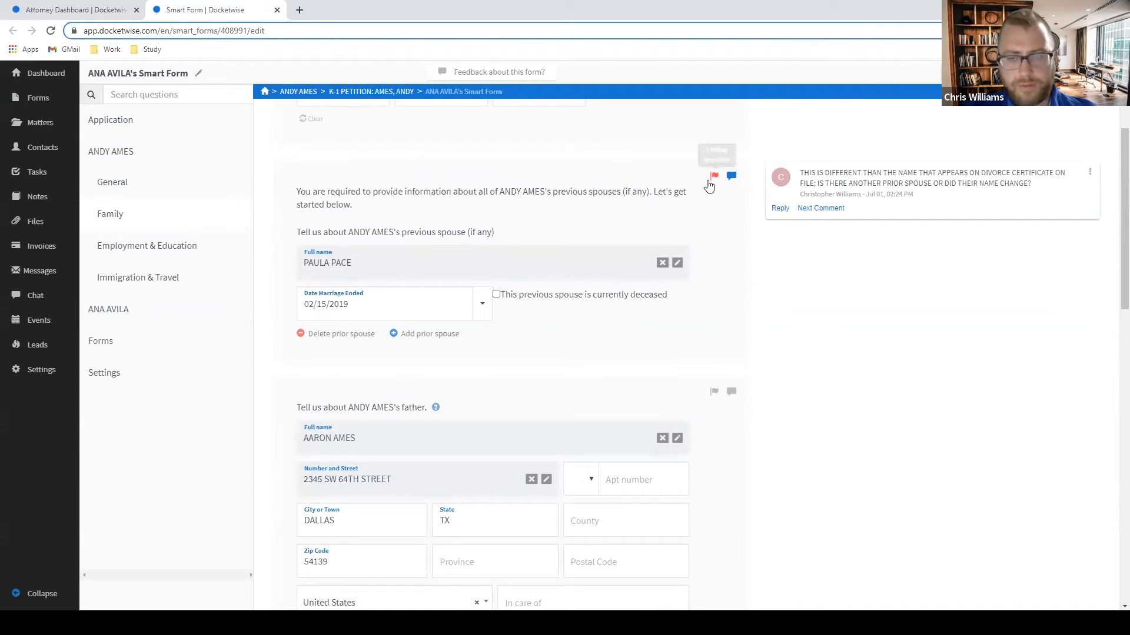
{"action": "scroll", "coordinate": [887, 224], "scroll_direction": "down", "scroll_amount": 1}
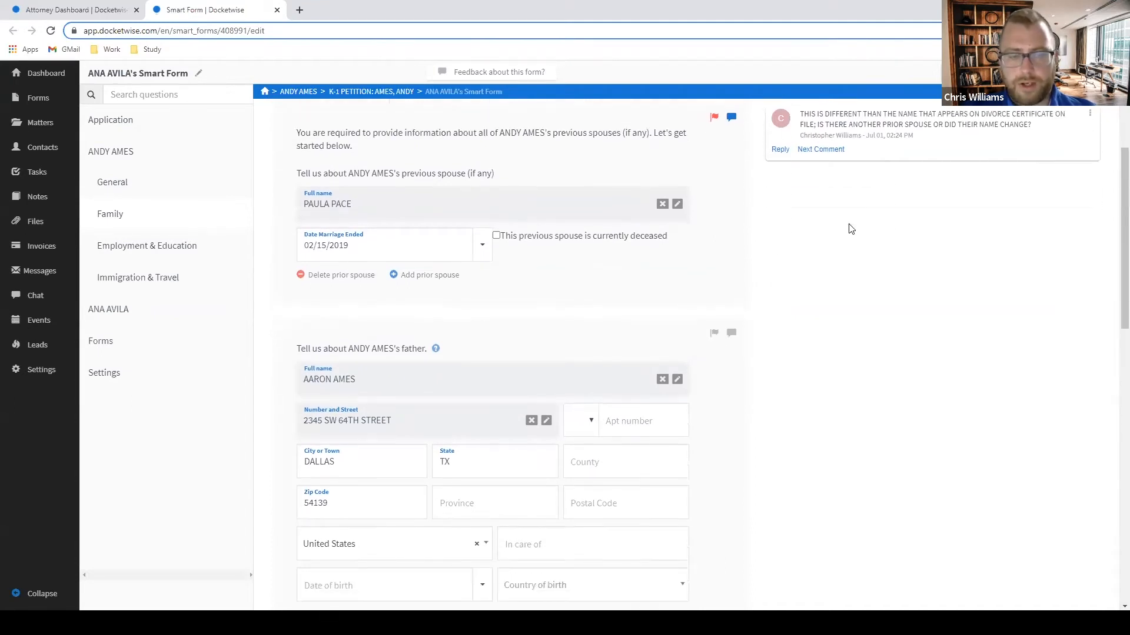
{"action": "scroll", "coordinate": [849, 229], "scroll_direction": "down", "scroll_amount": 2}
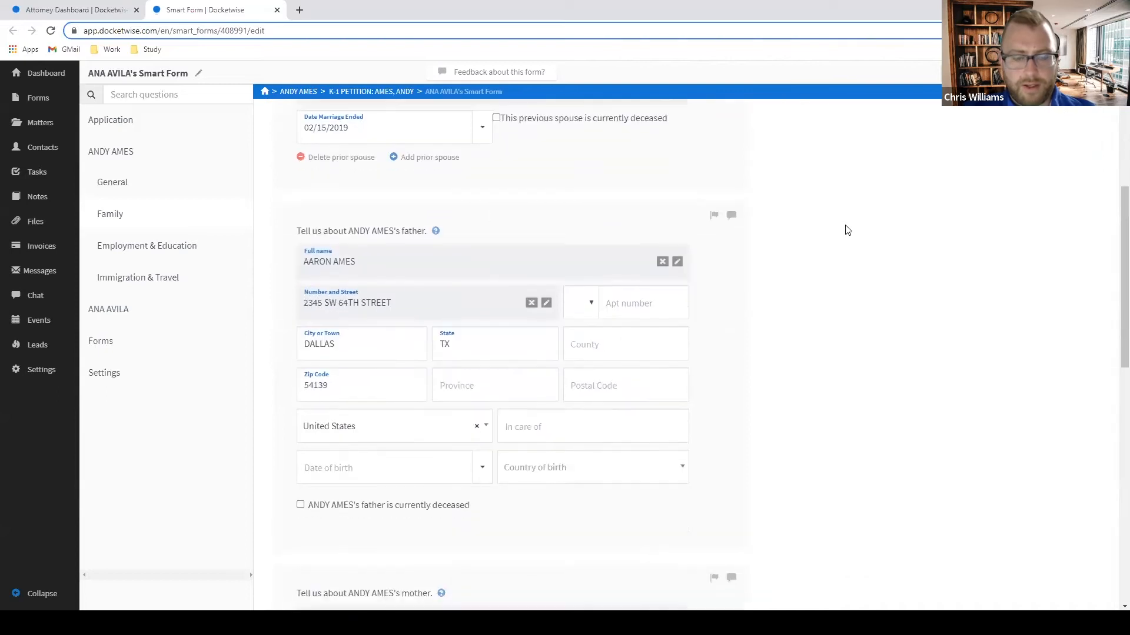
{"action": "scroll", "coordinate": [842, 229], "scroll_direction": "down", "scroll_amount": 1}
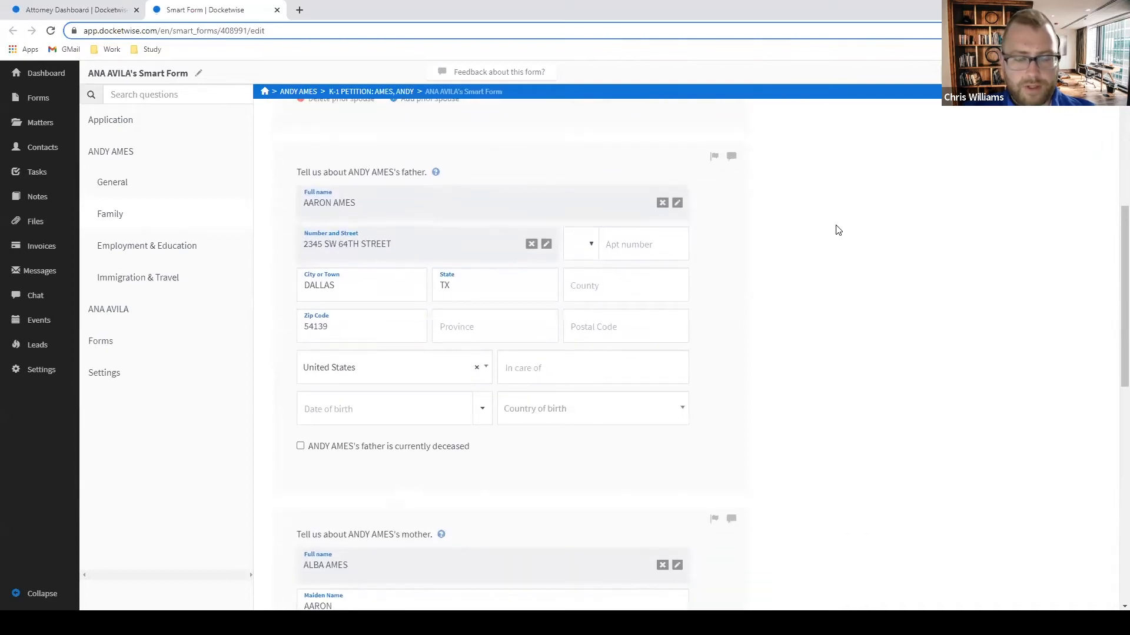
{"action": "left_click", "coordinate": [712, 156]}
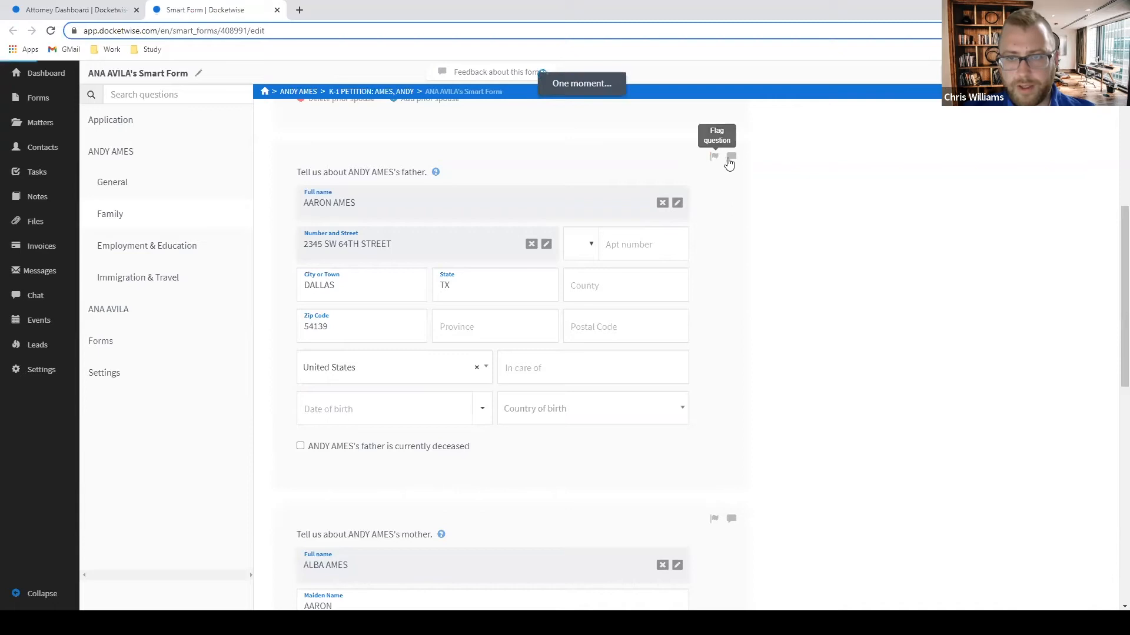
{"action": "left_click", "coordinate": [731, 156]}
{"action": "type", "text": "PLEA"}
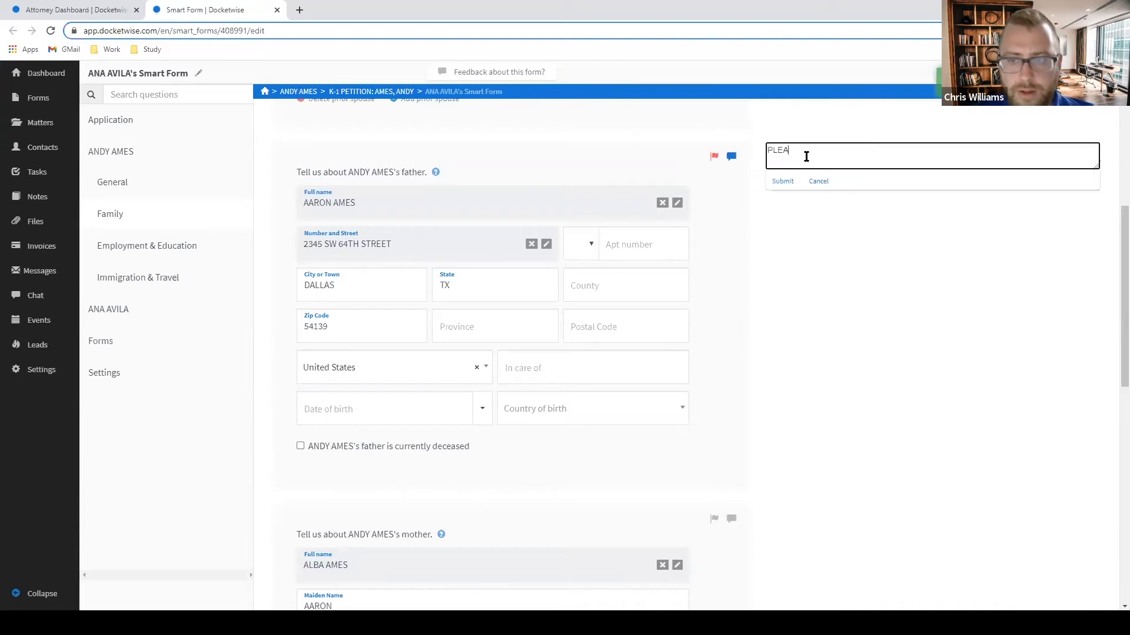
{"action": "type", "text": "SE FILL IN MI"}
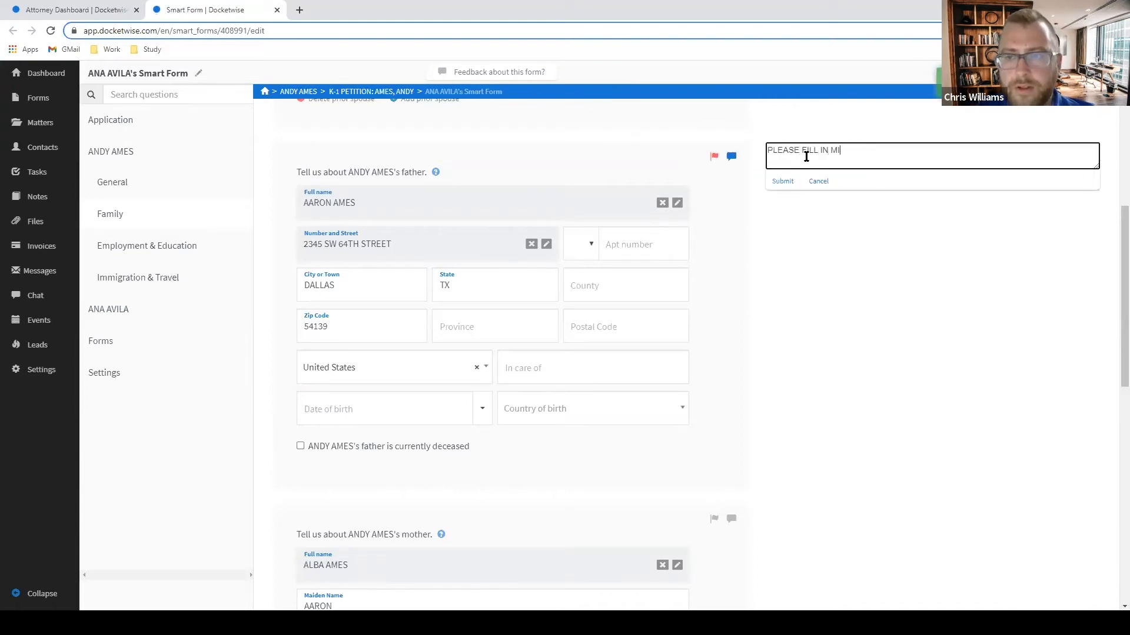
{"action": "type", "text": "SSING INFORMATION"}
{"action": "key", "text": "ctrl+a"}
{"action": "key", "text": "ctrl+c"}
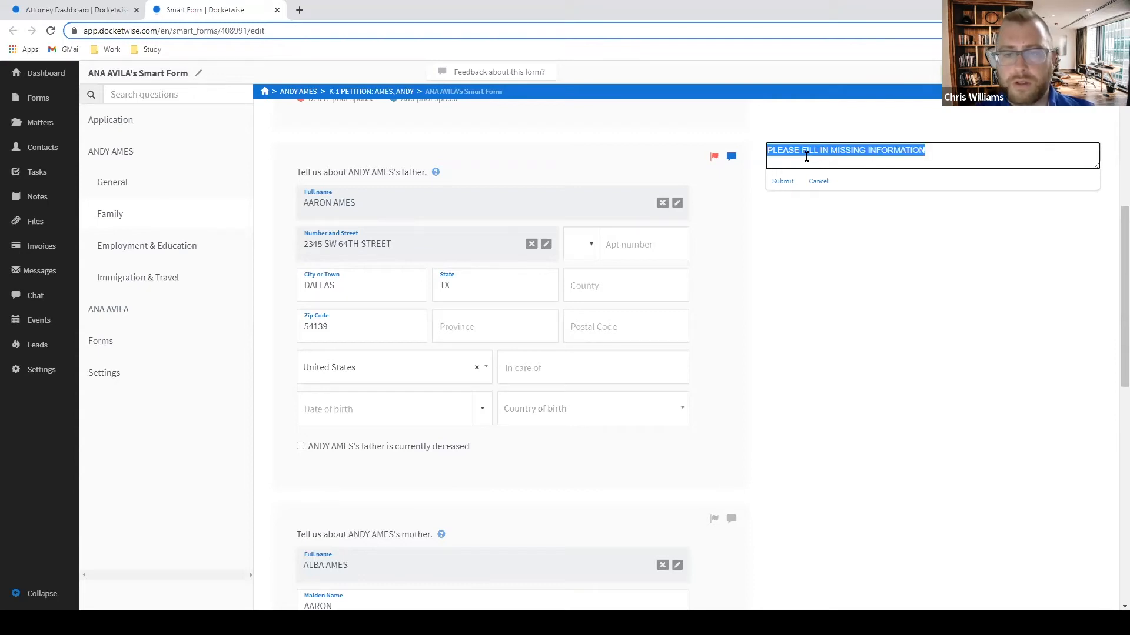
{"action": "key", "text": "Return"}
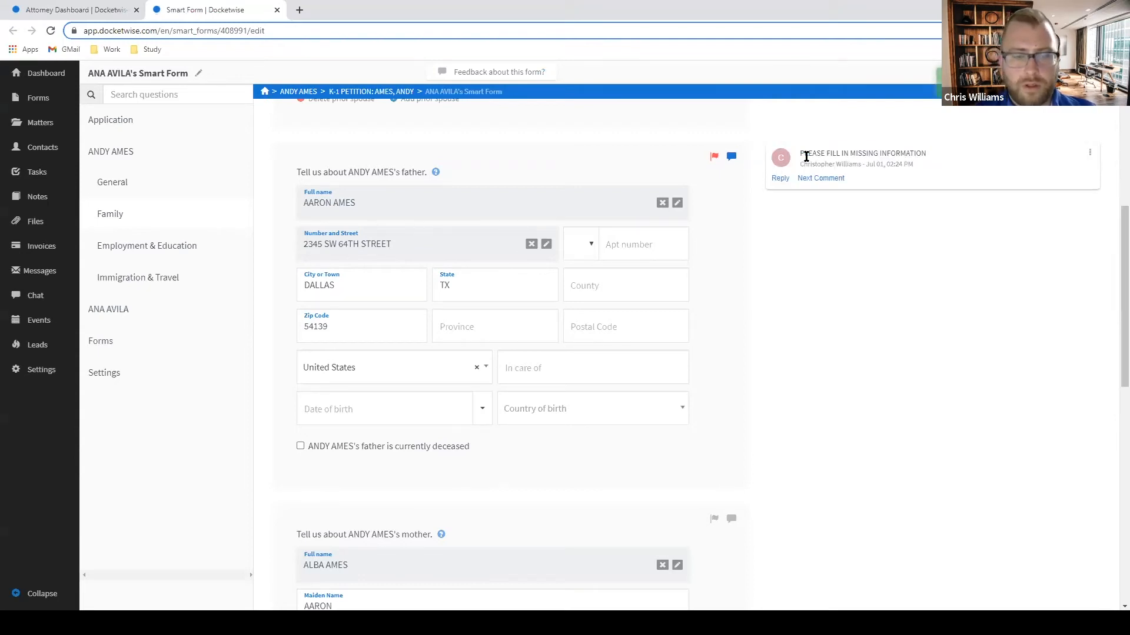
Flag the mother question and post the same 'PLEASE FILL IN MISSING INFORMATION' comment.
{"action": "scroll", "coordinate": [765, 242], "scroll_direction": "down", "scroll_amount": 4}
{"action": "scroll", "coordinate": [729, 280], "scroll_direction": "down", "scroll_amount": 1}
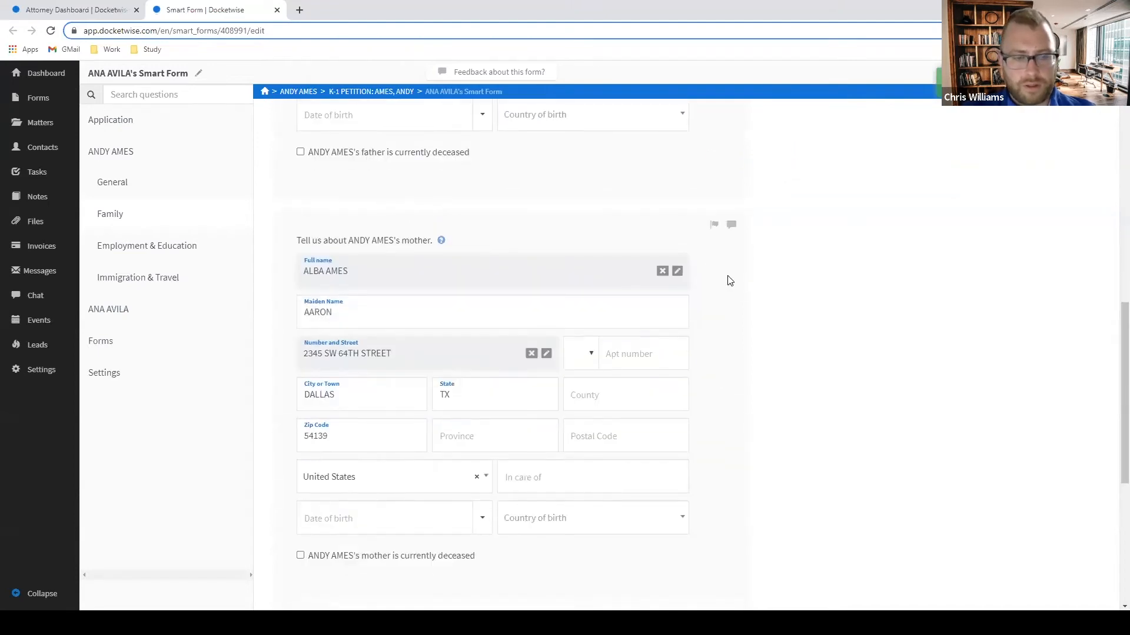
{"action": "left_click", "coordinate": [713, 225]}
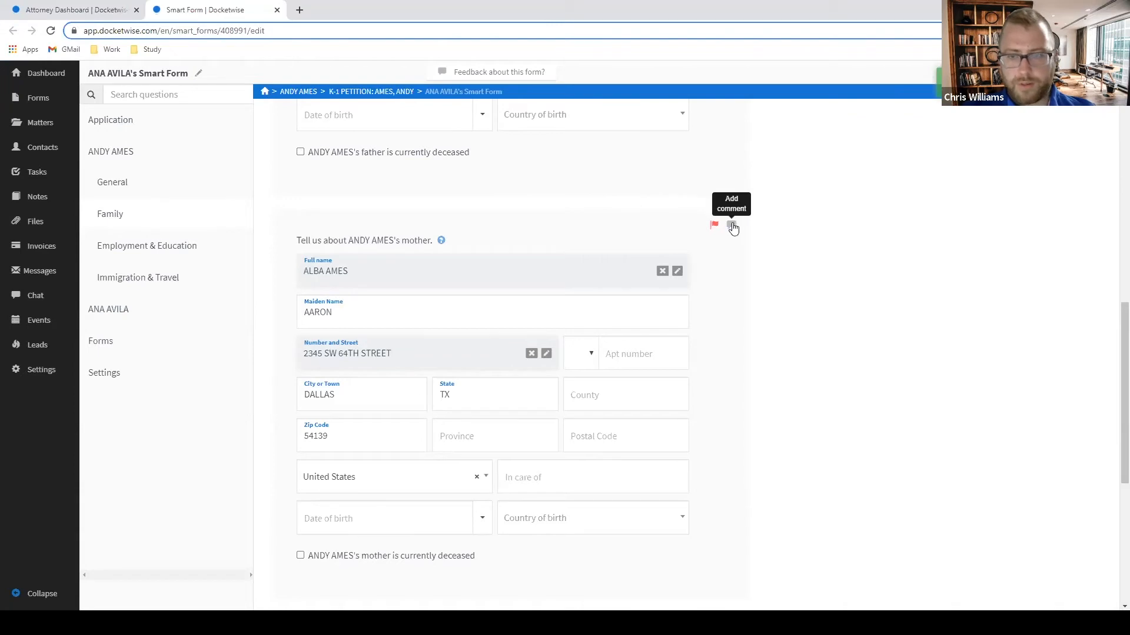
{"action": "left_click", "coordinate": [733, 225]}
{"action": "key", "text": "ctrl+v"}
{"action": "key", "text": "Return"}
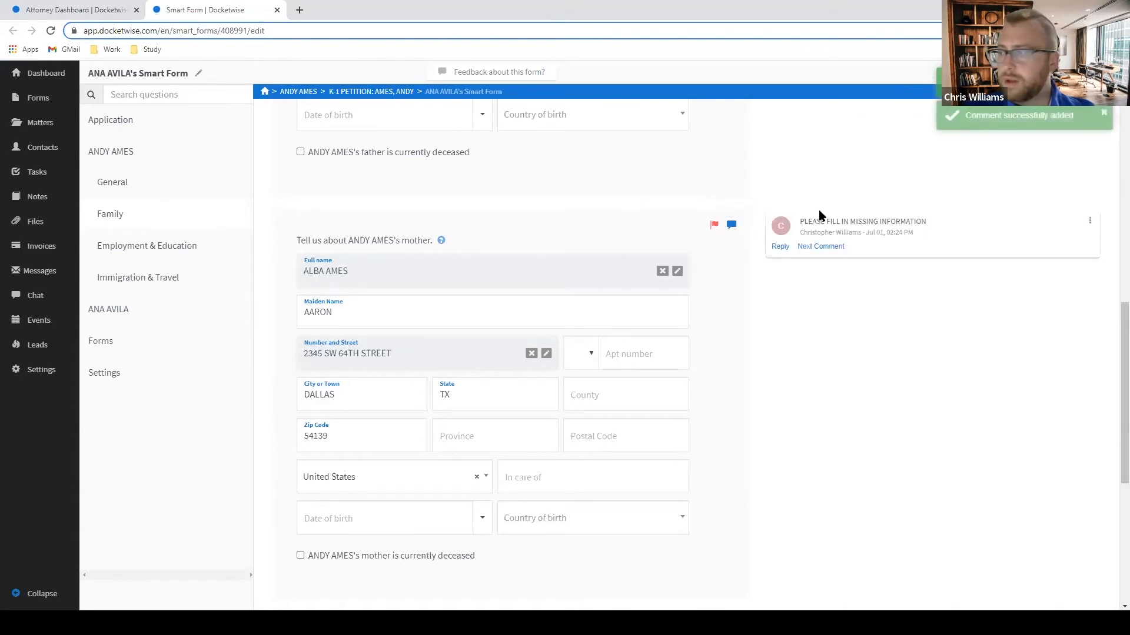
In Employment & Education, flag the employer question and comment 'PLEASE INDICATE THE PHONE NUMBER HERE'.
{"action": "left_click", "coordinate": [157, 249]}
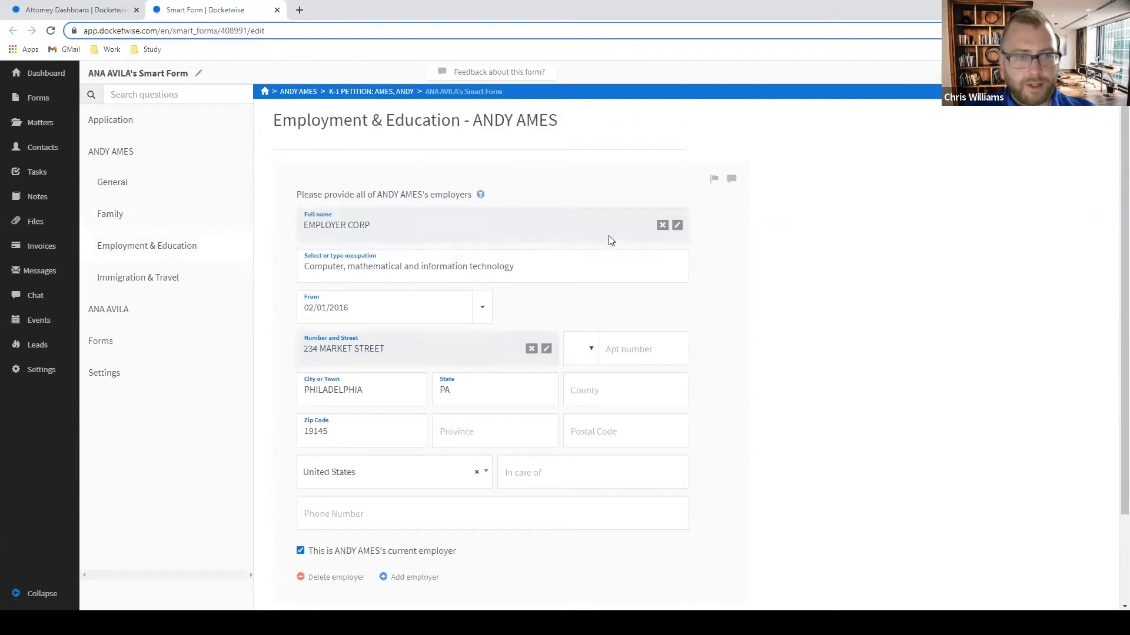
{"action": "scroll", "coordinate": [619, 302], "scroll_direction": "down", "scroll_amount": 2}
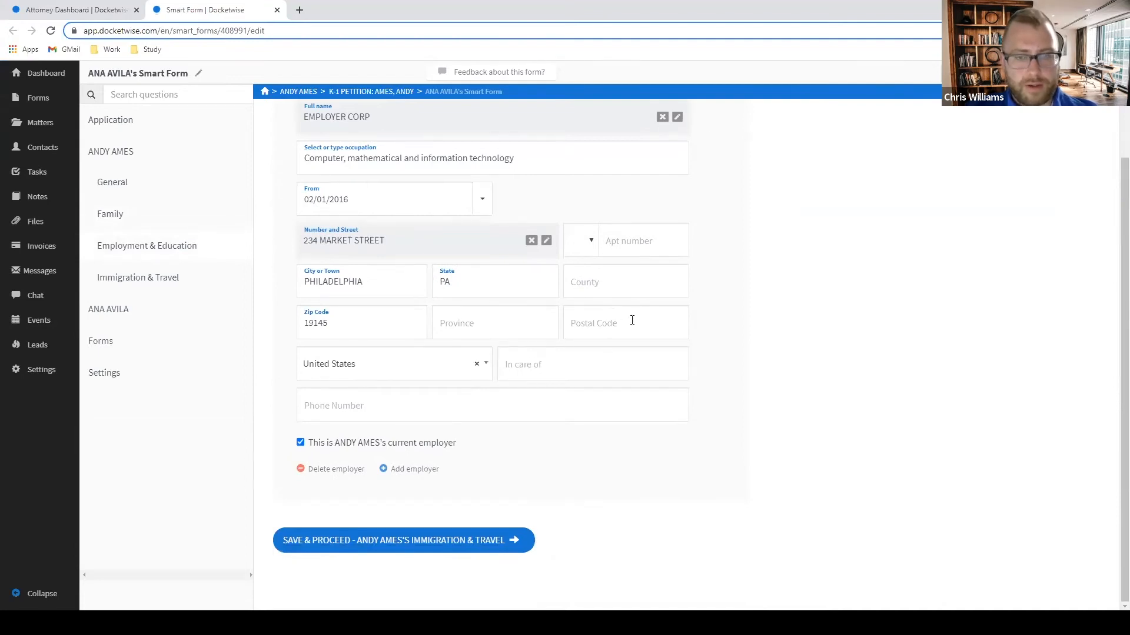
{"action": "scroll", "coordinate": [670, 318], "scroll_direction": "up", "scroll_amount": 1}
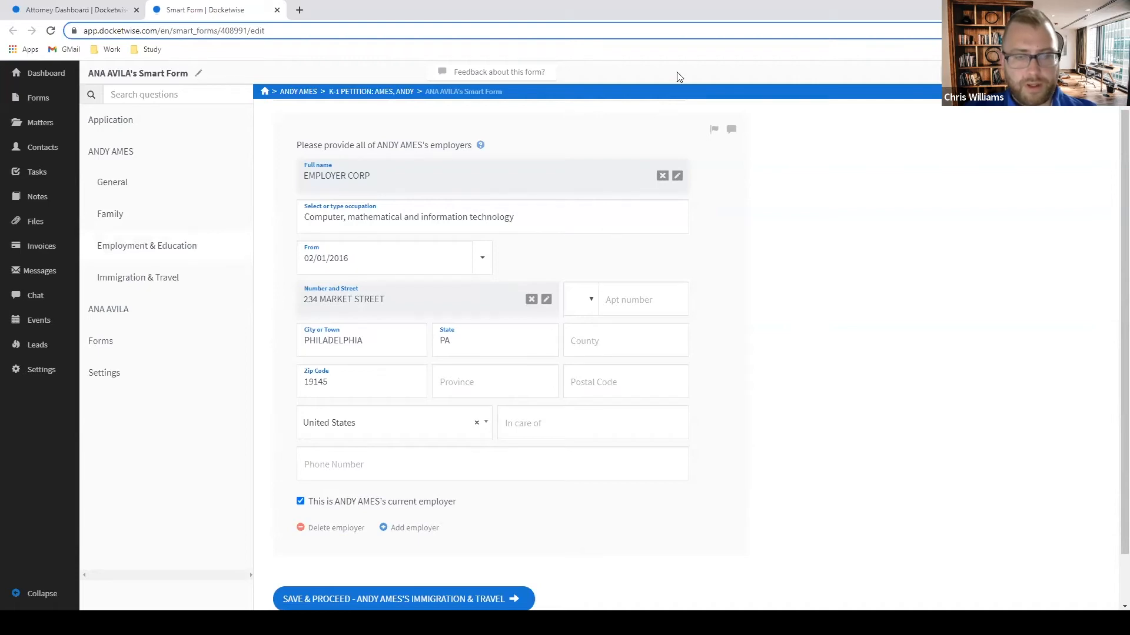
{"action": "left_click", "coordinate": [714, 130]}
{"action": "left_click", "coordinate": [731, 129]}
{"action": "type", "text": "PLEASE INDIC"}
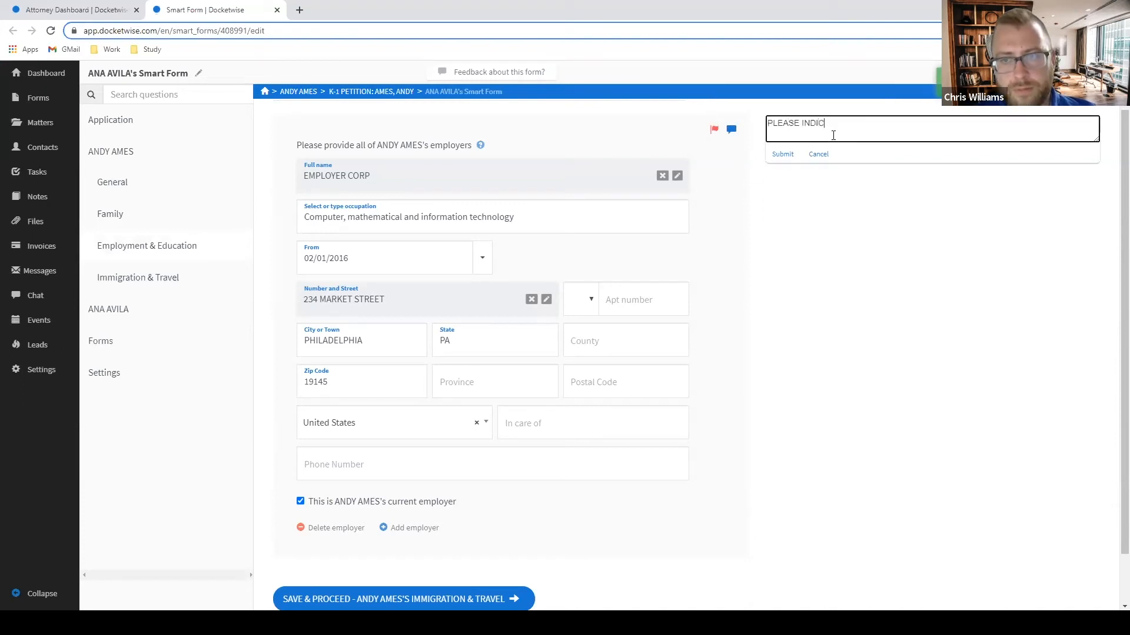
{"action": "type", "text": "ATE THE PHONE NUMBE"}
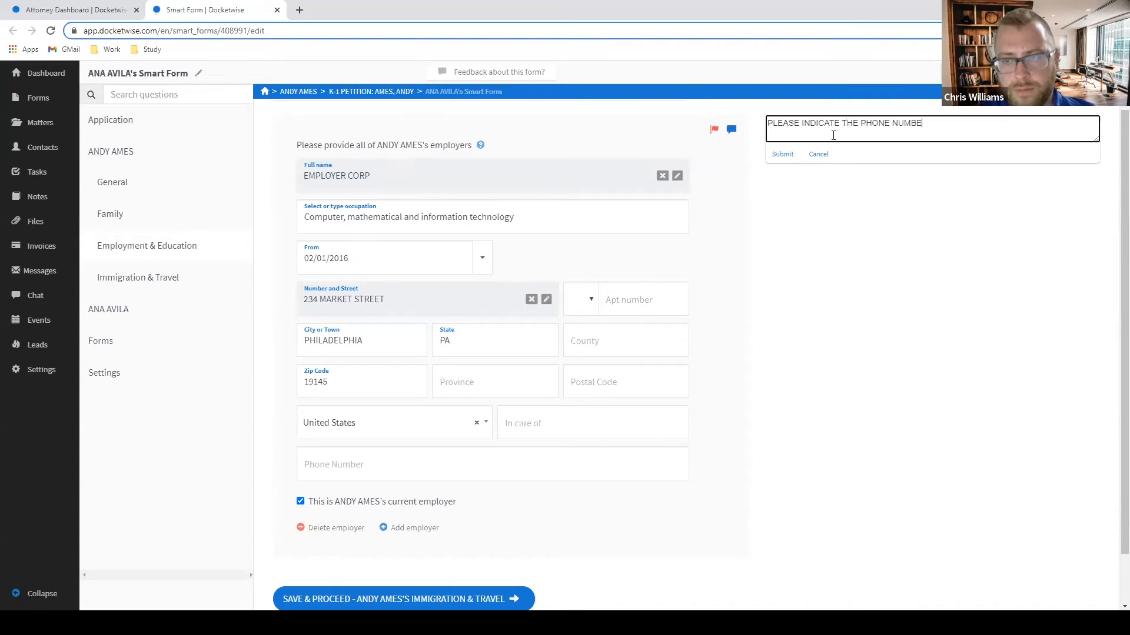
{"action": "type", "text": "R HERE"}
{"action": "key", "text": "Return"}
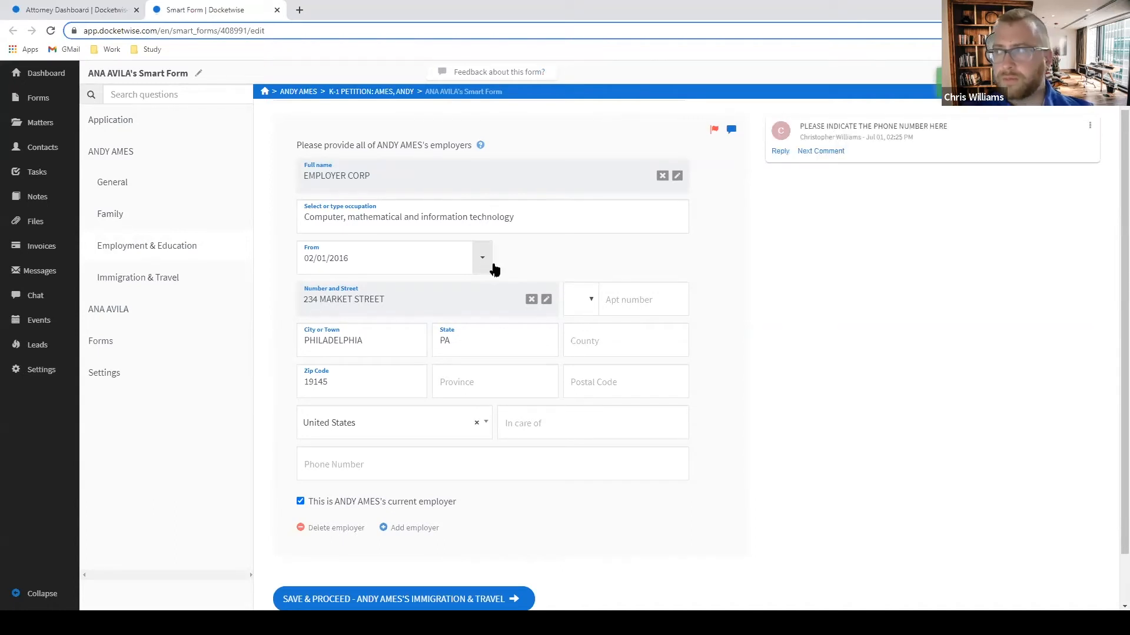
{"action": "scroll", "coordinate": [833, 304], "scroll_direction": "down", "scroll_amount": 1}
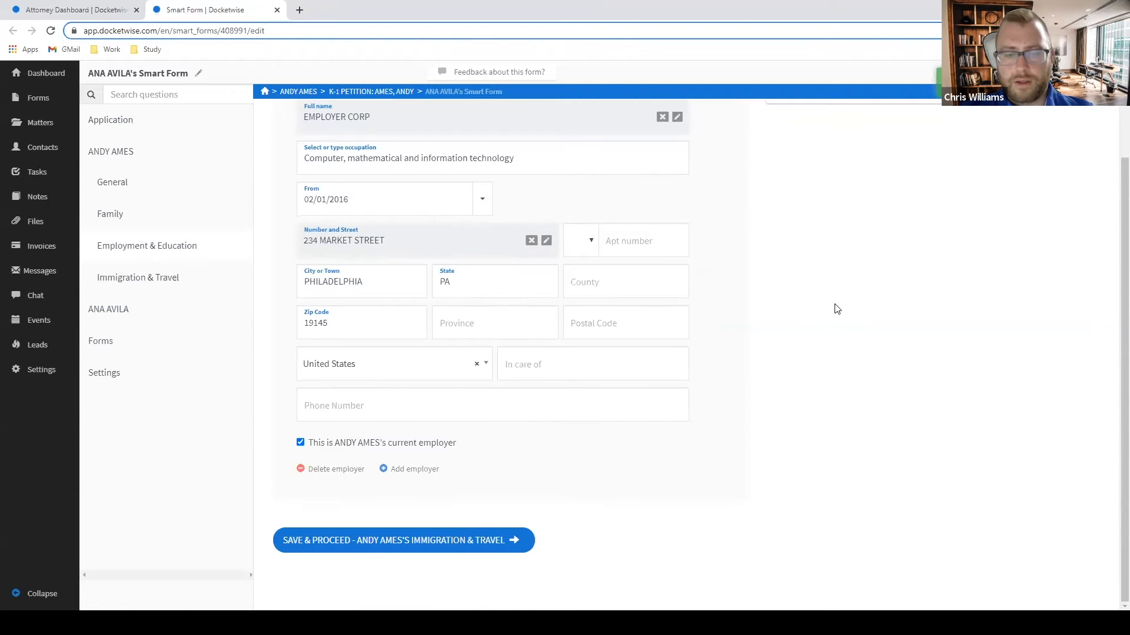
{"action": "scroll", "coordinate": [836, 309], "scroll_direction": "up", "scroll_amount": 2}
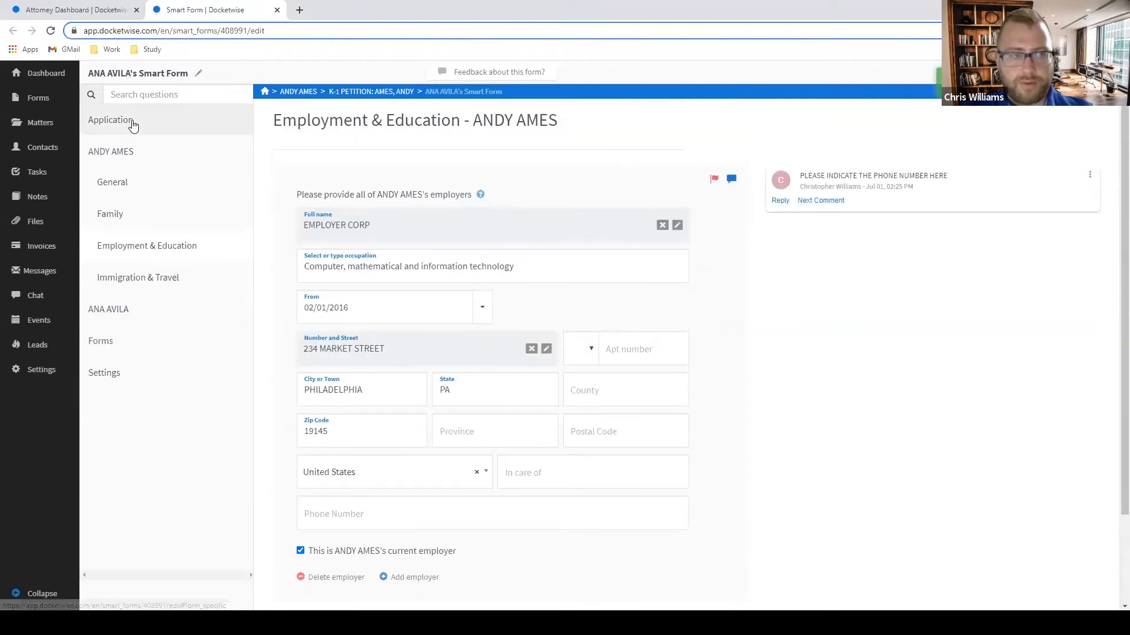
Back in the Application section, flag the in-person meeting question and open the form's options menu.
{"action": "left_click", "coordinate": [139, 152]}
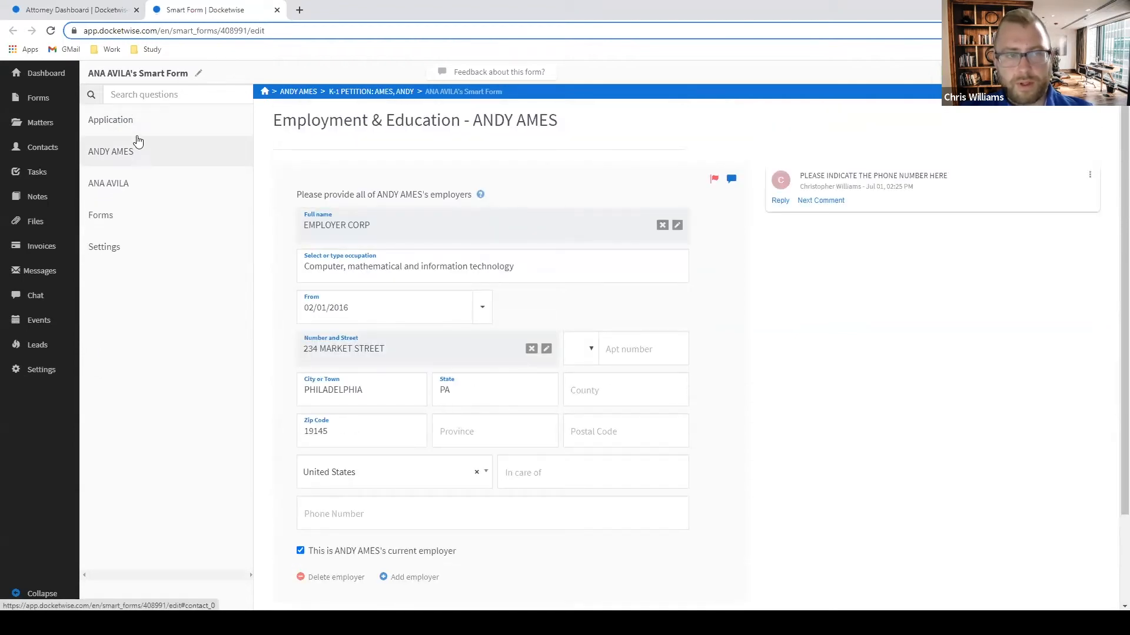
{"action": "left_click", "coordinate": [145, 121]}
{"action": "scroll", "coordinate": [848, 261], "scroll_direction": "down", "scroll_amount": 15}
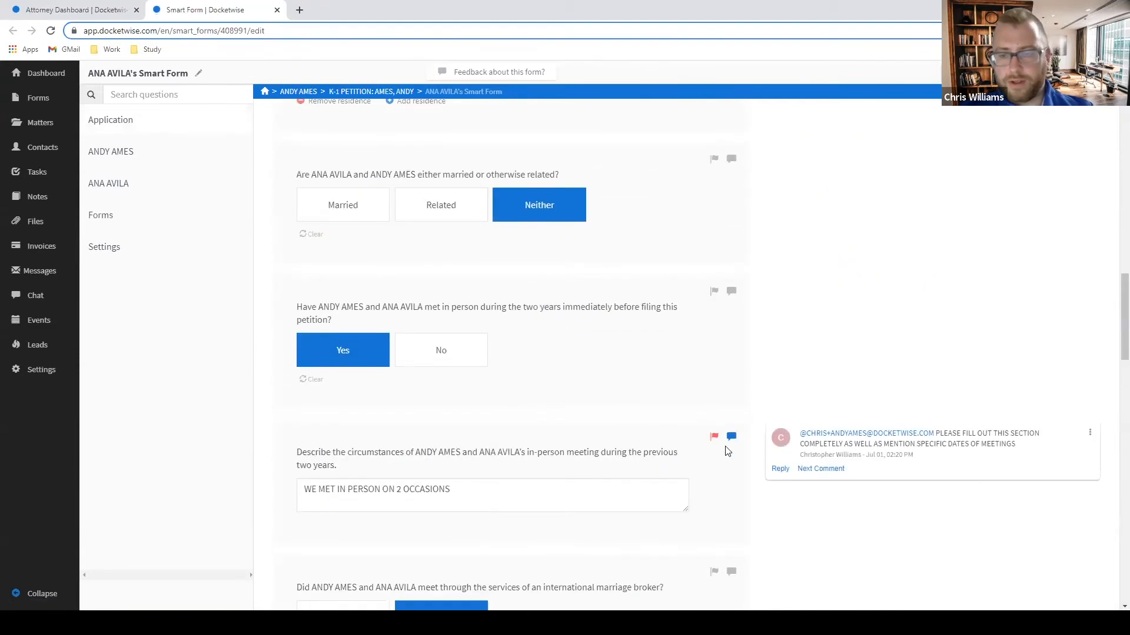
{"action": "left_click", "coordinate": [715, 438]}
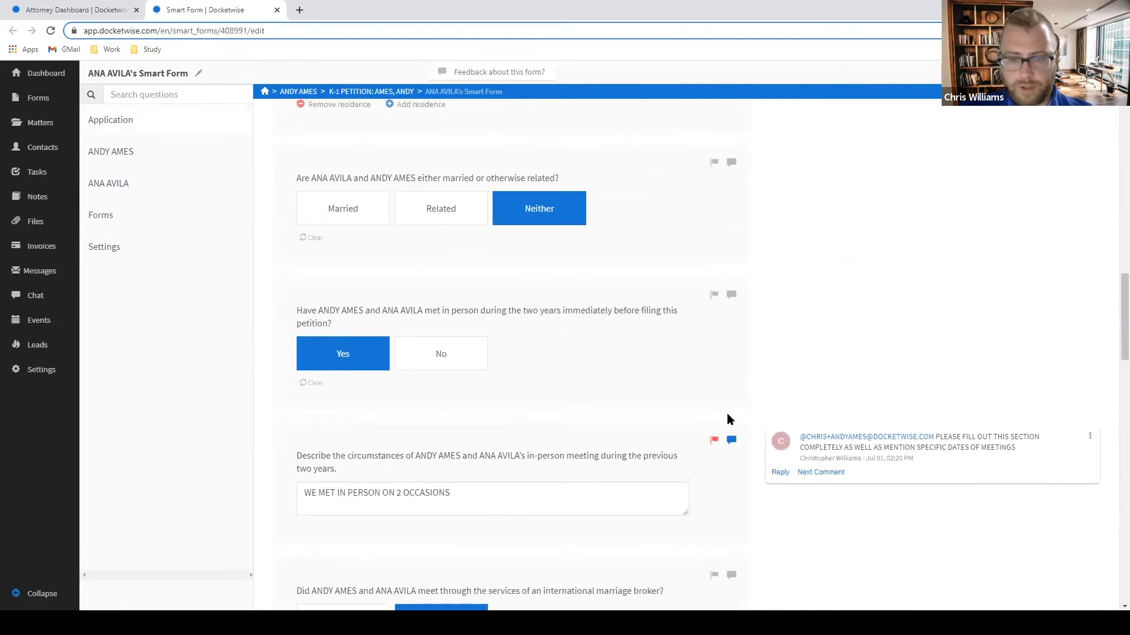
{"action": "scroll", "coordinate": [726, 419], "scroll_direction": "up", "scroll_amount": 13}
{"action": "scroll", "coordinate": [791, 394], "scroll_direction": "up", "scroll_amount": 10}
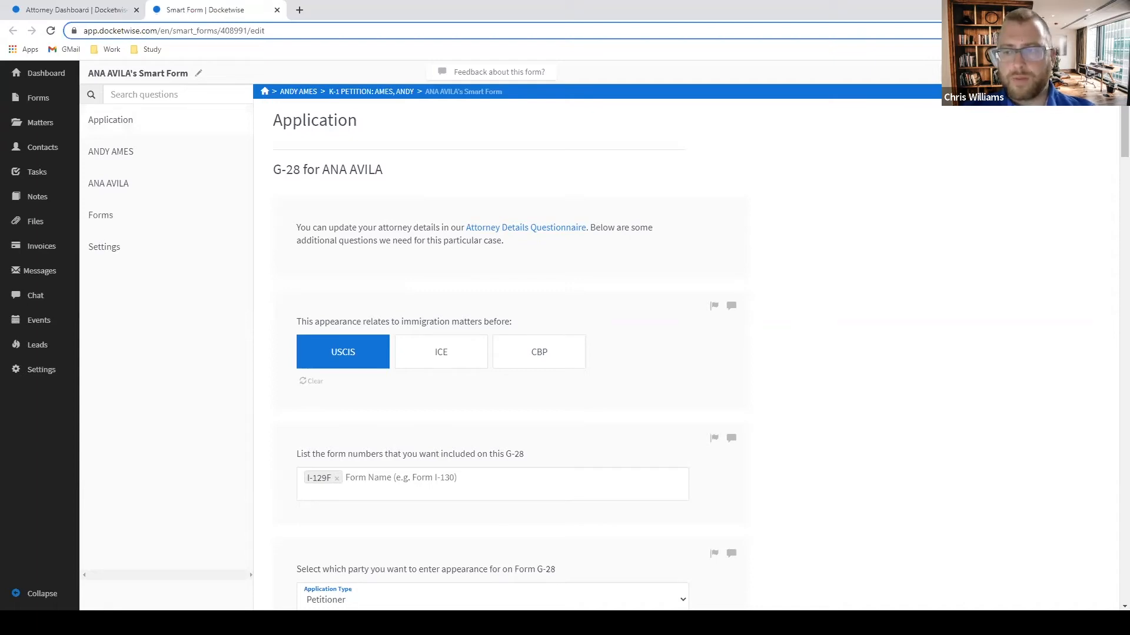
{"action": "left_click", "coordinate": [1091, 73]}
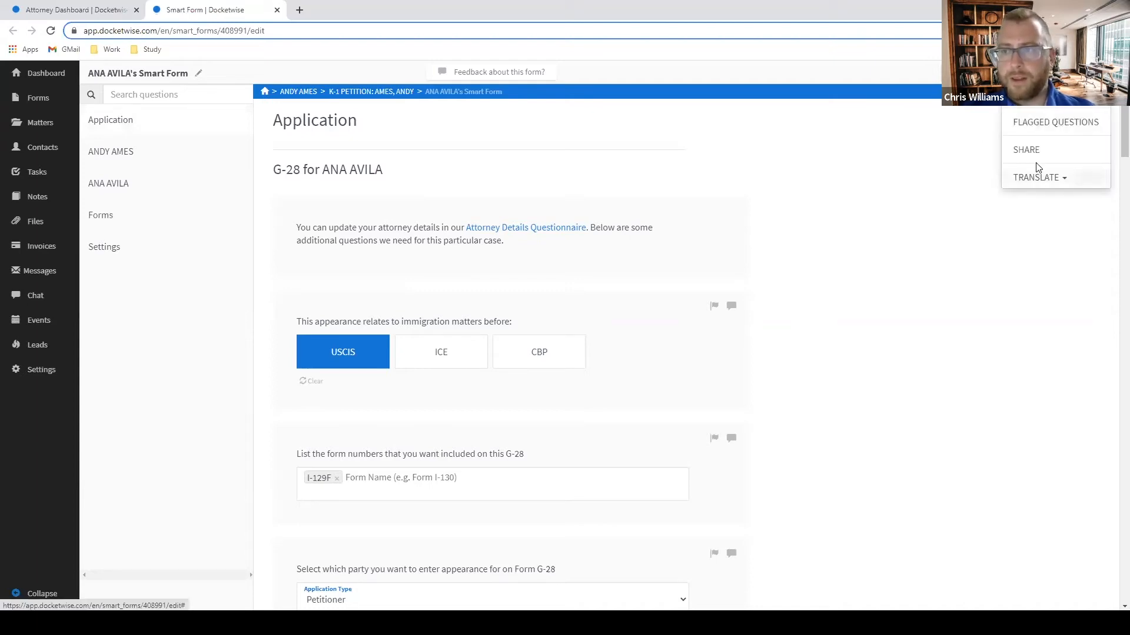
Show only flagged questions, review the client's General Information, then return to the matter's forms list.
{"action": "left_click", "coordinate": [1050, 124]}
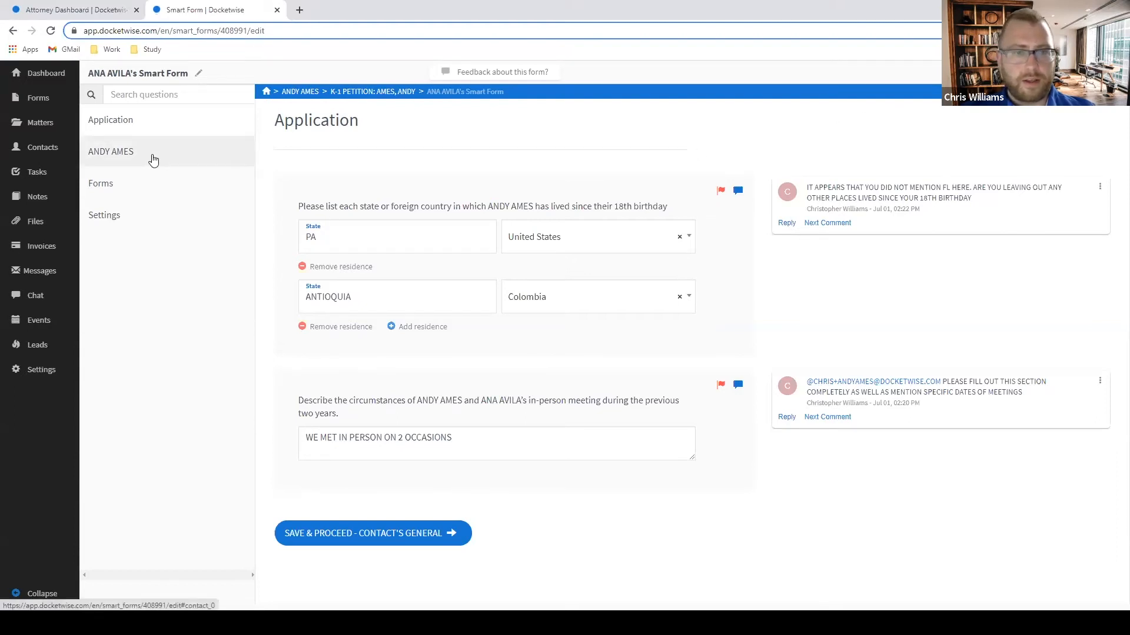
{"action": "left_click", "coordinate": [132, 153]}
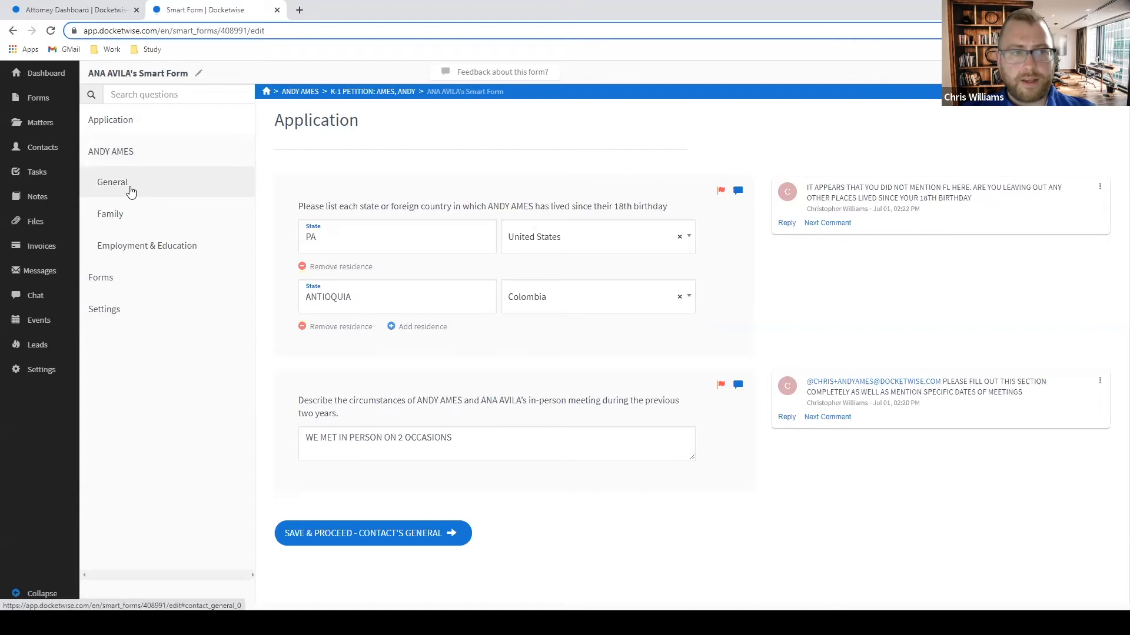
{"action": "left_click", "coordinate": [130, 191]}
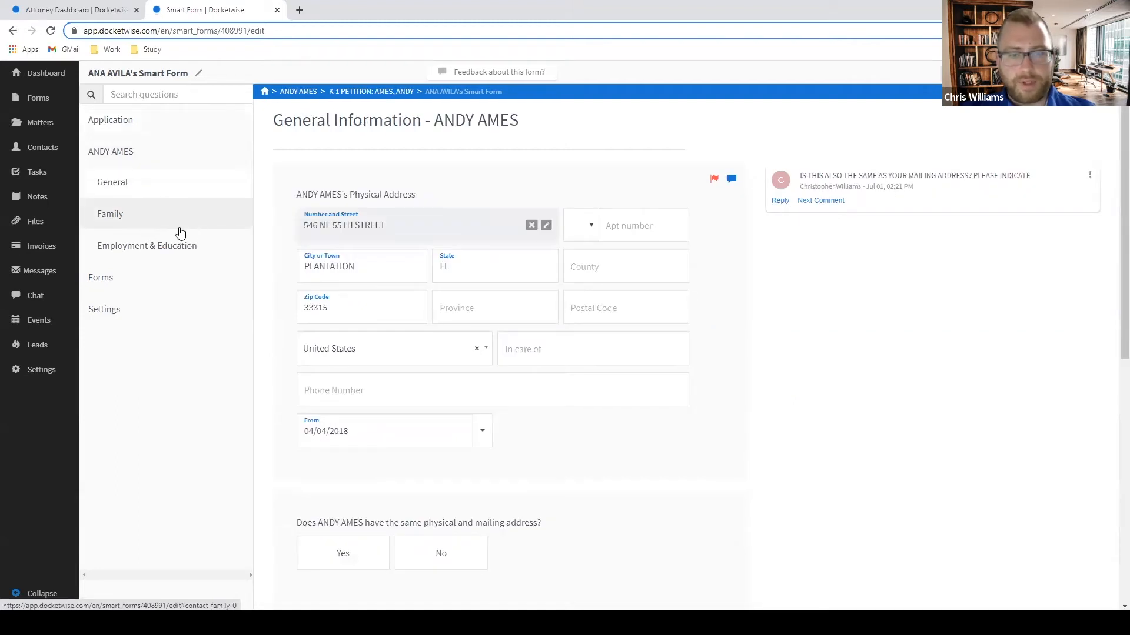
{"action": "scroll", "coordinate": [181, 233], "scroll_direction": "down", "scroll_amount": 3}
{"action": "scroll", "coordinate": [176, 254], "scroll_direction": "up", "scroll_amount": 2}
{"action": "scroll", "coordinate": [138, 263], "scroll_direction": "down", "scroll_amount": 2}
{"action": "scroll", "coordinate": [140, 260], "scroll_direction": "up", "scroll_amount": 3}
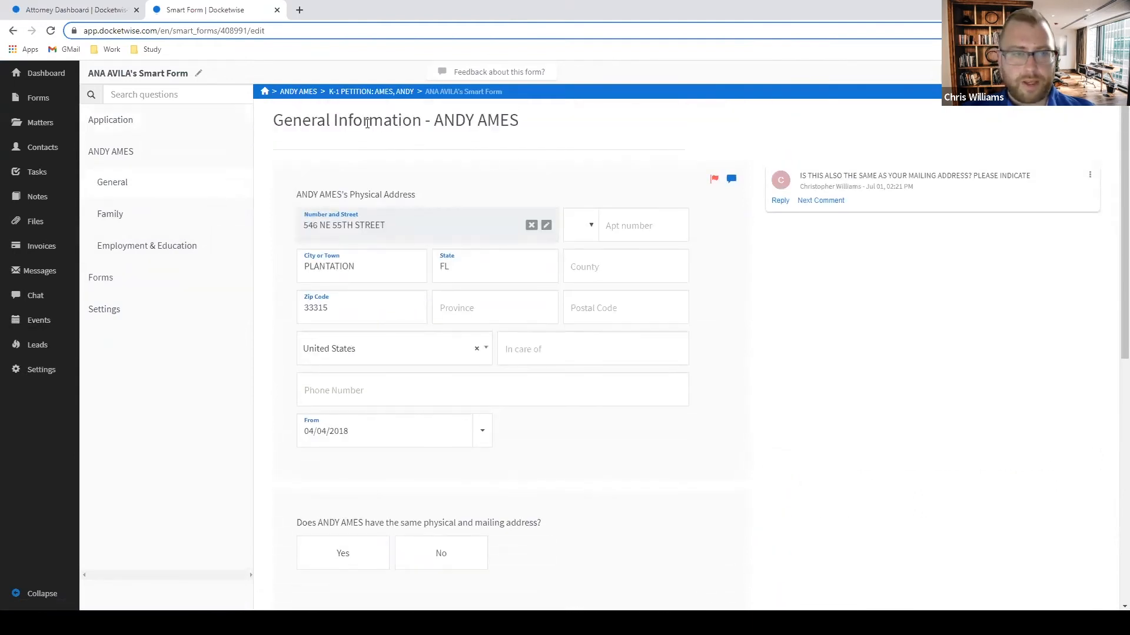
{"action": "left_click", "coordinate": [369, 91]}
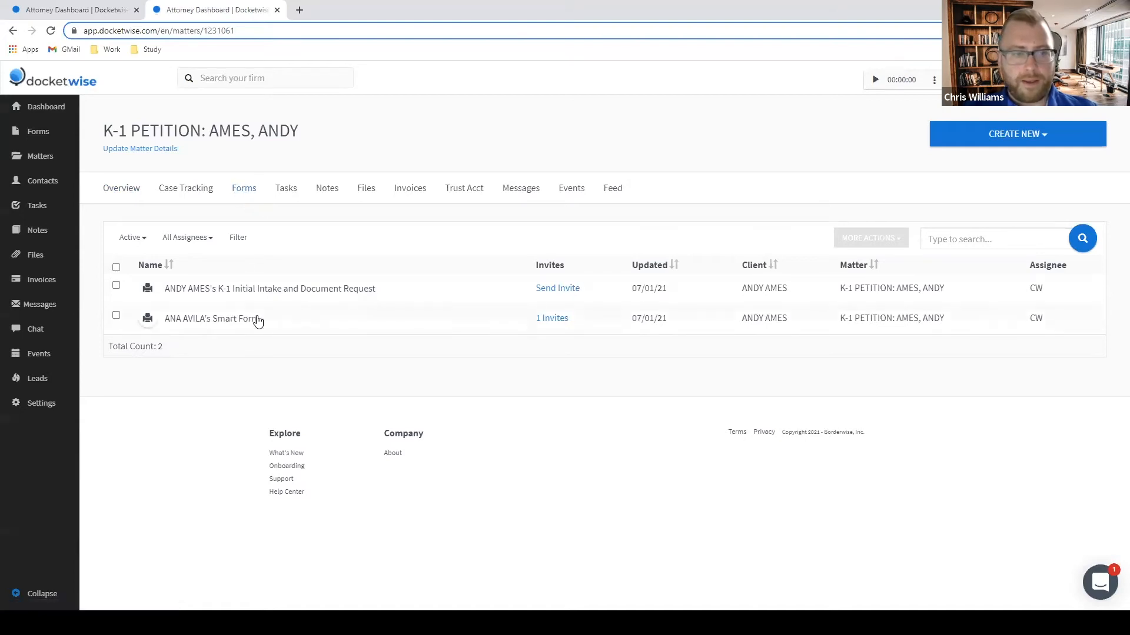
Check the smart form's invite list, then share the smart form to the client portal.
{"action": "left_click", "coordinate": [558, 321]}
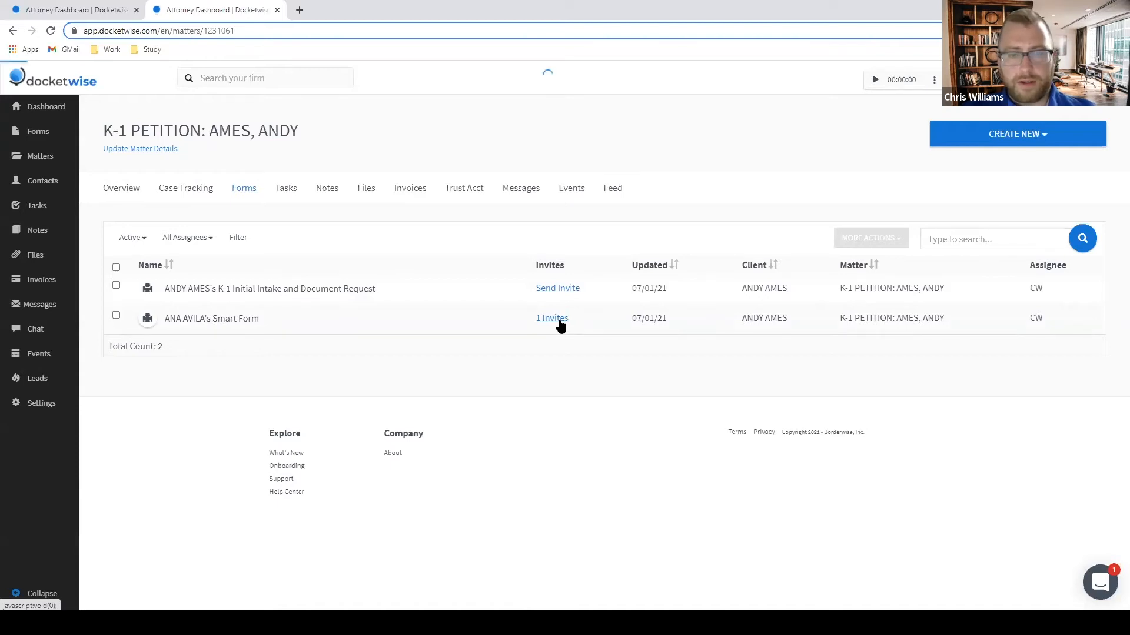
{"action": "left_click", "coordinate": [786, 253]}
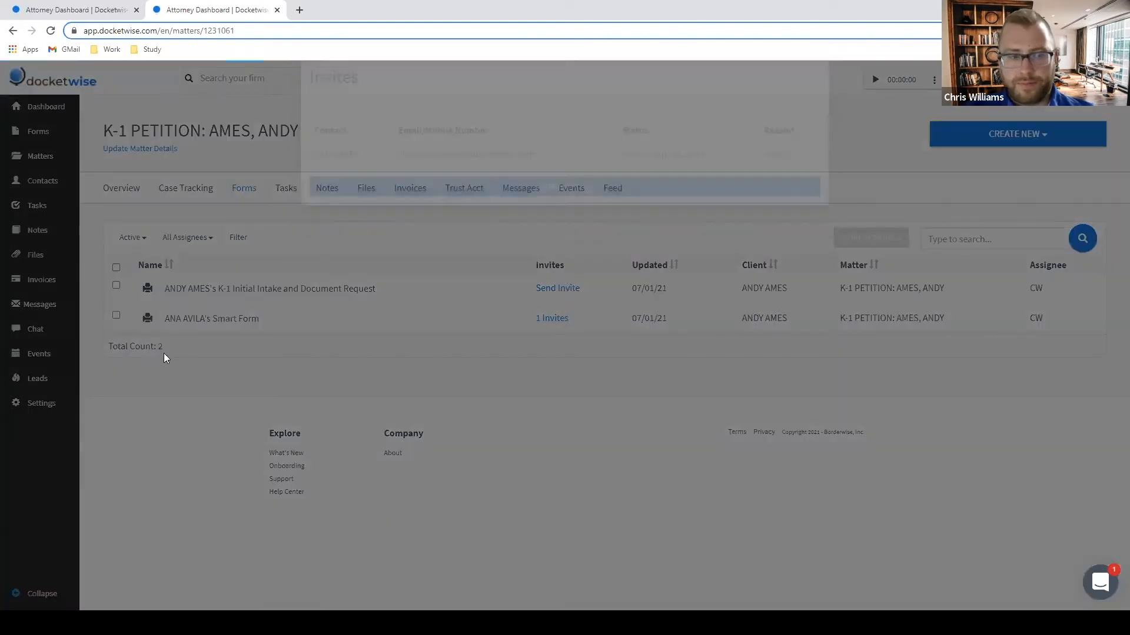
{"action": "left_click", "coordinate": [116, 315]}
{"action": "left_click", "coordinate": [883, 234]}
{"action": "left_click", "coordinate": [897, 405]}
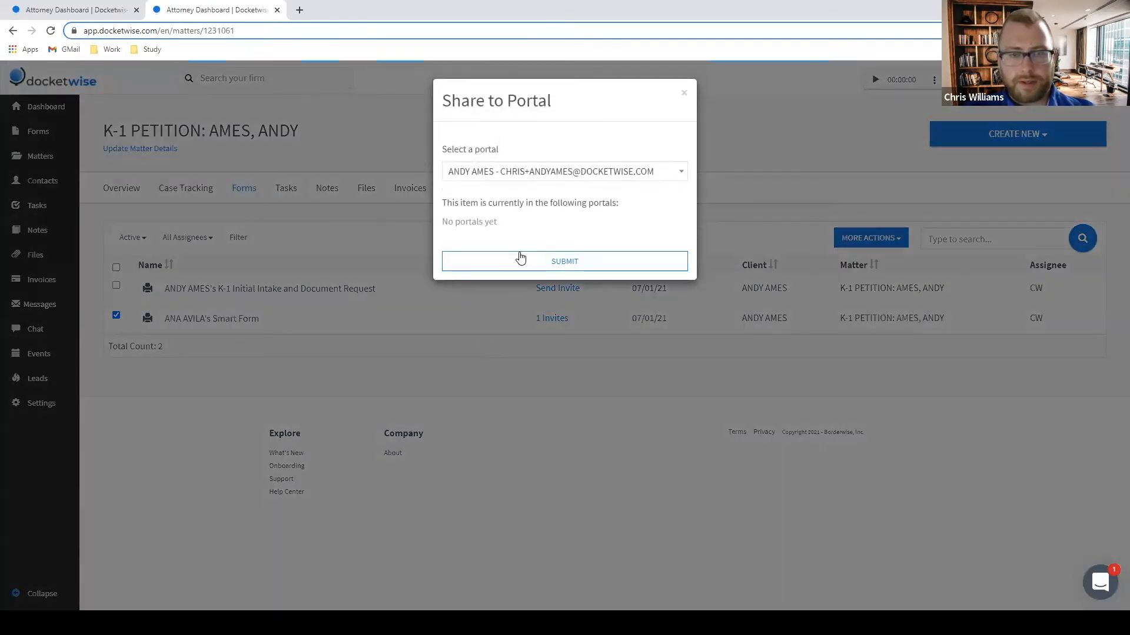
{"action": "left_click", "coordinate": [524, 259]}
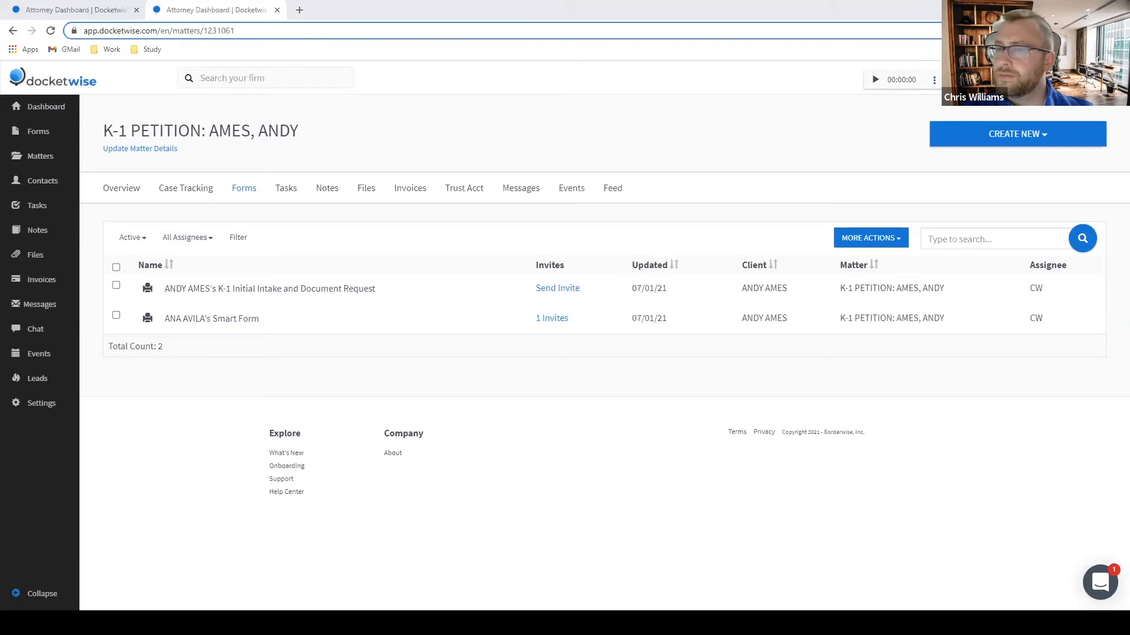
In the client view, reply 'JUST FOLLOWING UP' to the first comment and 'DONE' to the meeting-description comment.
{"action": "key", "text": "alt+Tab"}
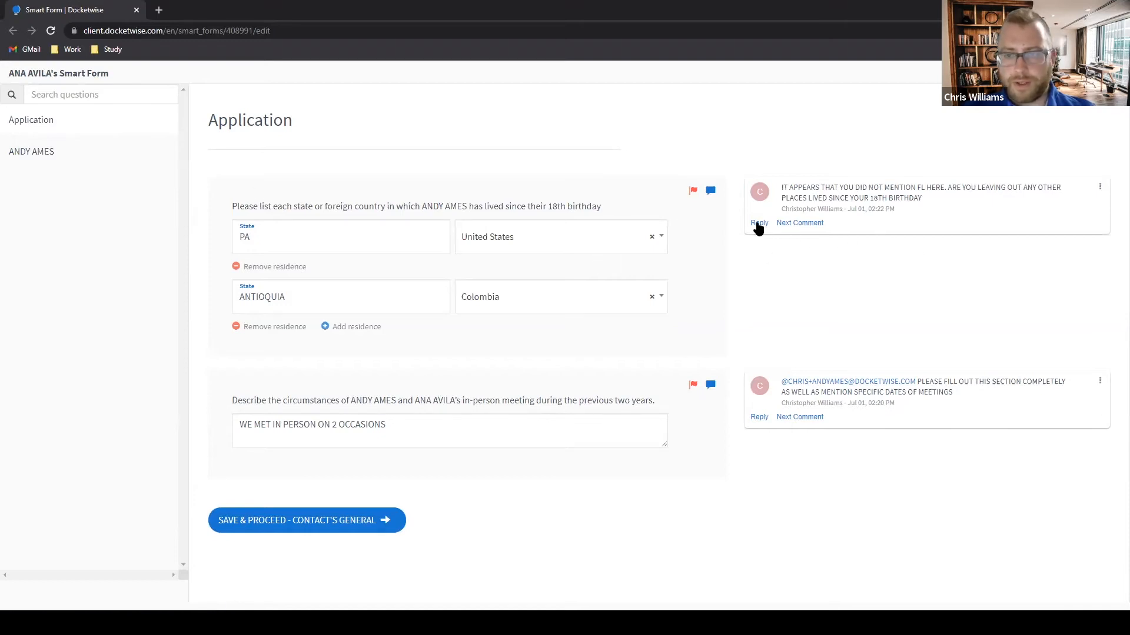
{"action": "left_click", "coordinate": [758, 223]}
{"action": "type", "text": "JUST"}
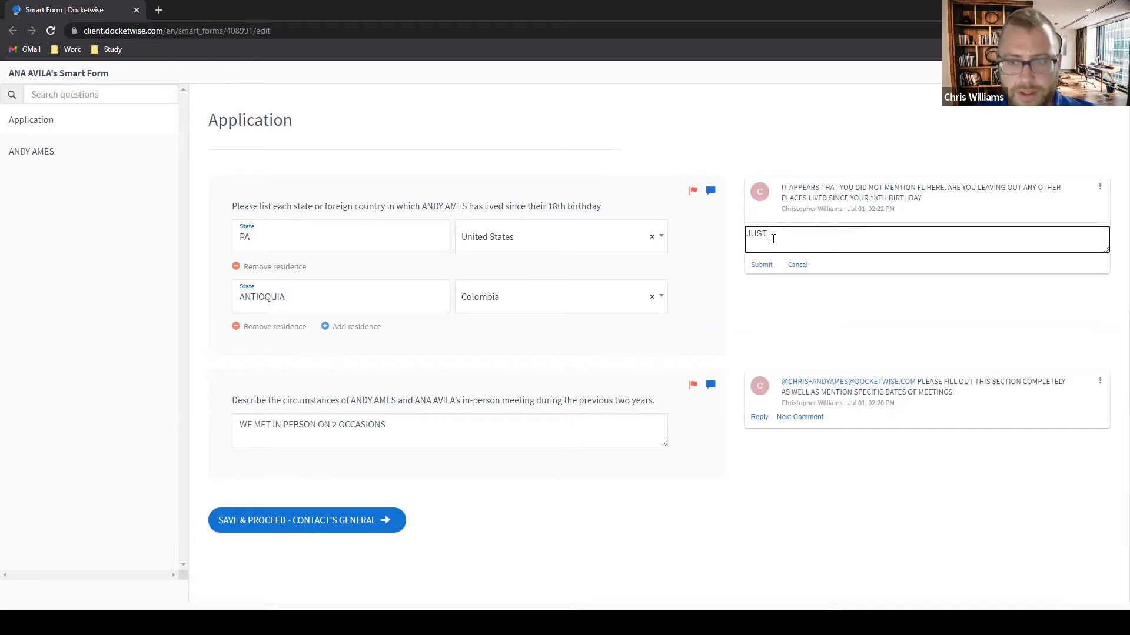
{"action": "type", "text": " FOLLOWING UP"}
{"action": "key", "text": "Return"}
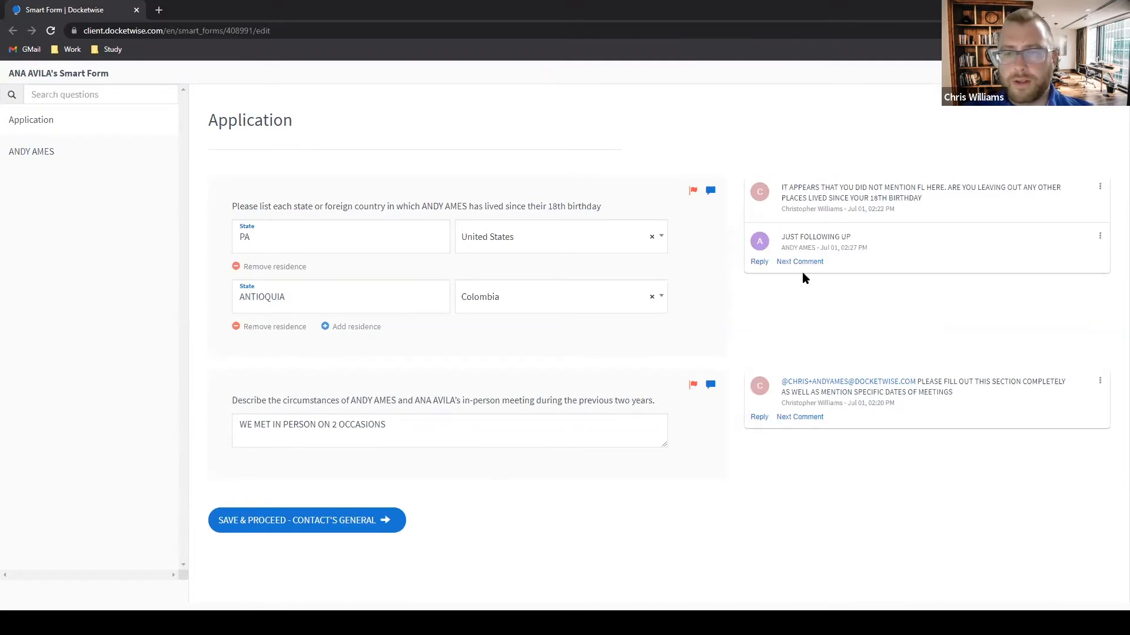
{"action": "left_click", "coordinate": [764, 418]}
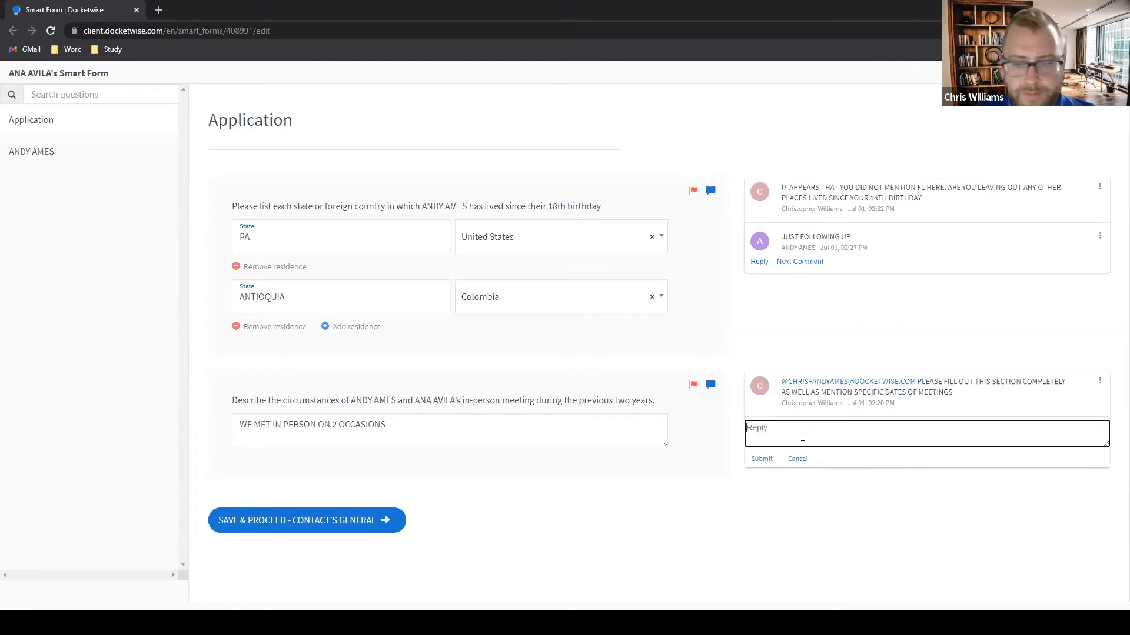
{"action": "type", "text": "DONE"}
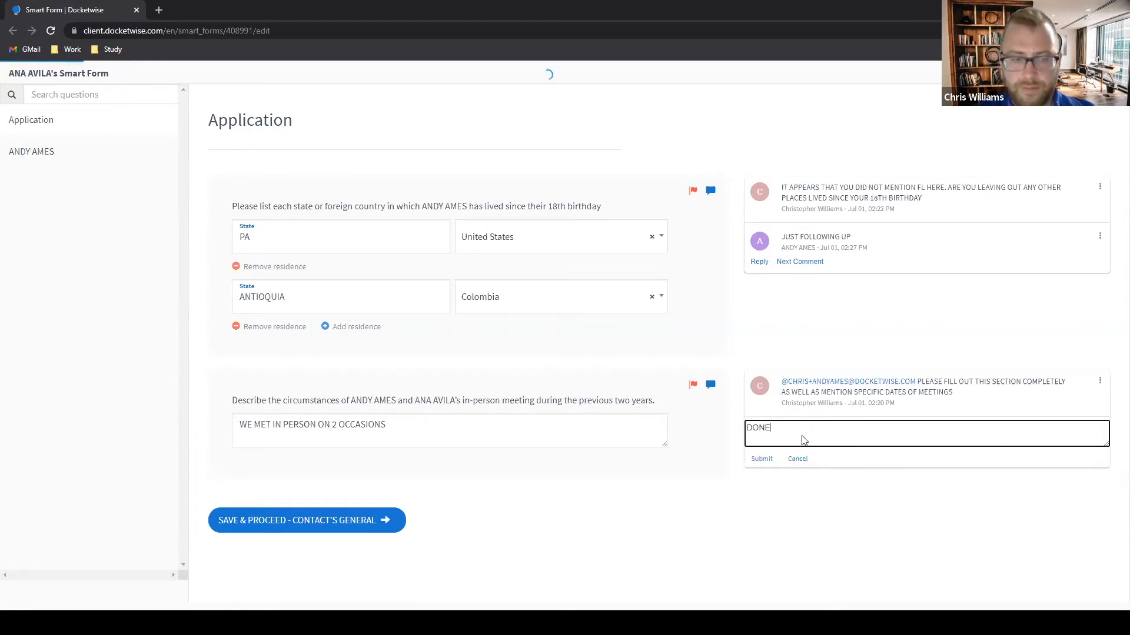
{"action": "key", "text": "Return"}
Add 'MORE INFORMATIO' to the in-person meeting answer and save the answers.
{"action": "left_click", "coordinate": [462, 420]}
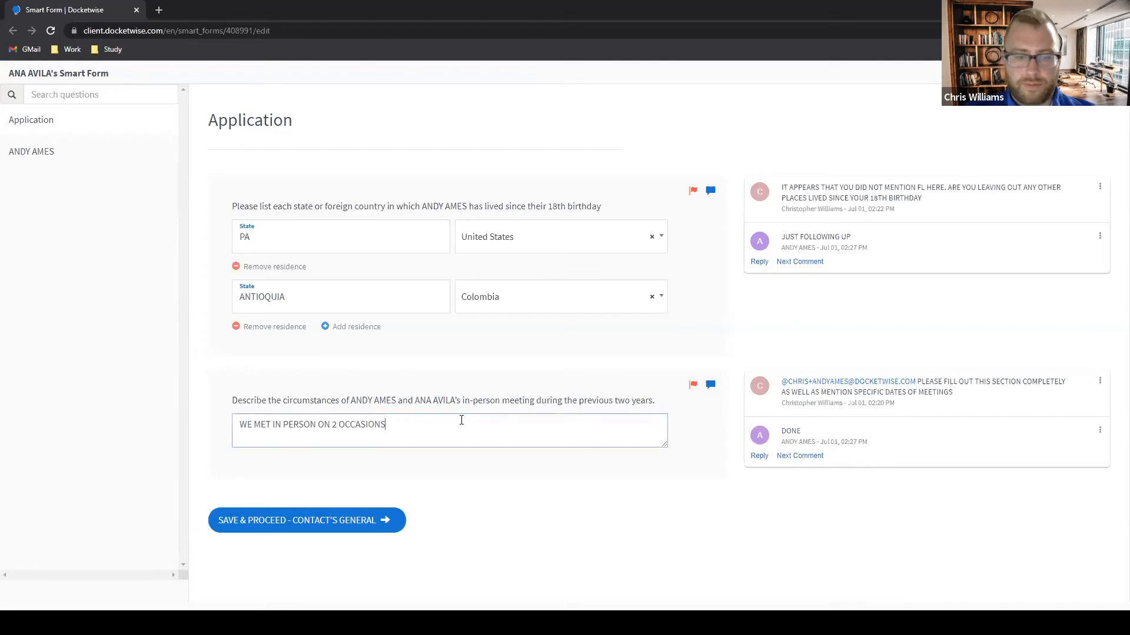
{"action": "type", "text": "MORE INFORMATION"}
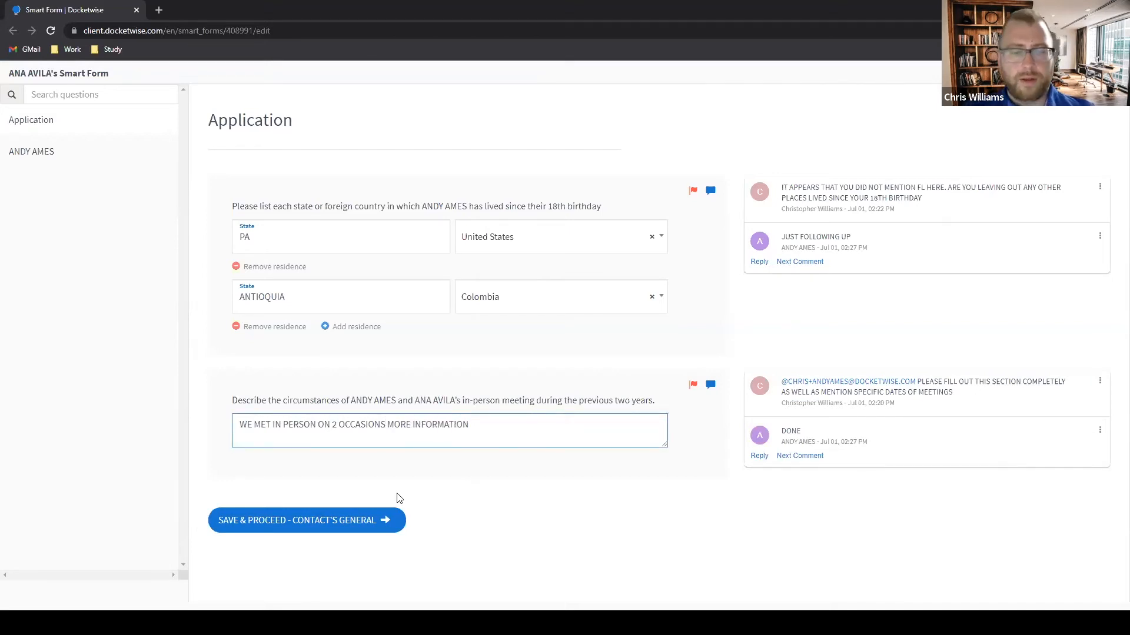
{"action": "left_click", "coordinate": [361, 521]}
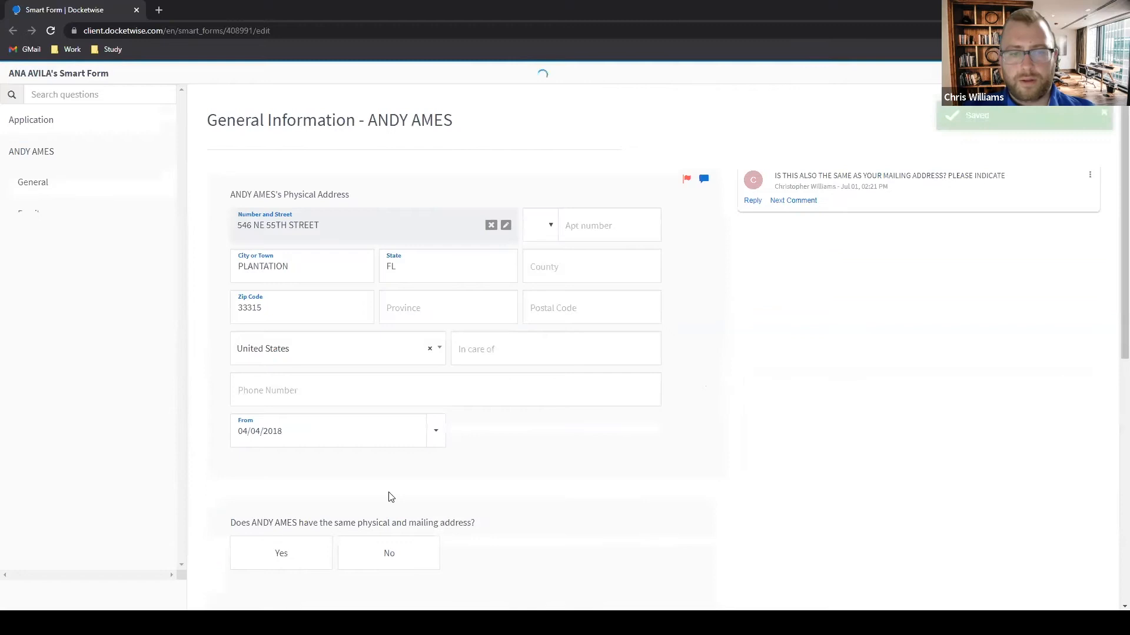
{"action": "scroll", "coordinate": [558, 430], "scroll_direction": "down", "scroll_amount": 8}
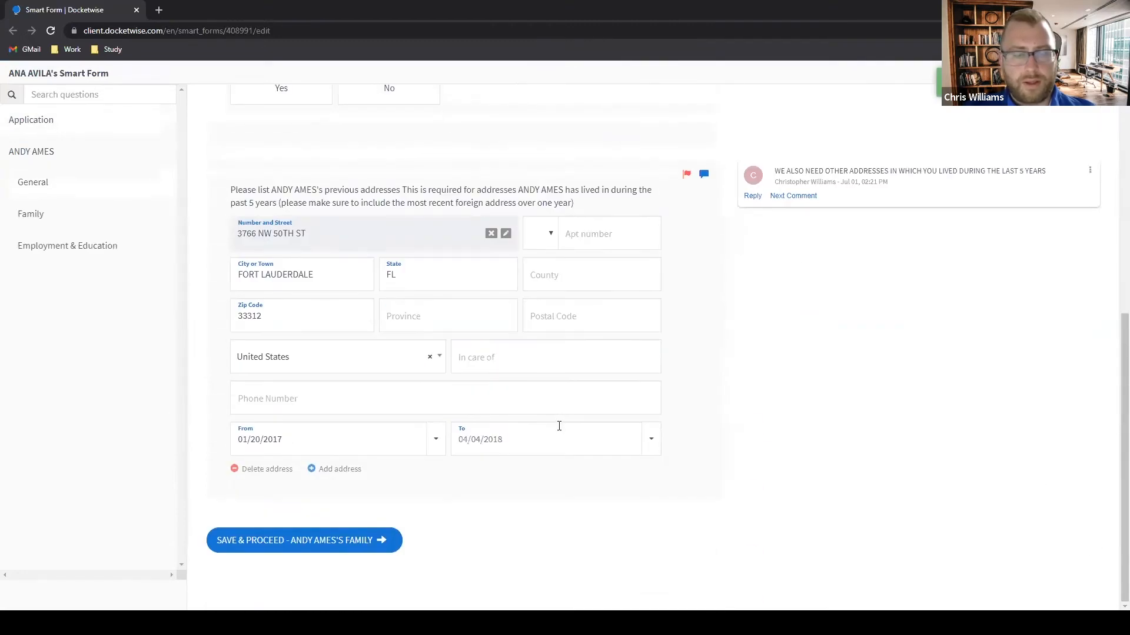
{"action": "scroll", "coordinate": [559, 426], "scroll_direction": "up", "scroll_amount": 8}
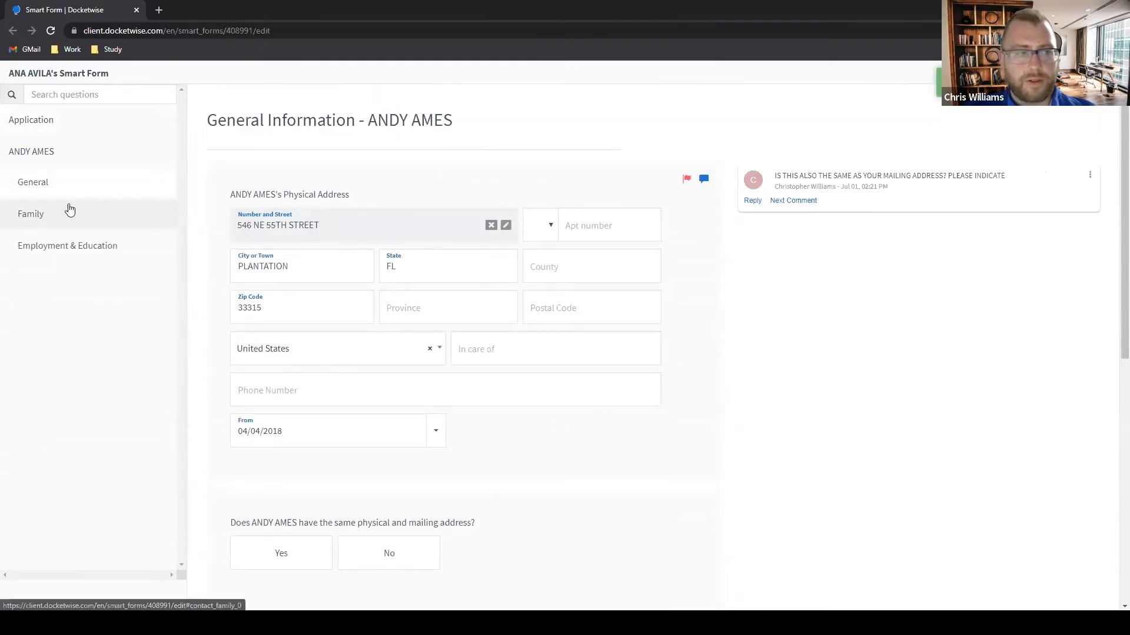
Review the Family and Employment & Education sections, then close the client's smart form.
{"action": "left_click", "coordinate": [55, 219]}
{"action": "scroll", "coordinate": [585, 252], "scroll_direction": "down", "scroll_amount": 10}
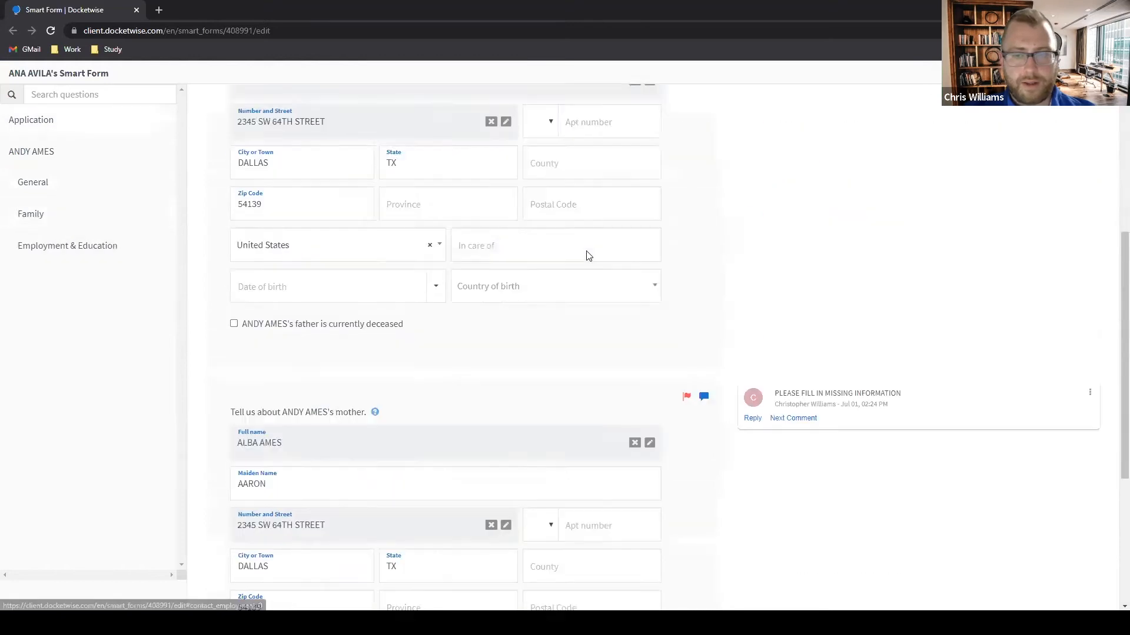
{"action": "left_click", "coordinate": [85, 251]}
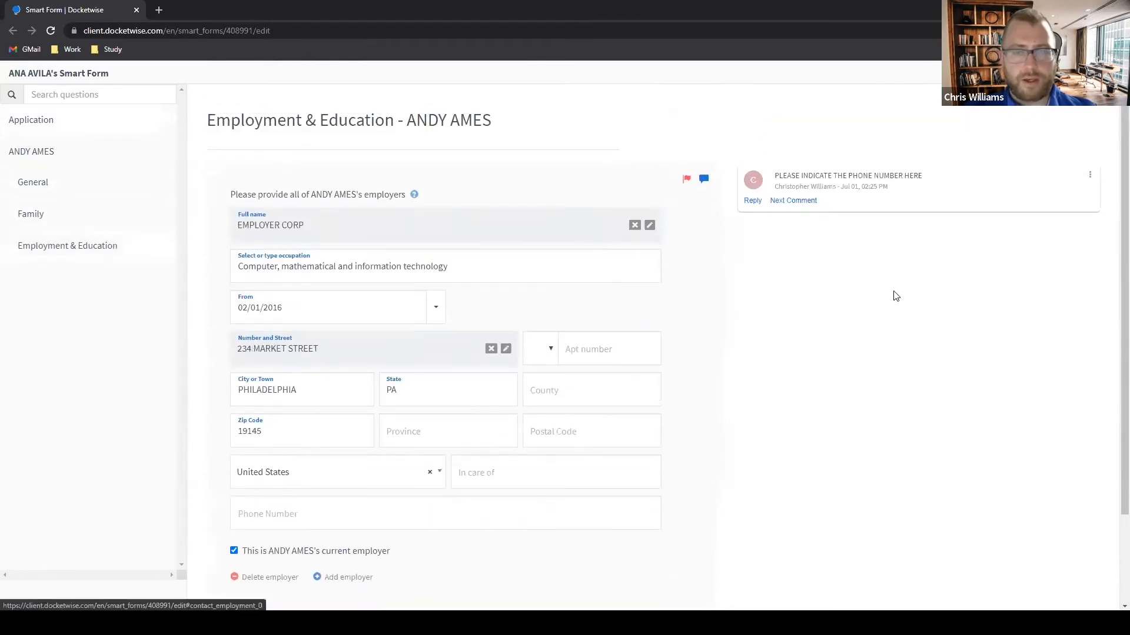
{"action": "scroll", "coordinate": [894, 294], "scroll_direction": "down", "scroll_amount": 4}
{"action": "scroll", "coordinate": [895, 294], "scroll_direction": "up", "scroll_amount": 2}
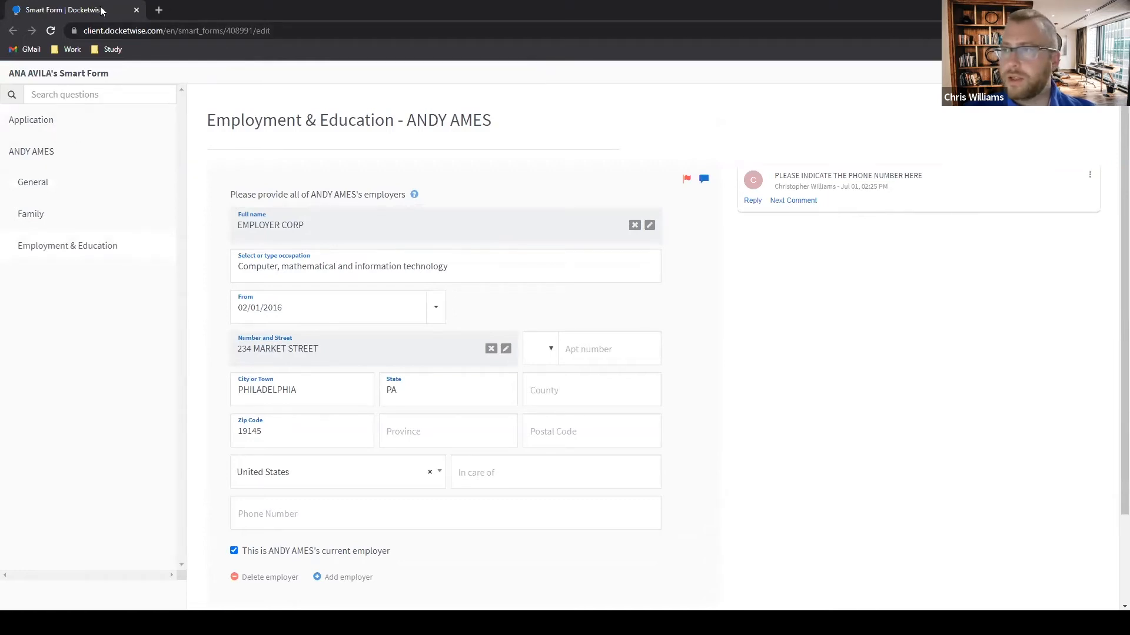
{"action": "left_click", "coordinate": [136, 9]}
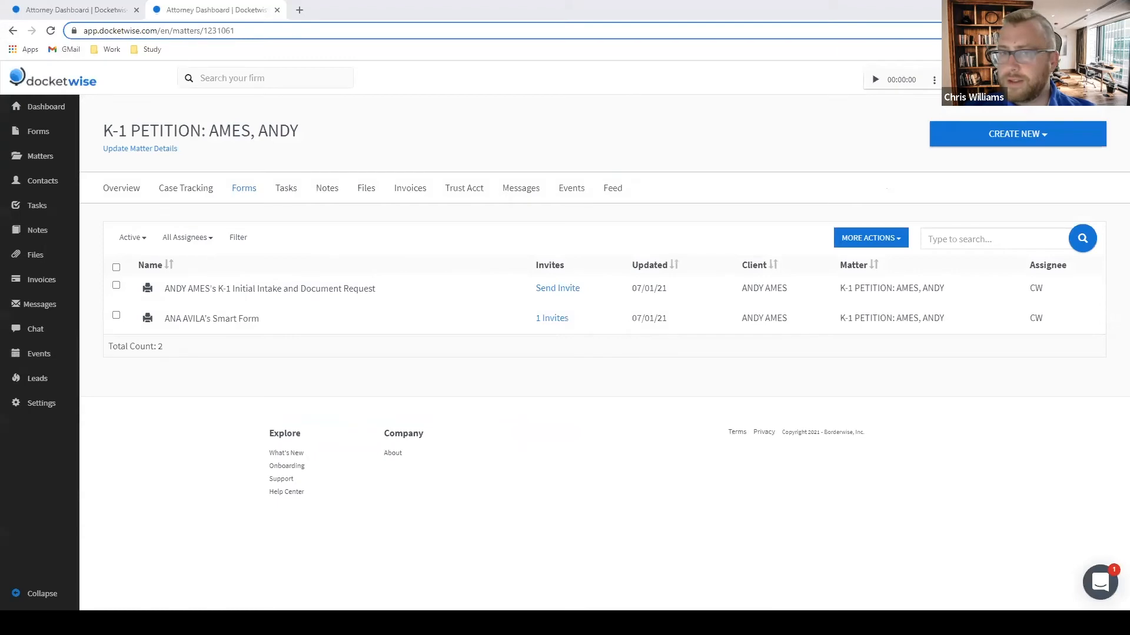
Back in the main window, search 'N', open the naturalization matter and show its Forms tab.
{"action": "key", "text": "alt+Tab"}
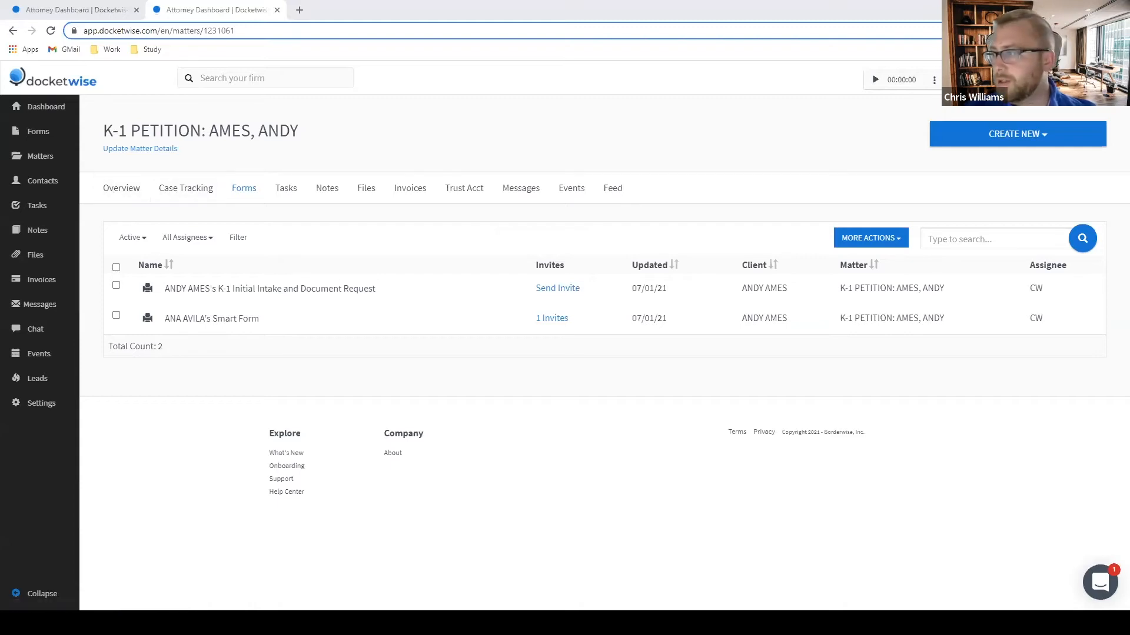
{"action": "left_click", "coordinate": [245, 79]}
{"action": "type", "text": "NEIL"}
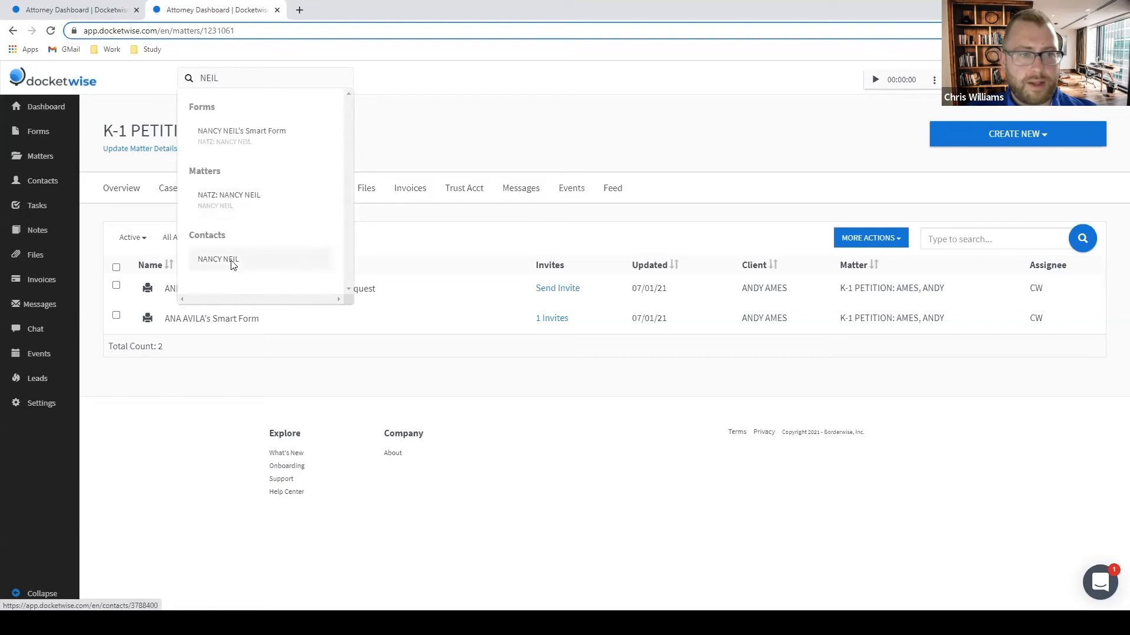
{"action": "left_click", "coordinate": [263, 196]}
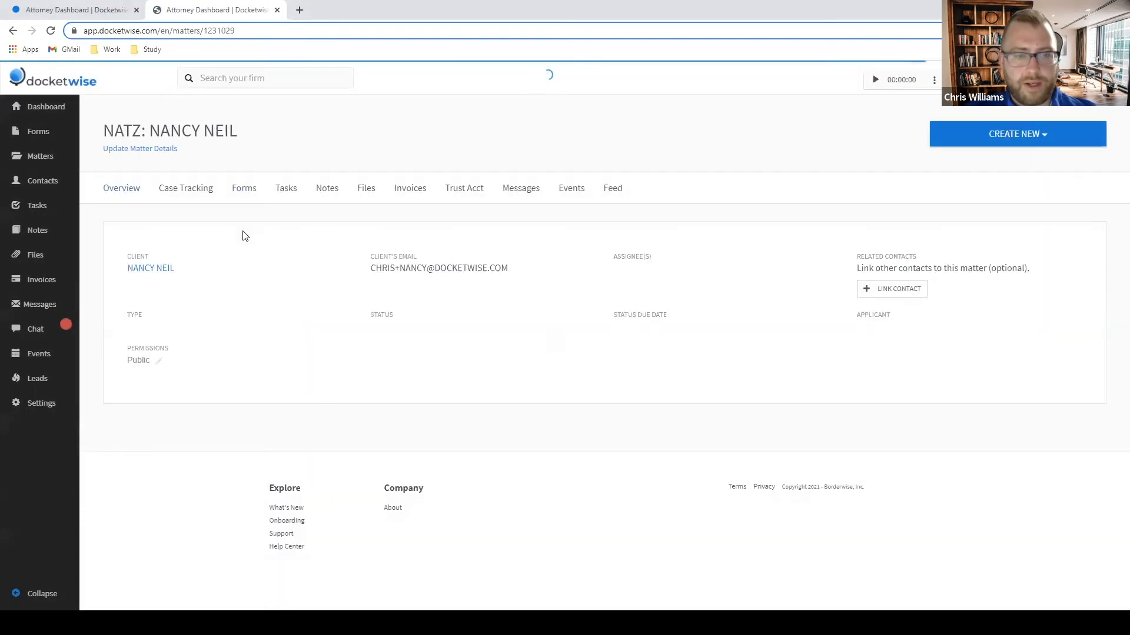
{"action": "left_click", "coordinate": [250, 199]}
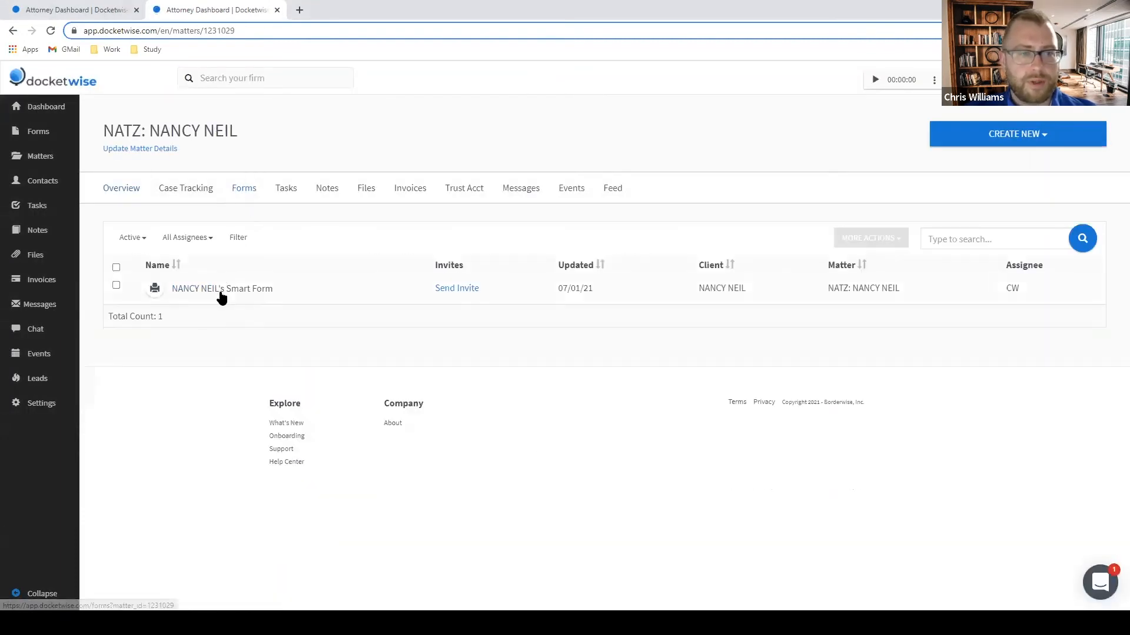
Open the naturalization smart form and answer that the appearance is before USCIS.
{"action": "left_click", "coordinate": [253, 291]}
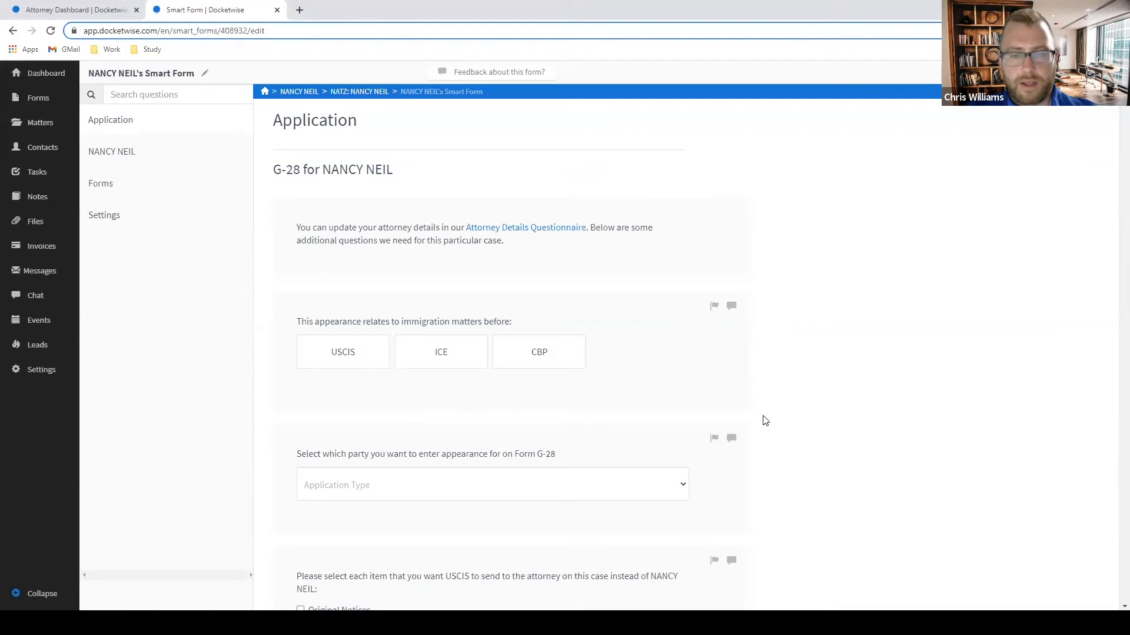
{"action": "scroll", "coordinate": [791, 354], "scroll_direction": "down", "scroll_amount": 3}
{"action": "scroll", "coordinate": [791, 354], "scroll_direction": "down", "scroll_amount": 5}
{"action": "scroll", "coordinate": [789, 353], "scroll_direction": "up", "scroll_amount": 3}
{"action": "scroll", "coordinate": [789, 353], "scroll_direction": "down", "scroll_amount": 5}
{"action": "scroll", "coordinate": [772, 346], "scroll_direction": "down", "scroll_amount": 15}
{"action": "scroll", "coordinate": [786, 340], "scroll_direction": "up", "scroll_amount": 12}
{"action": "scroll", "coordinate": [805, 333], "scroll_direction": "up", "scroll_amount": 15}
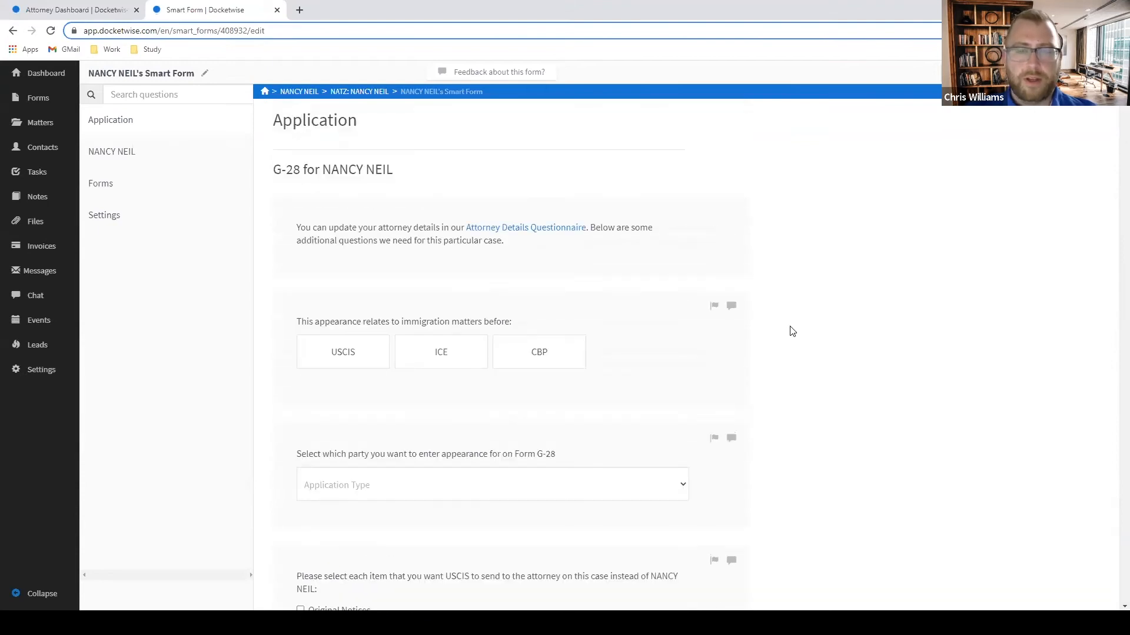
{"action": "scroll", "coordinate": [839, 331], "scroll_direction": "down", "scroll_amount": 1}
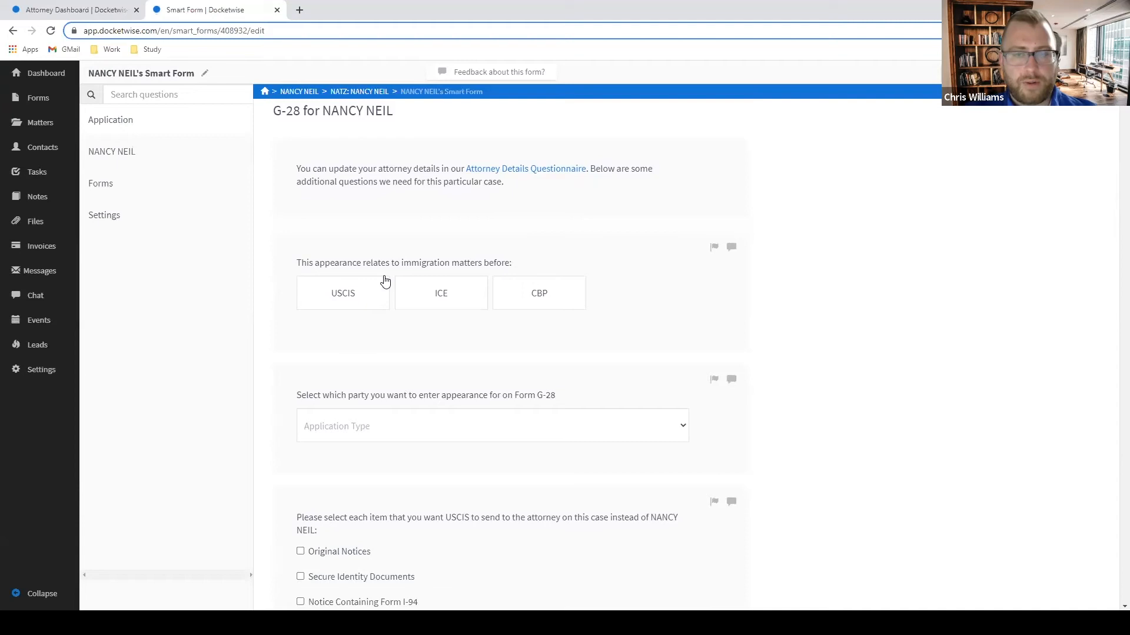
{"action": "left_click", "coordinate": [339, 300]}
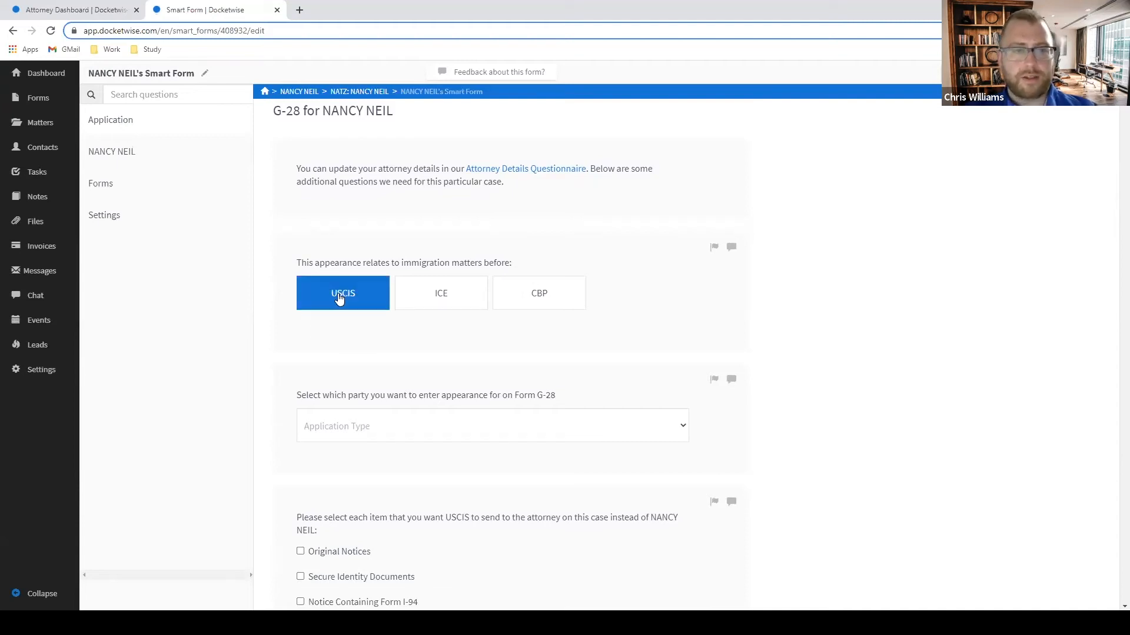
Add N-400 as the included form number tag.
{"action": "left_click", "coordinate": [441, 431]}
{"action": "type", "text": "n-400"}
{"action": "key", "text": "Return"}
{"action": "key", "text": "BackSpace"}
{"action": "type", "text": "n"}
{"action": "key", "text": "BackSpace"}
{"action": "type", "text": "N"}
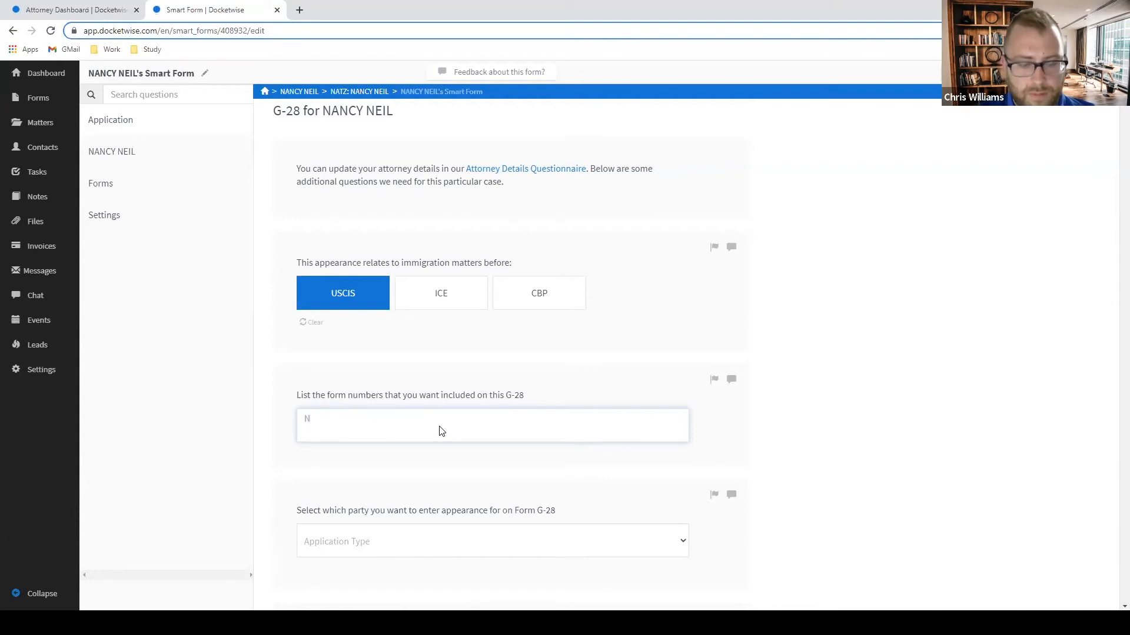
{"action": "type", "text": "-400"}
{"action": "key", "text": "Return"}
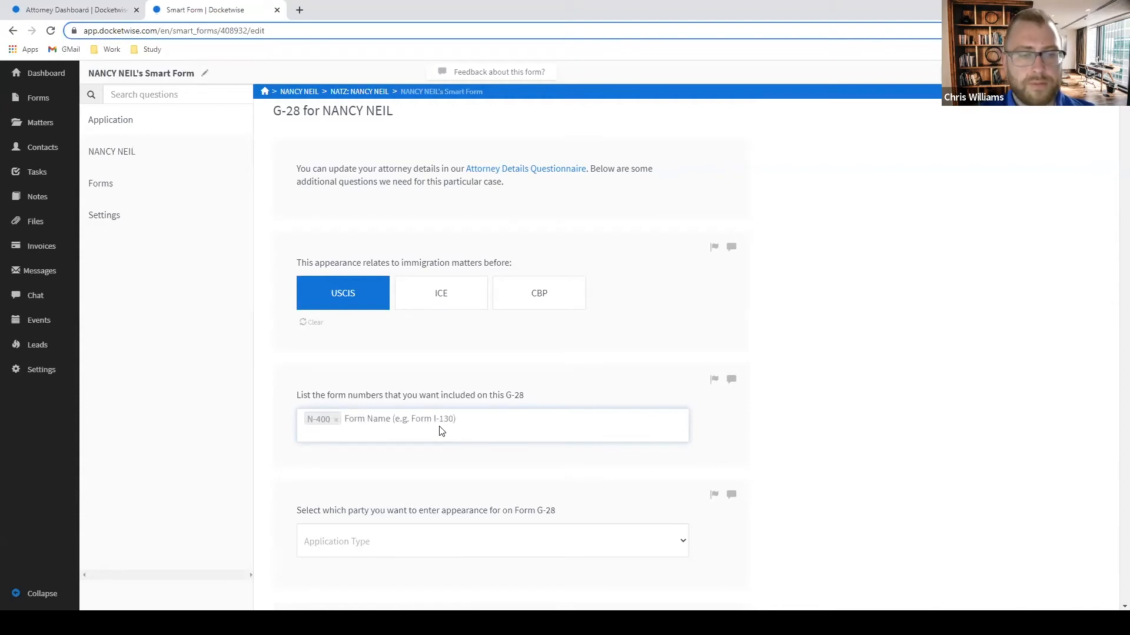
{"action": "scroll", "coordinate": [391, 424], "scroll_direction": "down", "scroll_amount": 2}
Choose Applicant as the represented party and send Original Notices and Secure Identity Documents to the attorney.
{"action": "left_click", "coordinate": [377, 419]}
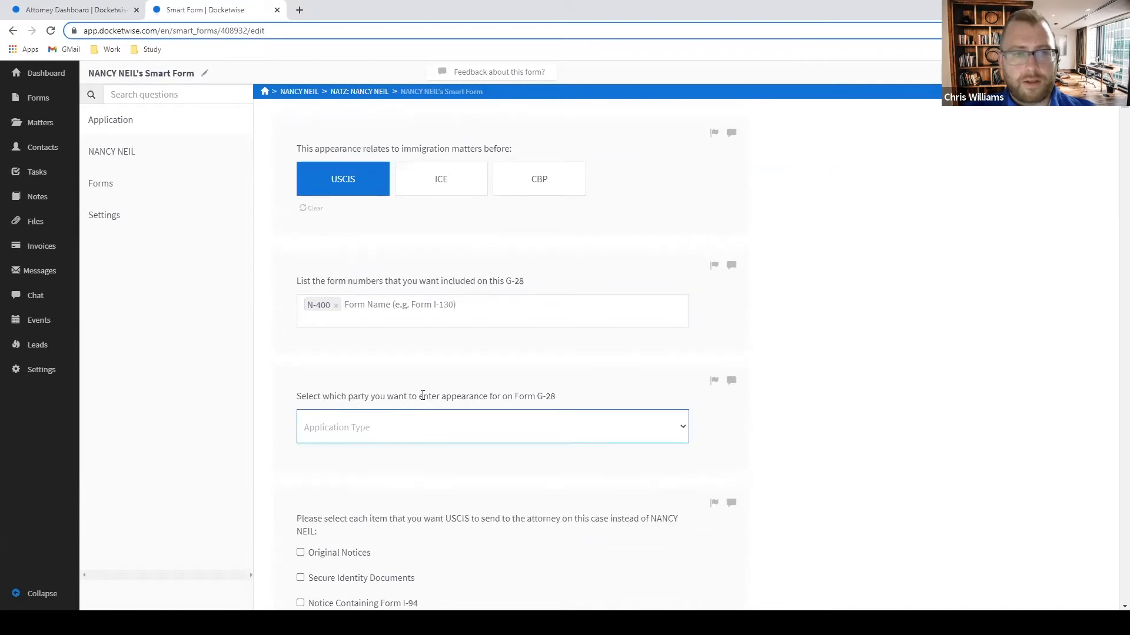
{"action": "left_click", "coordinate": [400, 416]}
{"action": "left_click", "coordinate": [363, 459]}
{"action": "scroll", "coordinate": [762, 353], "scroll_direction": "down", "scroll_amount": 4}
{"action": "left_click", "coordinate": [300, 315]}
{"action": "left_click", "coordinate": [301, 339]}
Set N-400 eligibility to 3 years married to a U.S. citizen.
{"action": "scroll", "coordinate": [420, 294], "scroll_direction": "down", "scroll_amount": 4}
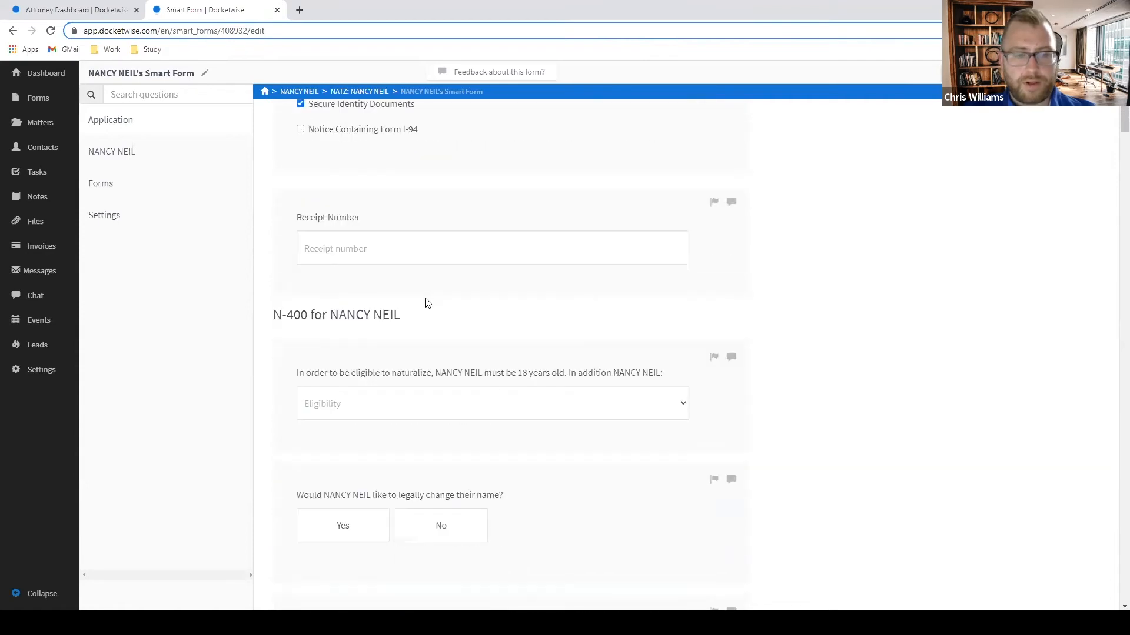
{"action": "scroll", "coordinate": [412, 302], "scroll_direction": "down", "scroll_amount": 2}
{"action": "left_click", "coordinate": [371, 297]}
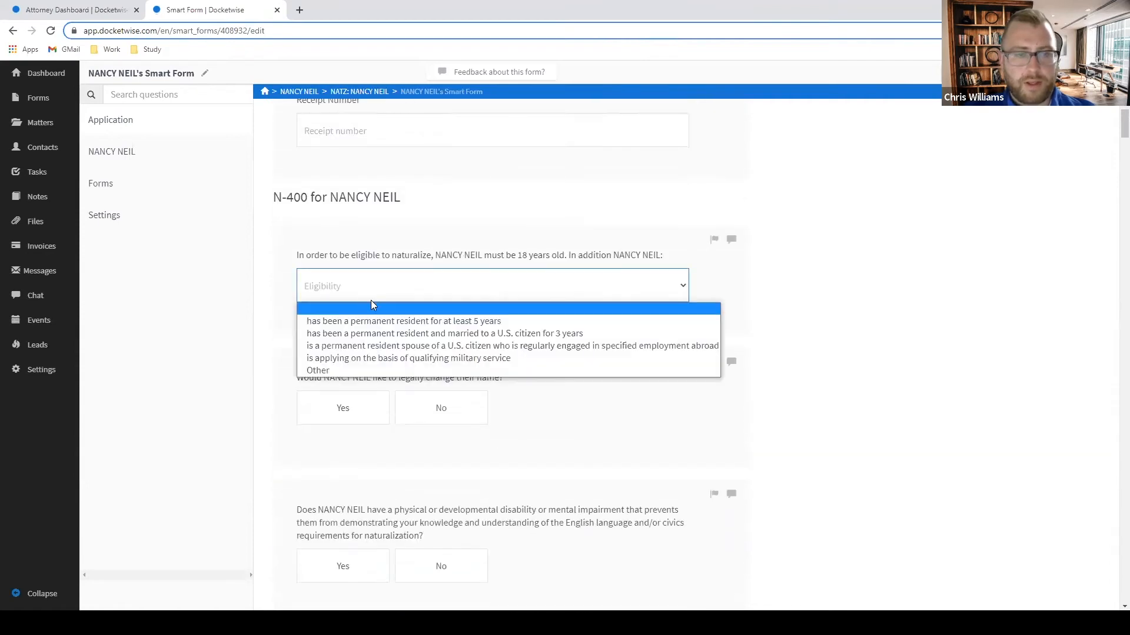
{"action": "left_click", "coordinate": [447, 334]}
{"action": "scroll", "coordinate": [665, 283], "scroll_direction": "down", "scroll_amount": 3}
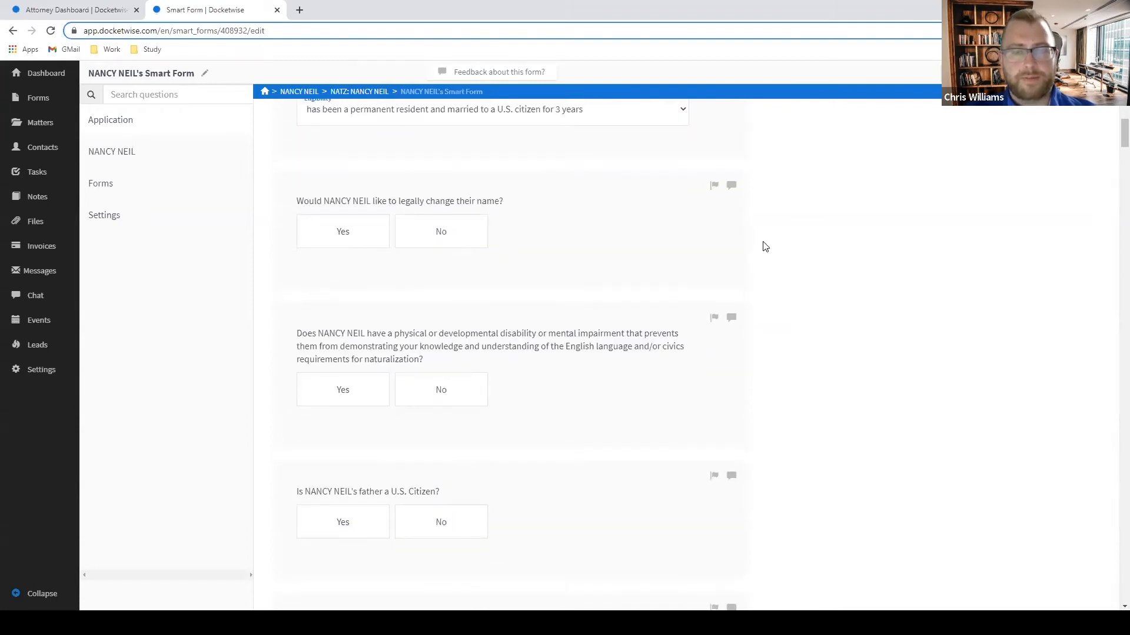
Flag the name-change question, the next N-400 question, and the father's and mother's citizenship questions.
{"action": "left_click", "coordinate": [715, 186]}
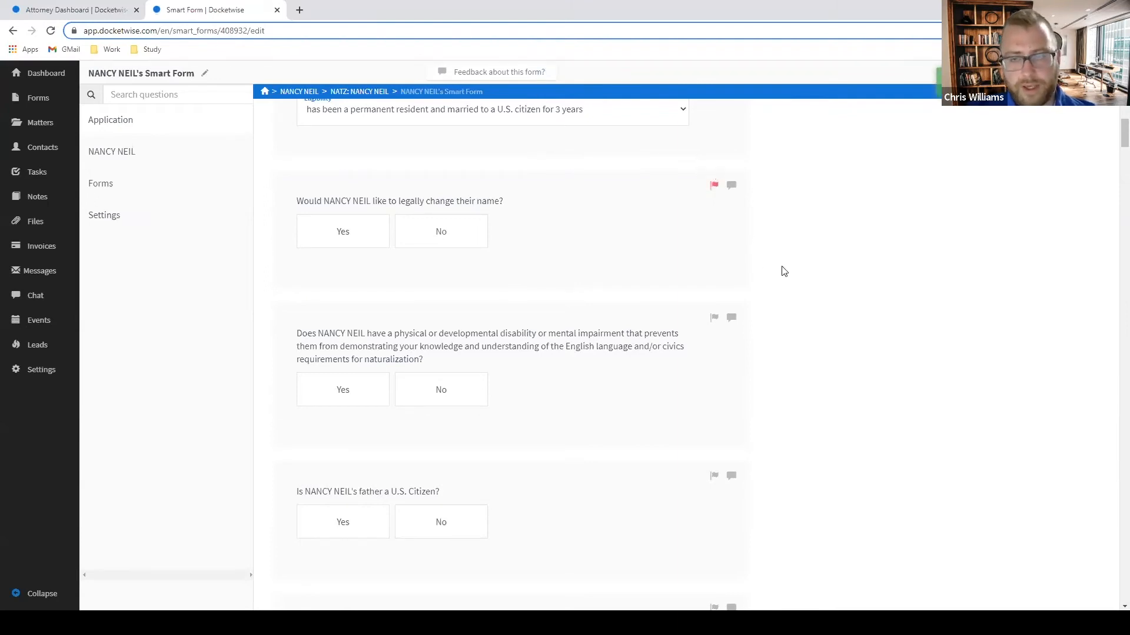
{"action": "scroll", "coordinate": [632, 264], "scroll_direction": "down", "scroll_amount": 2}
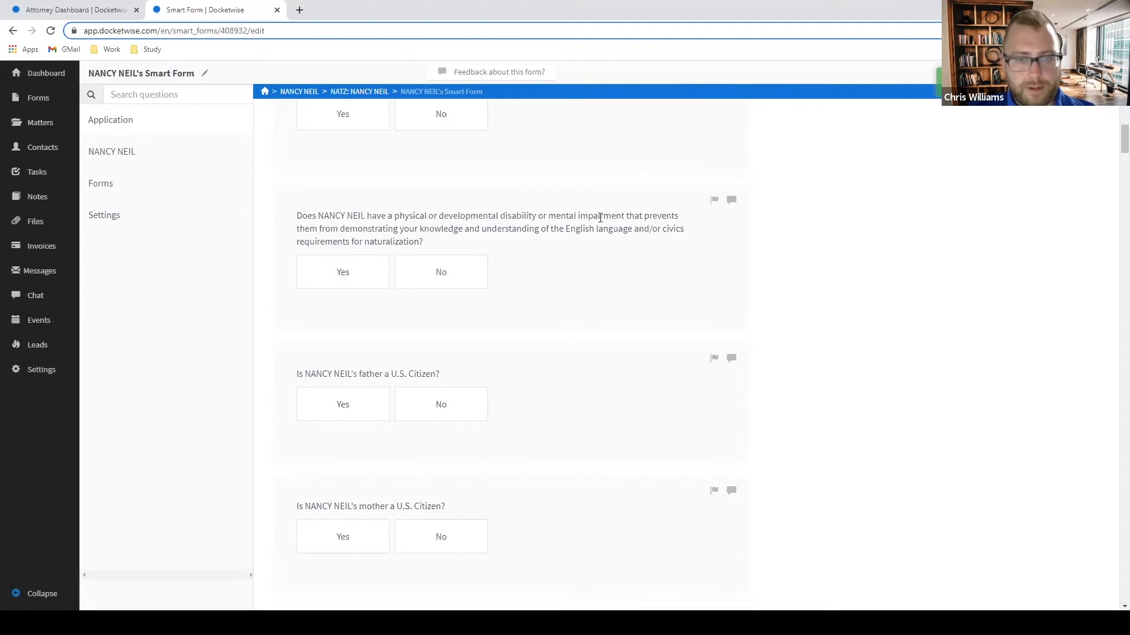
{"action": "left_click", "coordinate": [715, 201]}
{"action": "scroll", "coordinate": [724, 267], "scroll_direction": "down", "scroll_amount": 2}
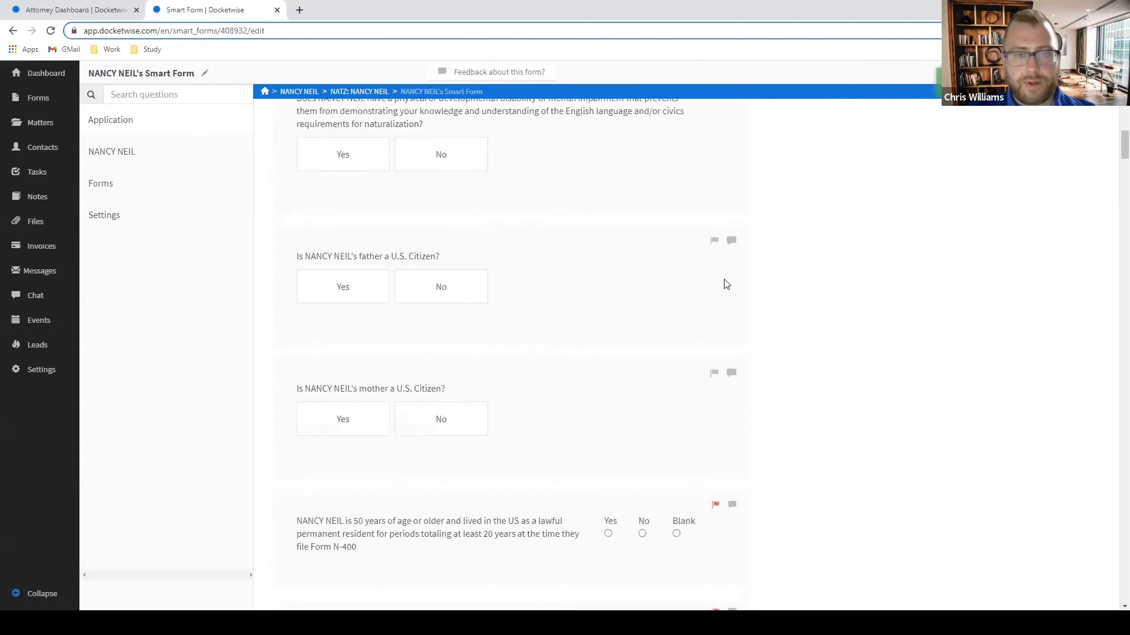
{"action": "left_click", "coordinate": [712, 243]}
{"action": "left_click", "coordinate": [714, 377]}
{"action": "scroll", "coordinate": [789, 366], "scroll_direction": "down", "scroll_amount": 4}
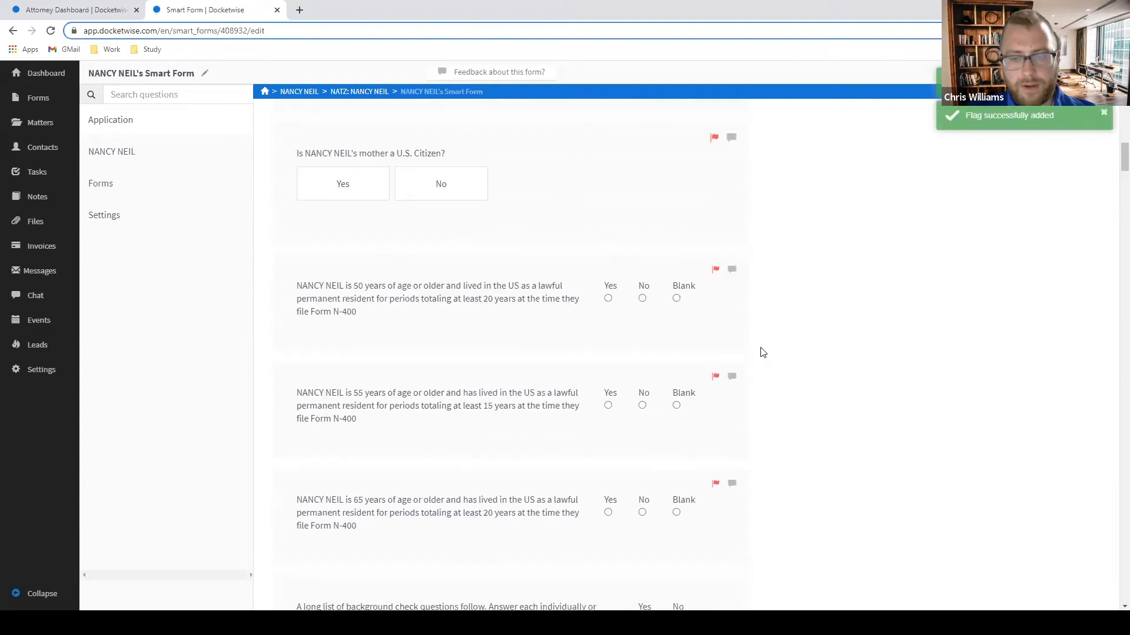
{"action": "scroll", "coordinate": [765, 350], "scroll_direction": "down", "scroll_amount": 5}
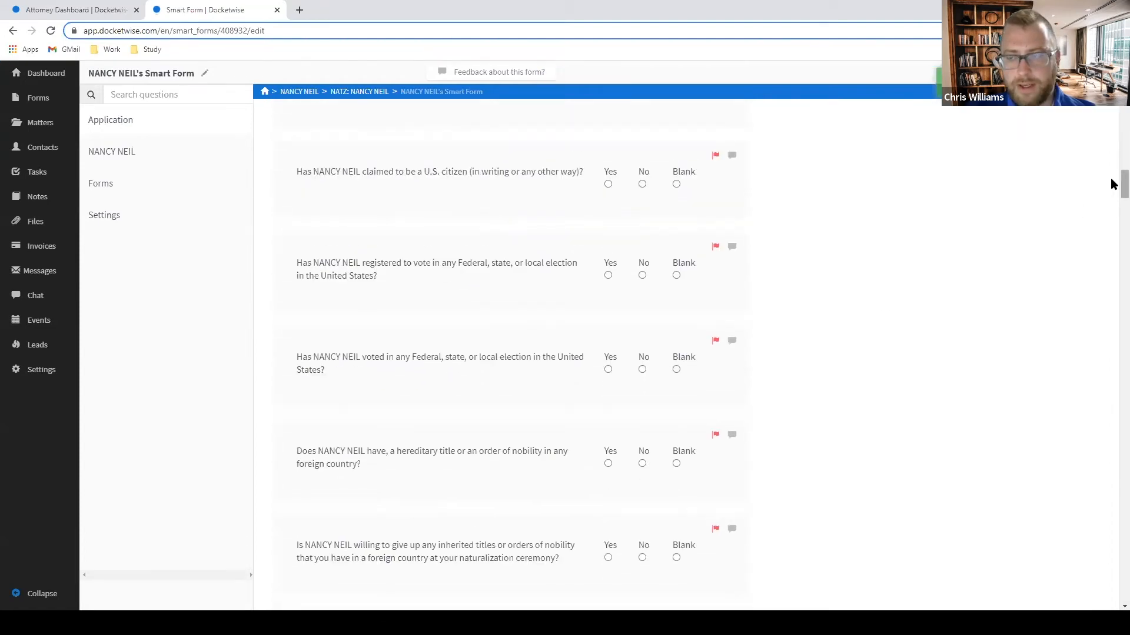
Answer No for interpreter and Yes for G-28 included and representation beyond this application, then save.
{"action": "left_click_drag", "start_coordinate": [1112, 183], "coordinate": [1112, 532]}
{"action": "scroll", "coordinate": [1112, 532], "scroll_direction": "down", "scroll_amount": 10}
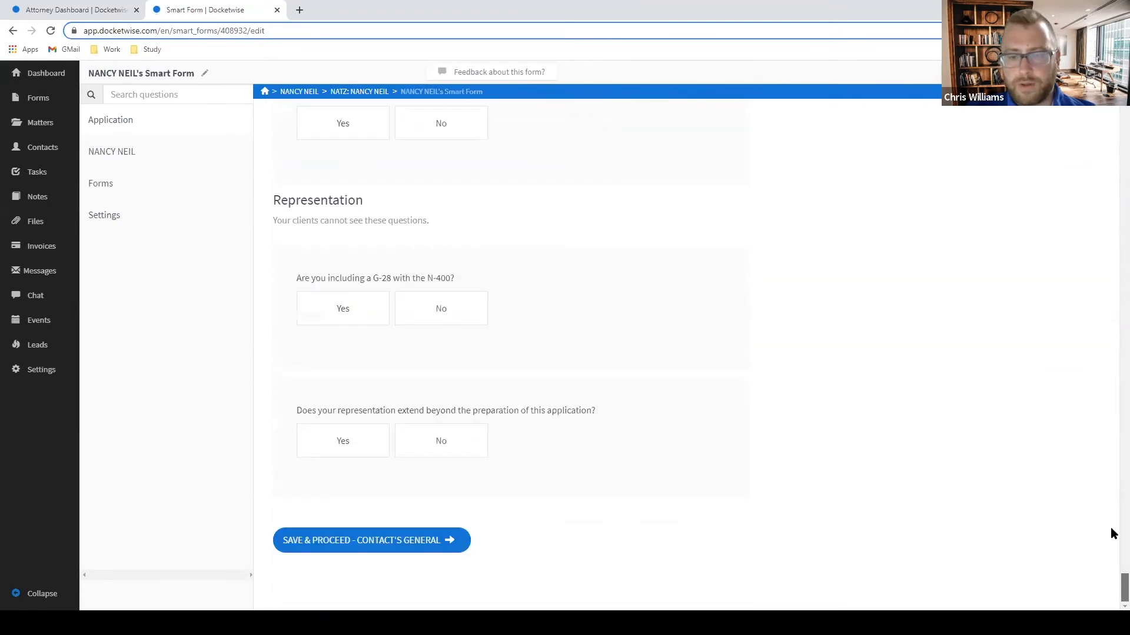
{"action": "scroll", "coordinate": [1112, 533], "scroll_direction": "up", "scroll_amount": 2}
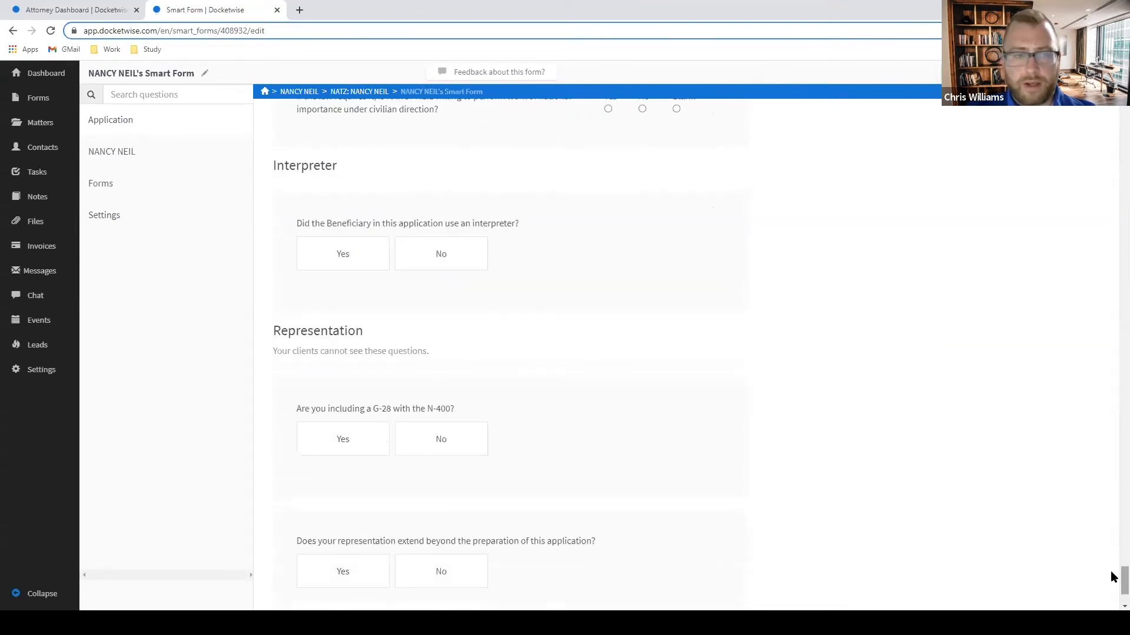
{"action": "left_click", "coordinate": [445, 261]}
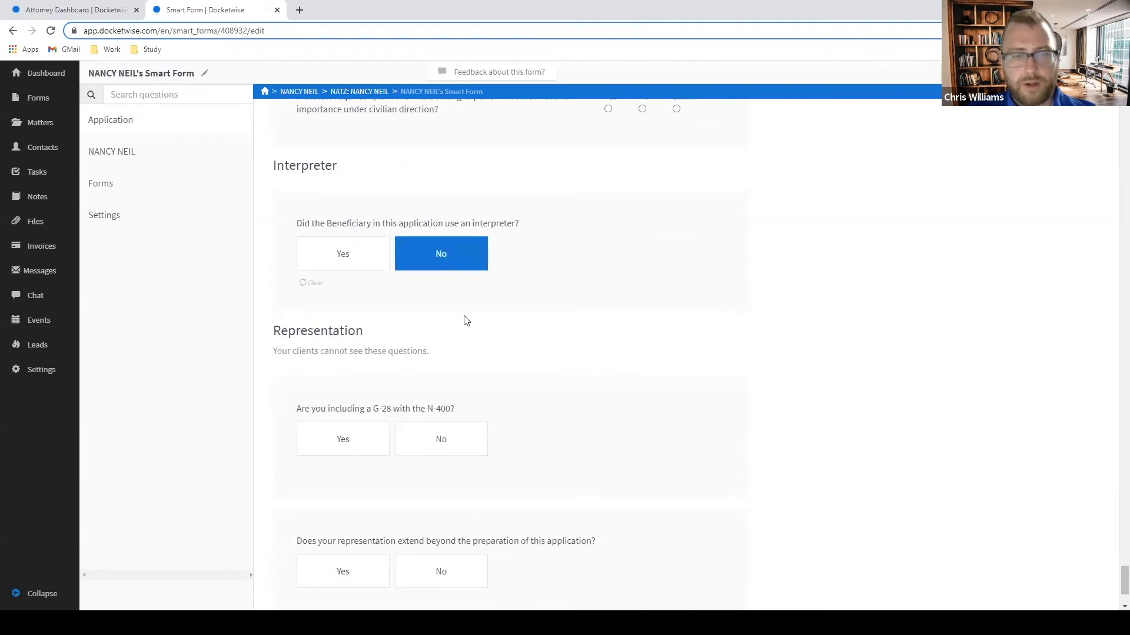
{"action": "left_click", "coordinate": [319, 450]}
{"action": "scroll", "coordinate": [329, 441], "scroll_direction": "down", "scroll_amount": 3}
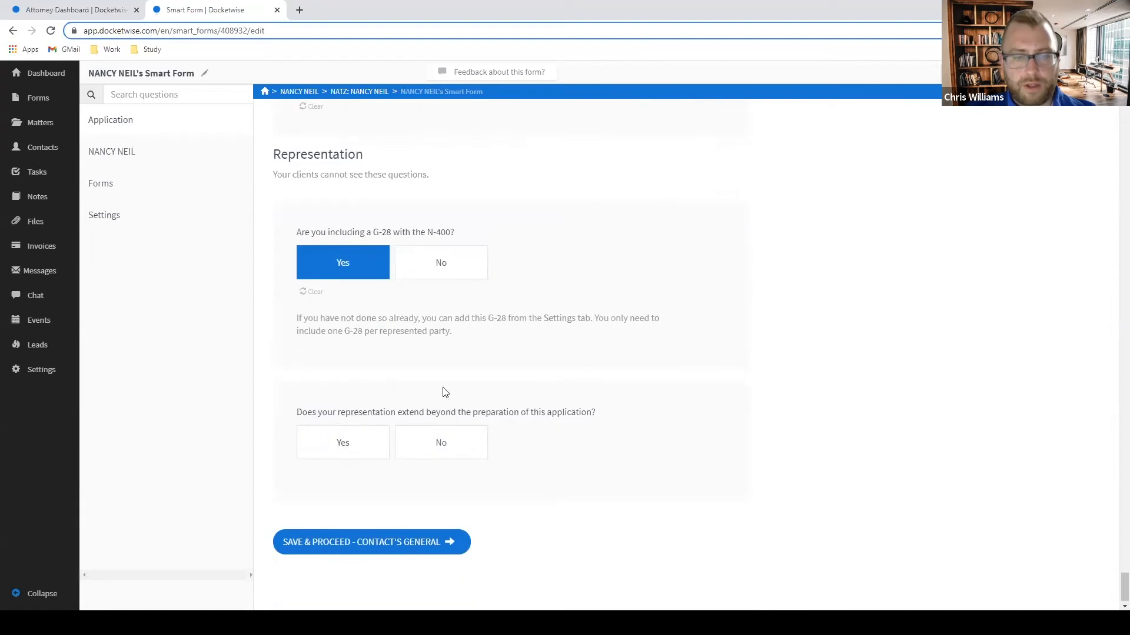
{"action": "left_click", "coordinate": [348, 448]}
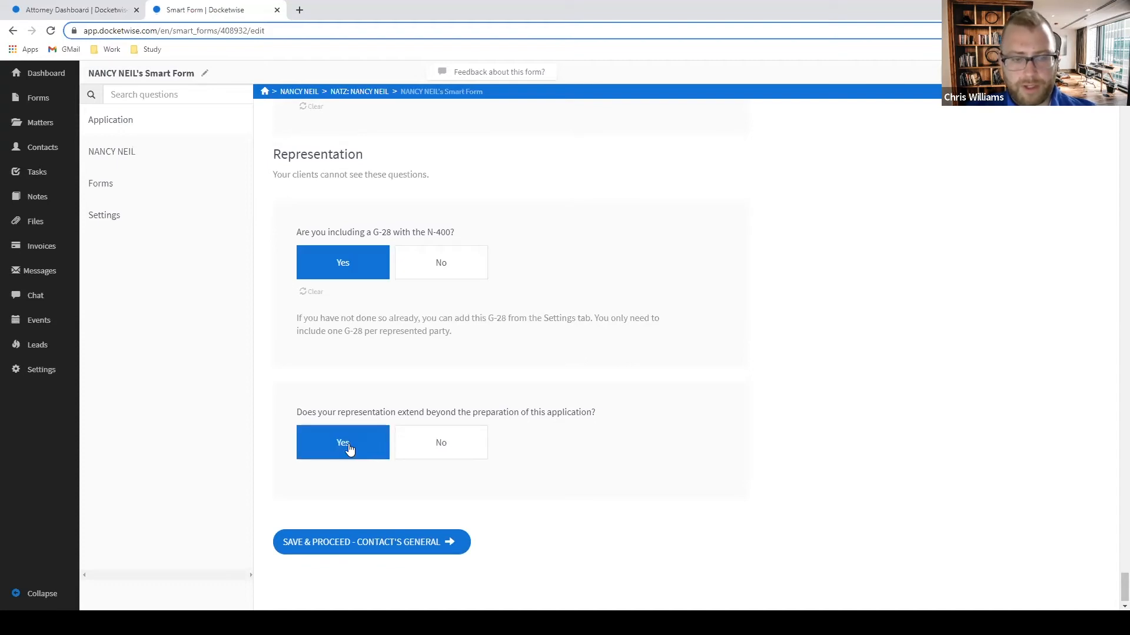
{"action": "left_click", "coordinate": [427, 550]}
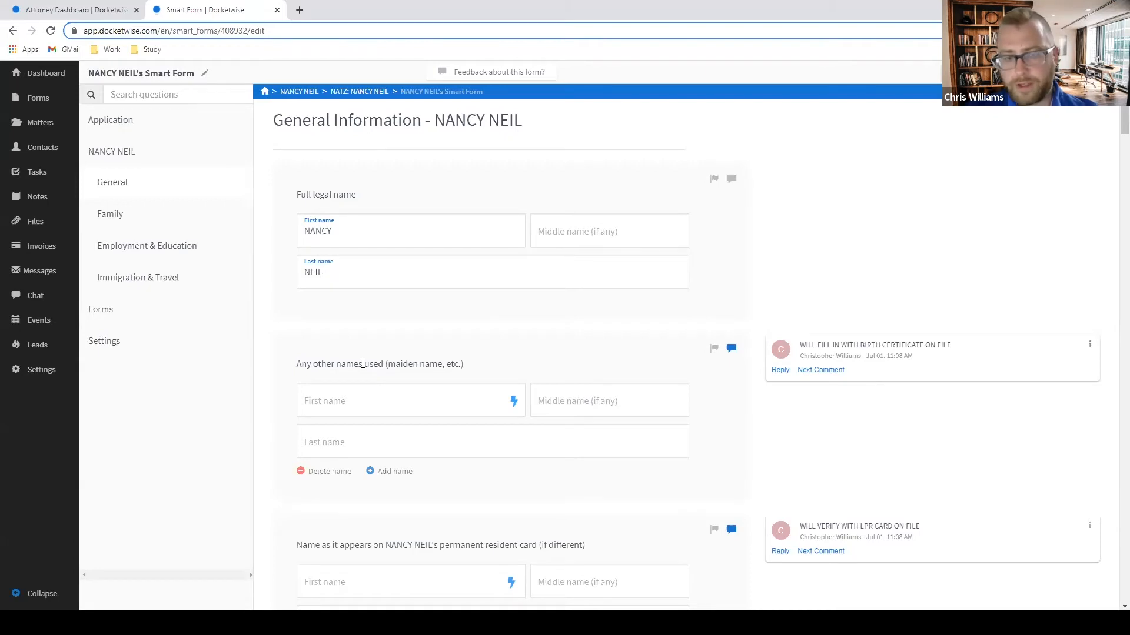
In General Information, flag the Physical Address question and the previous addresses question.
{"action": "scroll", "coordinate": [1059, 254], "scroll_direction": "down", "scroll_amount": 1}
{"action": "scroll", "coordinate": [1011, 255], "scroll_direction": "up", "scroll_amount": 1}
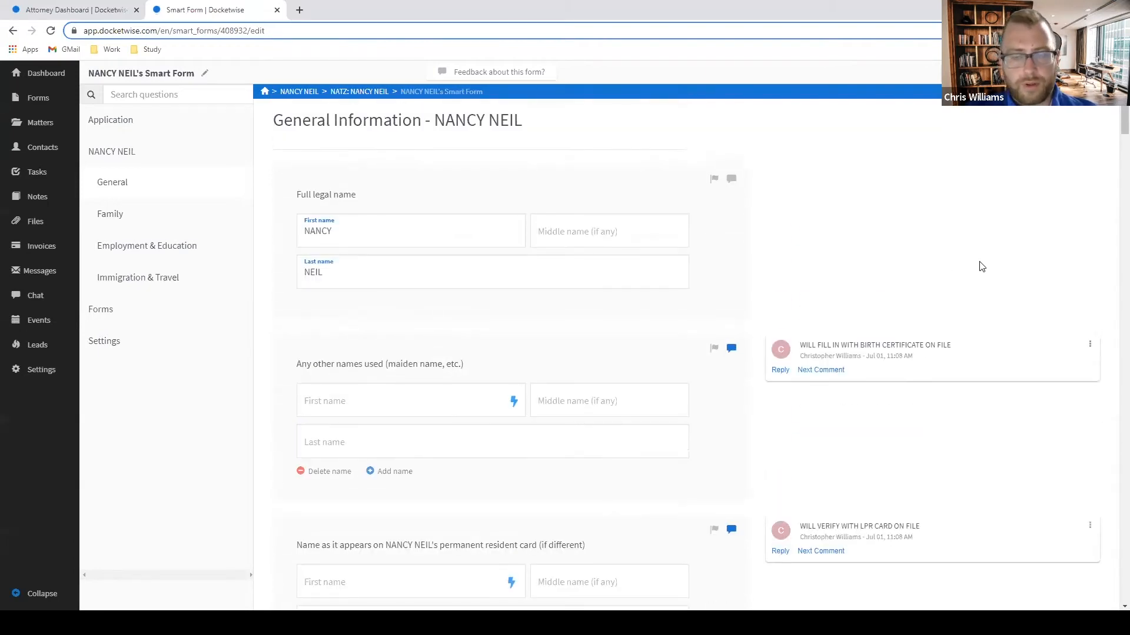
{"action": "scroll", "coordinate": [982, 266], "scroll_direction": "down", "scroll_amount": 5}
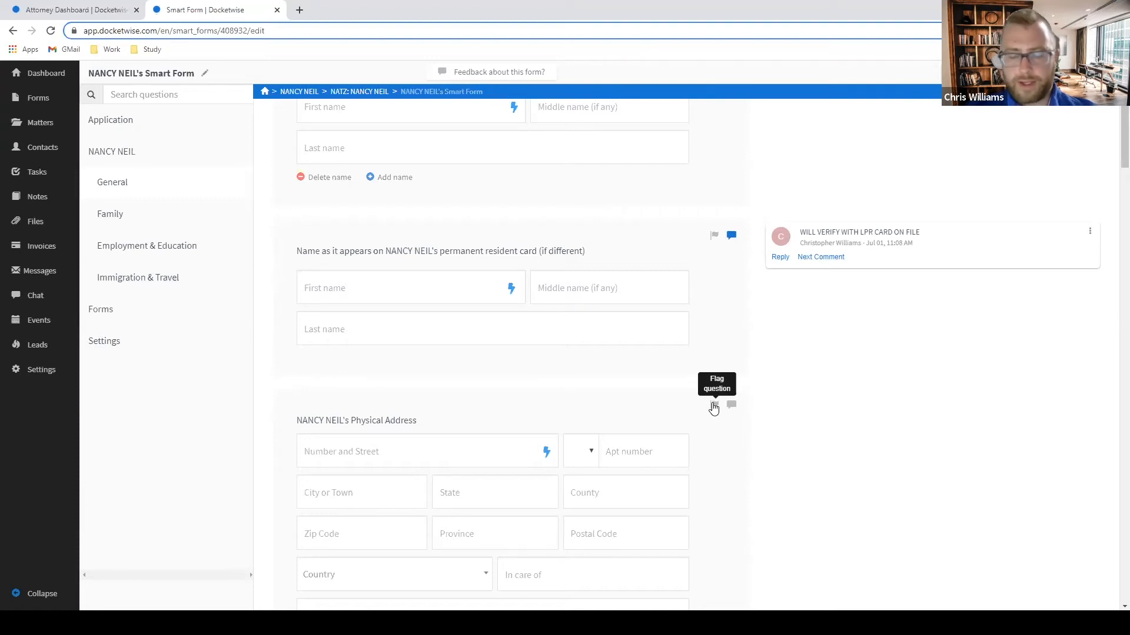
{"action": "left_click_drag", "start_coordinate": [714, 438], "coordinate": [756, 466]}
{"action": "left_click", "coordinate": [817, 448]}
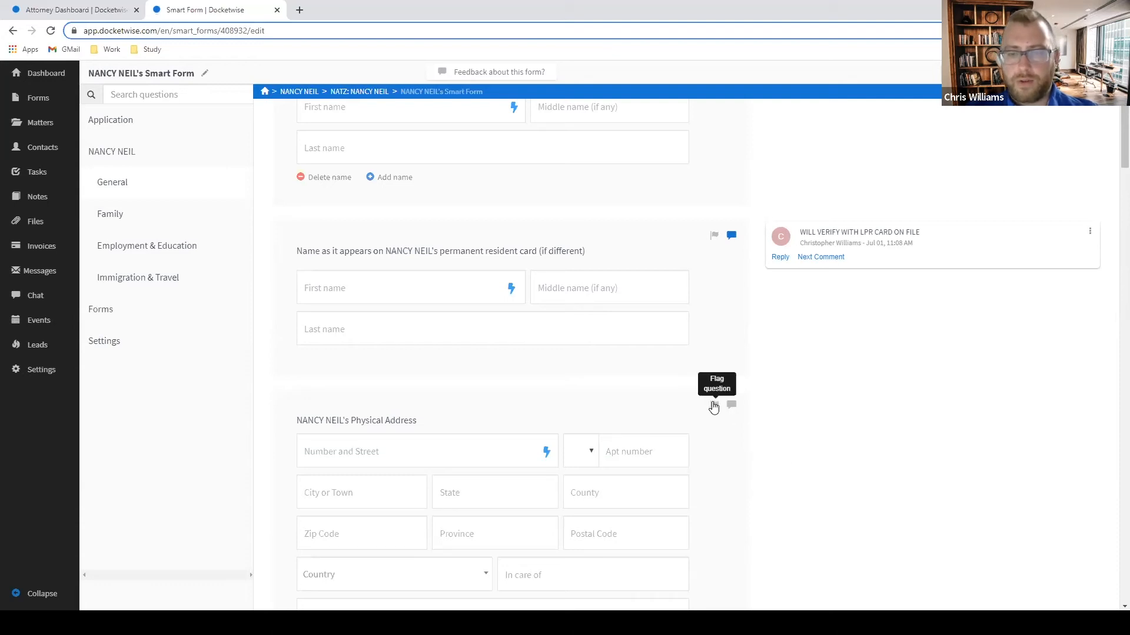
{"action": "left_click", "coordinate": [713, 406]}
{"action": "scroll", "coordinate": [852, 385], "scroll_direction": "down", "scroll_amount": 5}
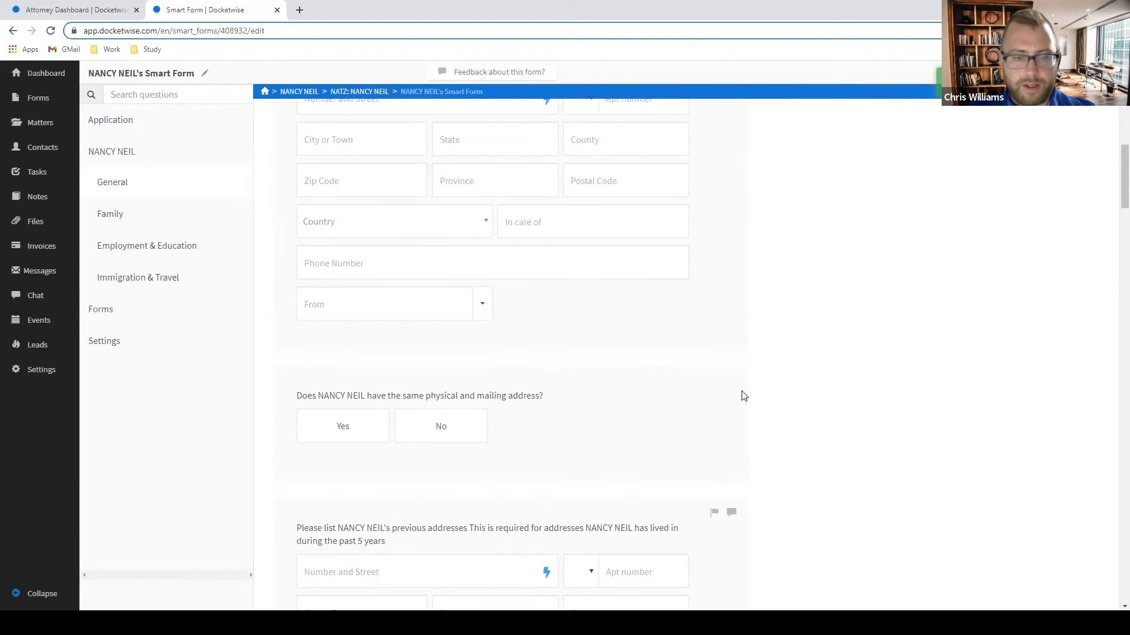
{"action": "scroll", "coordinate": [714, 399], "scroll_direction": "down", "scroll_amount": 3}
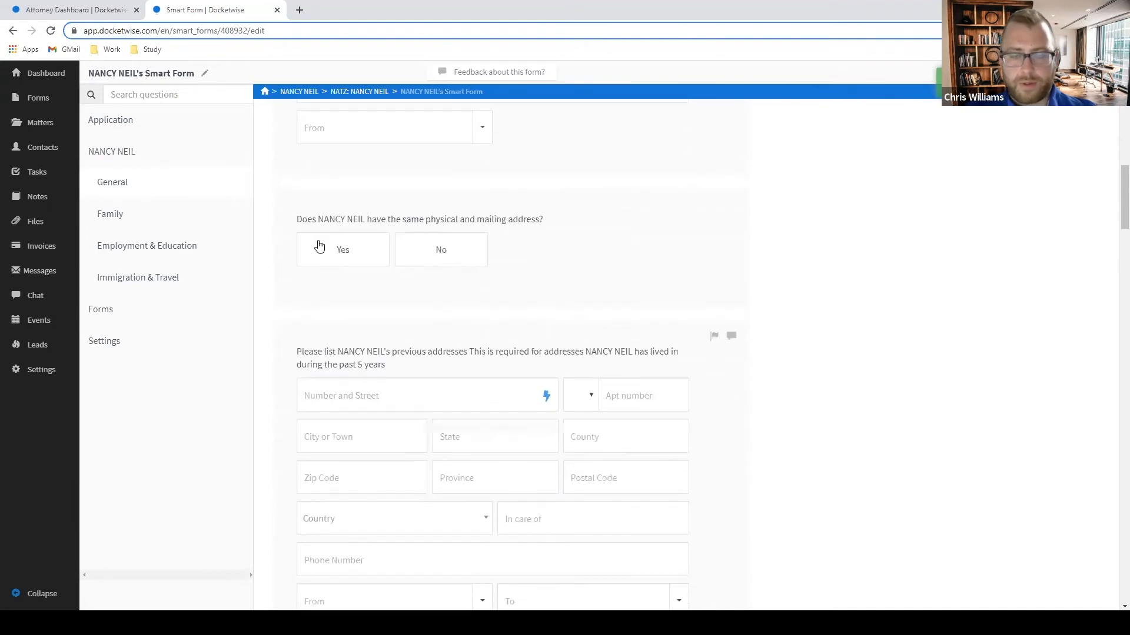
{"action": "scroll", "coordinate": [723, 322], "scroll_direction": "down", "scroll_amount": 2}
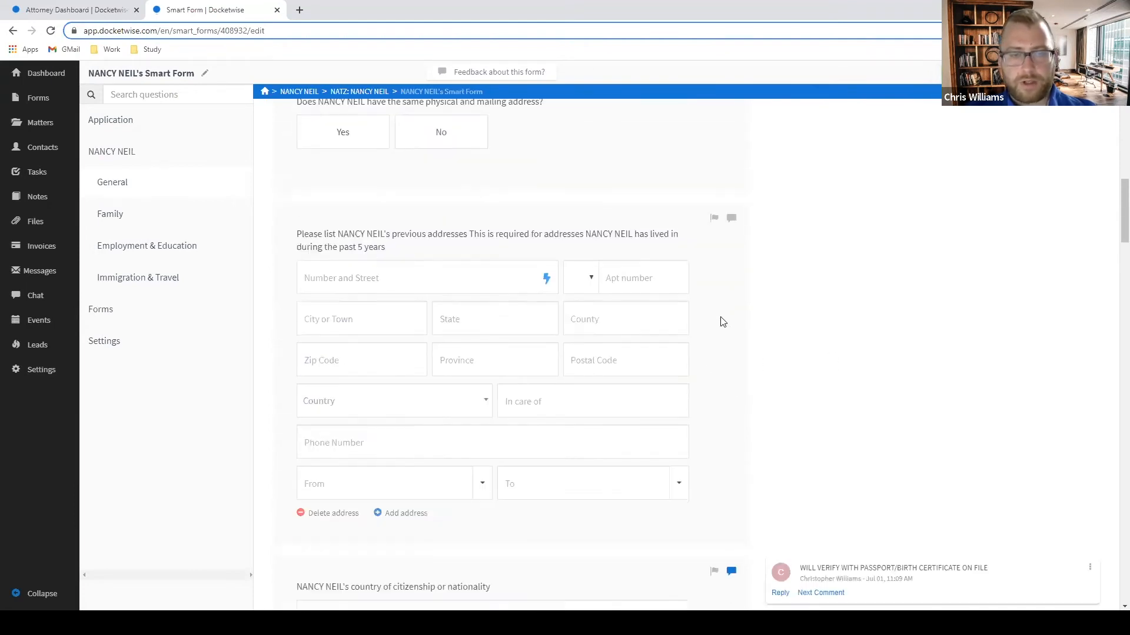
{"action": "left_click", "coordinate": [714, 218]}
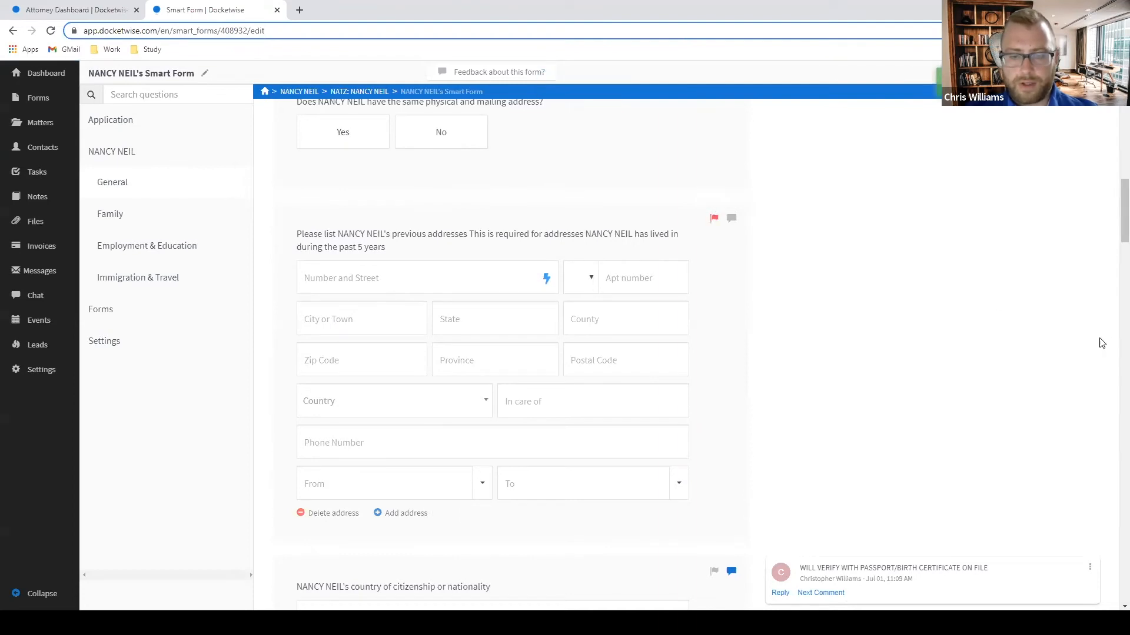
{"action": "scroll", "coordinate": [900, 408], "scroll_direction": "down", "scroll_amount": 2}
{"action": "scroll", "coordinate": [902, 409], "scroll_direction": "down", "scroll_amount": 3}
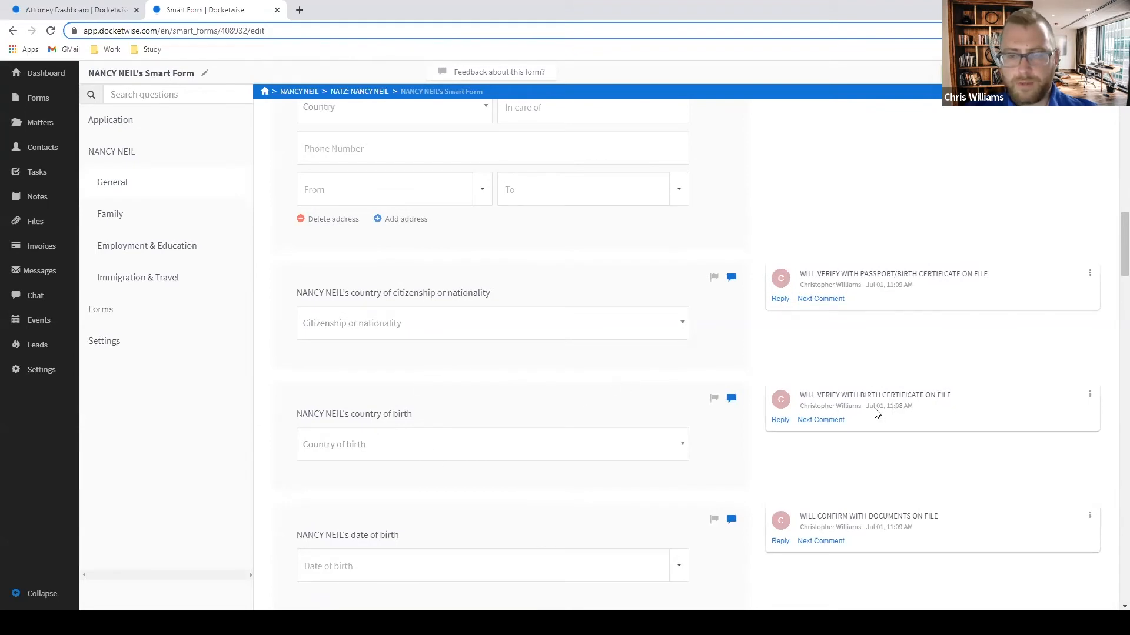
Answer Female for the gender question, discarding the empty comment started on it.
{"action": "scroll", "coordinate": [875, 414], "scroll_direction": "down", "scroll_amount": 1}
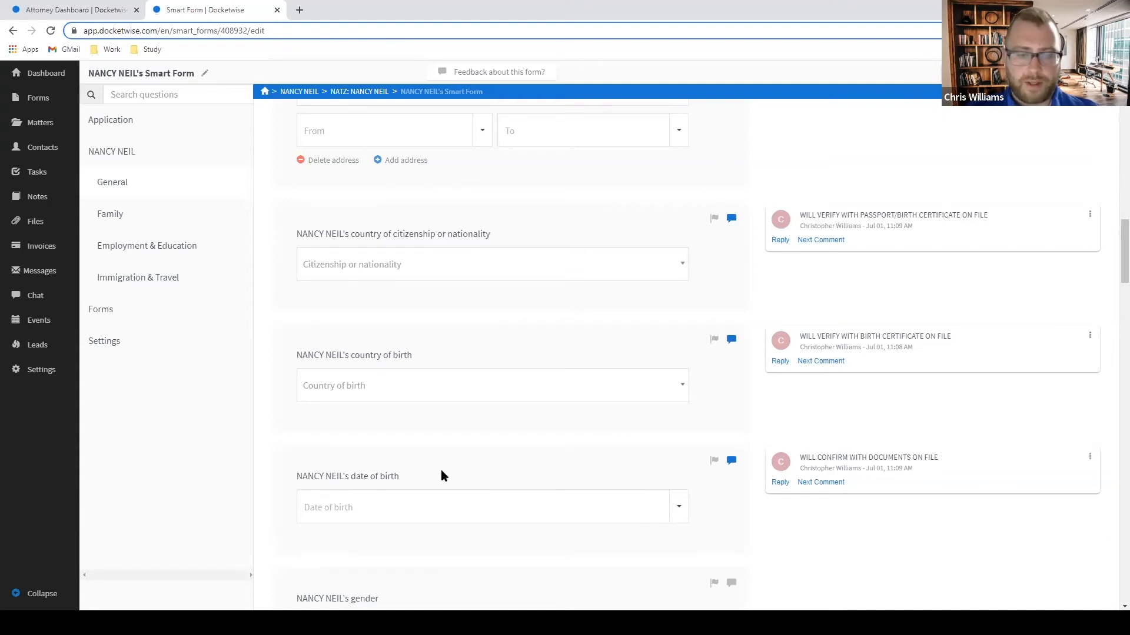
{"action": "scroll", "coordinate": [529, 456], "scroll_direction": "down", "scroll_amount": 1}
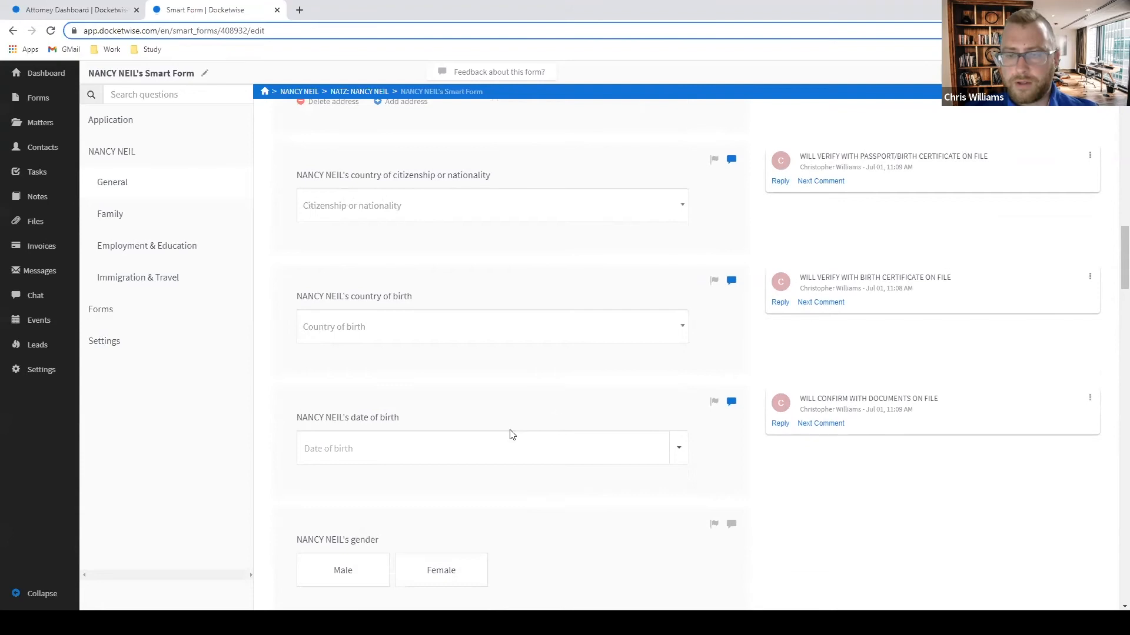
{"action": "scroll", "coordinate": [703, 341], "scroll_direction": "down", "scroll_amount": 1}
{"action": "scroll", "coordinate": [729, 371], "scroll_direction": "down", "scroll_amount": 3}
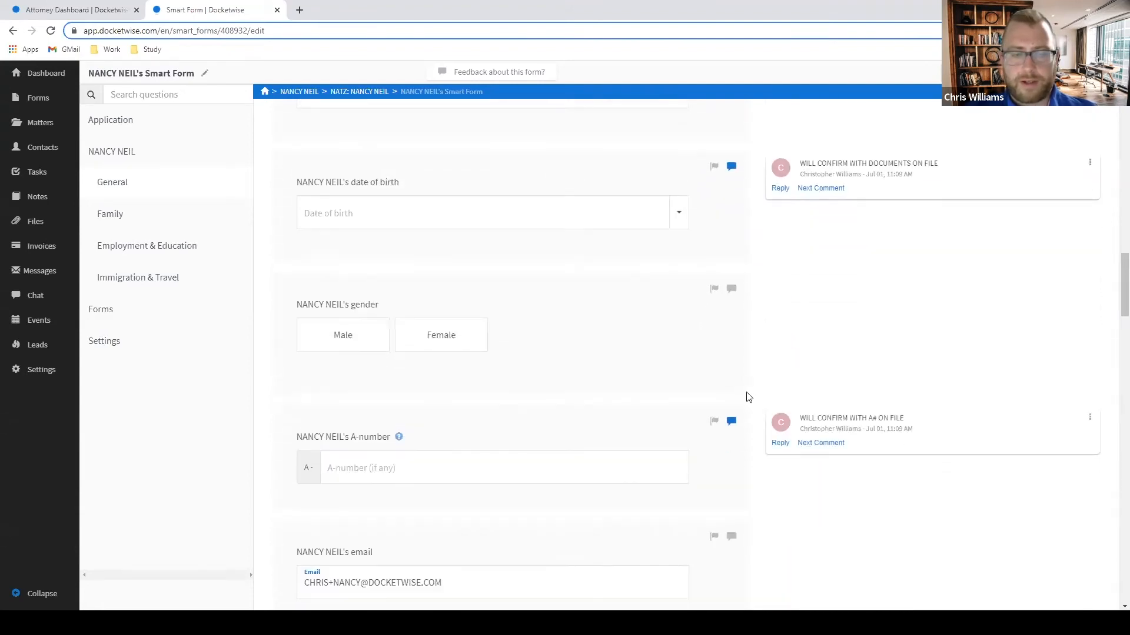
{"action": "scroll", "coordinate": [744, 396], "scroll_direction": "up", "scroll_amount": 1}
{"action": "left_click", "coordinate": [732, 347]}
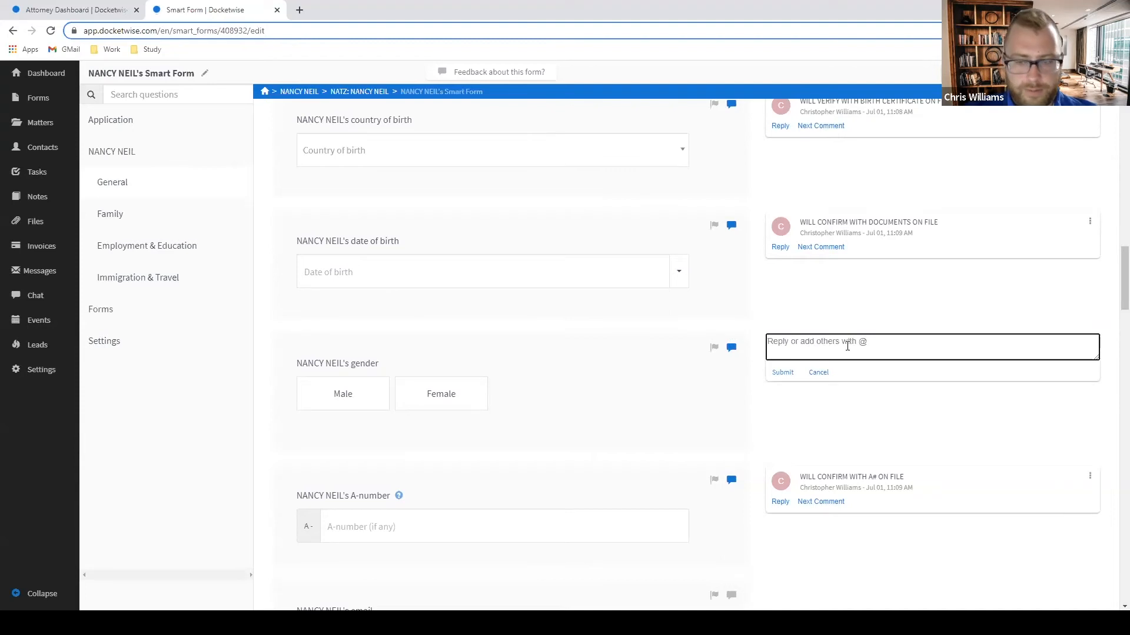
{"action": "left_click", "coordinate": [580, 389]}
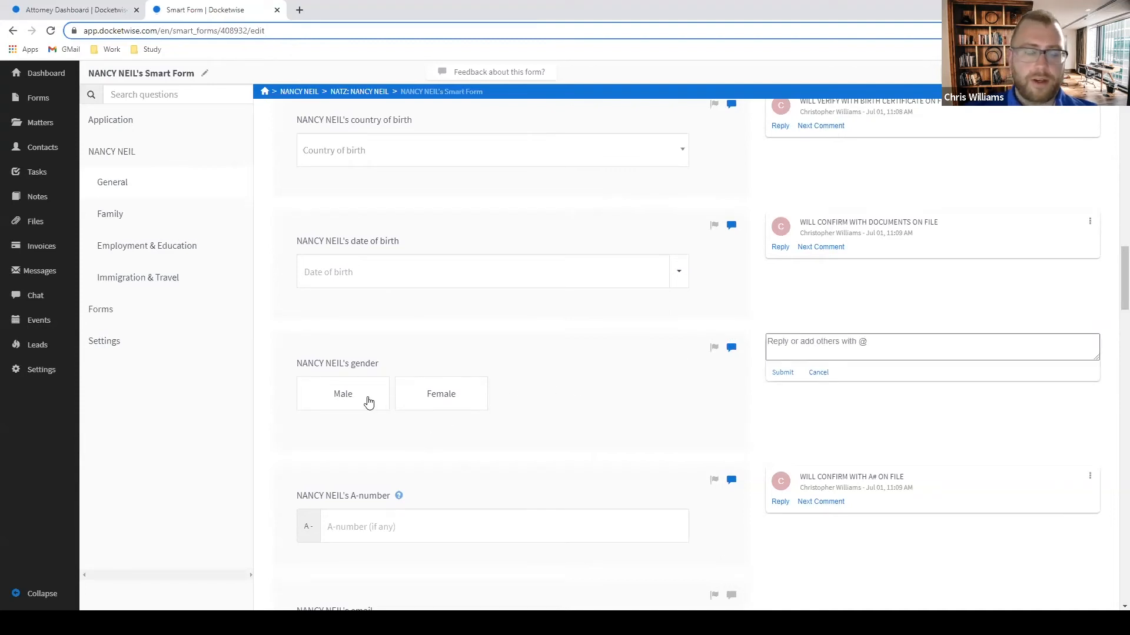
{"action": "left_click", "coordinate": [429, 402]}
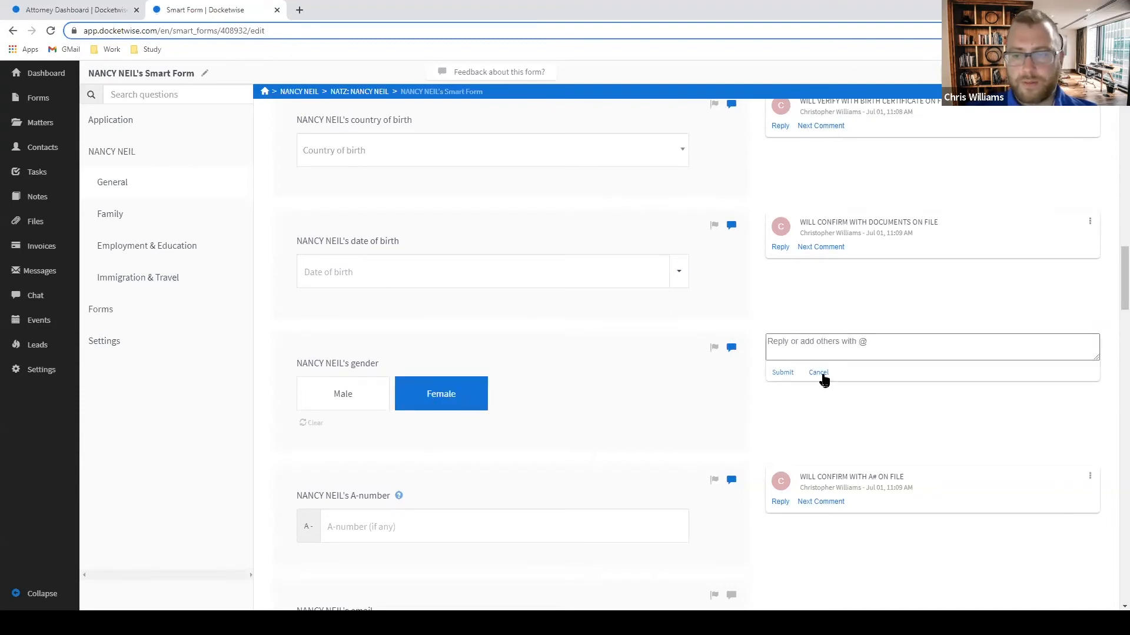
{"action": "left_click", "coordinate": [819, 373]}
Flag the ELIS number, disability accommodation and parents-married questions for follow-up.
{"action": "scroll", "coordinate": [894, 382], "scroll_direction": "down", "scroll_amount": 2}
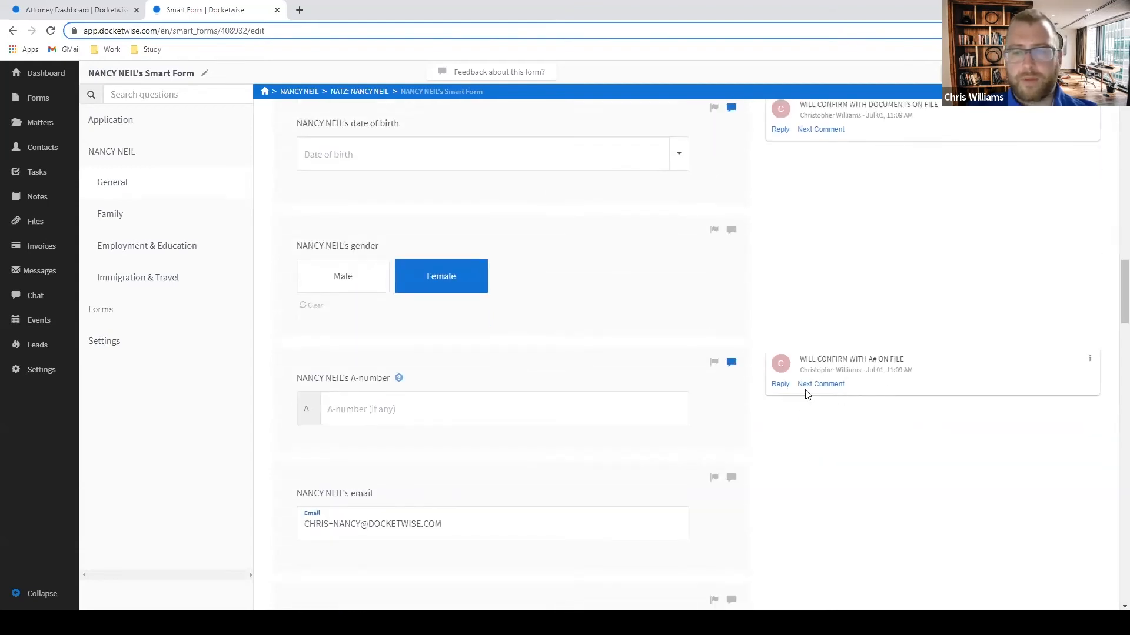
{"action": "scroll", "coordinate": [788, 394], "scroll_direction": "down", "scroll_amount": 1}
{"action": "scroll", "coordinate": [753, 385], "scroll_direction": "down", "scroll_amount": 2}
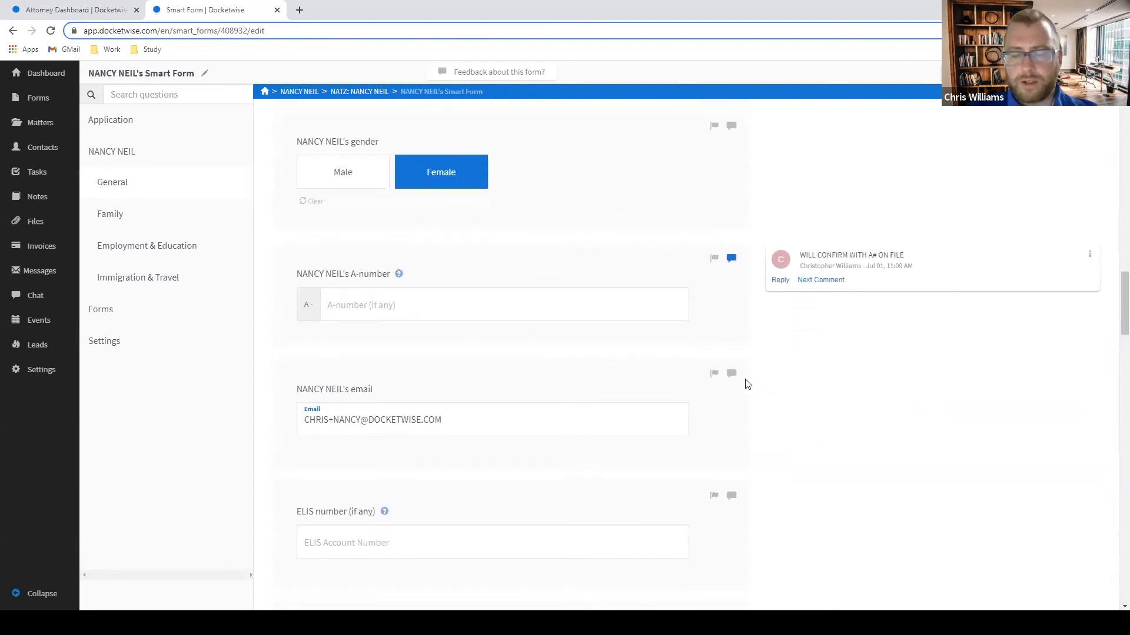
{"action": "scroll", "coordinate": [653, 395], "scroll_direction": "down", "scroll_amount": 3}
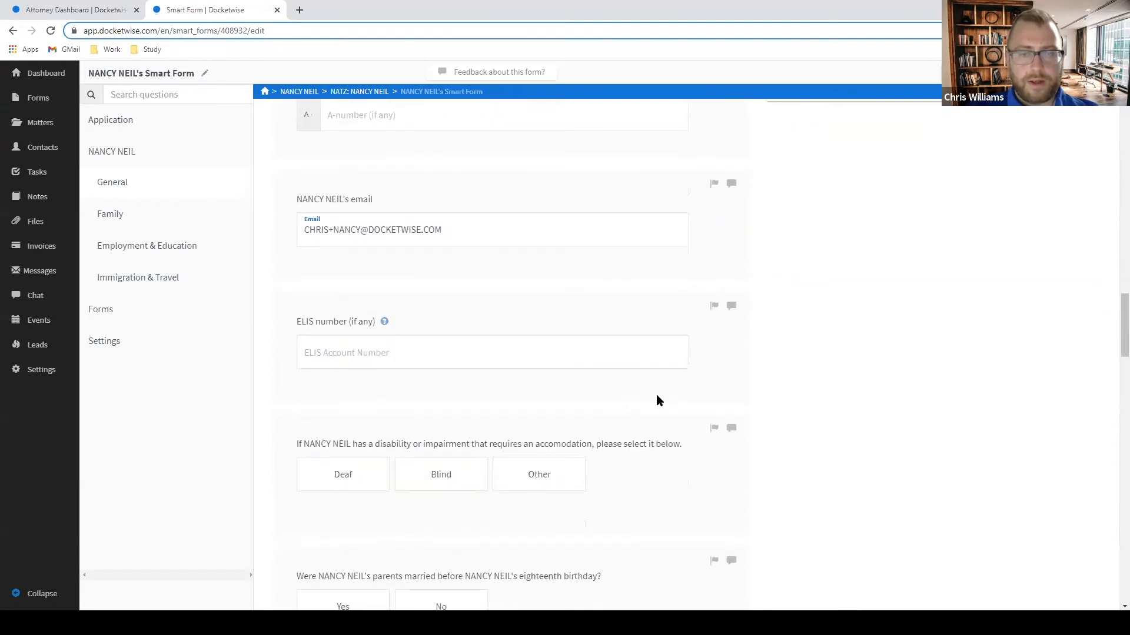
{"action": "scroll", "coordinate": [733, 321], "scroll_direction": "up", "scroll_amount": 1}
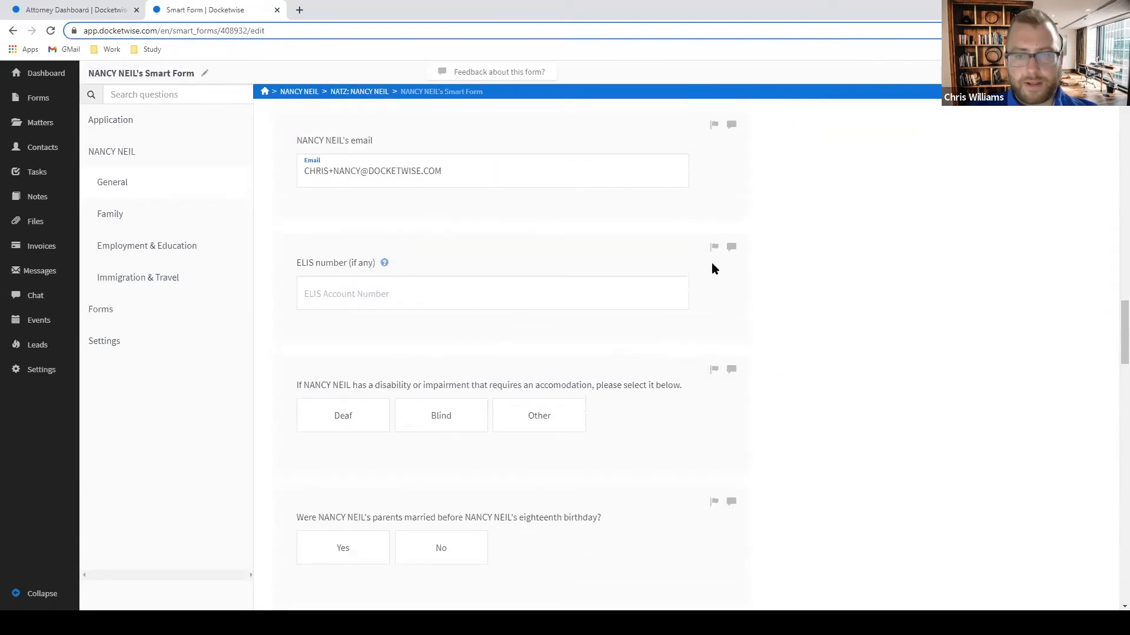
{"action": "left_click", "coordinate": [714, 247]}
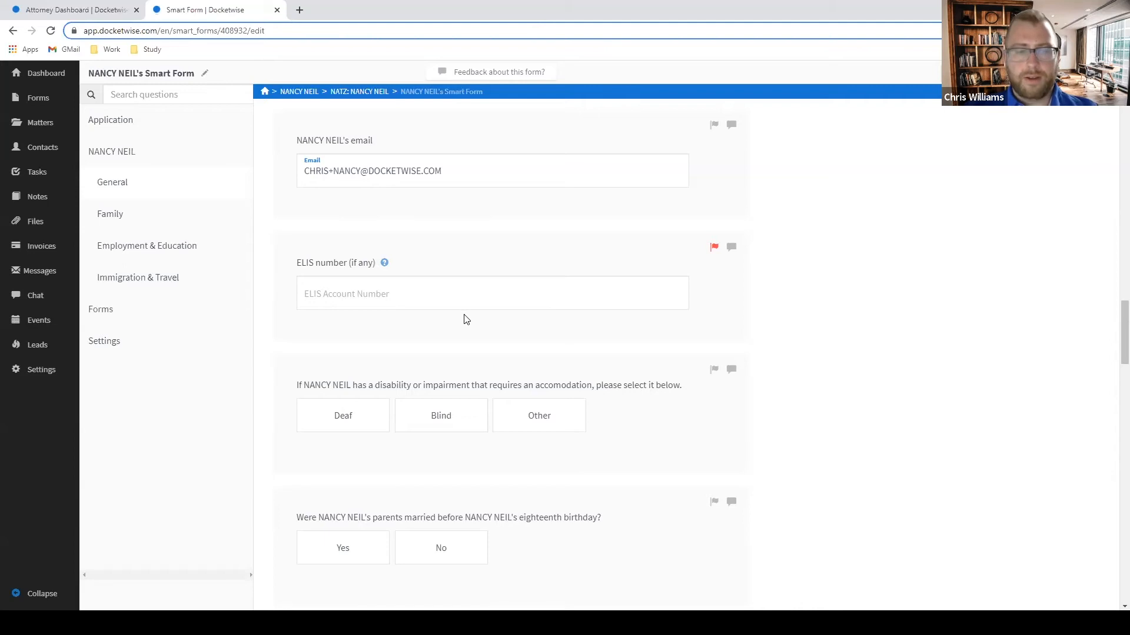
{"action": "scroll", "coordinate": [459, 318], "scroll_direction": "down", "scroll_amount": 1}
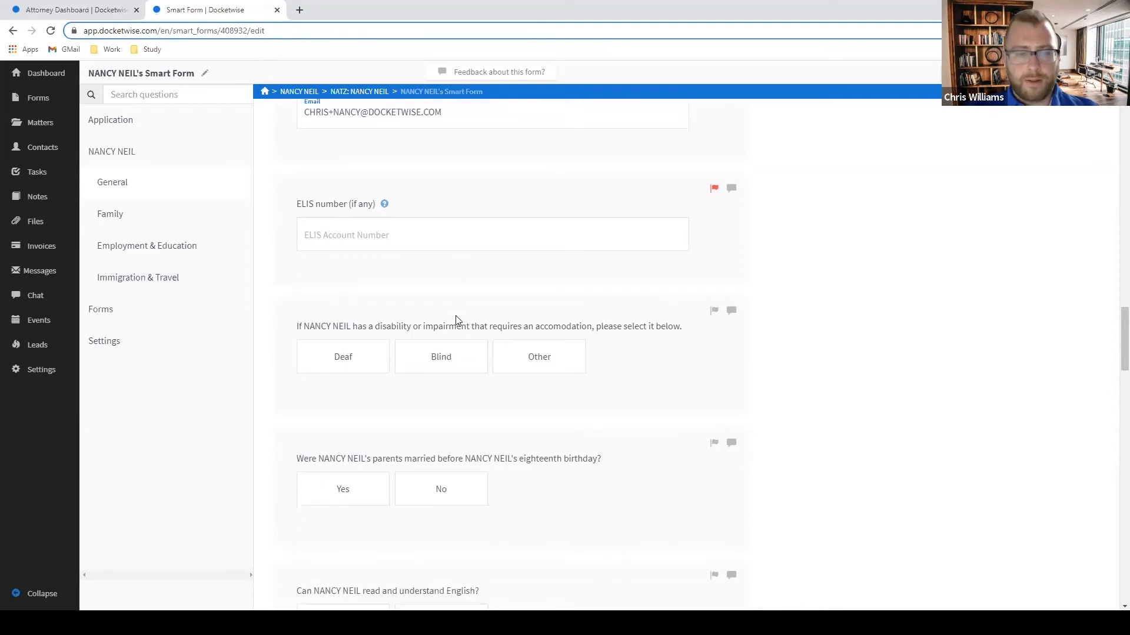
{"action": "left_click", "coordinate": [712, 311]}
{"action": "scroll", "coordinate": [722, 389], "scroll_direction": "down", "scroll_amount": 1}
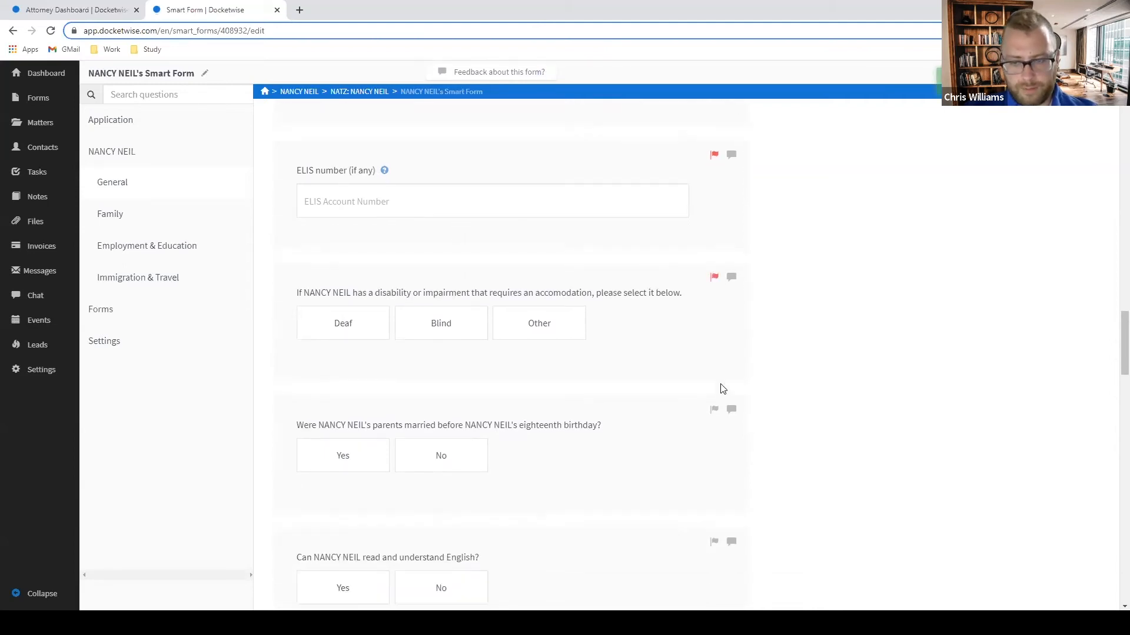
{"action": "scroll", "coordinate": [723, 389], "scroll_direction": "down", "scroll_amount": 1}
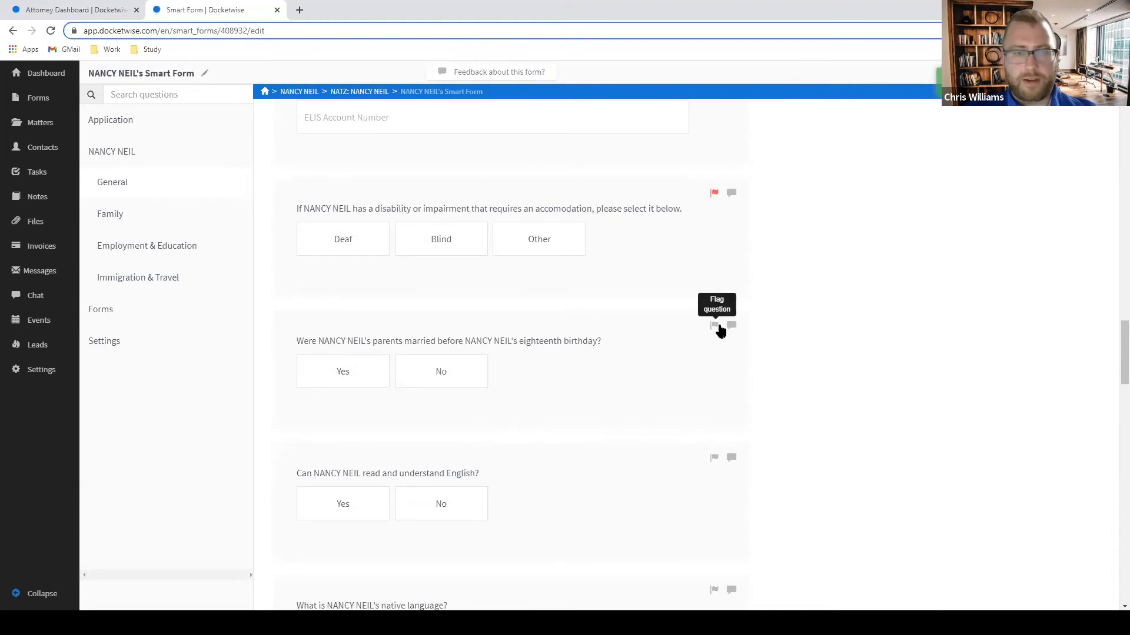
{"action": "left_click", "coordinate": [715, 327]}
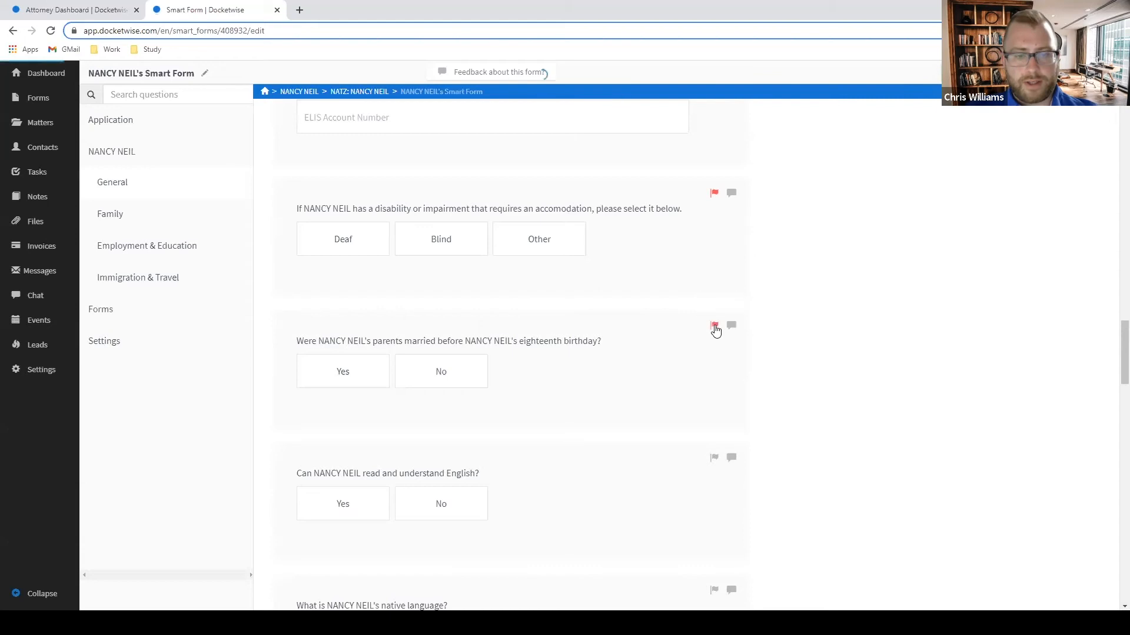
Answer No to reading and understanding English.
{"action": "scroll", "coordinate": [695, 351], "scroll_direction": "down", "scroll_amount": 2}
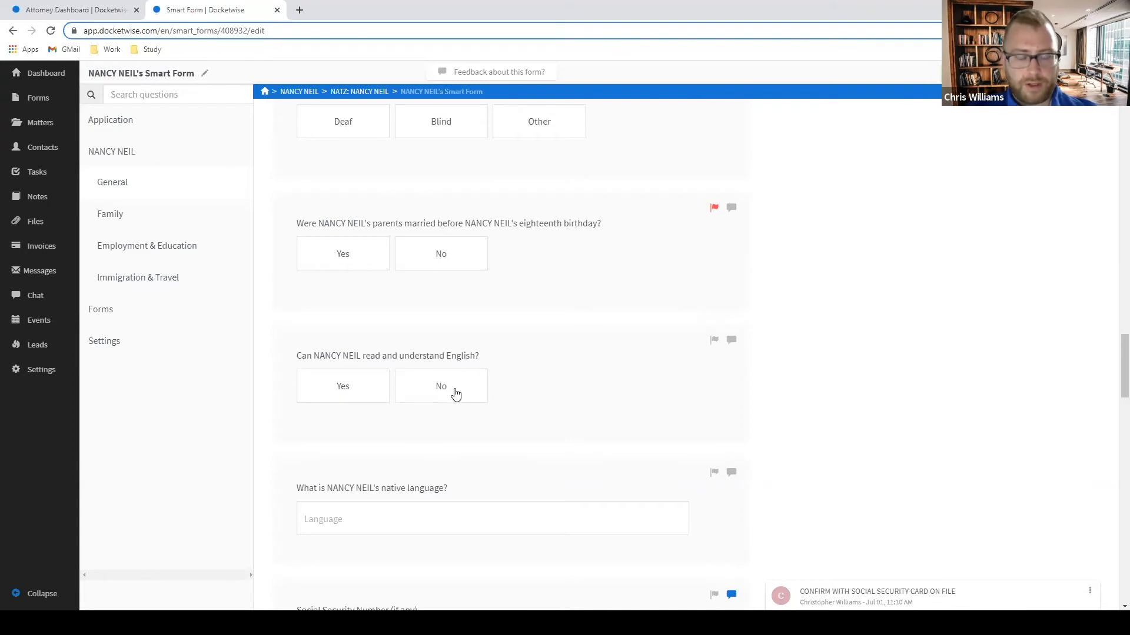
{"action": "left_click", "coordinate": [460, 392]}
{"action": "scroll", "coordinate": [660, 396], "scroll_direction": "down", "scroll_amount": 2}
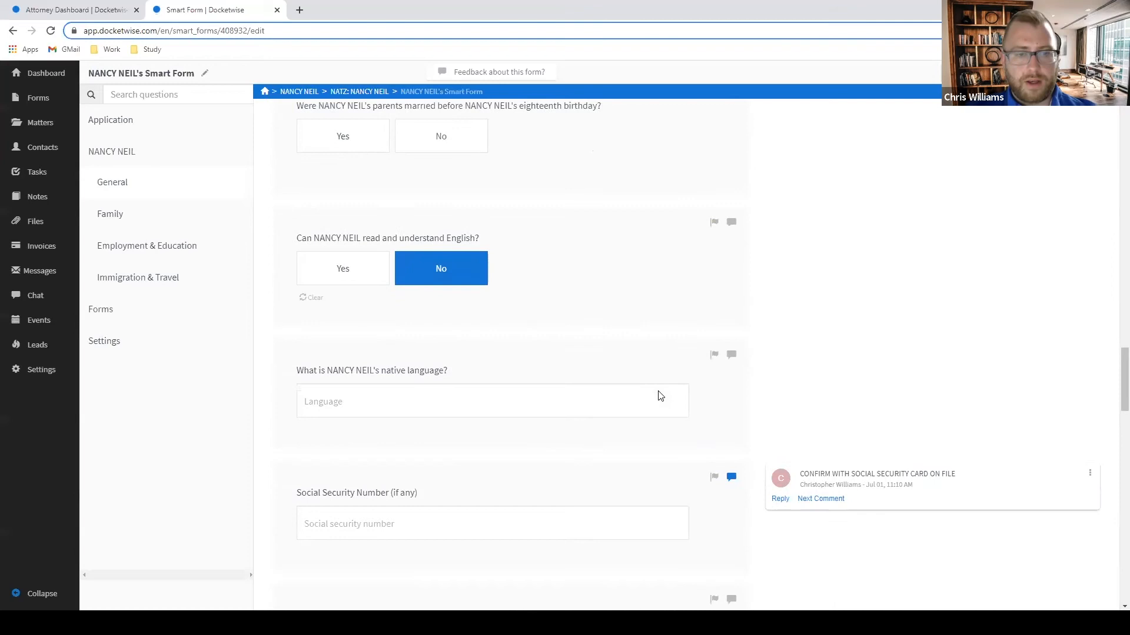
{"action": "left_click", "coordinate": [650, 402]}
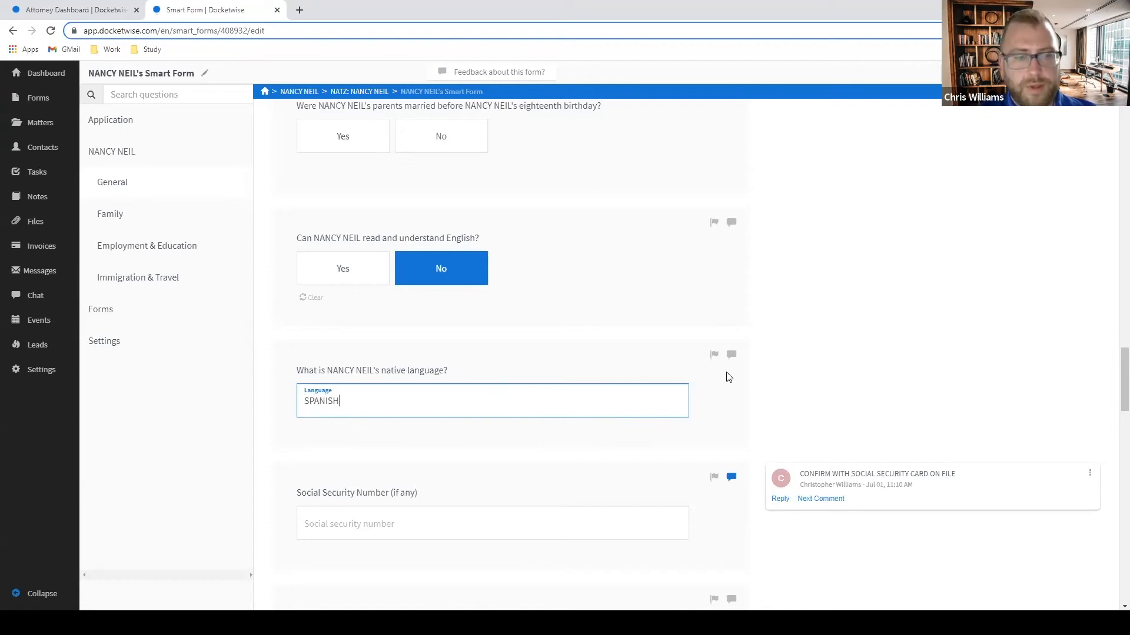
{"action": "left_click", "coordinate": [862, 374]}
{"action": "scroll", "coordinate": [861, 373], "scroll_direction": "down", "scroll_amount": 4}
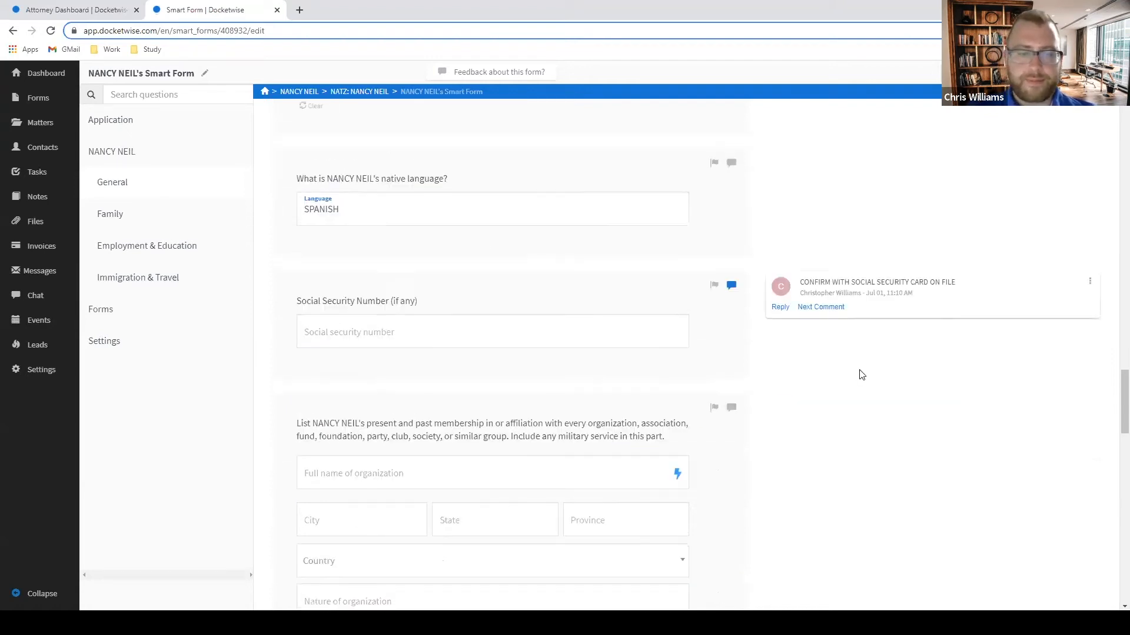
{"action": "scroll", "coordinate": [836, 374], "scroll_direction": "up", "scroll_amount": 1}
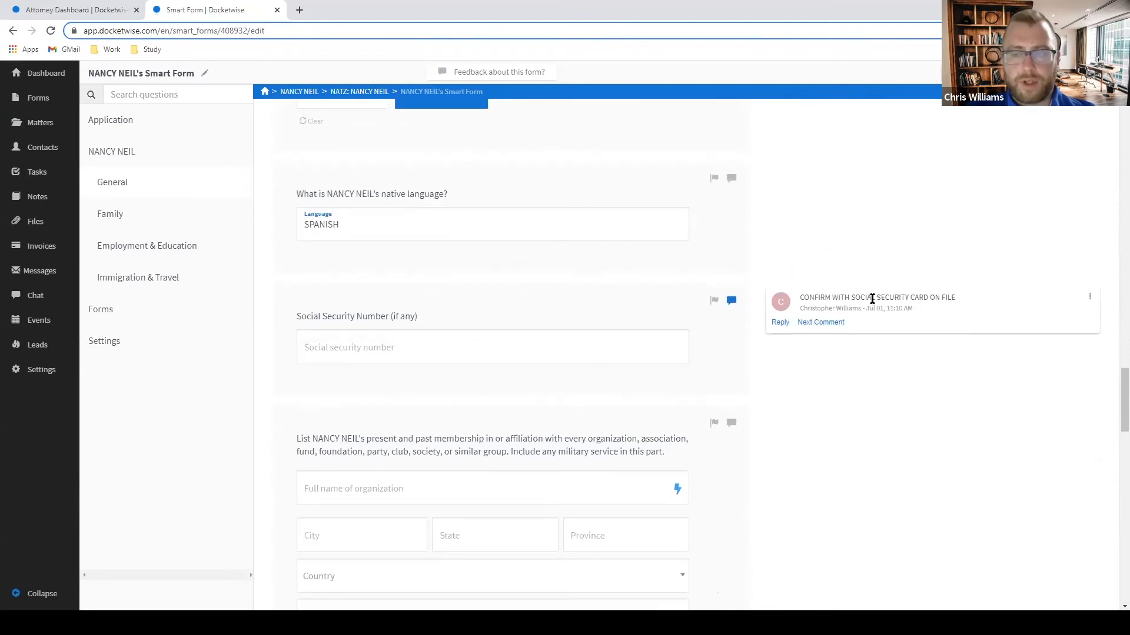
{"action": "scroll", "coordinate": [833, 301], "scroll_direction": "down", "scroll_amount": 1}
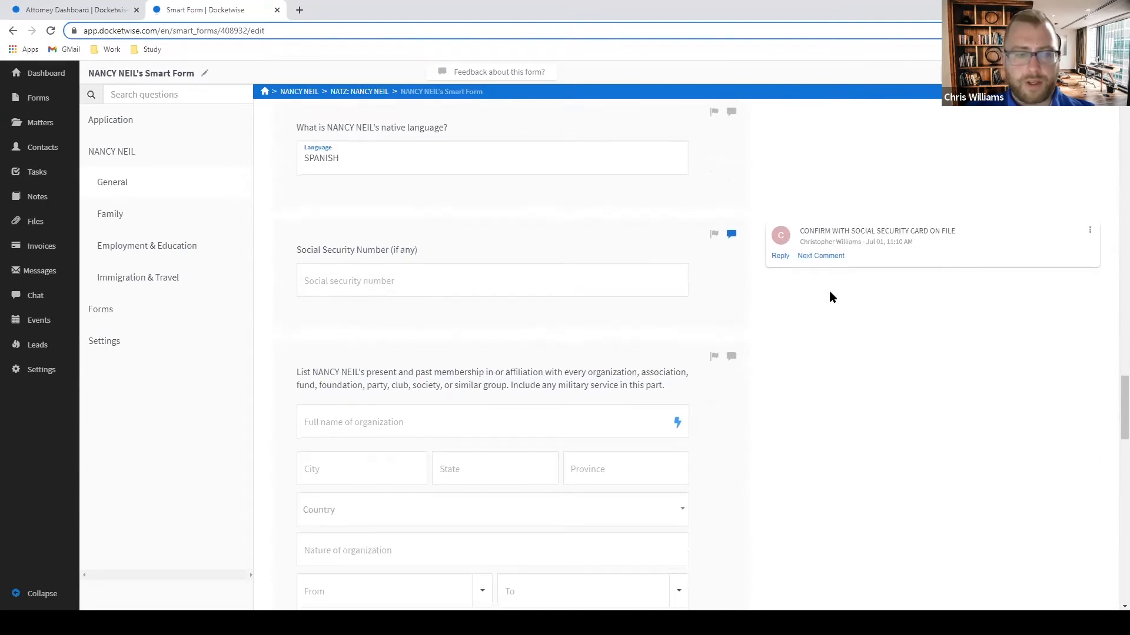
{"action": "scroll", "coordinate": [812, 294], "scroll_direction": "down", "scroll_amount": 2}
{"action": "left_click", "coordinate": [714, 246]}
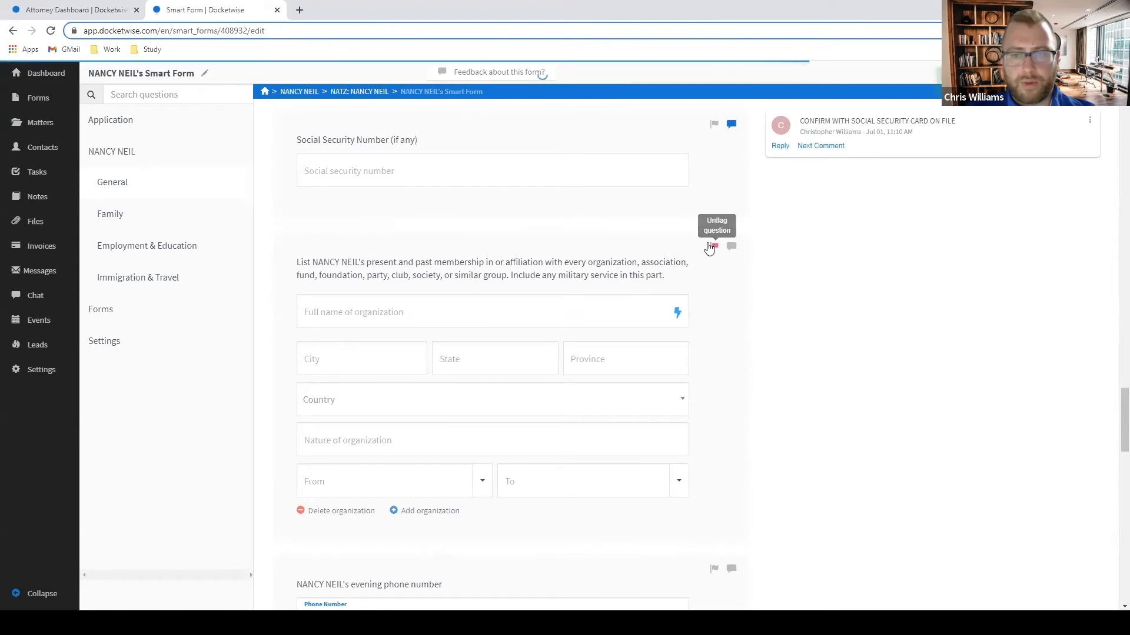
{"action": "scroll", "coordinate": [699, 270], "scroll_direction": "down", "scroll_amount": 5}
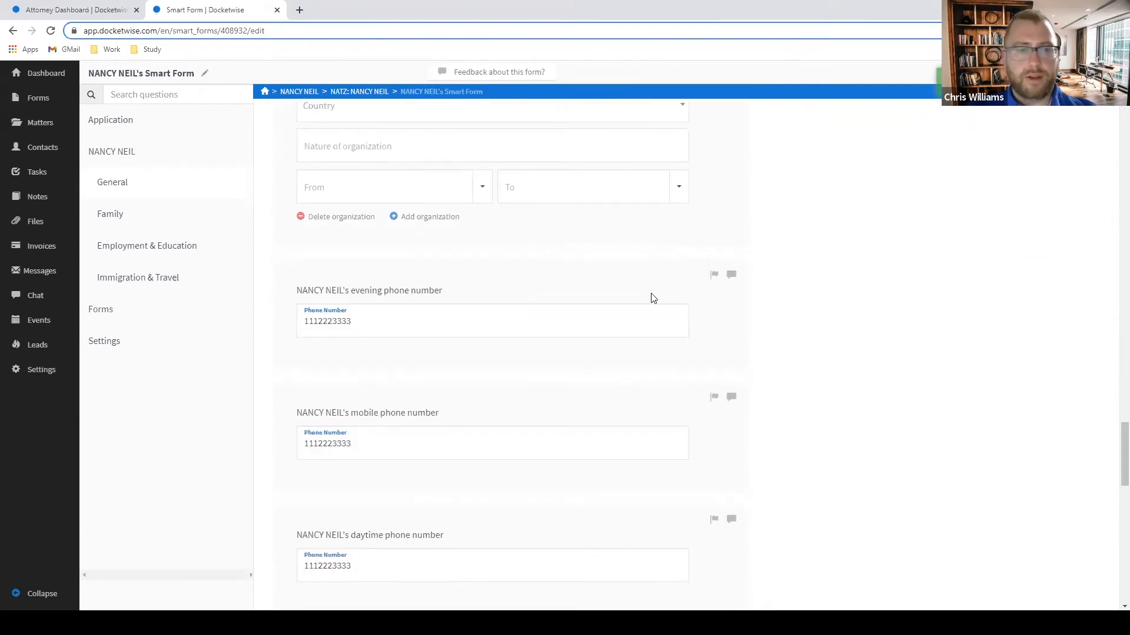
{"action": "scroll", "coordinate": [659, 300], "scroll_direction": "down", "scroll_amount": 5}
{"action": "scroll", "coordinate": [659, 301], "scroll_direction": "up", "scroll_amount": 3}
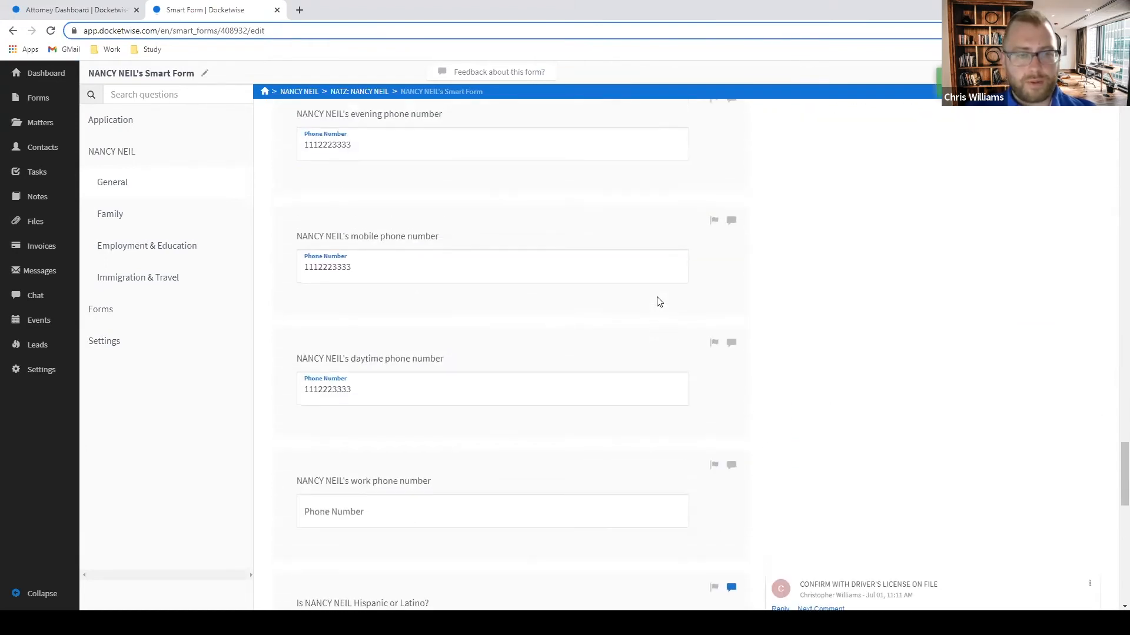
{"action": "scroll", "coordinate": [660, 301], "scroll_direction": "down", "scroll_amount": 3}
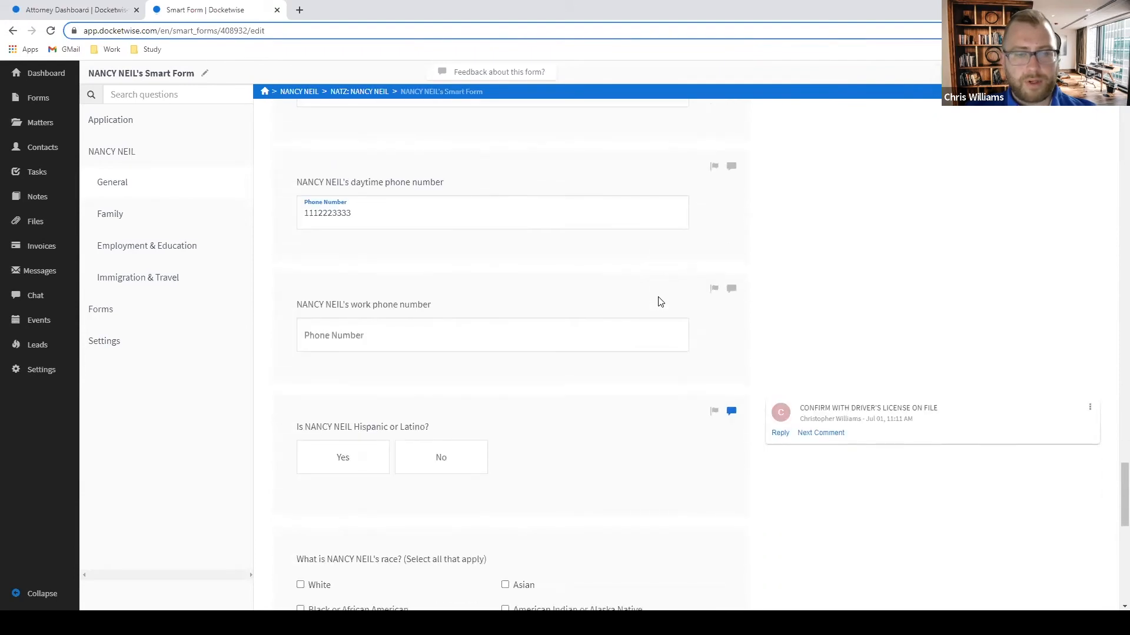
{"action": "scroll", "coordinate": [660, 301], "scroll_direction": "down", "scroll_amount": 2}
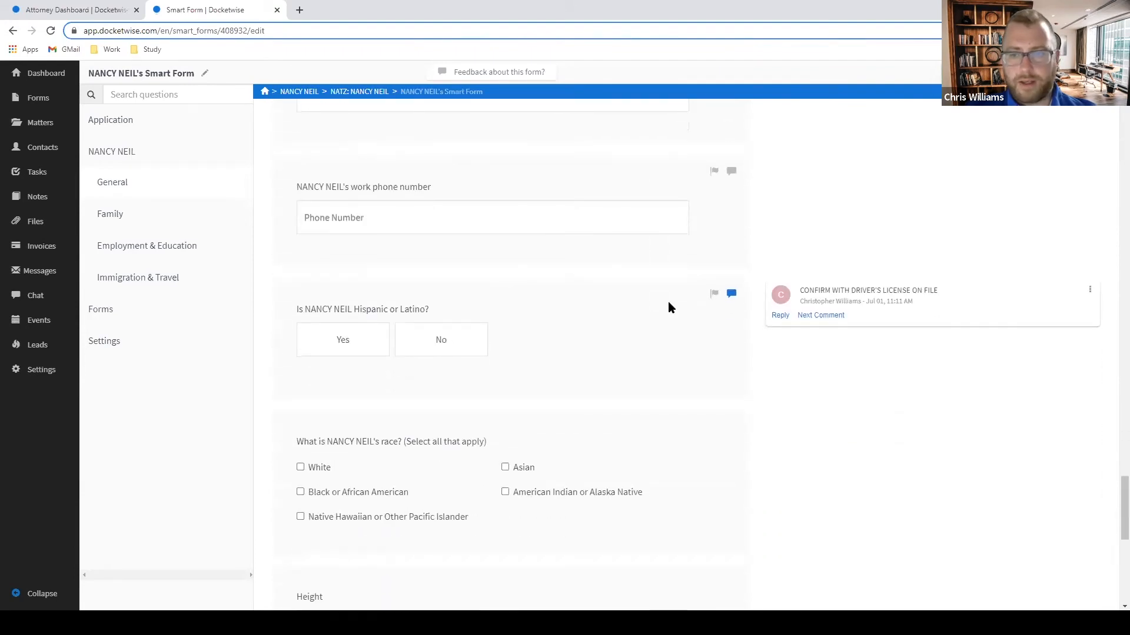
{"action": "scroll", "coordinate": [653, 309], "scroll_direction": "down", "scroll_amount": 3}
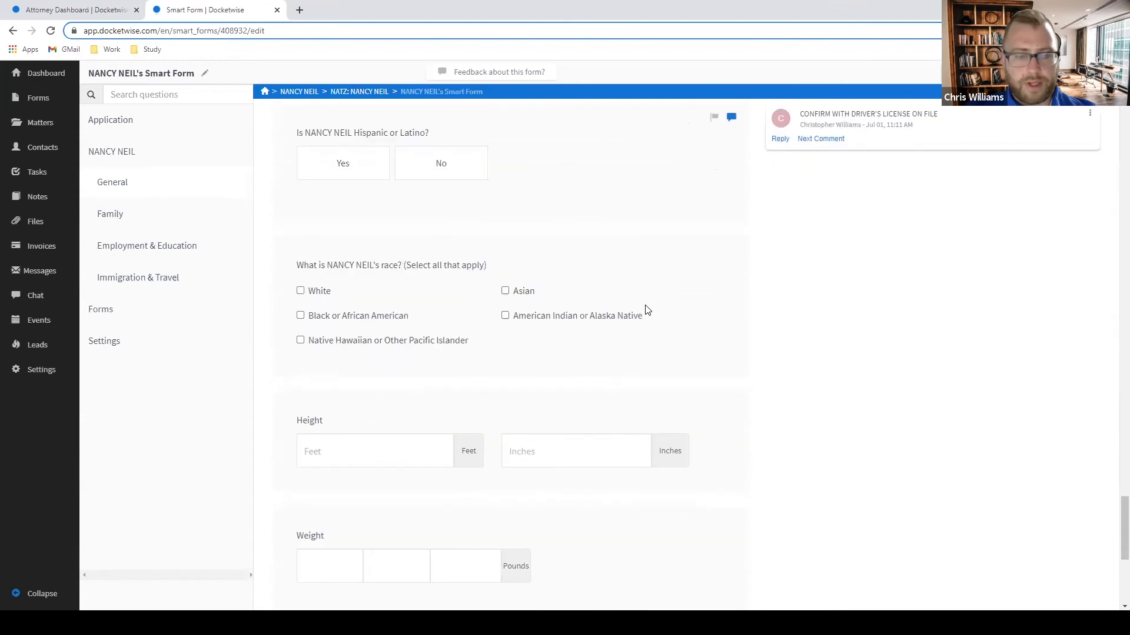
{"action": "scroll", "coordinate": [646, 310], "scroll_direction": "up", "scroll_amount": 2}
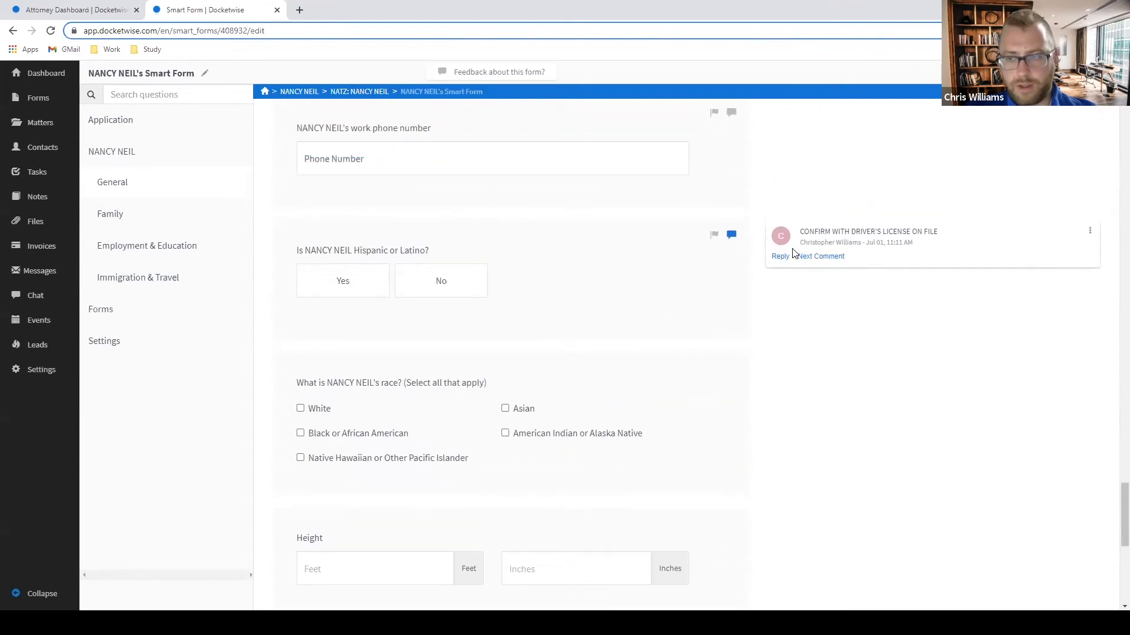
{"action": "left_click", "coordinate": [1090, 231]}
{"action": "left_click", "coordinate": [1051, 265]}
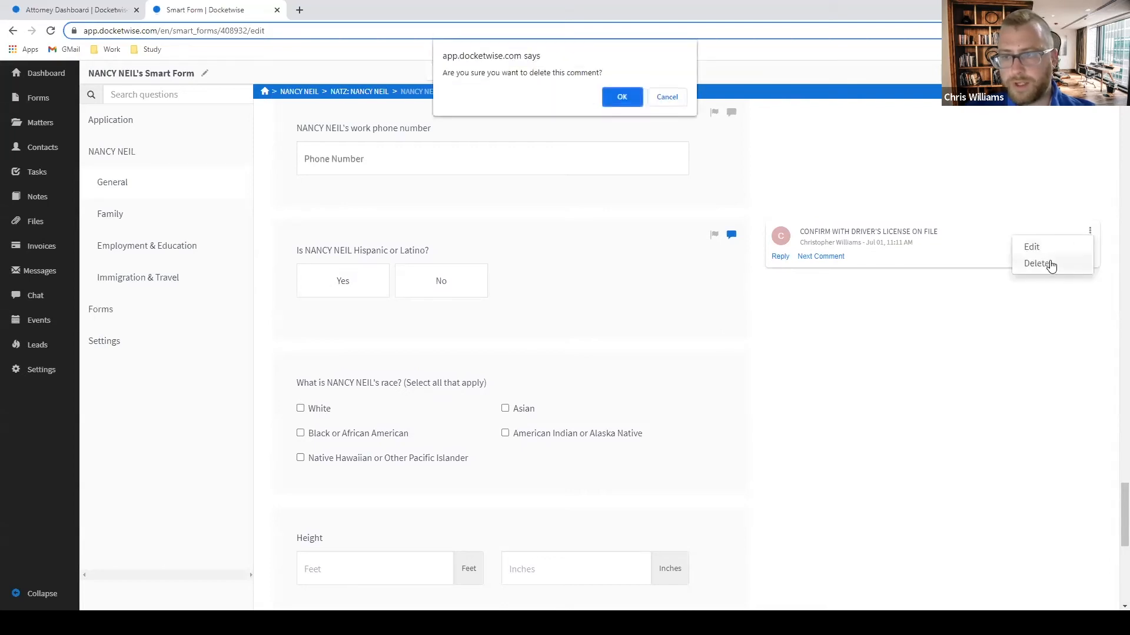
{"action": "left_click", "coordinate": [620, 96]}
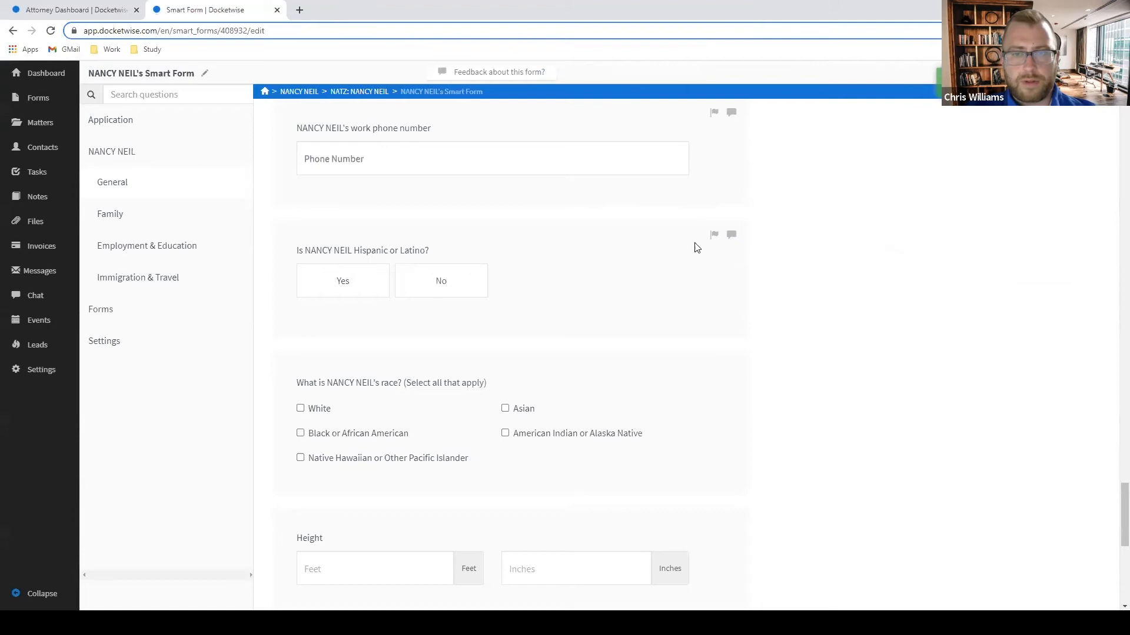
{"action": "left_click", "coordinate": [713, 238]}
{"action": "scroll", "coordinate": [706, 241], "scroll_direction": "down", "scroll_amount": 5}
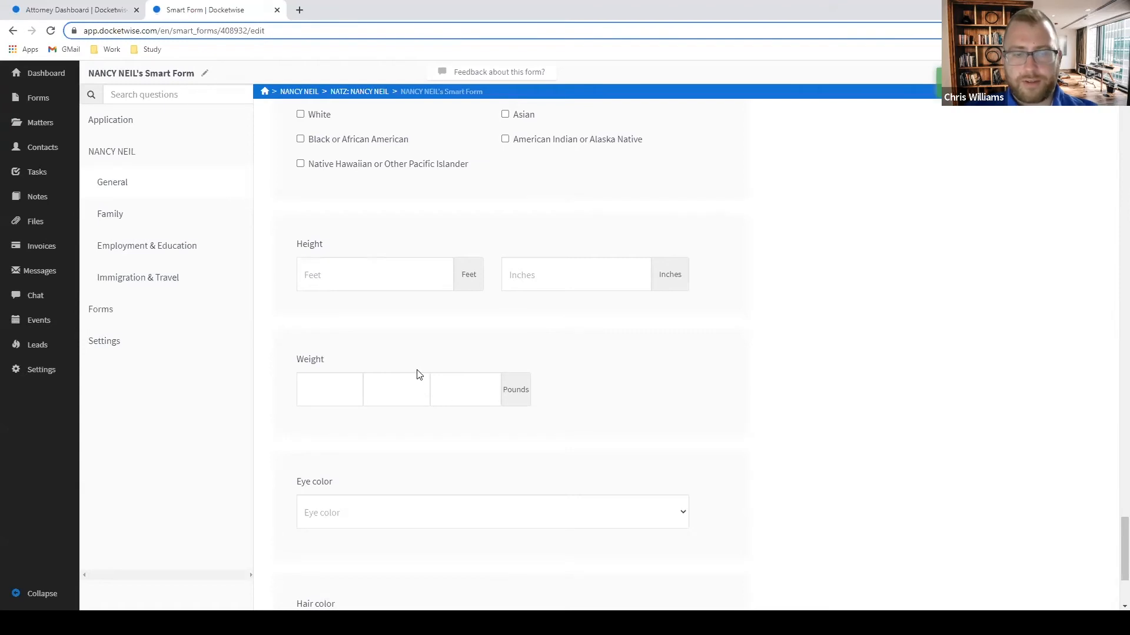
{"action": "scroll", "coordinate": [419, 375], "scroll_direction": "down", "scroll_amount": 3}
{"action": "scroll", "coordinate": [630, 404], "scroll_direction": "up", "scroll_amount": 3}
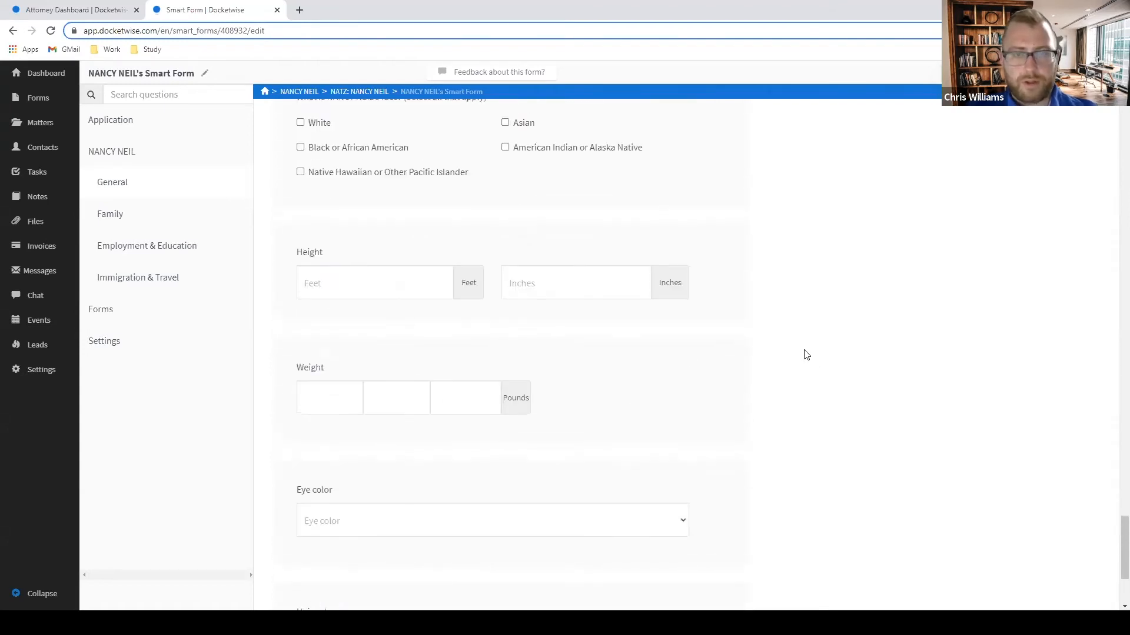
{"action": "scroll", "coordinate": [751, 318], "scroll_direction": "up", "scroll_amount": 5}
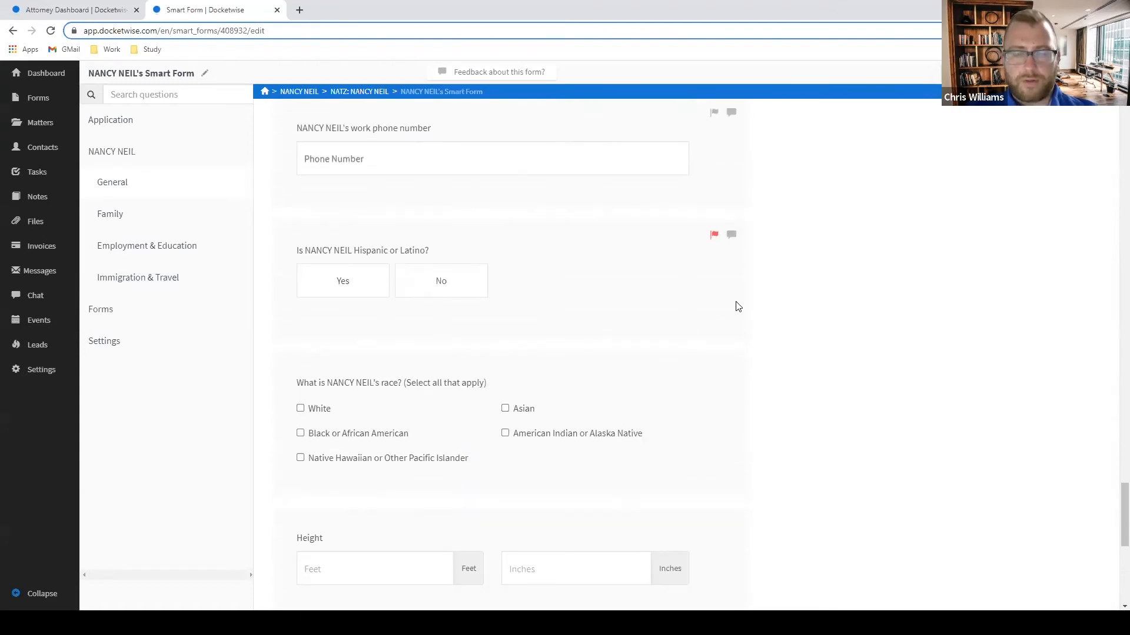
{"action": "scroll", "coordinate": [733, 305], "scroll_direction": "down", "scroll_amount": 7}
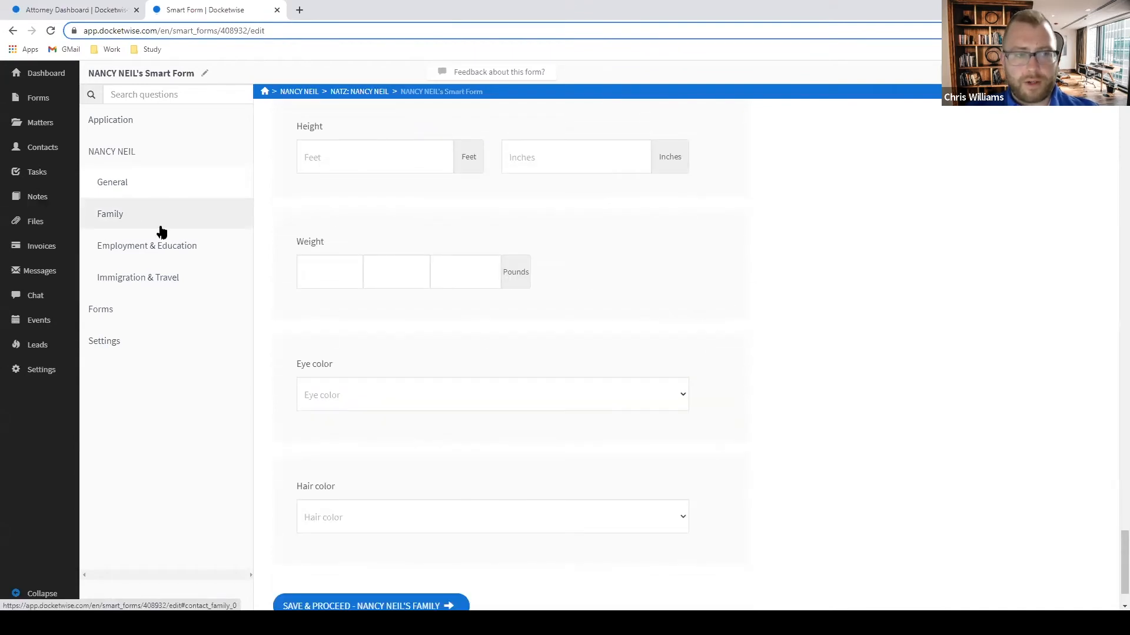
{"action": "scroll", "coordinate": [427, 519], "scroll_direction": "down", "scroll_amount": 1}
Save General, then in Family flag marital status and the spouse's address, other names and previous name questions.
{"action": "left_click", "coordinate": [417, 537]}
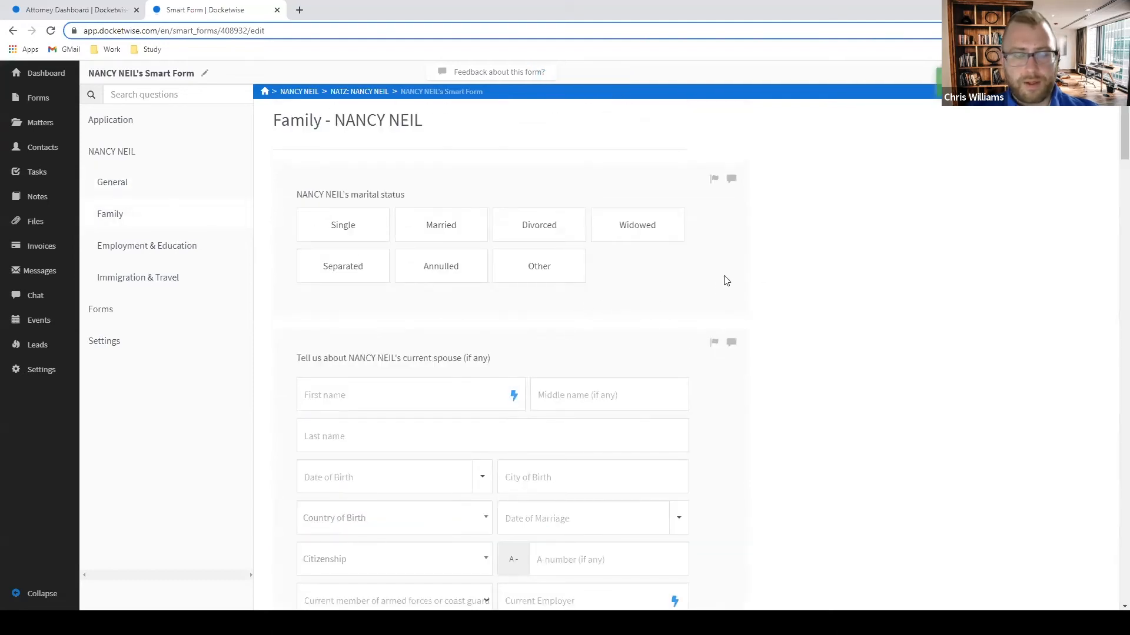
{"action": "left_click", "coordinate": [714, 178]}
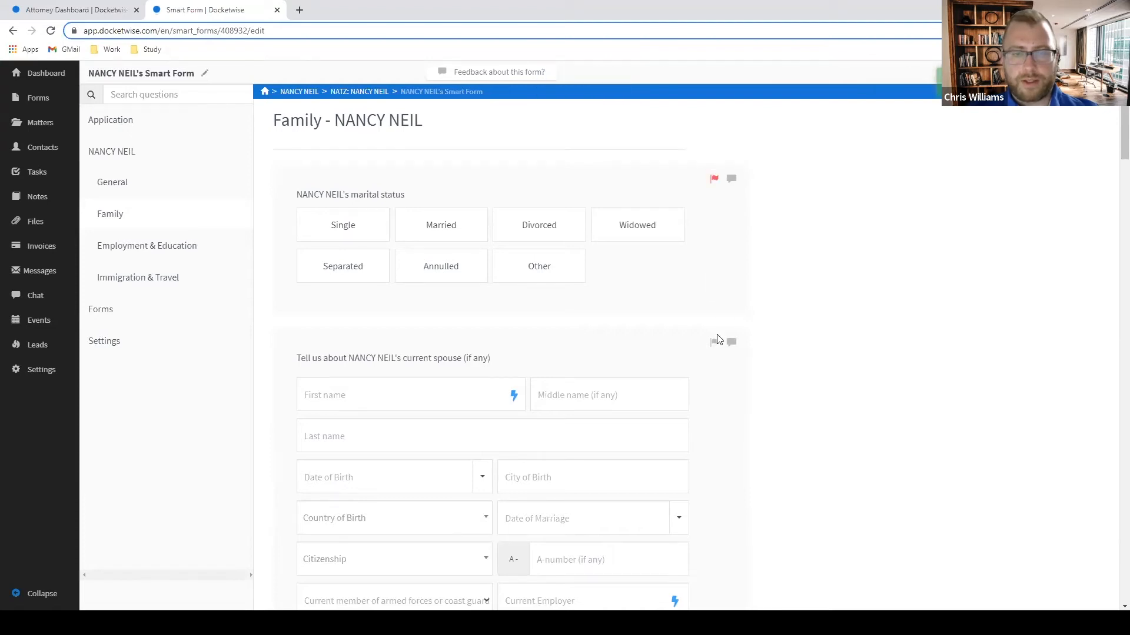
{"action": "scroll", "coordinate": [770, 325], "scroll_direction": "down", "scroll_amount": 5}
{"action": "scroll", "coordinate": [770, 325], "scroll_direction": "down", "scroll_amount": 1}
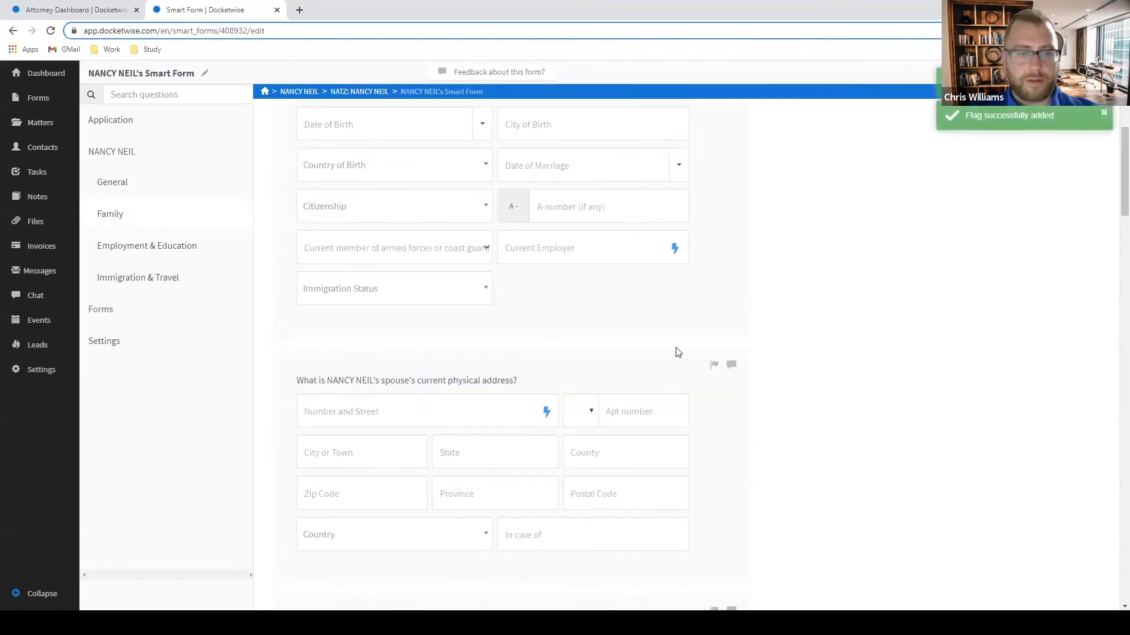
{"action": "left_click", "coordinate": [709, 361]}
{"action": "scroll", "coordinate": [700, 368], "scroll_direction": "down", "scroll_amount": 5}
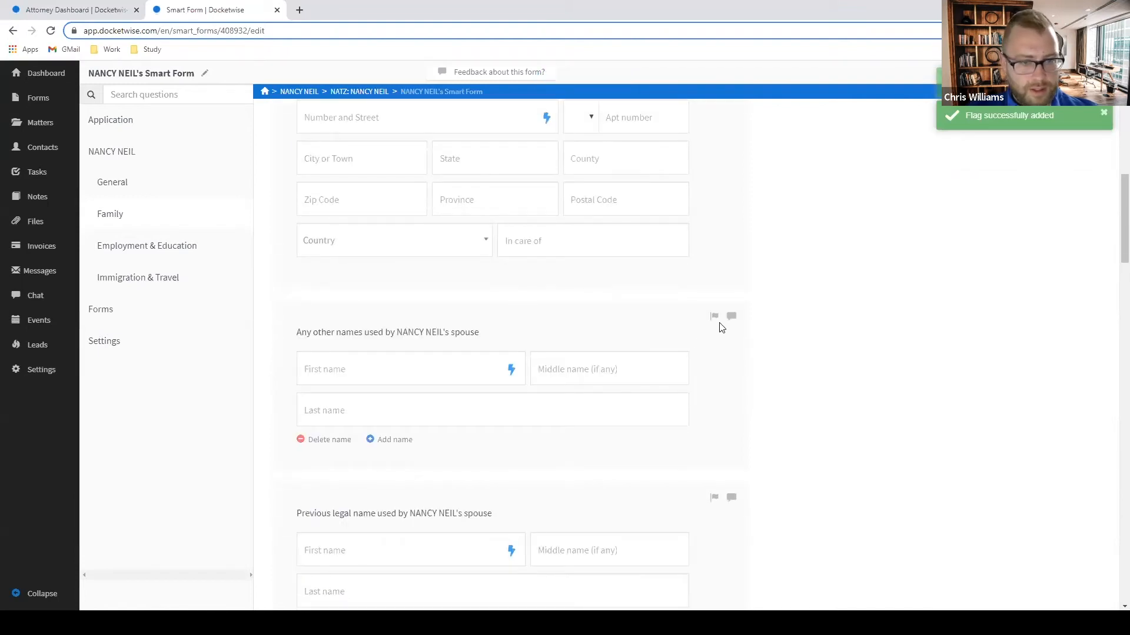
{"action": "left_click", "coordinate": [714, 316]}
{"action": "scroll", "coordinate": [713, 353], "scroll_direction": "down", "scroll_amount": 2}
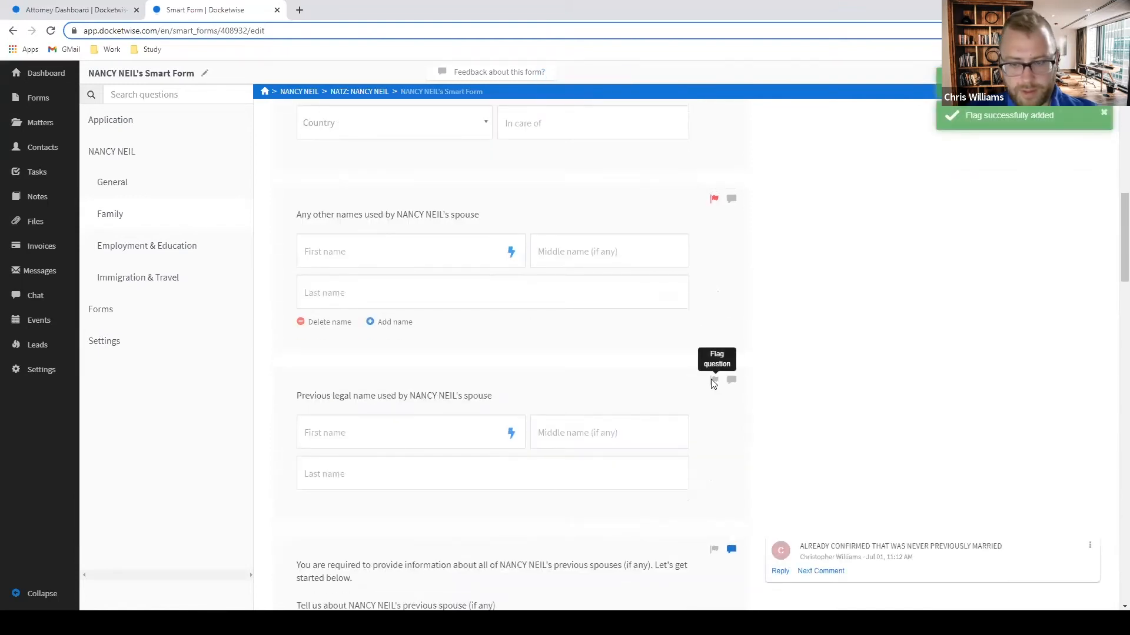
{"action": "left_click", "coordinate": [713, 381]}
Flag the questions about the client's father and mother.
{"action": "scroll", "coordinate": [724, 391], "scroll_direction": "down", "scroll_amount": 3}
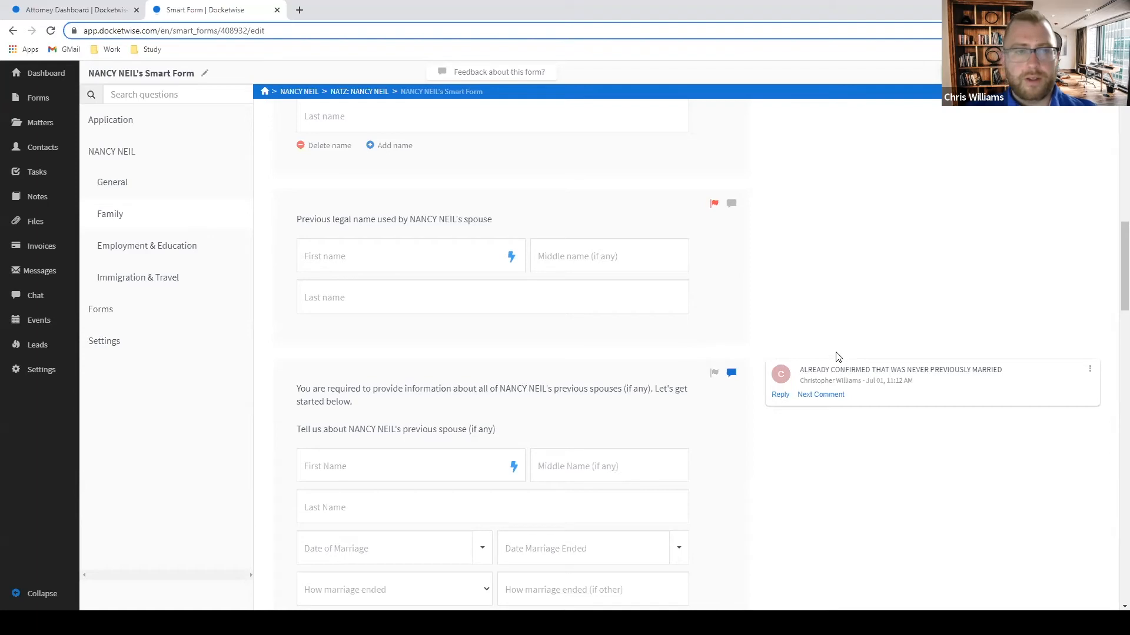
{"action": "scroll", "coordinate": [759, 357], "scroll_direction": "down", "scroll_amount": 1}
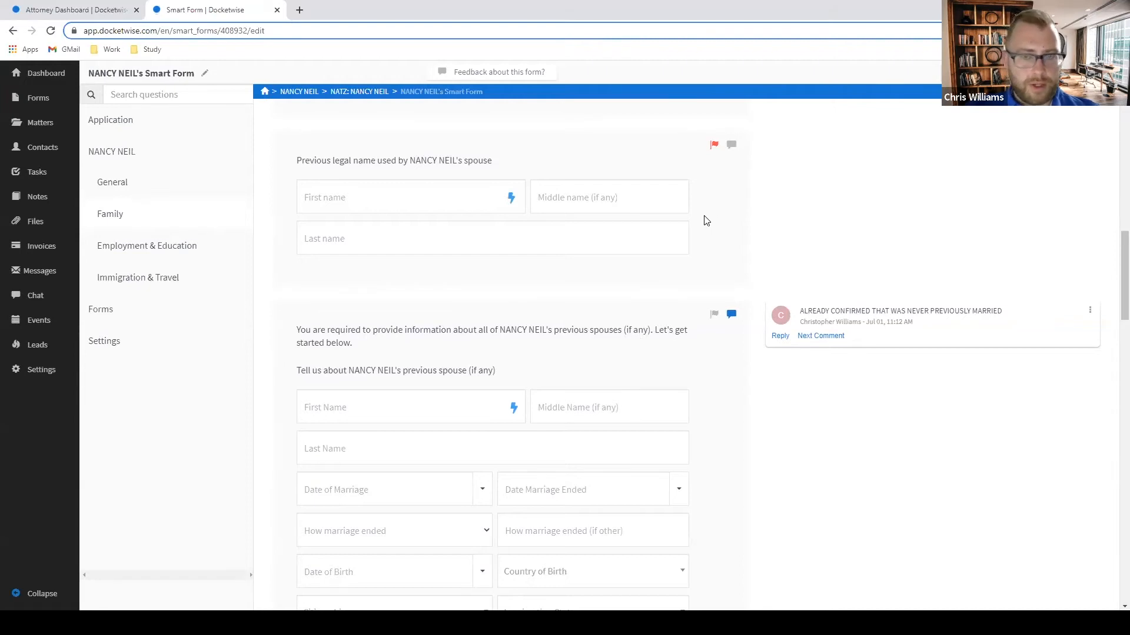
{"action": "scroll", "coordinate": [709, 219], "scroll_direction": "down", "scroll_amount": 1}
{"action": "scroll", "coordinate": [708, 221], "scroll_direction": "up", "scroll_amount": 1}
{"action": "scroll", "coordinate": [747, 247], "scroll_direction": "down", "scroll_amount": 2}
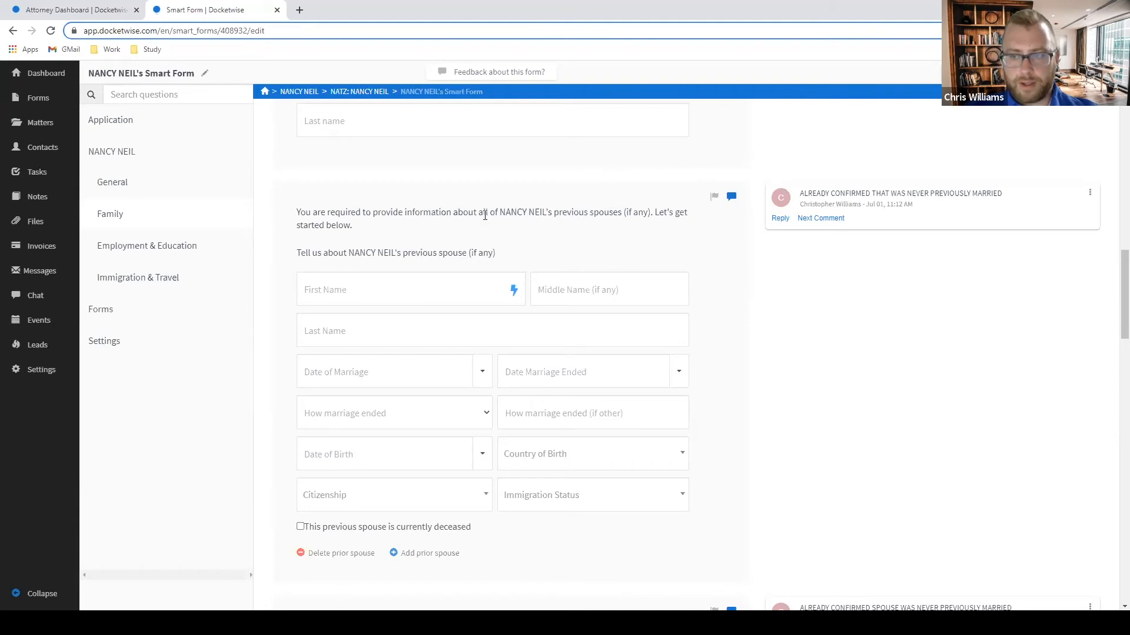
{"action": "scroll", "coordinate": [660, 260], "scroll_direction": "up", "scroll_amount": 3}
{"action": "scroll", "coordinate": [681, 258], "scroll_direction": "down", "scroll_amount": 7}
{"action": "scroll", "coordinate": [704, 263], "scroll_direction": "down", "scroll_amount": 4}
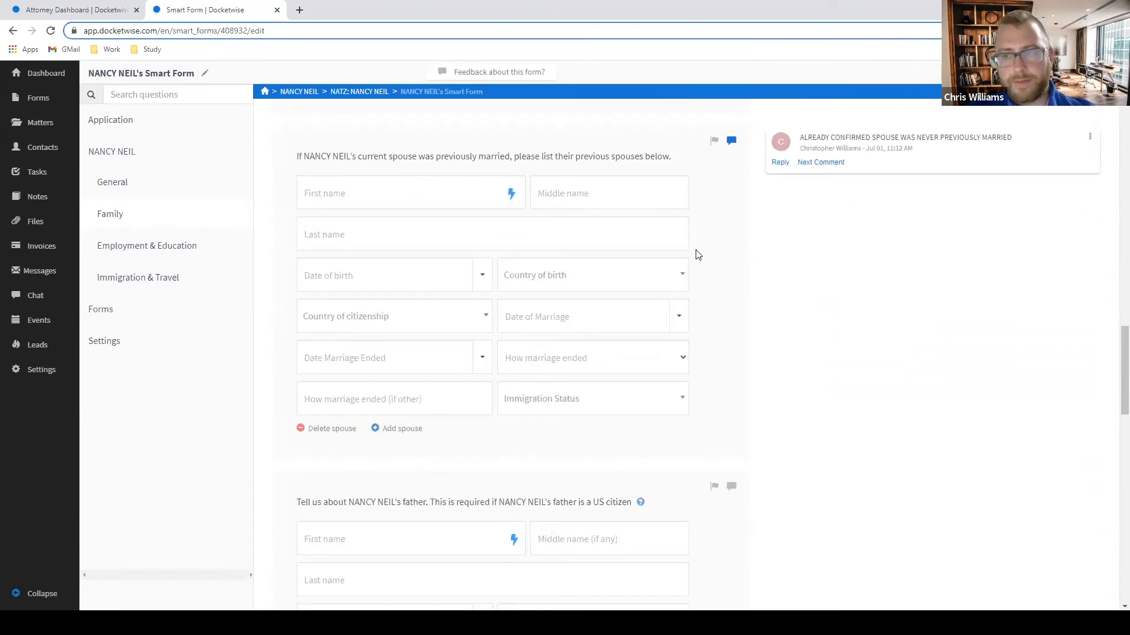
{"action": "scroll", "coordinate": [698, 254], "scroll_direction": "down", "scroll_amount": 3}
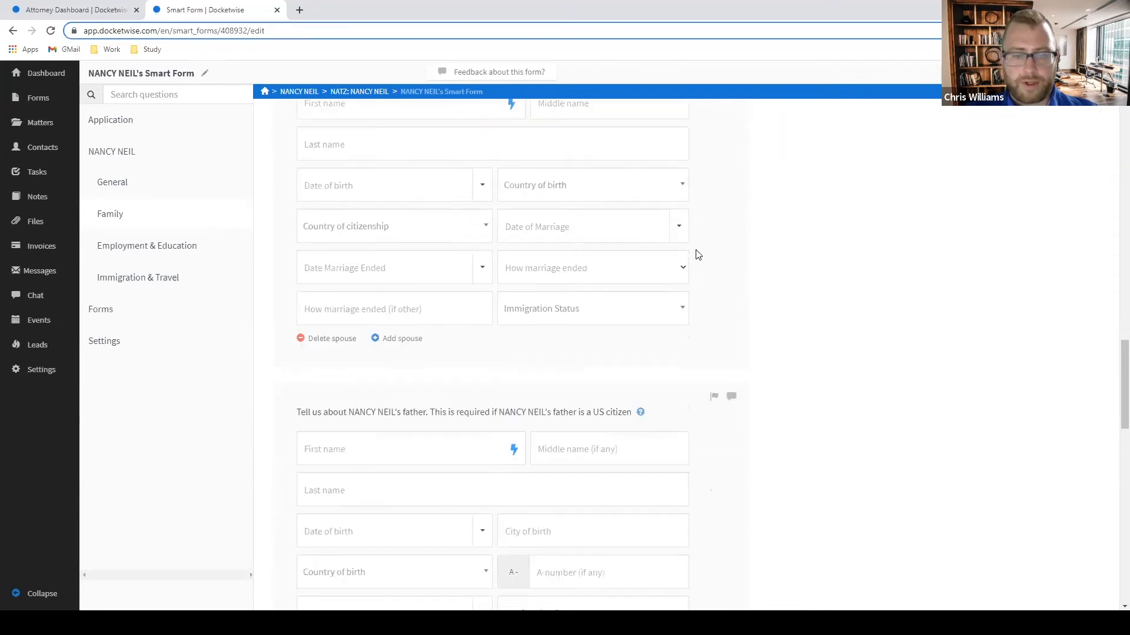
{"action": "scroll", "coordinate": [698, 254], "scroll_direction": "down", "scroll_amount": 2}
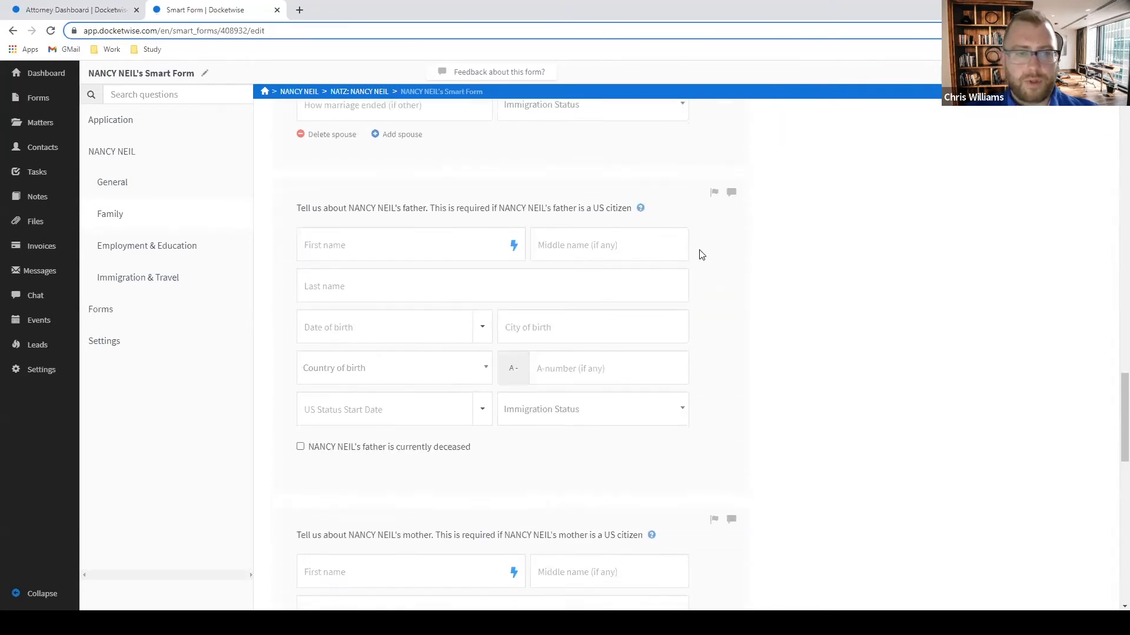
{"action": "left_click", "coordinate": [713, 194]}
{"action": "scroll", "coordinate": [713, 246], "scroll_direction": "down", "scroll_amount": 2}
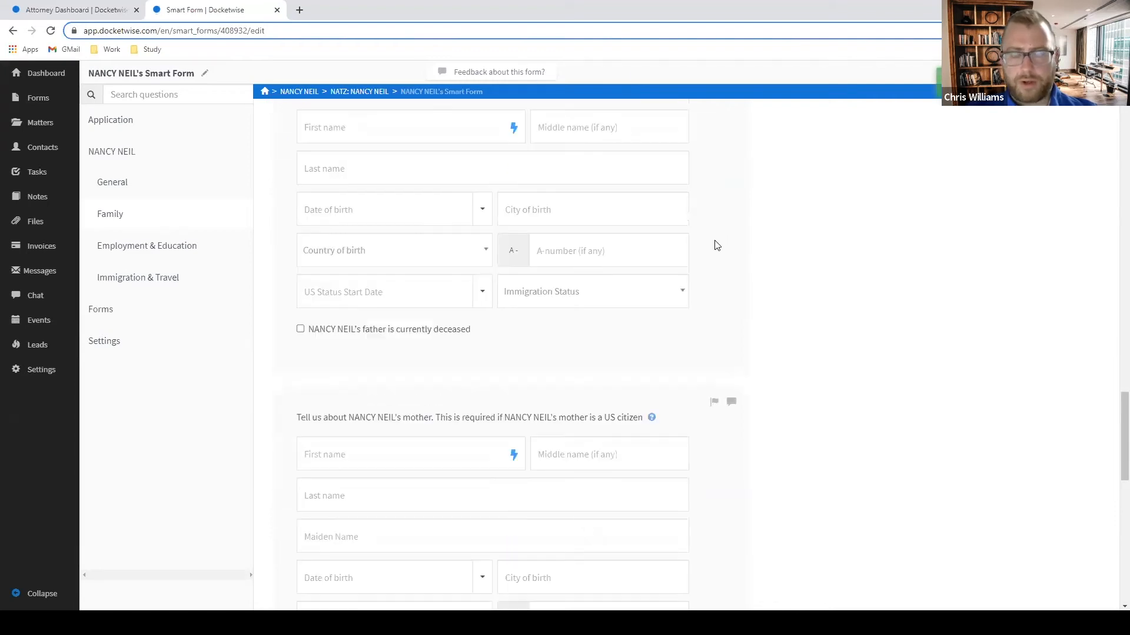
{"action": "left_click", "coordinate": [714, 403]}
{"action": "scroll", "coordinate": [827, 371], "scroll_direction": "up", "scroll_amount": 2}
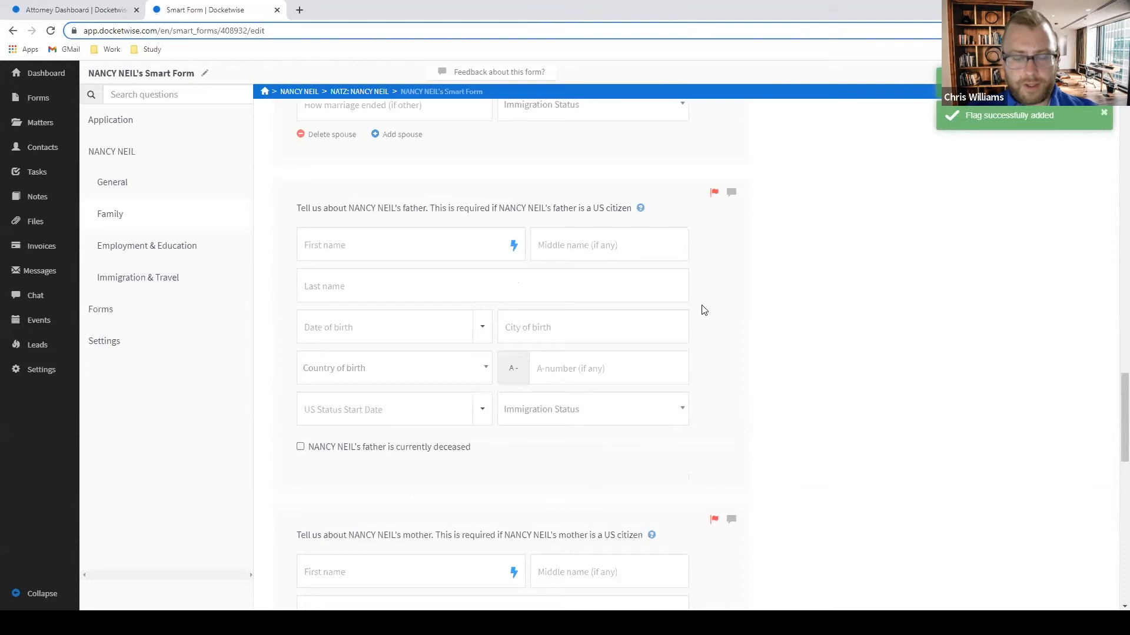
{"action": "scroll", "coordinate": [704, 309], "scroll_direction": "down", "scroll_amount": 2}
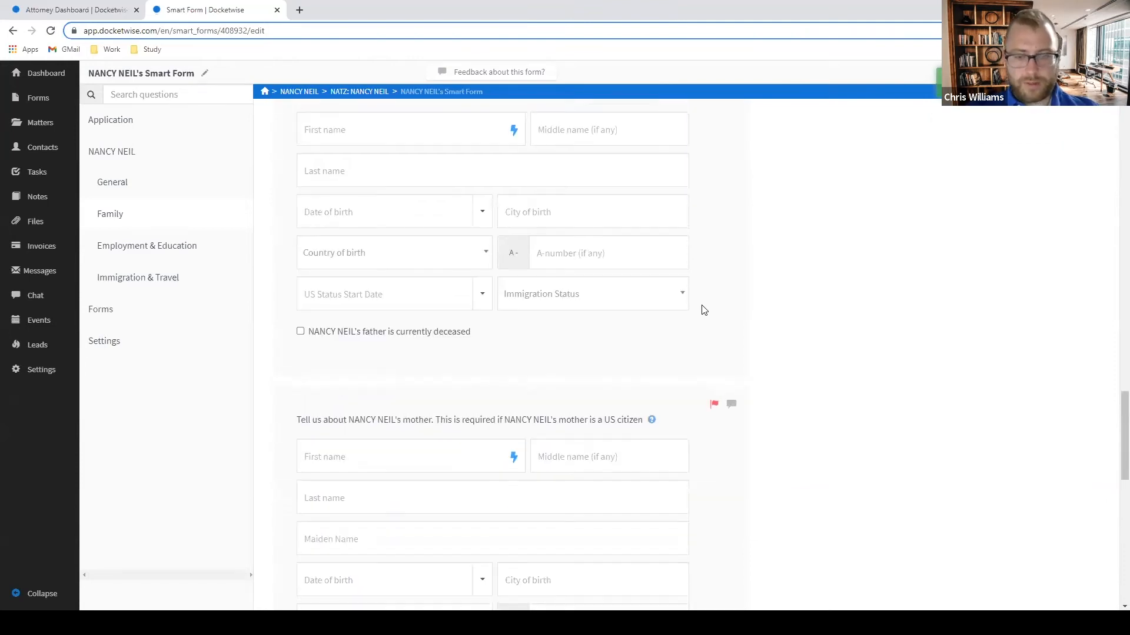
{"action": "scroll", "coordinate": [869, 309], "scroll_direction": "down", "scroll_amount": 6}
{"action": "scroll", "coordinate": [869, 310], "scroll_direction": "down", "scroll_amount": 7}
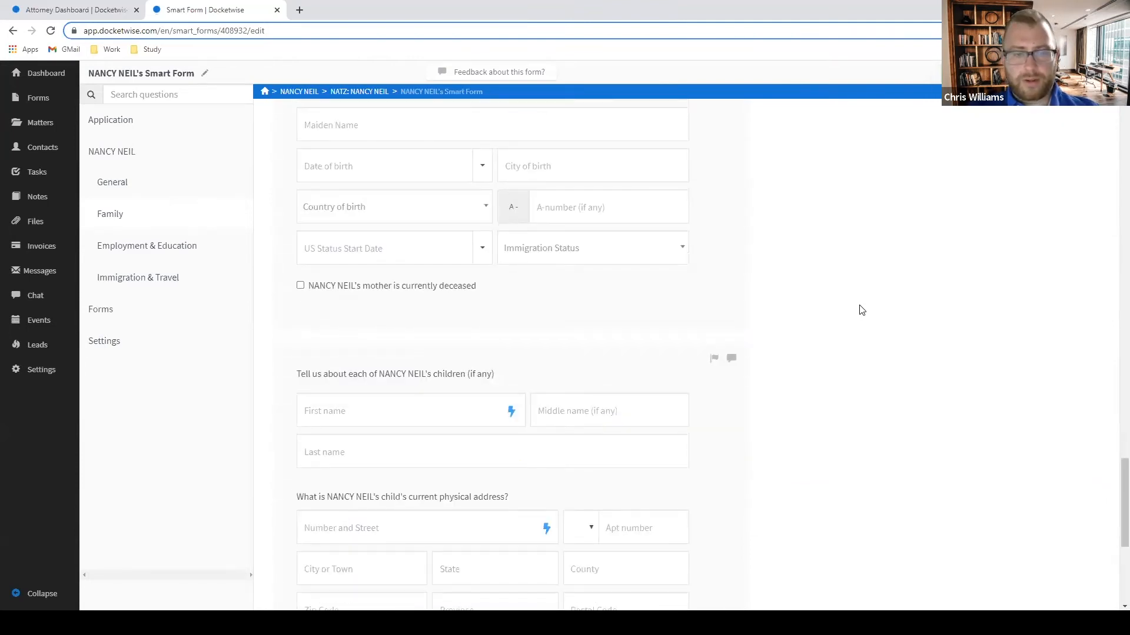
{"action": "scroll", "coordinate": [836, 311], "scroll_direction": "up", "scroll_amount": 4}
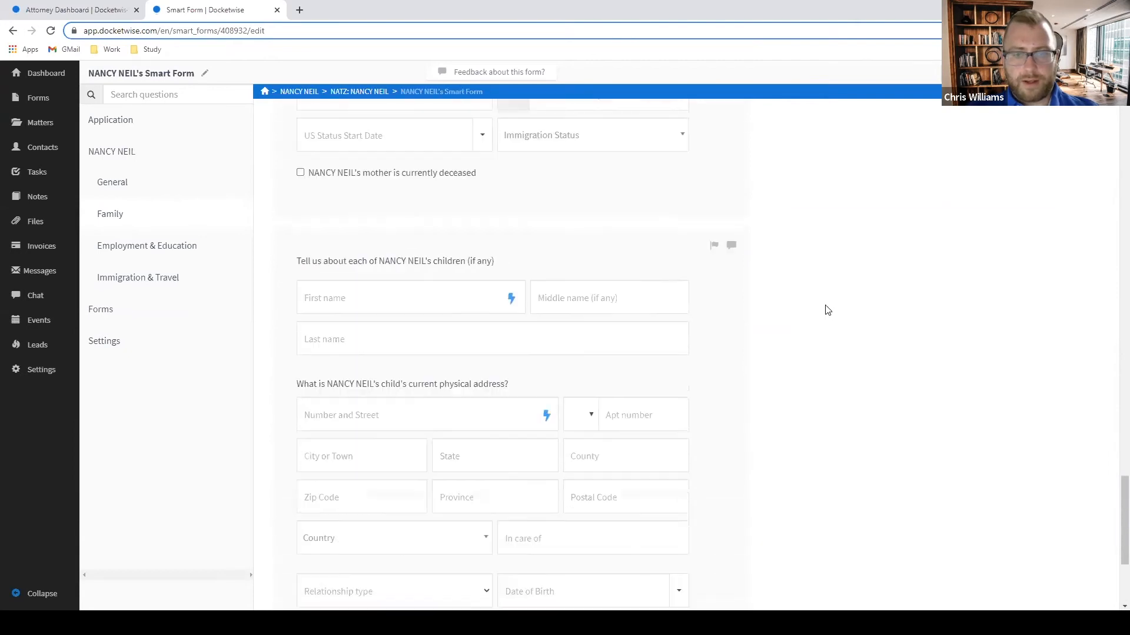
Post the comment 'CONFIRMED THAT SHE DOES NOT HAVE ANY CHILDREN' on the children question.
{"action": "left_click", "coordinate": [731, 254]}
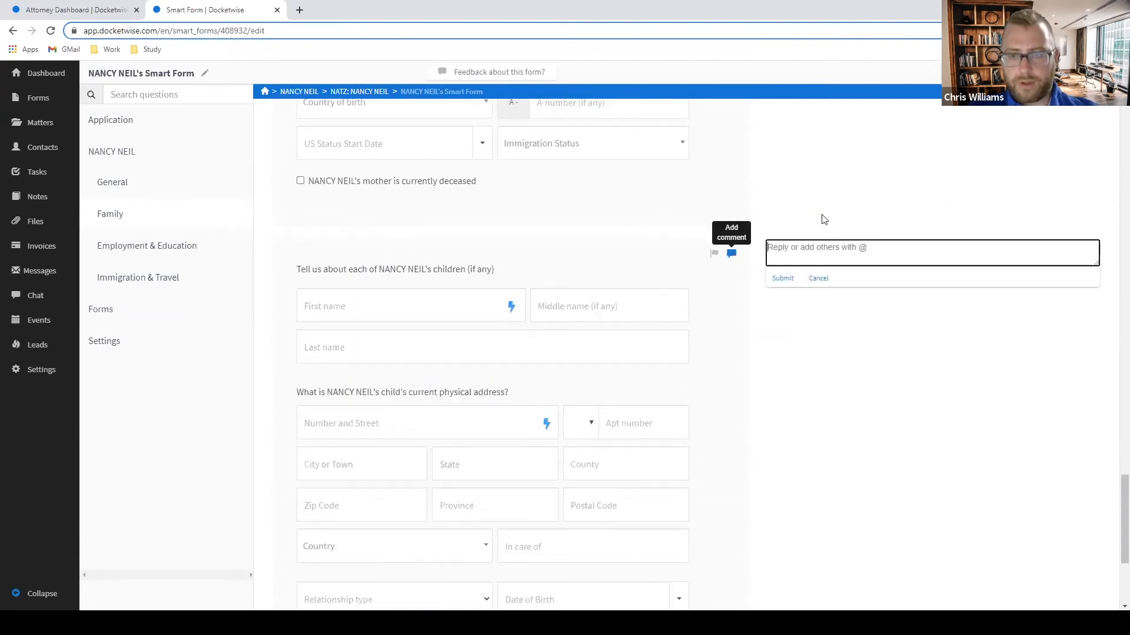
{"action": "type", "text": "C"}
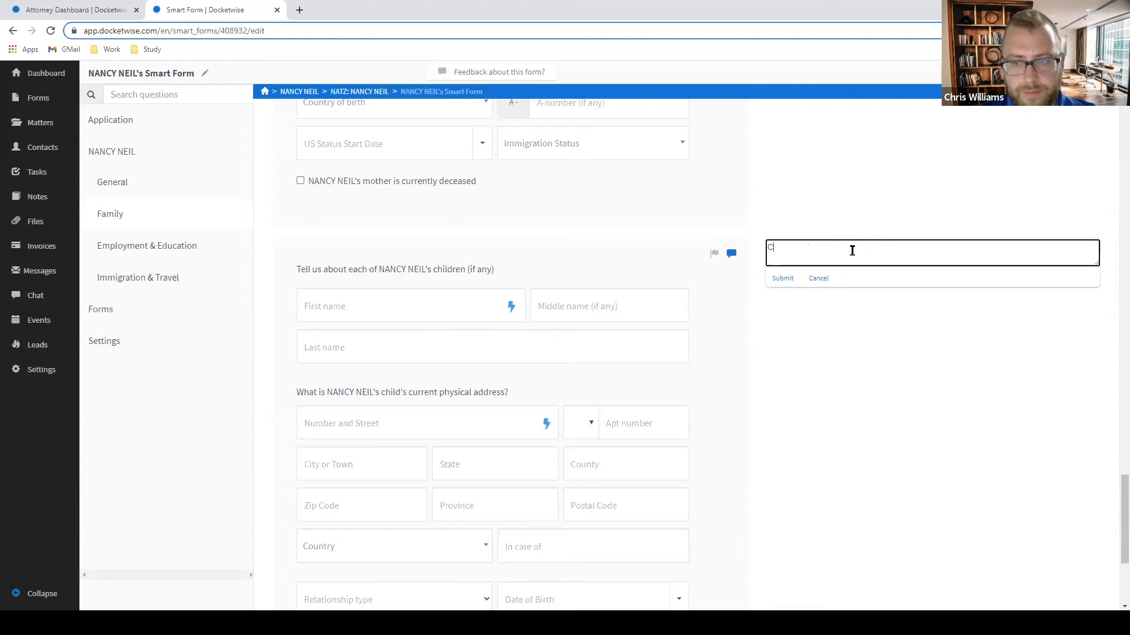
{"action": "type", "text": "ONFIRMED THAT NOT"}
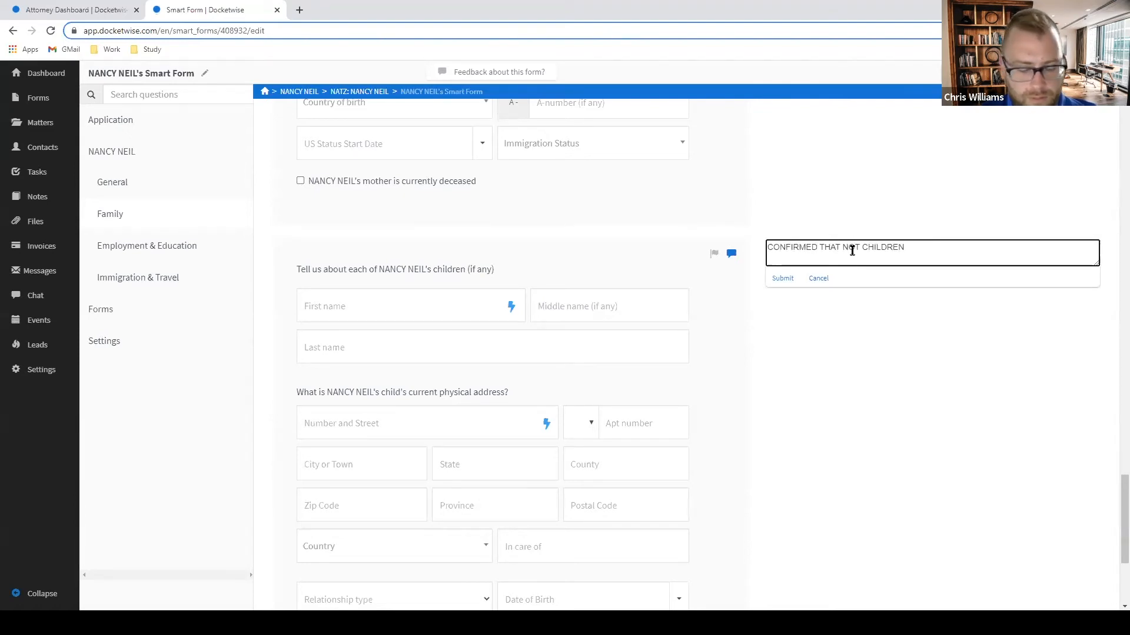
{"action": "type", "text": " CHILDREN"}
{"action": "key", "text": "BackSpace"}
{"action": "key", "text": "BackSpace"}
{"action": "key", "text": "BackSpace"}
{"action": "key", "text": "BackSpace"}
{"action": "key", "text": "BackSpace"}
{"action": "key", "text": "BackSpace"}
{"action": "key", "text": "BackSpace"}
{"action": "key", "text": "BackSpace"}
{"action": "key", "text": "BackSpace"}
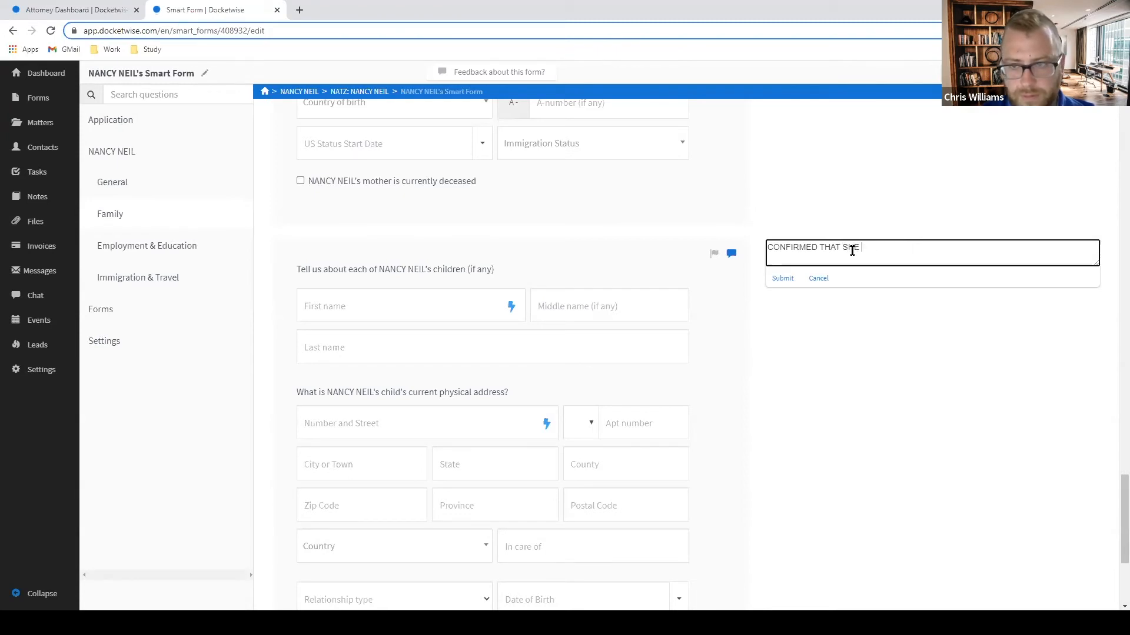
{"action": "type", "text": "CHILDREN"}
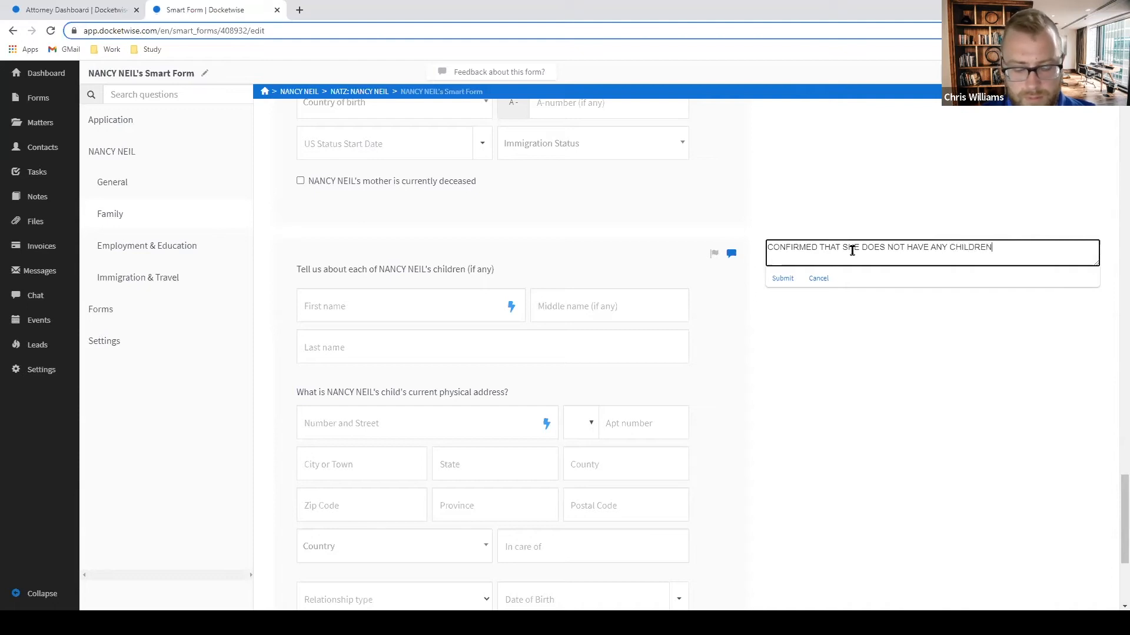
{"action": "key", "text": "Return"}
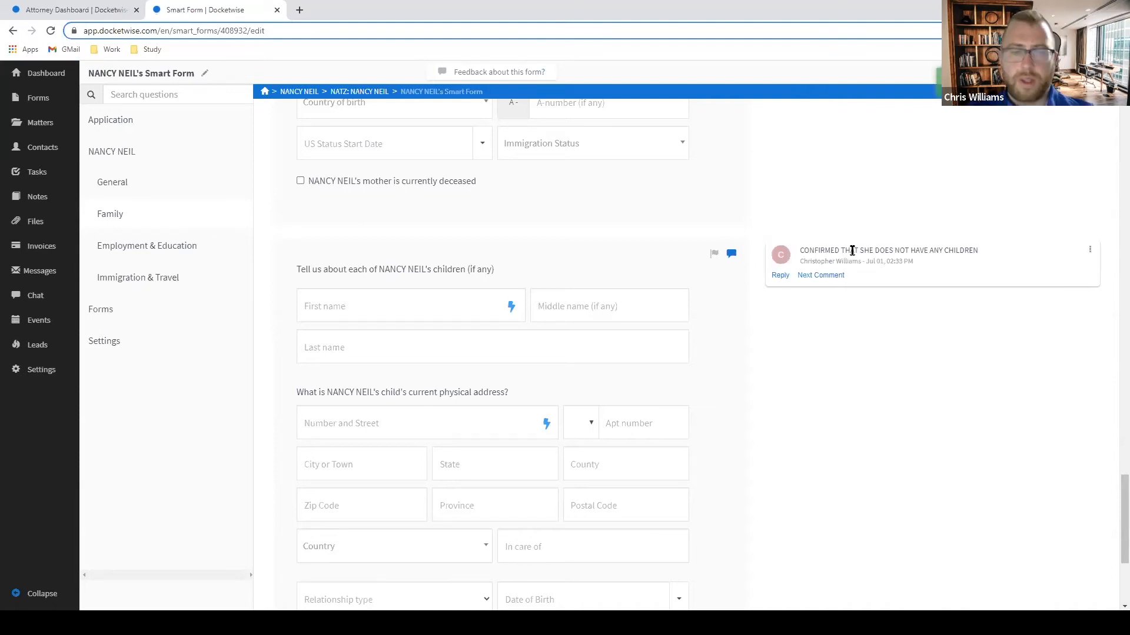
{"action": "scroll", "coordinate": [824, 285], "scroll_direction": "down", "scroll_amount": 4}
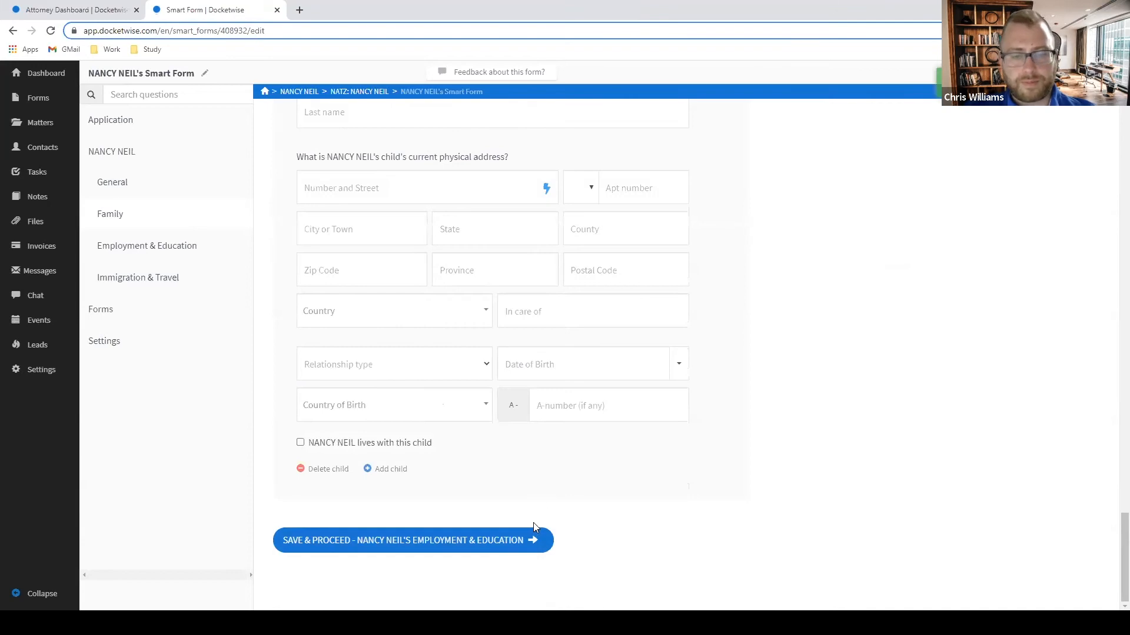
Save Family and flag the employer history and education history questions in Employment & Education.
{"action": "left_click", "coordinate": [521, 540]}
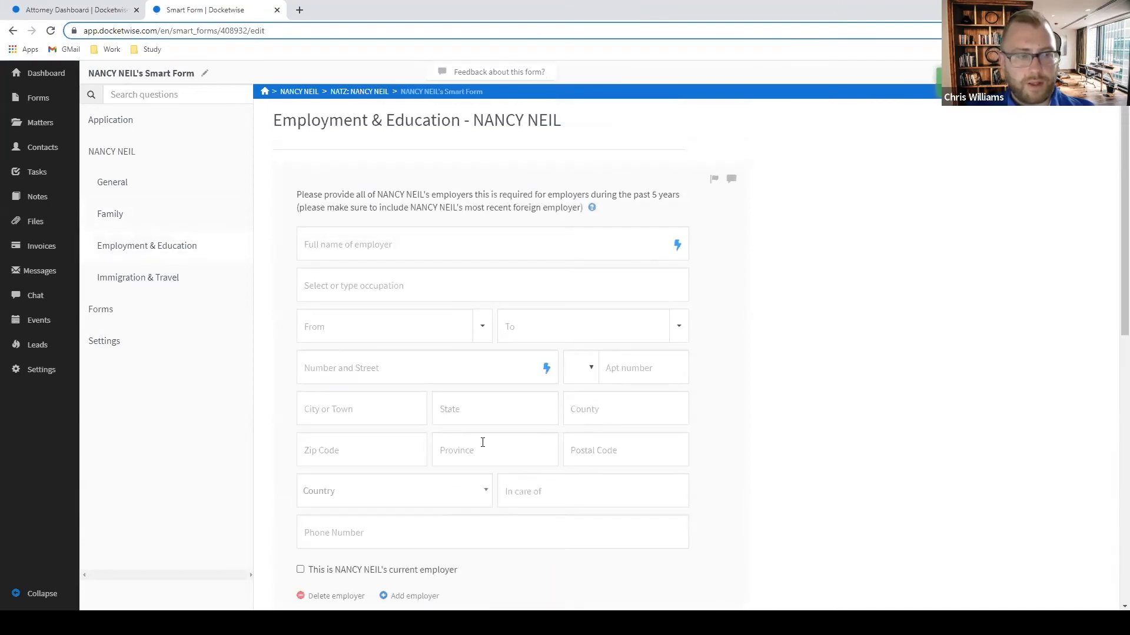
{"action": "left_click", "coordinate": [713, 180]}
{"action": "scroll", "coordinate": [729, 301], "scroll_direction": "down", "scroll_amount": 6}
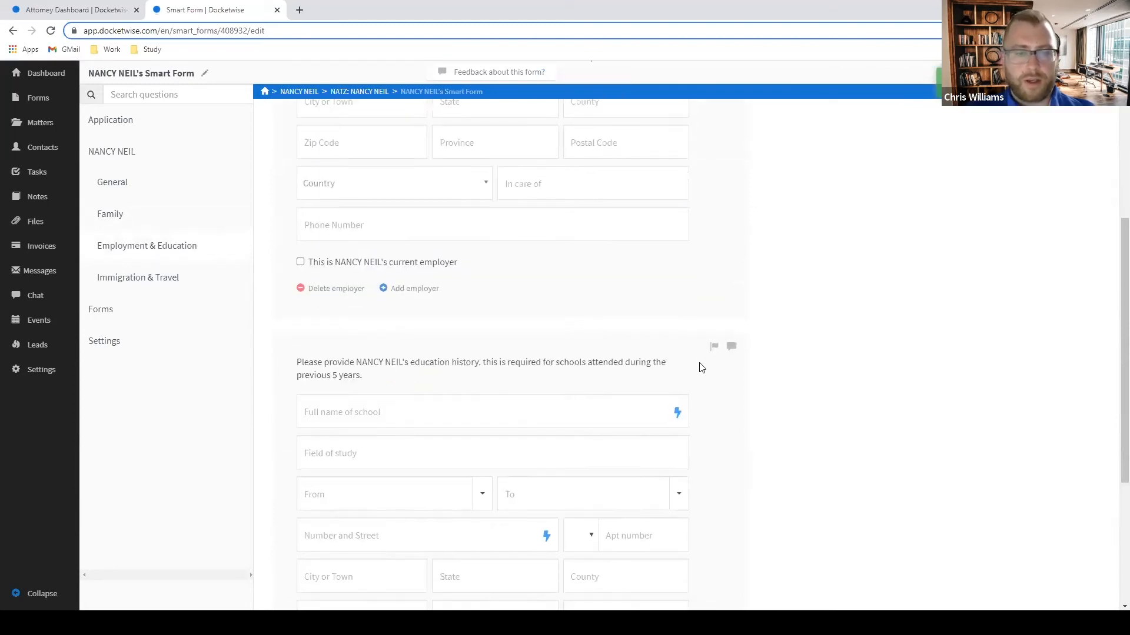
{"action": "scroll", "coordinate": [711, 335], "scroll_direction": "down", "scroll_amount": 7}
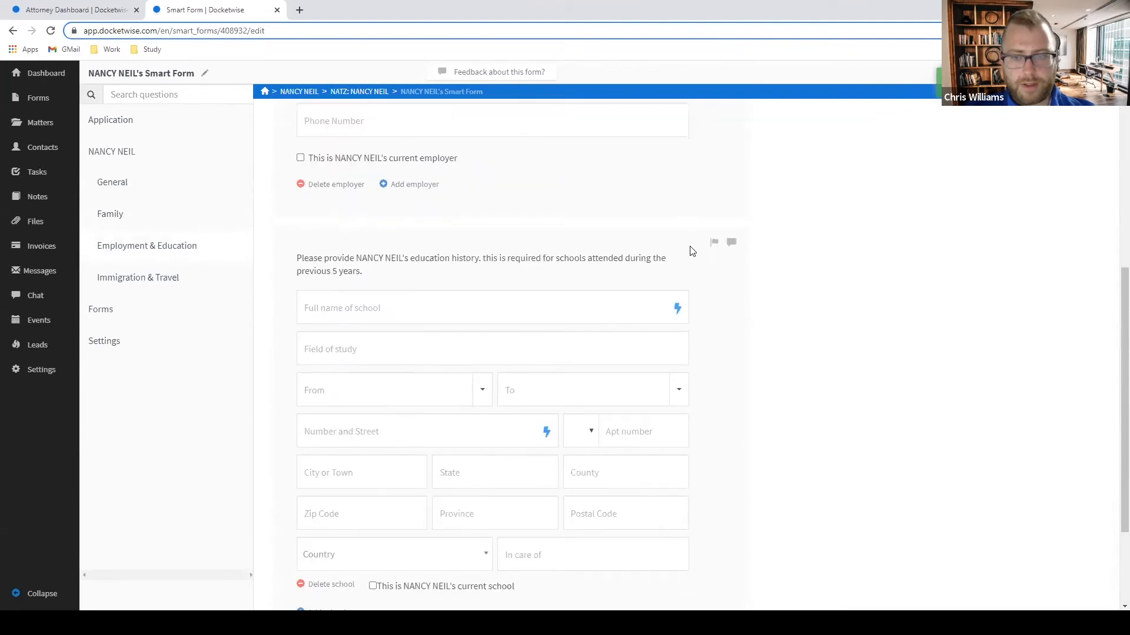
{"action": "left_click", "coordinate": [713, 246]}
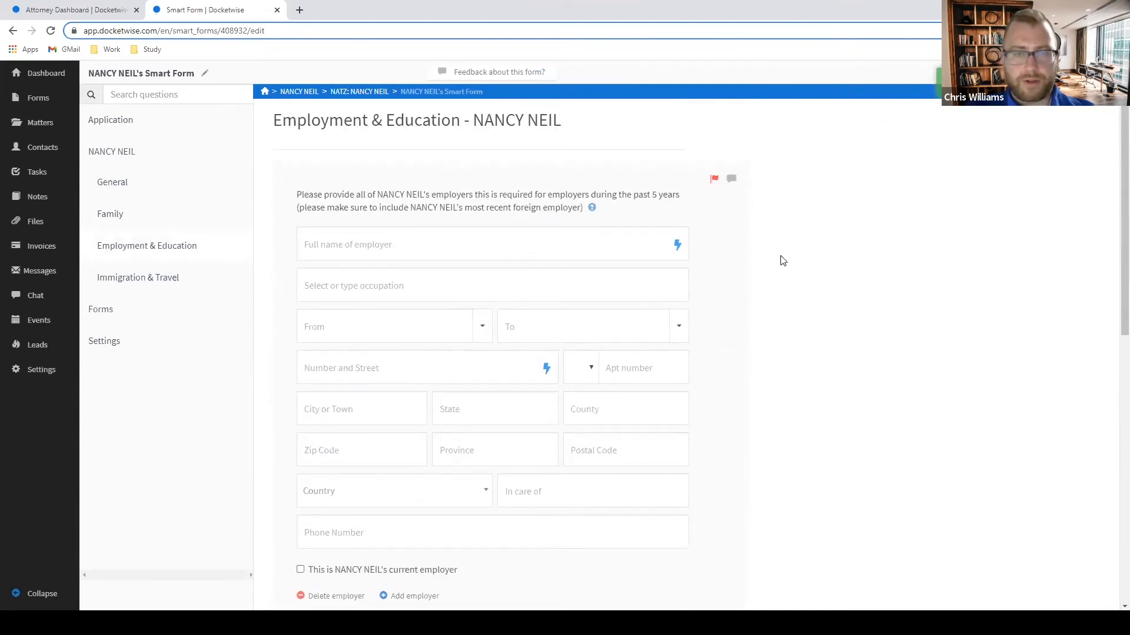
In Immigration & Travel, flag the question about trips taken outside the US.
{"action": "left_click", "coordinate": [180, 286]}
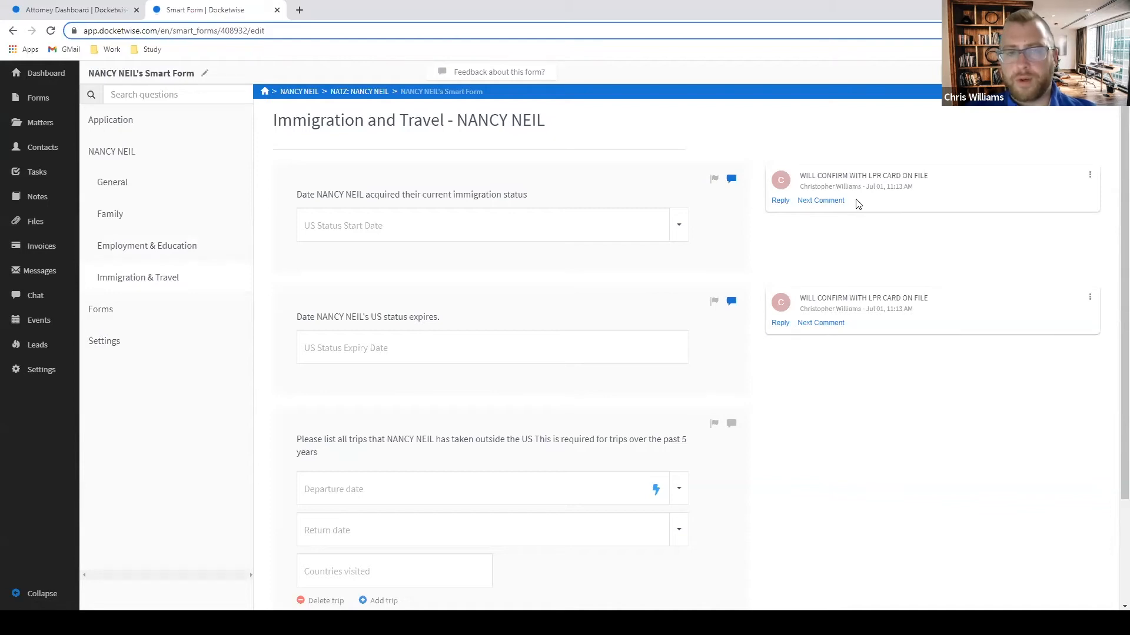
{"action": "left_click_drag", "start_coordinate": [533, 199], "coordinate": [372, 196]}
{"action": "scroll", "coordinate": [459, 253], "scroll_direction": "down", "scroll_amount": 2}
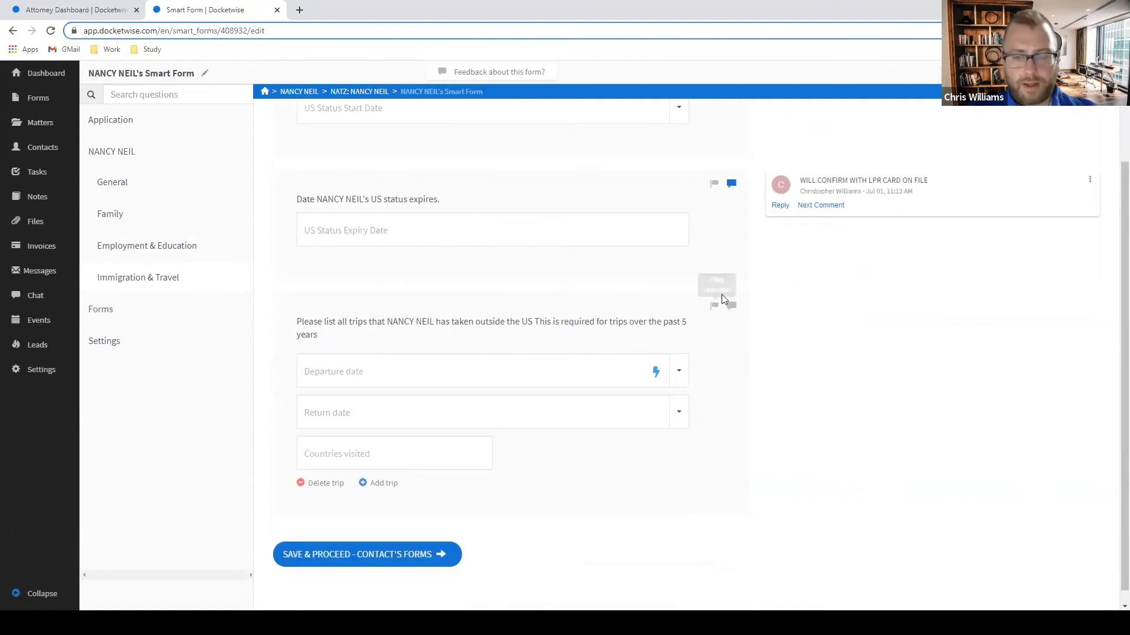
{"action": "left_click", "coordinate": [712, 306]}
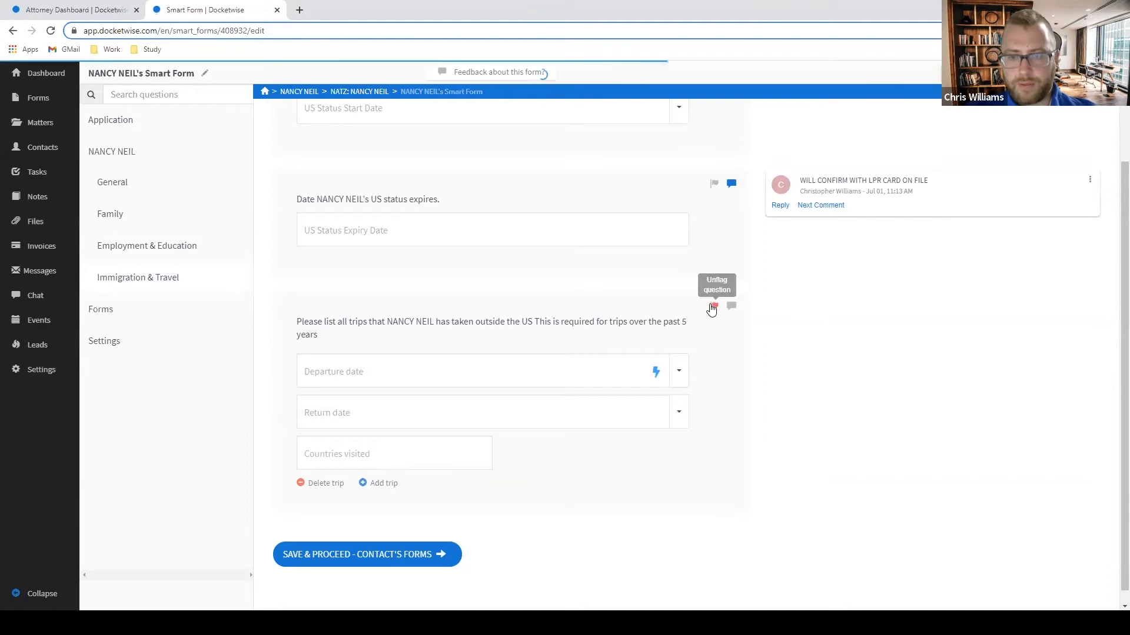
{"action": "scroll", "coordinate": [836, 306], "scroll_direction": "up", "scroll_amount": 2}
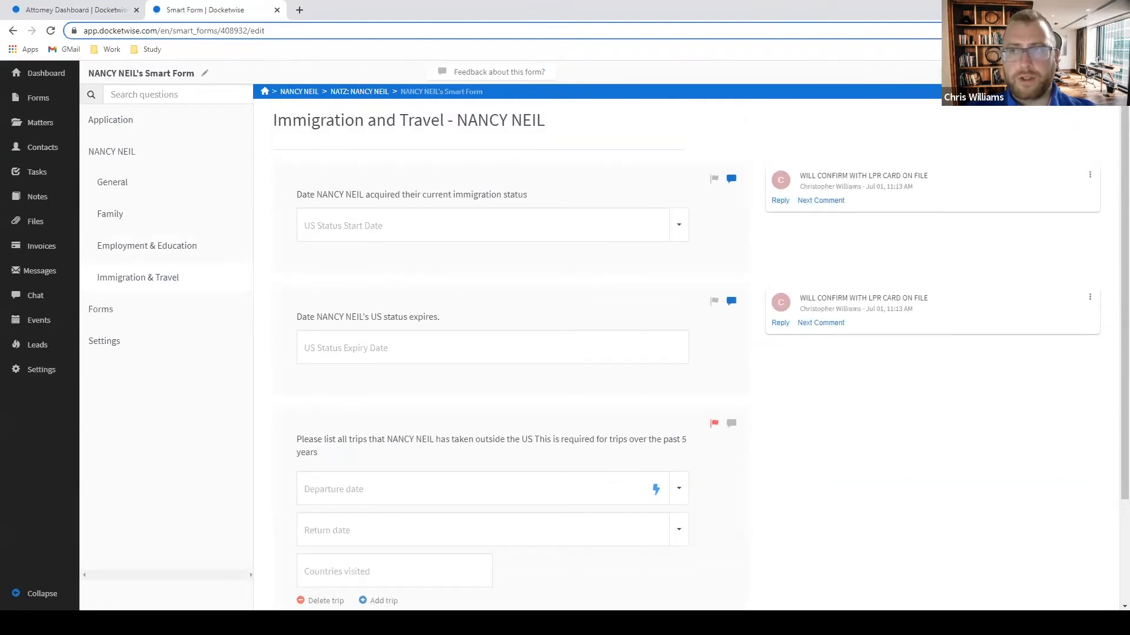
{"action": "left_click", "coordinate": [1096, 73]}
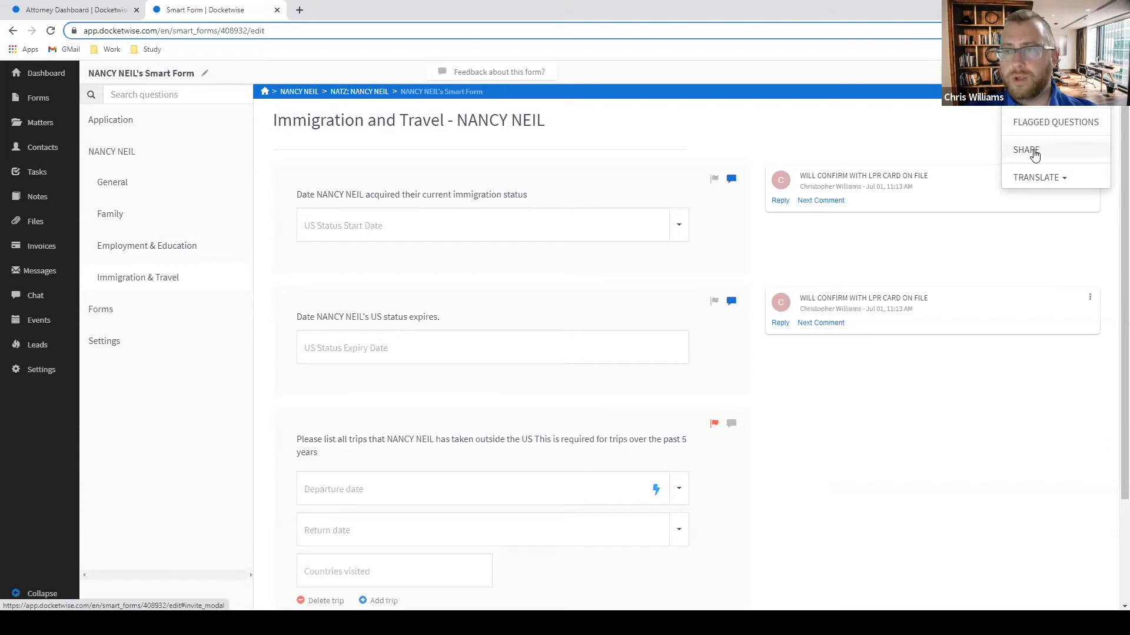
Filter the form to flagged questions only and review them in General Information.
{"action": "left_click", "coordinate": [1034, 155]}
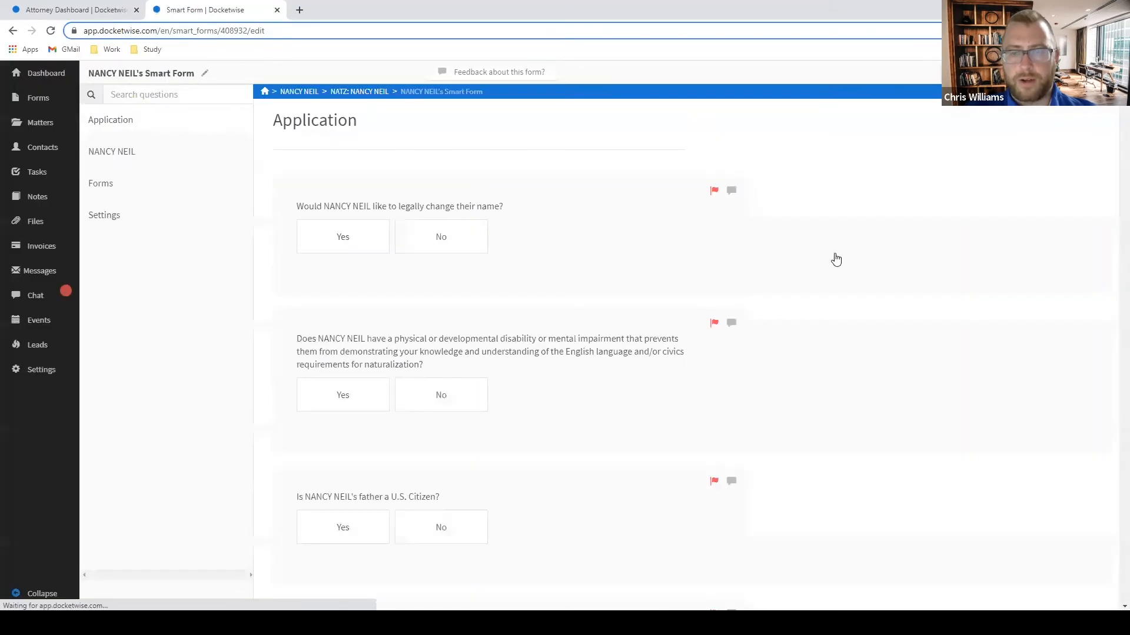
{"action": "scroll", "coordinate": [836, 259], "scroll_direction": "down", "scroll_amount": 15}
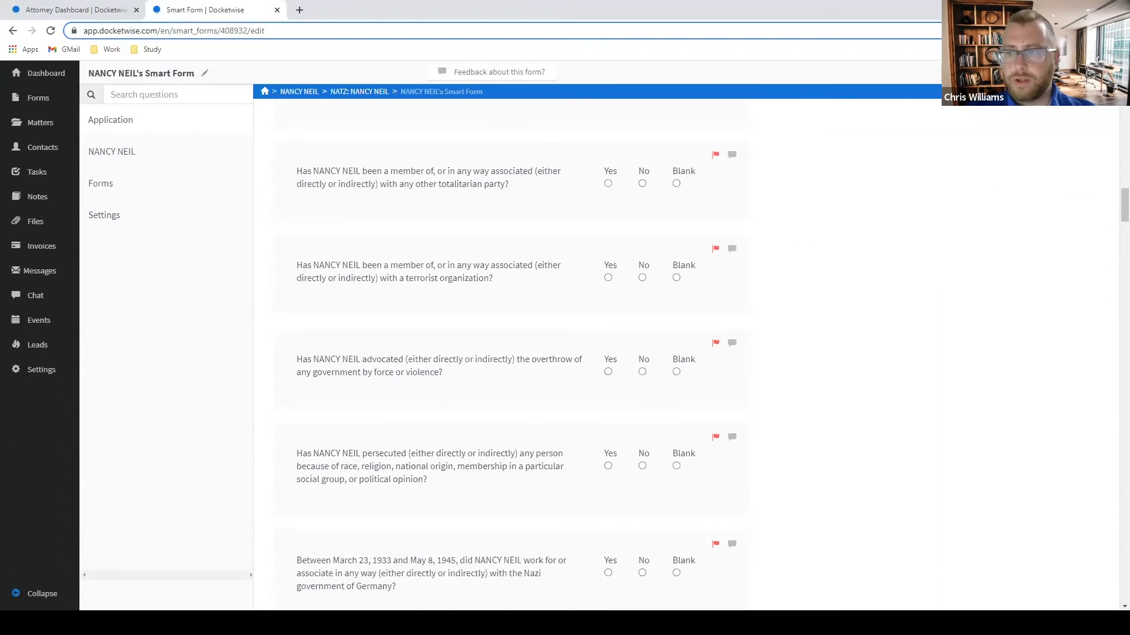
{"action": "scroll", "coordinate": [543, 347], "scroll_direction": "up", "scroll_amount": 17}
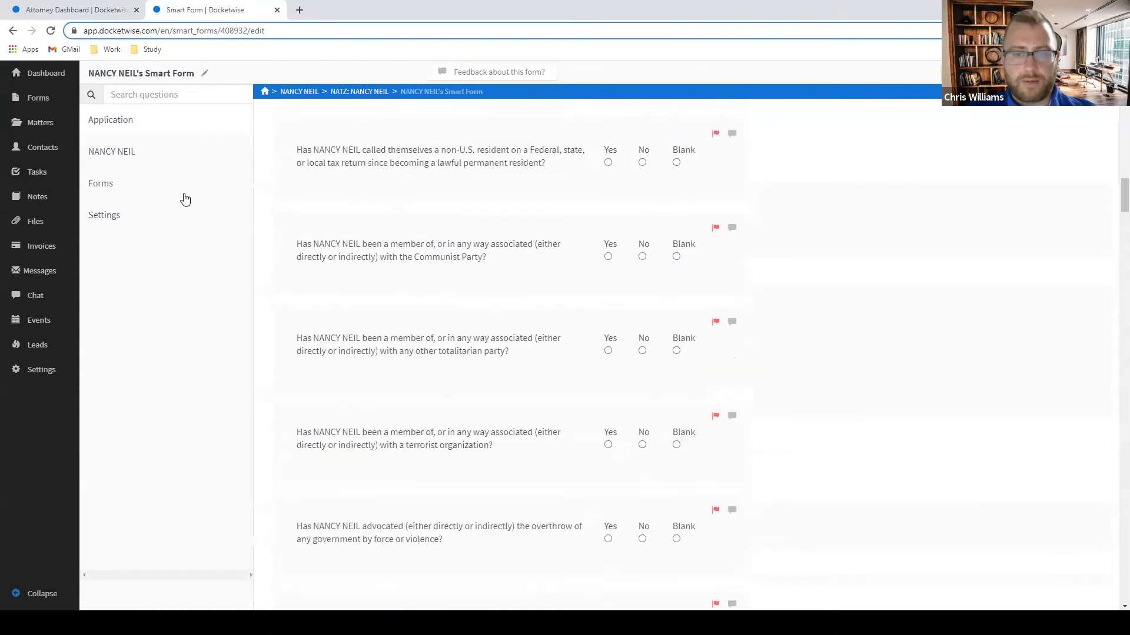
{"action": "left_click", "coordinate": [153, 159]}
{"action": "left_click", "coordinate": [132, 180]}
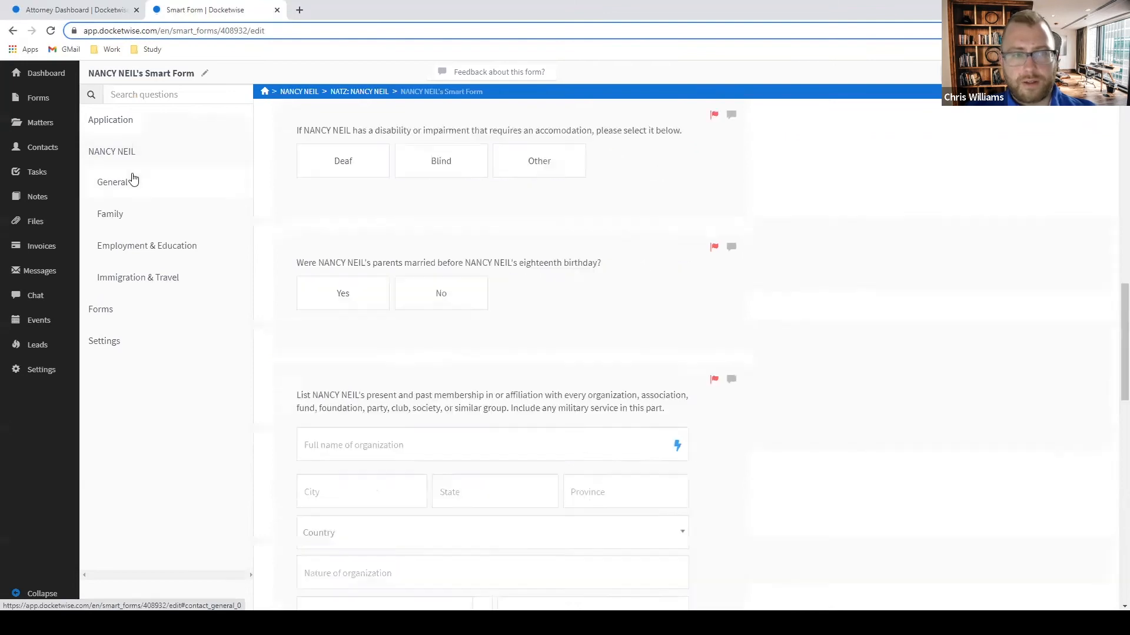
{"action": "scroll", "coordinate": [747, 368], "scroll_direction": "down", "scroll_amount": 2}
{"action": "scroll", "coordinate": [755, 365], "scroll_direction": "down", "scroll_amount": 20}
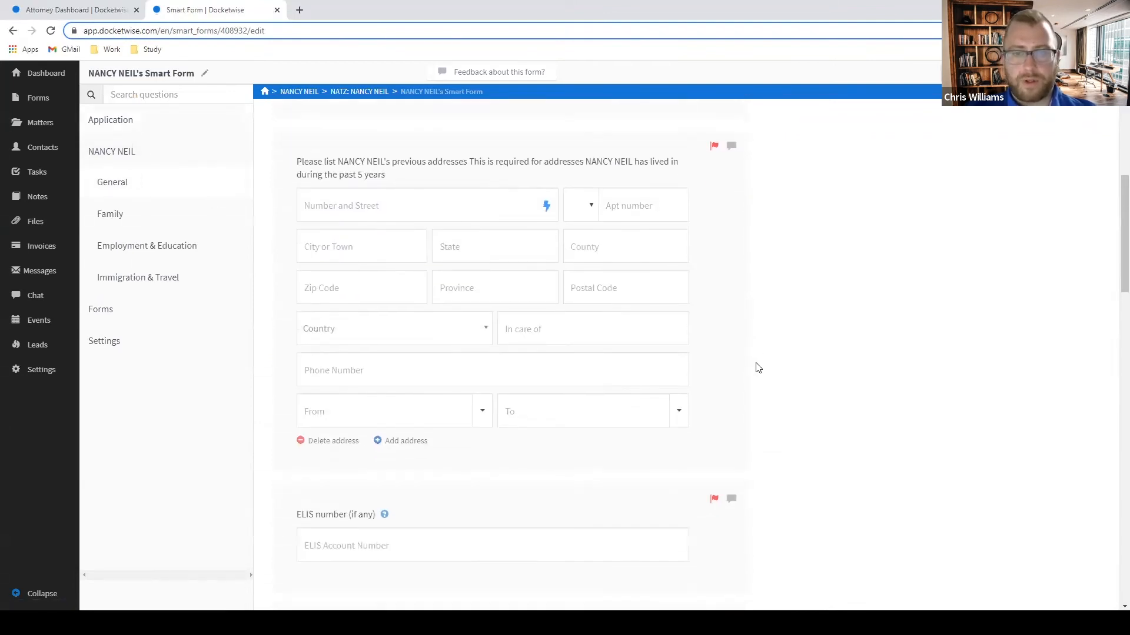
{"action": "scroll", "coordinate": [759, 368], "scroll_direction": "up", "scroll_amount": 15}
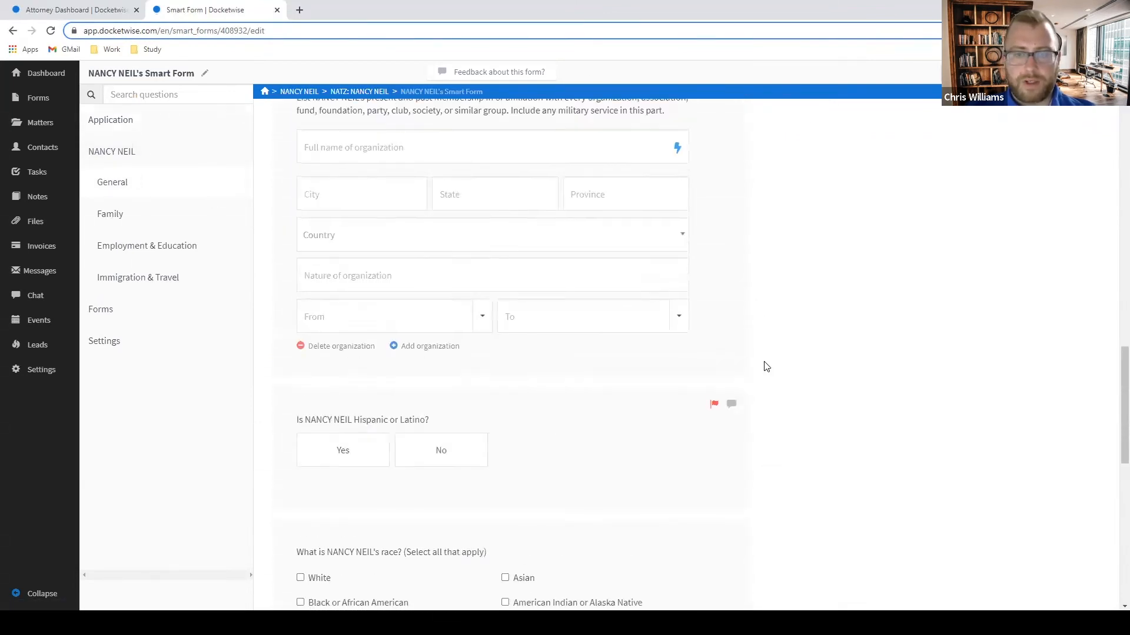
Review flagged questions in Family, Employment & Education and Immigration & Travel, then return to the dashboard.
{"action": "left_click", "coordinate": [123, 227]}
{"action": "scroll", "coordinate": [885, 288], "scroll_direction": "down", "scroll_amount": 5}
{"action": "scroll", "coordinate": [885, 288], "scroll_direction": "down", "scroll_amount": 15}
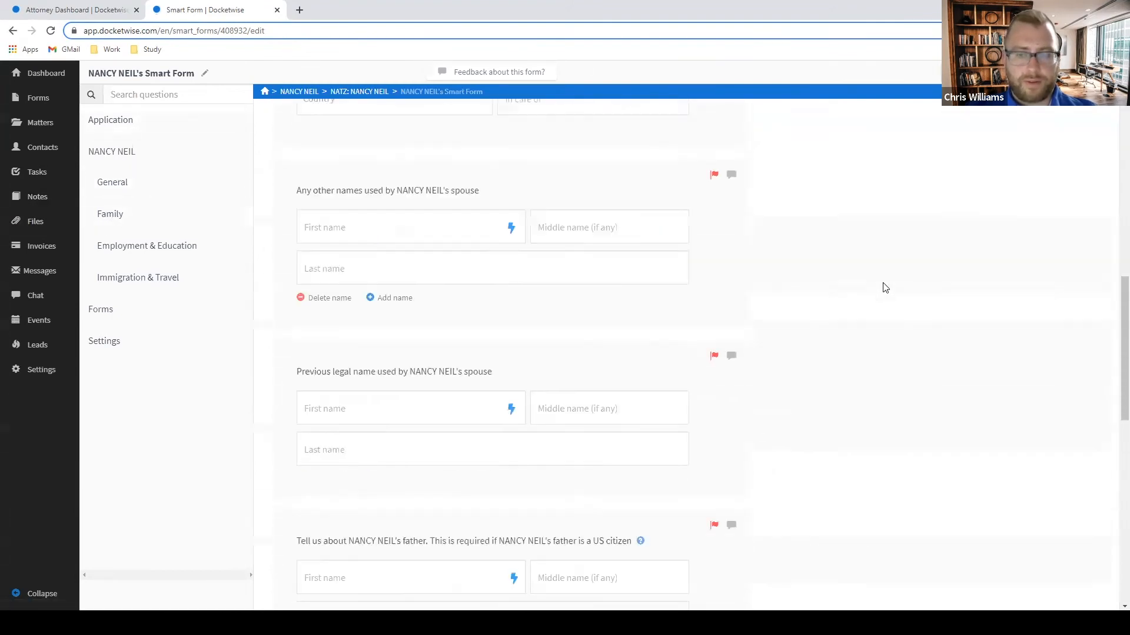
{"action": "left_click", "coordinate": [131, 253]}
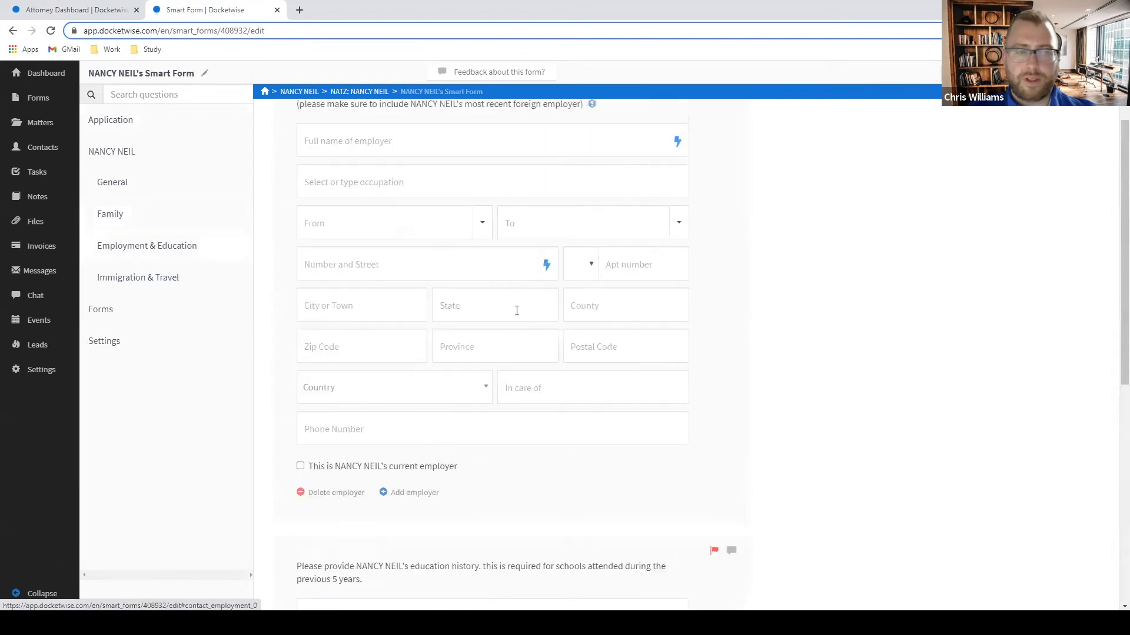
{"action": "scroll", "coordinate": [716, 338], "scroll_direction": "down", "scroll_amount": 10}
{"action": "left_click", "coordinate": [122, 287]}
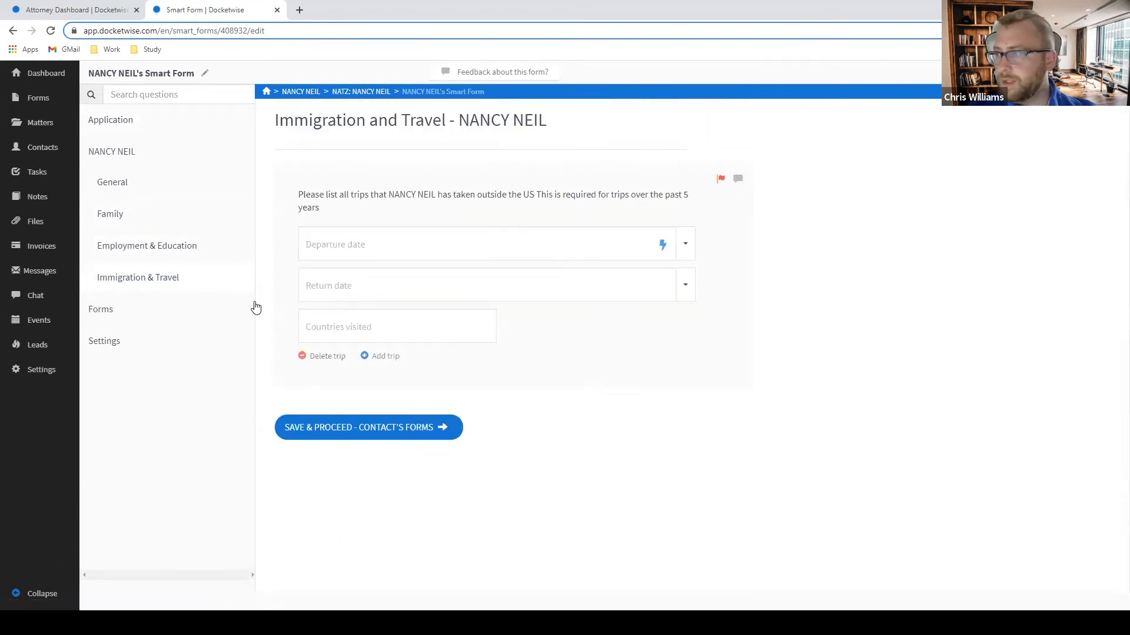
{"action": "left_click", "coordinate": [46, 73]}
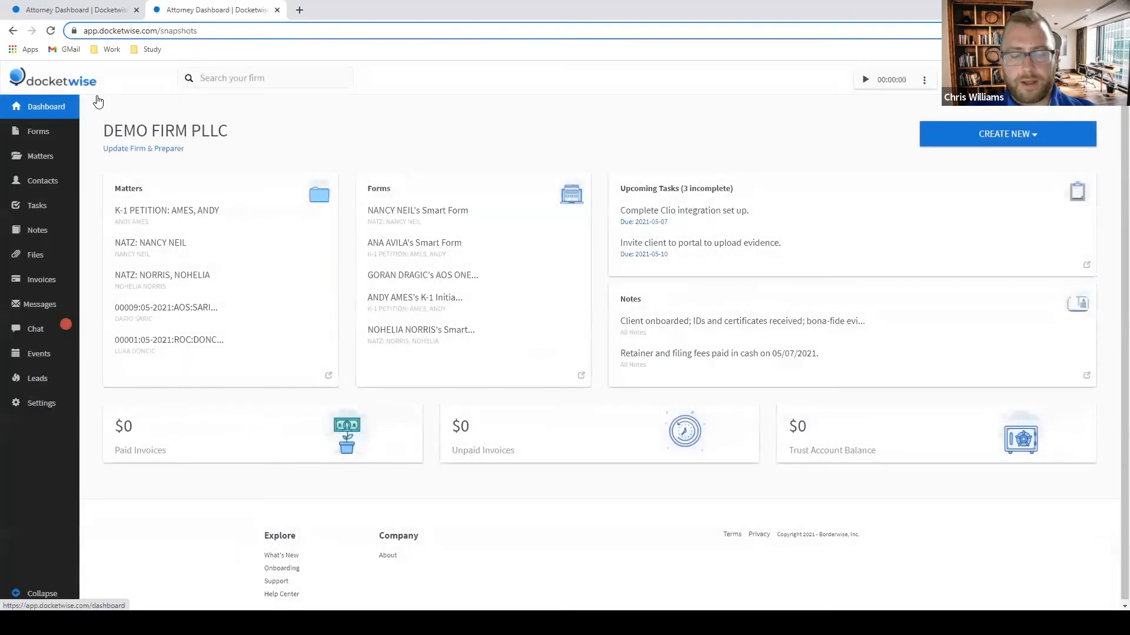
Create a new smart form from the TPS collection, adding G-28, I-821 and I-765.
{"action": "left_click", "coordinate": [996, 143]}
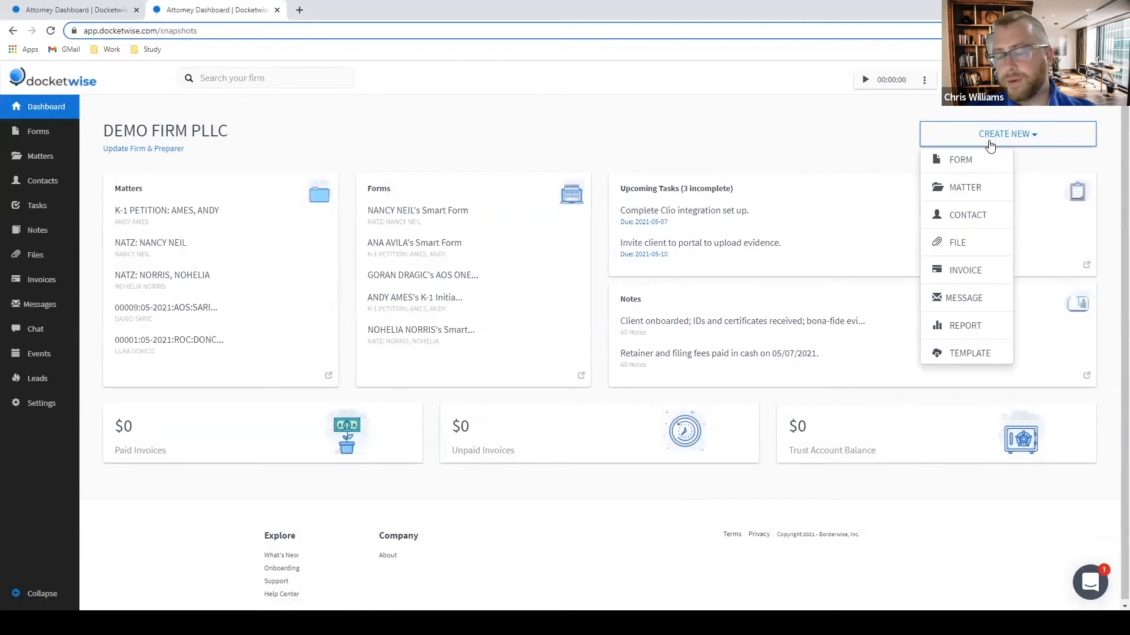
{"action": "left_click", "coordinate": [960, 160]}
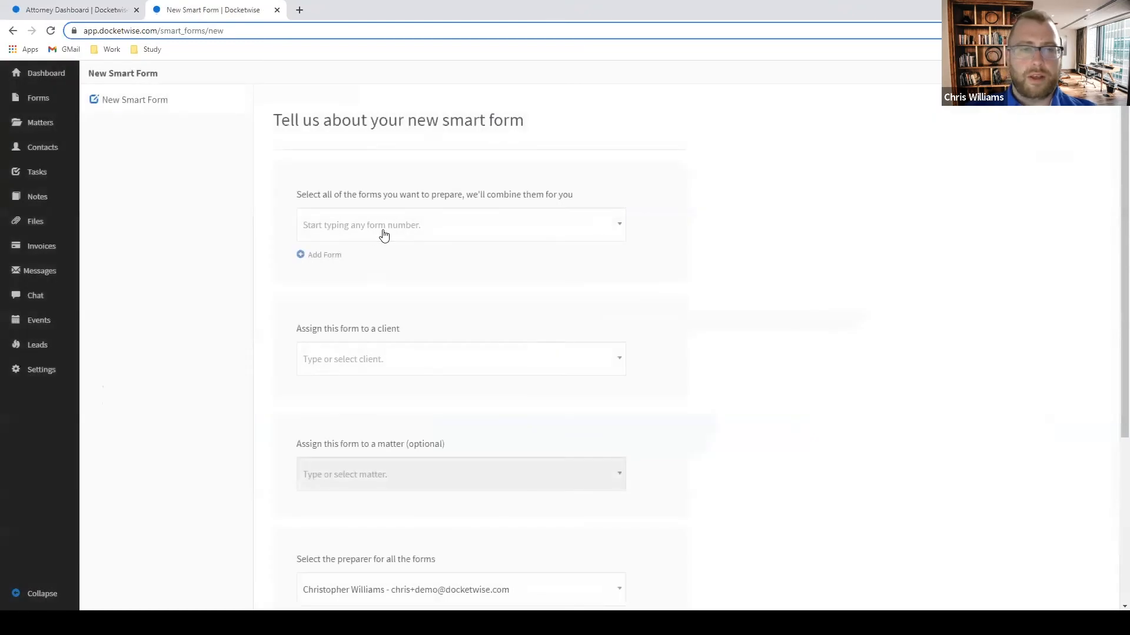
{"action": "left_click", "coordinate": [383, 235]}
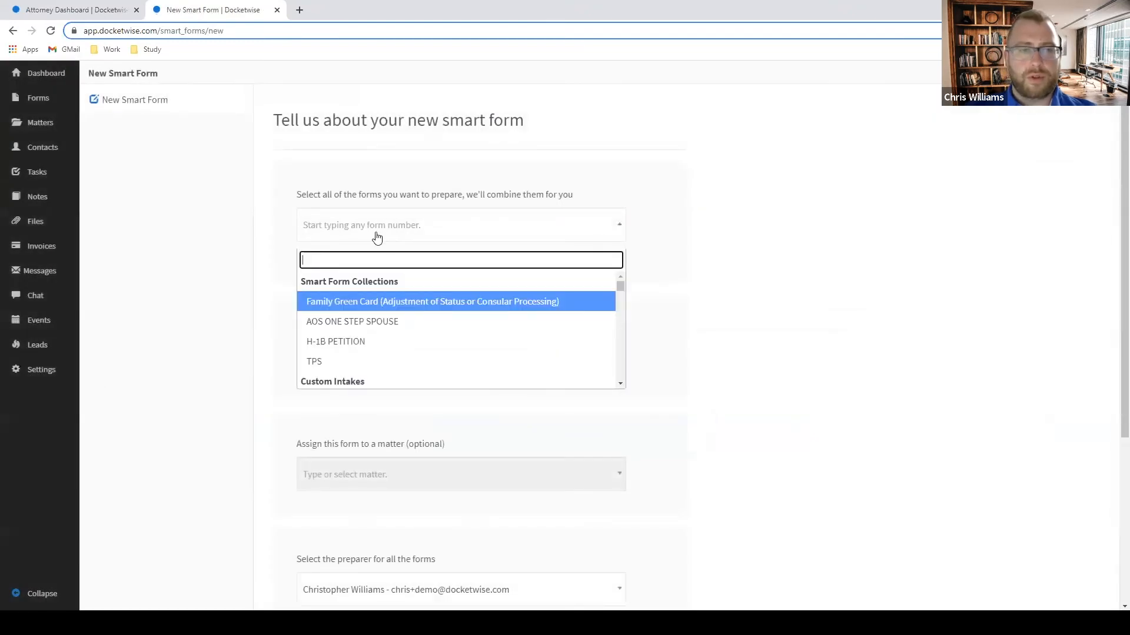
{"action": "left_click", "coordinate": [349, 362]}
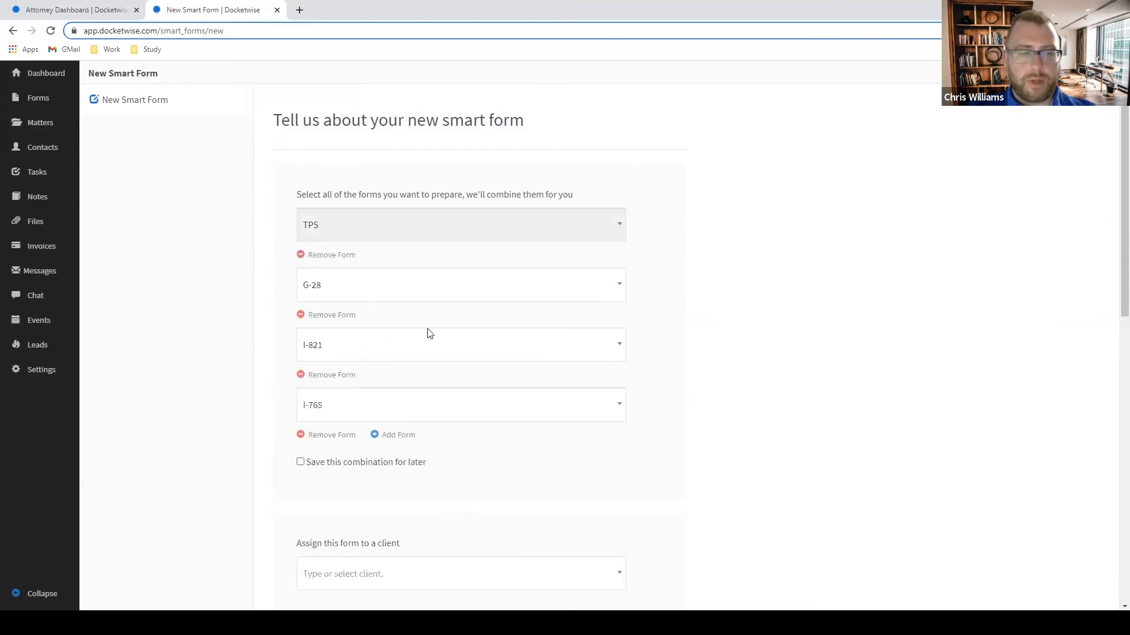
{"action": "scroll", "coordinate": [435, 330], "scroll_direction": "down", "scroll_amount": 5}
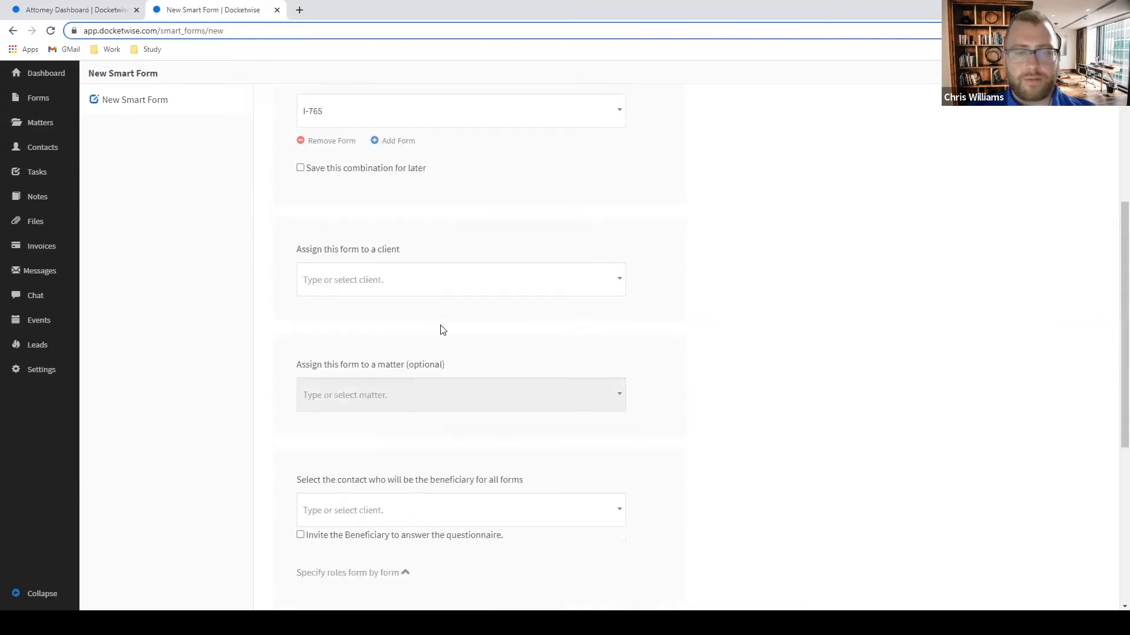
Create a new person contact with the client's first and last name and assign it as client.
{"action": "left_click", "coordinate": [395, 287]}
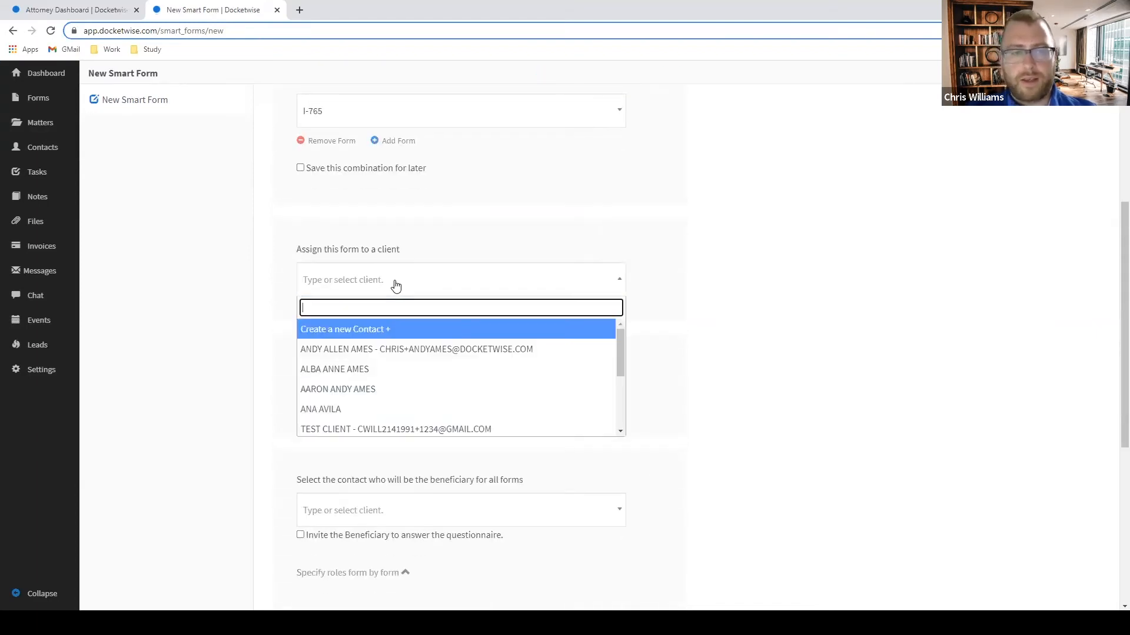
{"action": "left_click", "coordinate": [366, 334]}
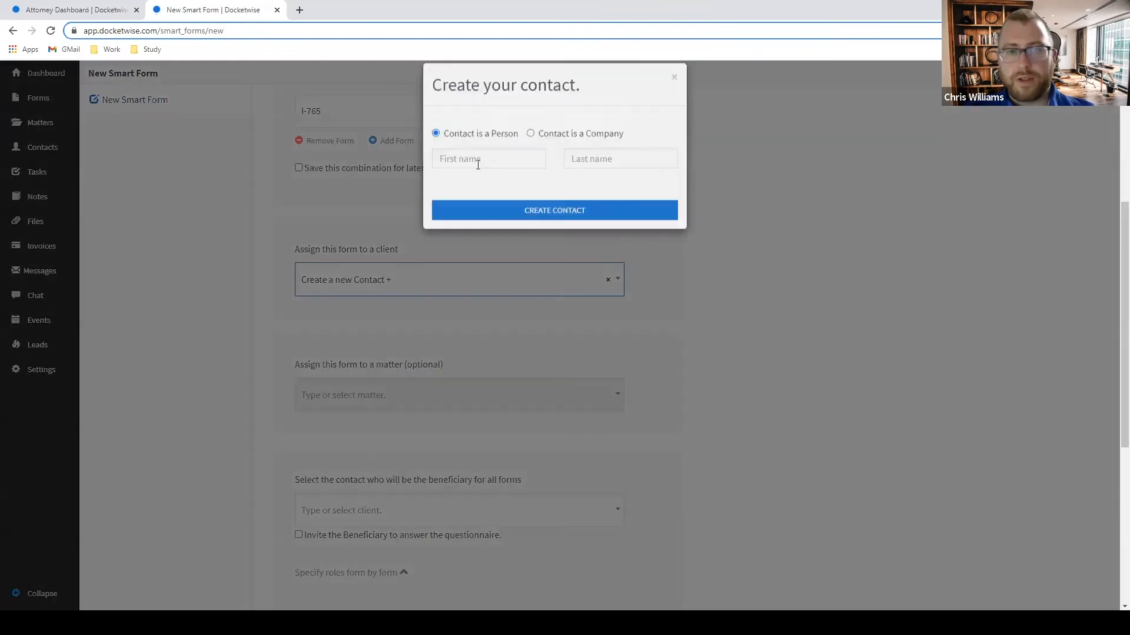
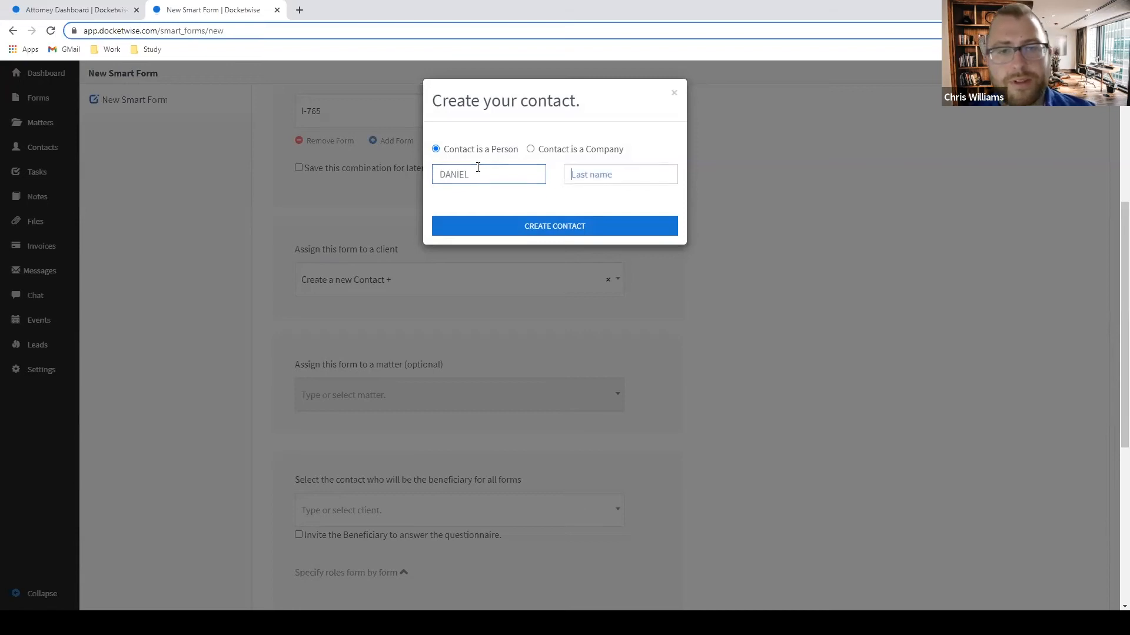
{"action": "key", "text": "Tab"}
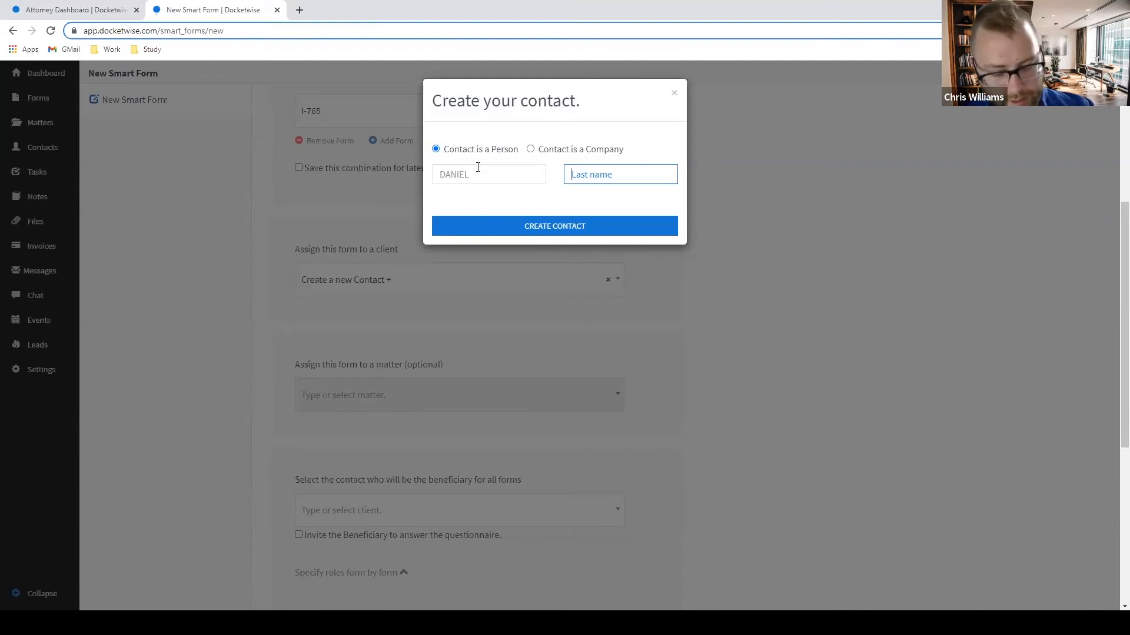
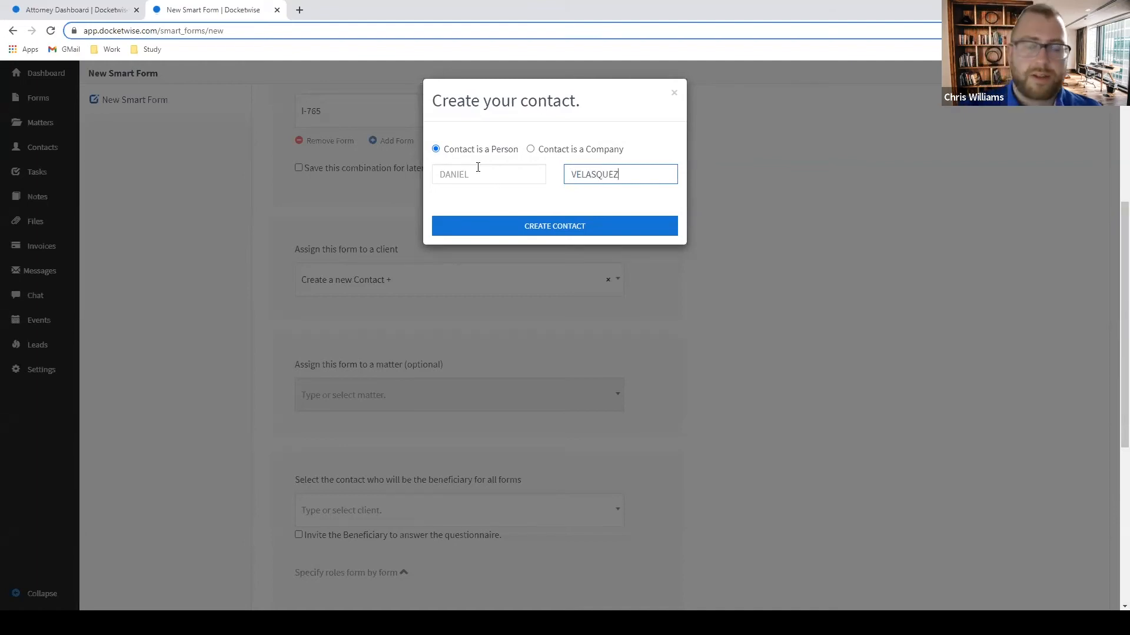
{"action": "left_click", "coordinate": [503, 226]}
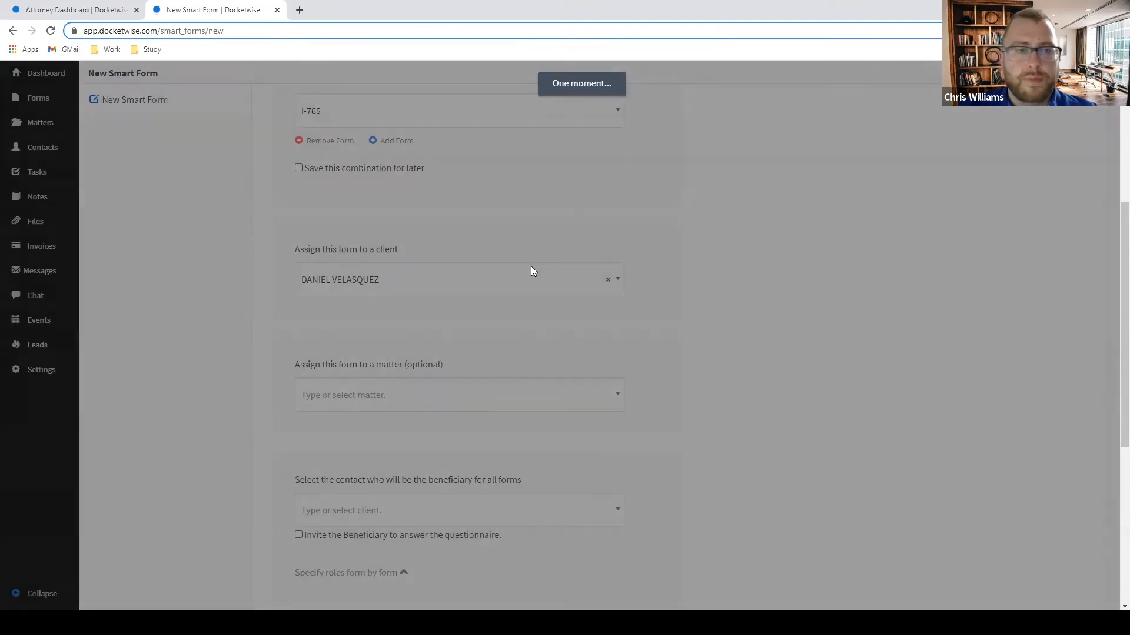
{"action": "scroll", "coordinate": [493, 274], "scroll_direction": "down", "scroll_amount": 3}
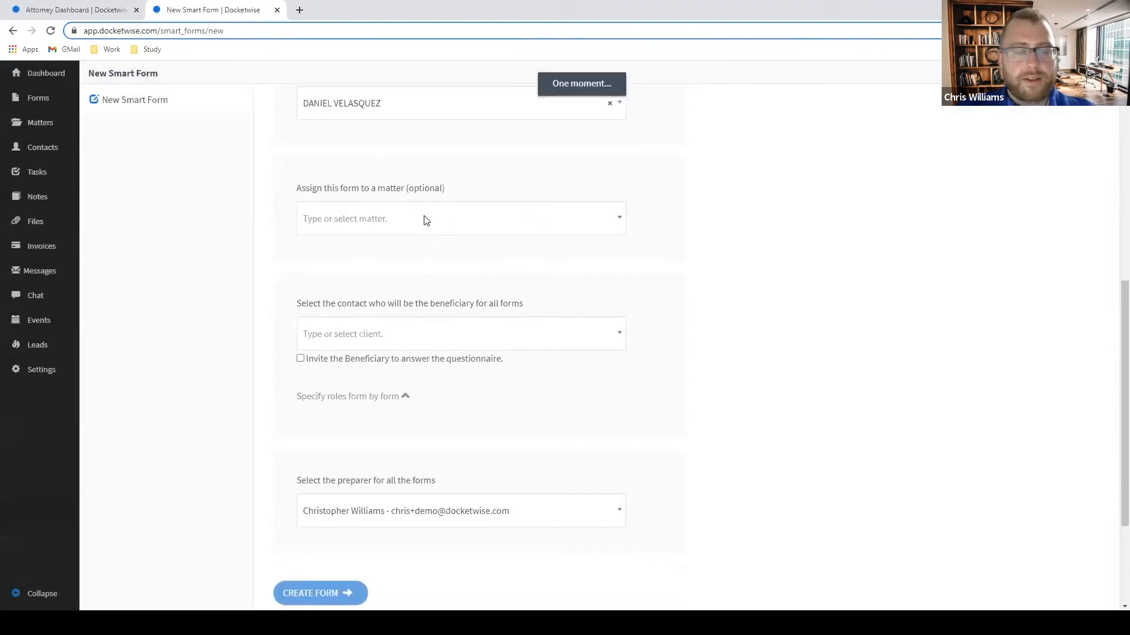
Create a new matter titled 'TPS:' followed by the client's name for this form.
{"action": "left_click", "coordinate": [396, 227]}
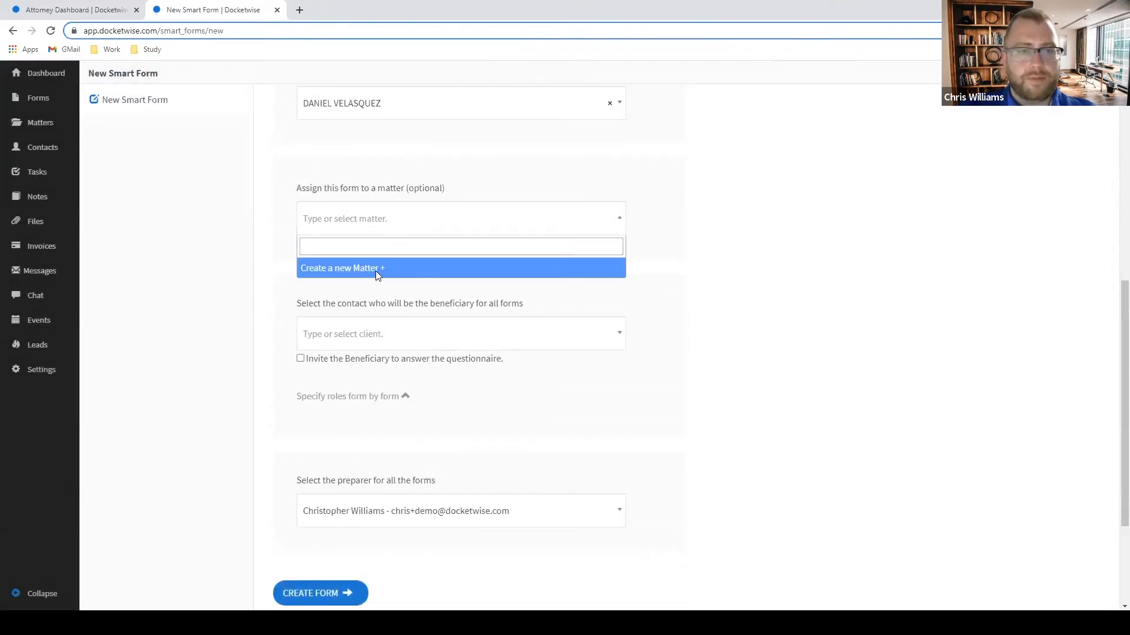
{"action": "left_click", "coordinate": [376, 269]}
{"action": "type", "text": "tp"}
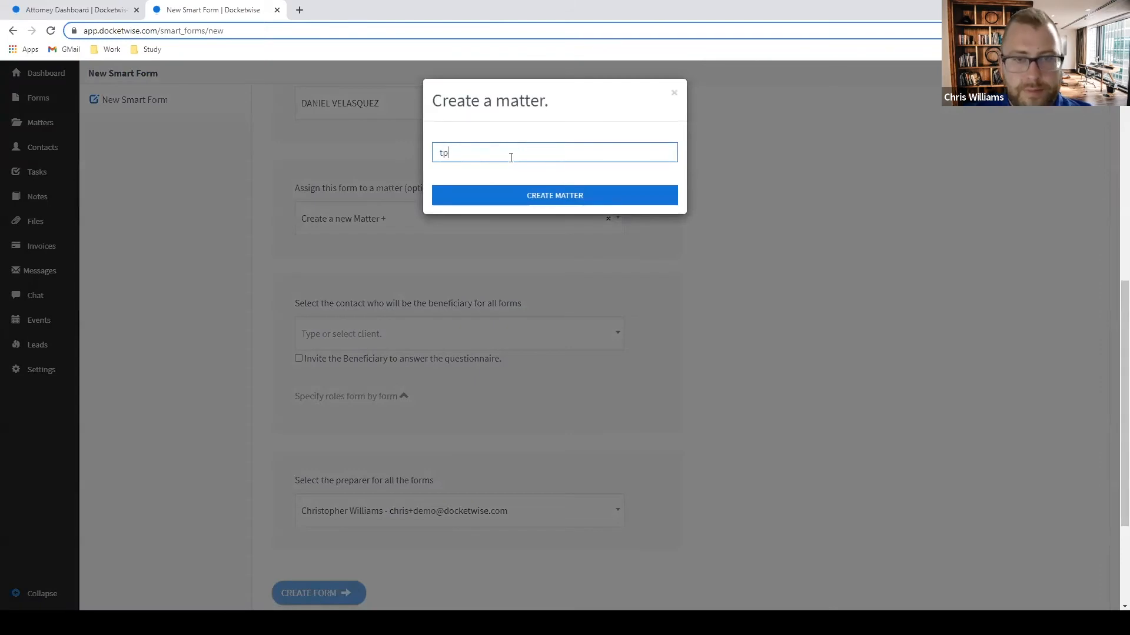
{"action": "key", "text": "BackSpace"}
{"action": "type", "text": "TPS"}
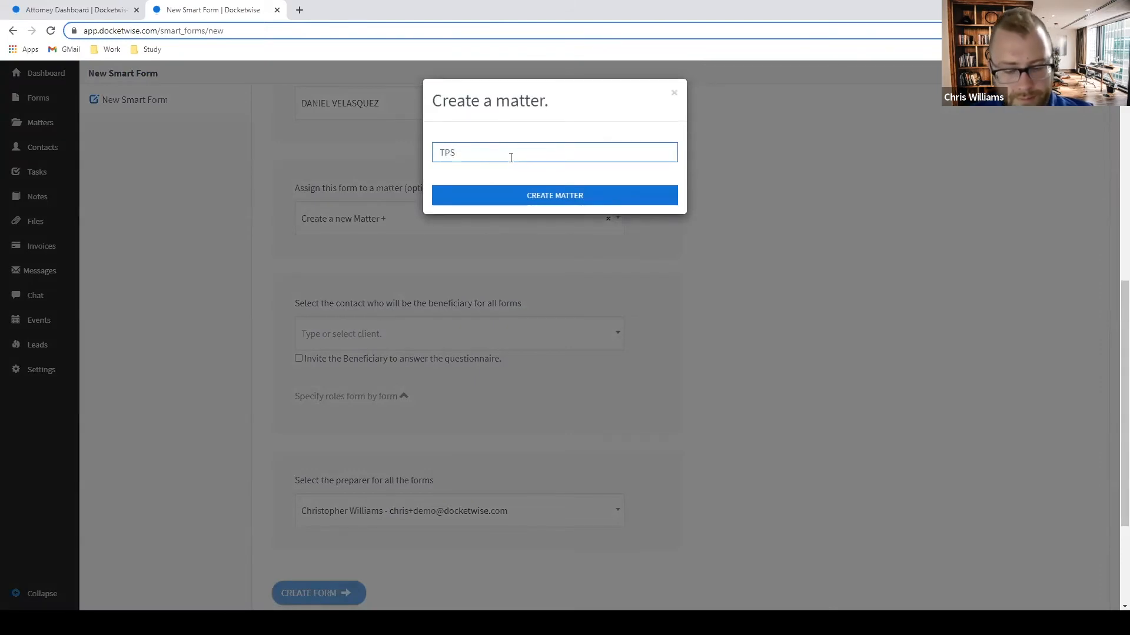
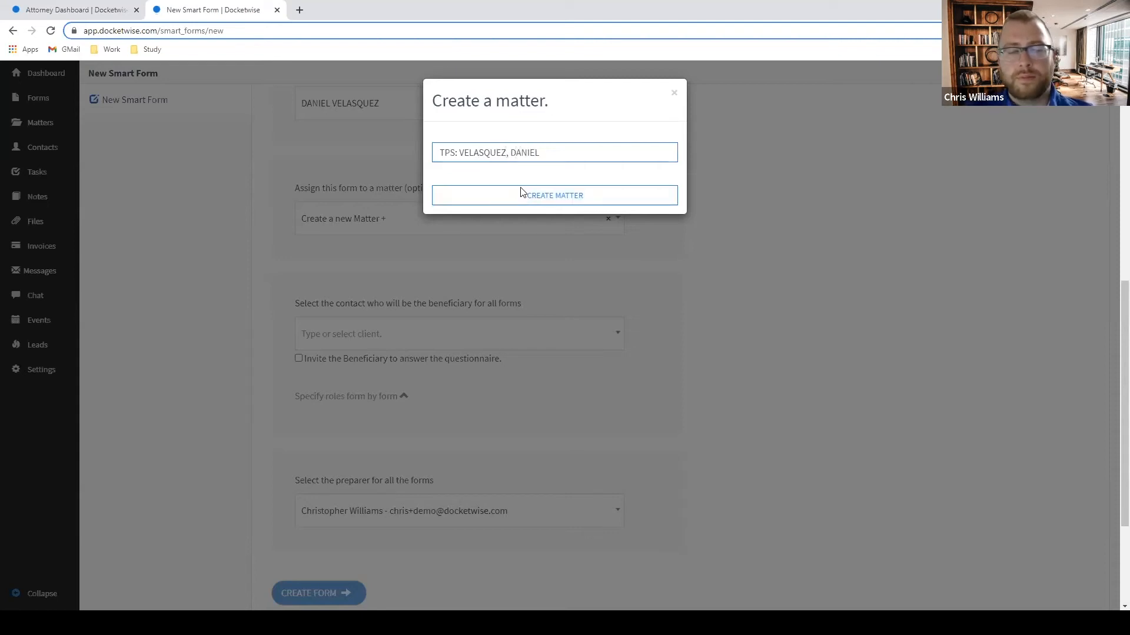
{"action": "left_click", "coordinate": [519, 192]}
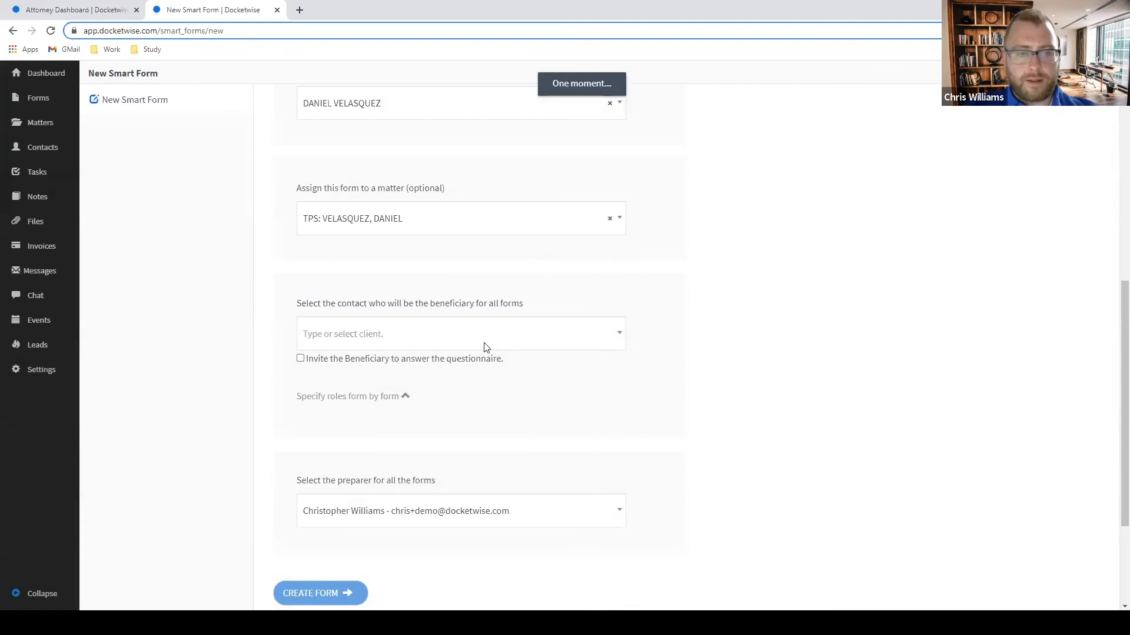
Set the client as beneficiary for all forms and create the smart form.
{"action": "left_click", "coordinate": [550, 341]}
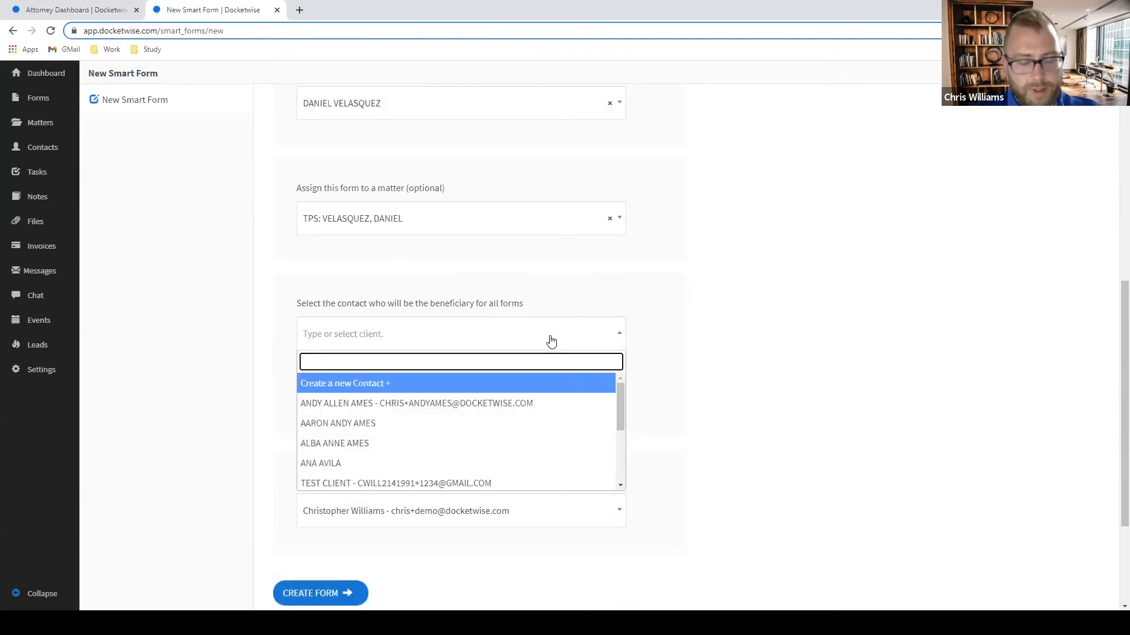
{"action": "type", "text": "DANIEL"}
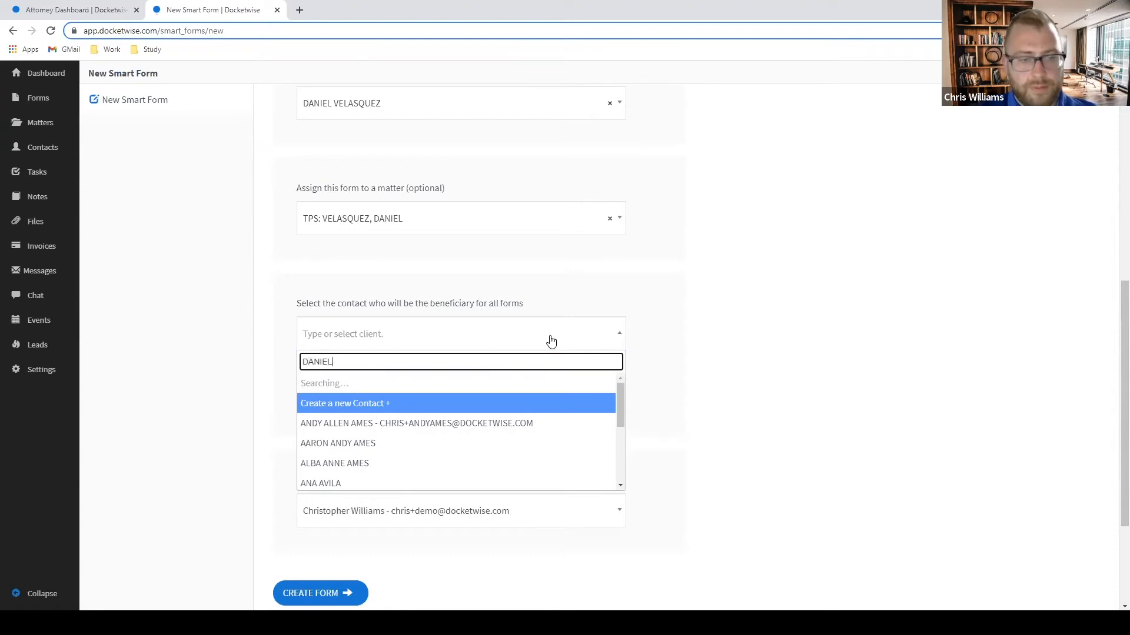
{"action": "left_click", "coordinate": [479, 390]}
{"action": "scroll", "coordinate": [339, 449], "scroll_direction": "down", "scroll_amount": 3}
{"action": "left_click", "coordinate": [348, 425]}
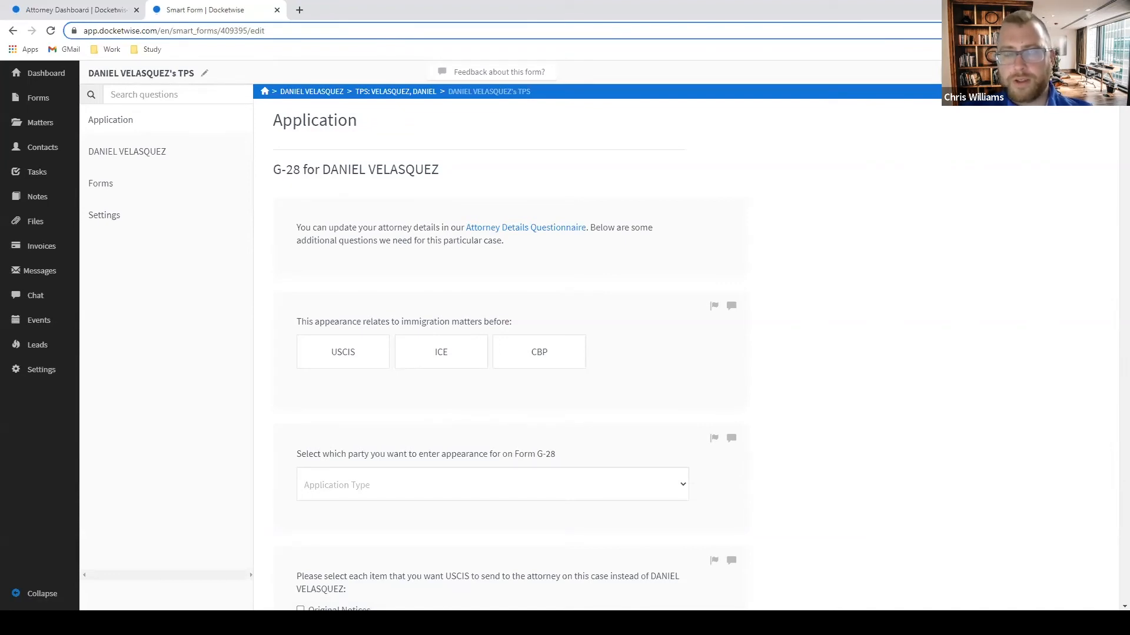
View the form's available translation languages from the header menu without choosing one.
{"action": "left_click", "coordinate": [1088, 72]}
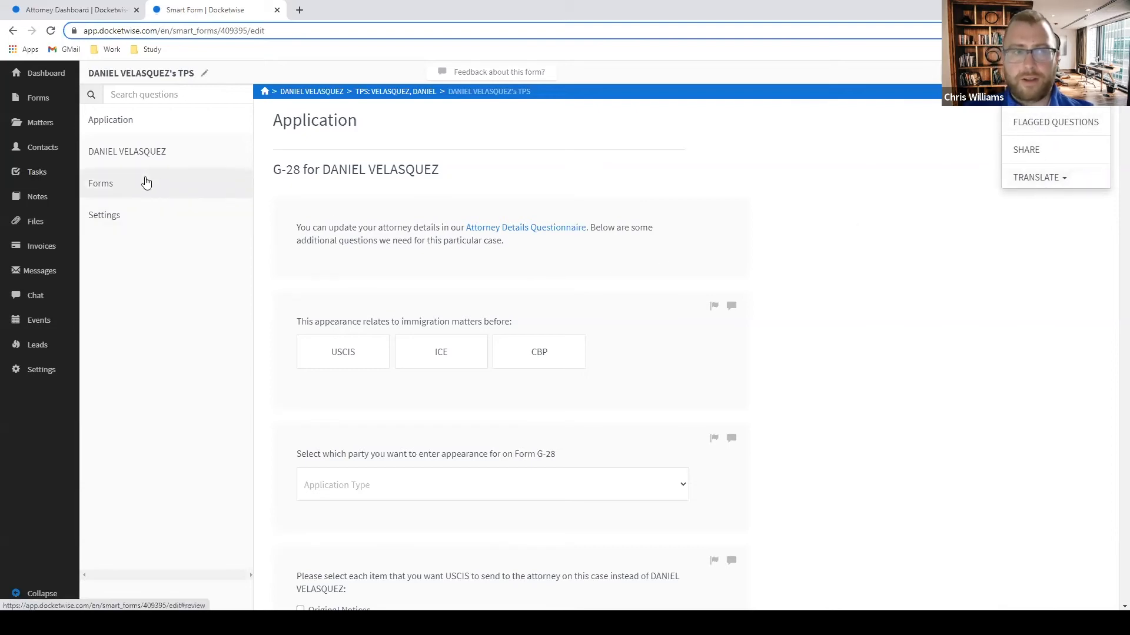
{"action": "left_click", "coordinate": [1028, 186]}
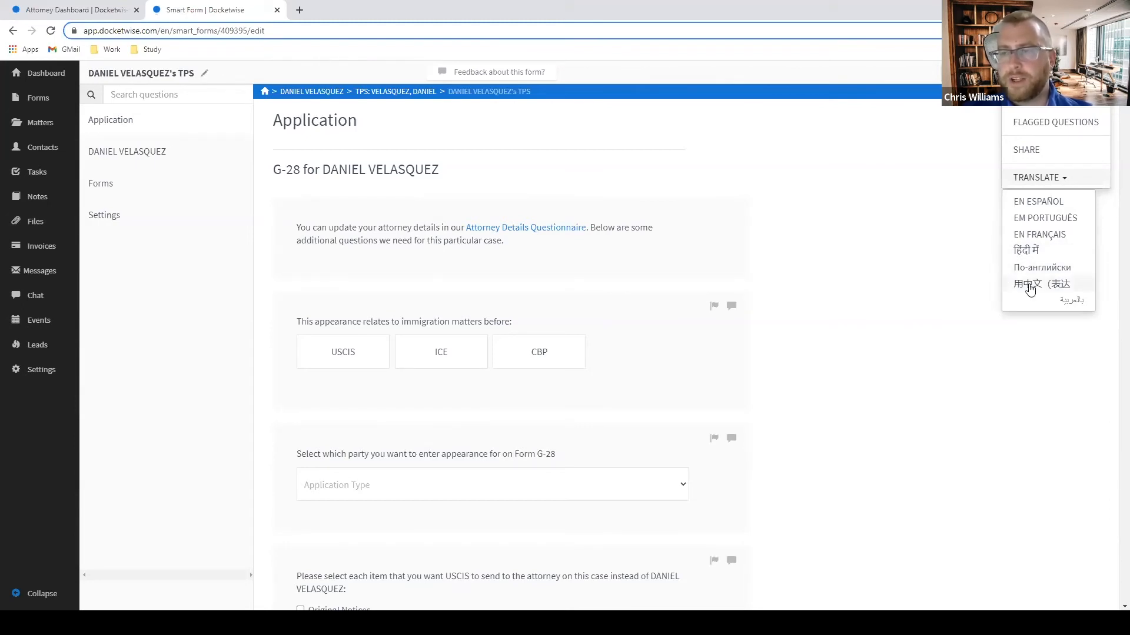
{"action": "left_click", "coordinate": [902, 262]}
{"action": "scroll", "coordinate": [911, 260], "scroll_direction": "down", "scroll_amount": 1}
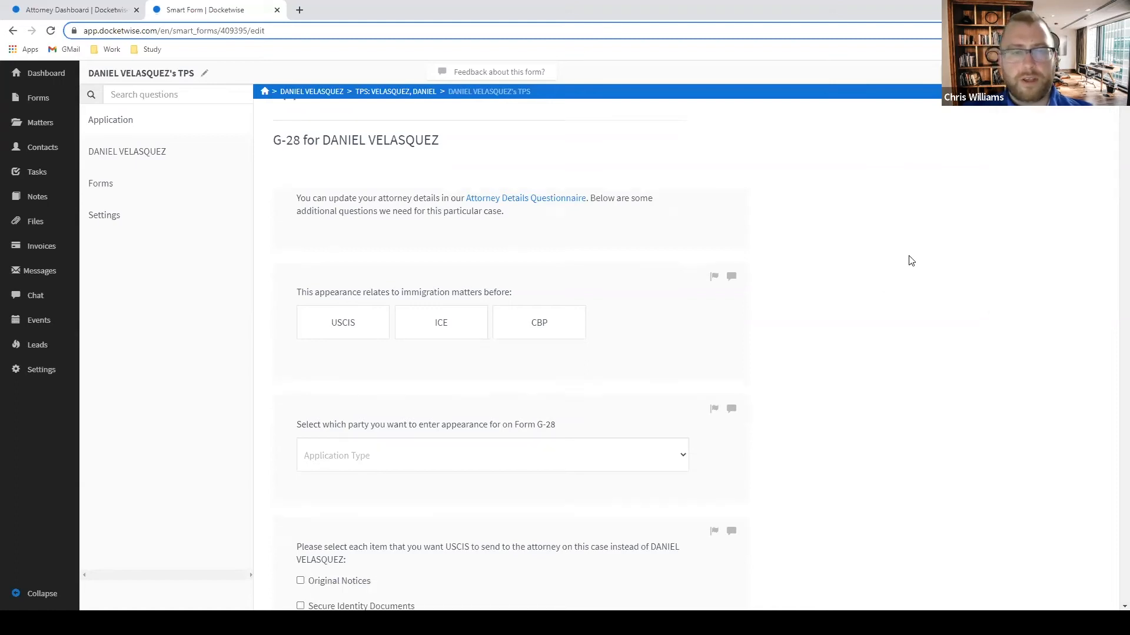
{"action": "scroll", "coordinate": [865, 256], "scroll_direction": "up", "scroll_amount": 1}
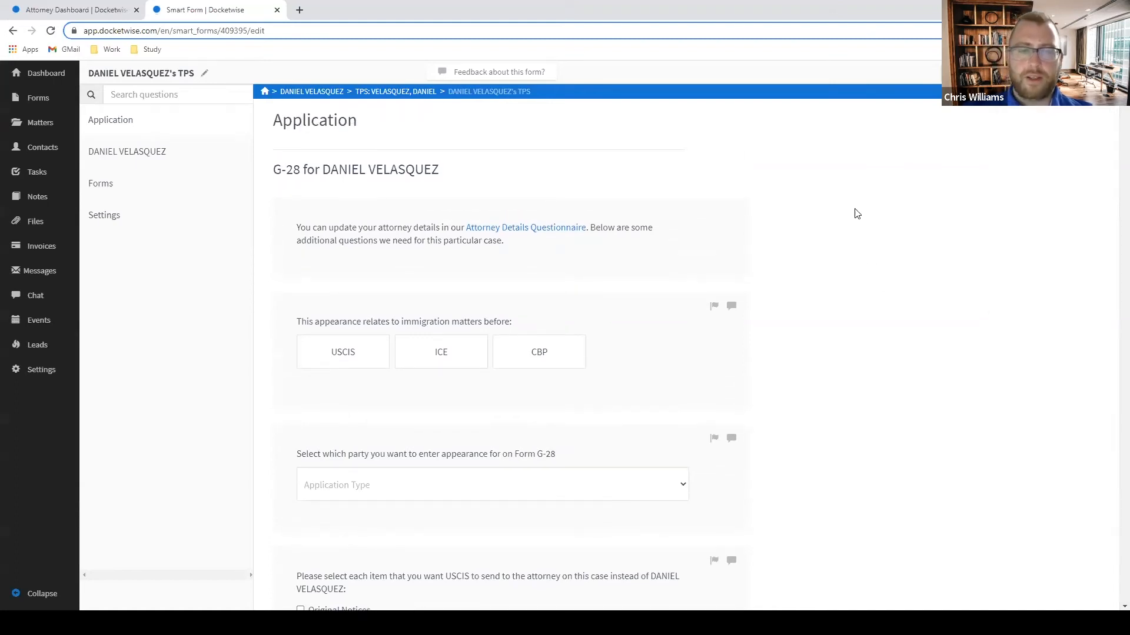
{"action": "scroll", "coordinate": [865, 206], "scroll_direction": "down", "scroll_amount": 3}
{"action": "scroll", "coordinate": [862, 202], "scroll_direction": "up", "scroll_amount": 3}
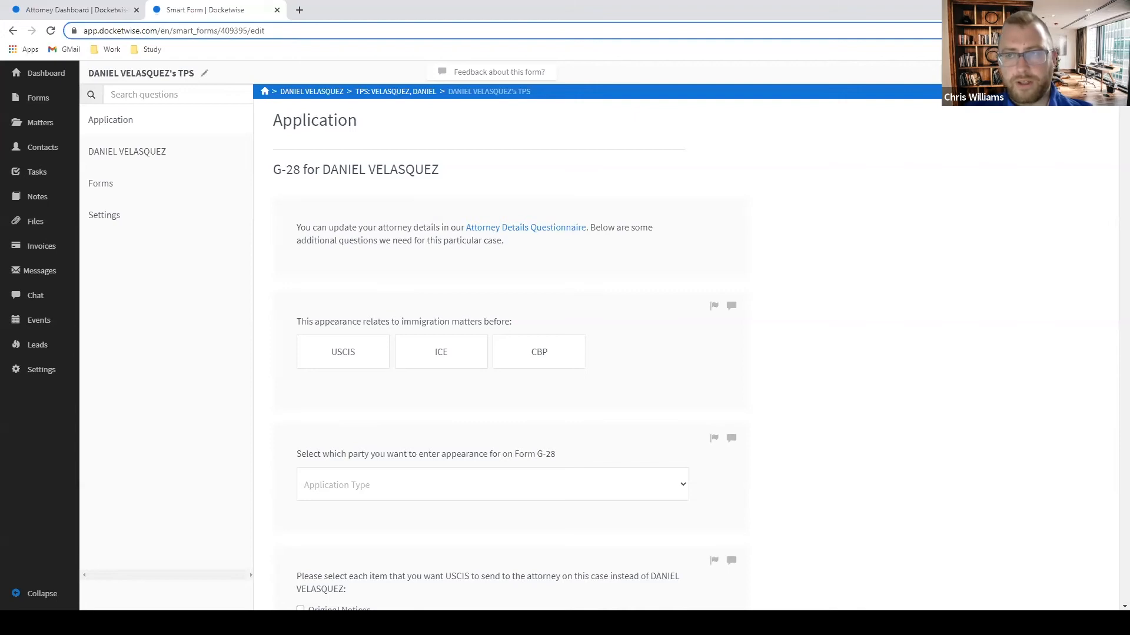
{"action": "left_click", "coordinate": [1093, 73]}
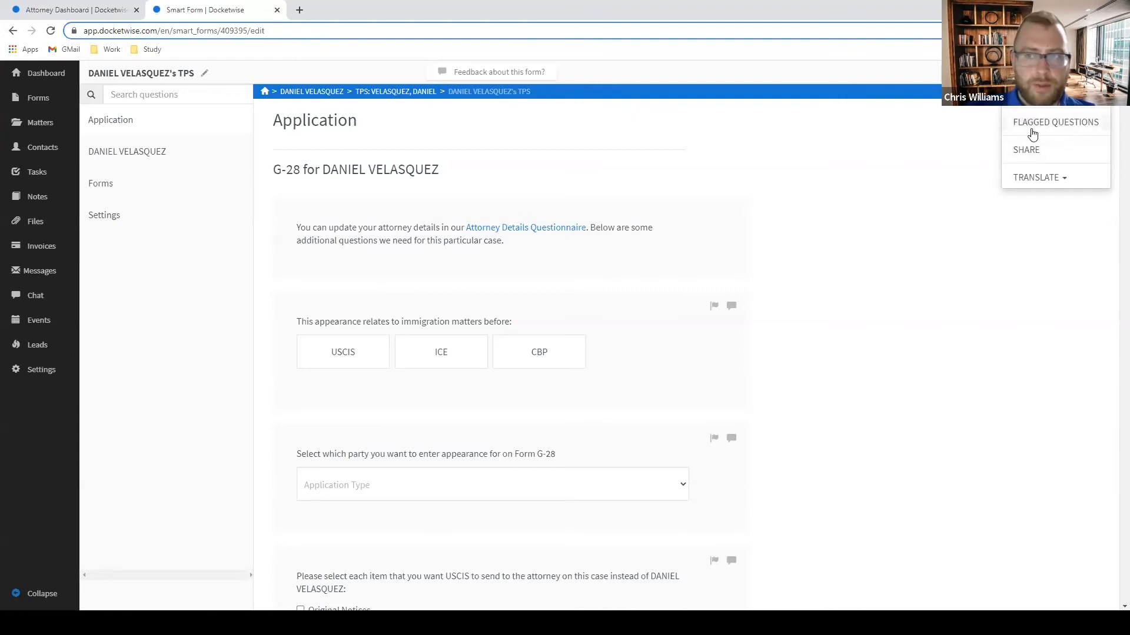
{"action": "left_click", "coordinate": [1039, 184]}
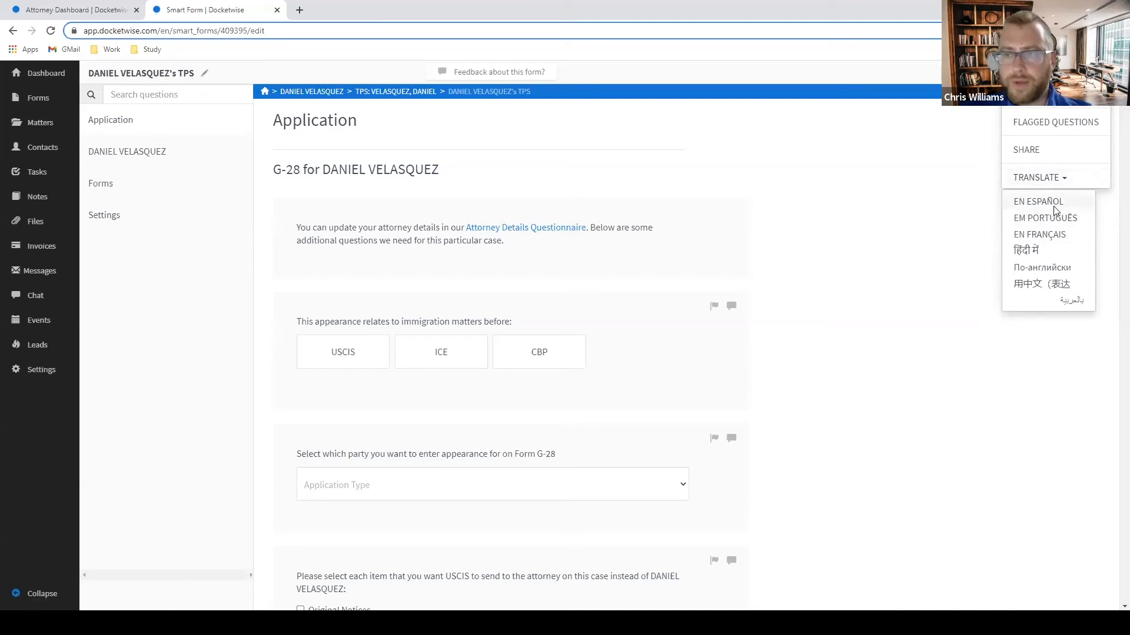
{"action": "left_click", "coordinate": [1051, 203]}
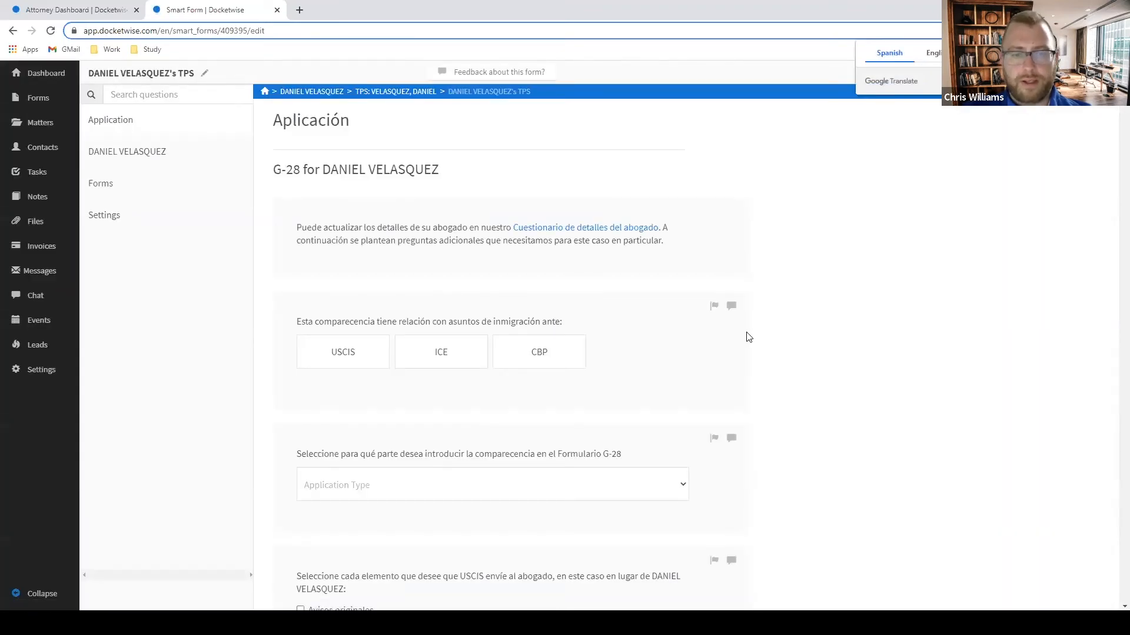
{"action": "scroll", "coordinate": [747, 336], "scroll_direction": "down", "scroll_amount": 7}
{"action": "scroll", "coordinate": [749, 336], "scroll_direction": "down", "scroll_amount": 2}
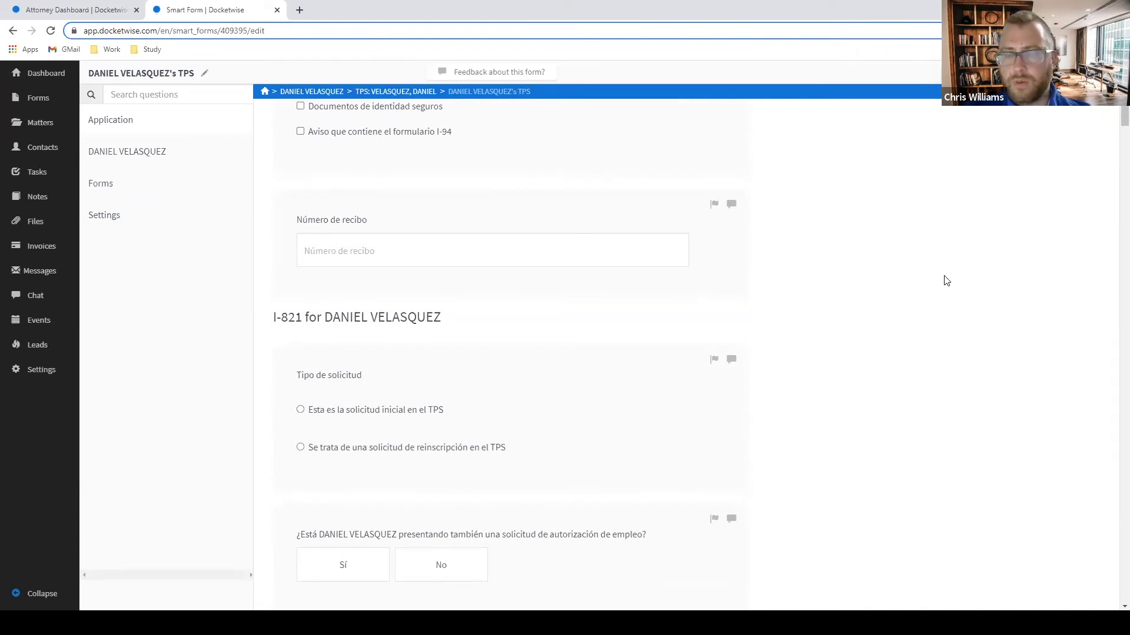
{"action": "scroll", "coordinate": [946, 280], "scroll_direction": "up", "scroll_amount": 7}
{"action": "scroll", "coordinate": [930, 300], "scroll_direction": "up", "scroll_amount": 2}
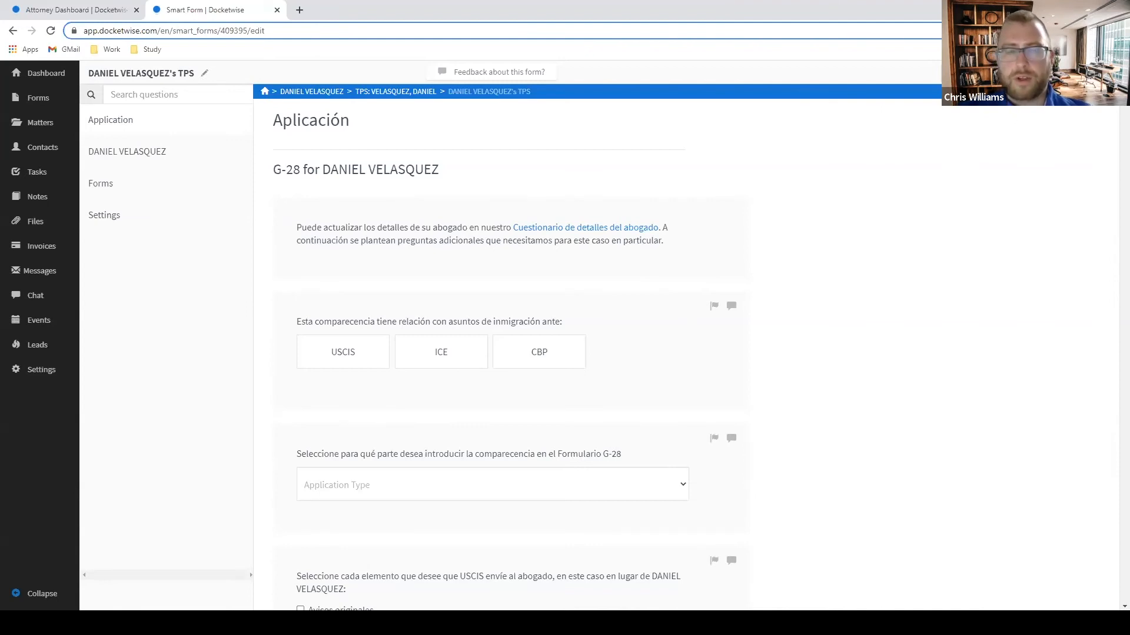
{"action": "left_click_drag", "start_coordinate": [297, 228], "coordinate": [669, 229]}
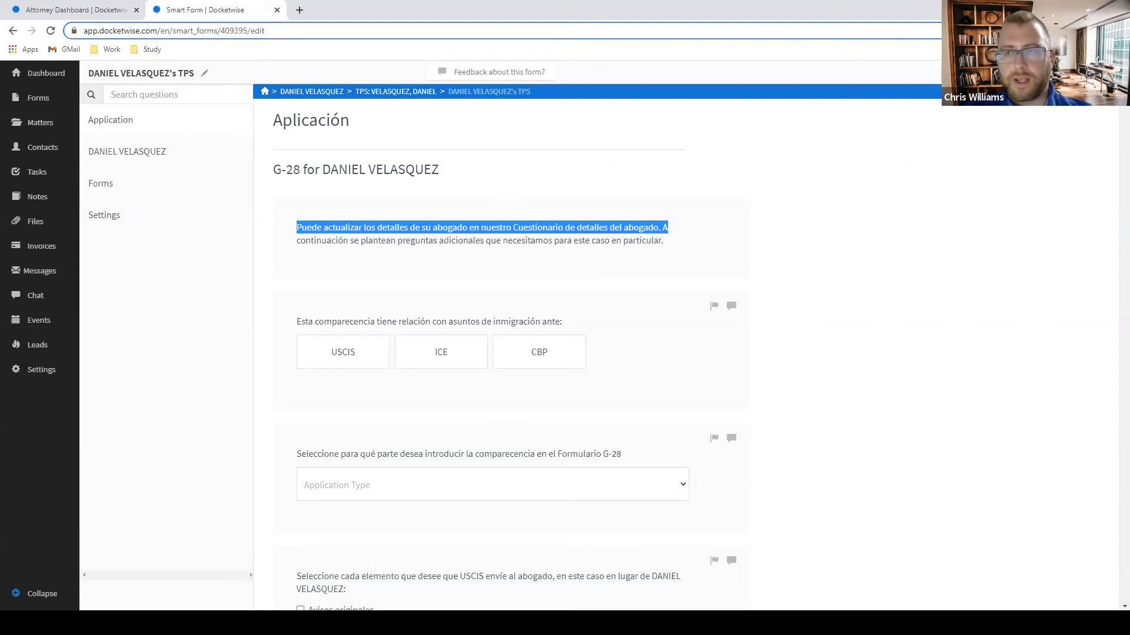
{"action": "left_click", "coordinate": [596, 240]}
{"action": "left_click_drag", "start_coordinate": [295, 232], "coordinate": [426, 228]}
{"action": "left_click", "coordinate": [1096, 73]}
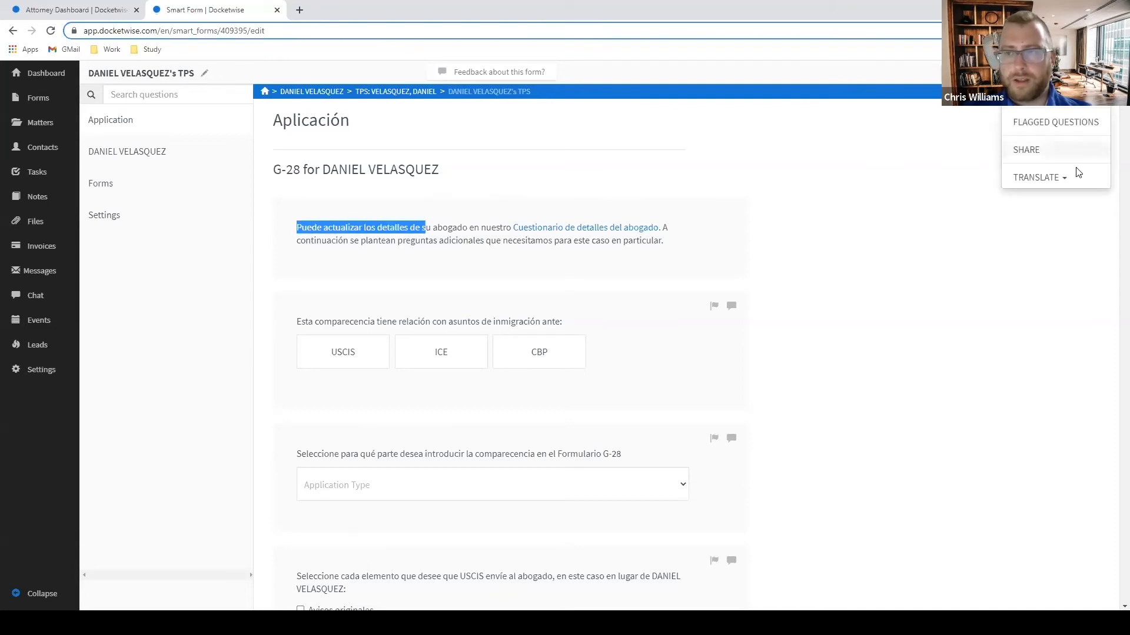
{"action": "left_click", "coordinate": [1059, 179]}
{"action": "left_click", "coordinate": [1049, 201]}
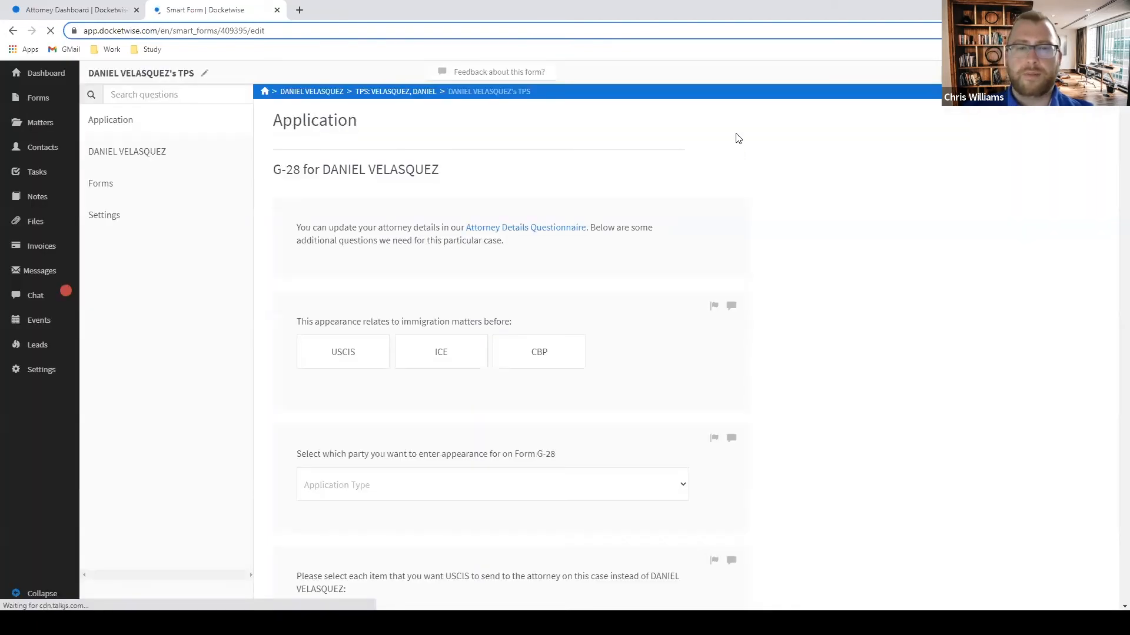
Translate the smart form into Spanish again.
{"action": "scroll", "coordinate": [556, 270], "scroll_direction": "down", "scroll_amount": 1}
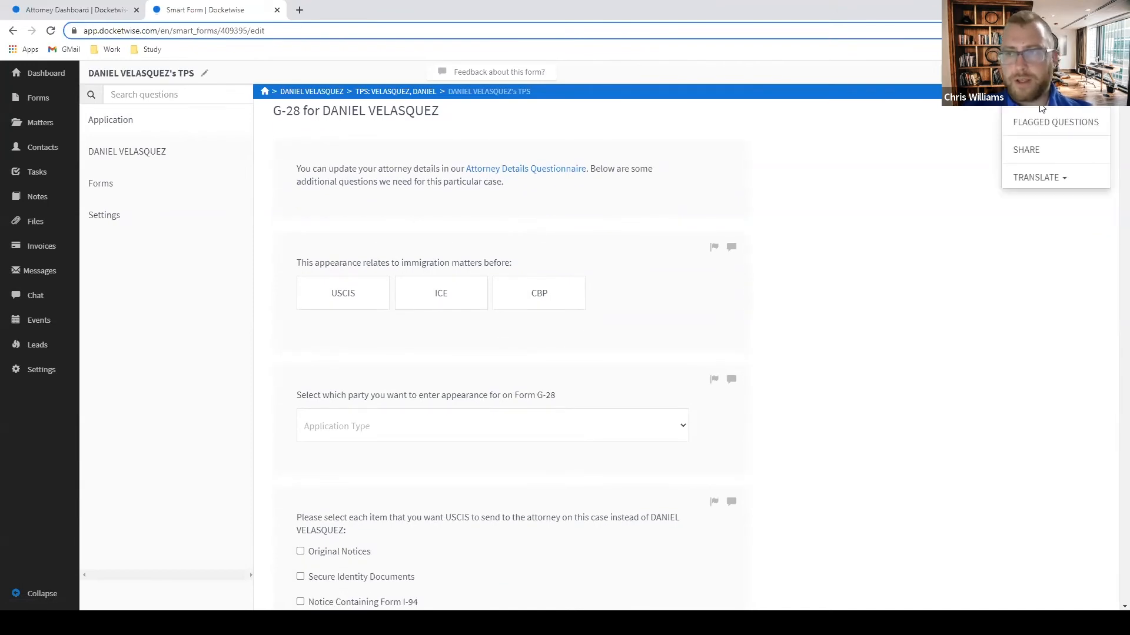
{"action": "left_click", "coordinate": [1036, 177]}
{"action": "left_click", "coordinate": [1034, 196]}
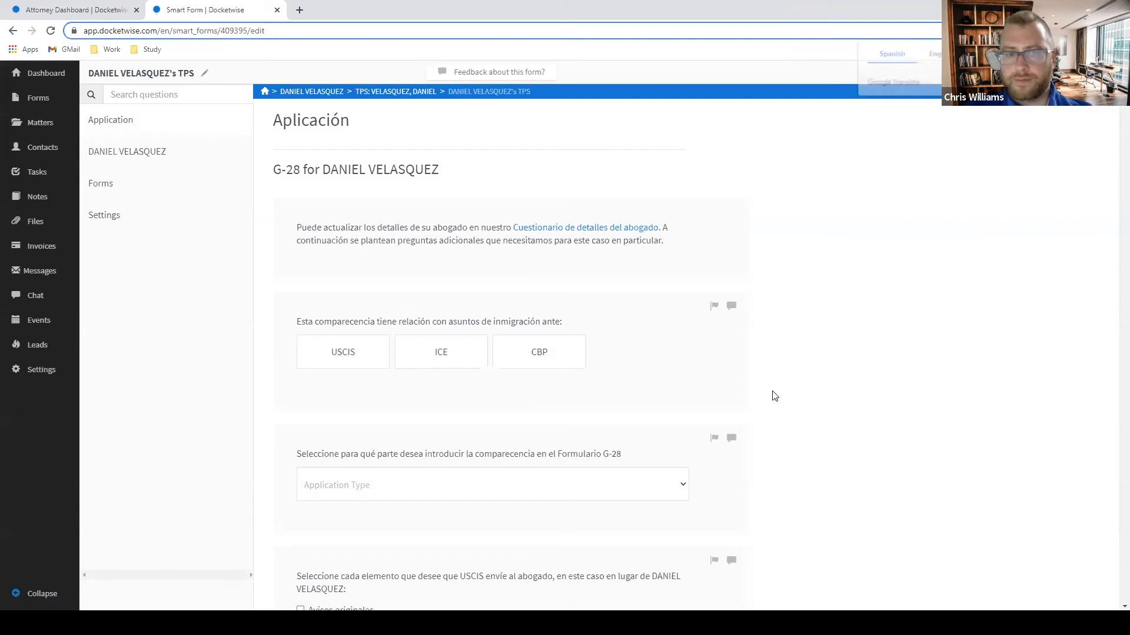
{"action": "scroll", "coordinate": [814, 363], "scroll_direction": "down", "scroll_amount": 15}
{"action": "scroll", "coordinate": [819, 365], "scroll_direction": "down", "scroll_amount": 20}
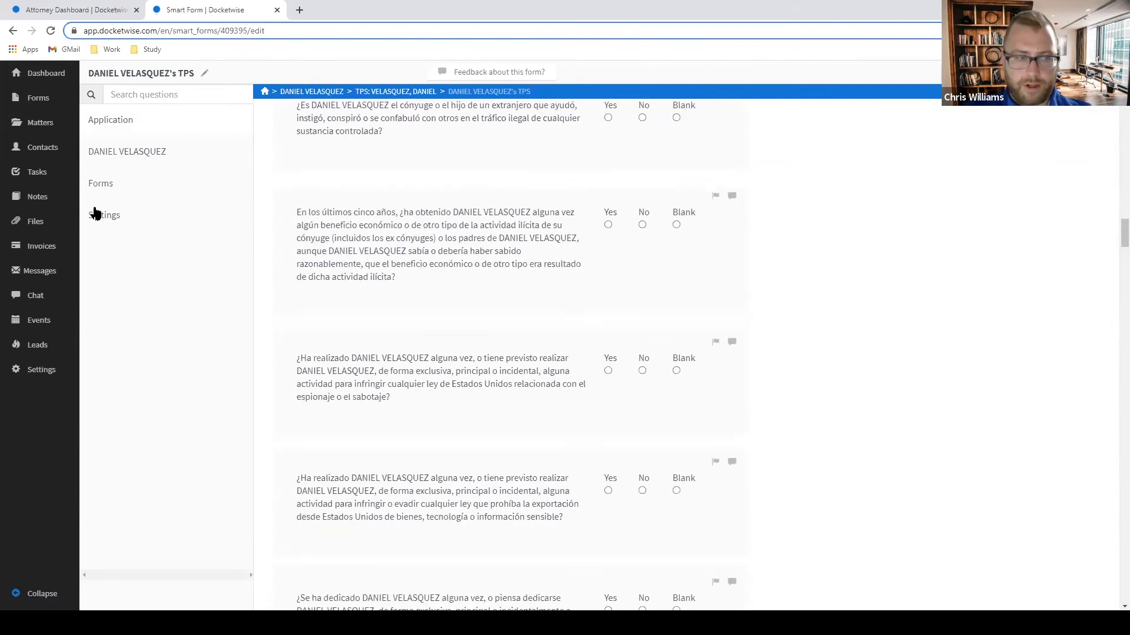
Review the Spanish citizenship and birthplace questions in the General section, then return to the dashboard.
{"action": "left_click", "coordinate": [125, 151]}
{"action": "left_click", "coordinate": [130, 193]}
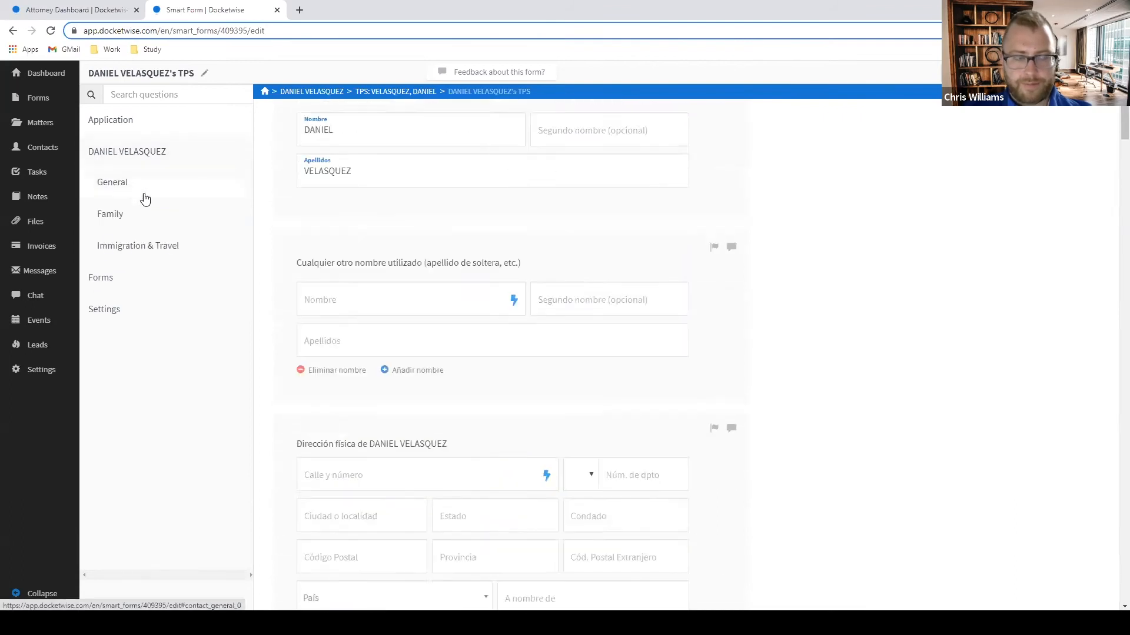
{"action": "scroll", "coordinate": [556, 271], "scroll_direction": "down", "scroll_amount": 8}
{"action": "scroll", "coordinate": [561, 267], "scroll_direction": "down", "scroll_amount": 3}
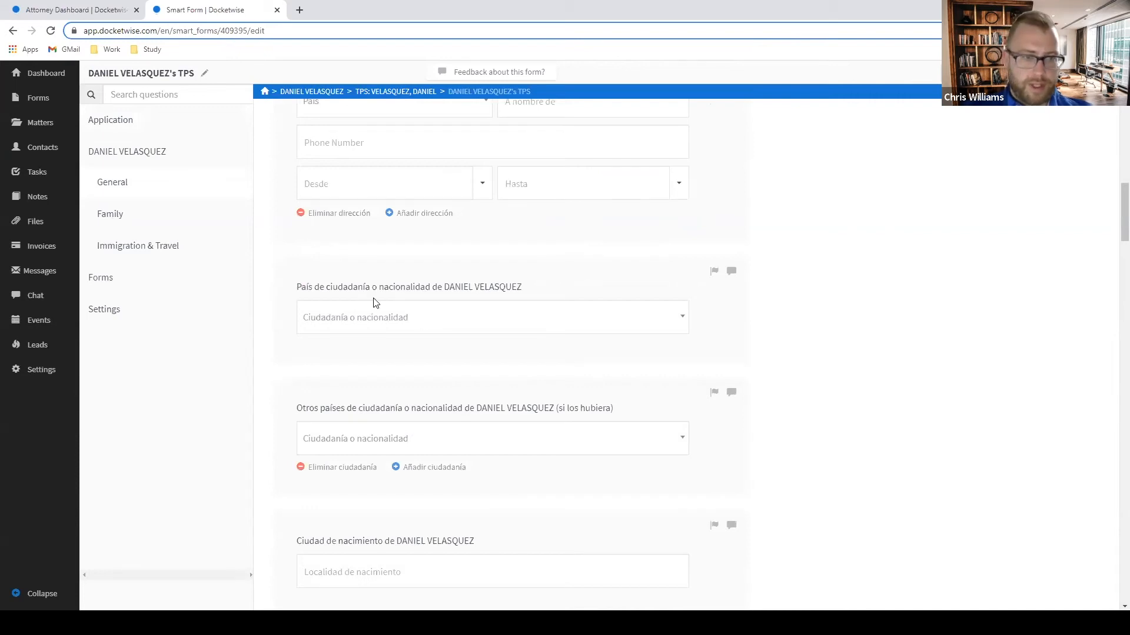
{"action": "left_click_drag", "start_coordinate": [308, 288], "coordinate": [523, 278]}
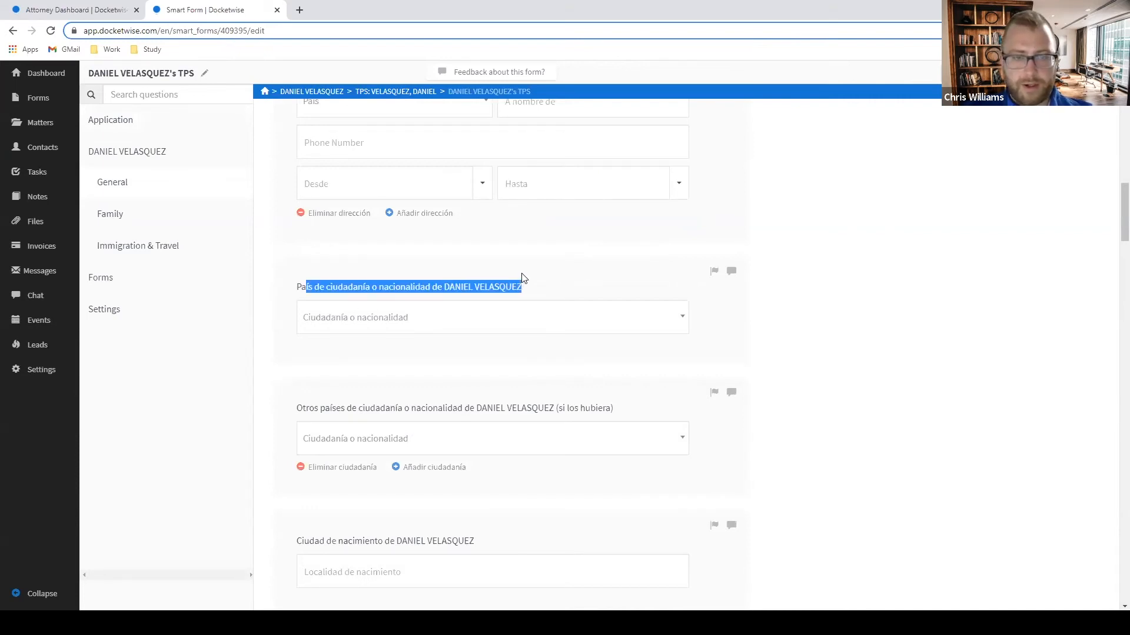
{"action": "left_click_drag", "start_coordinate": [310, 409], "coordinate": [583, 408]}
{"action": "scroll", "coordinate": [559, 398], "scroll_direction": "down", "scroll_amount": 2}
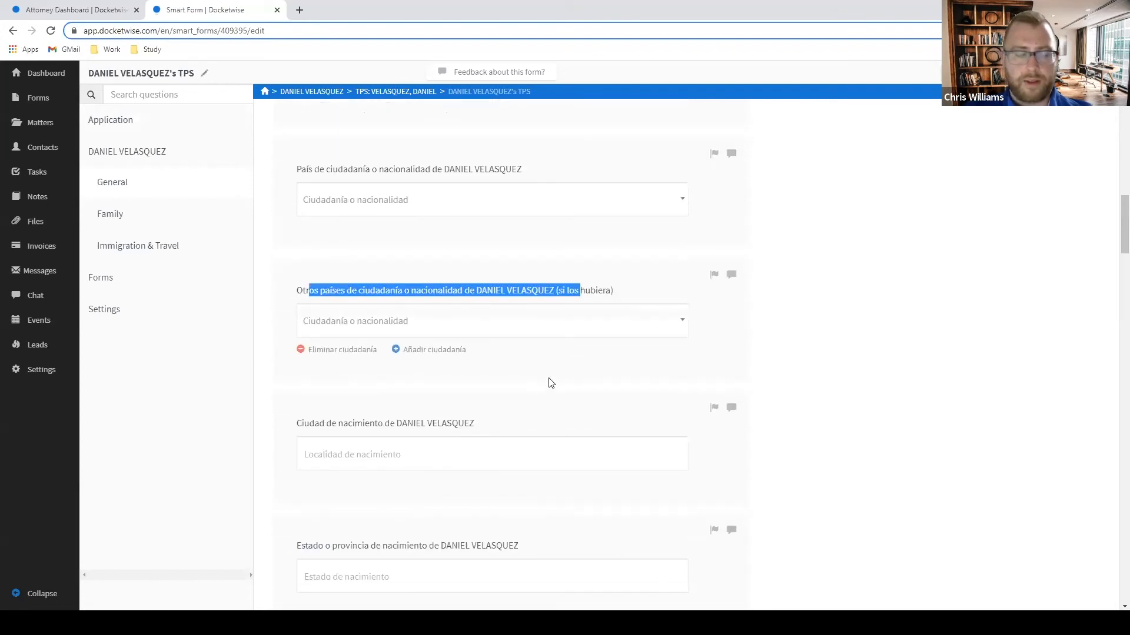
{"action": "left_click", "coordinate": [45, 74]}
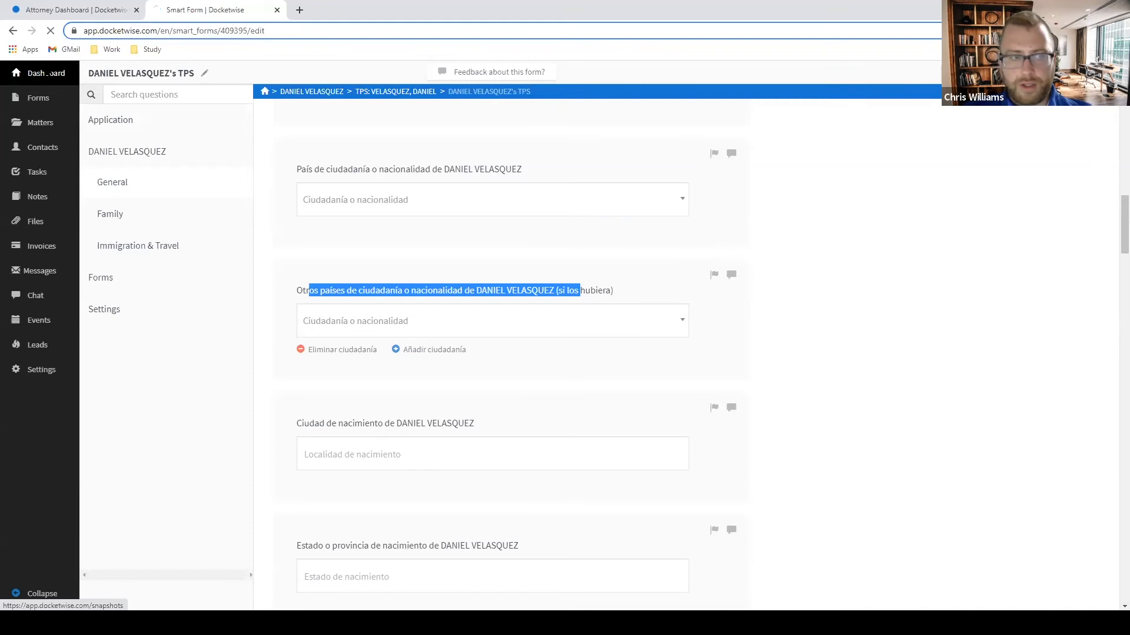
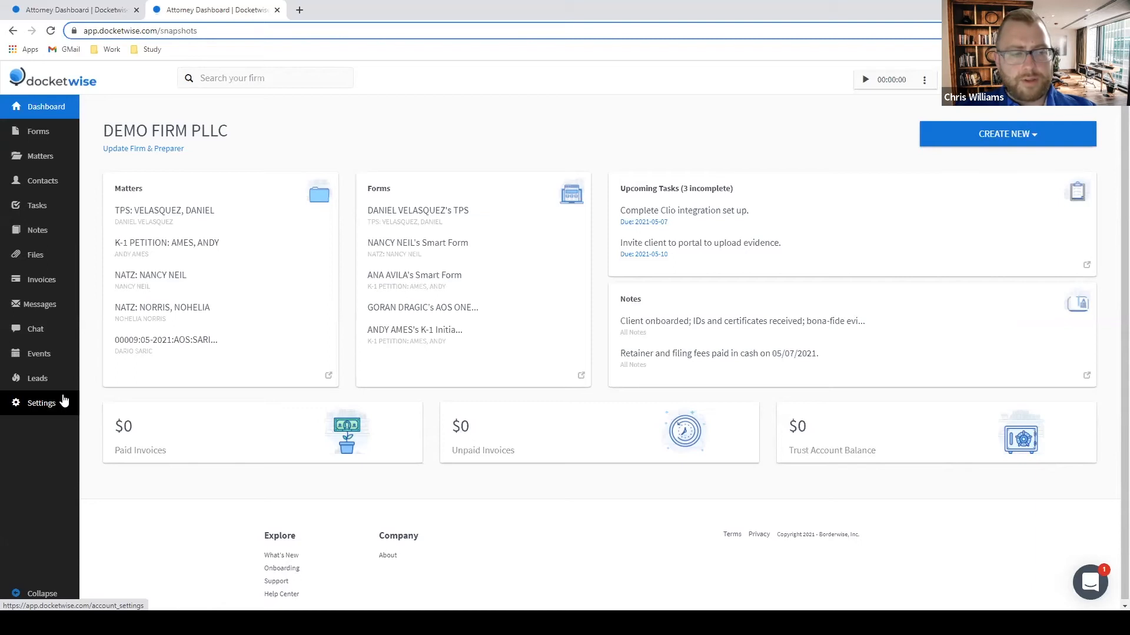
Create a new custom intake template named HOUSEHOLD MEMBER QUESTIONNAIRE from Settings > Custom Intakes.
{"action": "left_click", "coordinate": [33, 405]}
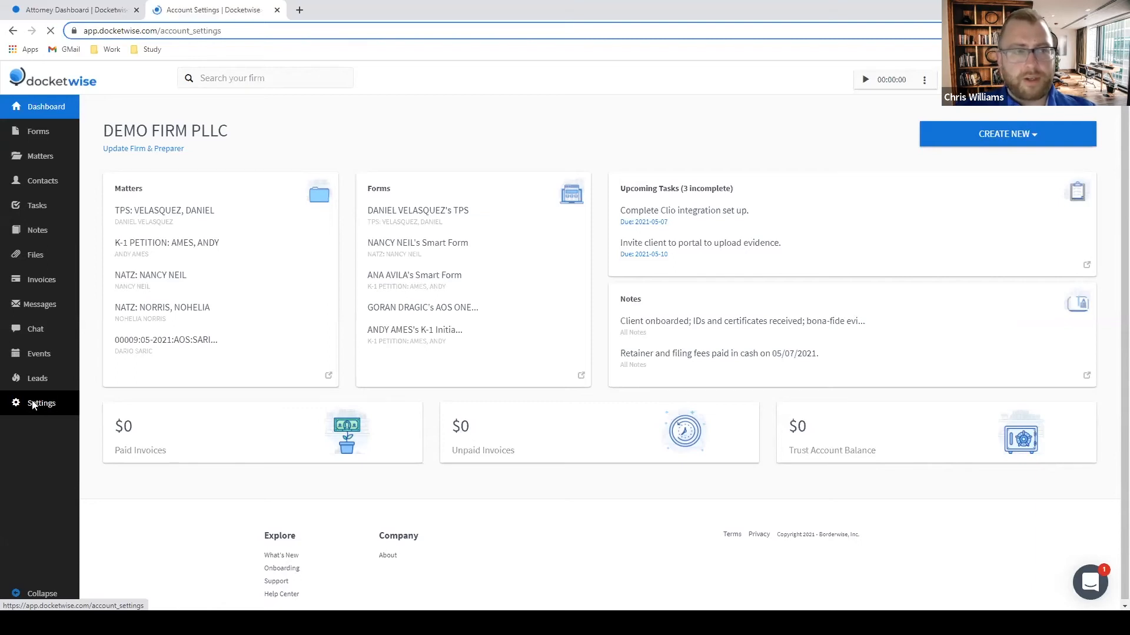
{"action": "left_click", "coordinate": [139, 183]}
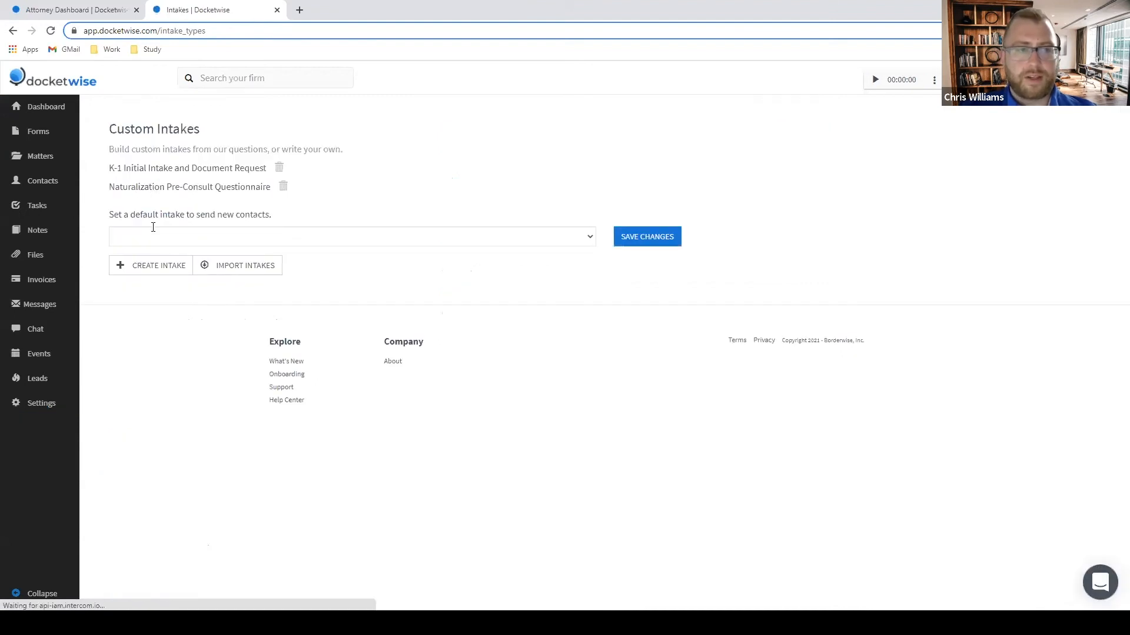
{"action": "left_click", "coordinate": [156, 274]}
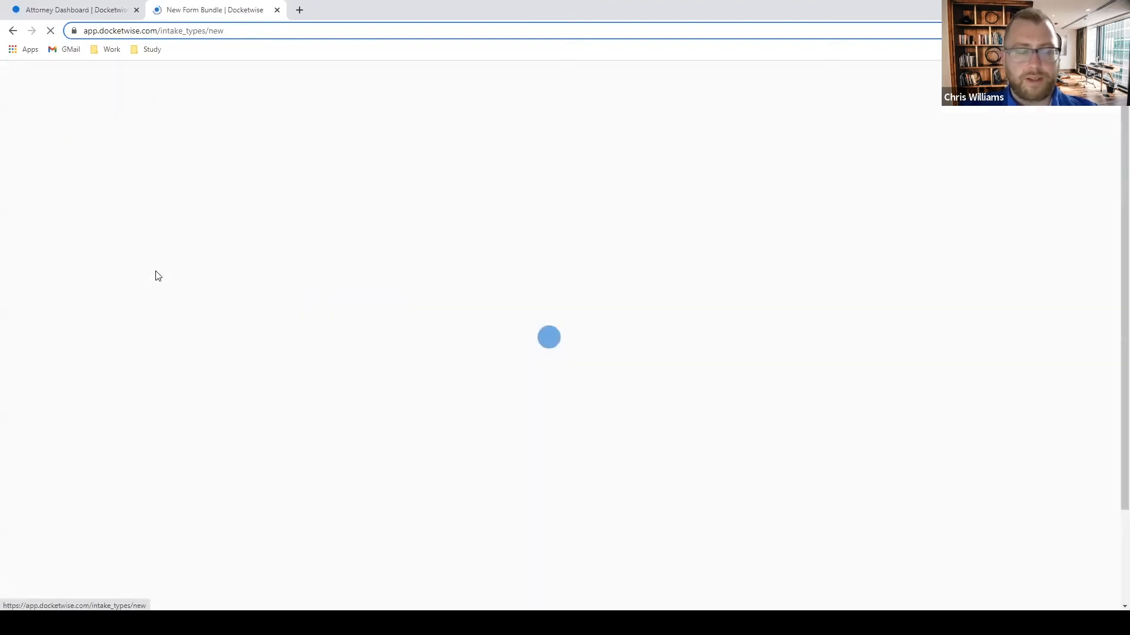
{"action": "left_click", "coordinate": [385, 213]}
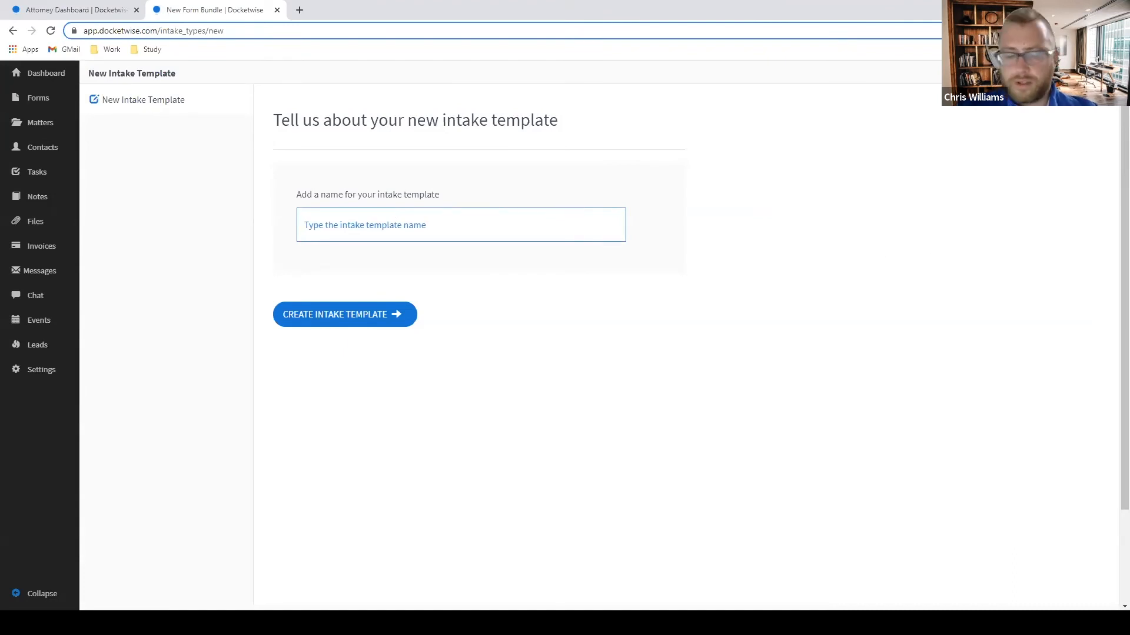
{"action": "type", "text": "HOUS"}
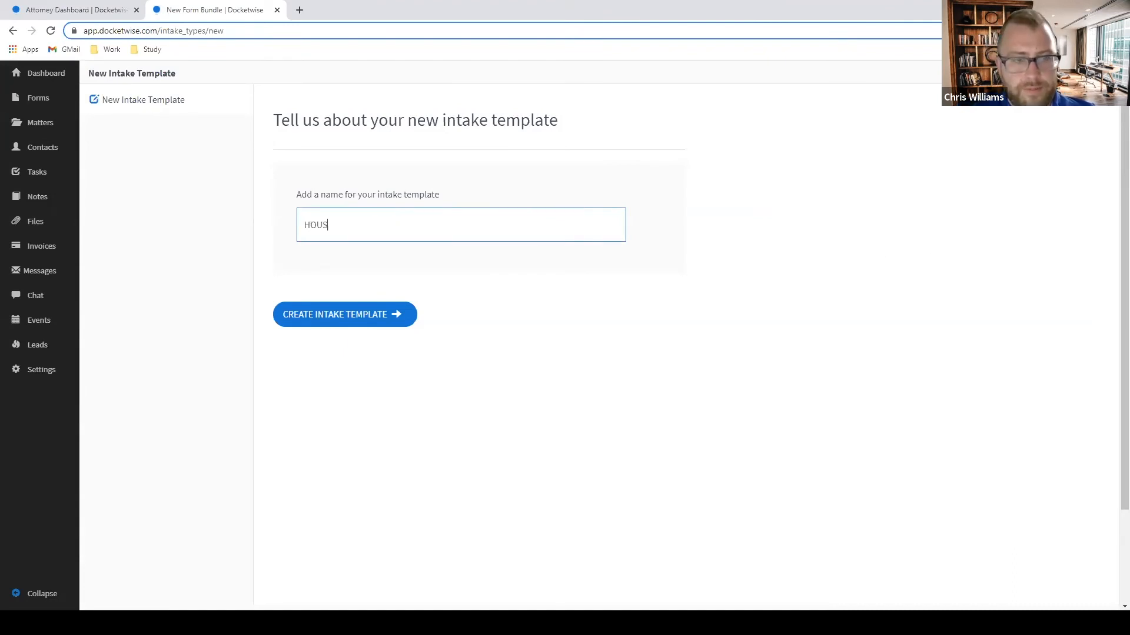
{"action": "type", "text": "EHOLD MEME"}
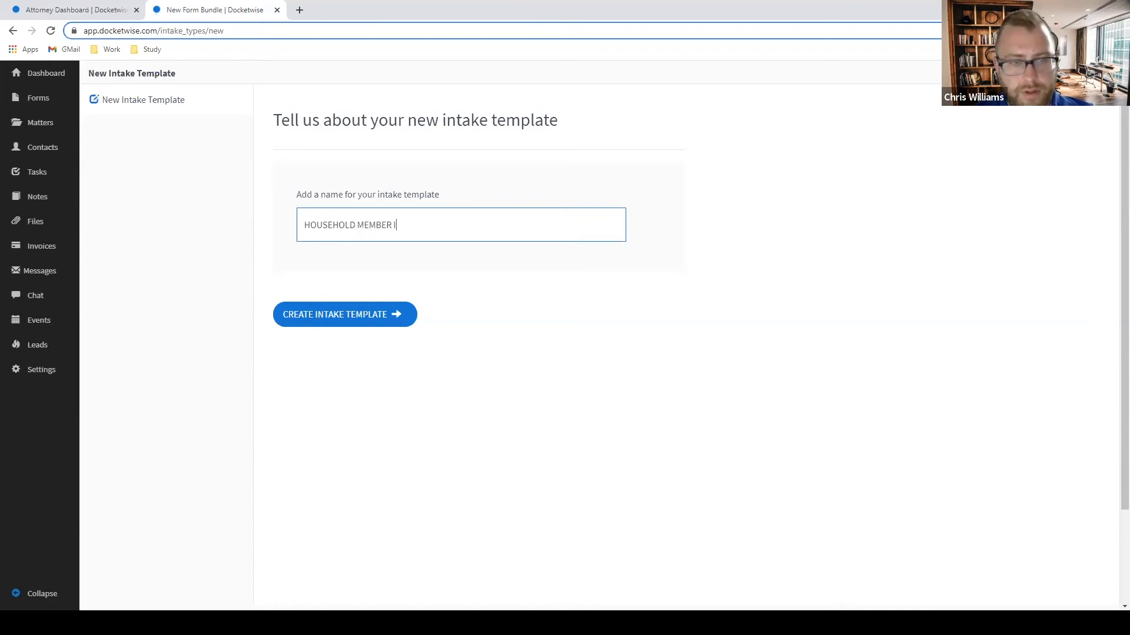
{"action": "type", "text": "ER QUESTIONNAIRE"}
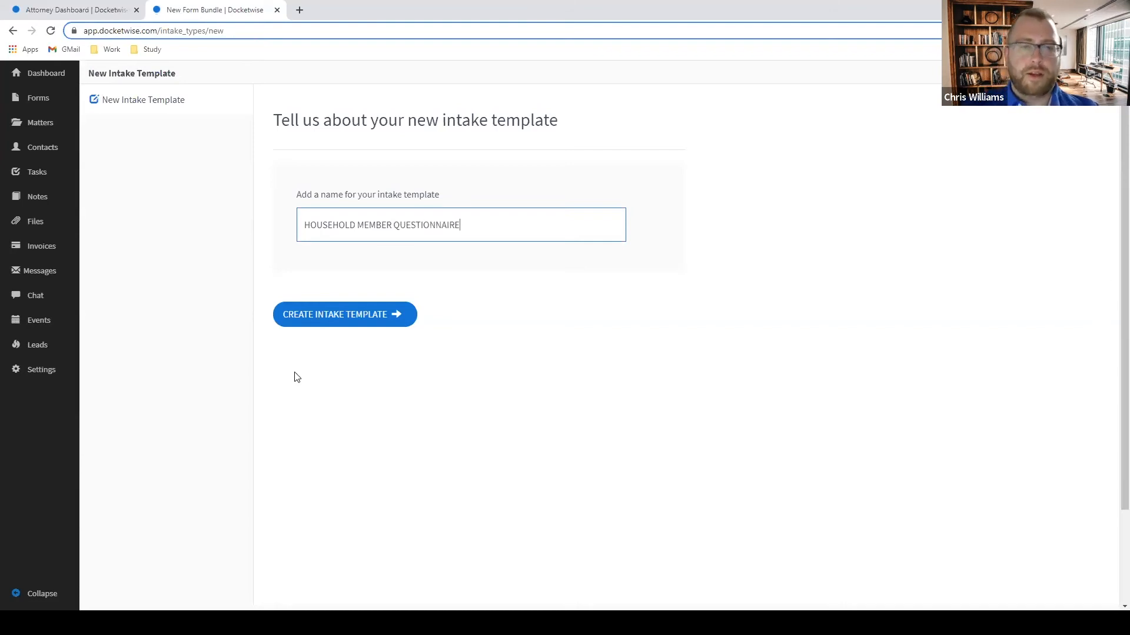
{"action": "left_click", "coordinate": [345, 315]}
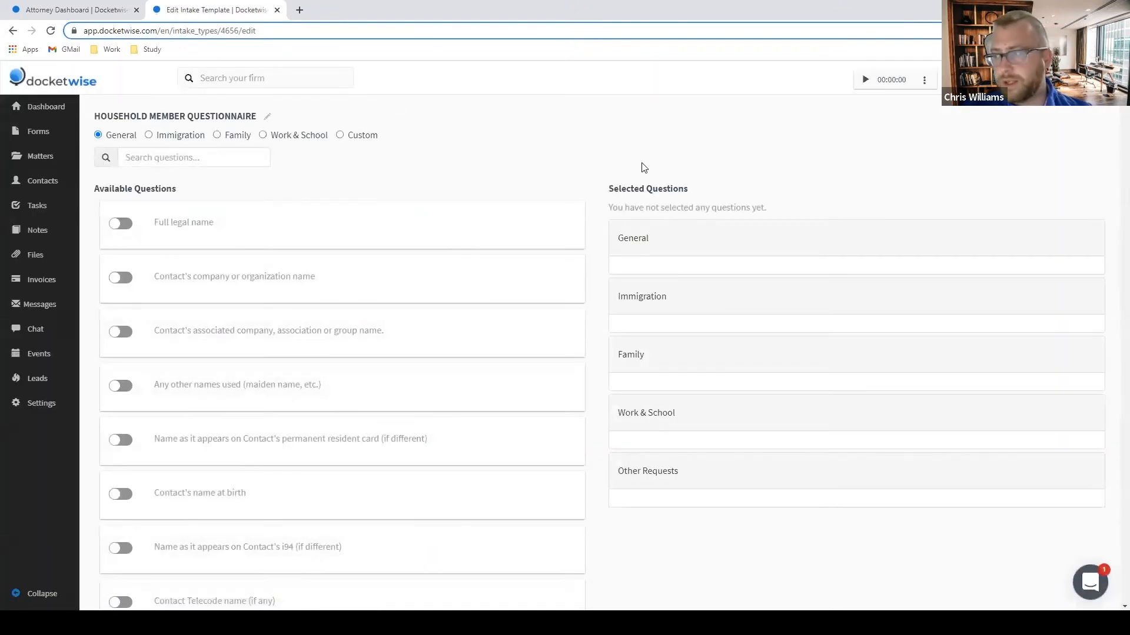
Add the Full legal name, Contact's Physical Address and safe mailing address questions.
{"action": "left_click", "coordinate": [116, 226]}
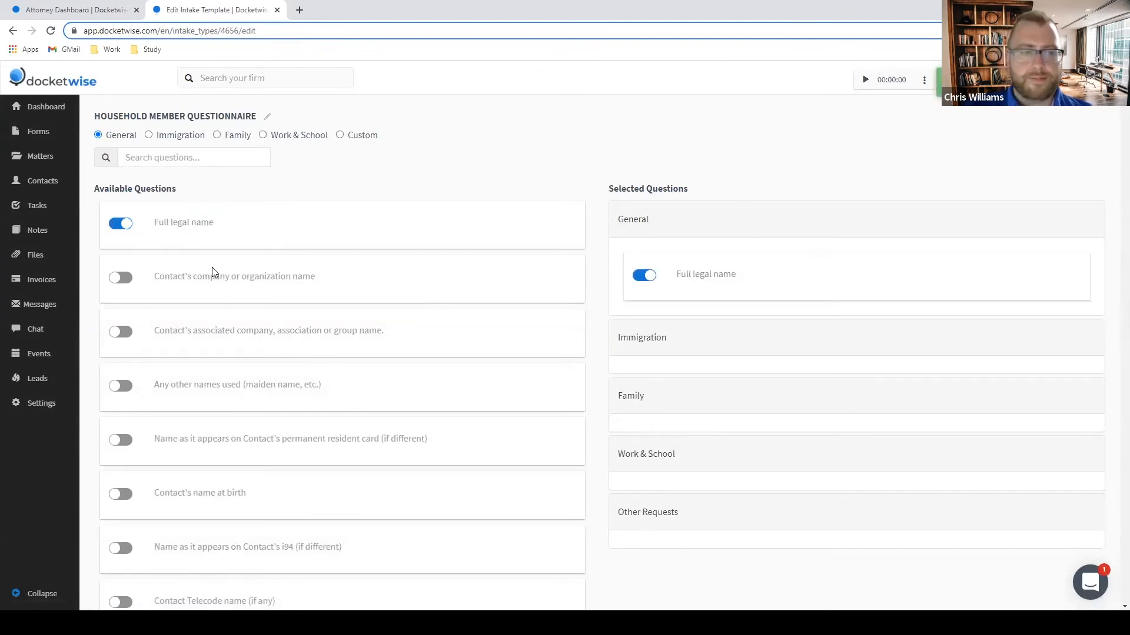
{"action": "key", "text": "ctrl+f"}
{"action": "type", "text": "AD"}
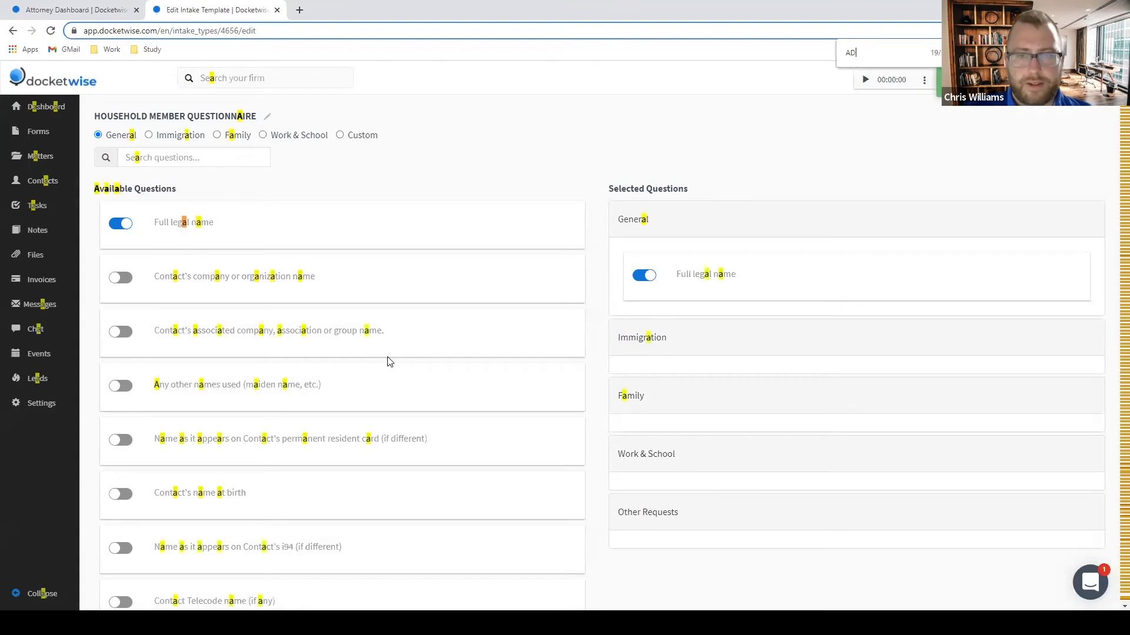
{"action": "type", "text": "DRESS"}
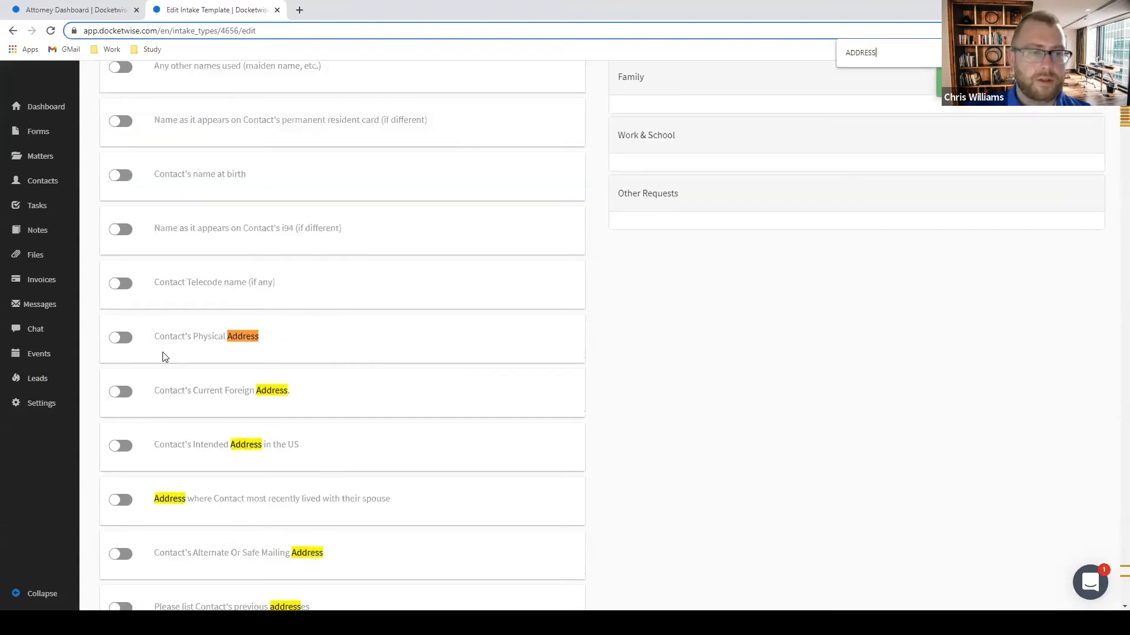
{"action": "left_click", "coordinate": [119, 338]}
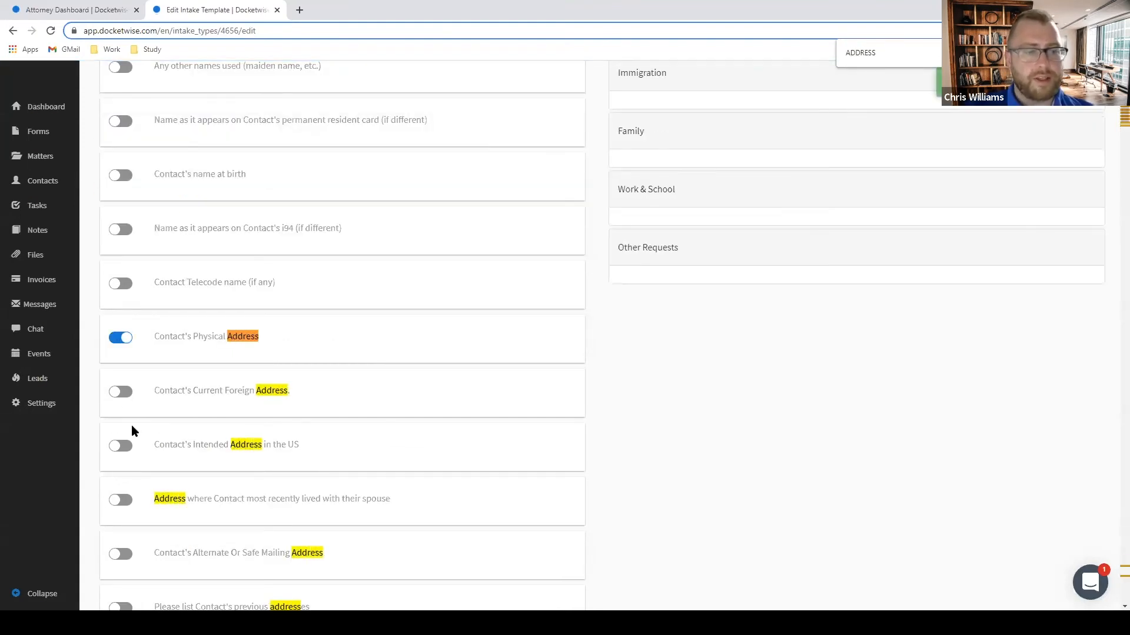
{"action": "scroll", "coordinate": [139, 471], "scroll_direction": "down", "scroll_amount": 2}
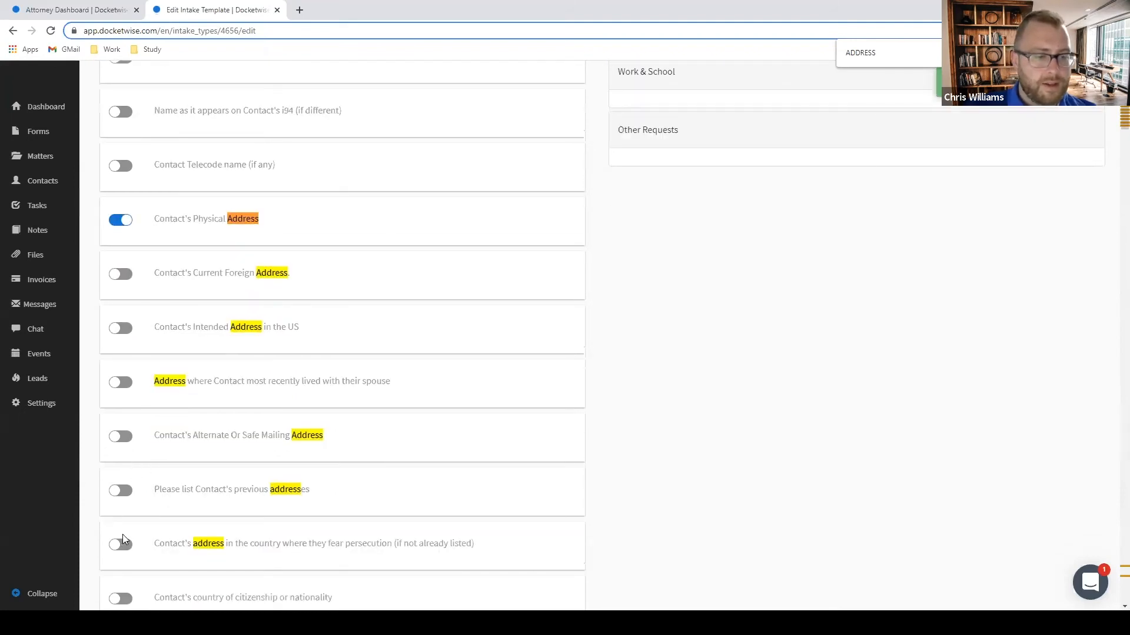
{"action": "key", "text": "ctrl+f"}
{"action": "type", "text": "MAILI"}
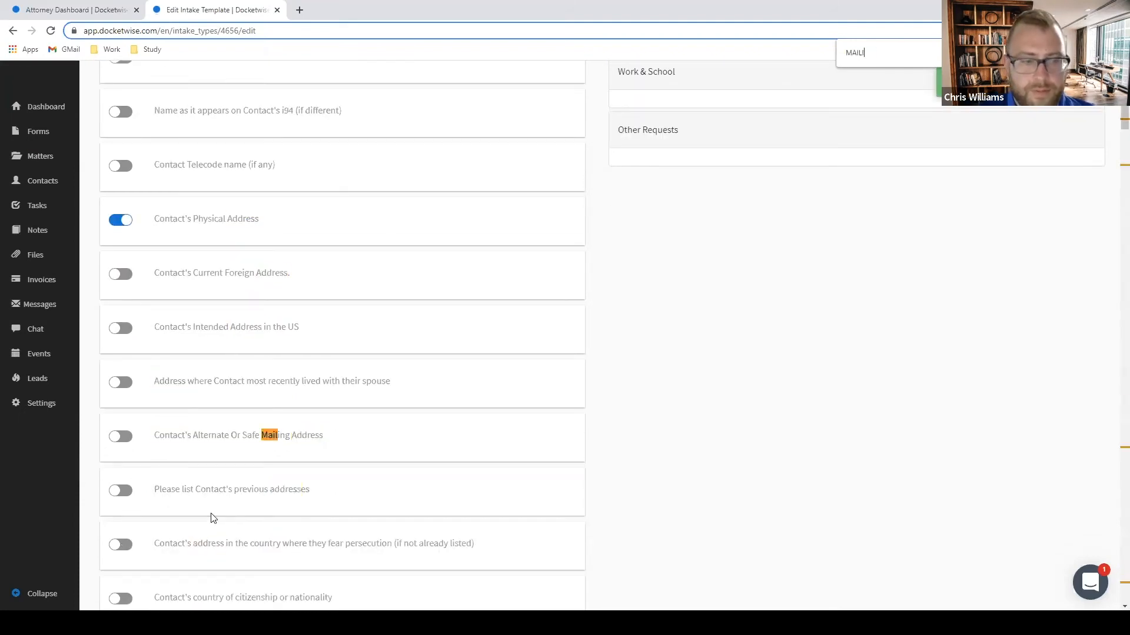
{"action": "type", "text": "NG ADD"}
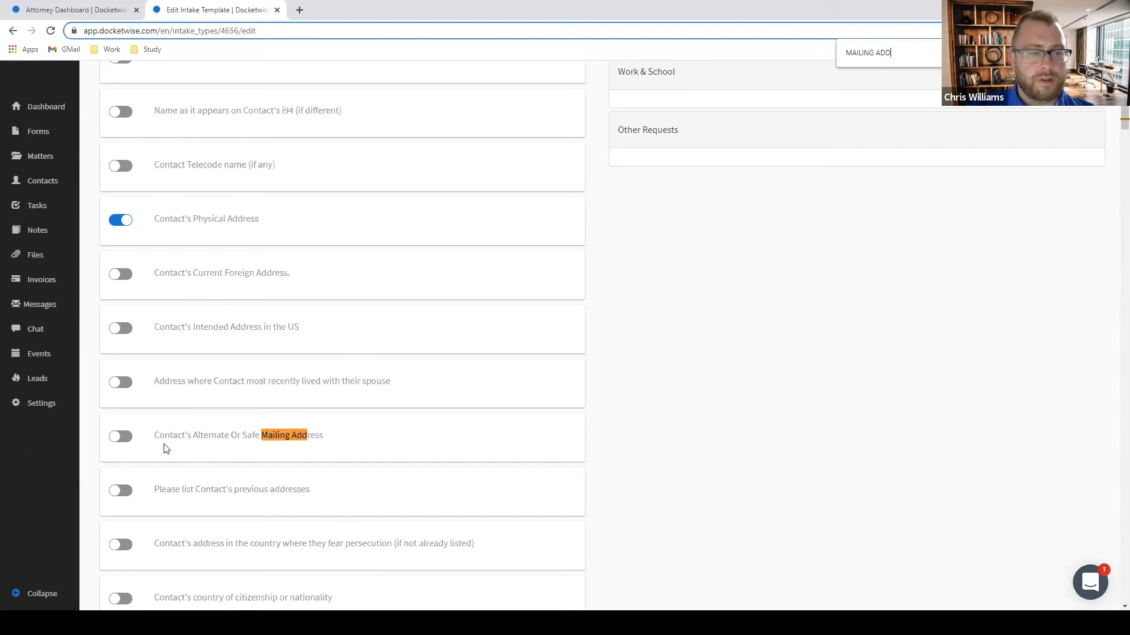
{"action": "left_click", "coordinate": [121, 437]}
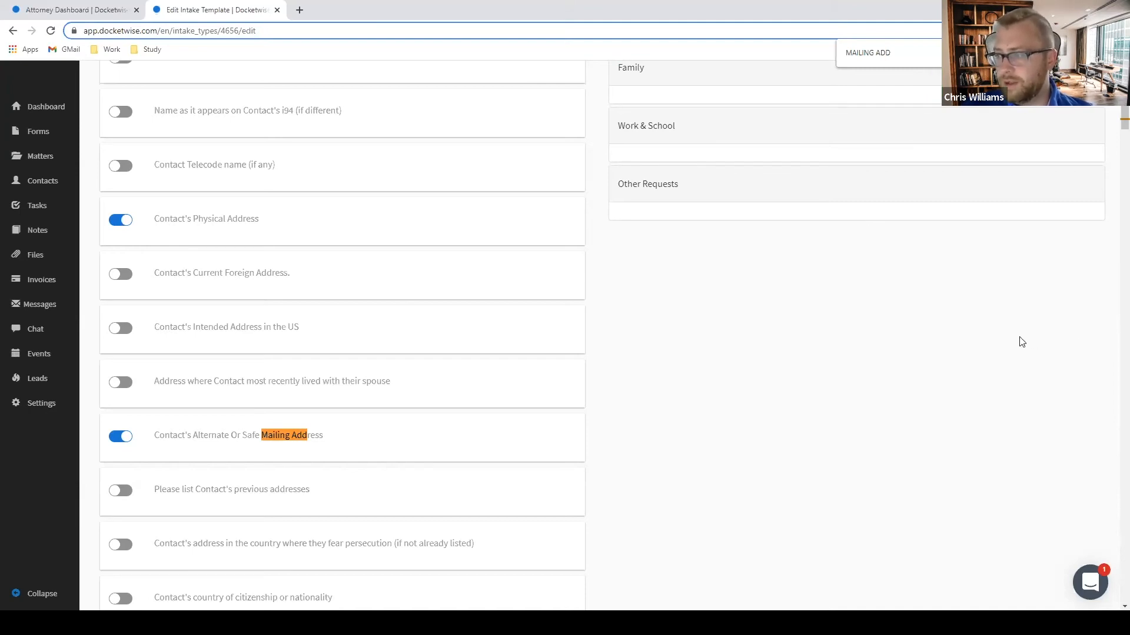
Add the city, state or province, country and date of birth questions.
{"action": "key", "text": "ctrl+f"}
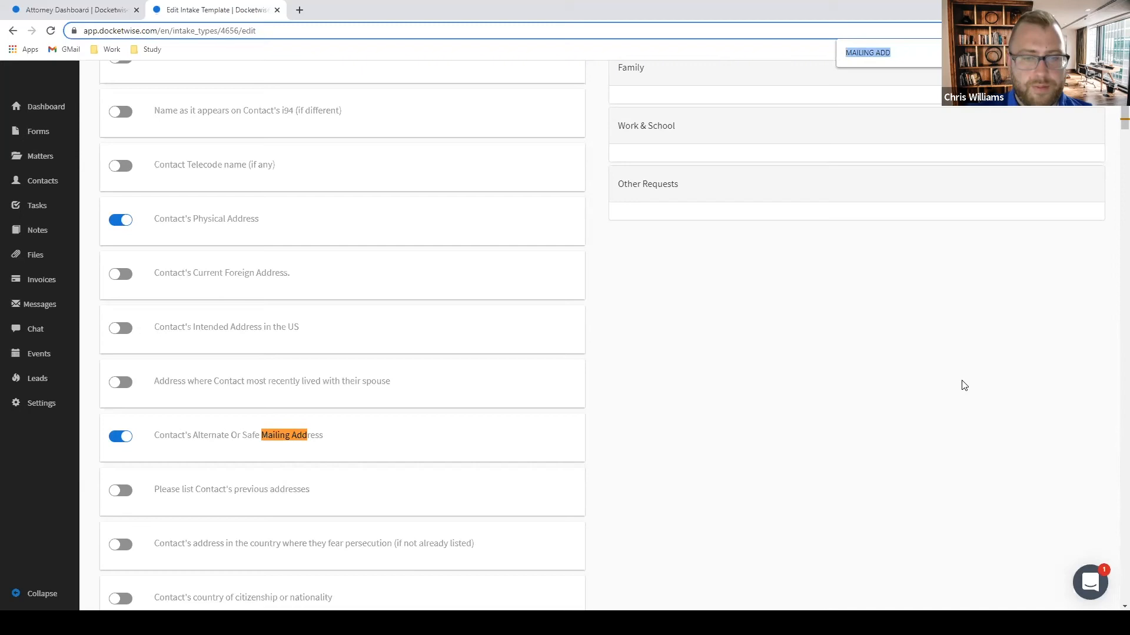
{"action": "type", "text": "BIRTH"}
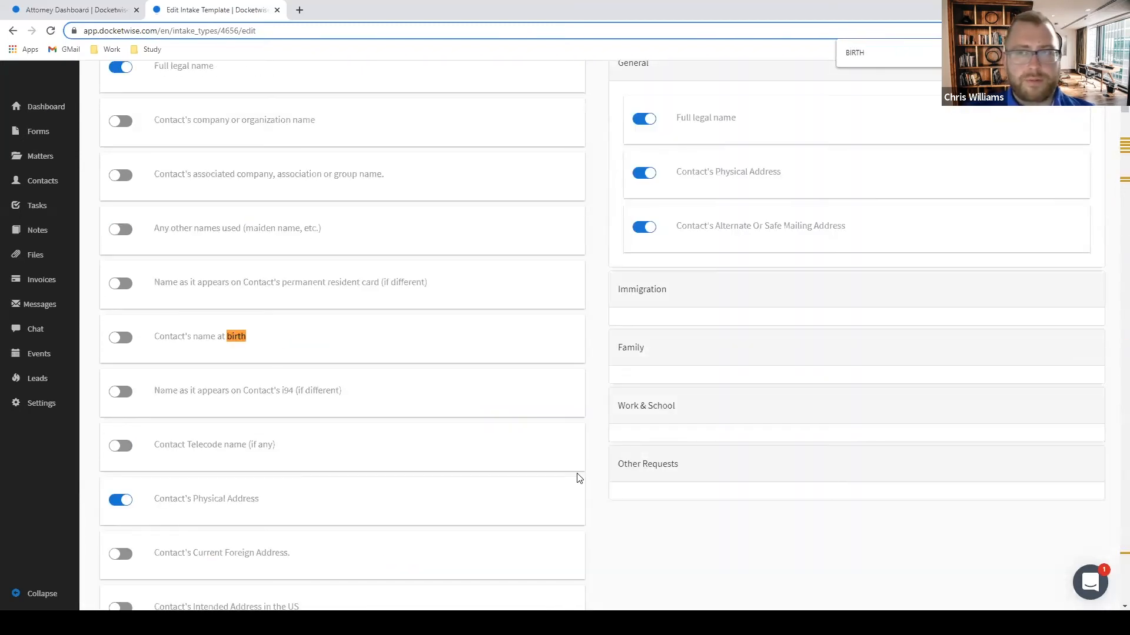
{"action": "key", "text": "Return"}
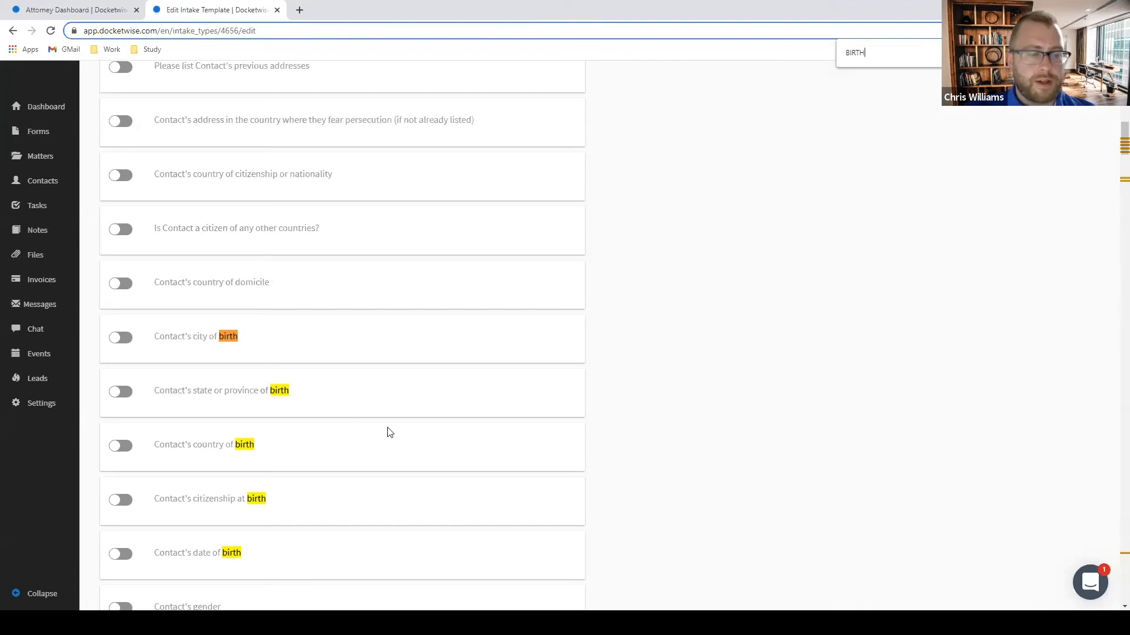
{"action": "scroll", "coordinate": [328, 396], "scroll_direction": "down", "scroll_amount": 1}
{"action": "left_click", "coordinate": [121, 285]}
{"action": "left_click", "coordinate": [122, 334]}
{"action": "left_click", "coordinate": [123, 389]}
{"action": "scroll", "coordinate": [124, 388], "scroll_direction": "down", "scroll_amount": 2}
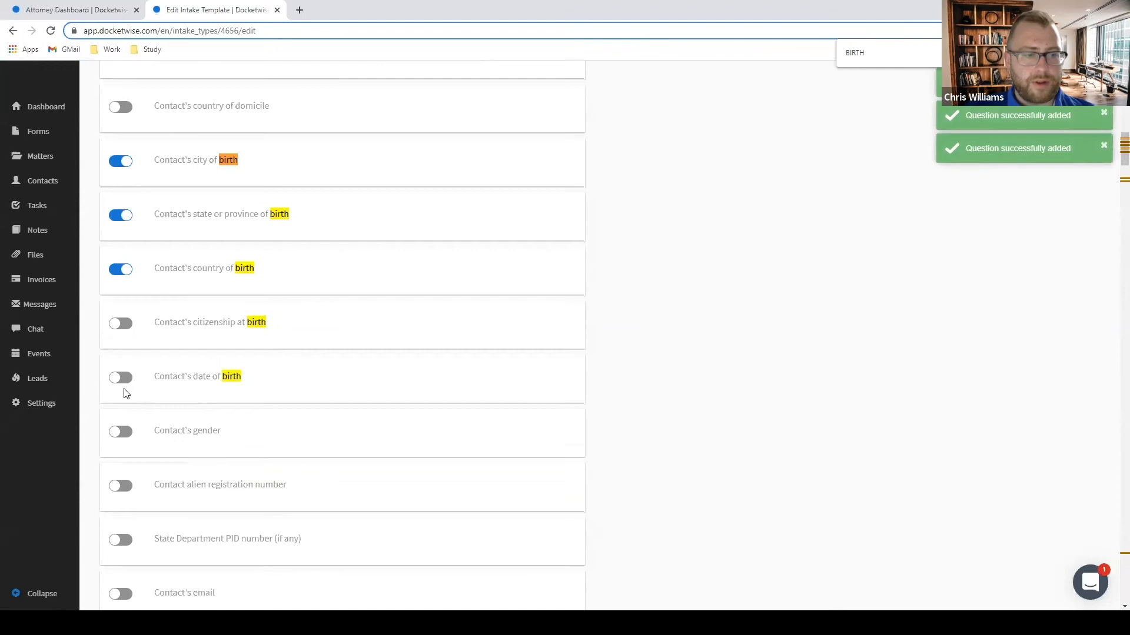
{"action": "left_click", "coordinate": [121, 378]}
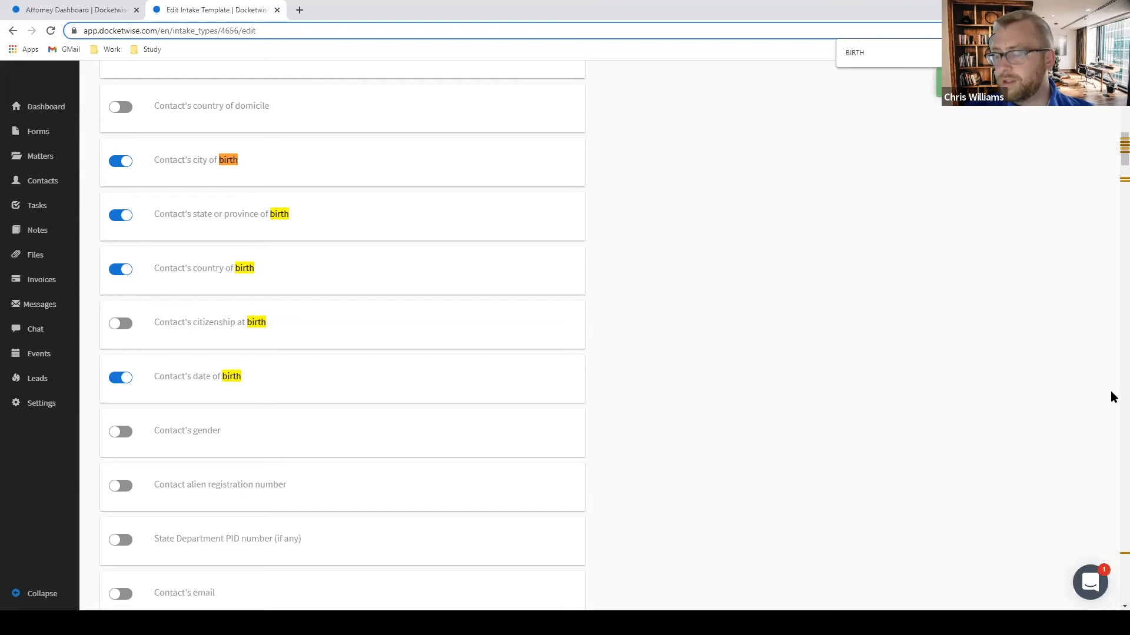
Add the Social Security Number (if any) question and review the selected questions.
{"action": "key", "text": "ctrl+f"}
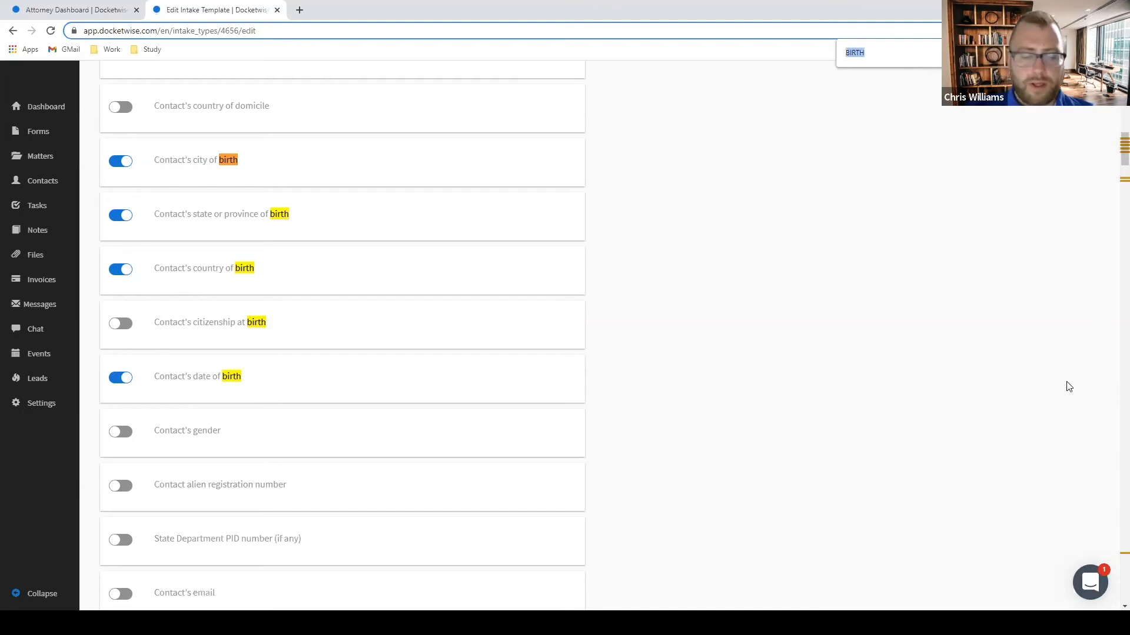
{"action": "type", "text": "SOCIAL"}
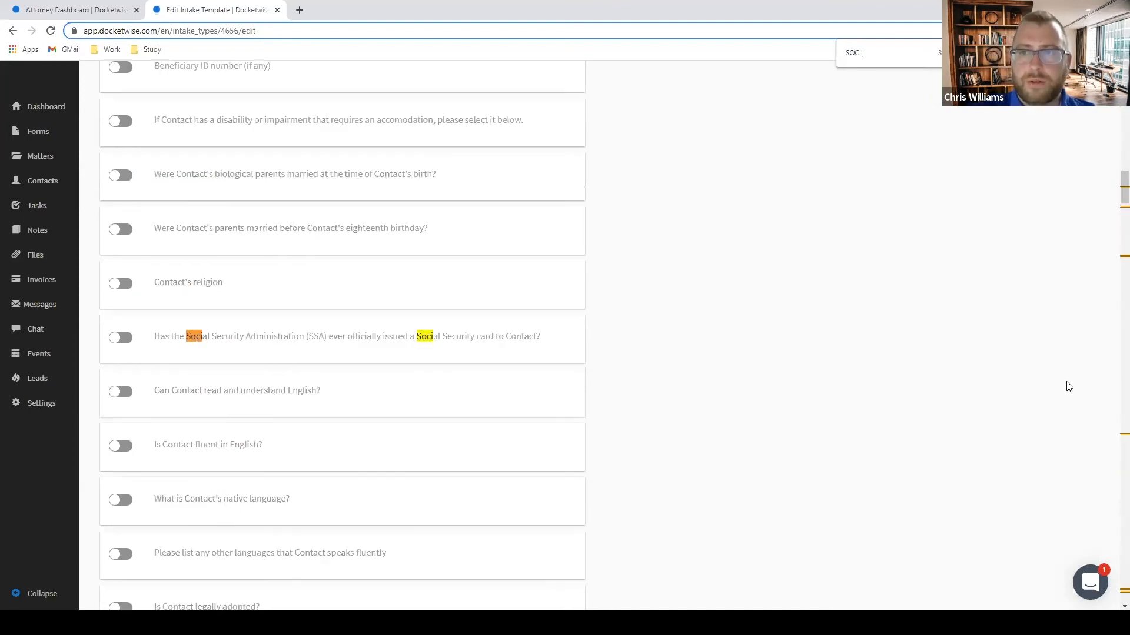
{"action": "key", "text": "Return"}
{"action": "key", "text": "Return"}
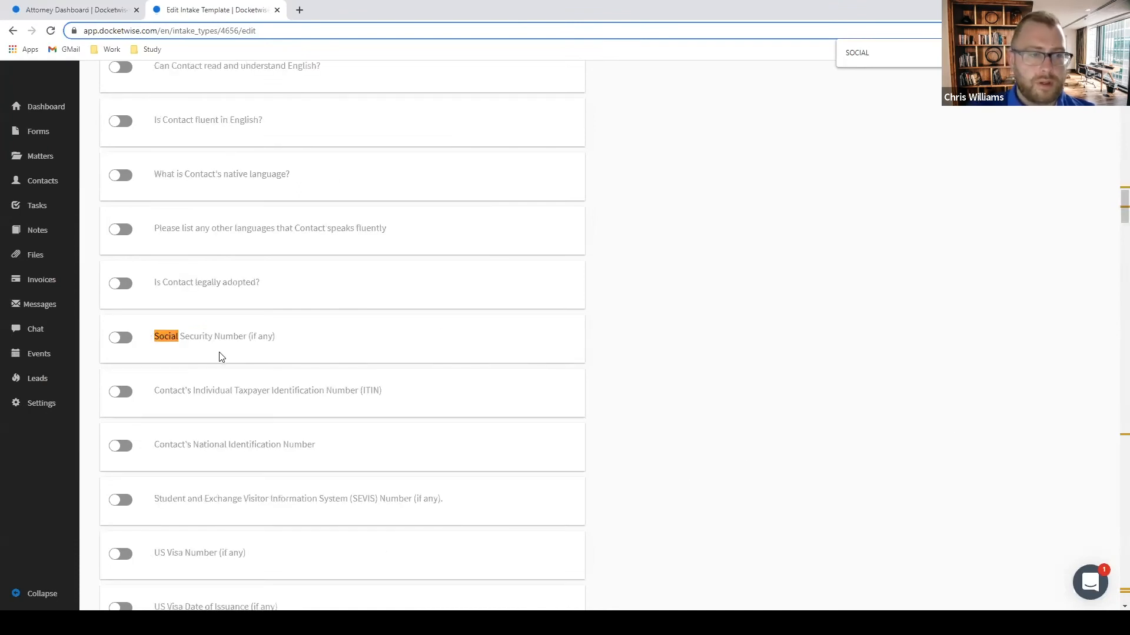
{"action": "left_click", "coordinate": [120, 338]}
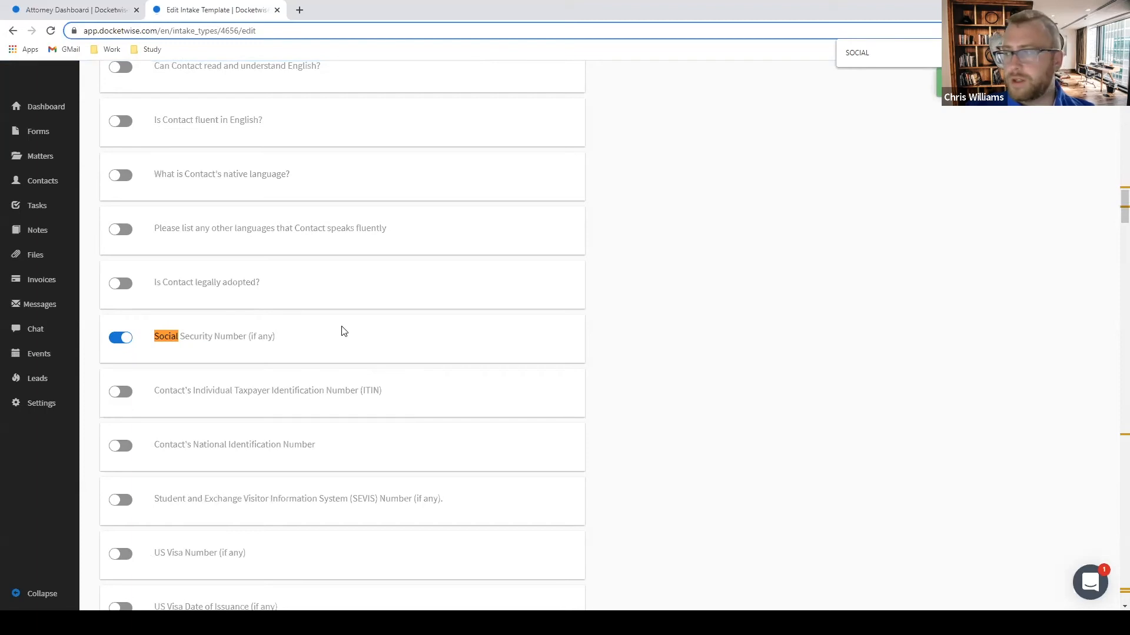
{"action": "scroll", "coordinate": [187, 313], "scroll_direction": "up", "scroll_amount": 9}
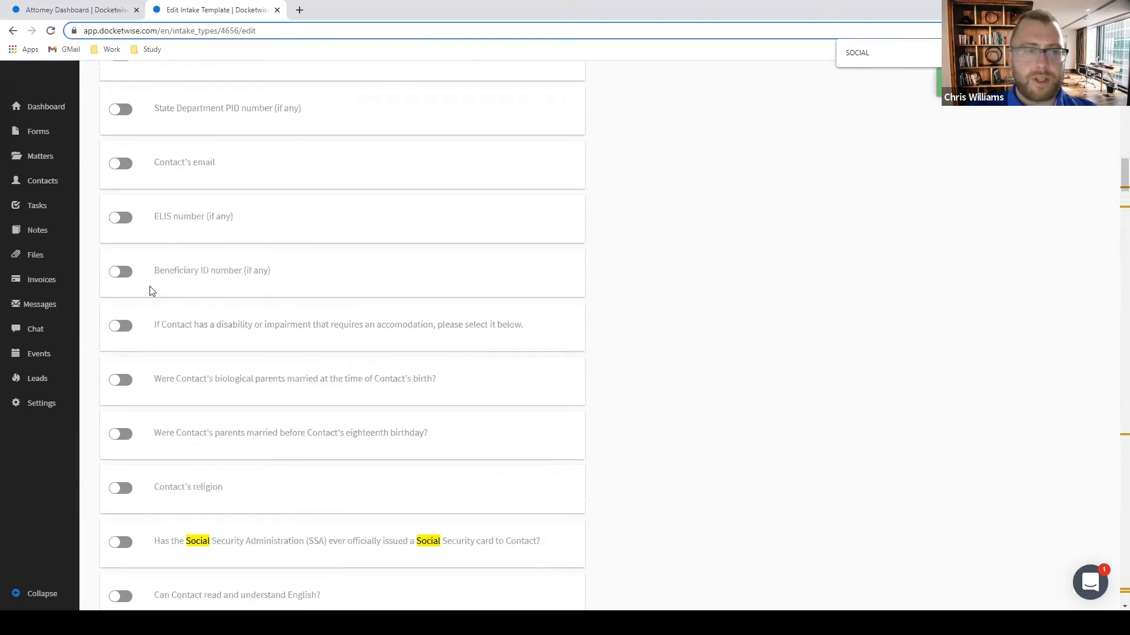
{"action": "scroll", "coordinate": [150, 291], "scroll_direction": "down", "scroll_amount": 9}
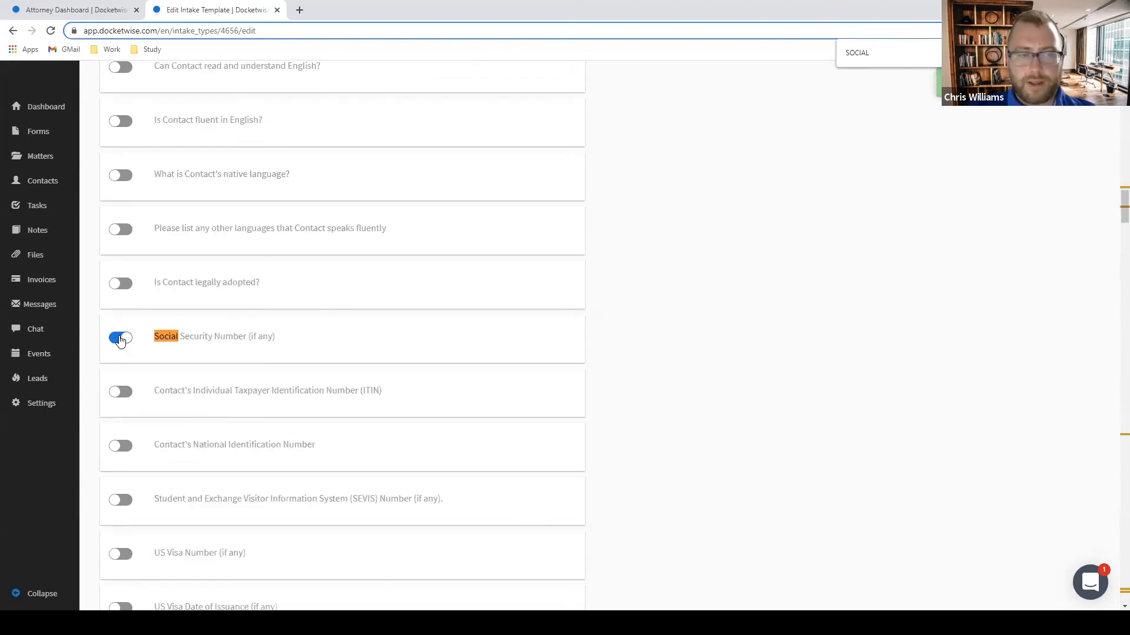
{"action": "scroll", "coordinate": [896, 199], "scroll_direction": "up", "scroll_amount": 9}
{"action": "scroll", "coordinate": [896, 199], "scroll_direction": "up", "scroll_amount": 20}
{"action": "scroll", "coordinate": [510, 333], "scroll_direction": "down", "scroll_amount": 3}
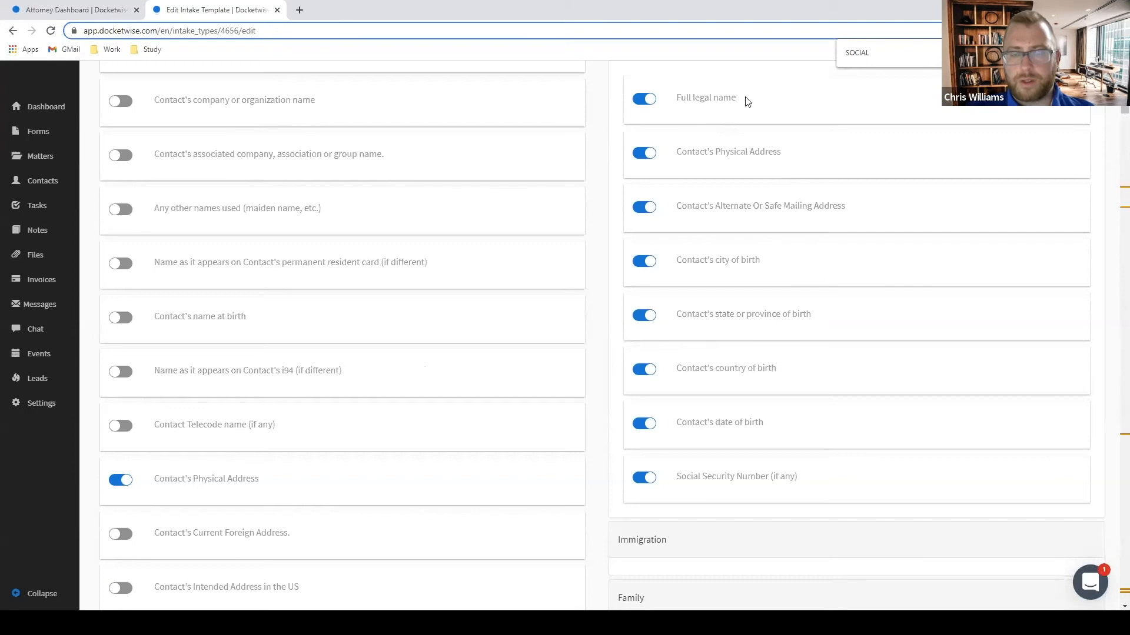
{"action": "scroll", "coordinate": [1074, 262], "scroll_direction": "down", "scroll_amount": 4}
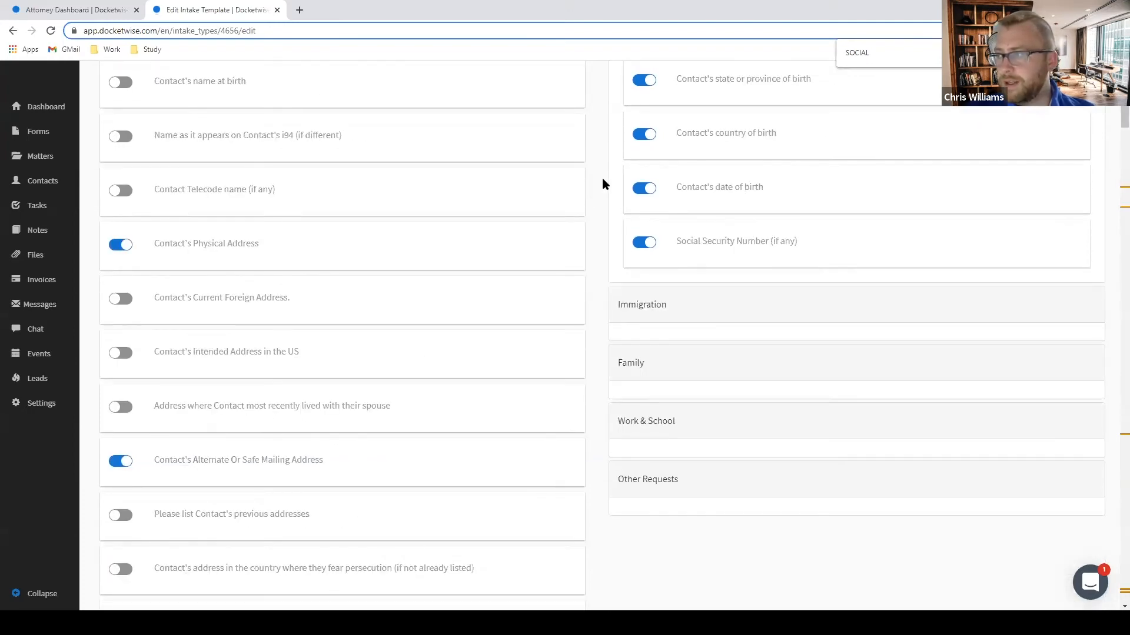
{"action": "scroll", "coordinate": [533, 230], "scroll_direction": "up", "scroll_amount": 7}
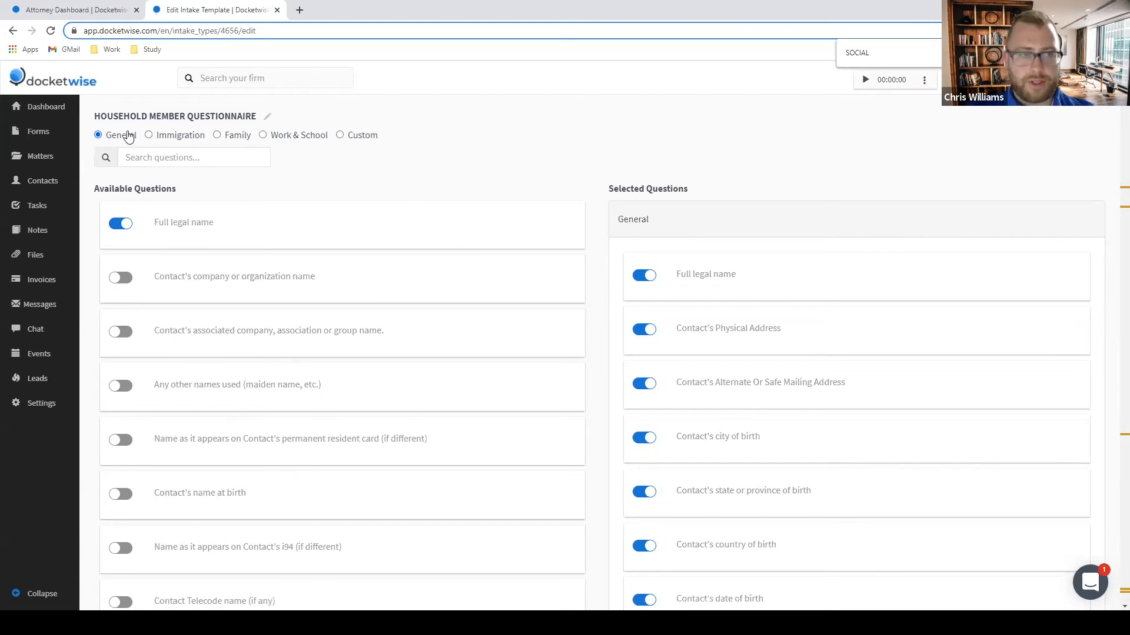
Add employment status and current employer questions, including occupation, Date From and employer address.
{"action": "left_click", "coordinate": [273, 136]}
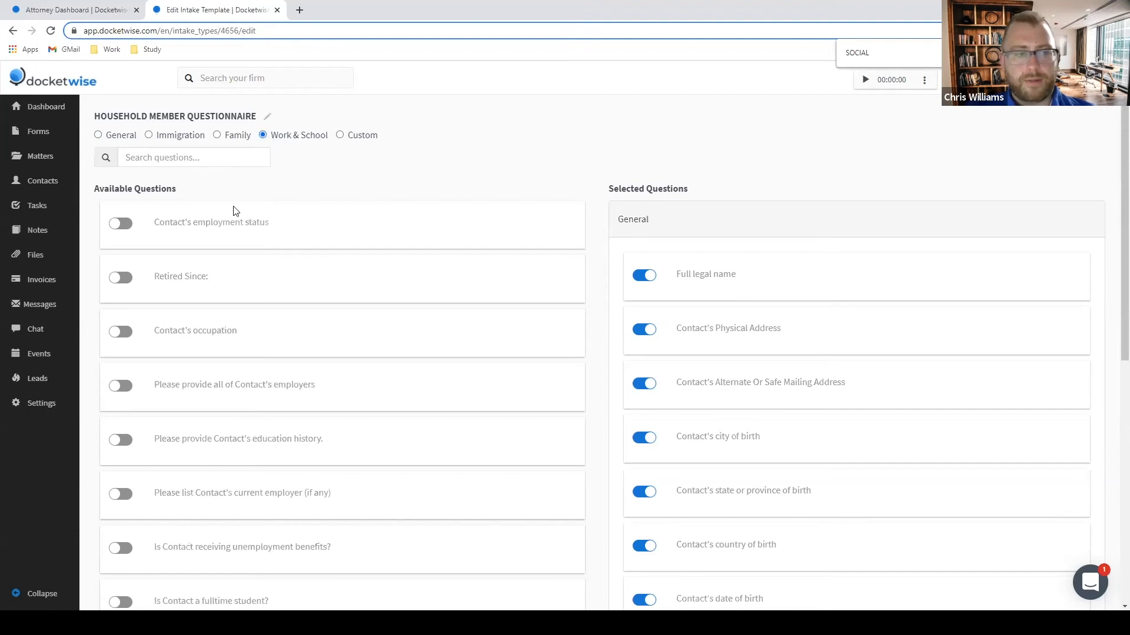
{"action": "scroll", "coordinate": [158, 245], "scroll_direction": "down", "scroll_amount": 1}
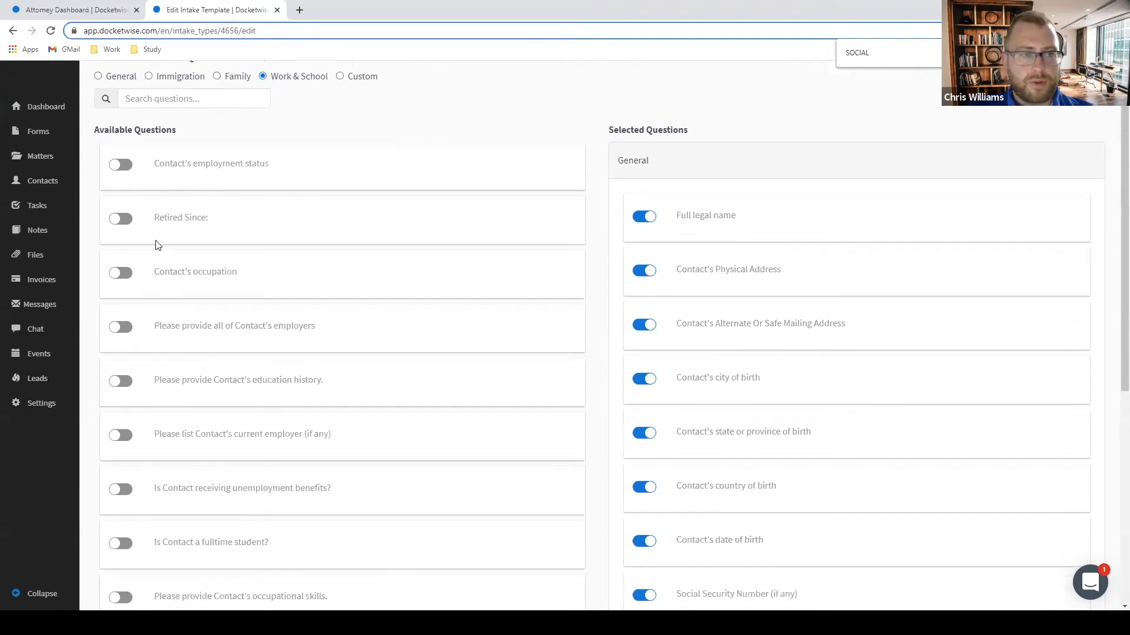
{"action": "left_click", "coordinate": [121, 165]}
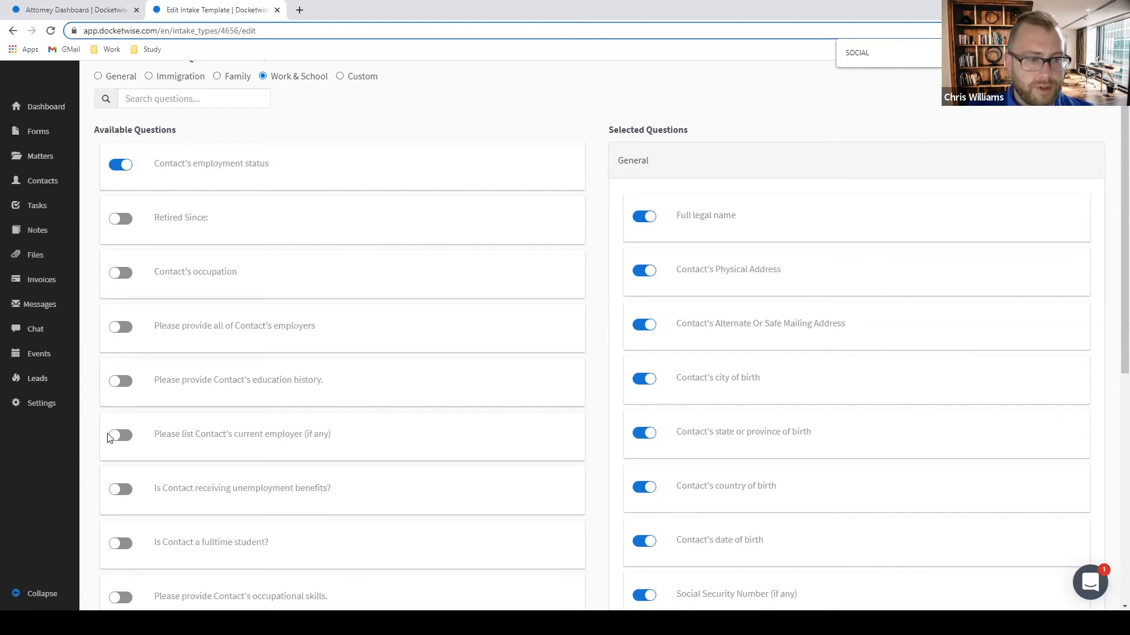
{"action": "left_click", "coordinate": [122, 436]}
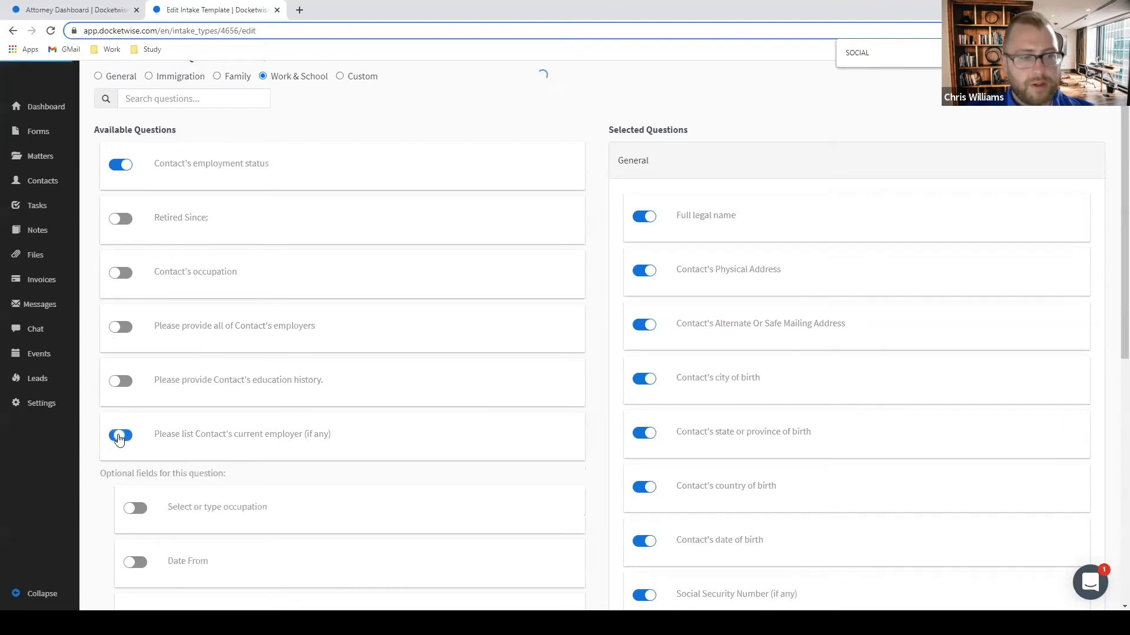
{"action": "scroll", "coordinate": [132, 438], "scroll_direction": "down", "scroll_amount": 3}
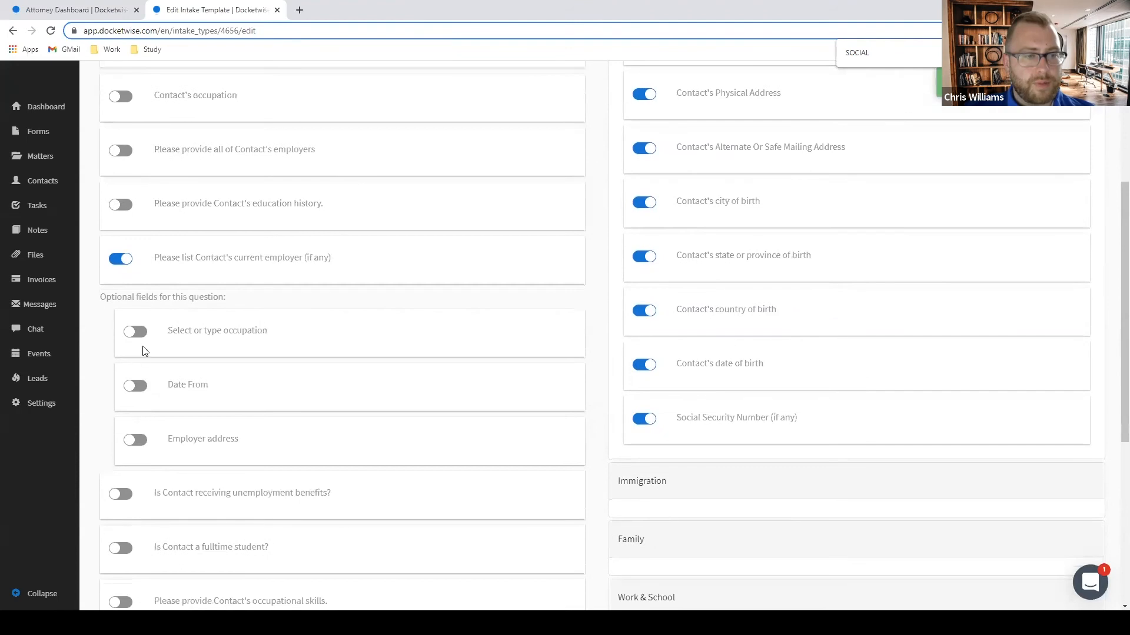
{"action": "left_click", "coordinate": [141, 336]}
{"action": "left_click", "coordinate": [138, 389]}
{"action": "left_click", "coordinate": [137, 441]}
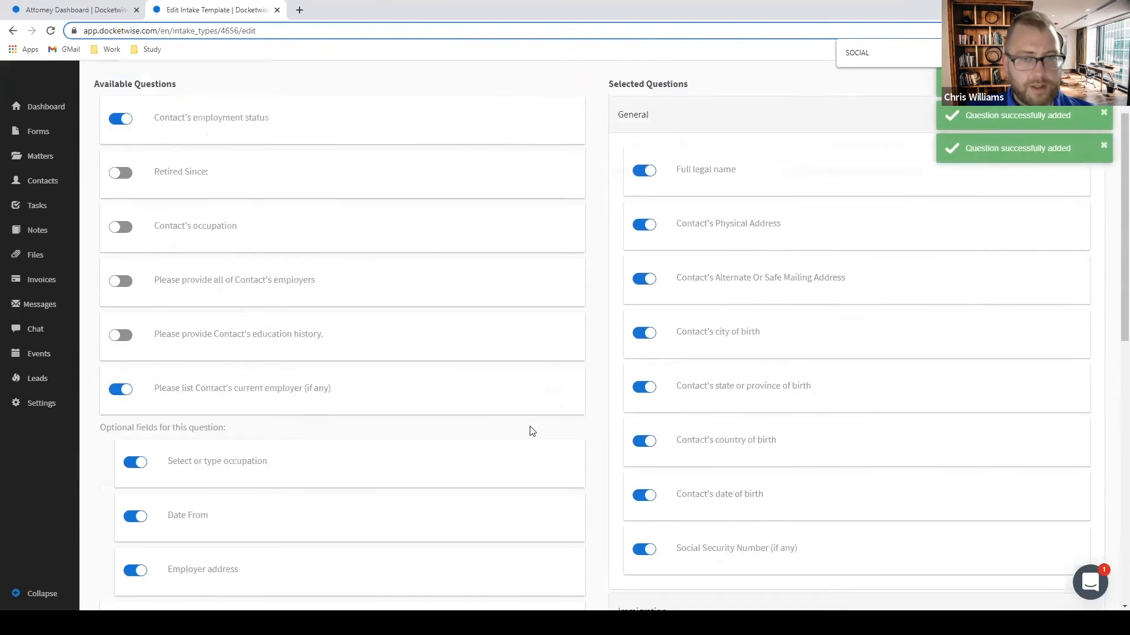
Search the page for income questions, then switch to the Custom question category.
{"action": "scroll", "coordinate": [530, 431], "scroll_direction": "down", "scroll_amount": 3}
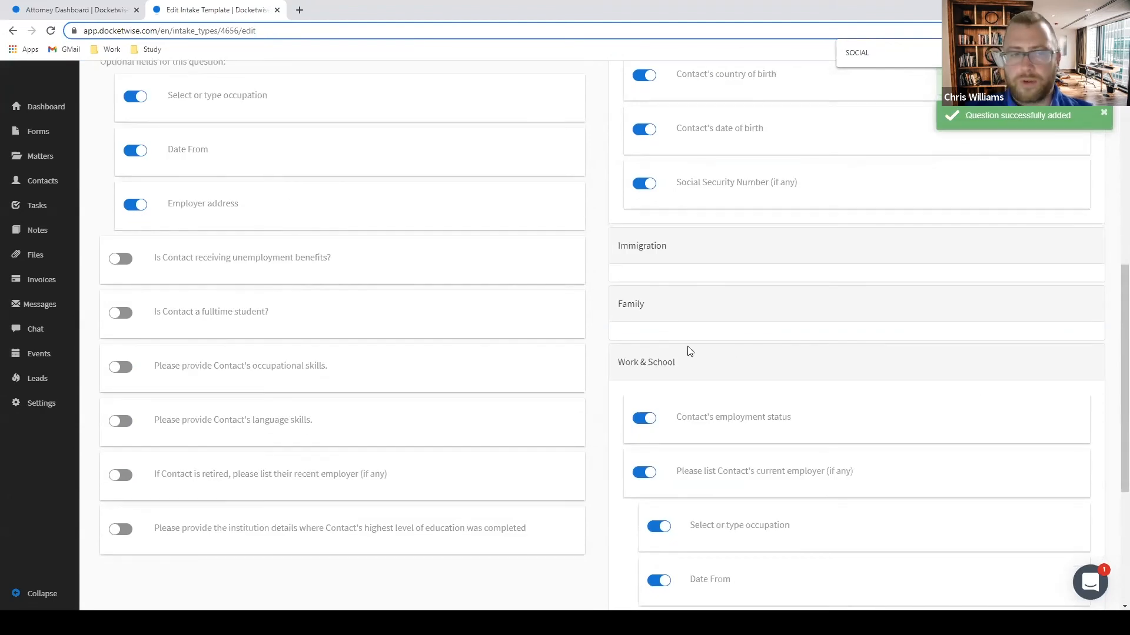
{"action": "scroll", "coordinate": [687, 350], "scroll_direction": "up", "scroll_amount": 8}
{"action": "key", "text": "ctrl+a"}
{"action": "type", "text": "INCO"}
{"action": "key", "text": "BackSpace"}
{"action": "key", "text": "BackSpace"}
{"action": "key", "text": "BackSpace"}
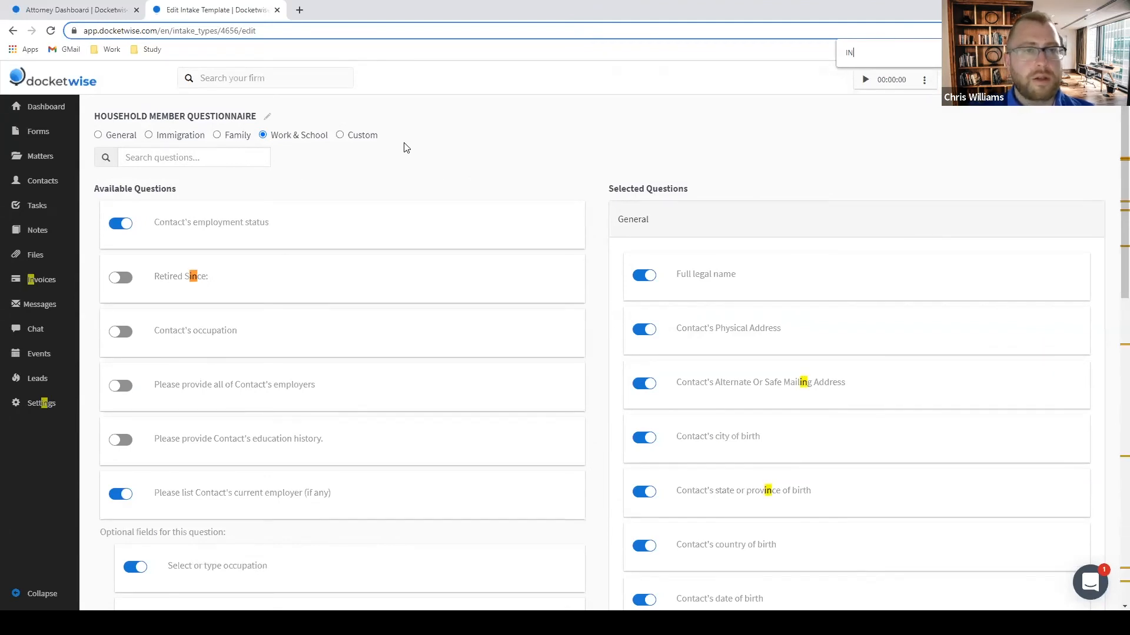
{"action": "left_click", "coordinate": [341, 136]}
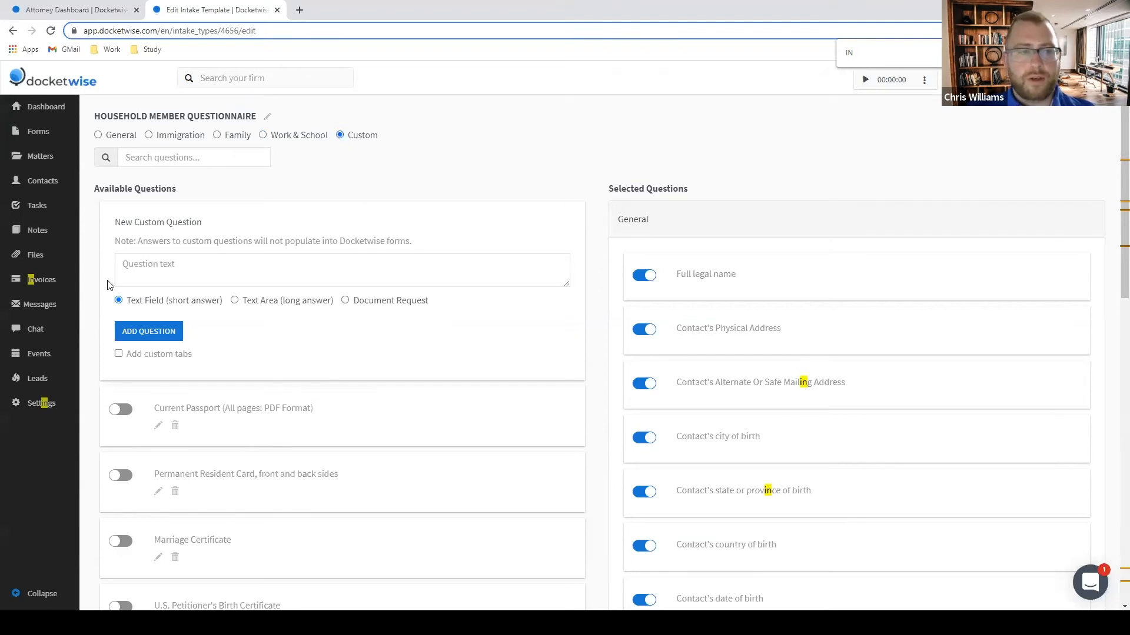
Add a custom question asking for the individual's annual income.
{"action": "left_click", "coordinate": [184, 264]}
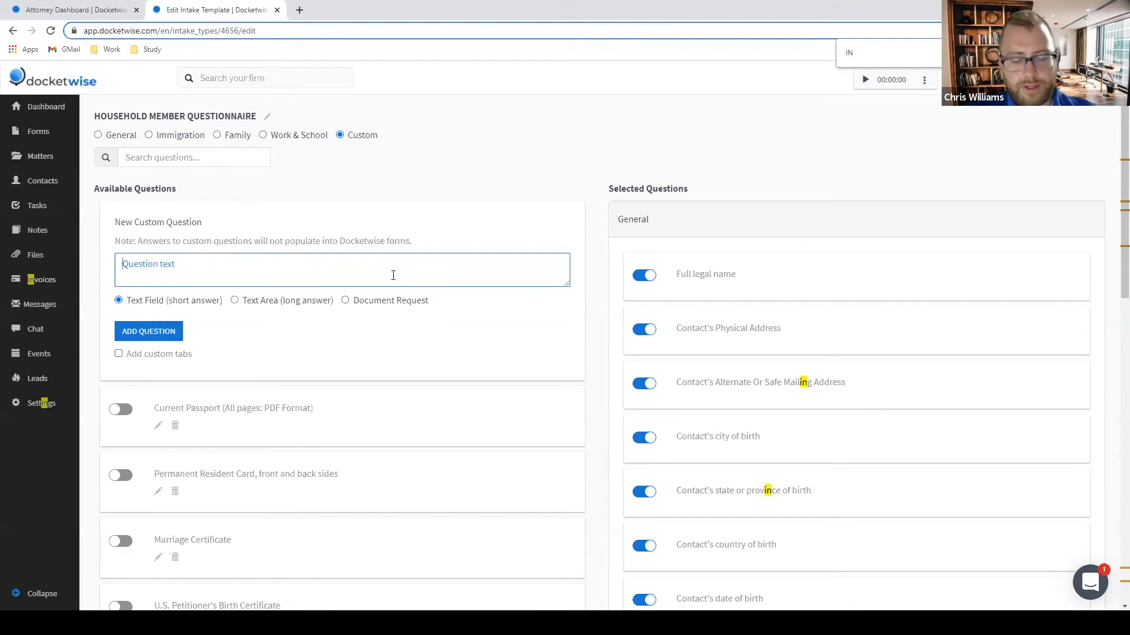
{"action": "type", "text": "What is your annual income?"}
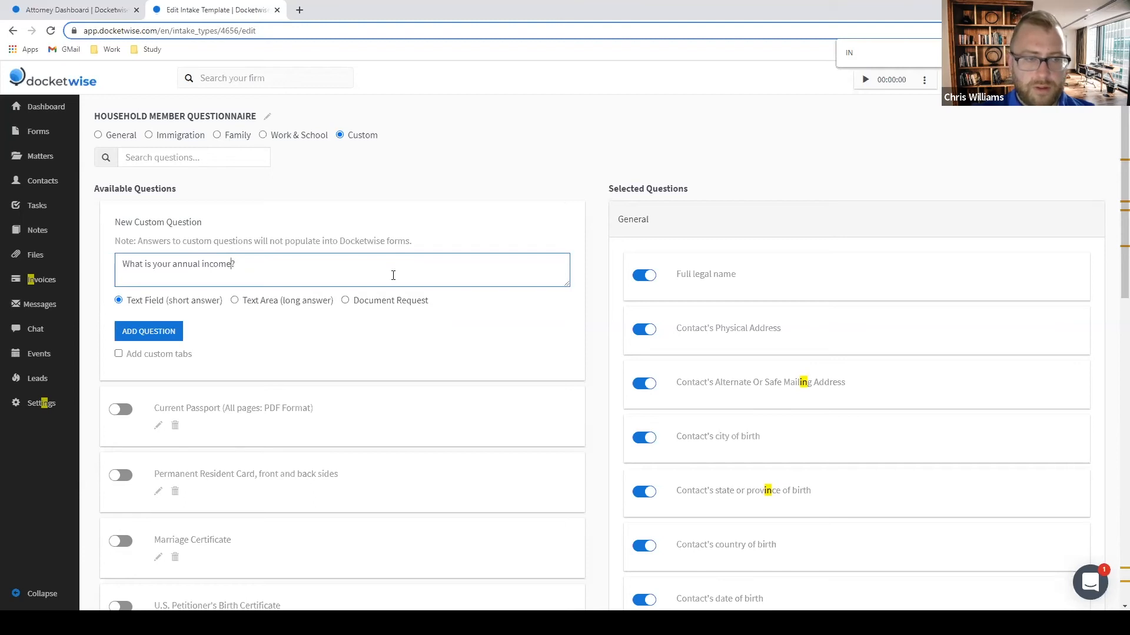
{"action": "type", "text": "in"}
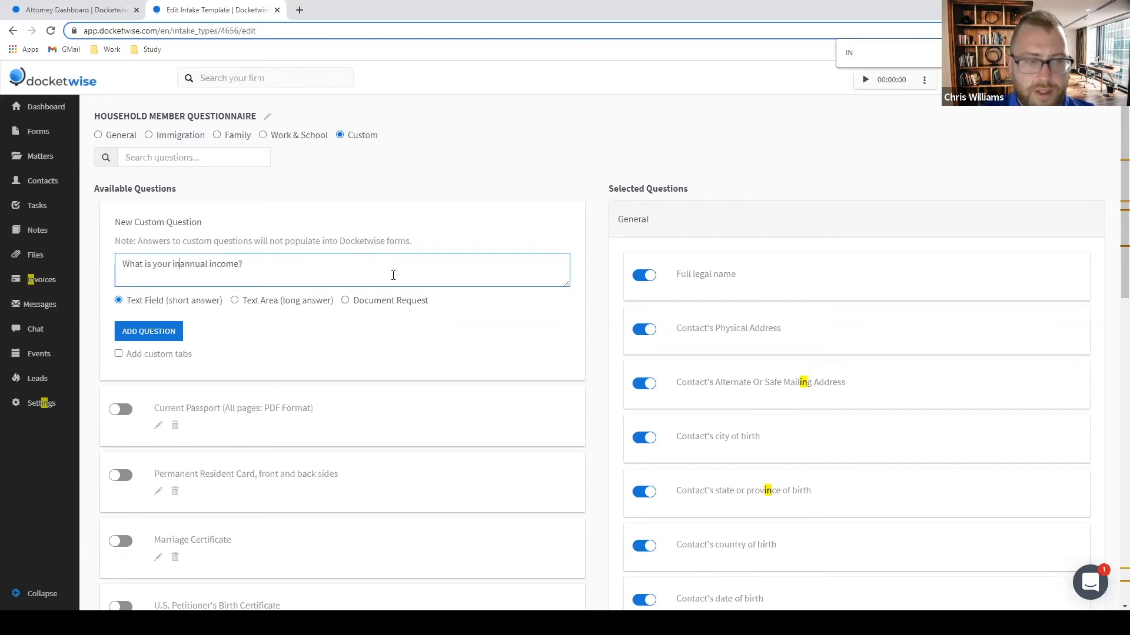
{"action": "type", "text": "dividual"}
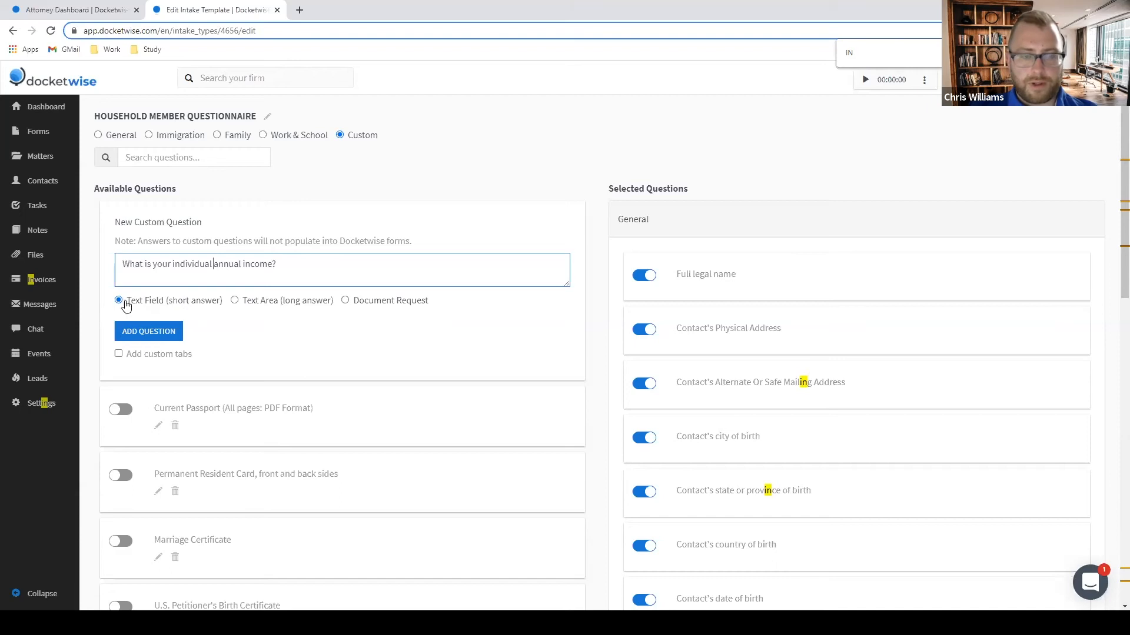
{"action": "left_click", "coordinate": [165, 336]}
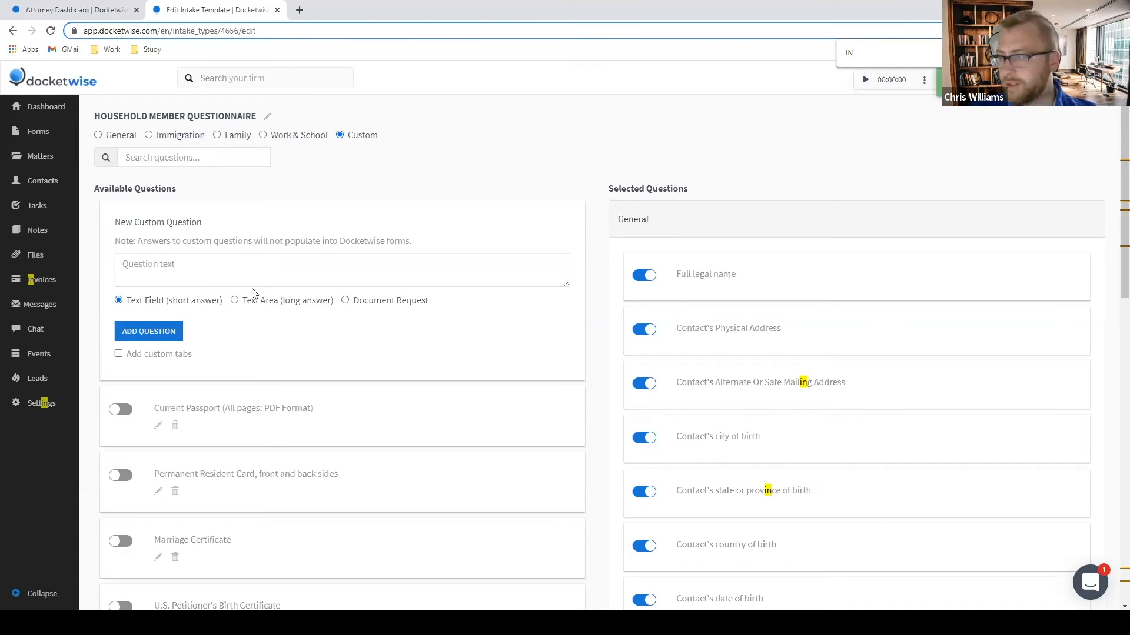
Add a document request: 'Please upload PDF copies of your 2018, 2019, and 2020 tax return transcripts'.
{"action": "left_click", "coordinate": [346, 301]}
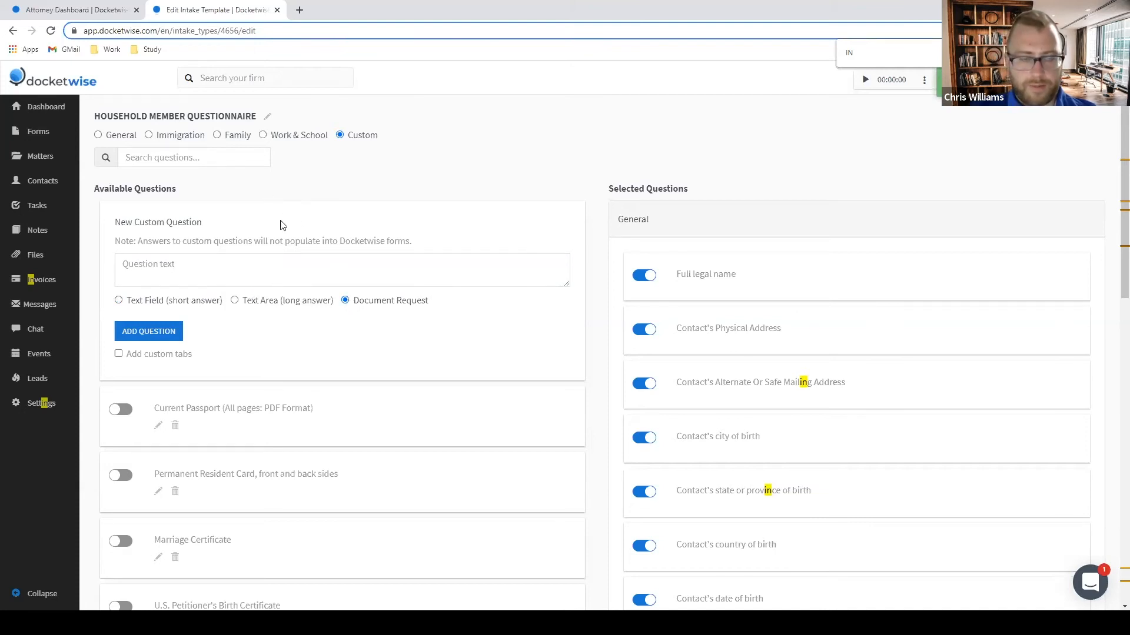
{"action": "left_click", "coordinate": [216, 275]}
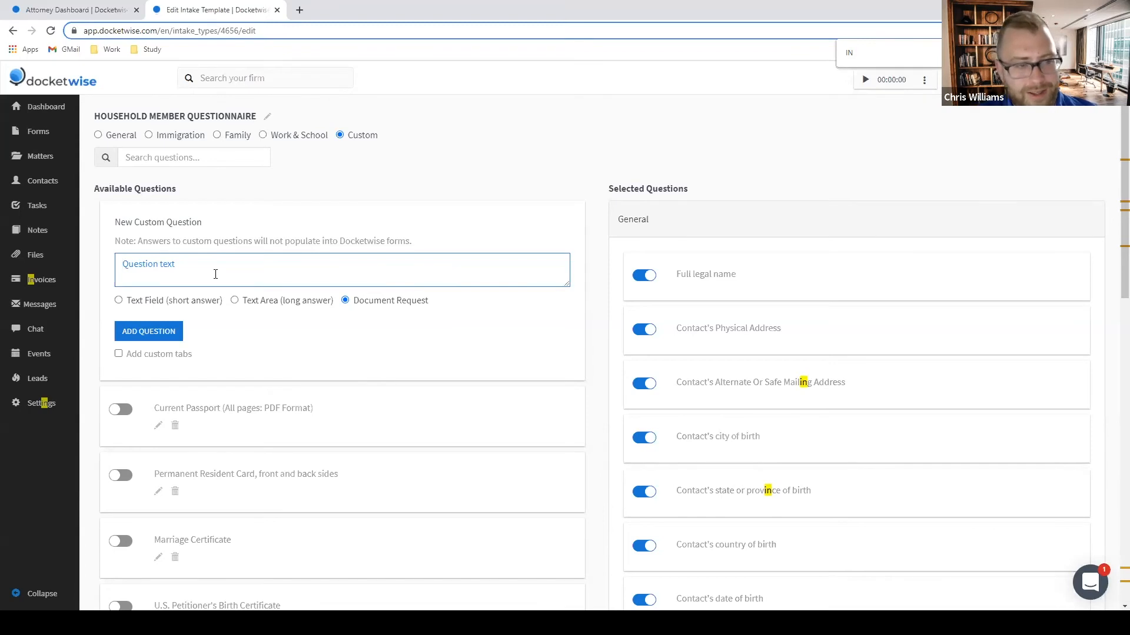
{"action": "type", "text": "Please upload copies of"}
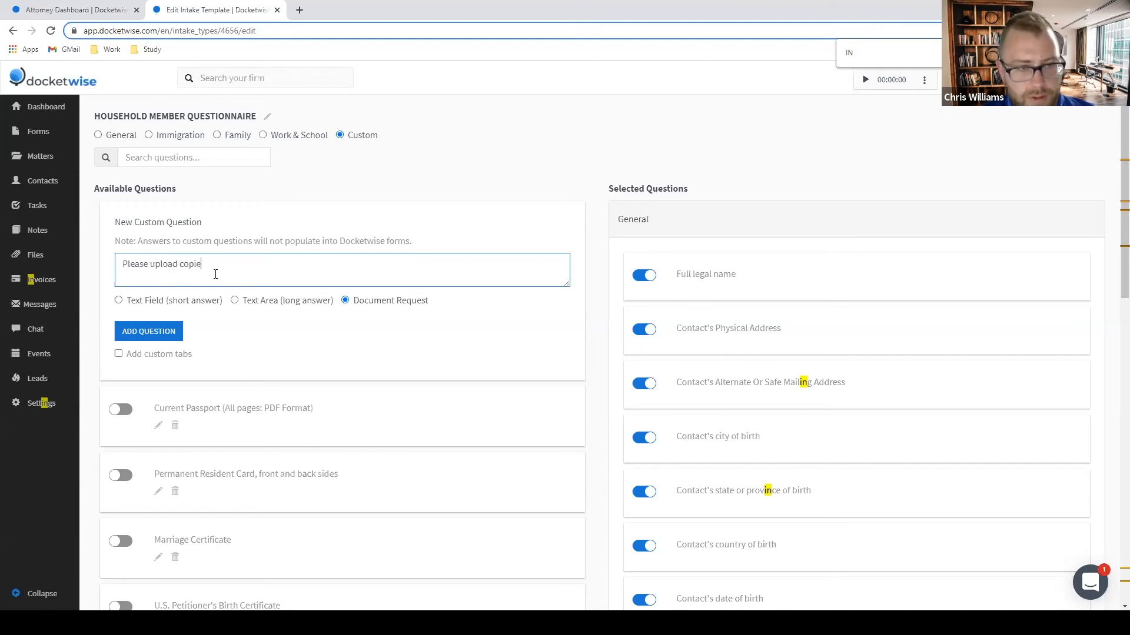
{"action": "key", "text": "BackSpace"}
{"action": "key", "text": "BackSpace"}
{"action": "key", "text": "BackSpace"}
{"action": "key", "text": "BackSpace"}
{"action": "key", "text": "BackSpace"}
{"action": "key", "text": "BackSpace"}
{"action": "key", "text": "BackSpace"}
{"action": "key", "text": "BackSpace"}
{"action": "key", "text": "BackSpace"}
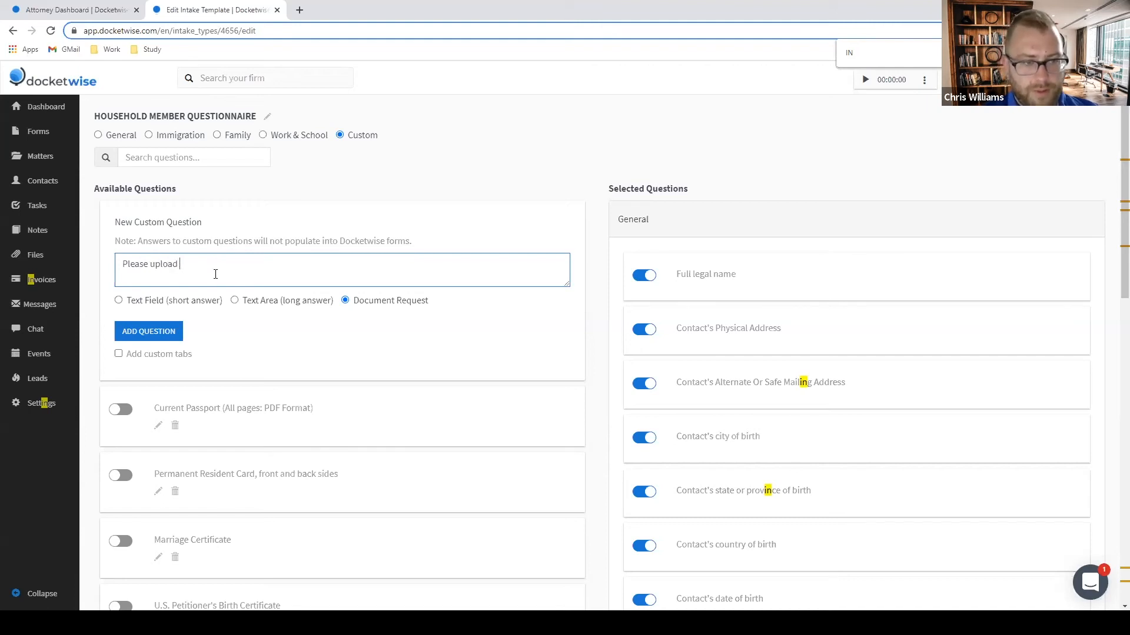
{"action": "type", "text": "PDF copi"}
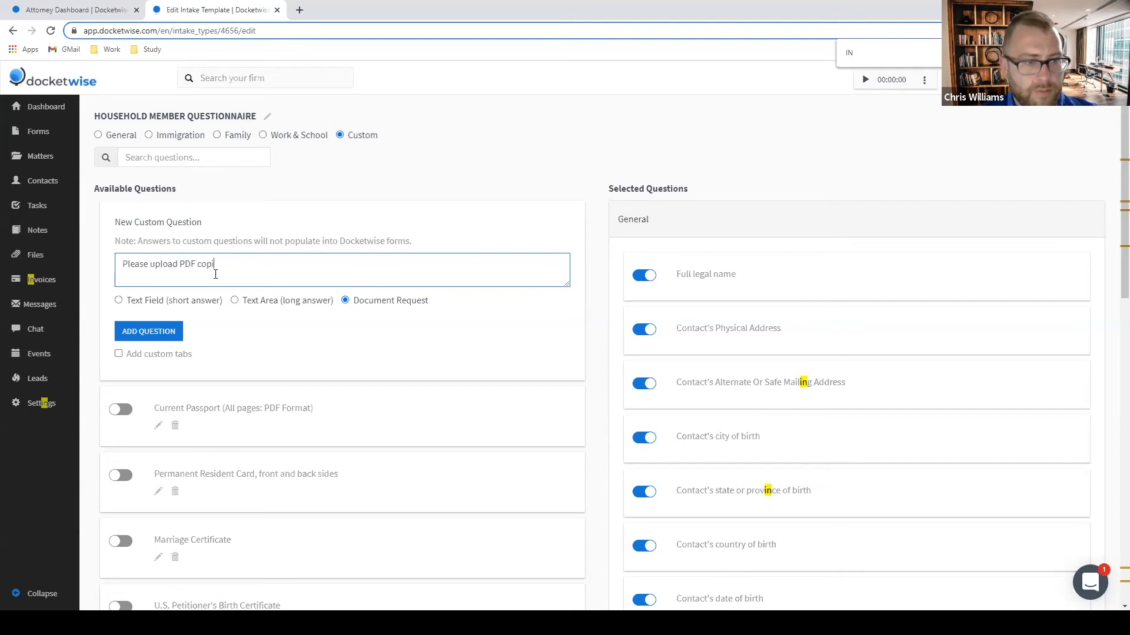
{"action": "type", "text": "es of you"}
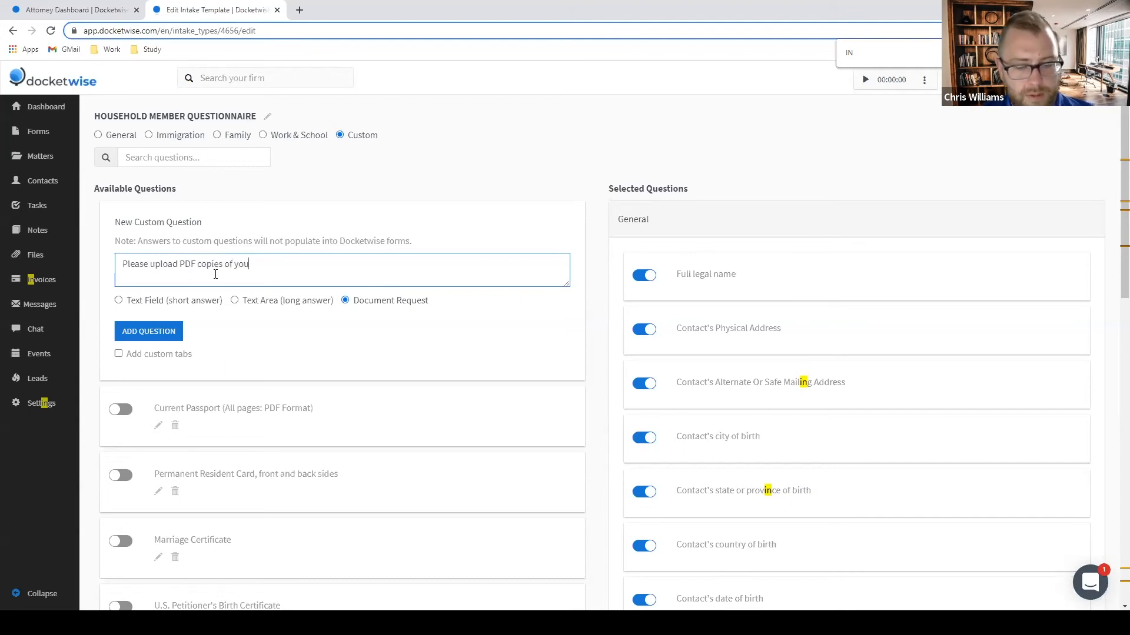
{"action": "type", "text": "r 2018"}
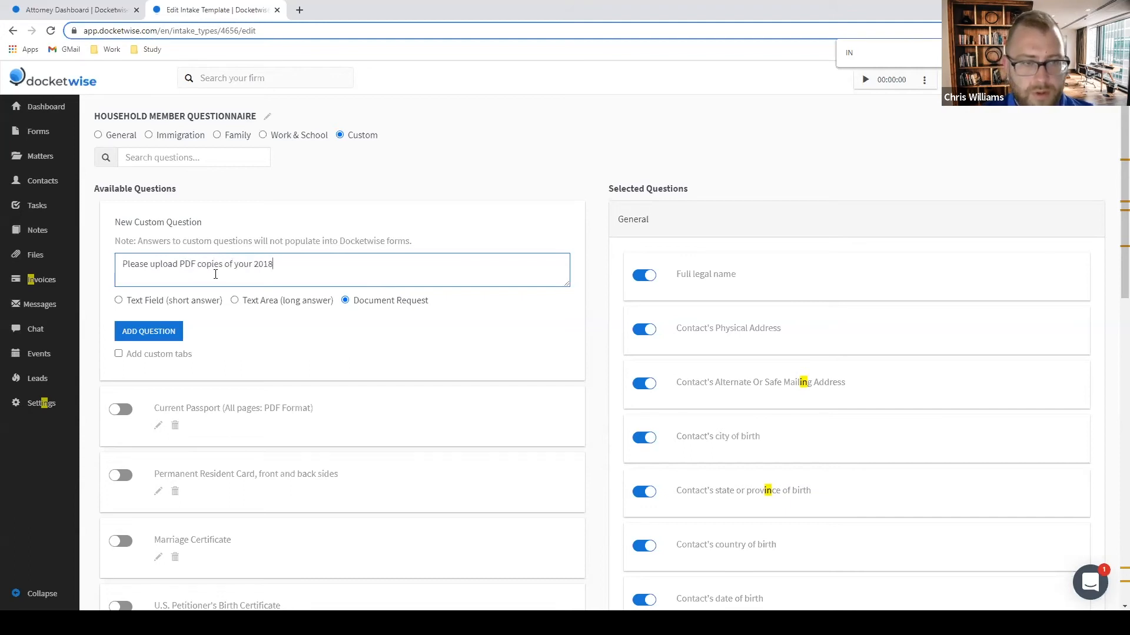
{"action": "type", "text": ", 2019, and 2020 tax return transcripts"}
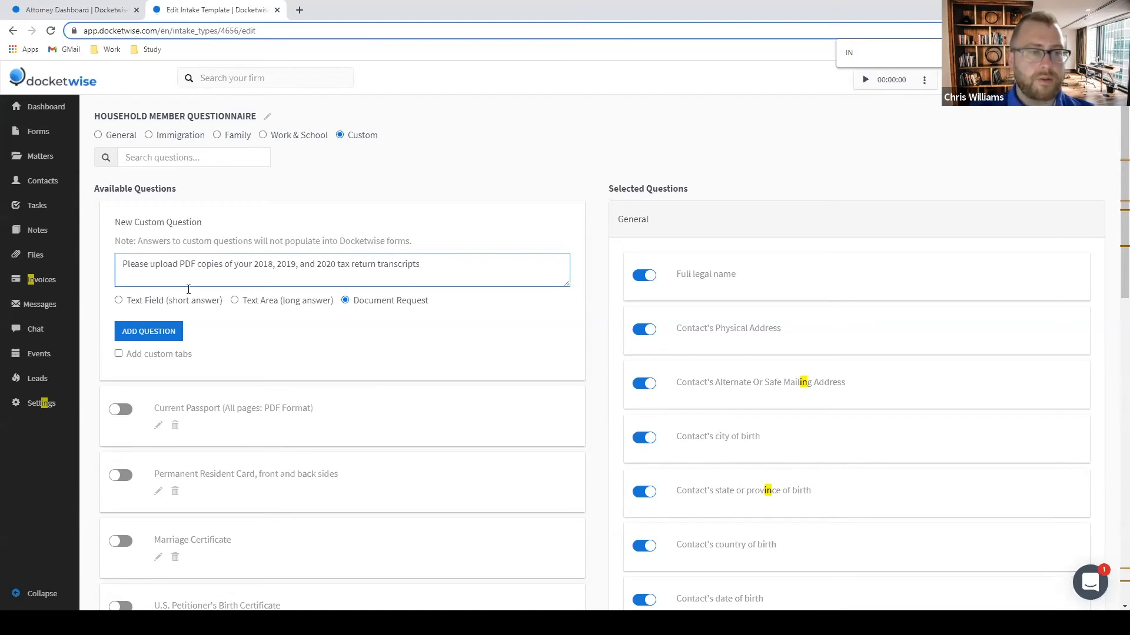
{"action": "left_click", "coordinate": [155, 331]}
Include both custom questions, move the tax transcript request above the income question, then go to Forms.
{"action": "scroll", "coordinate": [301, 324], "scroll_direction": "down", "scroll_amount": 15}
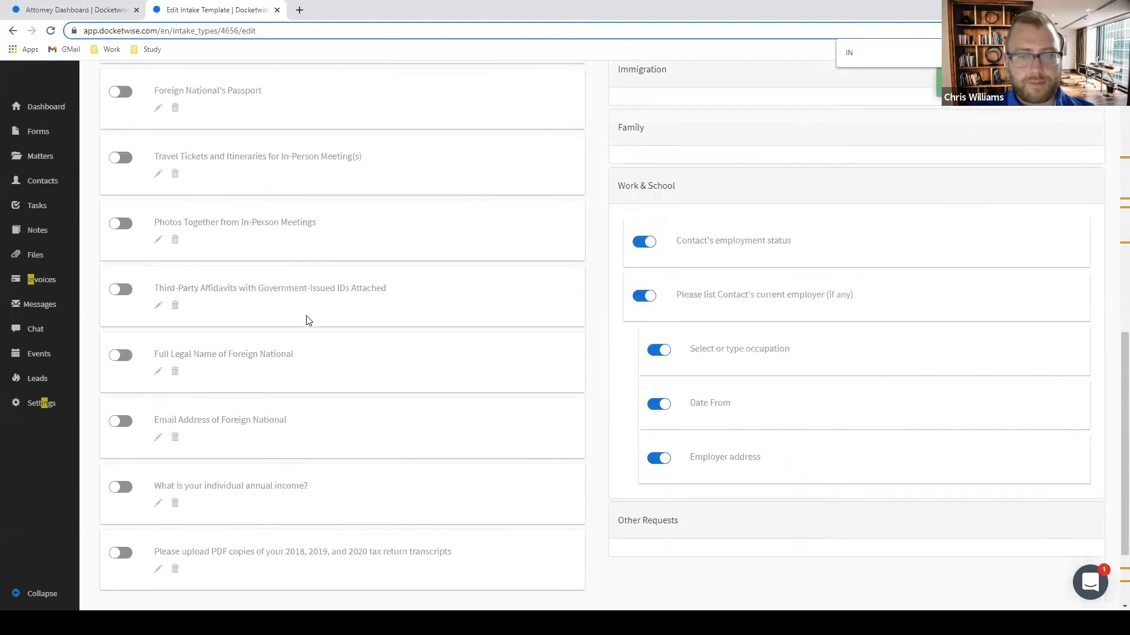
{"action": "scroll", "coordinate": [305, 322], "scroll_direction": "down", "scroll_amount": 2}
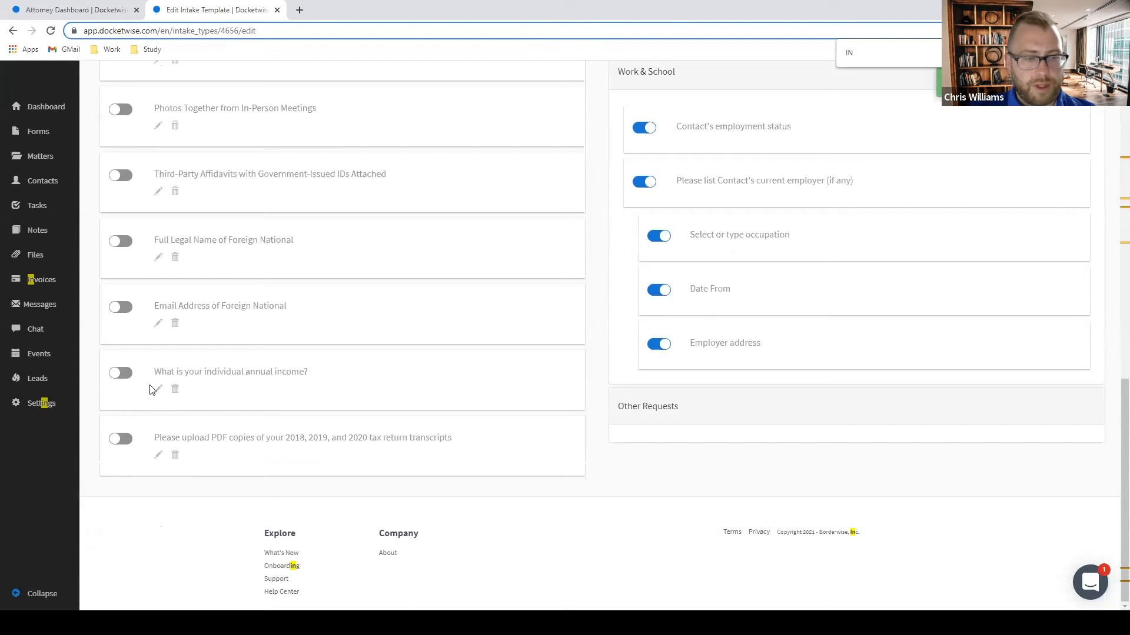
{"action": "left_click", "coordinate": [126, 375]}
{"action": "left_click", "coordinate": [125, 441]}
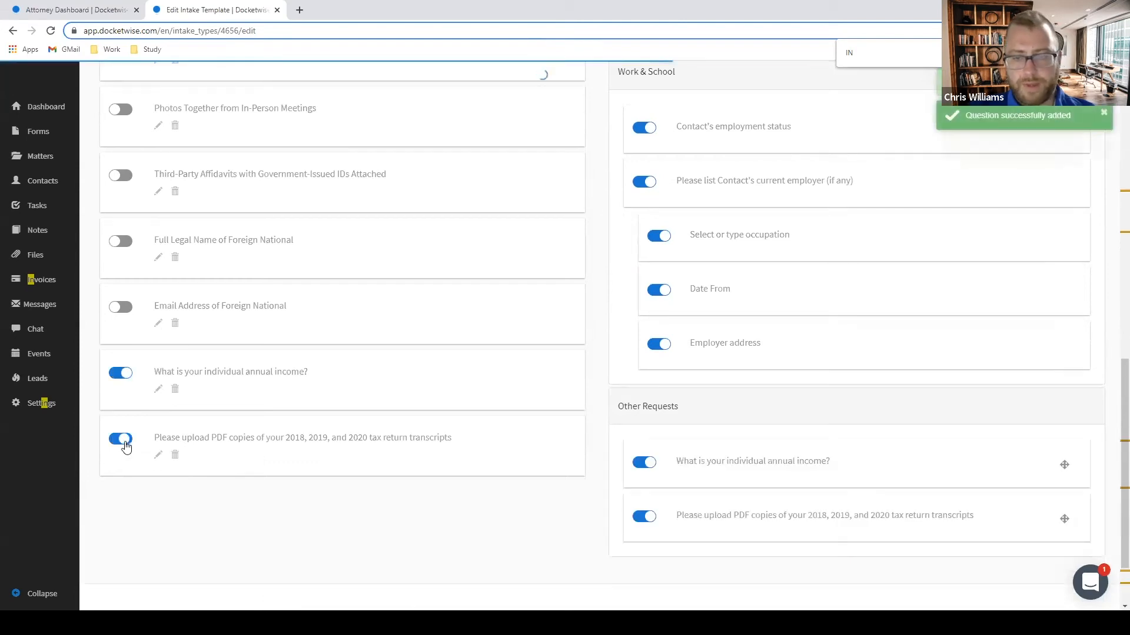
{"action": "scroll", "coordinate": [943, 425], "scroll_direction": "down", "scroll_amount": 2}
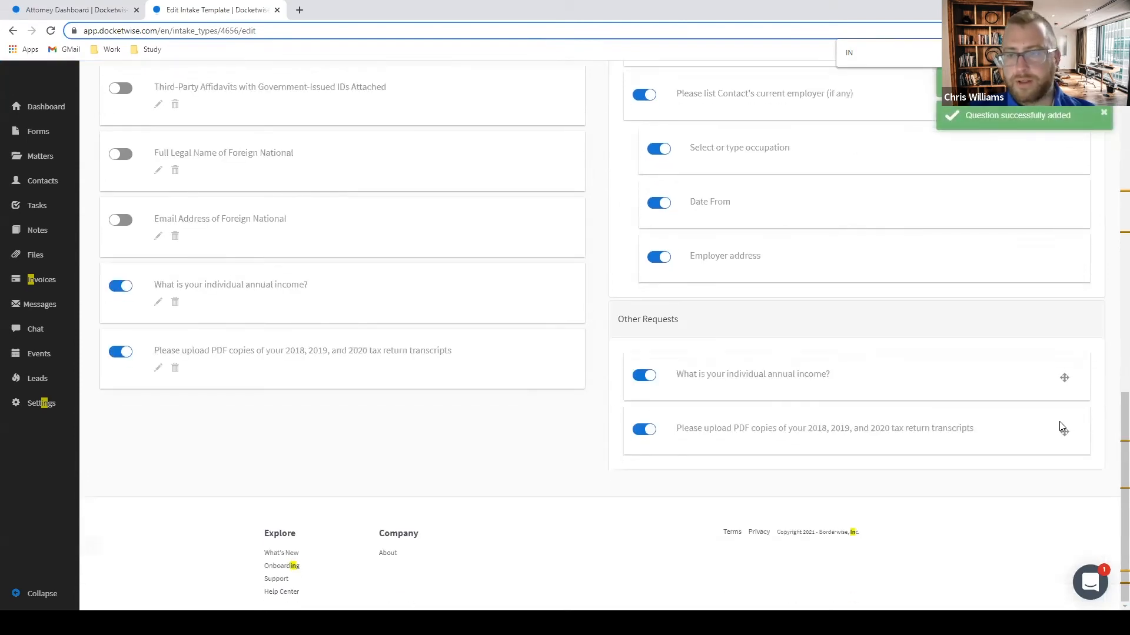
{"action": "mouse_move", "coordinate": [1067, 438]}
{"action": "left_mouse_down"}
{"action": "mouse_move", "coordinate": [1065, 418]}
{"action": "mouse_move", "coordinate": [1067, 437]}
{"action": "left_mouse_up"}
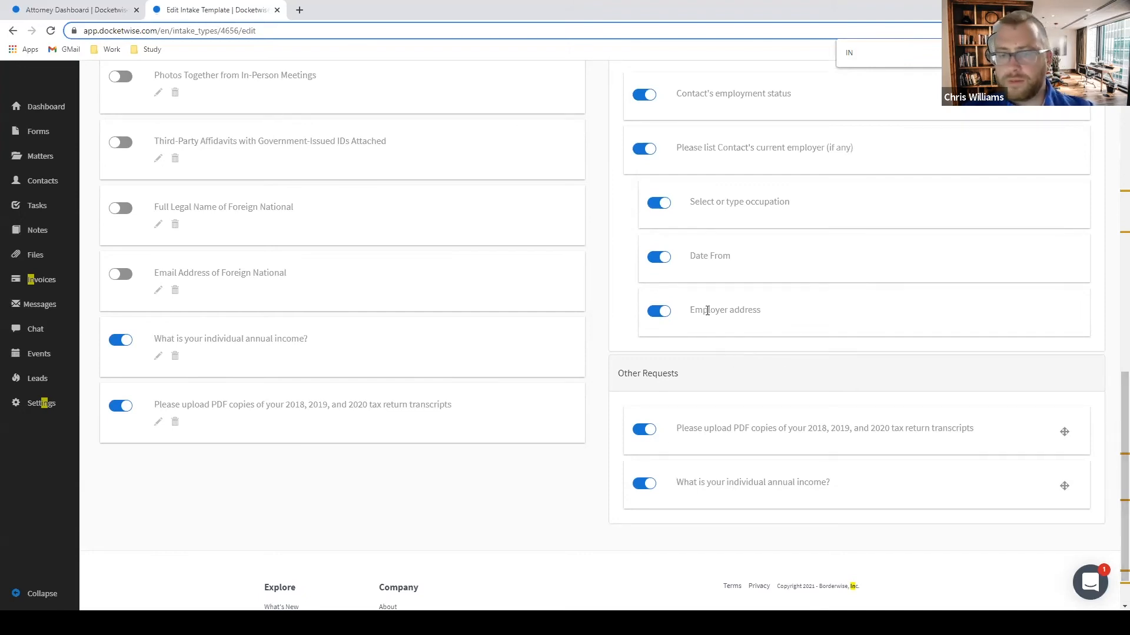
{"action": "scroll", "coordinate": [677, 306], "scroll_direction": "up", "scroll_amount": 12}
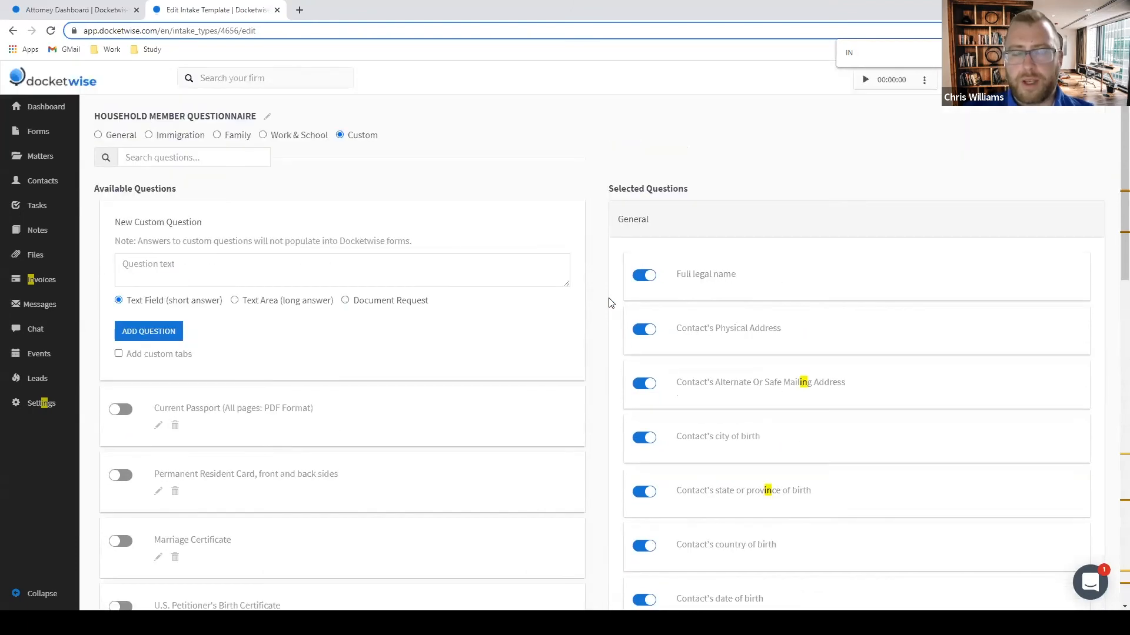
{"action": "scroll", "coordinate": [789, 212], "scroll_direction": "down", "scroll_amount": 12}
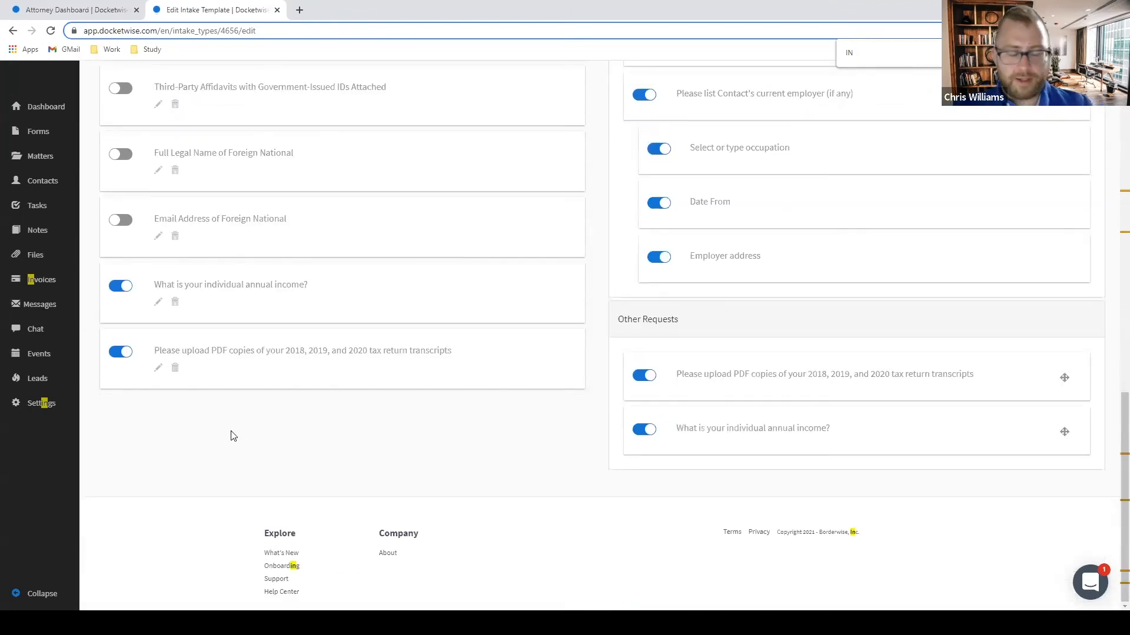
{"action": "left_click", "coordinate": [41, 136]}
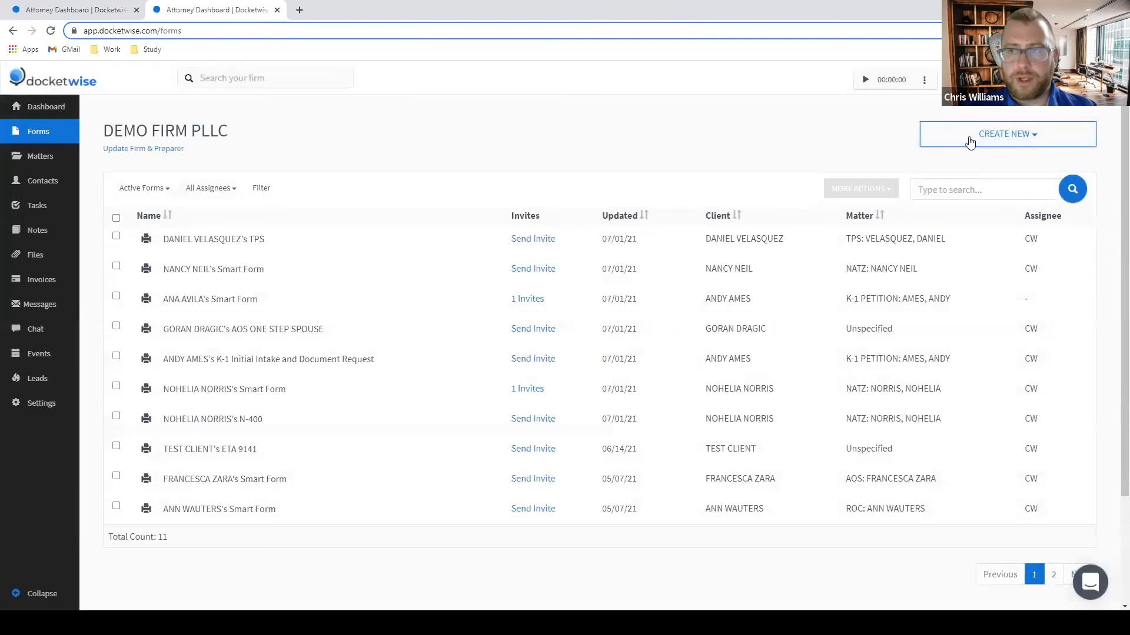
Start a smart form using HOUSEHOLD MEMBER QUESTIONNAIRE, then leave it for Settings > Custom Intakes.
{"action": "left_click", "coordinate": [968, 140]}
{"action": "left_click", "coordinate": [956, 162]}
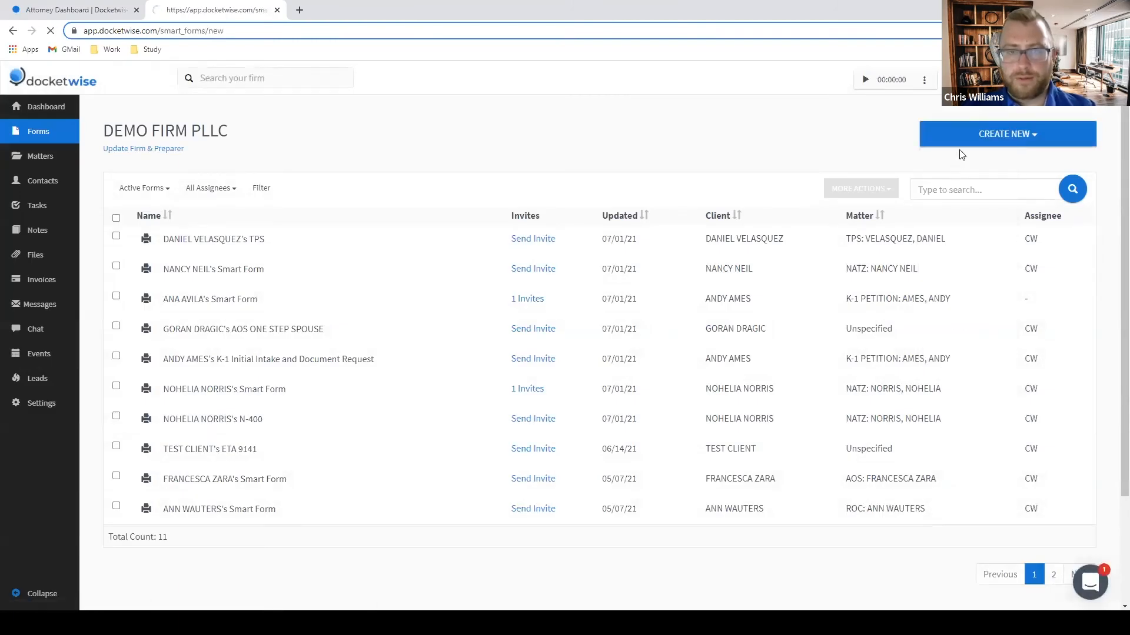
{"action": "left_click", "coordinate": [381, 229]}
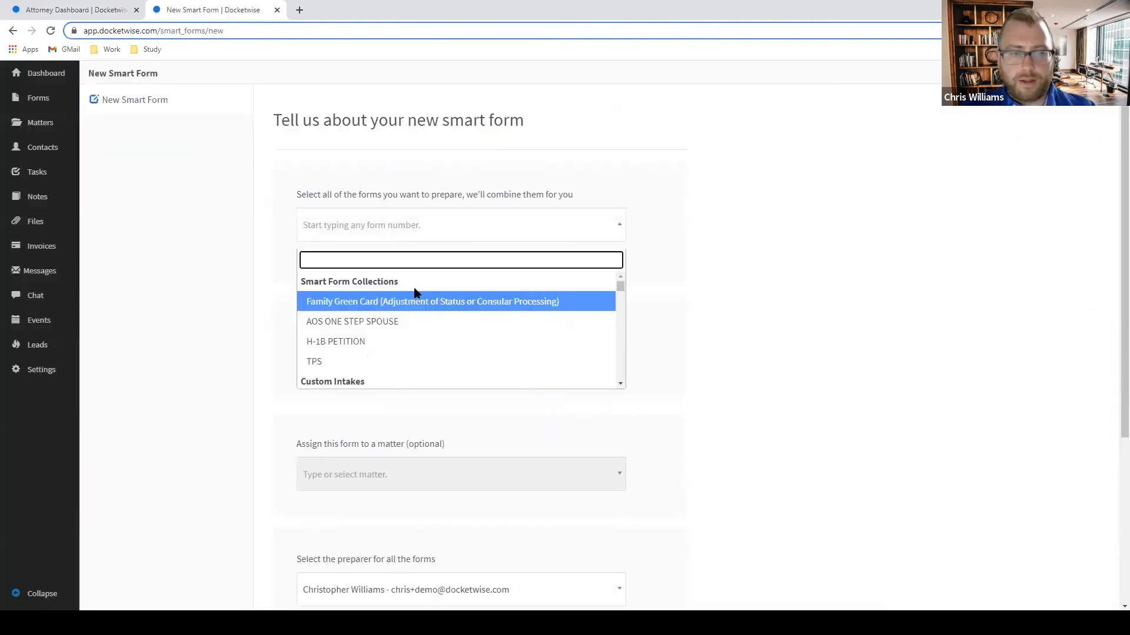
{"action": "scroll", "coordinate": [410, 316], "scroll_direction": "down", "scroll_amount": 4}
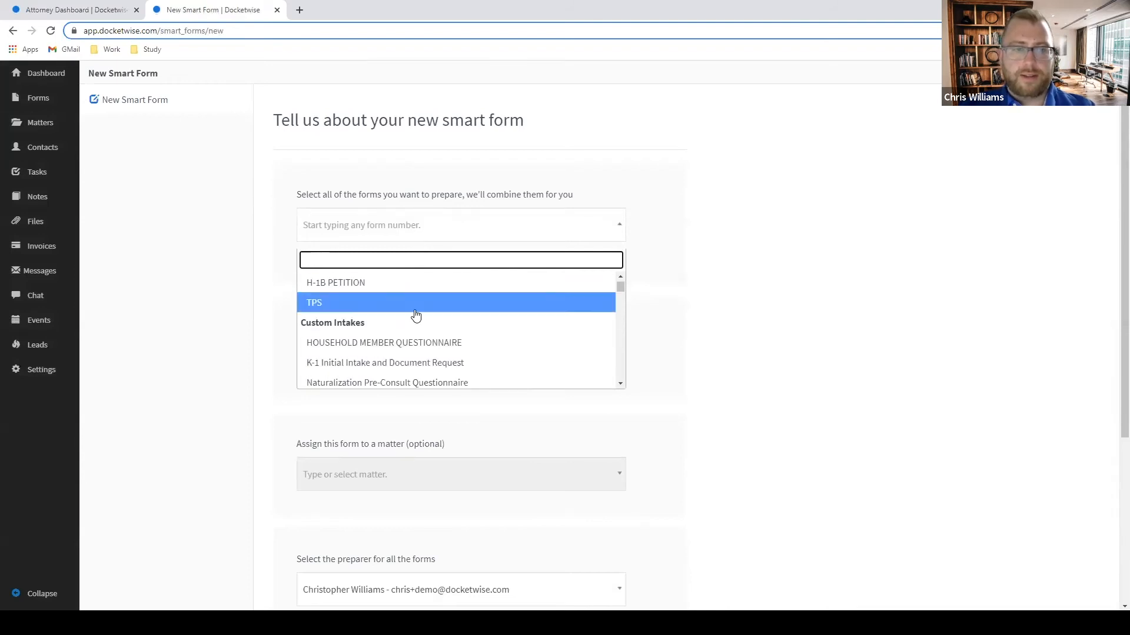
{"action": "left_click", "coordinate": [414, 287]}
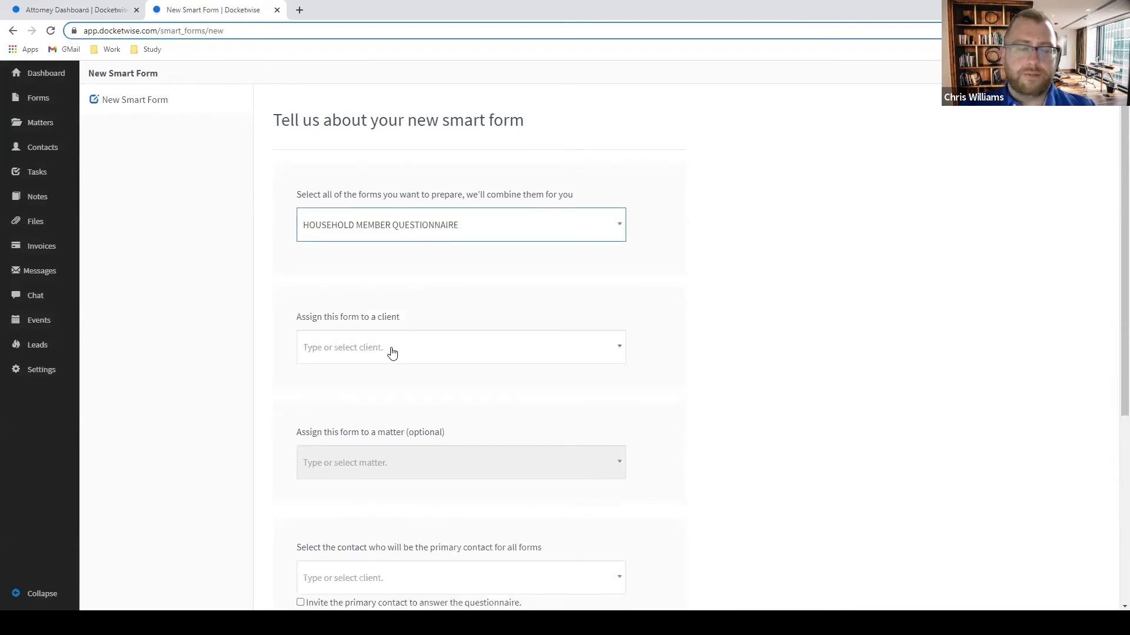
{"action": "left_click", "coordinate": [393, 352]}
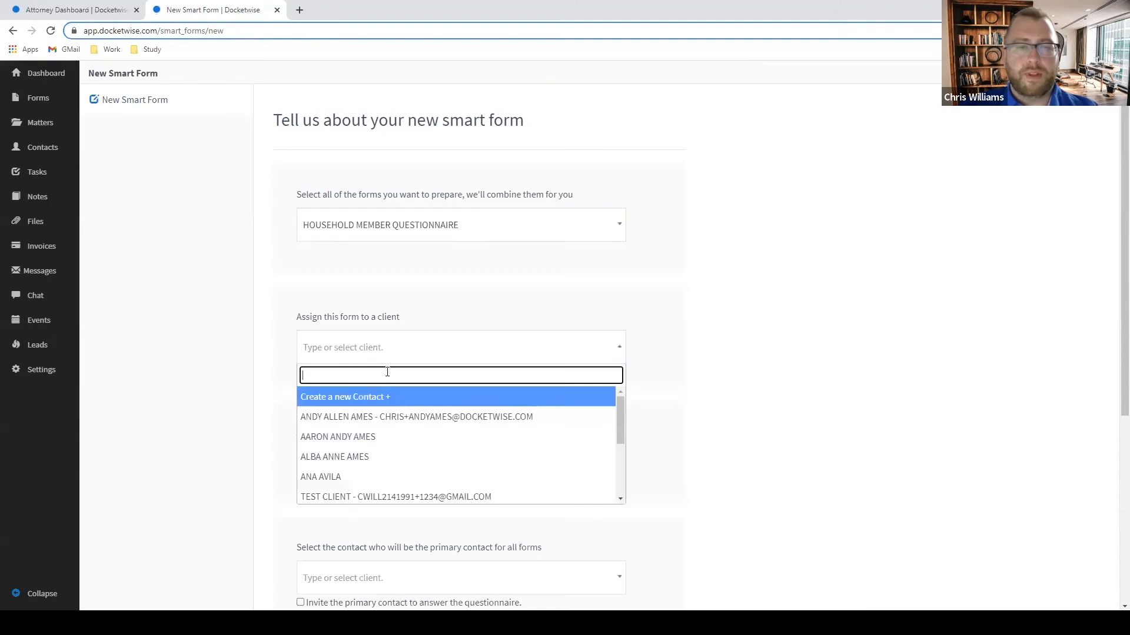
{"action": "left_click", "coordinate": [41, 371]}
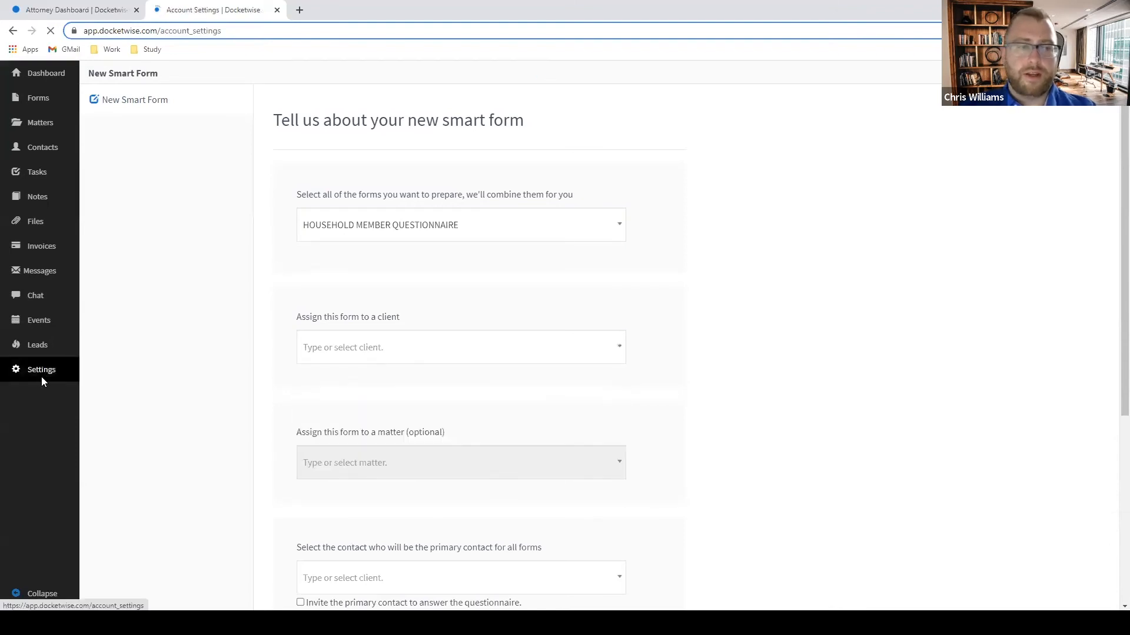
{"action": "left_click", "coordinate": [146, 182]}
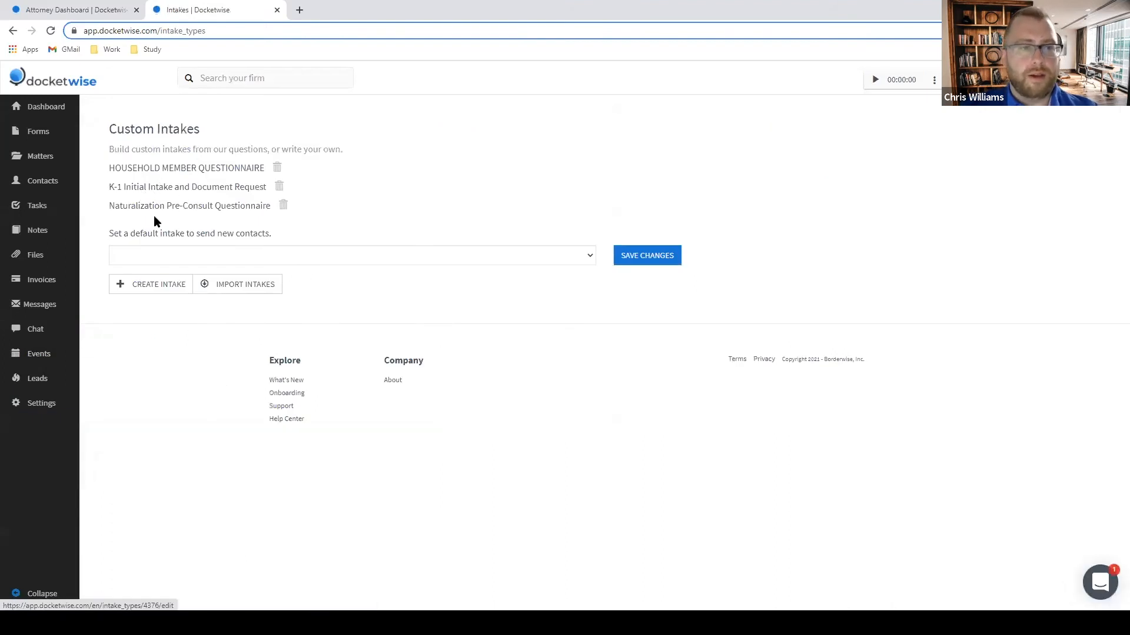
Open HOUSEHOLD MEMBER QUESTIONNAIRE and scroll through its available and selected questions.
{"action": "left_click", "coordinate": [187, 172]}
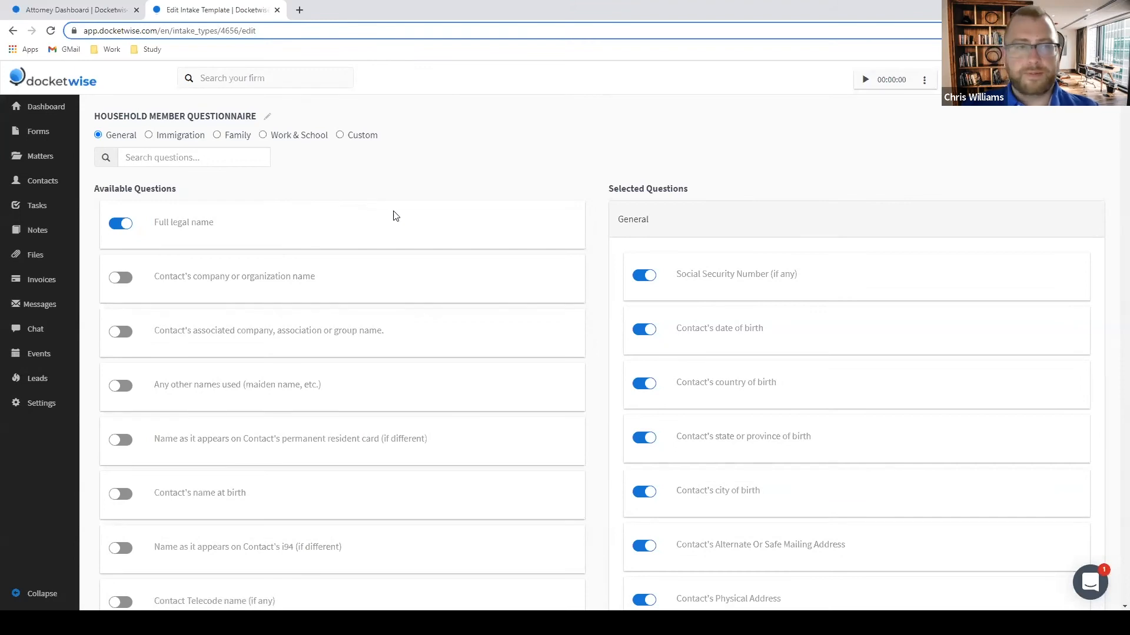
{"action": "scroll", "coordinate": [393, 216], "scroll_direction": "down", "scroll_amount": 20}
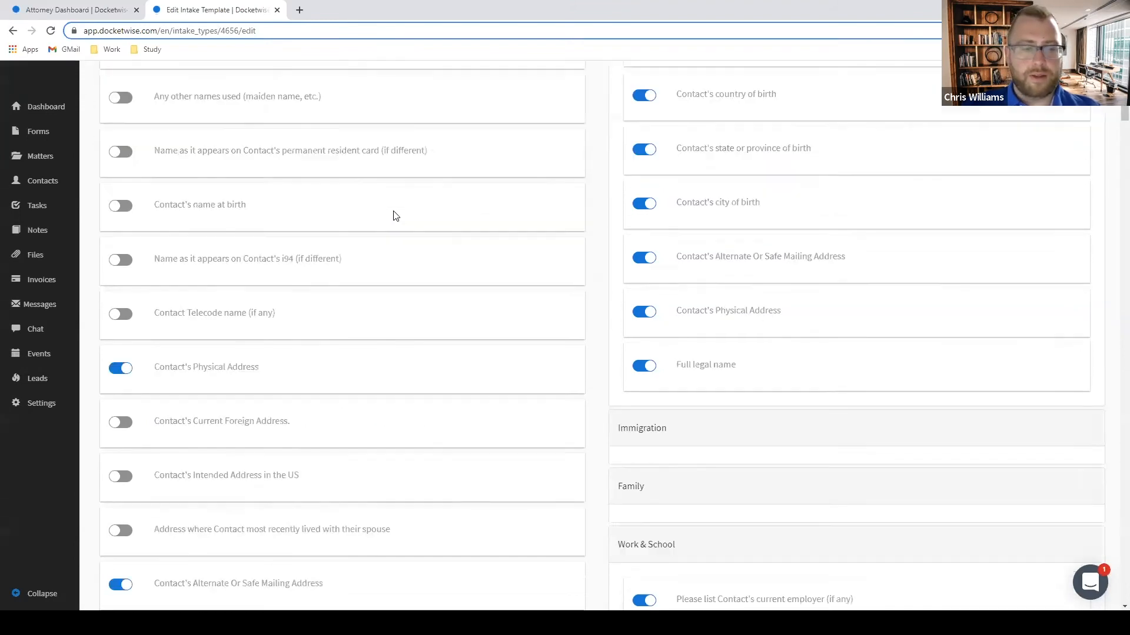
{"action": "scroll", "coordinate": [405, 216], "scroll_direction": "up", "scroll_amount": 20}
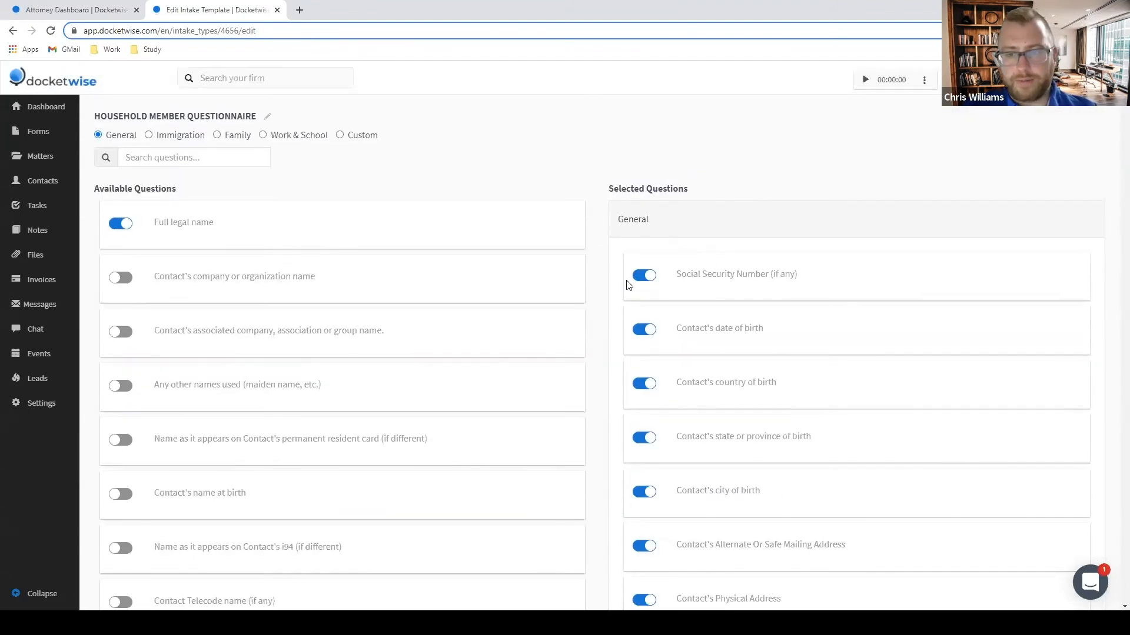
Add and include the custom question 'Please indicate relationship to petitioner'.
{"action": "left_click", "coordinate": [339, 135]}
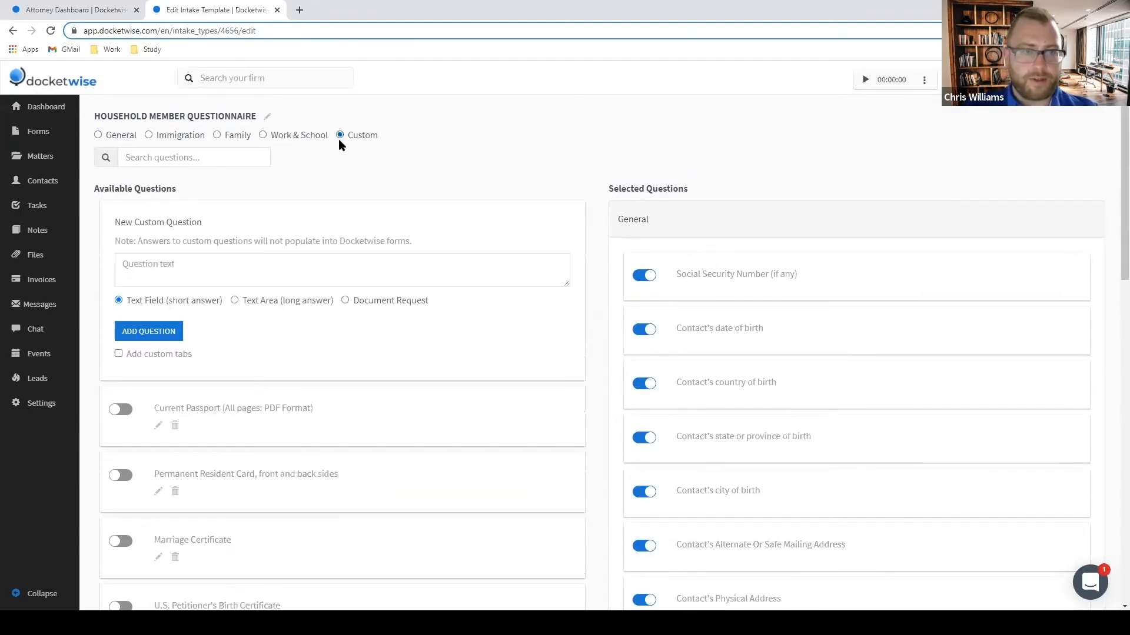
{"action": "left_click", "coordinate": [153, 264]}
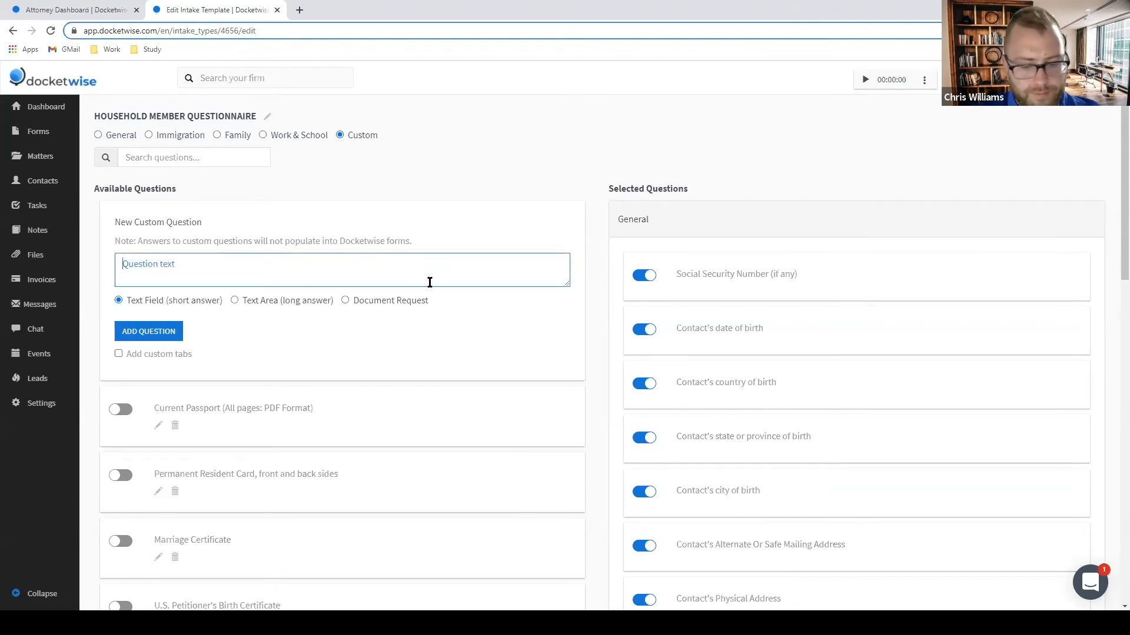
{"action": "type", "text": "Please indicate relationship to"}
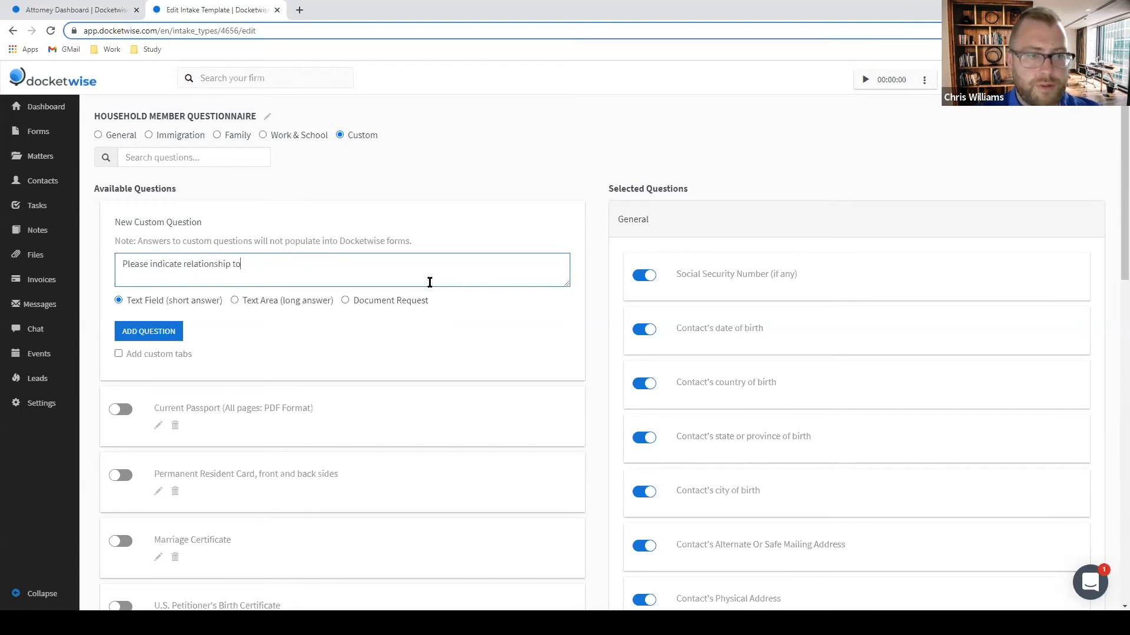
{"action": "type", "text": " petitioner"}
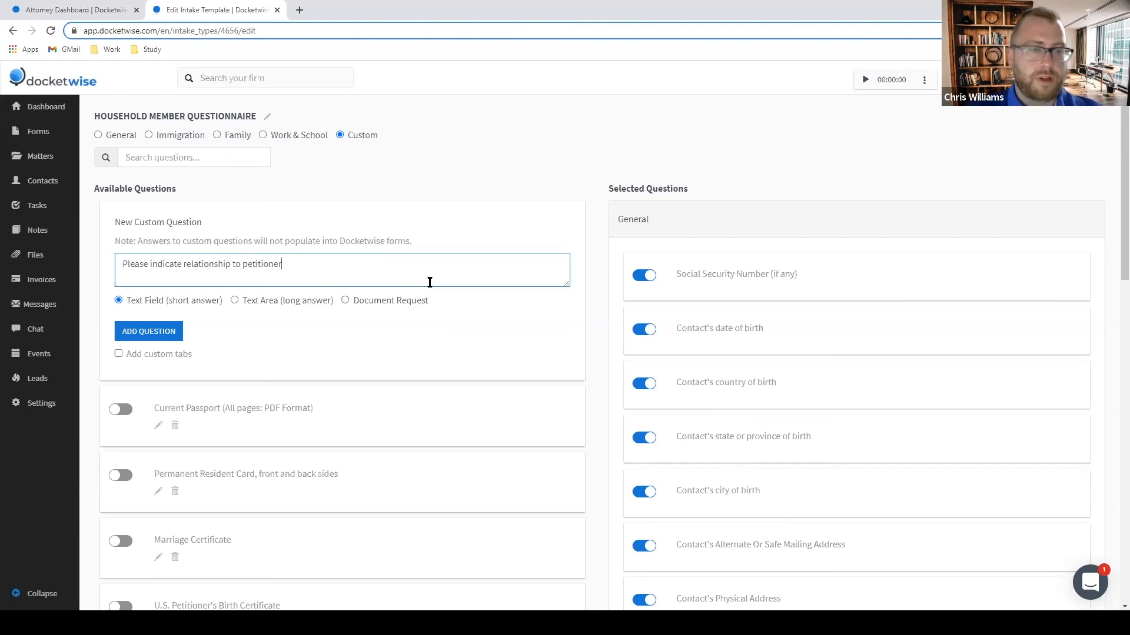
{"action": "left_click", "coordinate": [167, 334]}
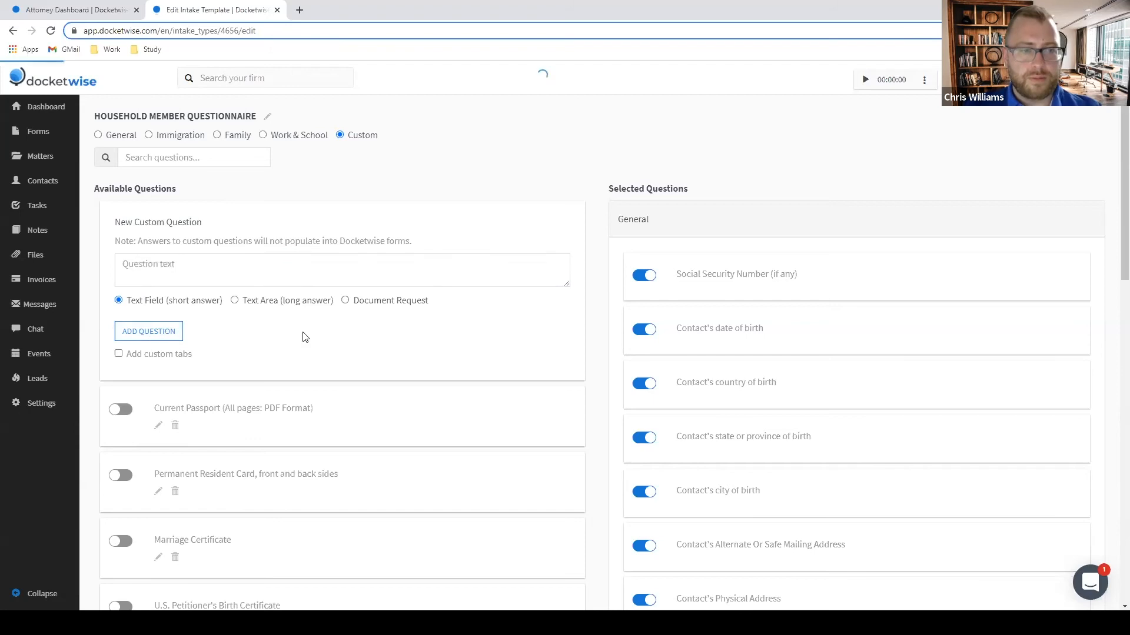
{"action": "scroll", "coordinate": [302, 335], "scroll_direction": "down", "scroll_amount": 15}
{"action": "left_click", "coordinate": [121, 418]}
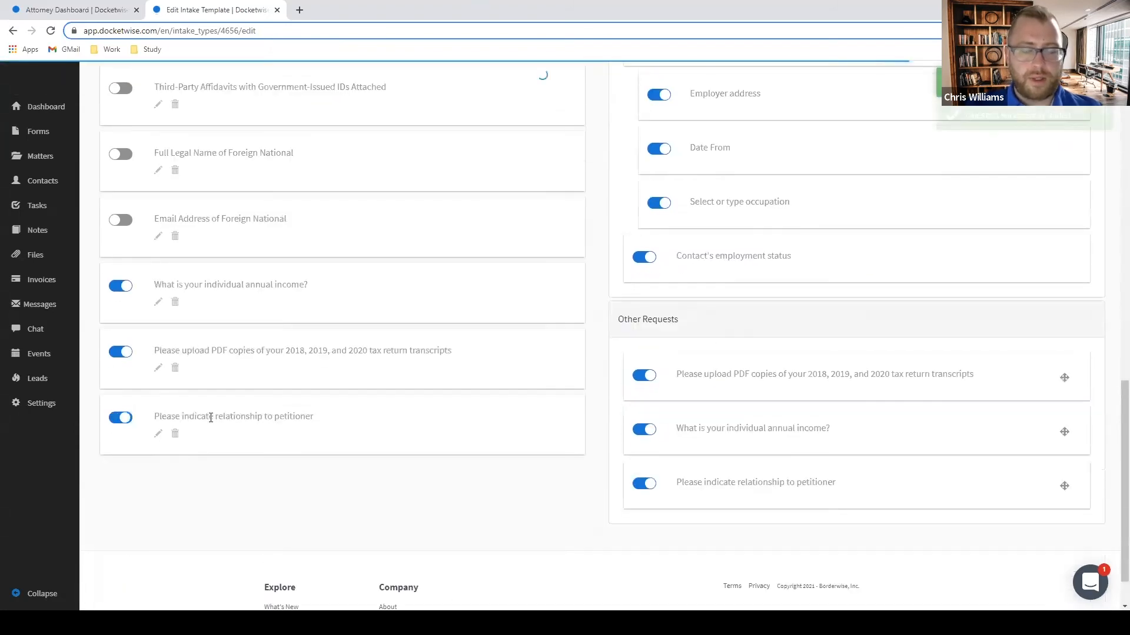
{"action": "scroll", "coordinate": [891, 388], "scroll_direction": "up", "scroll_amount": 10}
{"action": "scroll", "coordinate": [847, 371], "scroll_direction": "up", "scroll_amount": 3}
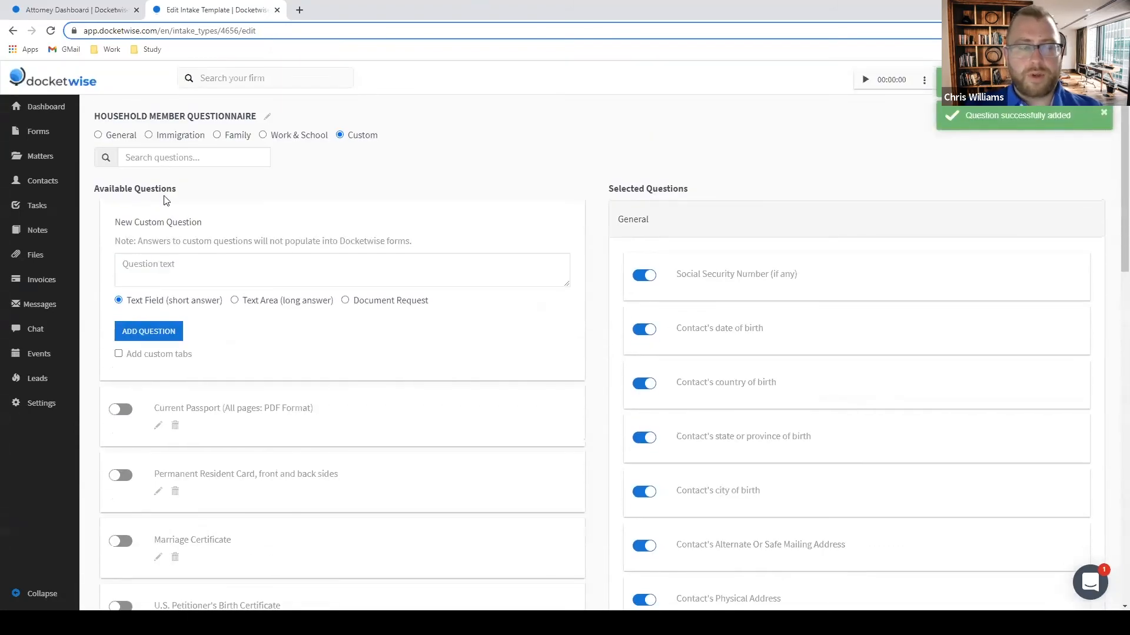
{"action": "left_click", "coordinate": [105, 136]}
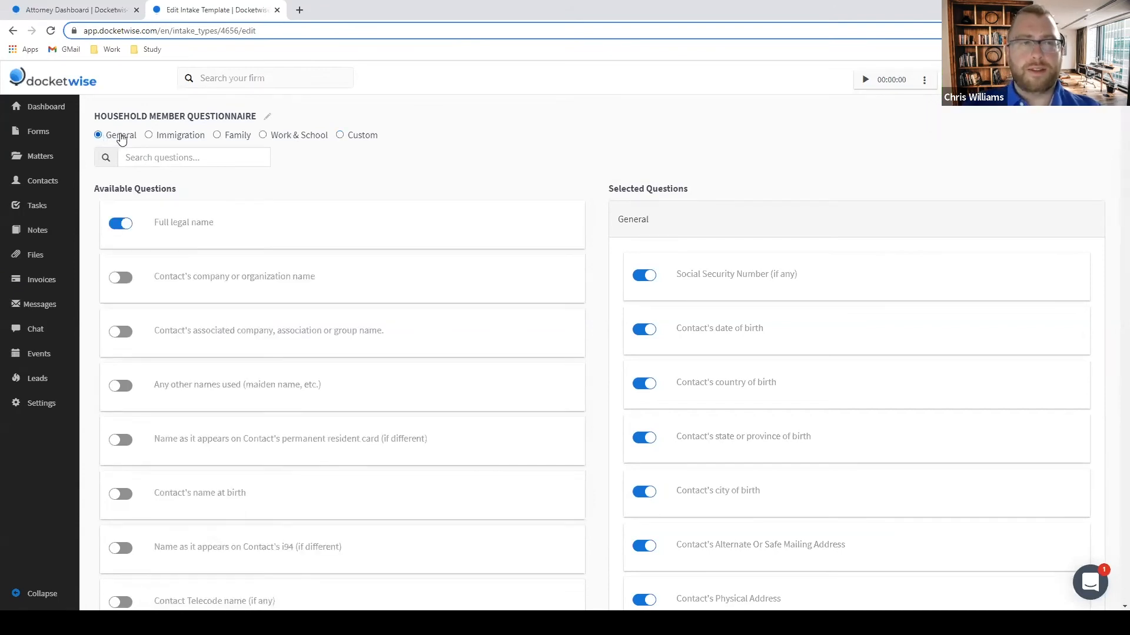
Browse the Immigration, Family, Work & School and General categories, ending on Custom.
{"action": "left_click", "coordinate": [152, 136]}
{"action": "left_click", "coordinate": [217, 136]}
{"action": "left_click", "coordinate": [263, 136]}
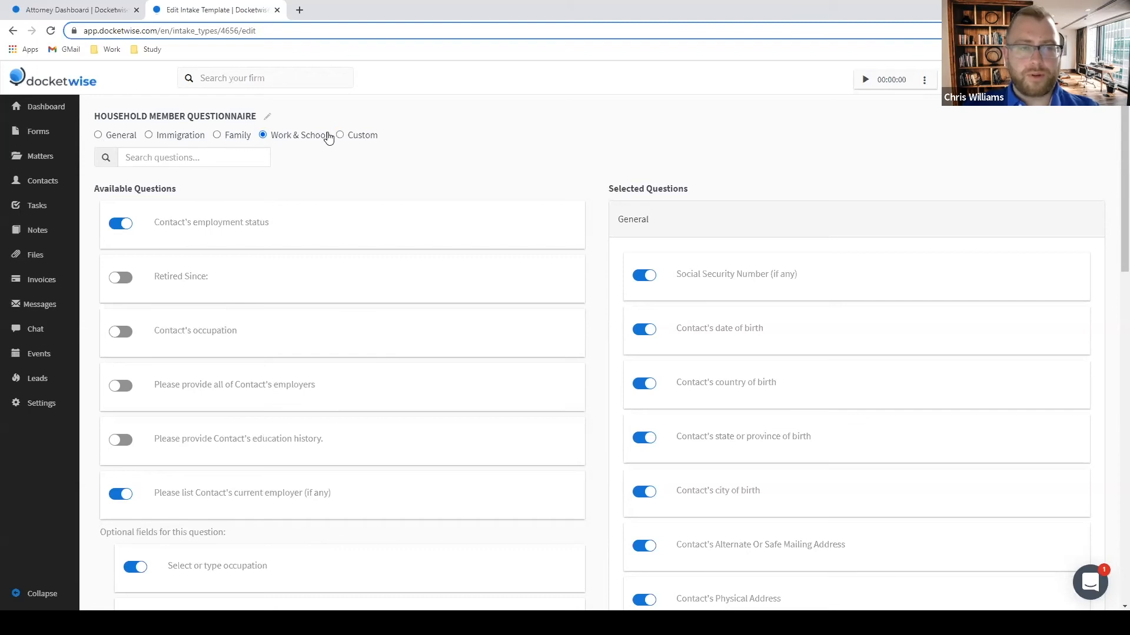
{"action": "left_click_drag", "start_coordinate": [329, 137], "coordinate": [124, 140]}
{"action": "left_click", "coordinate": [123, 139]}
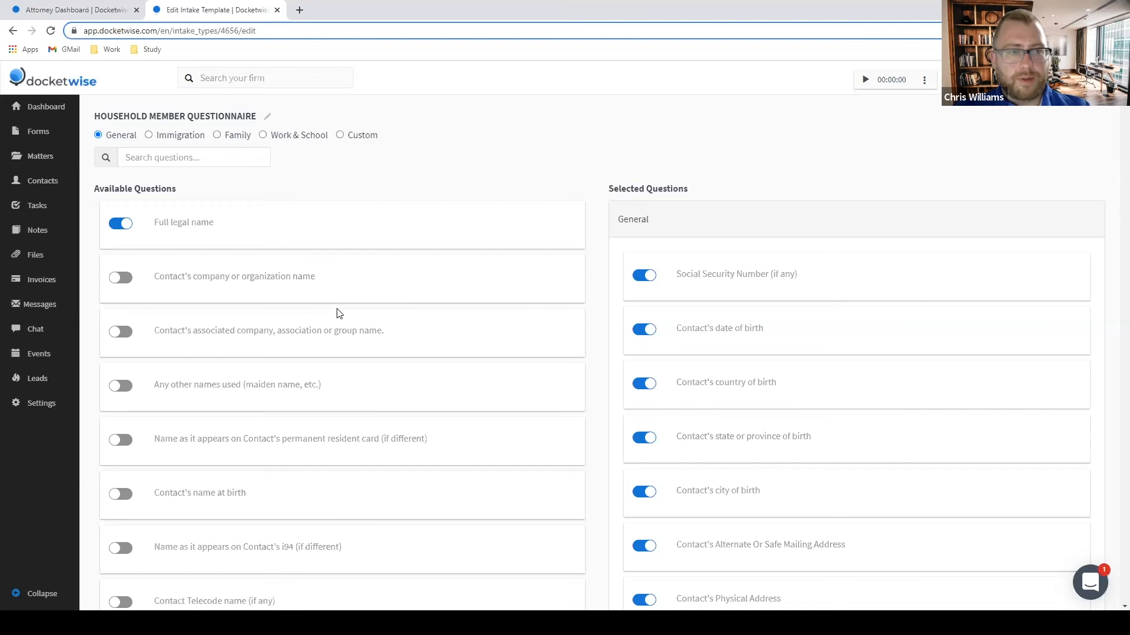
{"action": "left_click", "coordinate": [340, 136]}
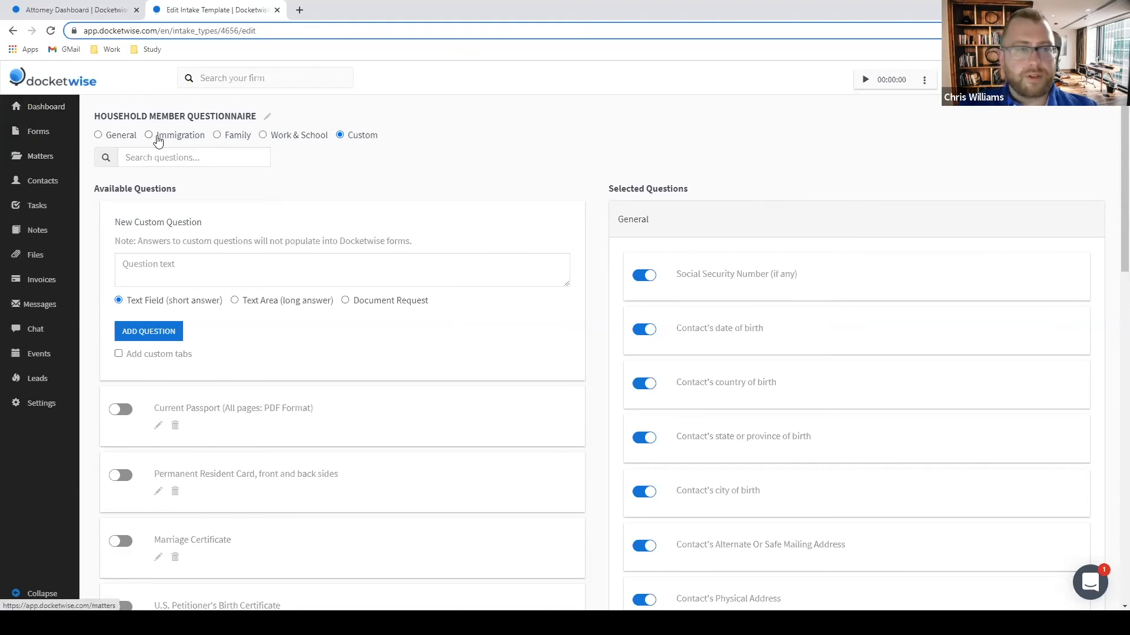
Start a new intake template from Custom Intakes and name it VENEZUELA TPS LEAD INTAKE.
{"action": "left_click", "coordinate": [44, 407]}
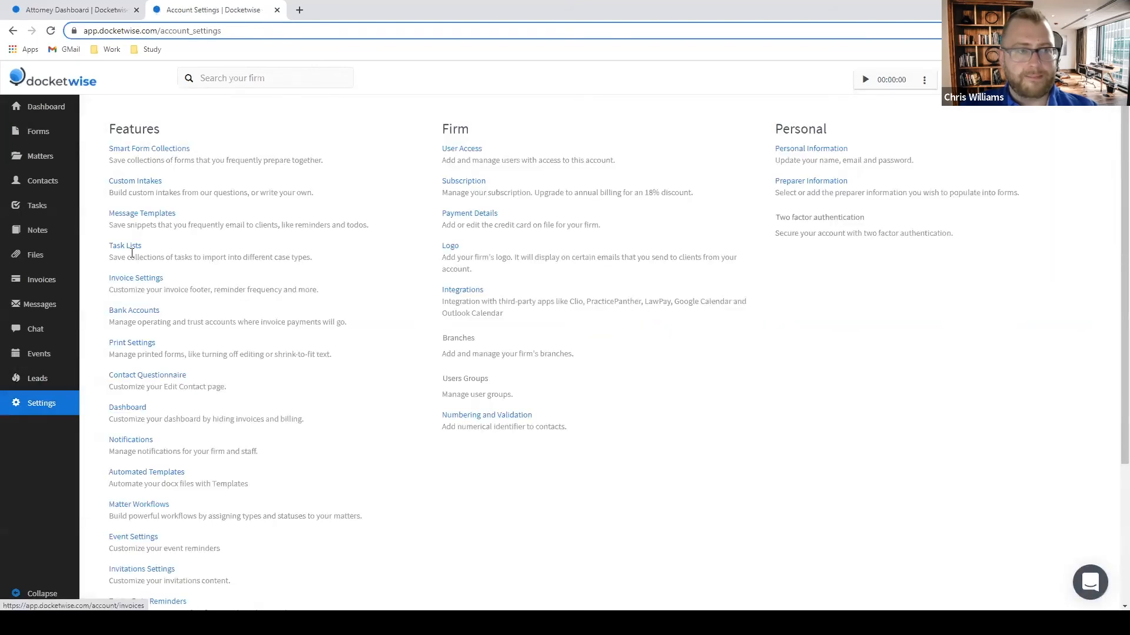
{"action": "left_click", "coordinate": [143, 184]}
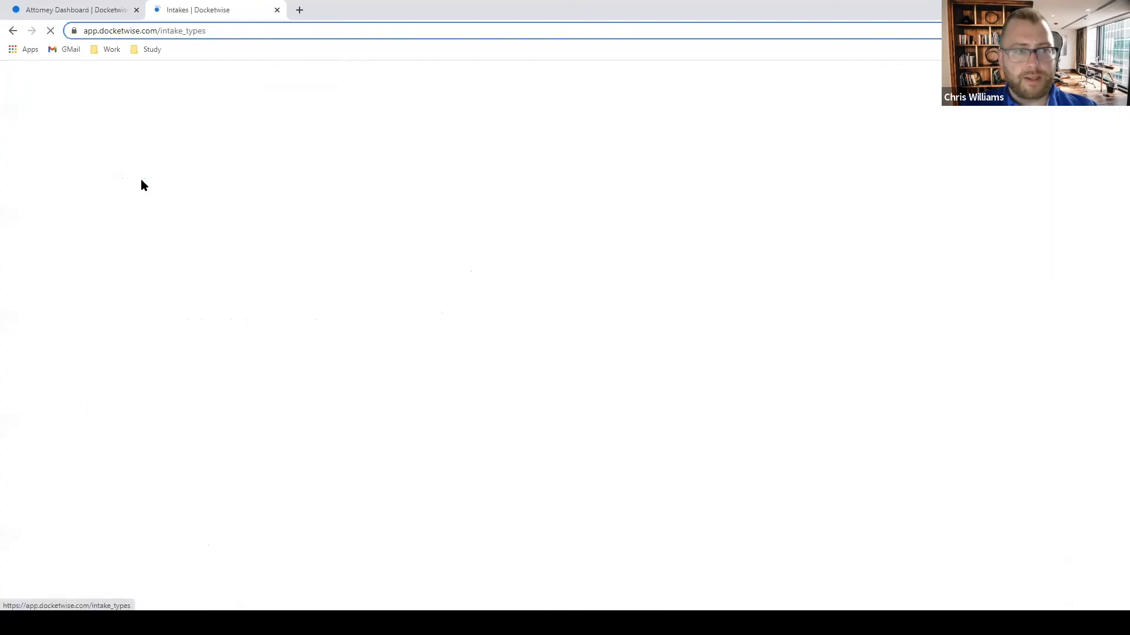
{"action": "left_click", "coordinate": [164, 284]}
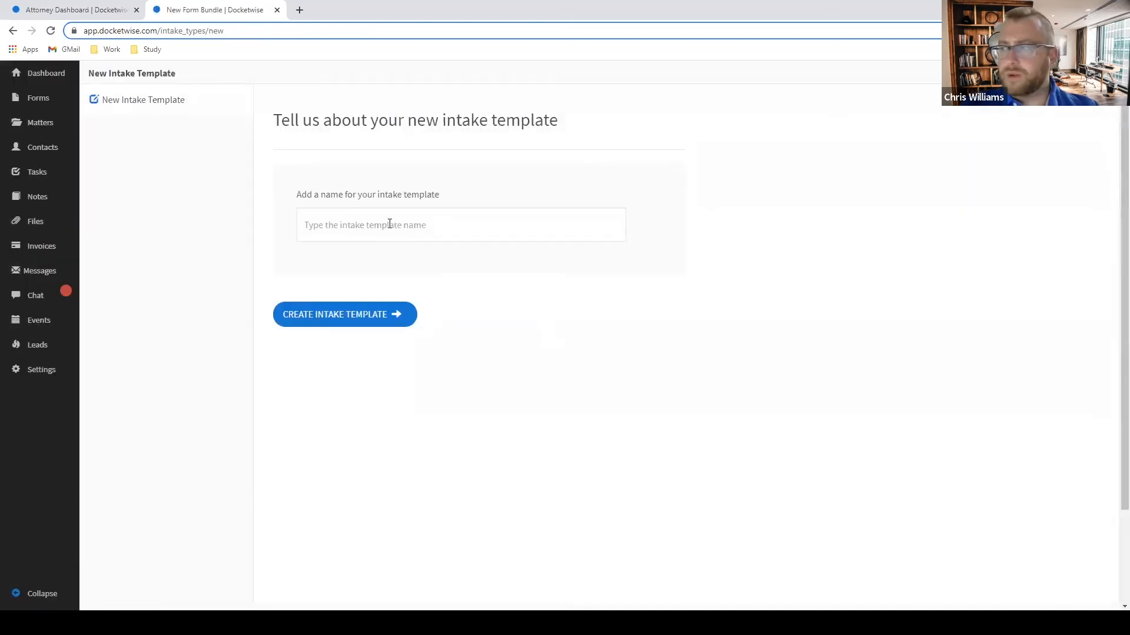
{"action": "left_click", "coordinate": [398, 222]}
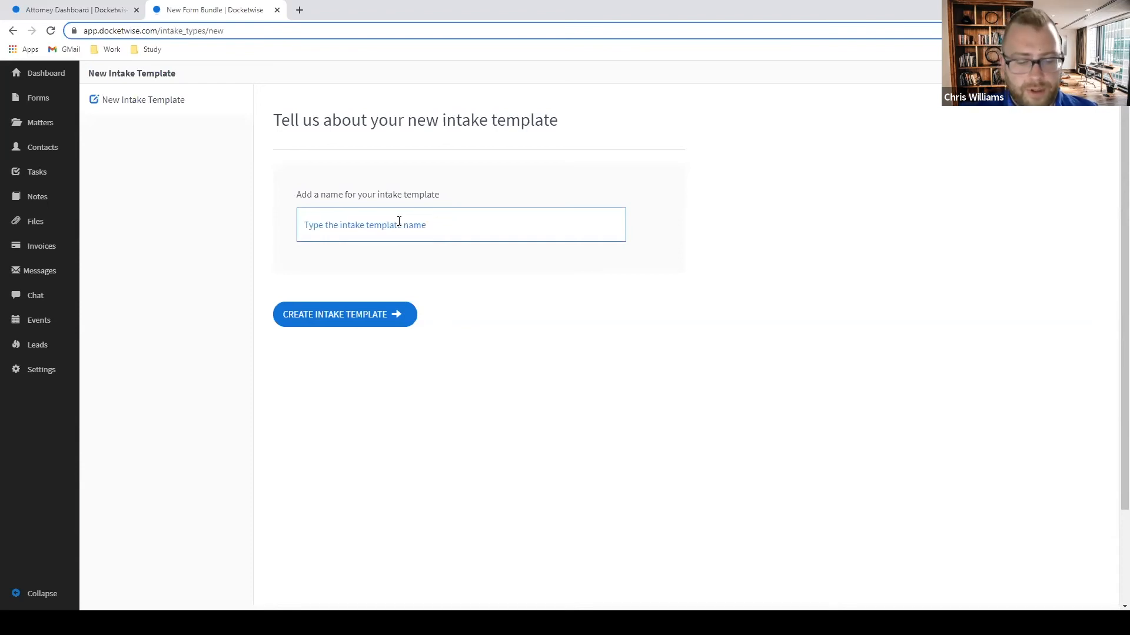
{"action": "type", "text": "TPS LEAD INTAKE"}
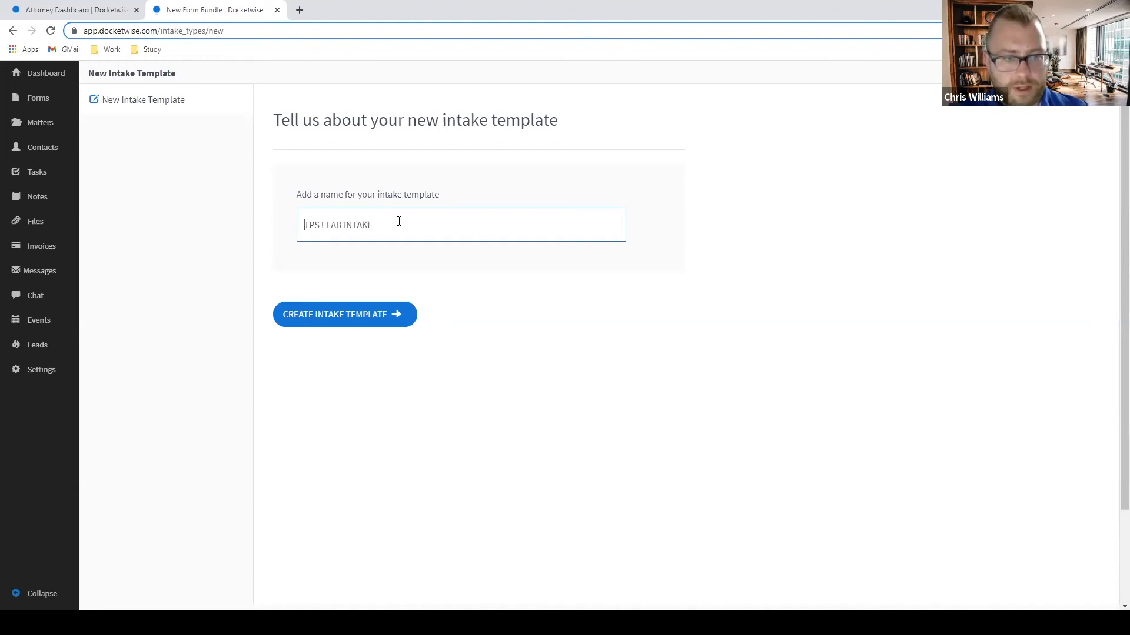
{"action": "type", "text": "VENEZUELA"}
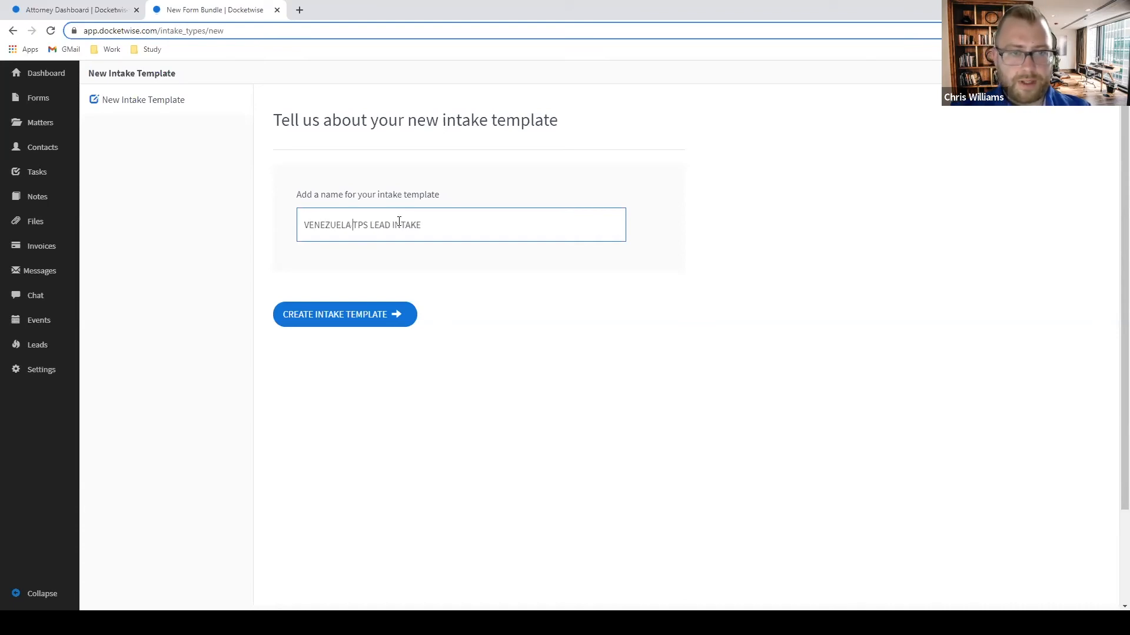
Create the template and add Full legal name, mobile phone and daytime phone questions.
{"action": "left_click", "coordinate": [365, 316]}
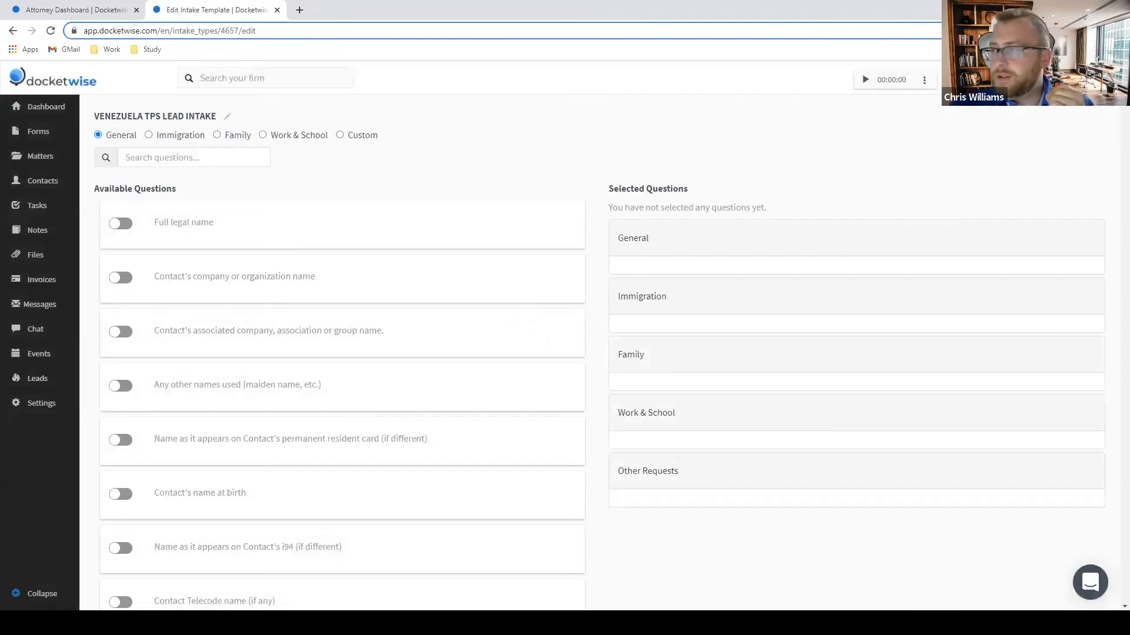
{"action": "left_click", "coordinate": [122, 224]}
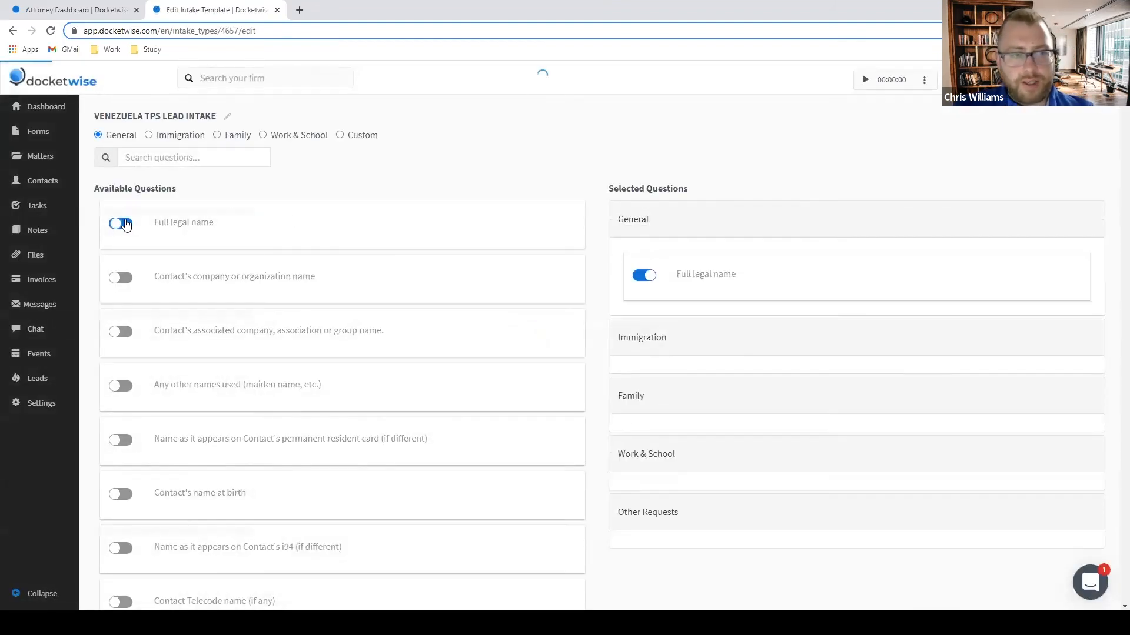
{"action": "key", "text": "ctrl+f"}
{"action": "type", "text": "PHO"}
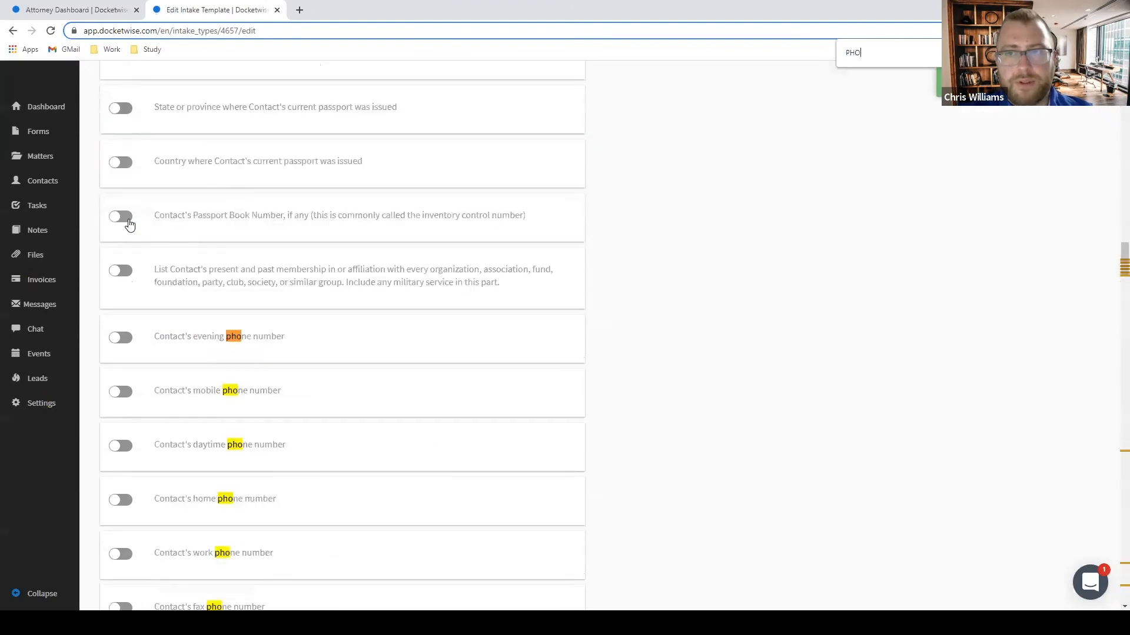
{"action": "type", "text": "NE"}
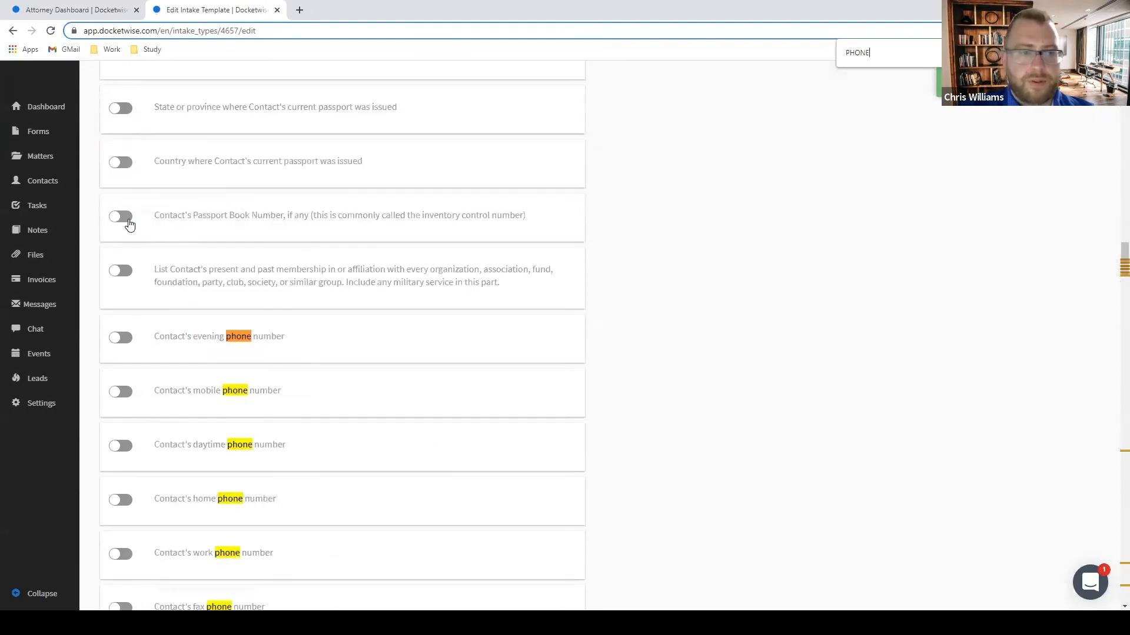
{"action": "left_click", "coordinate": [121, 392]}
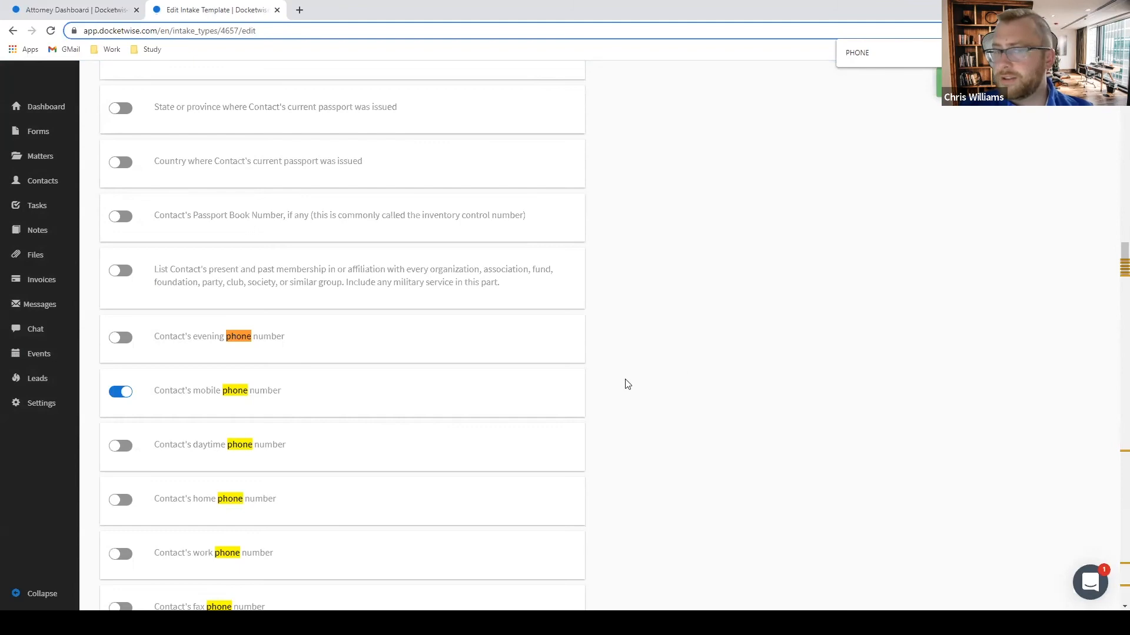
{"action": "left_click", "coordinate": [122, 446]}
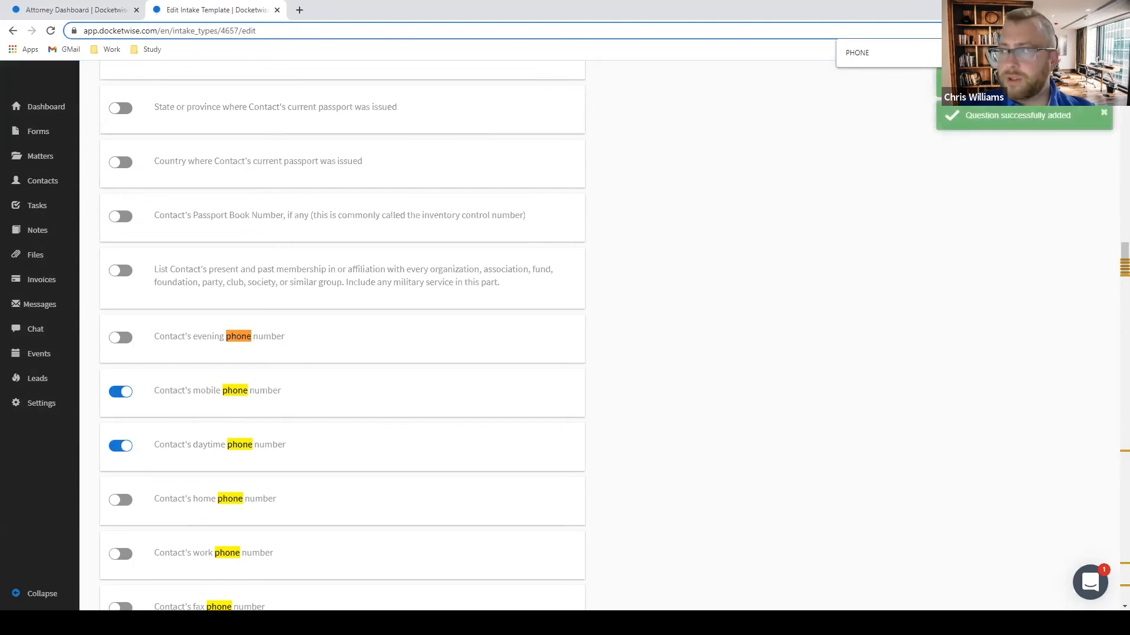
{"action": "key", "text": "ctrl+f"}
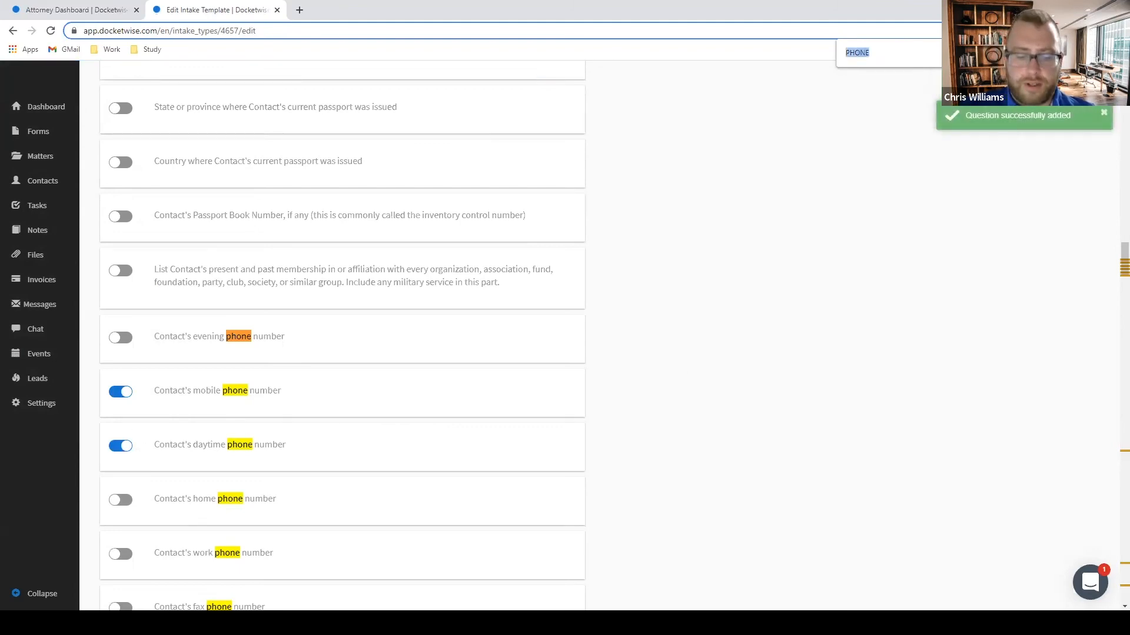
{"action": "type", "text": "EMAIL"}
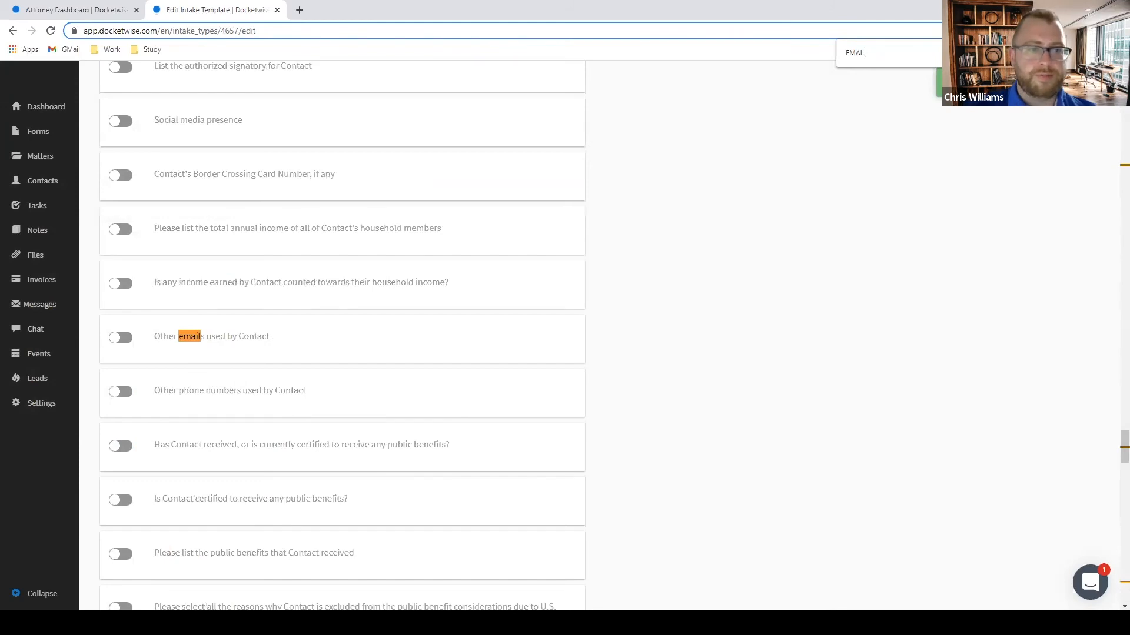
{"action": "key", "text": "Return"}
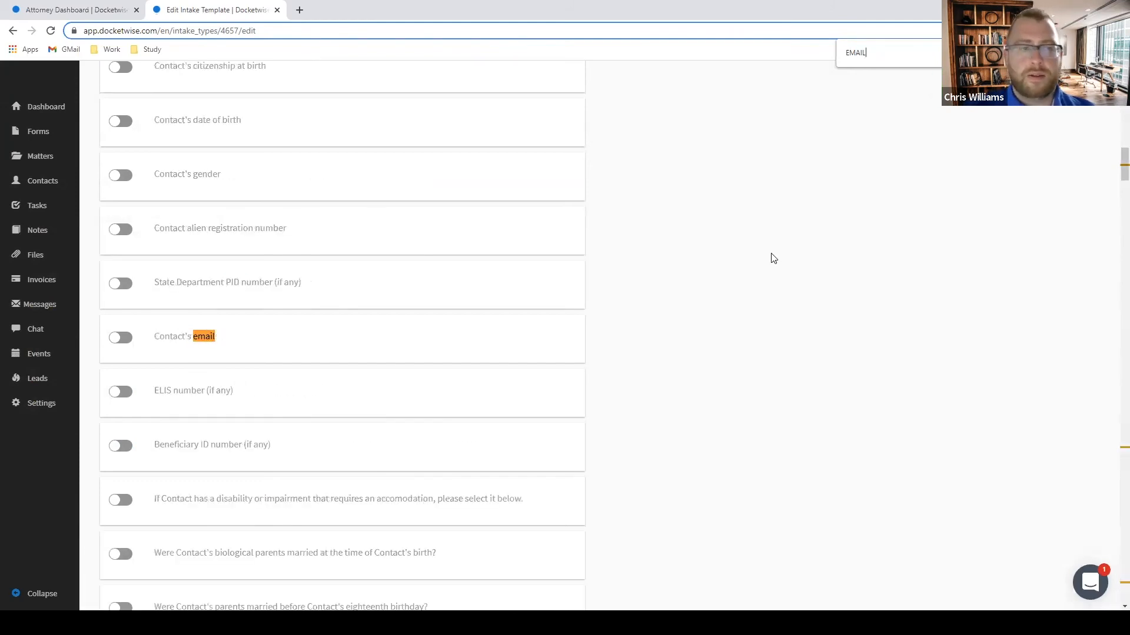
{"action": "left_click", "coordinate": [122, 340]}
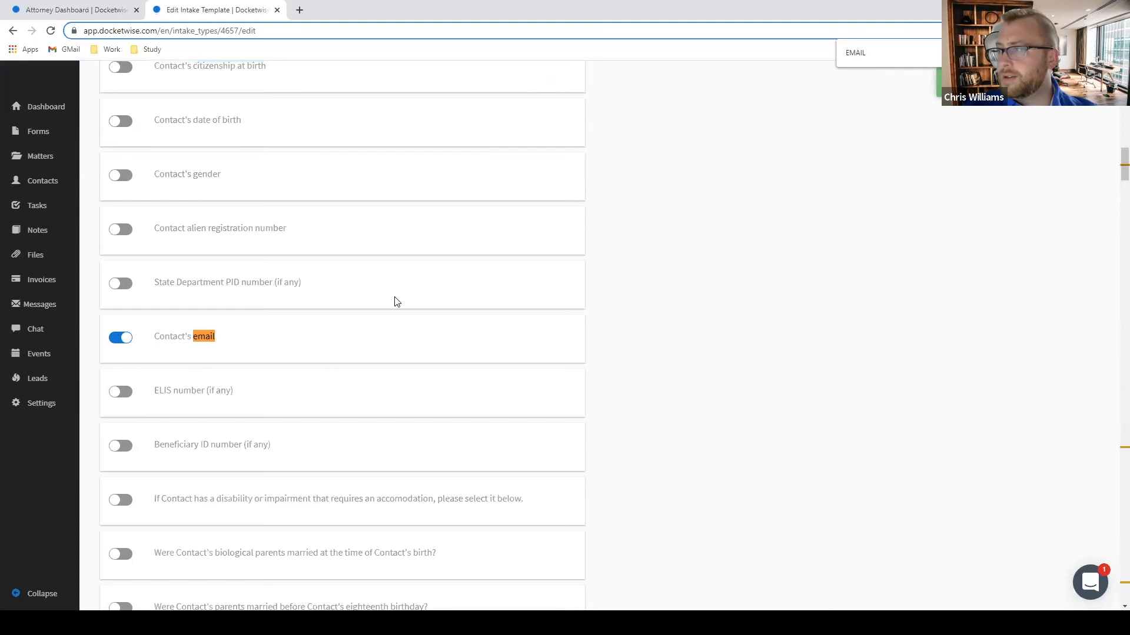
{"action": "scroll", "coordinate": [487, 290], "scroll_direction": "up", "scroll_amount": 15}
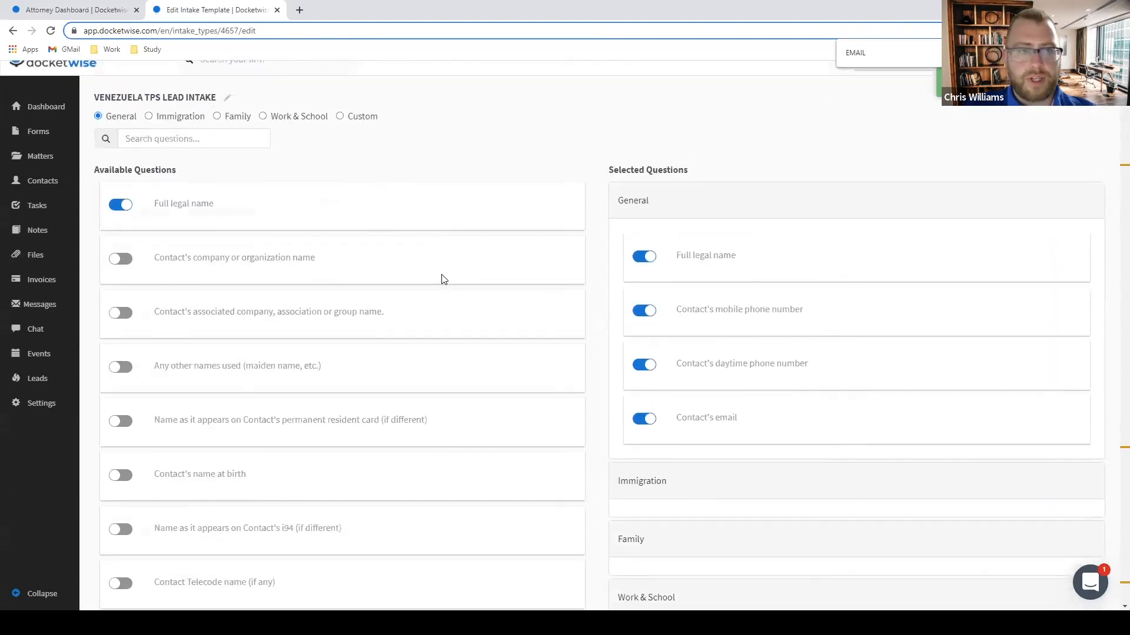
Add the country of citizenship or nationality question from the General questions.
{"action": "left_click", "coordinate": [147, 134]}
{"action": "key", "text": "ctrl+f"}
{"action": "type", "text": "NATION"}
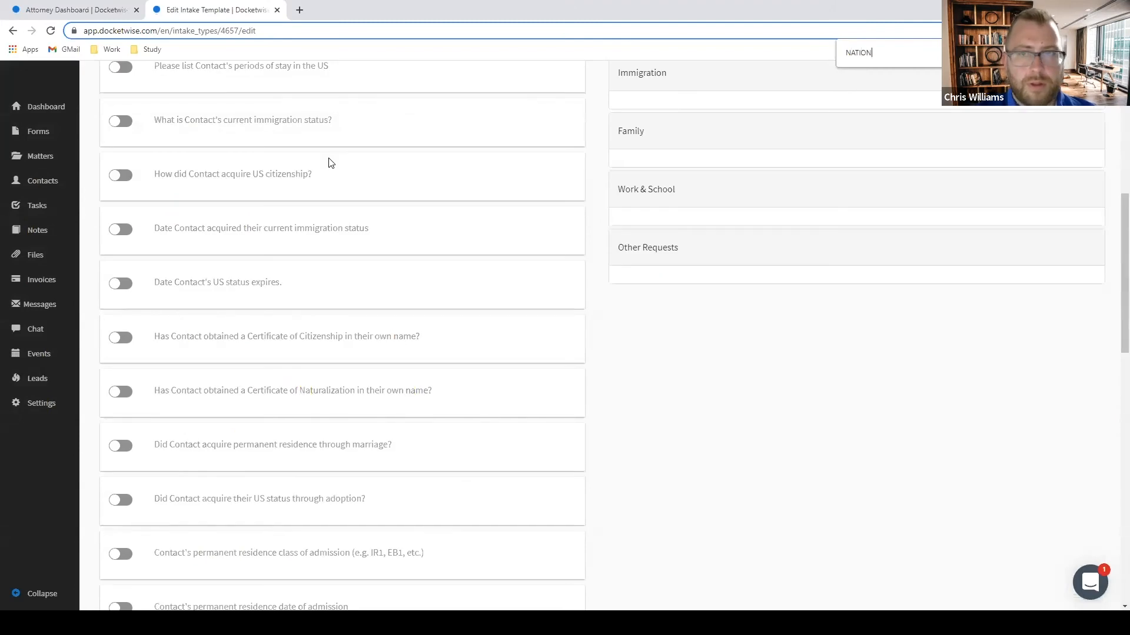
{"action": "scroll", "coordinate": [332, 160], "scroll_direction": "up", "scroll_amount": 7}
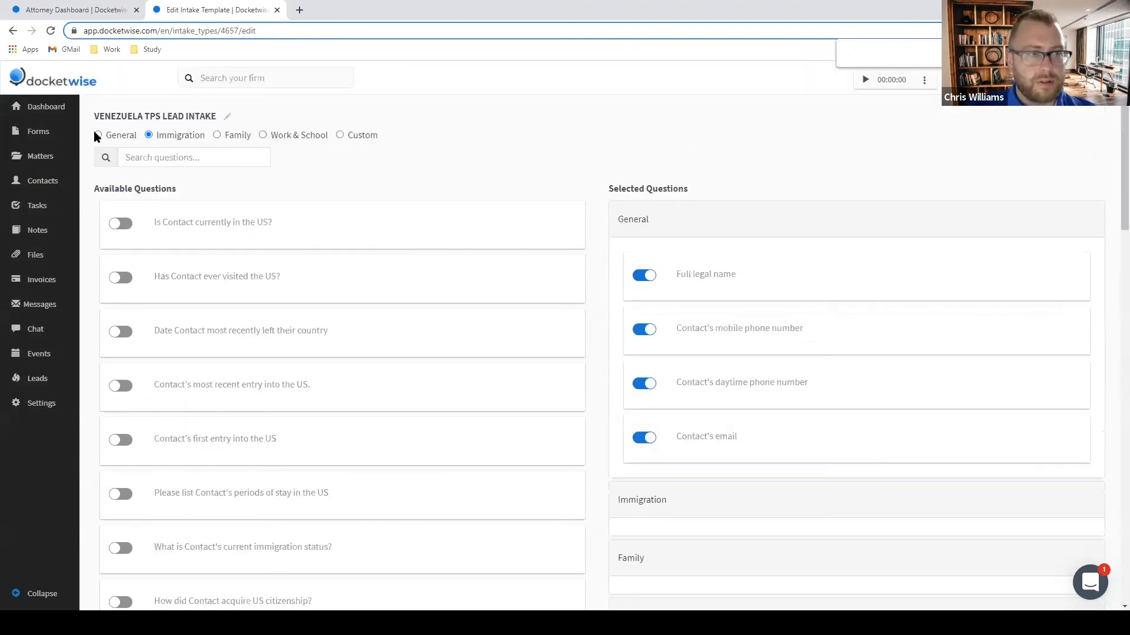
{"action": "left_click", "coordinate": [97, 134]}
{"action": "type", "text": "NATION"}
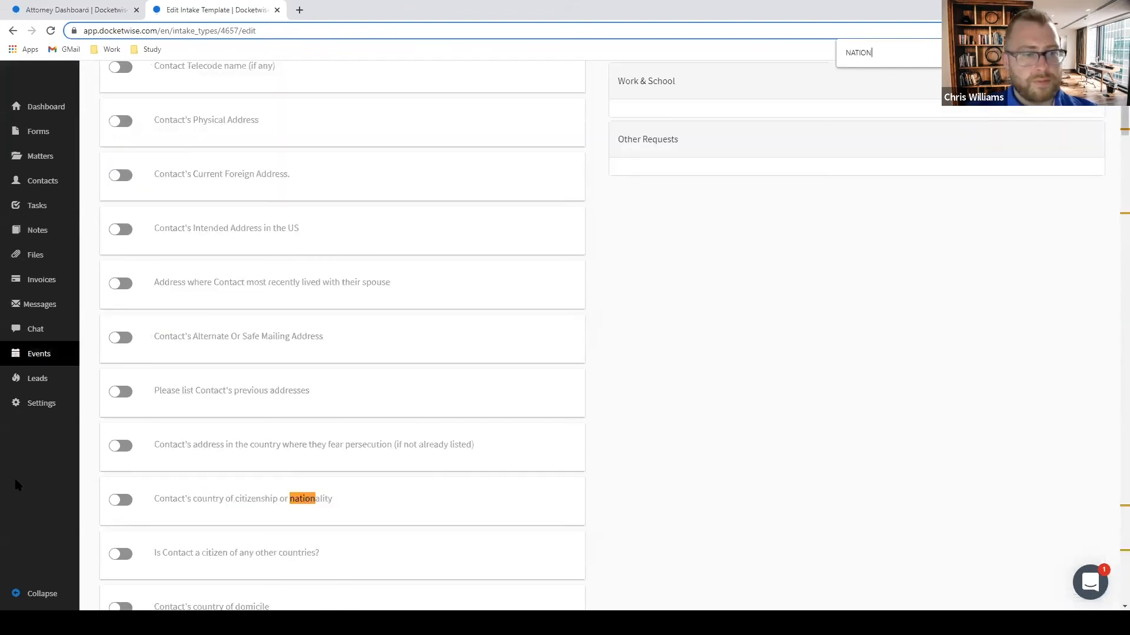
{"action": "left_click", "coordinate": [124, 500]}
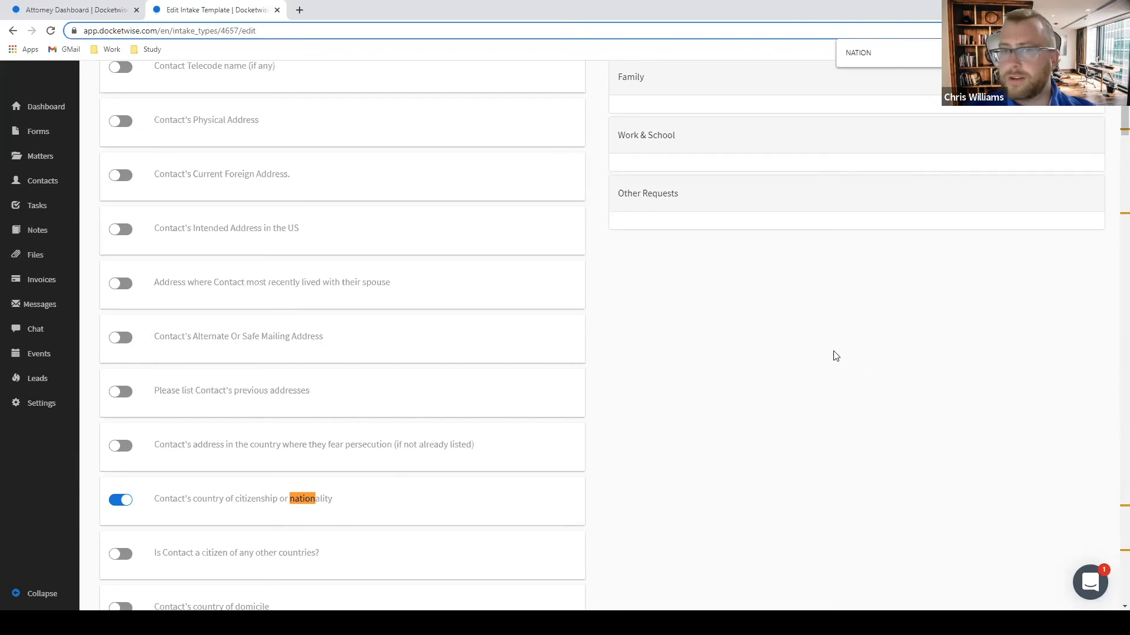
{"action": "scroll", "coordinate": [835, 356], "scroll_direction": "up", "scroll_amount": 10}
{"action": "left_click", "coordinate": [149, 136]}
{"action": "key", "text": "ctrl+f"}
Add the most recent US entry question with I-94 Number, port, city and state of entry.
{"action": "type", "text": "ENTRY"}
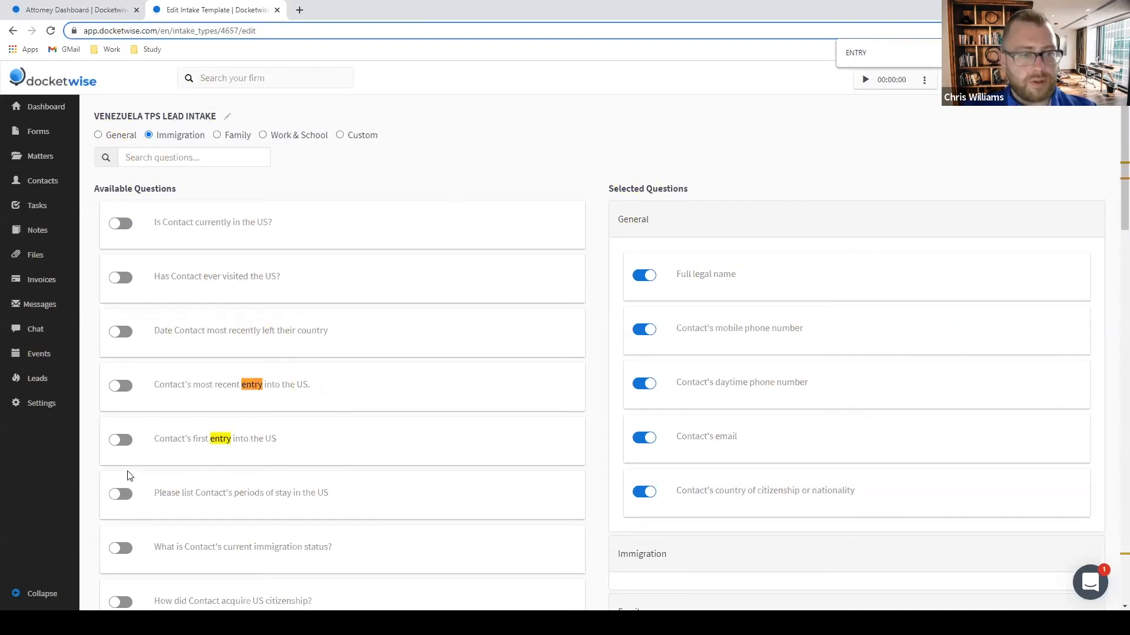
{"action": "left_click", "coordinate": [121, 385]}
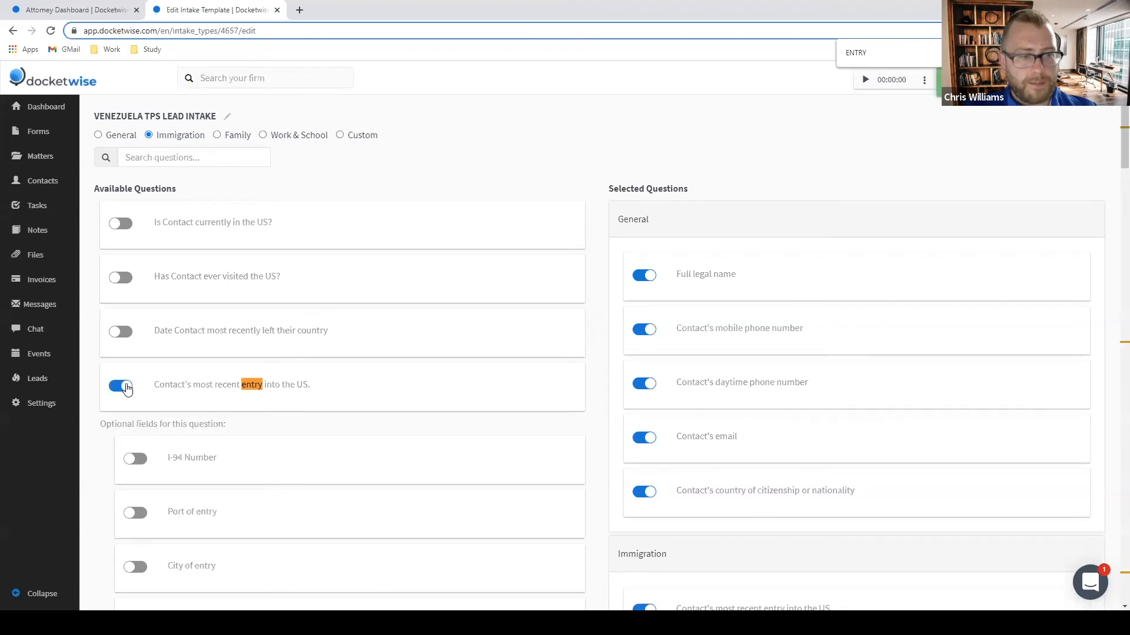
{"action": "scroll", "coordinate": [139, 405], "scroll_direction": "down", "scroll_amount": 2}
{"action": "scroll", "coordinate": [177, 365], "scroll_direction": "down", "scroll_amount": 2}
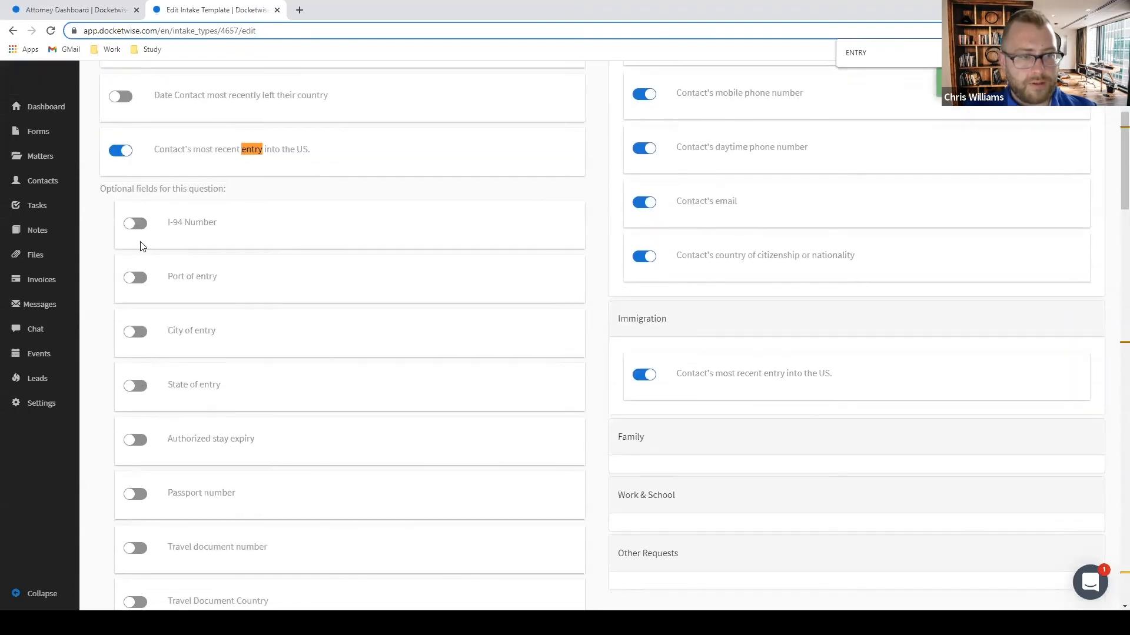
{"action": "left_click", "coordinate": [135, 224]}
{"action": "left_click", "coordinate": [134, 278]}
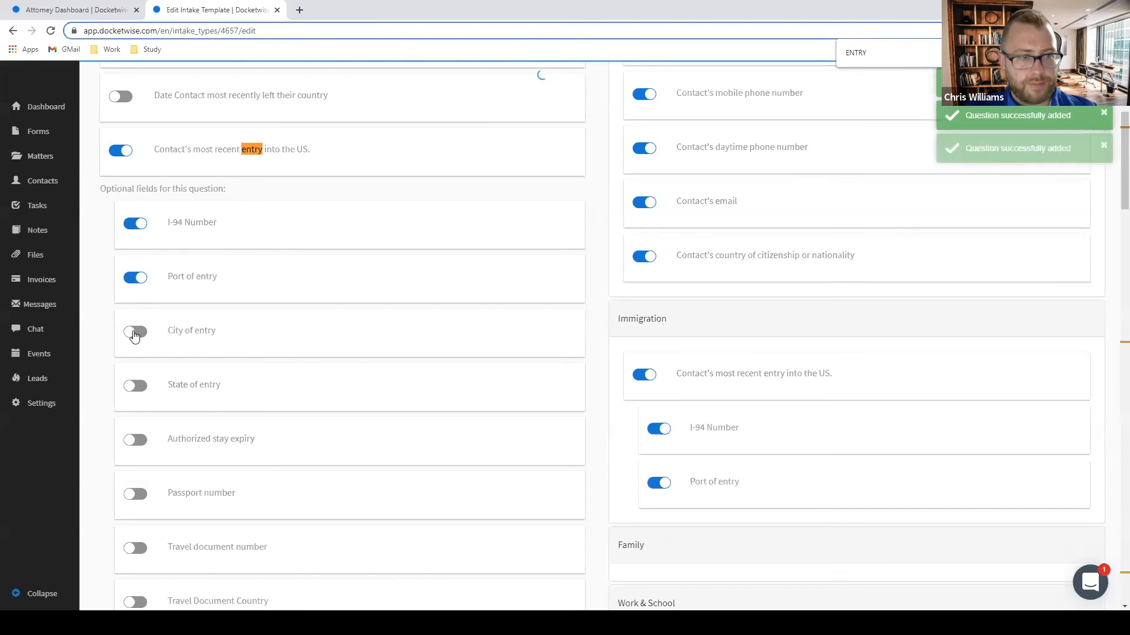
{"action": "left_click", "coordinate": [135, 331]}
{"action": "scroll", "coordinate": [147, 349], "scroll_direction": "down", "scroll_amount": 1}
{"action": "scroll", "coordinate": [148, 350], "scroll_direction": "down", "scroll_amount": 1}
{"action": "left_click", "coordinate": [137, 269]}
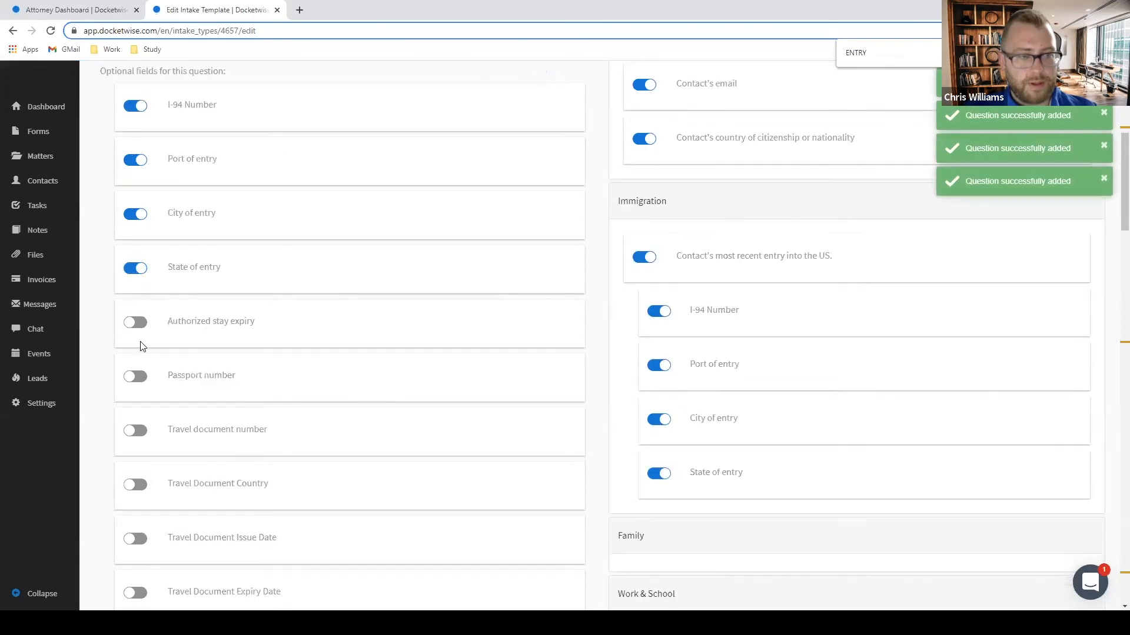
{"action": "scroll", "coordinate": [118, 235], "scroll_direction": "down", "scroll_amount": 2}
Enable Authorized stay expiry, Passport number, Manner of entry (and if other) and Class of admission fields.
{"action": "left_click", "coordinate": [127, 210]}
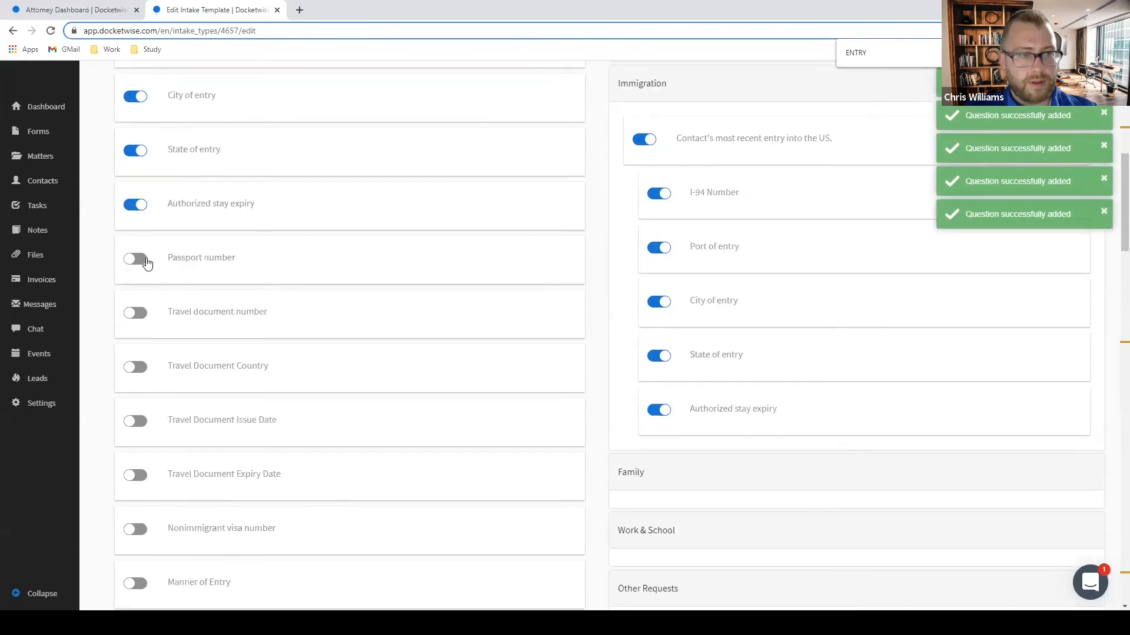
{"action": "scroll", "coordinate": [136, 224], "scroll_direction": "down", "scroll_amount": 2}
{"action": "left_click", "coordinate": [134, 141]}
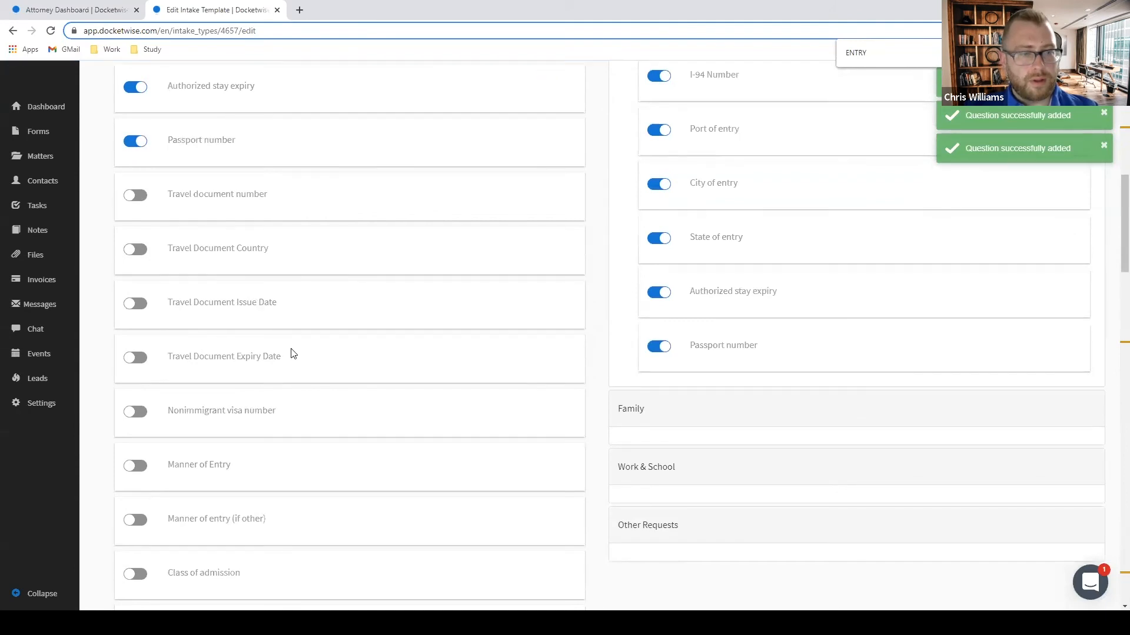
{"action": "scroll", "coordinate": [288, 351], "scroll_direction": "down", "scroll_amount": 3}
{"action": "left_click", "coordinate": [136, 344]}
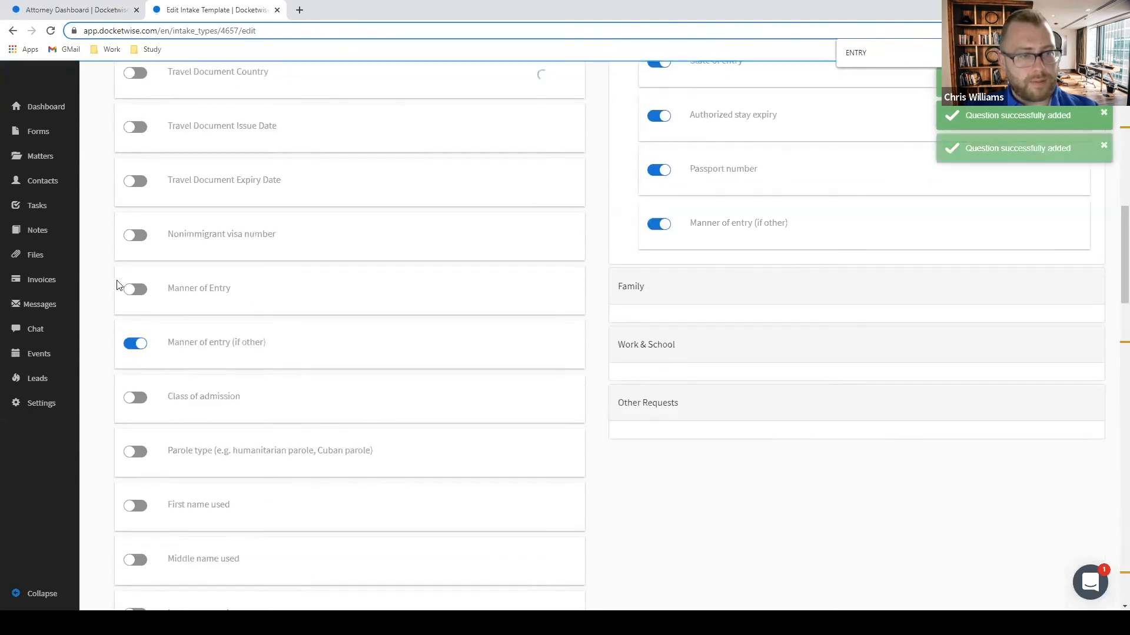
{"action": "left_click", "coordinate": [128, 290]}
{"action": "scroll", "coordinate": [143, 376], "scroll_direction": "down", "scroll_amount": 2}
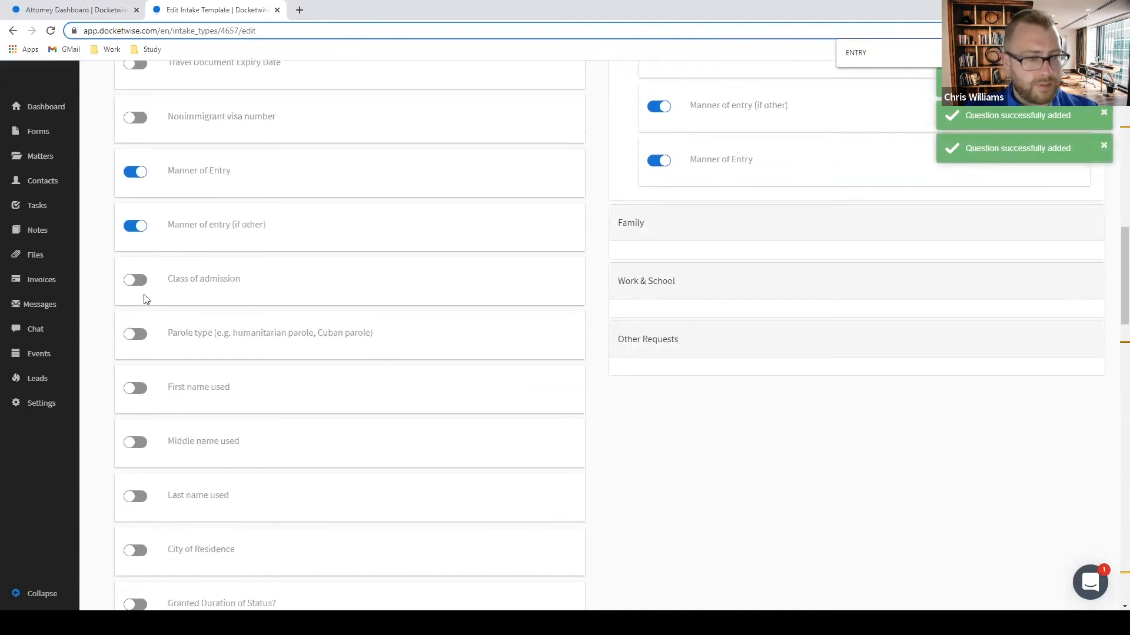
{"action": "left_click", "coordinate": [136, 281]}
Enable Parole type, first/middle/last name used, City of Residence and Date of exit fields.
{"action": "scroll", "coordinate": [155, 306], "scroll_direction": "down", "scroll_amount": 4}
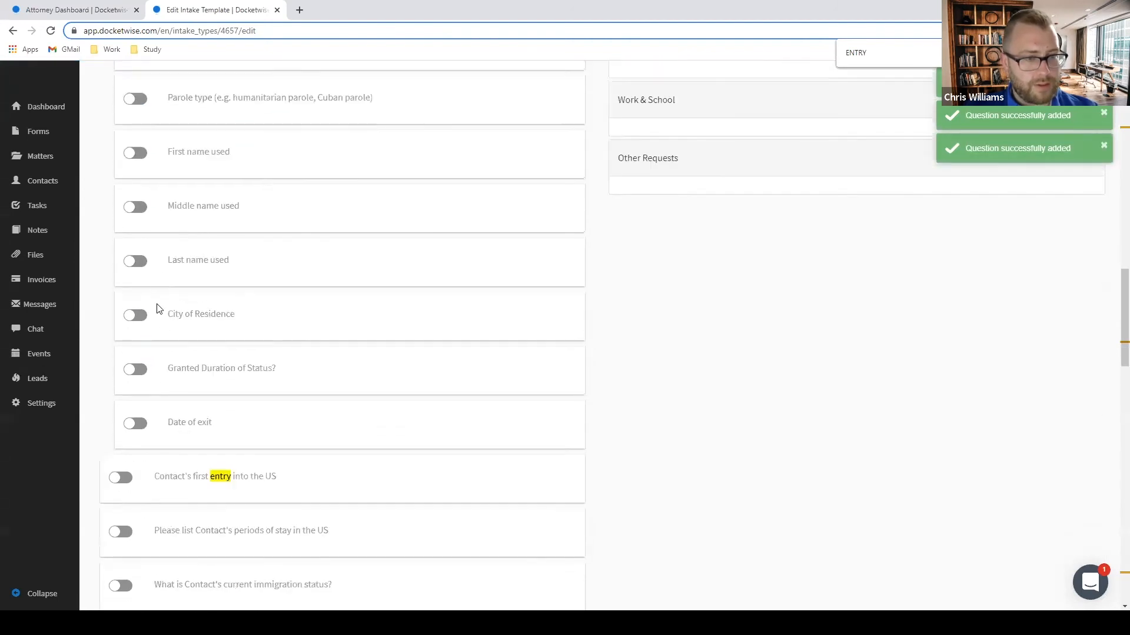
{"action": "scroll", "coordinate": [147, 323], "scroll_direction": "up", "scroll_amount": 1}
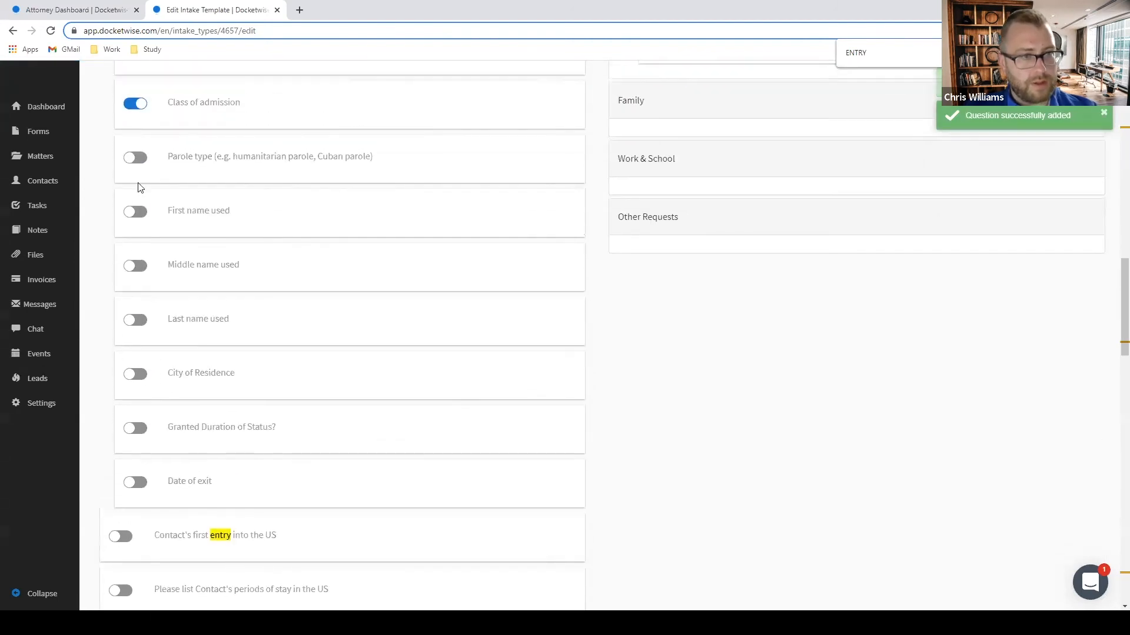
{"action": "left_click", "coordinate": [137, 164]}
{"action": "left_click", "coordinate": [138, 210]}
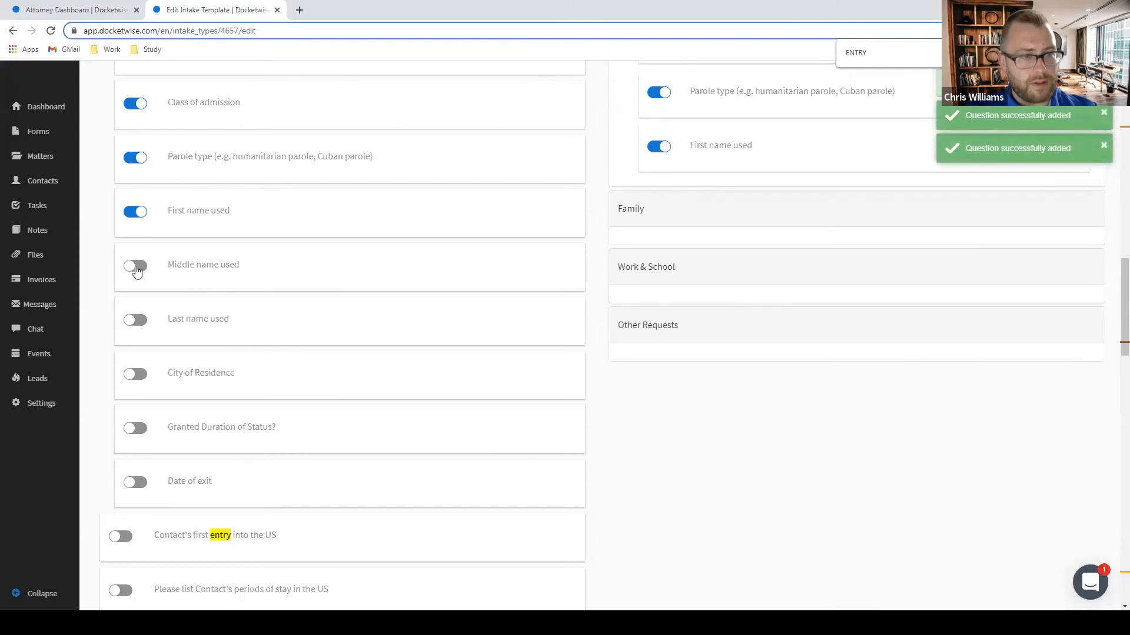
{"action": "left_click", "coordinate": [134, 266]}
{"action": "left_click", "coordinate": [133, 321]}
{"action": "left_click", "coordinate": [136, 378]}
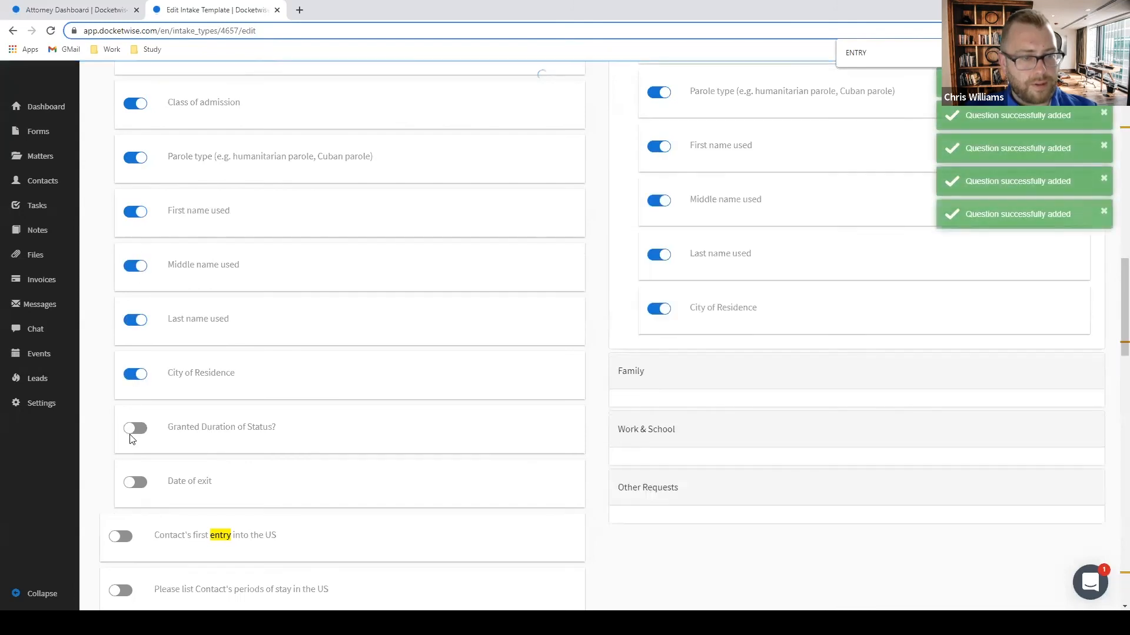
{"action": "left_click", "coordinate": [135, 482]}
{"action": "scroll", "coordinate": [154, 465], "scroll_direction": "down", "scroll_amount": 4}
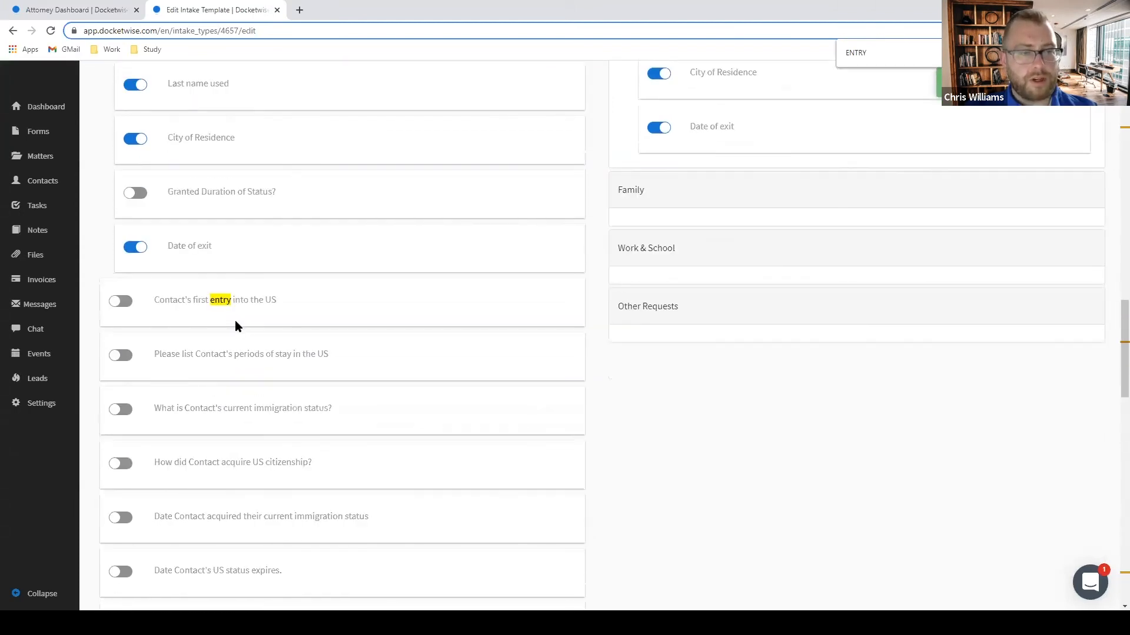
Add the first US entry question with port, city, state and manner of entry.
{"action": "left_click", "coordinate": [125, 301]}
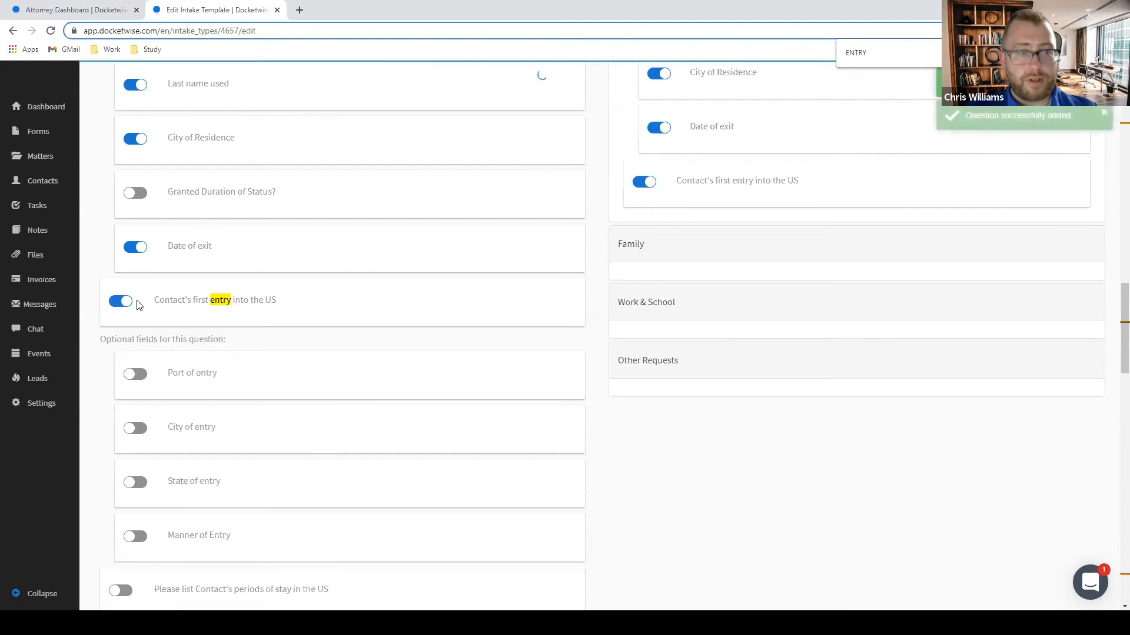
{"action": "left_click", "coordinate": [134, 375]}
{"action": "left_click", "coordinate": [134, 429]}
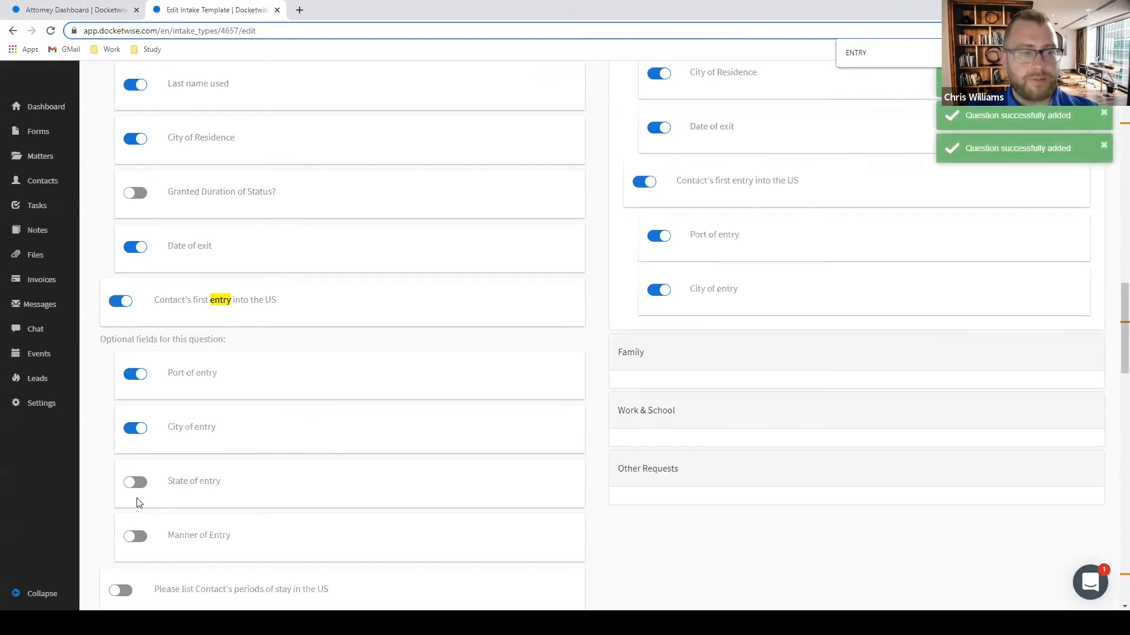
{"action": "left_click", "coordinate": [135, 483]}
{"action": "left_click", "coordinate": [133, 536]}
{"action": "scroll", "coordinate": [278, 467], "scroll_direction": "down", "scroll_amount": 2}
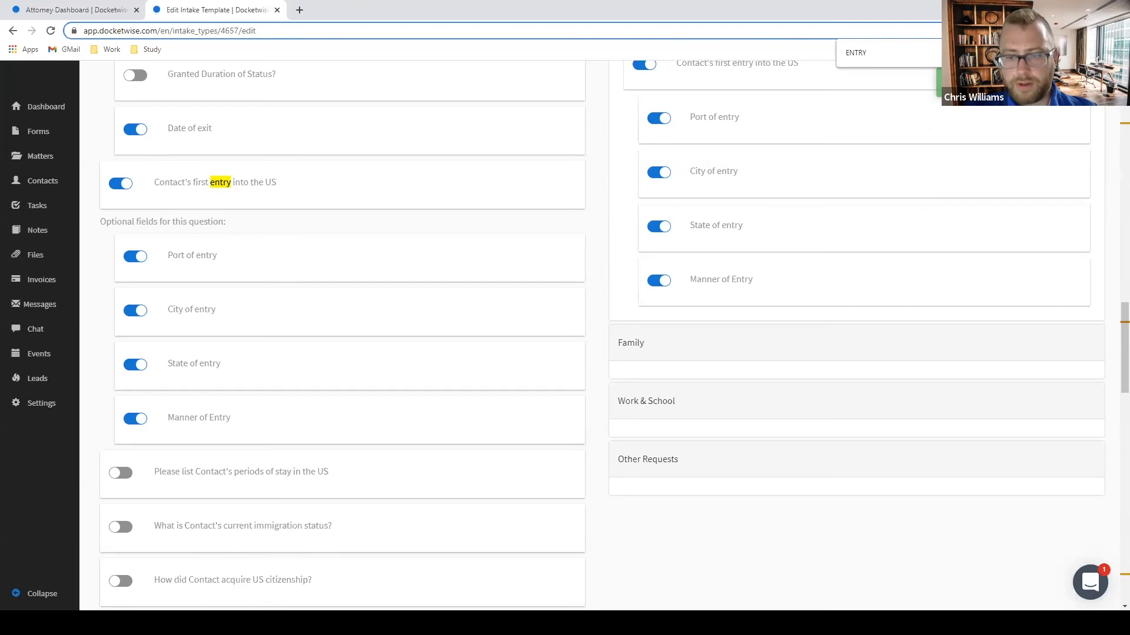
Add the immigration proceedings question with City, State and Court fields.
{"action": "key", "text": "ctrl+f"}
{"action": "type", "text": "PROCEED"}
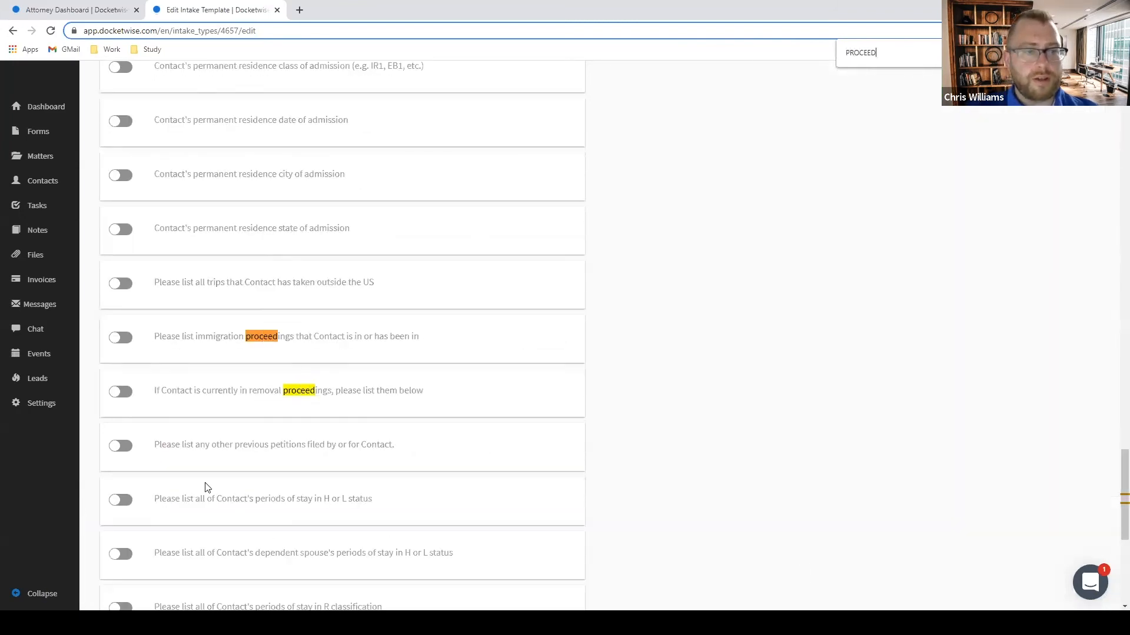
{"action": "left_click", "coordinate": [122, 340]}
{"action": "left_click", "coordinate": [135, 412]}
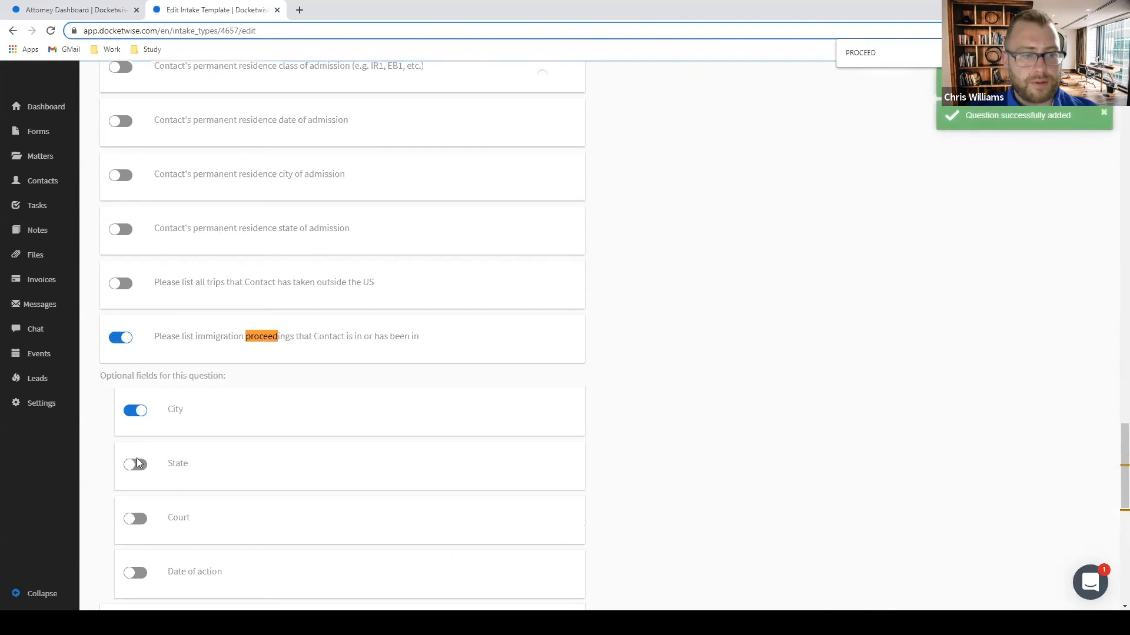
{"action": "scroll", "coordinate": [137, 463], "scroll_direction": "down", "scroll_amount": 2}
{"action": "left_click", "coordinate": [136, 348]}
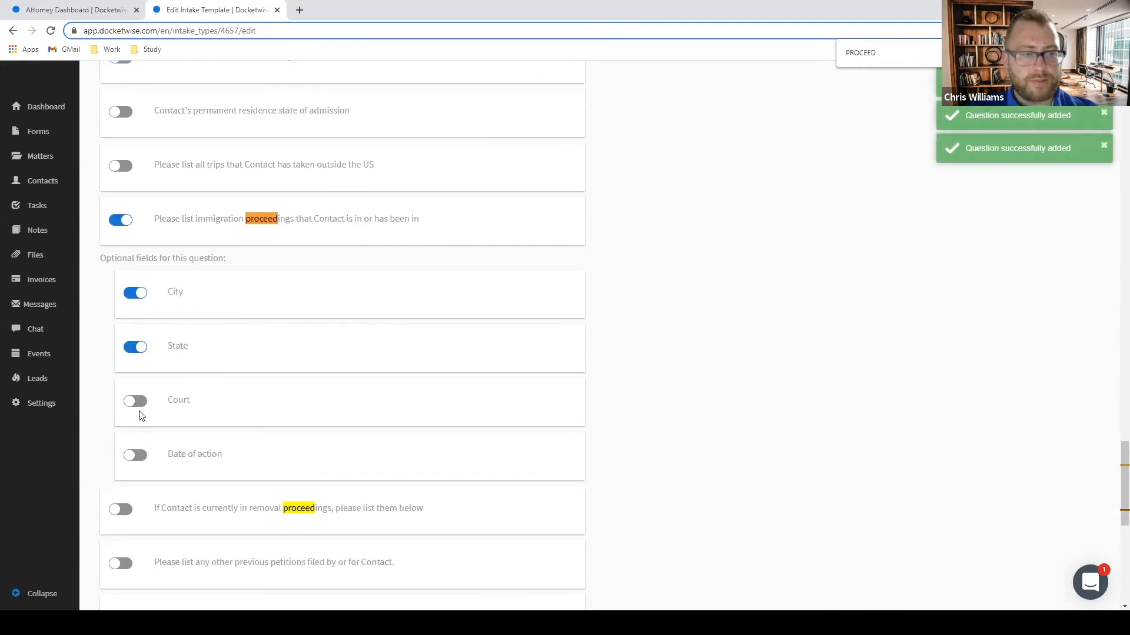
{"action": "left_click", "coordinate": [136, 402]}
Add the removal proceedings question with City, State, Date of decision and Disposition fields.
{"action": "scroll", "coordinate": [157, 461], "scroll_direction": "down", "scroll_amount": 1}
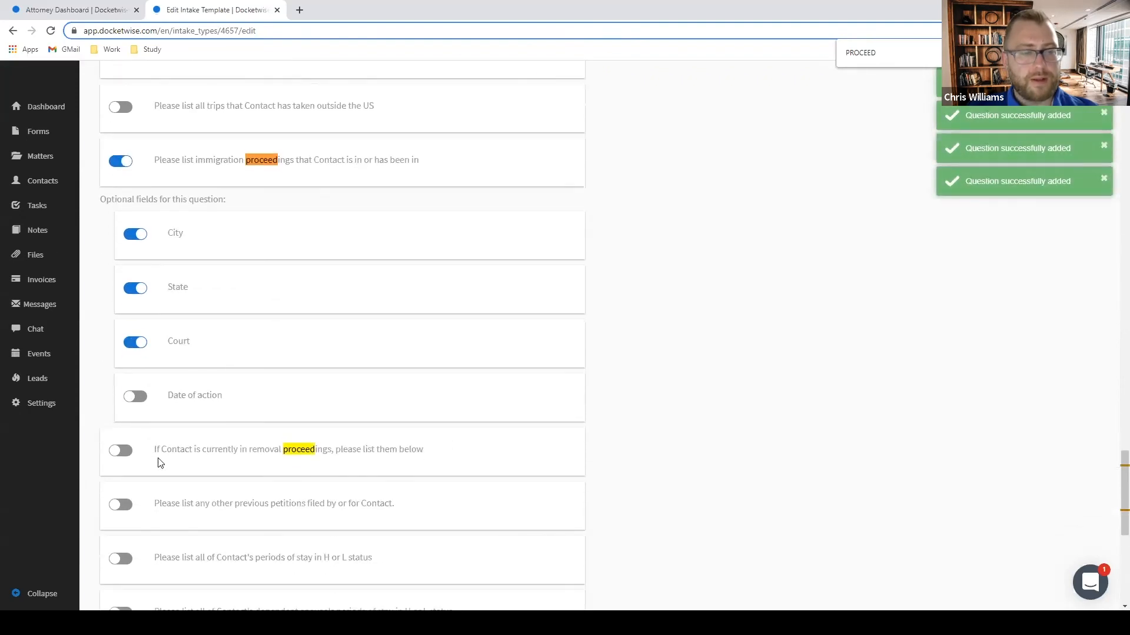
{"action": "left_click", "coordinate": [120, 451]}
{"action": "scroll", "coordinate": [131, 447], "scroll_direction": "down", "scroll_amount": 4}
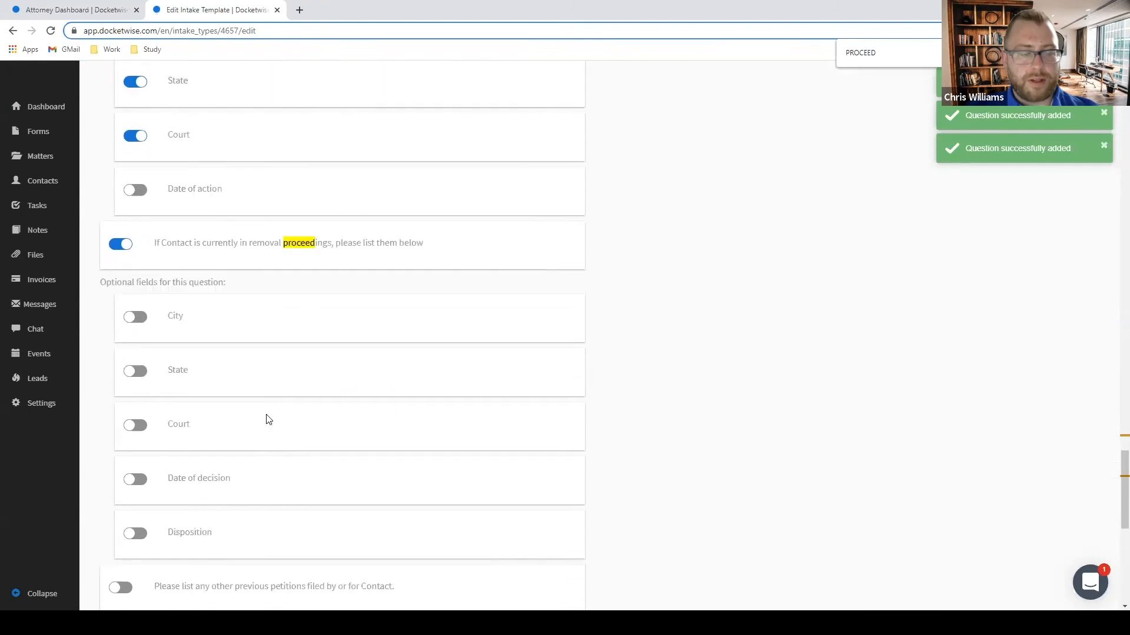
{"action": "left_click", "coordinate": [138, 299]}
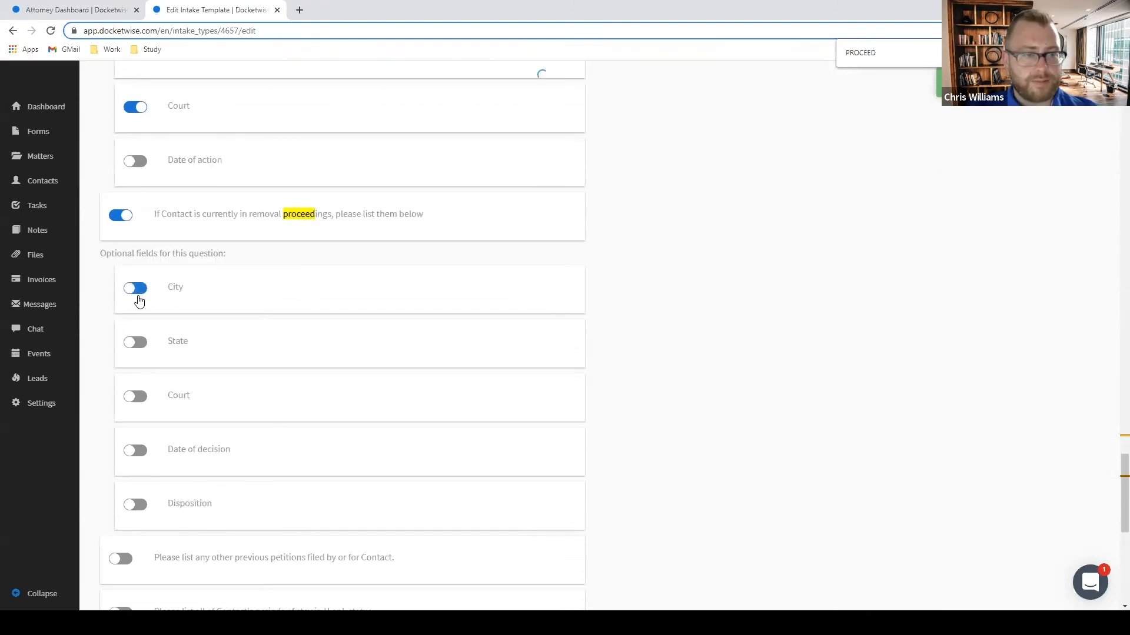
{"action": "left_click", "coordinate": [135, 343]}
{"action": "left_click", "coordinate": [133, 452]}
{"action": "left_click", "coordinate": [138, 505]}
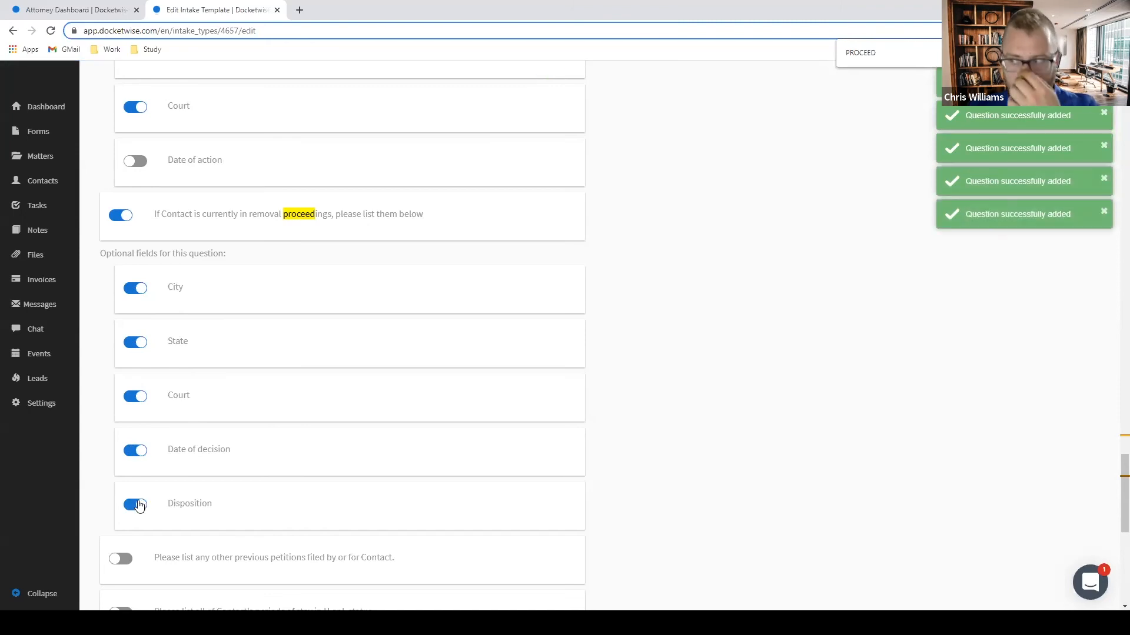
{"action": "scroll", "coordinate": [847, 353], "scroll_direction": "up", "scroll_amount": 8}
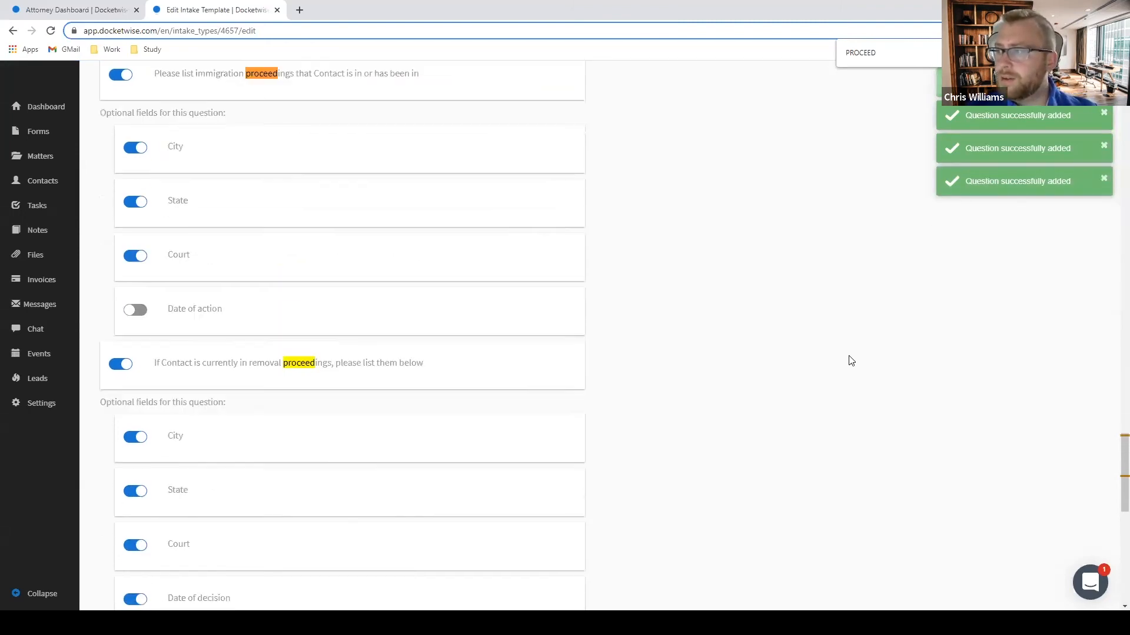
{"action": "scroll", "coordinate": [848, 351], "scroll_direction": "down", "scroll_amount": 7}
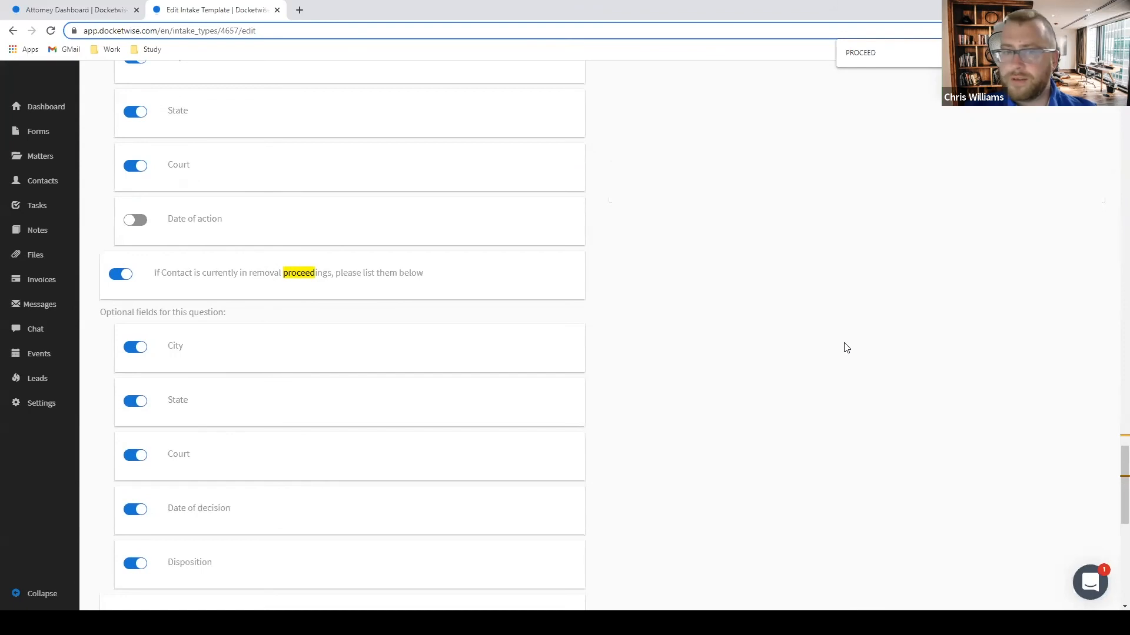
Add the previous petitions question with beneficiary first, middle and last name fields.
{"action": "key", "text": "ctrl+f"}
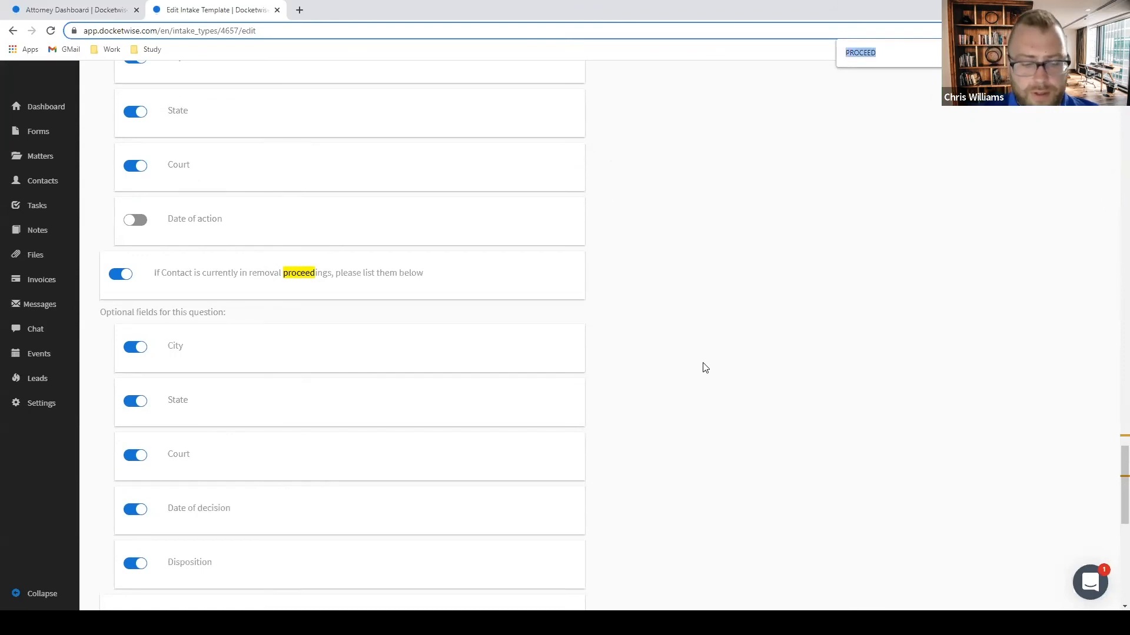
{"action": "type", "text": "PREVIOUS"}
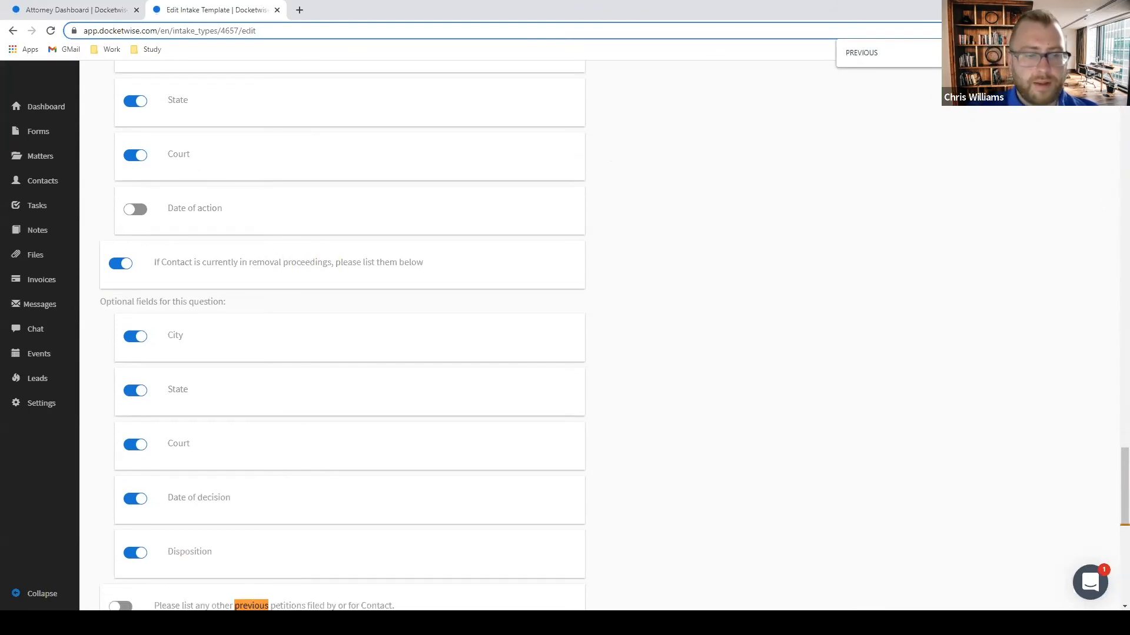
{"action": "scroll", "coordinate": [410, 428], "scroll_direction": "down", "scroll_amount": 3}
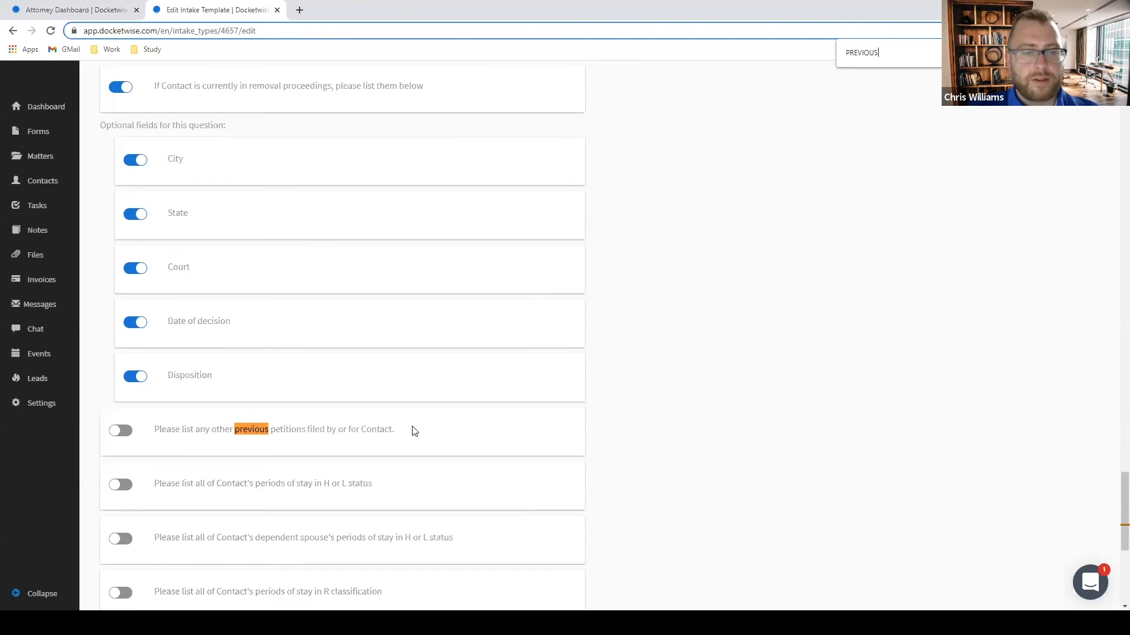
{"action": "left_click", "coordinate": [116, 434]}
{"action": "scroll", "coordinate": [132, 430], "scroll_direction": "down", "scroll_amount": 2}
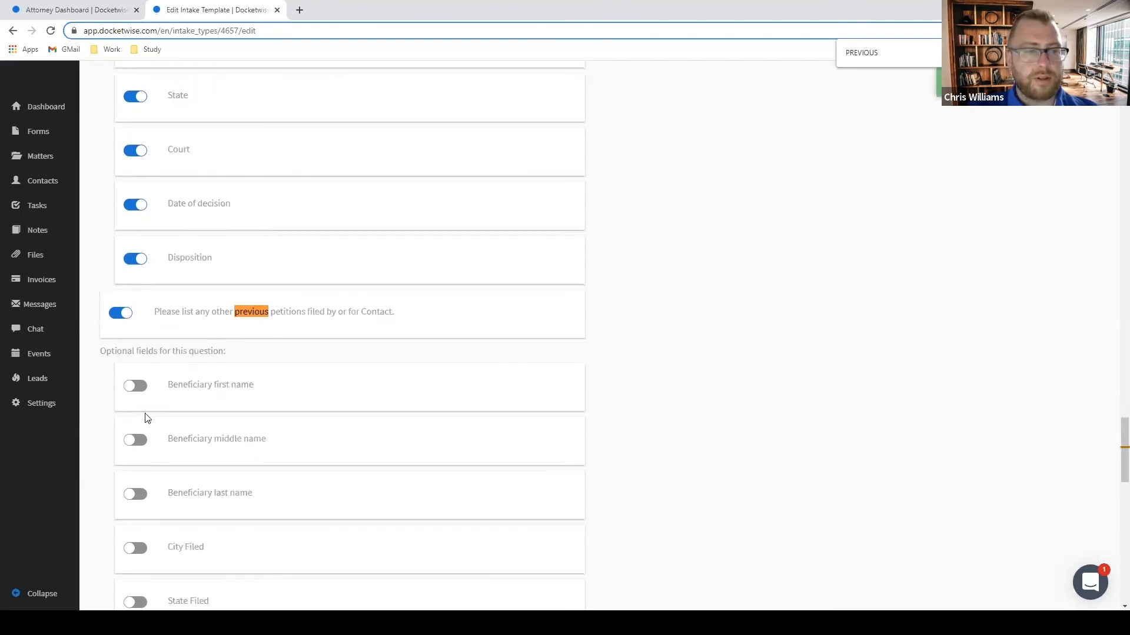
{"action": "left_click", "coordinate": [129, 388]}
{"action": "left_click", "coordinate": [134, 440]}
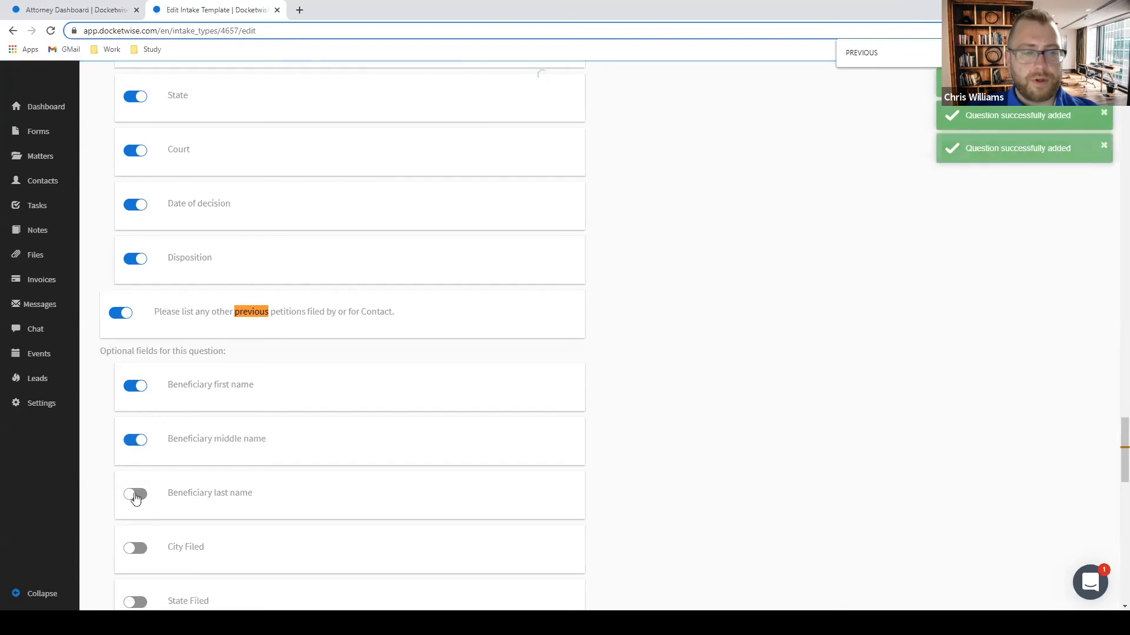
{"action": "scroll", "coordinate": [134, 491], "scroll_direction": "down", "scroll_amount": 2}
{"action": "left_click", "coordinate": [136, 377]}
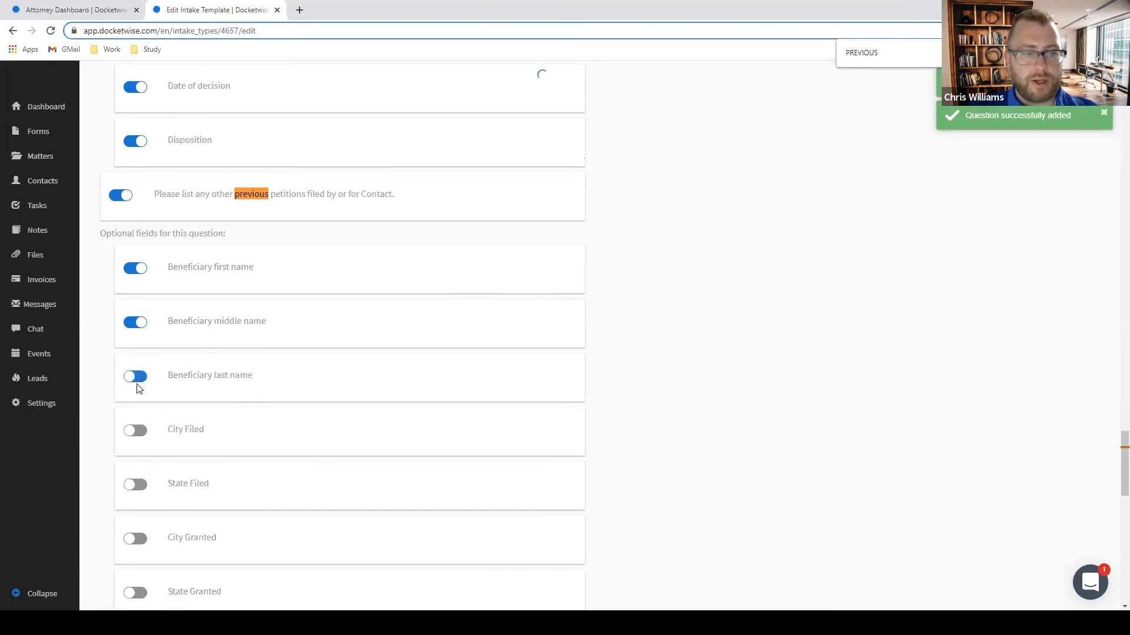
Enable the Previous Petition Type field for the previous petitions question.
{"action": "scroll", "coordinate": [659, 376], "scroll_direction": "down", "scroll_amount": 2}
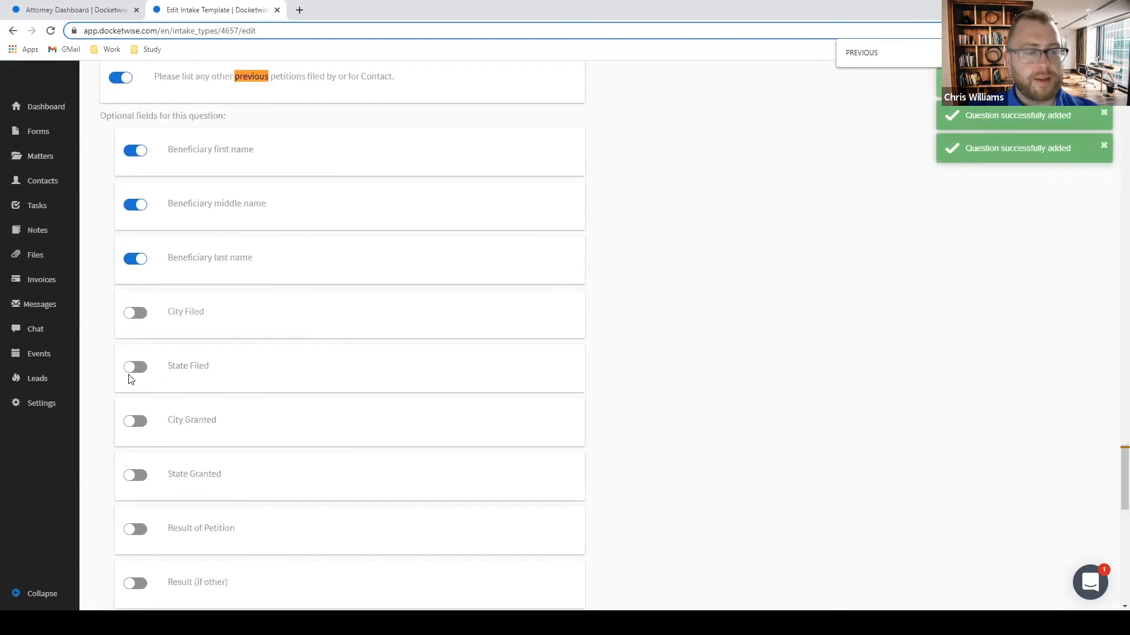
{"action": "scroll", "coordinate": [129, 377], "scroll_direction": "down", "scroll_amount": 2}
{"action": "scroll", "coordinate": [153, 377], "scroll_direction": "down", "scroll_amount": 2}
{"action": "scroll", "coordinate": [142, 341], "scroll_direction": "up", "scroll_amount": 2}
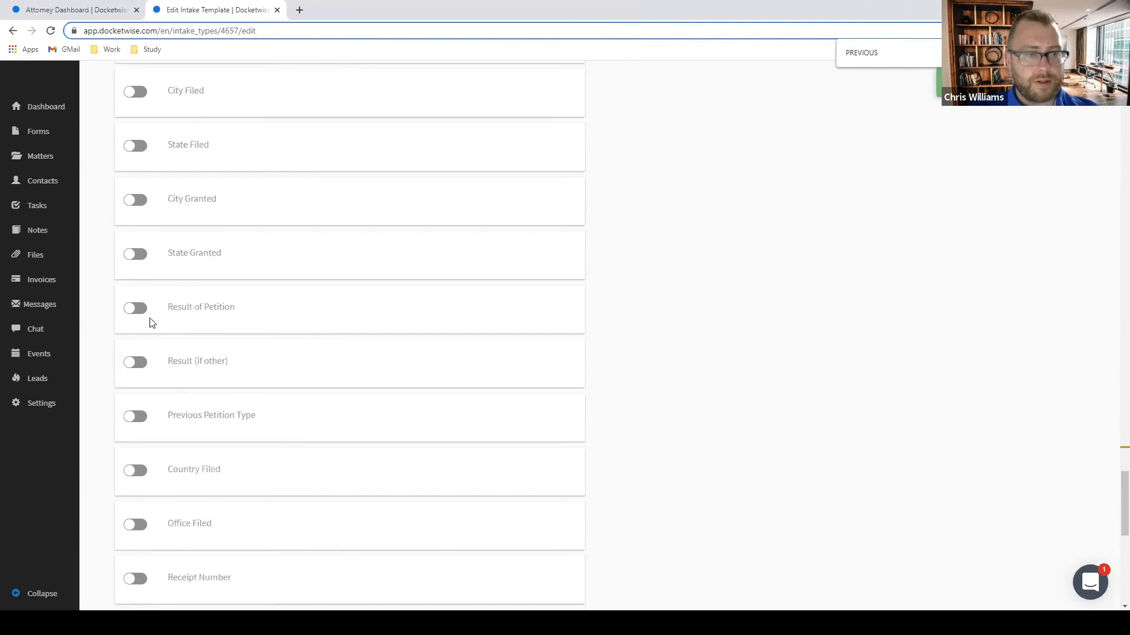
{"action": "scroll", "coordinate": [132, 286], "scroll_direction": "down", "scroll_amount": 3}
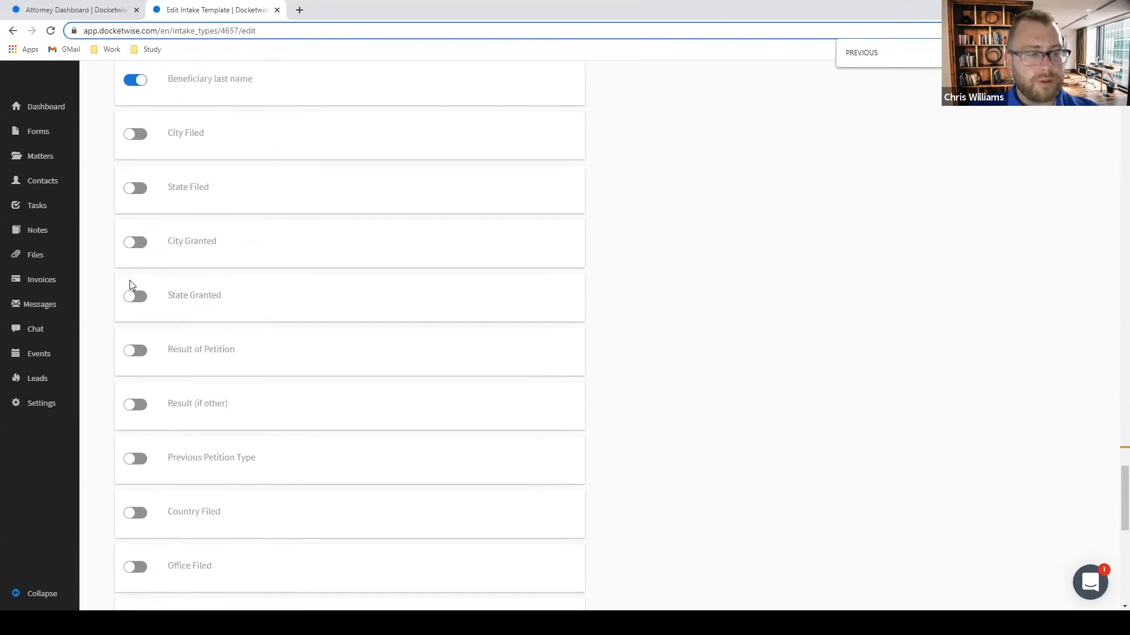
{"action": "scroll", "coordinate": [135, 471], "scroll_direction": "down", "scroll_amount": 2}
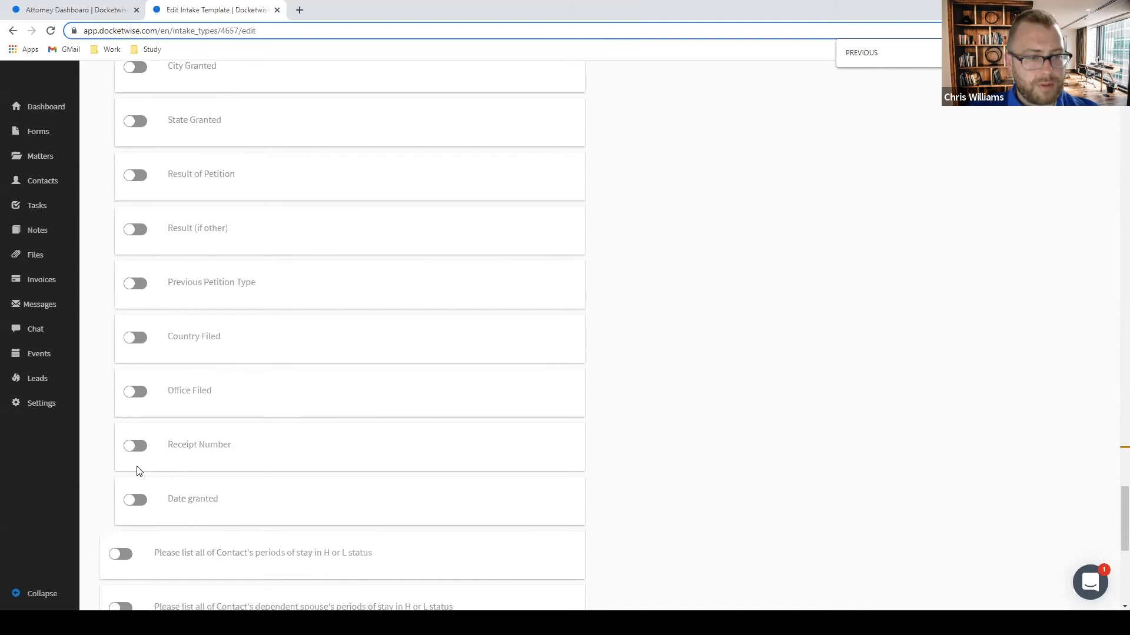
{"action": "scroll", "coordinate": [132, 454], "scroll_direction": "up", "scroll_amount": 6}
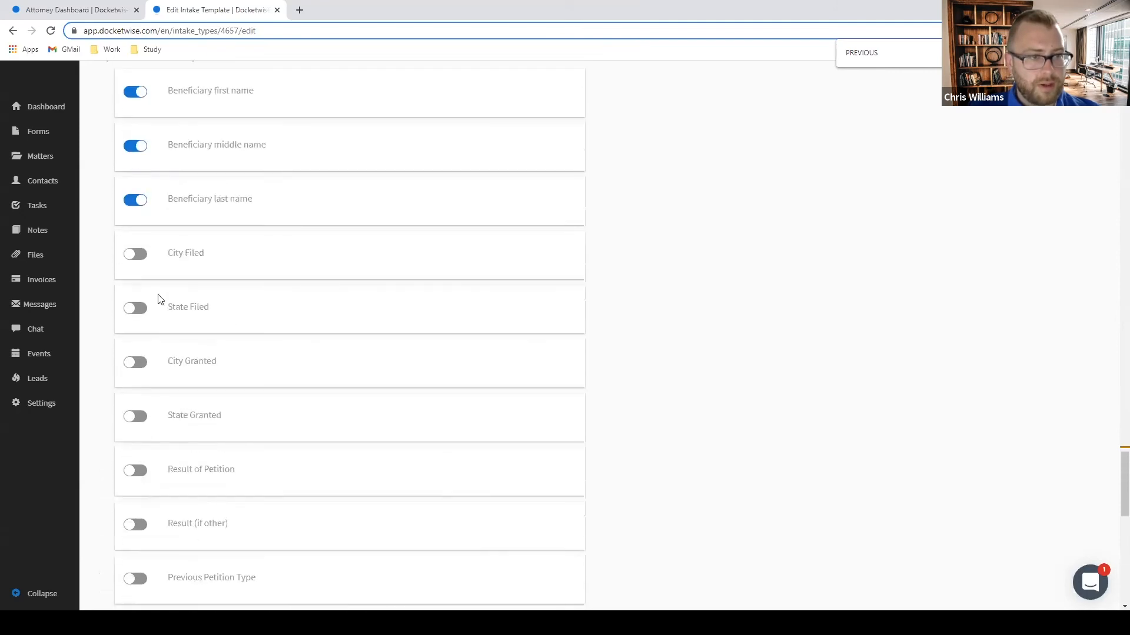
{"action": "scroll", "coordinate": [133, 303], "scroll_direction": "down", "scroll_amount": 2}
{"action": "scroll", "coordinate": [115, 311], "scroll_direction": "down", "scroll_amount": 2}
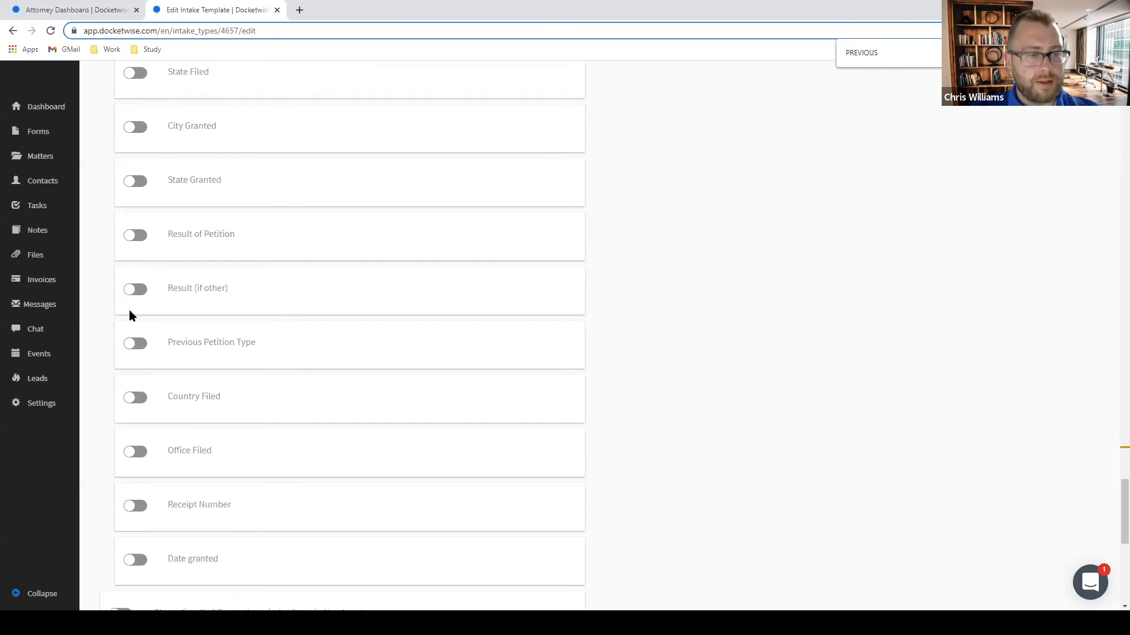
{"action": "left_click", "coordinate": [135, 344]}
{"action": "scroll", "coordinate": [141, 330], "scroll_direction": "down", "scroll_amount": 2}
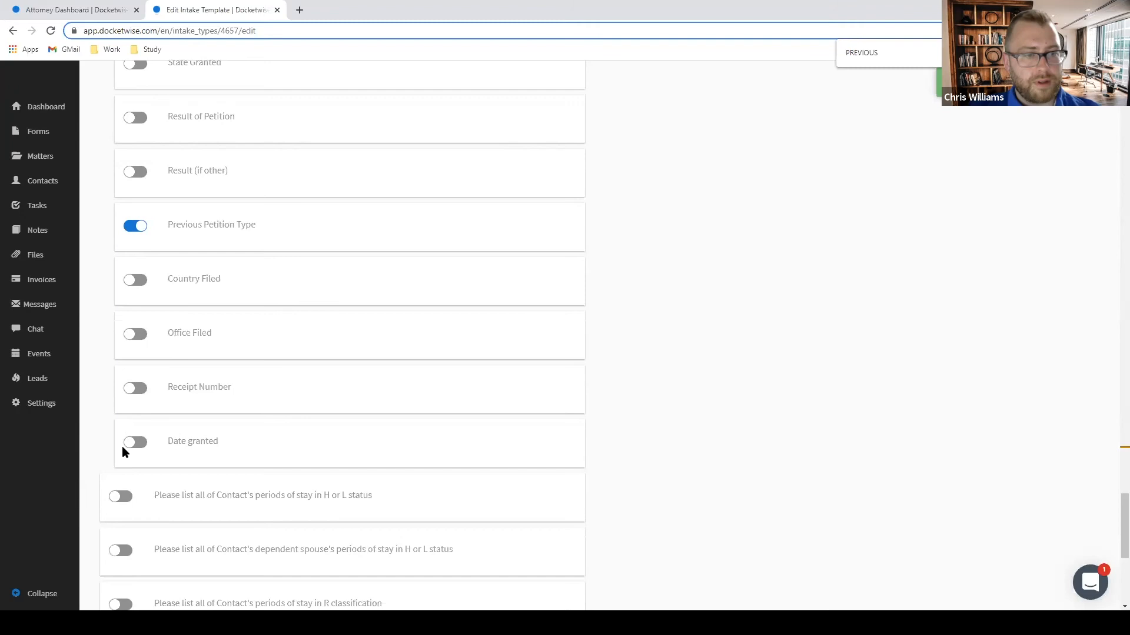
{"action": "scroll", "coordinate": [133, 447], "scroll_direction": "down", "scroll_amount": 3}
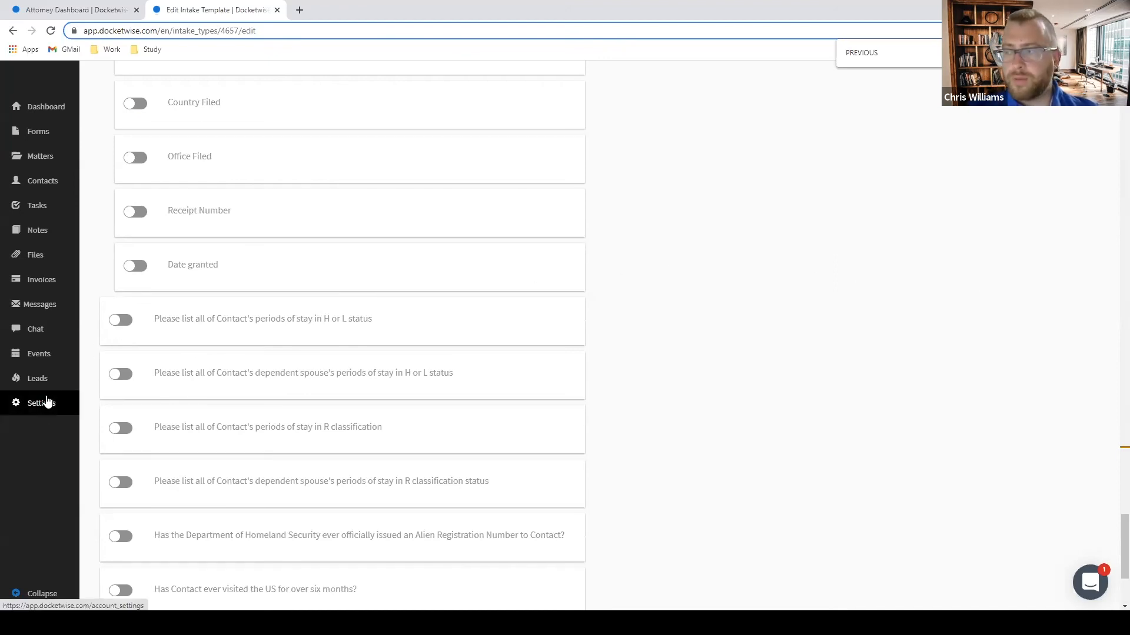
{"action": "scroll", "coordinate": [813, 281], "scroll_direction": "up", "scroll_amount": 20}
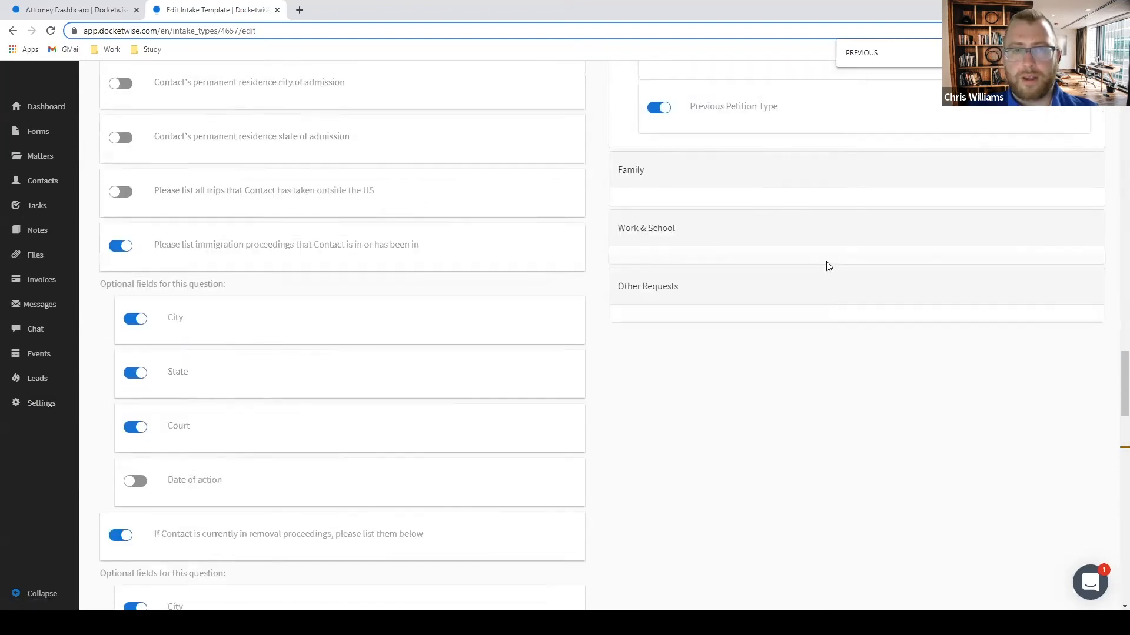
{"action": "scroll", "coordinate": [837, 264], "scroll_direction": "up", "scroll_amount": 10}
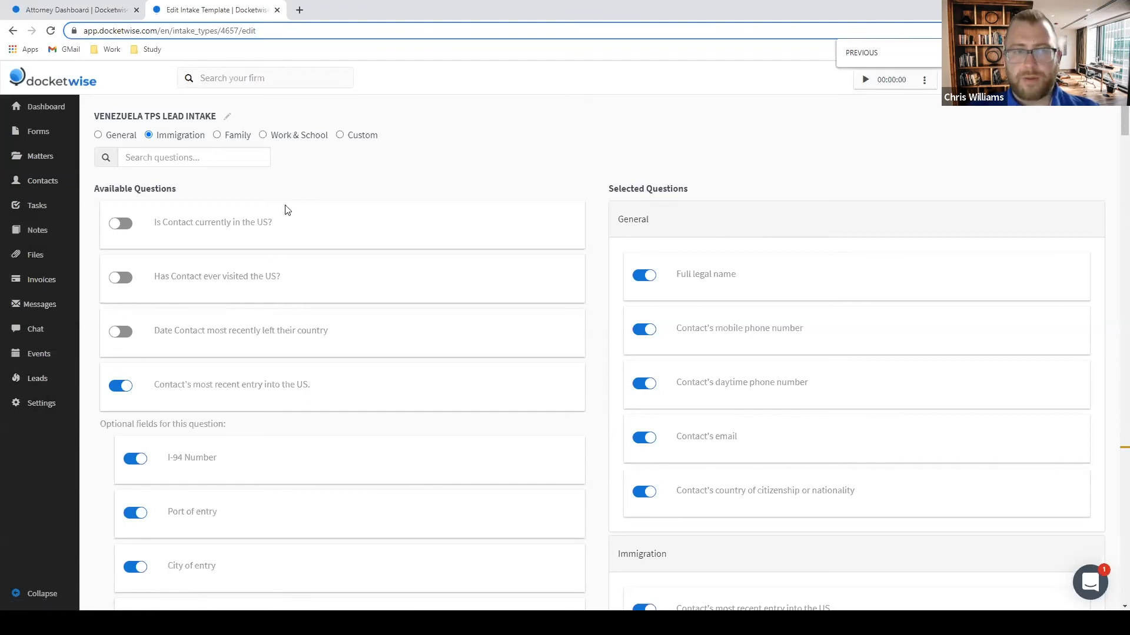
Go to Custom Attributes in account settings and start a new attribute.
{"action": "left_click", "coordinate": [40, 406]}
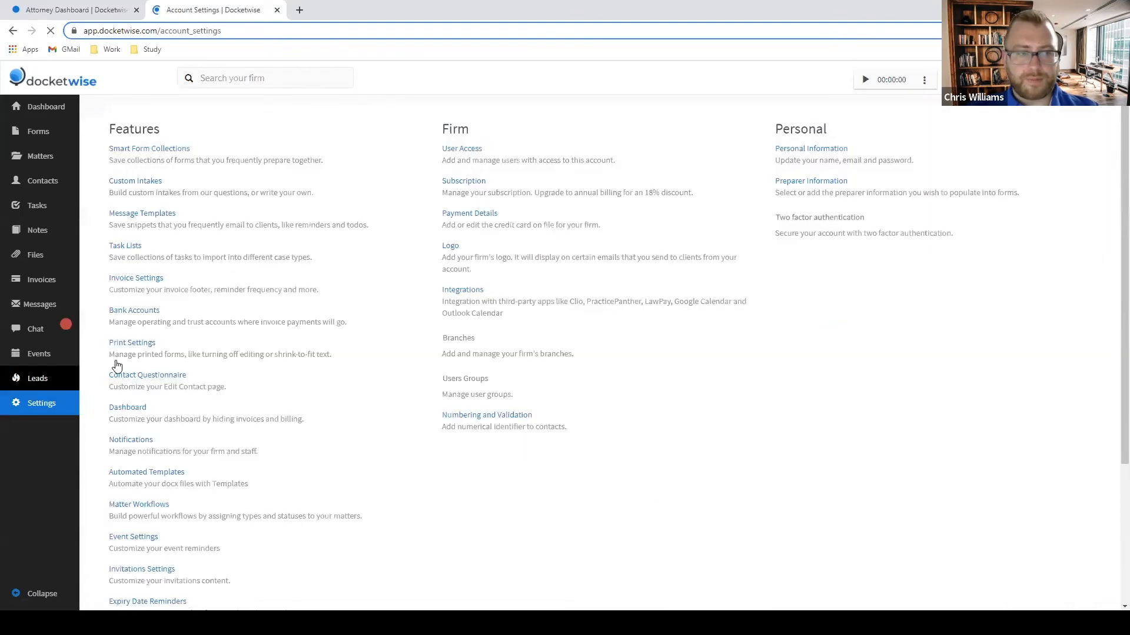
{"action": "scroll", "coordinate": [681, 314], "scroll_direction": "down", "scroll_amount": 3}
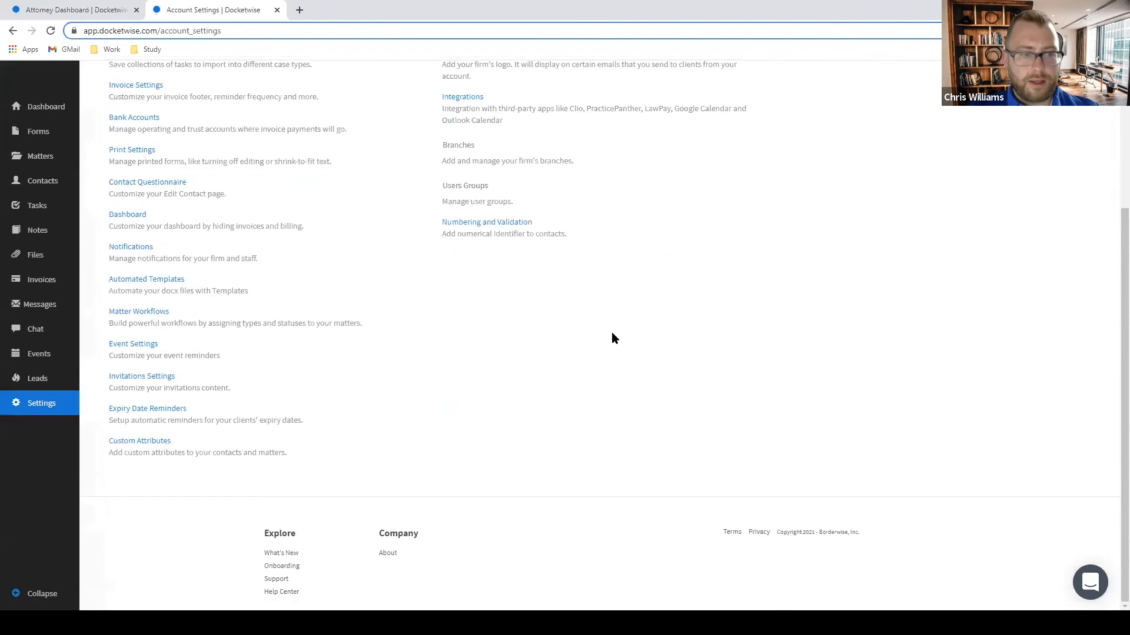
{"action": "left_click", "coordinate": [135, 442]}
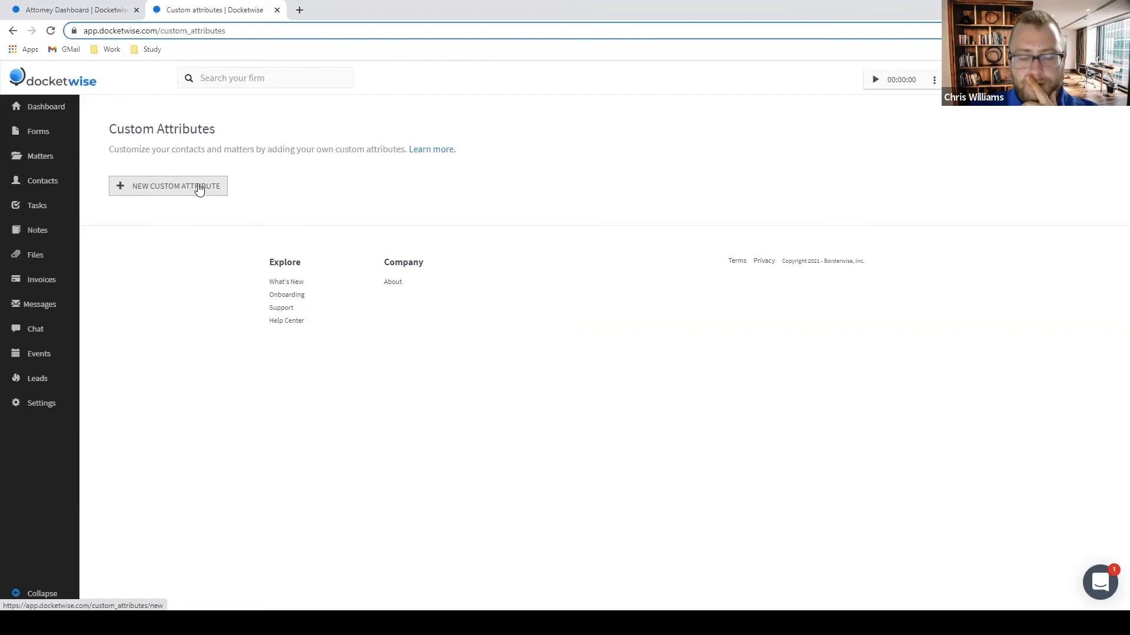
{"action": "left_click", "coordinate": [135, 189]}
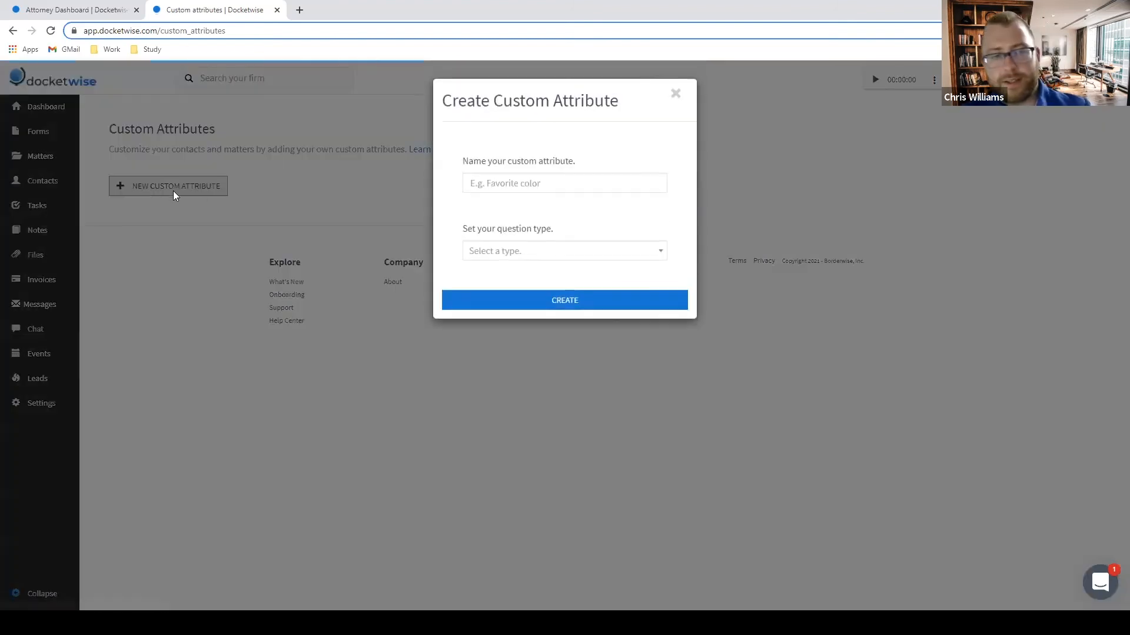
Name the attribute 'Source' and set its type to list.
{"action": "left_click", "coordinate": [553, 182]}
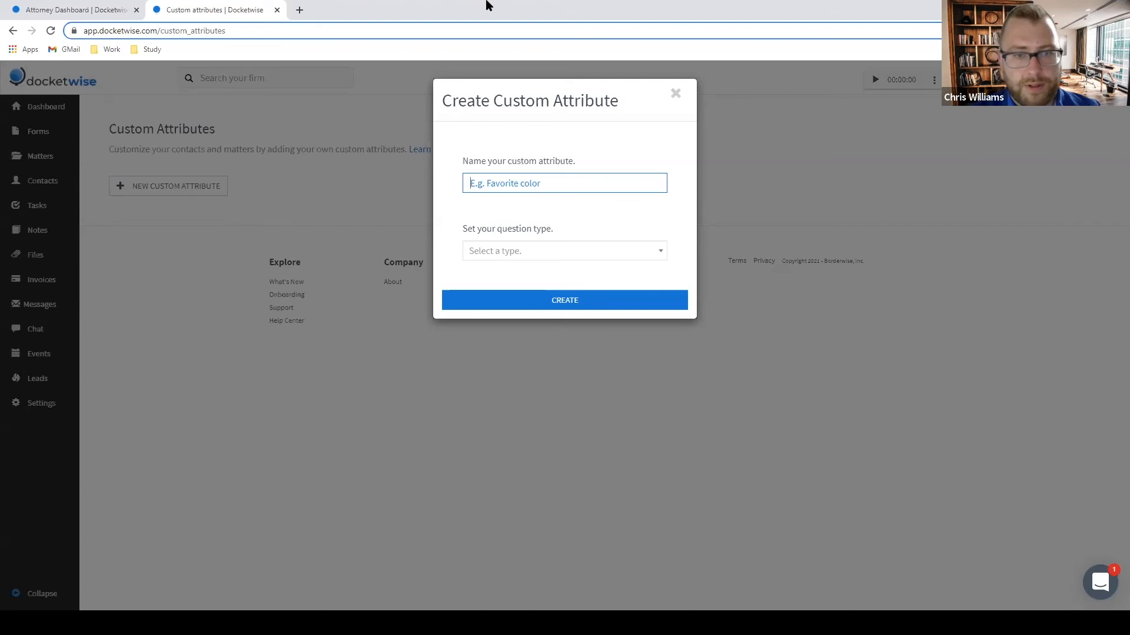
{"action": "type", "text": "alien"}
{"action": "key", "text": "BackSpace"}
{"action": "key", "text": "BackSpace"}
{"action": "key", "text": "BackSpace"}
{"action": "key", "text": "BackSpace"}
{"action": "key", "text": "BackSpace"}
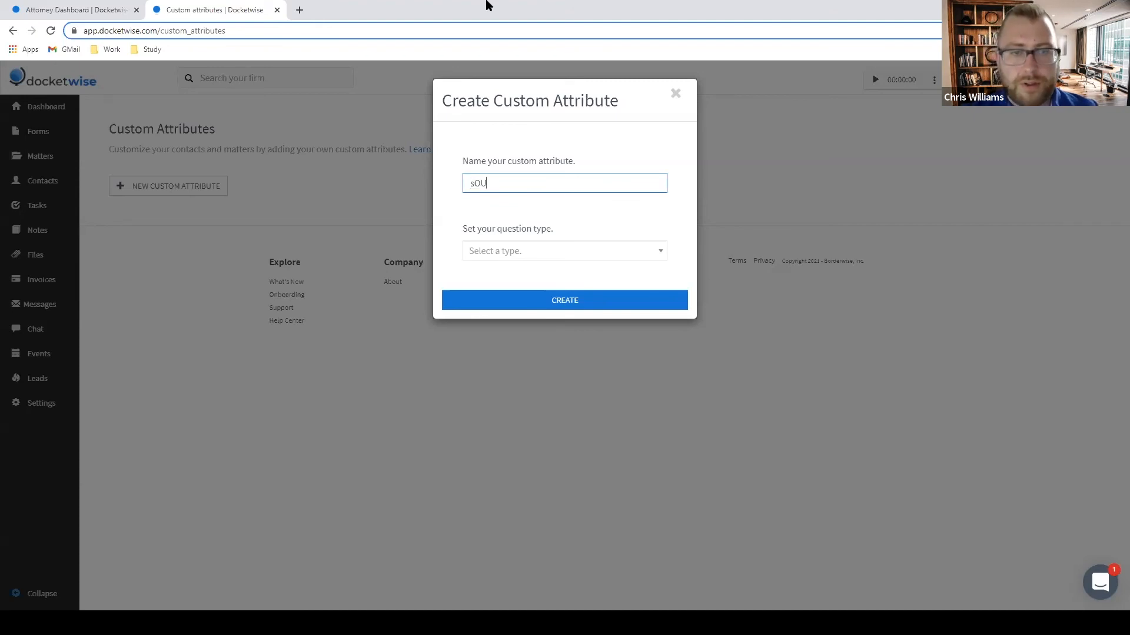
{"action": "type", "text": "Source"}
{"action": "key", "text": "BackSpace"}
{"action": "key", "text": "BackSpace"}
{"action": "type", "text": "rce"}
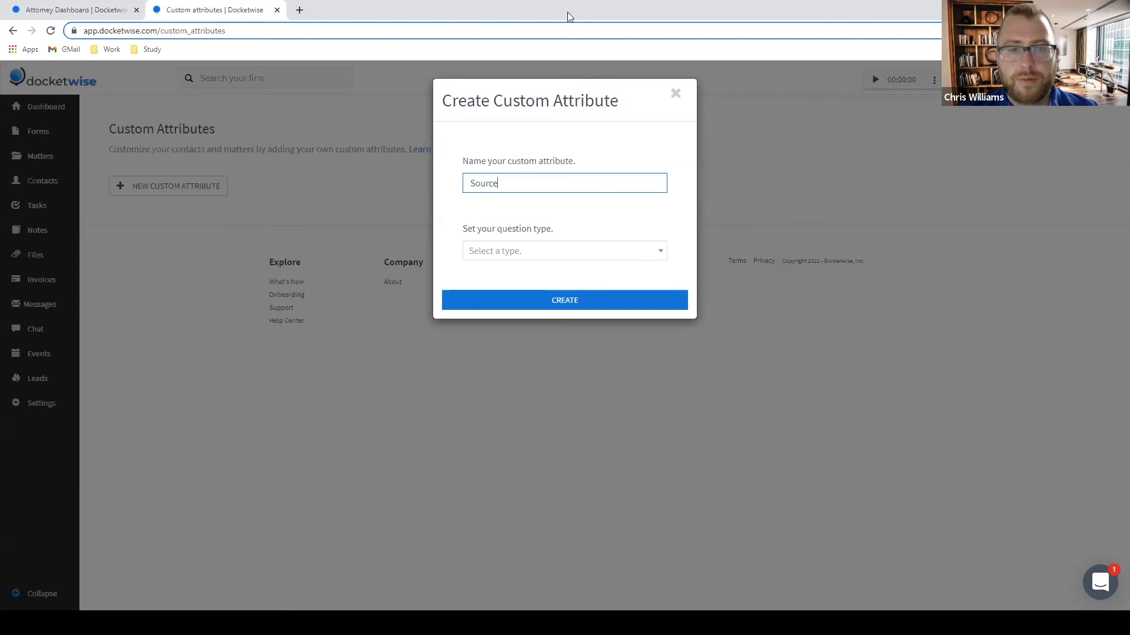
{"action": "left_click", "coordinate": [598, 252]}
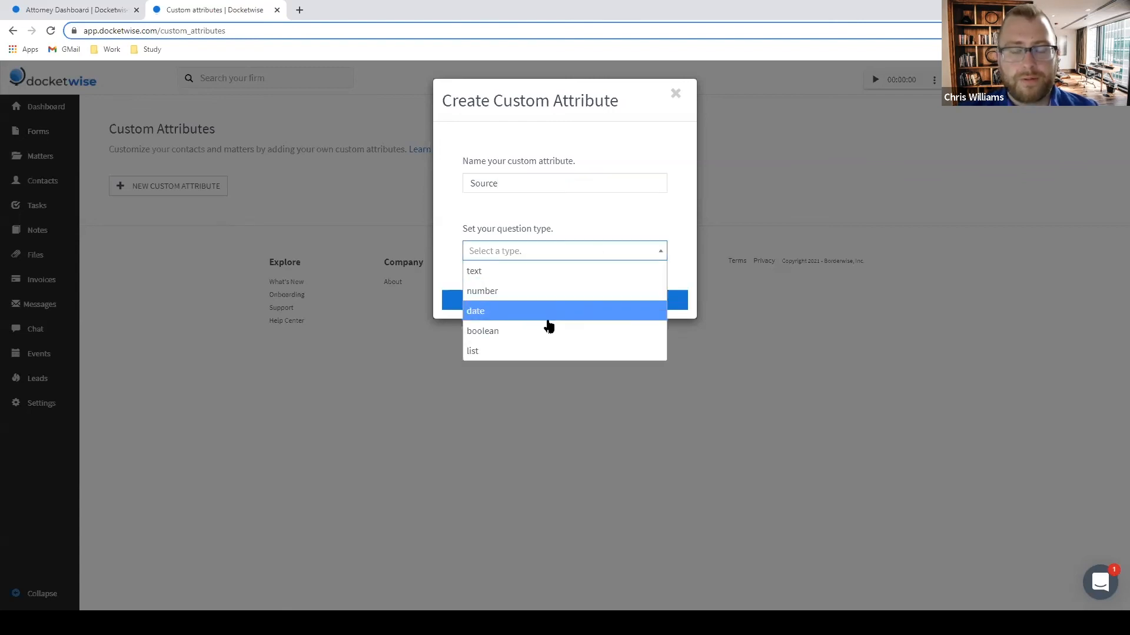
{"action": "left_click", "coordinate": [521, 351]}
Add list options FB Ad, Instagram Ad and Google Search.
{"action": "left_click", "coordinate": [514, 323]}
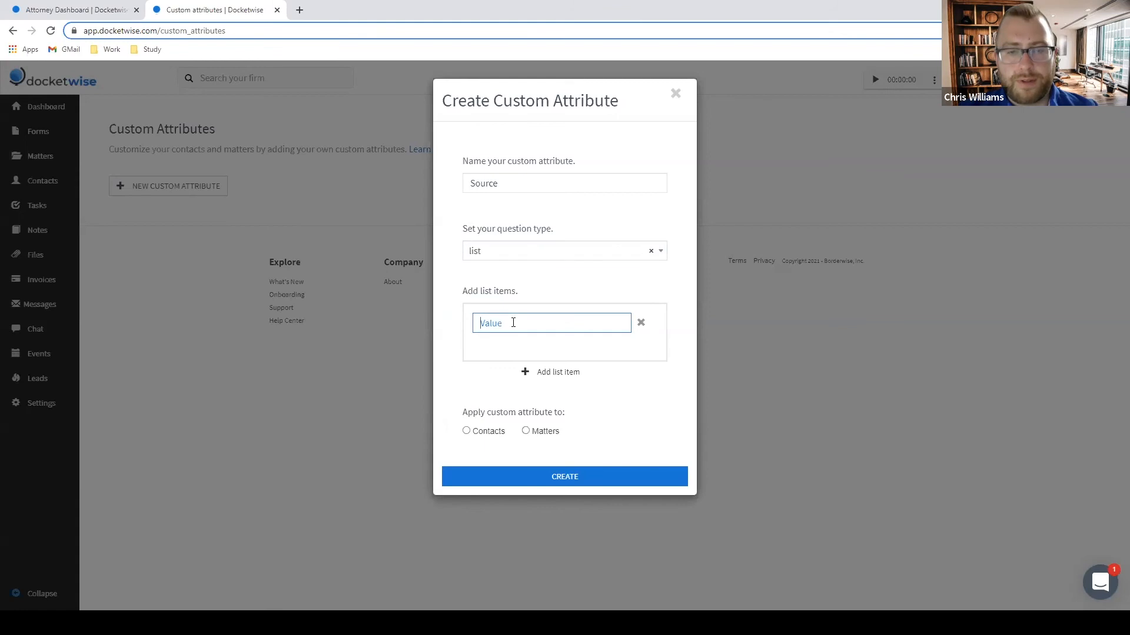
{"action": "type", "text": "FB Ad"}
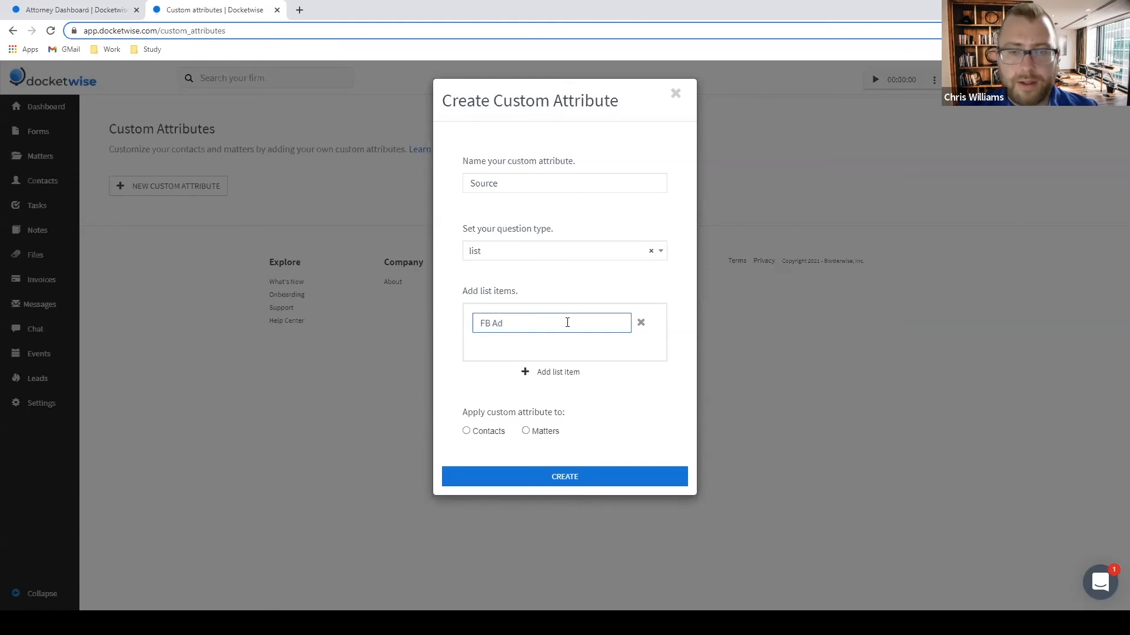
{"action": "left_click", "coordinate": [557, 373]}
{"action": "left_click", "coordinate": [526, 349]}
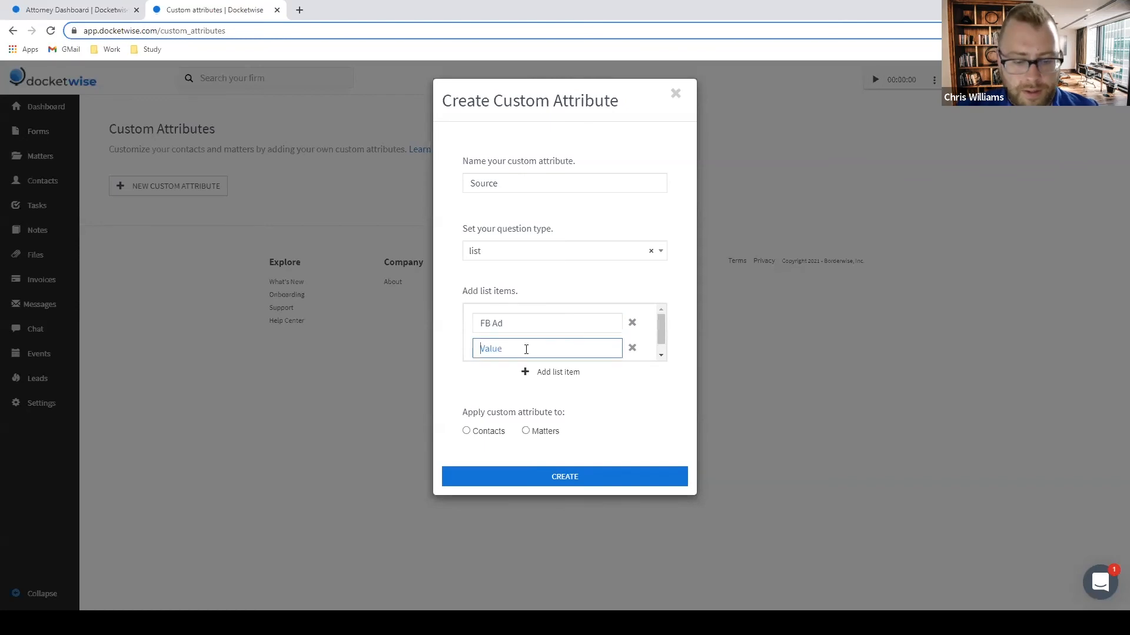
{"action": "type", "text": "Insta"}
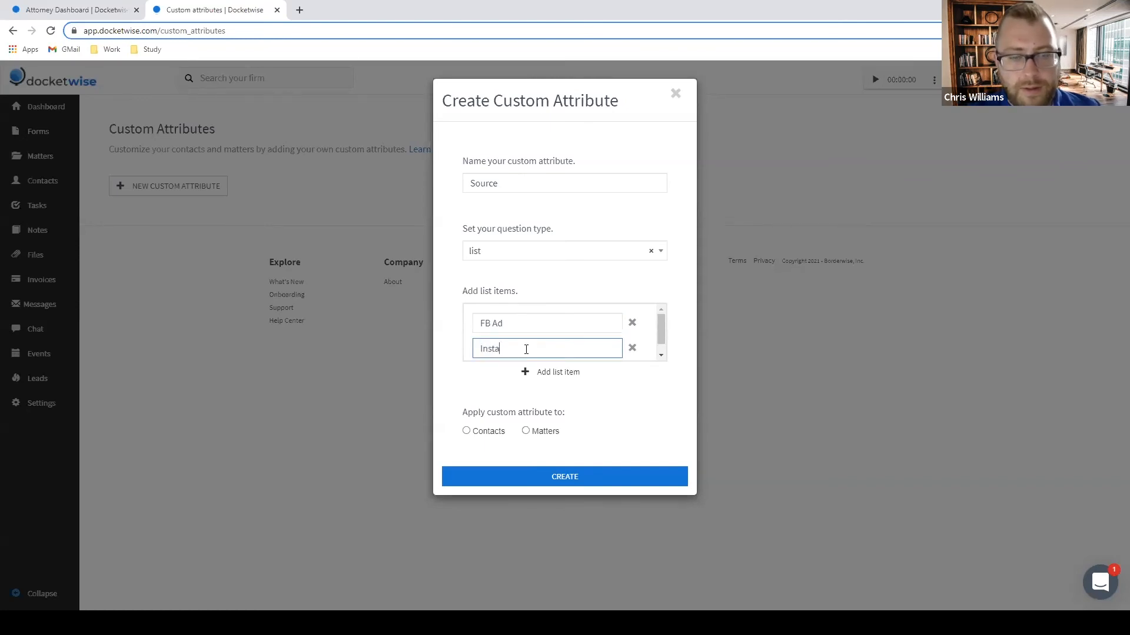
{"action": "type", "text": "gram Ad"}
{"action": "key", "text": "Return"}
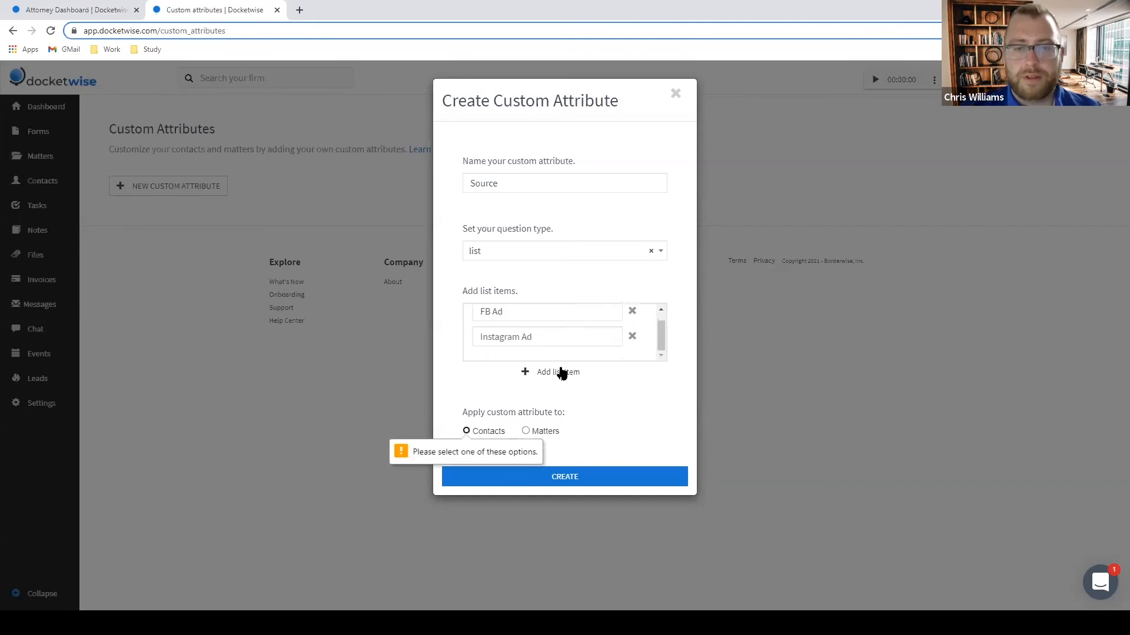
{"action": "left_click", "coordinate": [558, 372]}
{"action": "scroll", "coordinate": [521, 341], "scroll_direction": "down", "scroll_amount": 1}
{"action": "left_click", "coordinate": [522, 344]}
{"action": "type", "text": "G"}
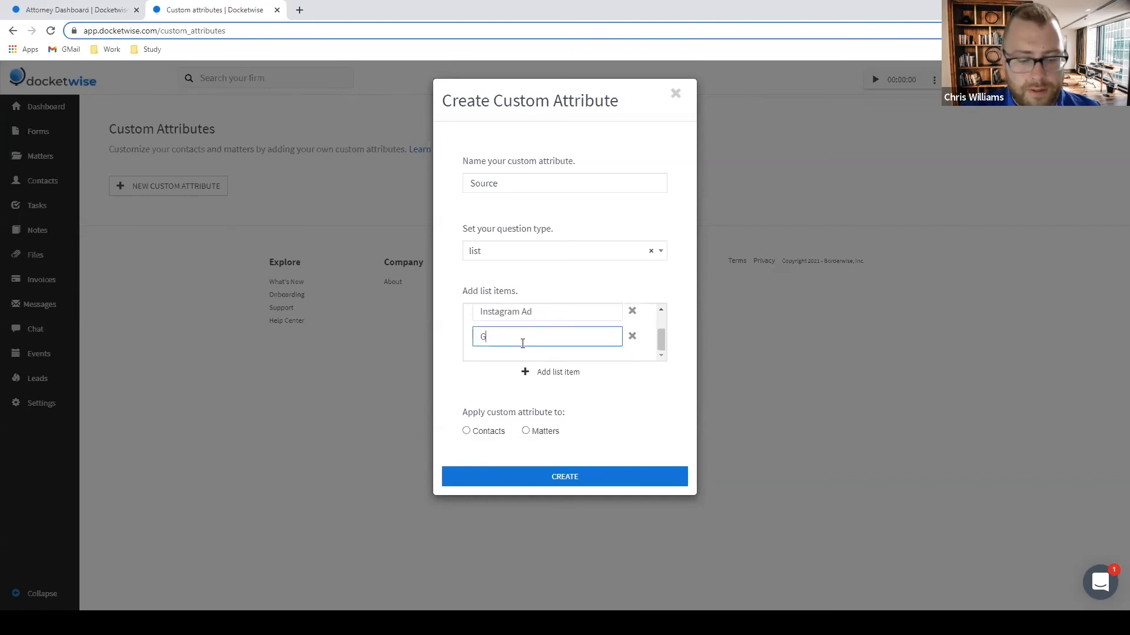
{"action": "type", "text": "oogle Sear"}
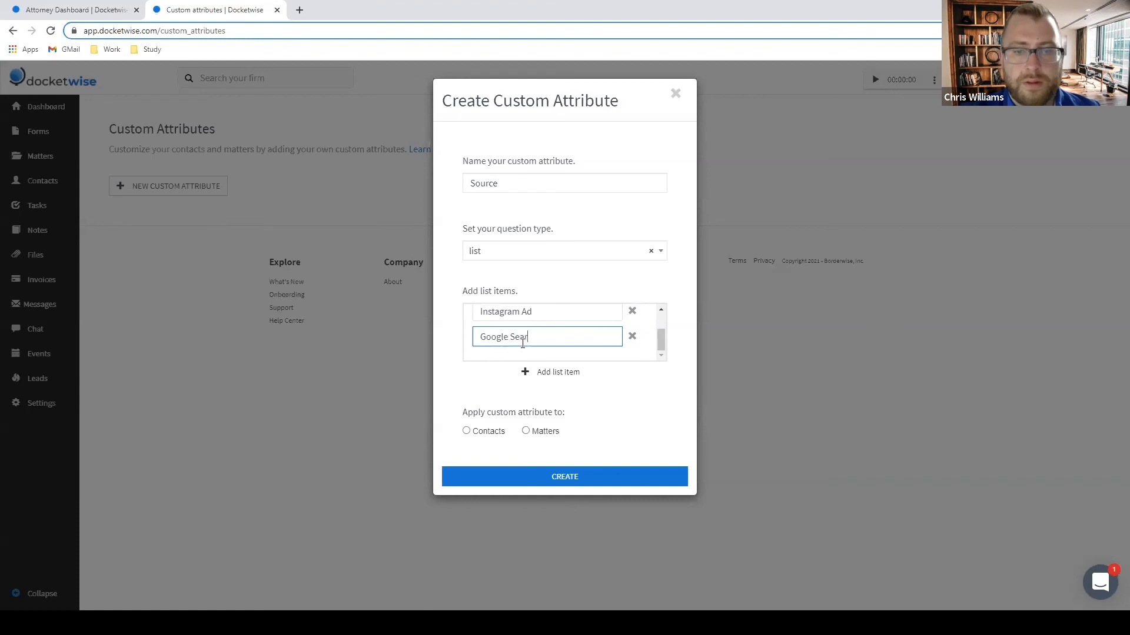
{"action": "type", "text": "ch"}
Add list options Attorney Referral and Personal Referral.
{"action": "left_click", "coordinate": [553, 372]}
{"action": "scroll", "coordinate": [538, 345], "scroll_direction": "down", "scroll_amount": 1}
{"action": "left_click", "coordinate": [538, 345]}
{"action": "type", "text": "Attorney Referral"}
{"action": "left_click", "coordinate": [541, 371]}
{"action": "scroll", "coordinate": [524, 345], "scroll_direction": "down", "scroll_amount": 1}
{"action": "left_click", "coordinate": [523, 344]}
{"action": "type", "text": "Personal Referral"}
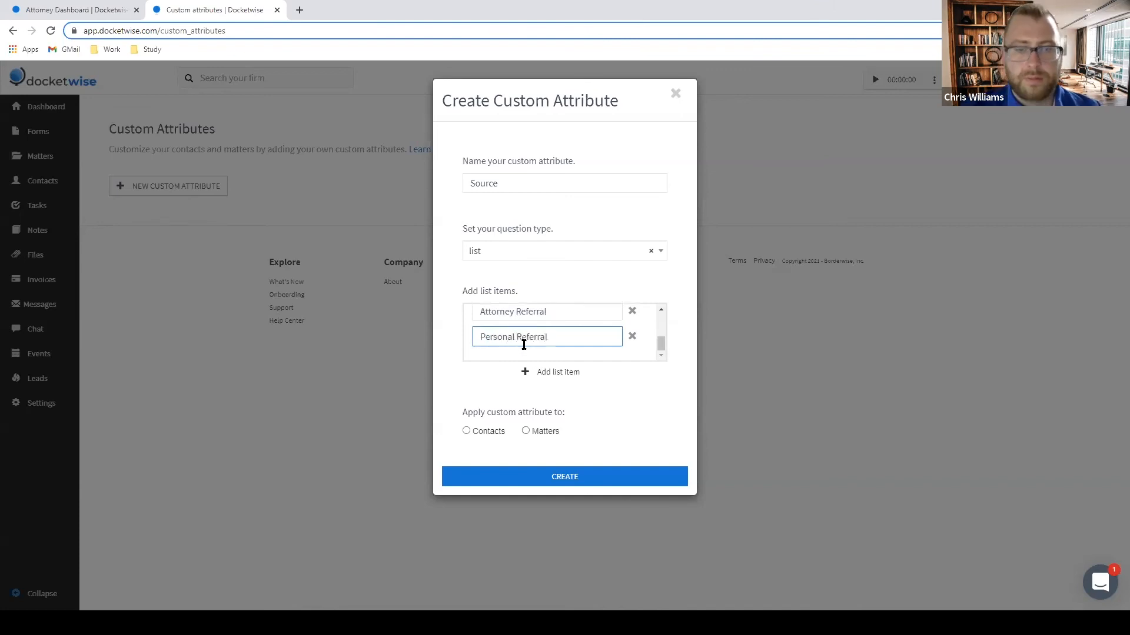
{"action": "left_click", "coordinate": [653, 400]}
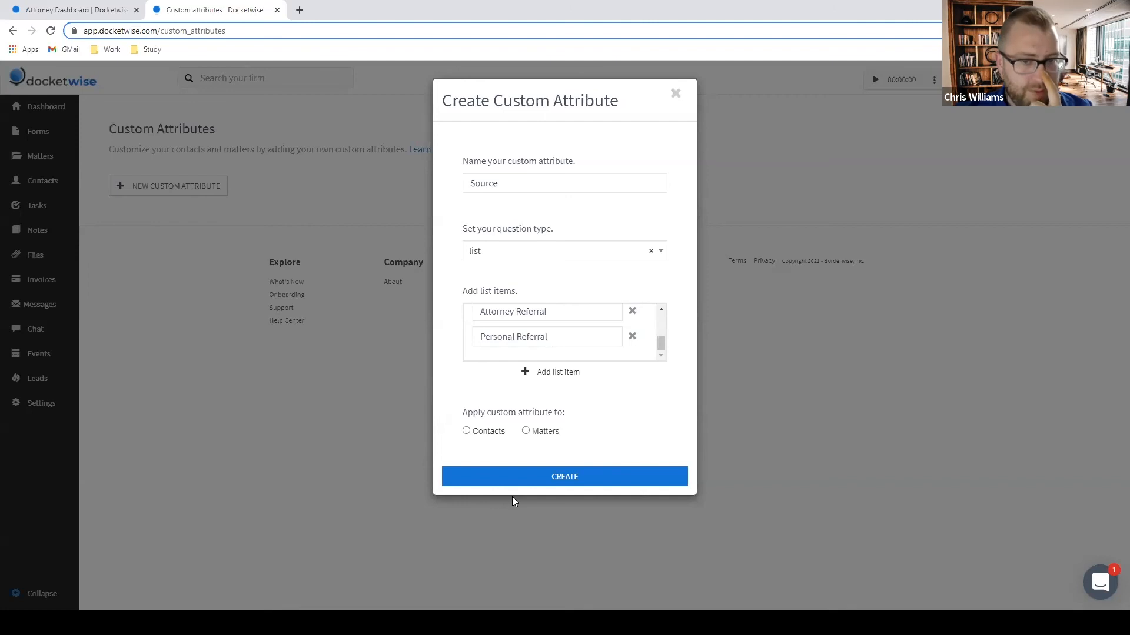
Apply the Source attribute to Contacts and create it.
{"action": "left_click", "coordinate": [466, 432]}
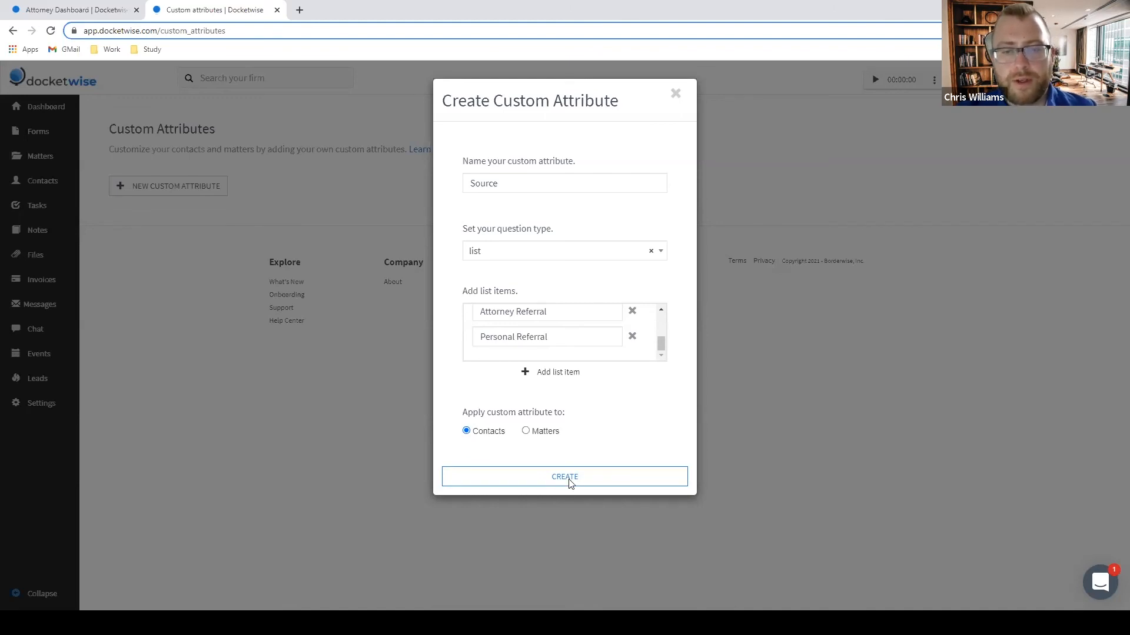
{"action": "left_click", "coordinate": [566, 483]}
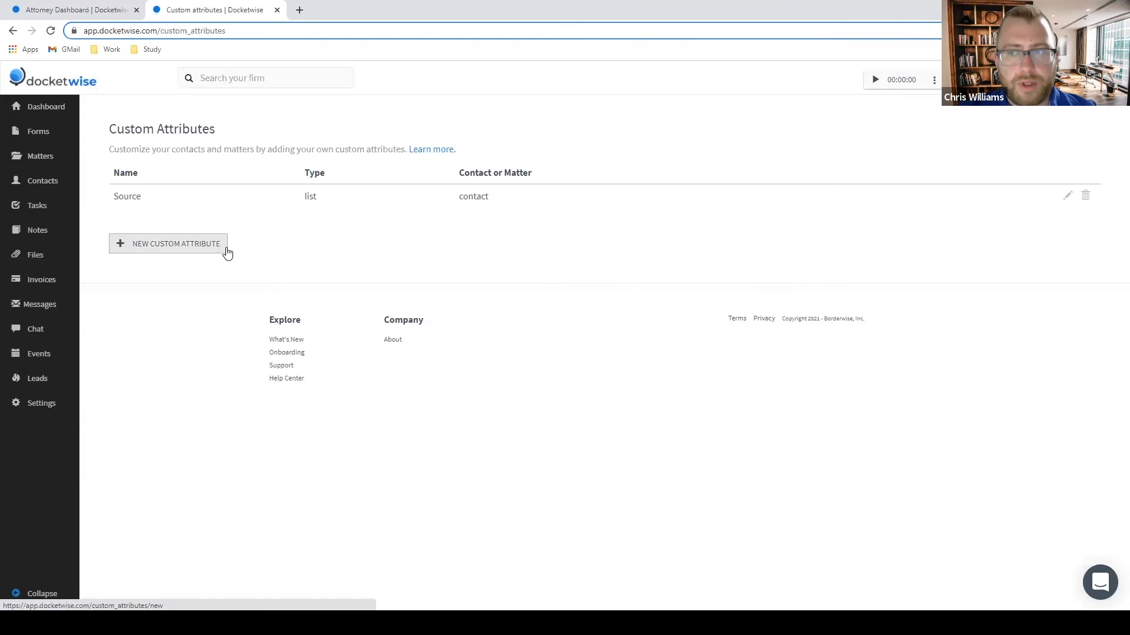
{"action": "left_click", "coordinate": [173, 246]}
Name the new custom attribute 'Fear of Return?' and set its type to list.
{"action": "left_click", "coordinate": [573, 184]}
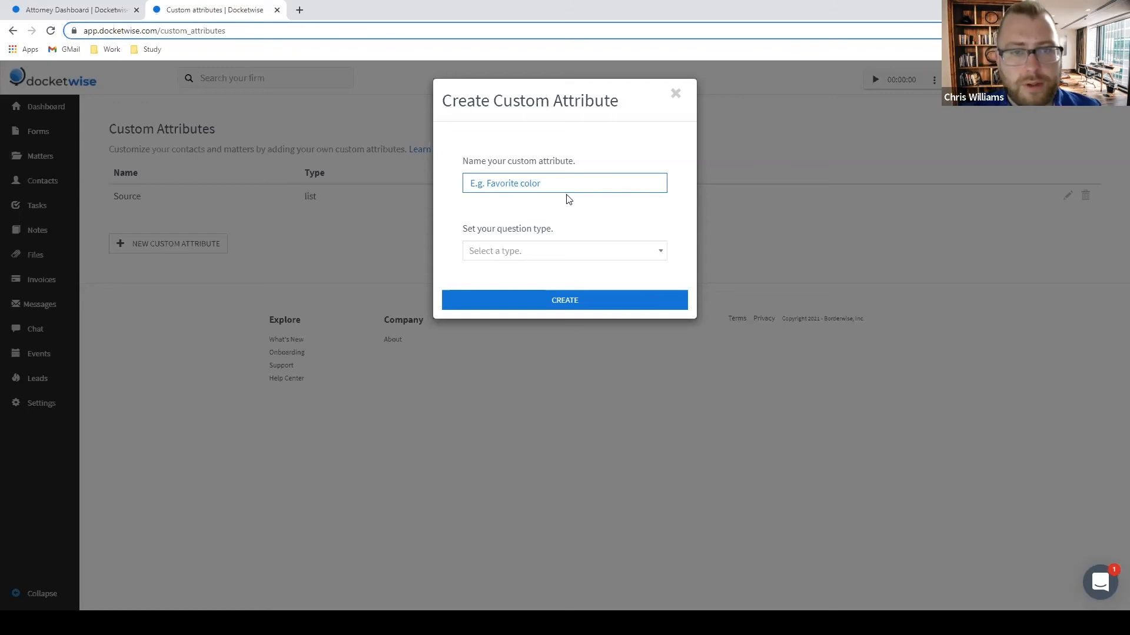
{"action": "type", "text": "Fear of Re"}
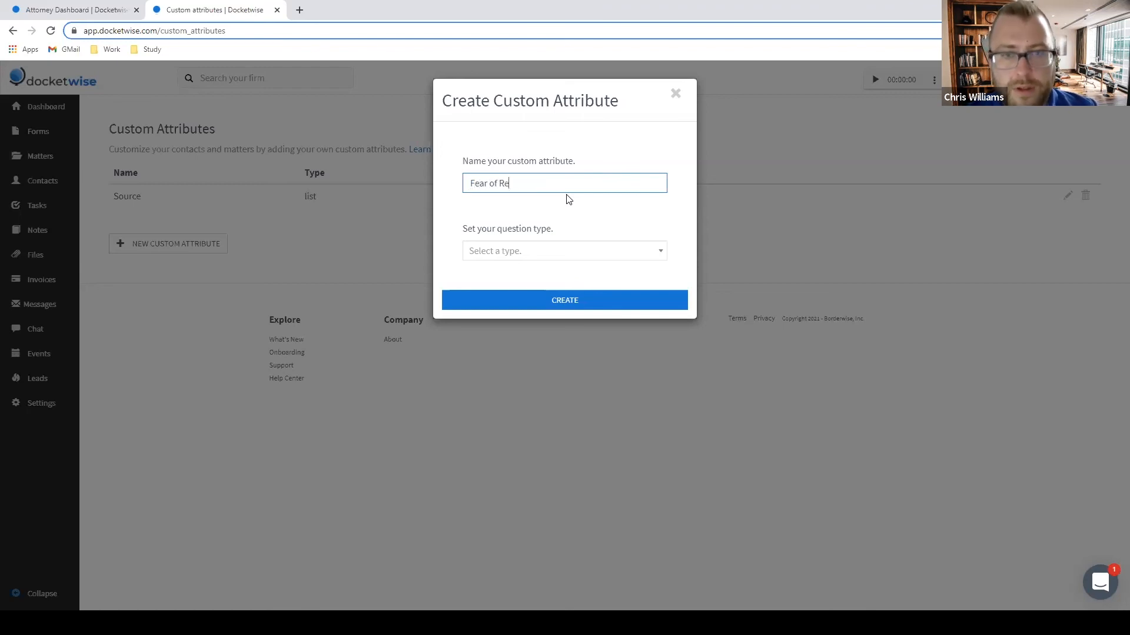
{"action": "type", "text": "n?"}
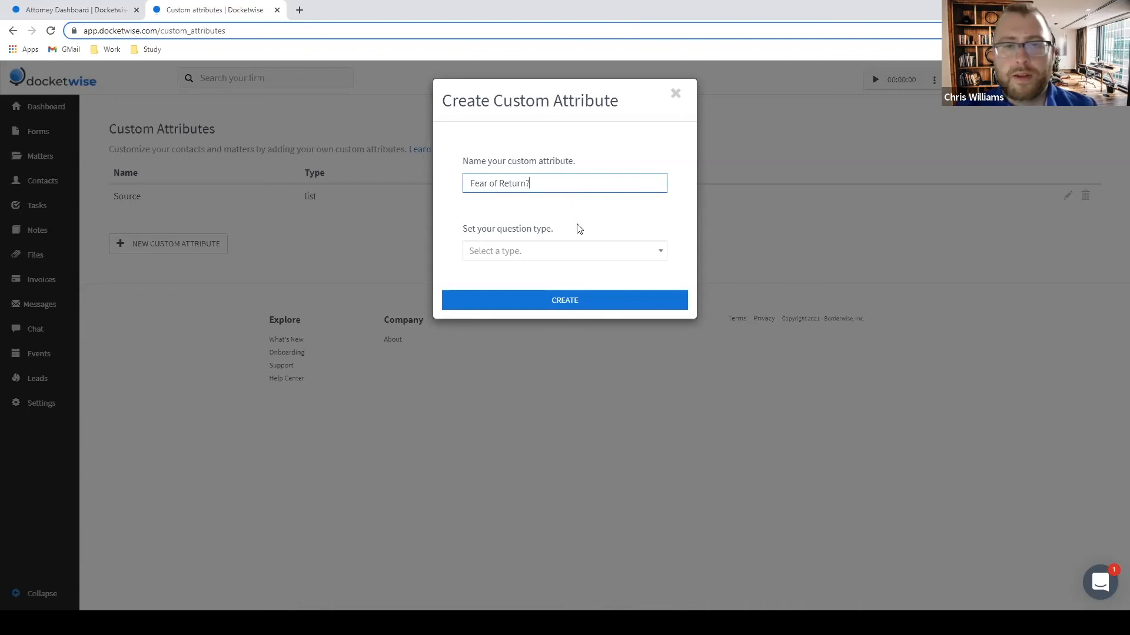
{"action": "left_click", "coordinate": [555, 251]}
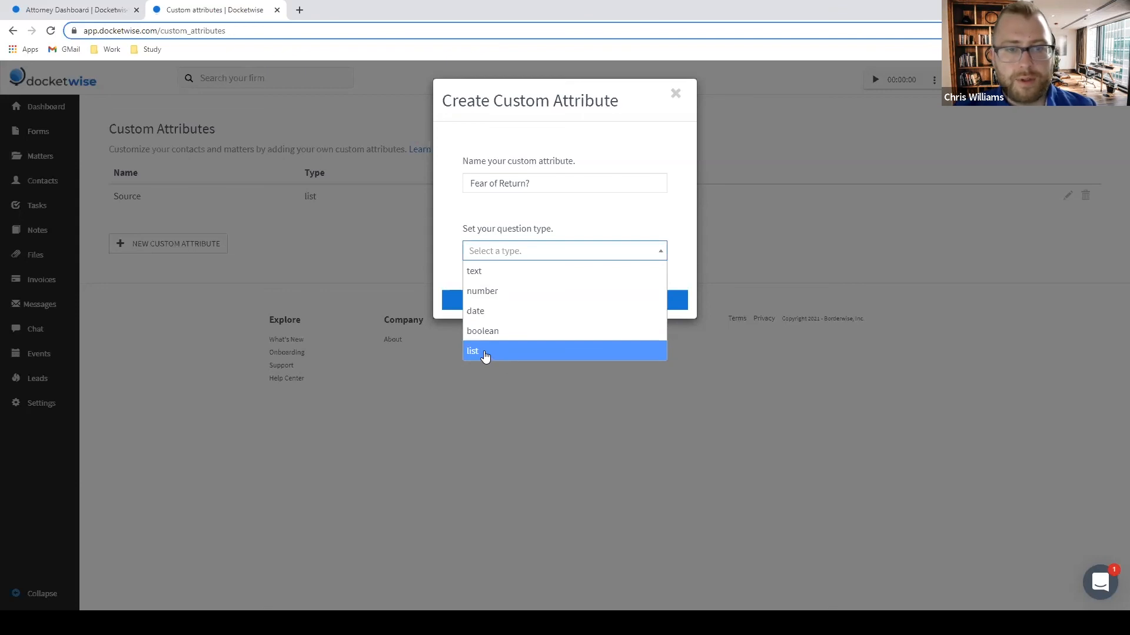
{"action": "left_click", "coordinate": [485, 357]}
Add the list options Yes/Sí and No, apply it to Contacts, and create it.
{"action": "left_click", "coordinate": [530, 324]}
{"action": "type", "text": "Yes/S"}
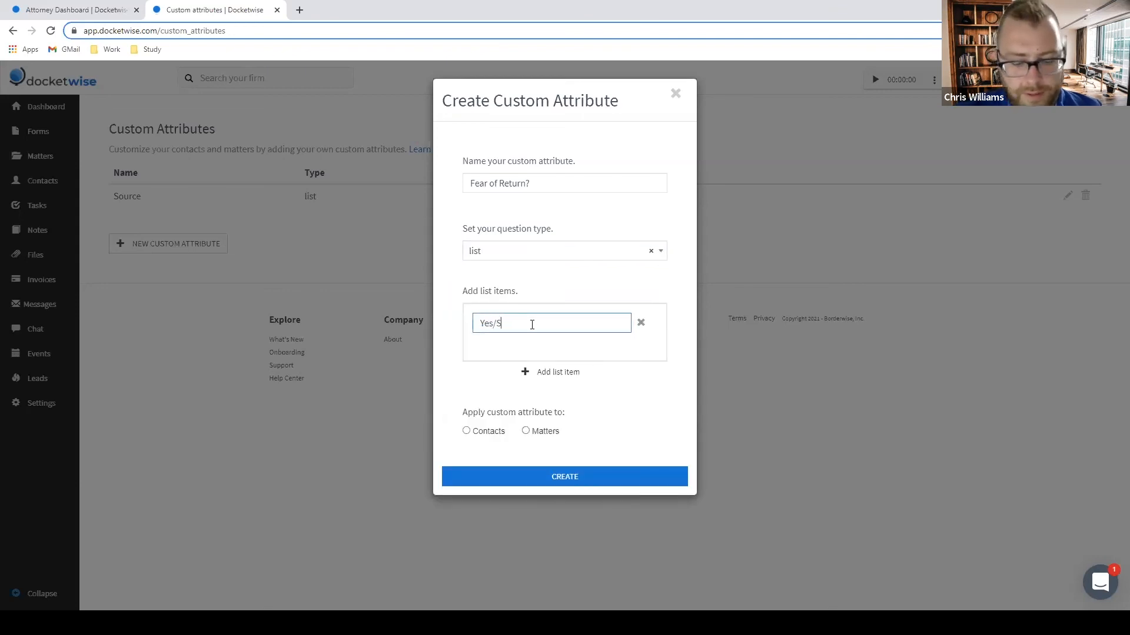
{"action": "type", "text": "í"}
{"action": "left_click", "coordinate": [543, 381]}
{"action": "left_click", "coordinate": [527, 349]}
{"action": "type", "text": "No"}
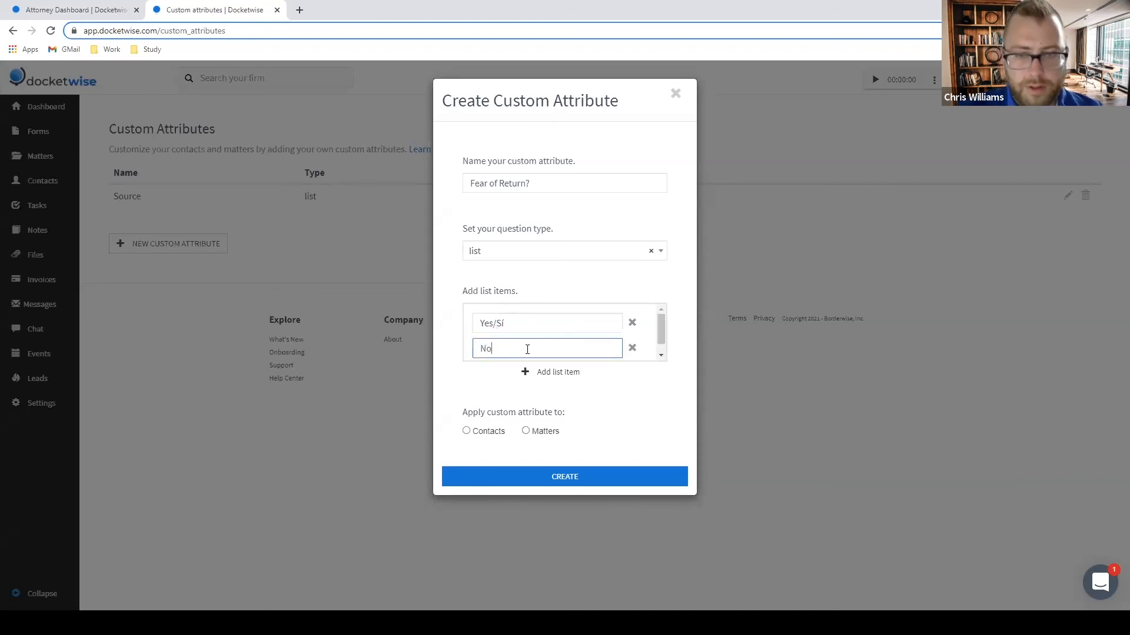
{"action": "left_click", "coordinate": [684, 434]}
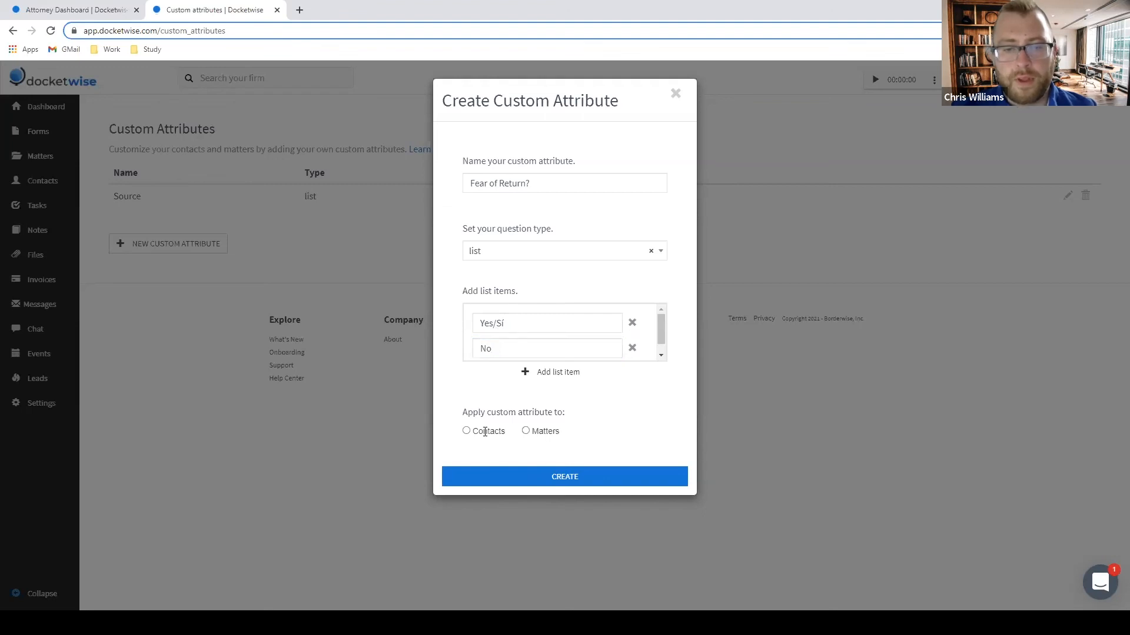
{"action": "left_click", "coordinate": [467, 432]}
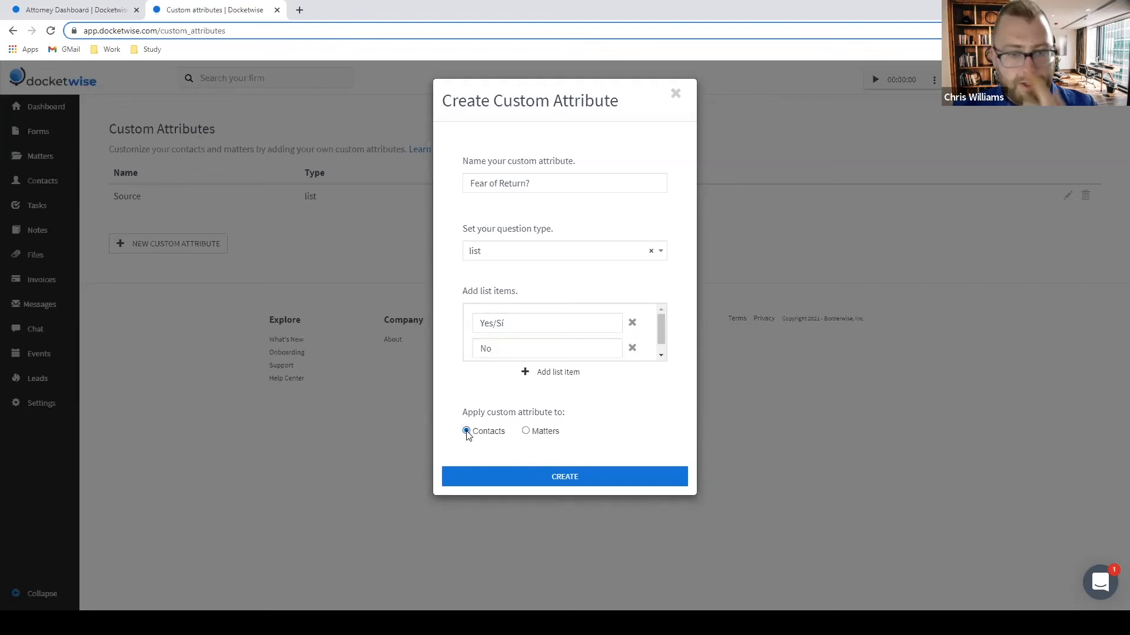
{"action": "left_click", "coordinate": [525, 482]}
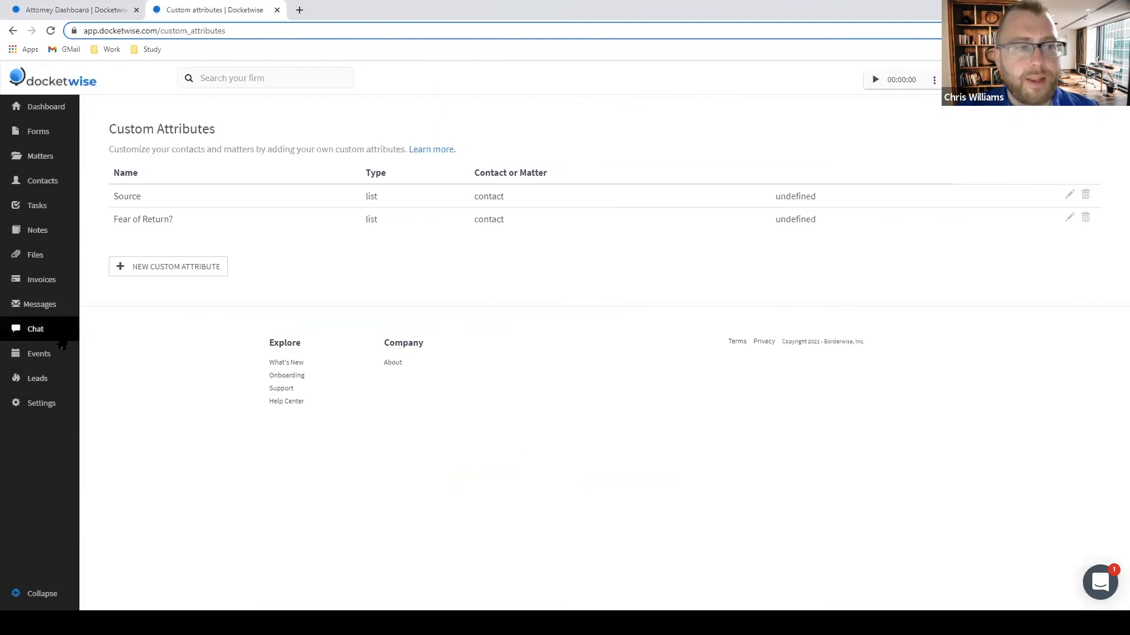
Open the VENEZUELA TPS LEAD INTAKE template from Settings > Custom Intakes.
{"action": "left_click", "coordinate": [41, 406]}
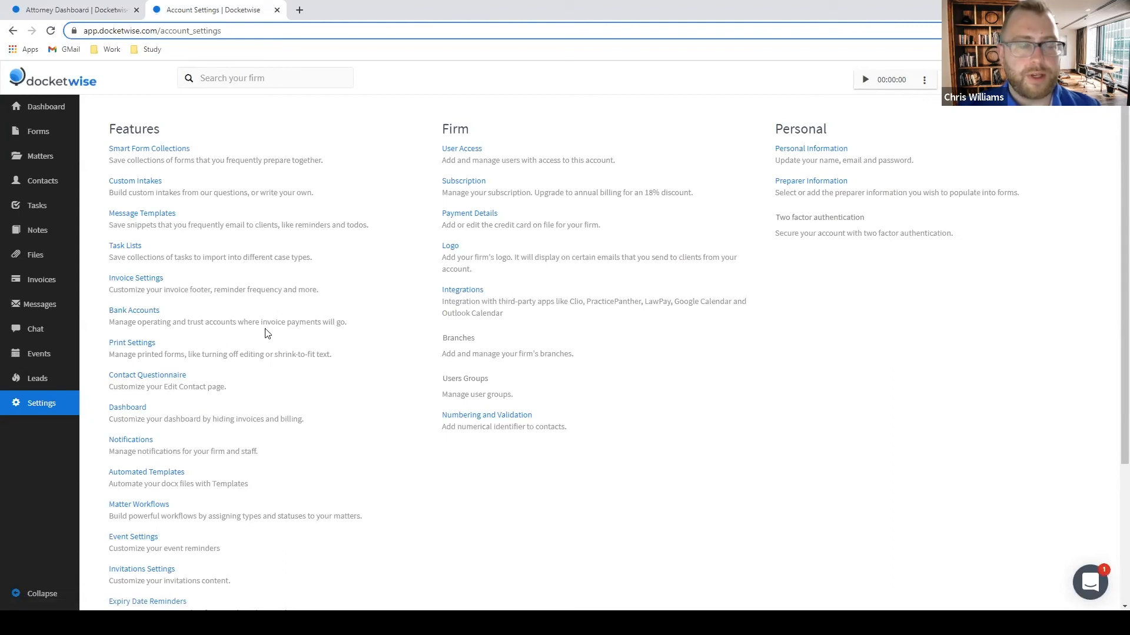
{"action": "scroll", "coordinate": [383, 434], "scroll_direction": "down", "scroll_amount": 2}
{"action": "scroll", "coordinate": [311, 346], "scroll_direction": "up", "scroll_amount": 2}
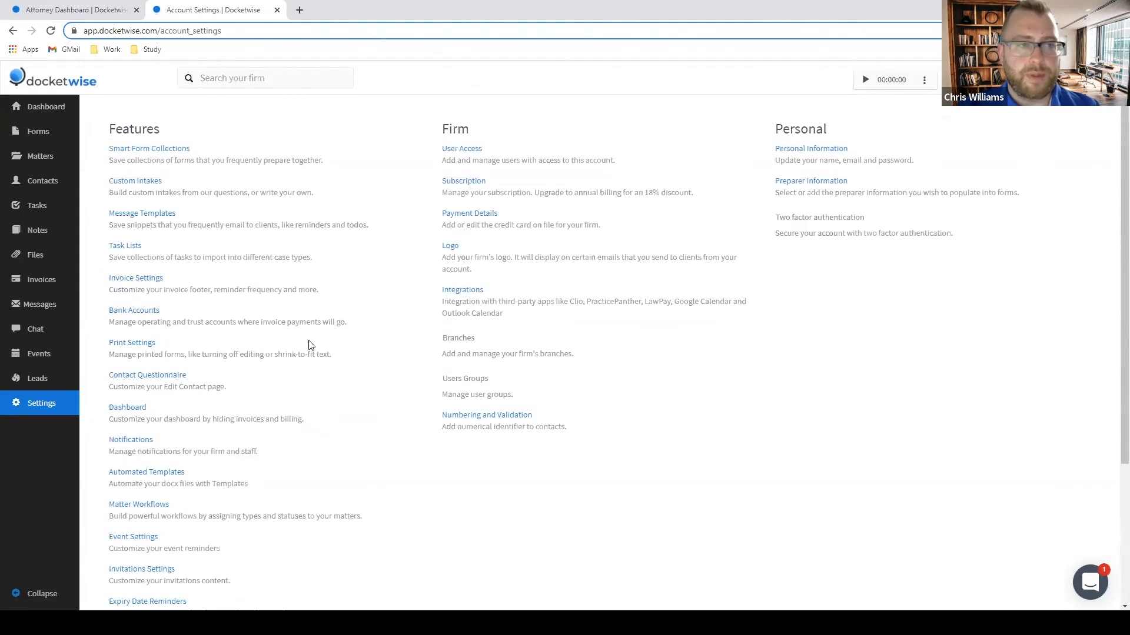
{"action": "left_click", "coordinate": [136, 181]}
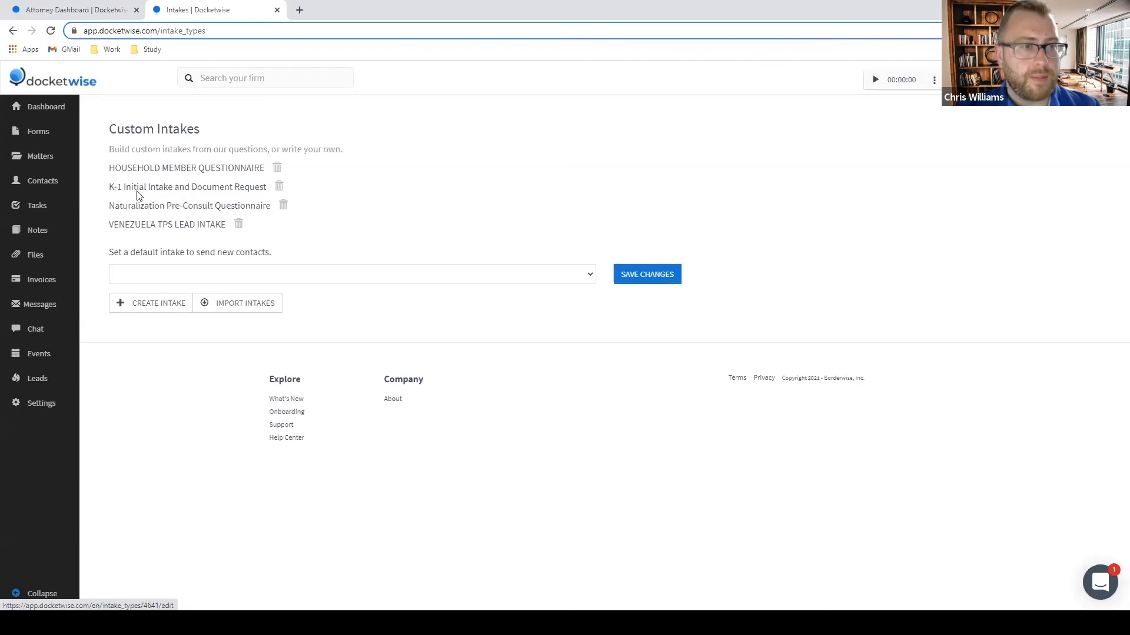
{"action": "left_click", "coordinate": [149, 230]}
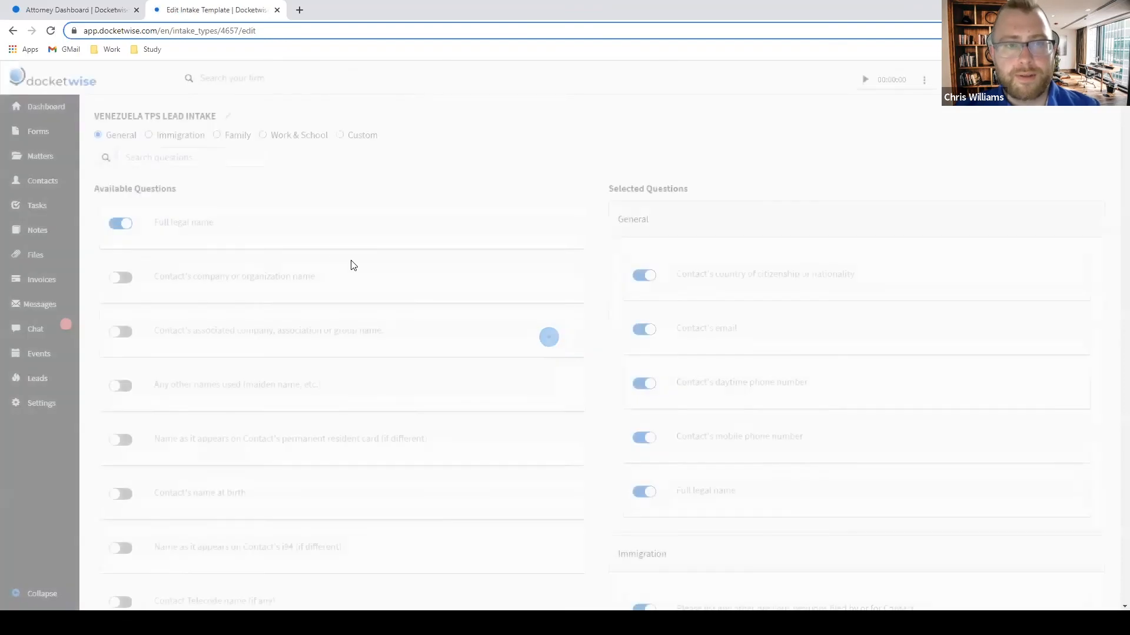
Show the template's custom questions, where Source and Fear of Return? are listed.
{"action": "scroll", "coordinate": [356, 268], "scroll_direction": "down", "scroll_amount": 8}
{"action": "scroll", "coordinate": [361, 268], "scroll_direction": "up", "scroll_amount": 8}
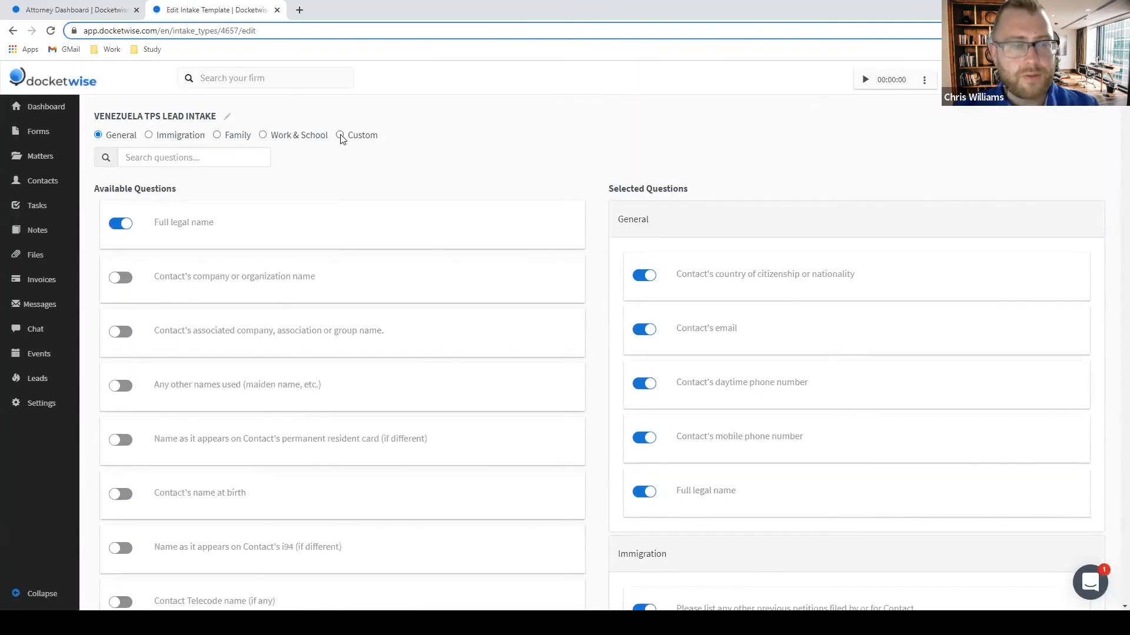
{"action": "left_click", "coordinate": [341, 136]}
{"action": "scroll", "coordinate": [449, 358], "scroll_direction": "down", "scroll_amount": 15}
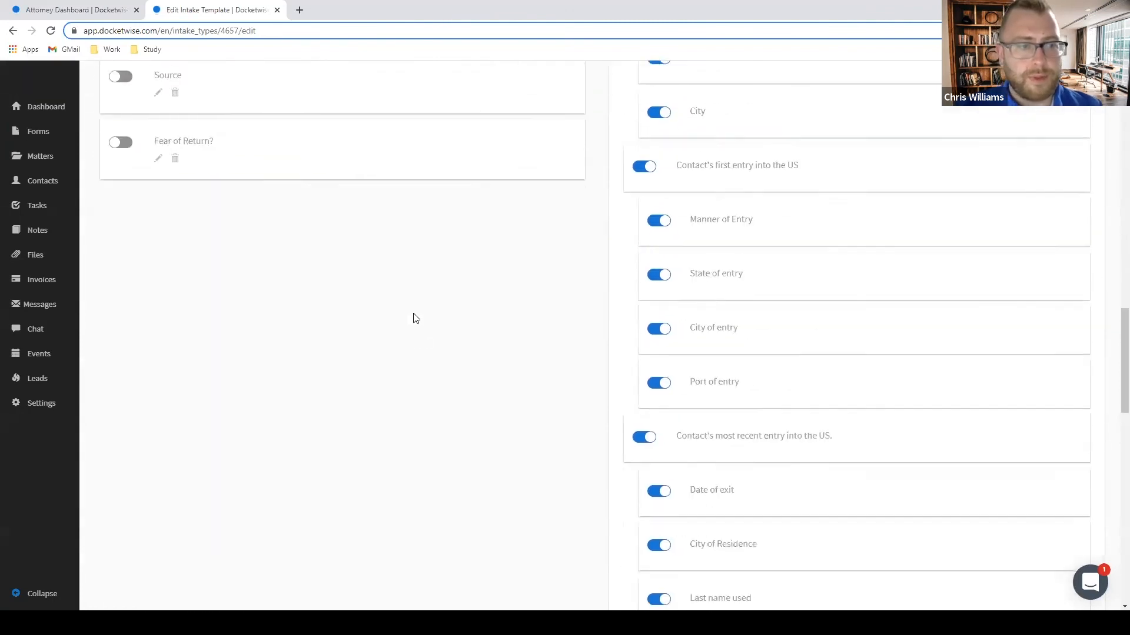
{"action": "scroll", "coordinate": [416, 324], "scroll_direction": "up", "scroll_amount": 5}
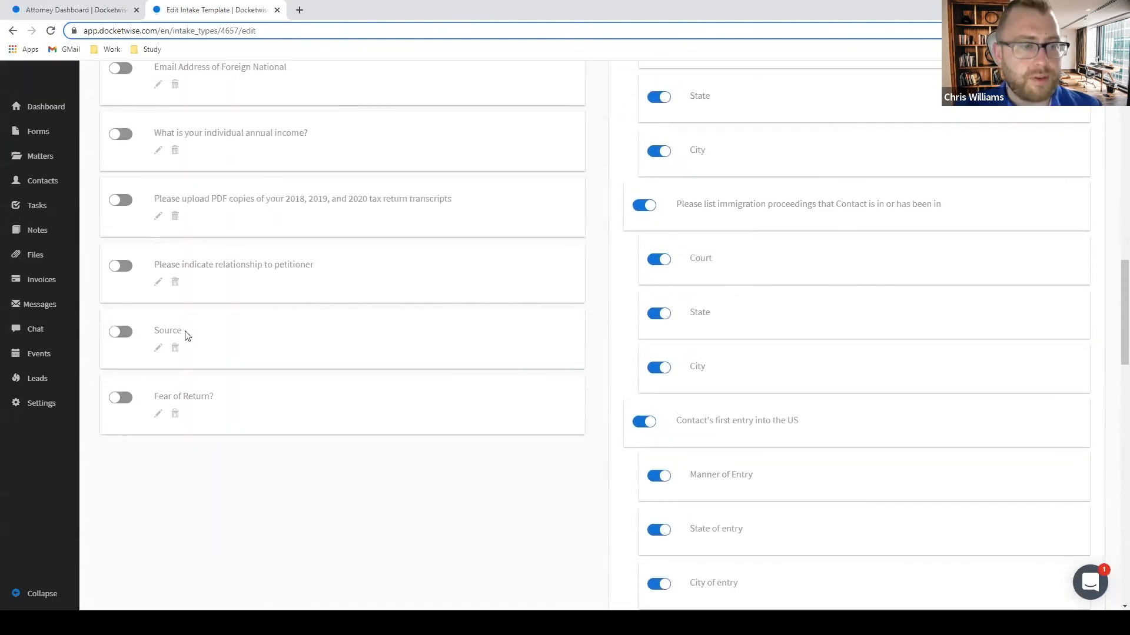
{"action": "left_click", "coordinate": [158, 348]}
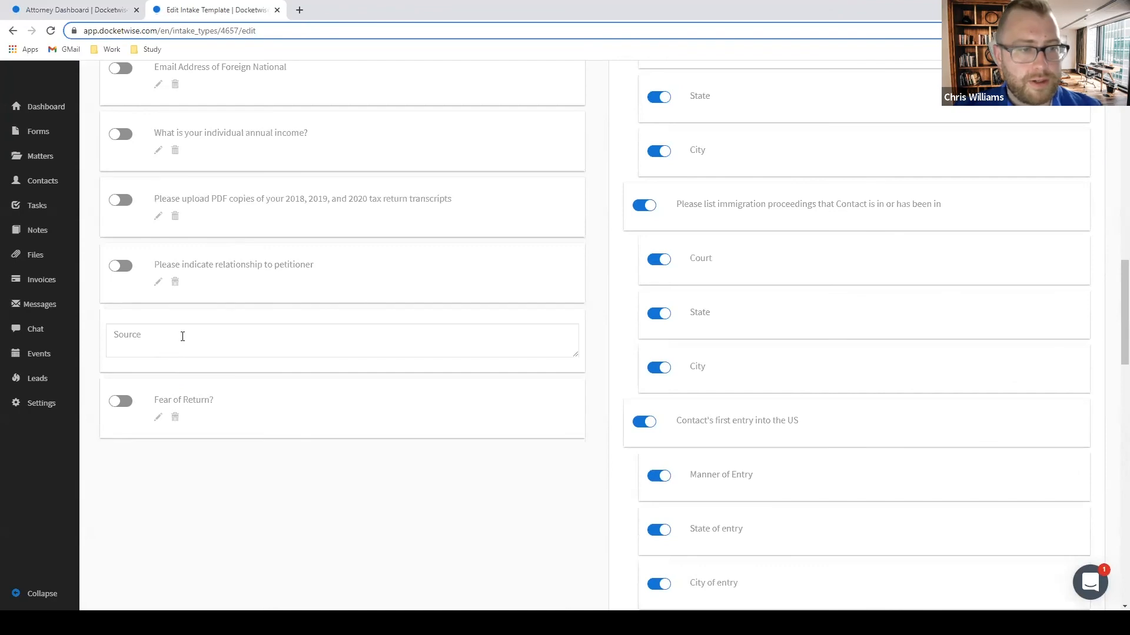
Replace the Source question wording with 'Where did you hear about us?'.
{"action": "left_click_drag", "start_coordinate": [182, 333], "coordinate": [60, 347]}
{"action": "type", "text": "Wher"}
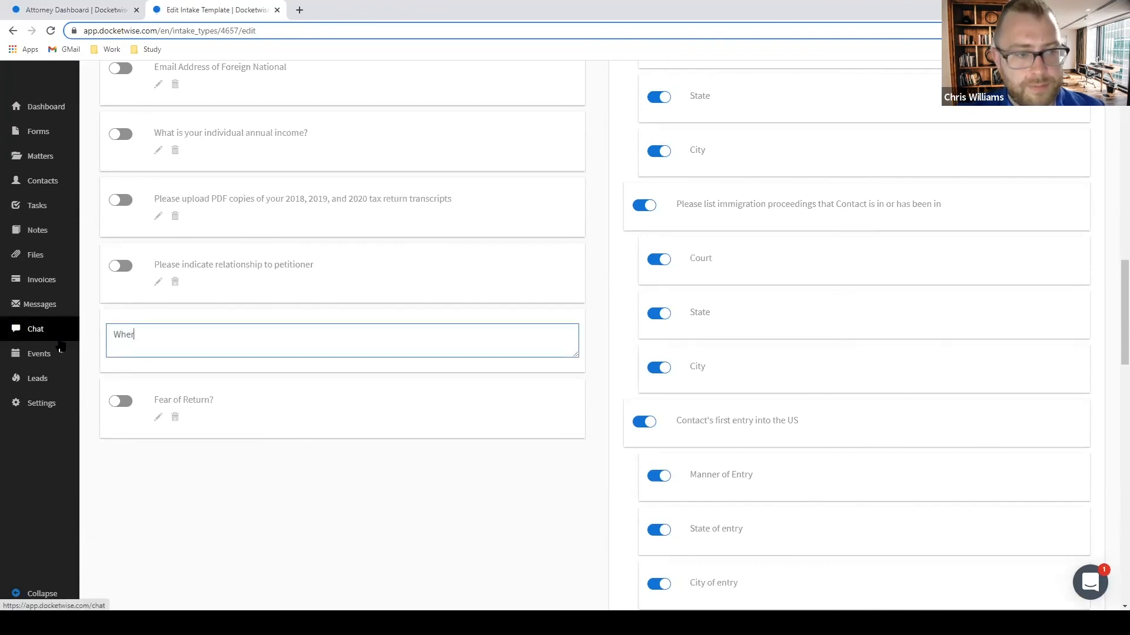
{"action": "type", "text": "e did you hear abo"}
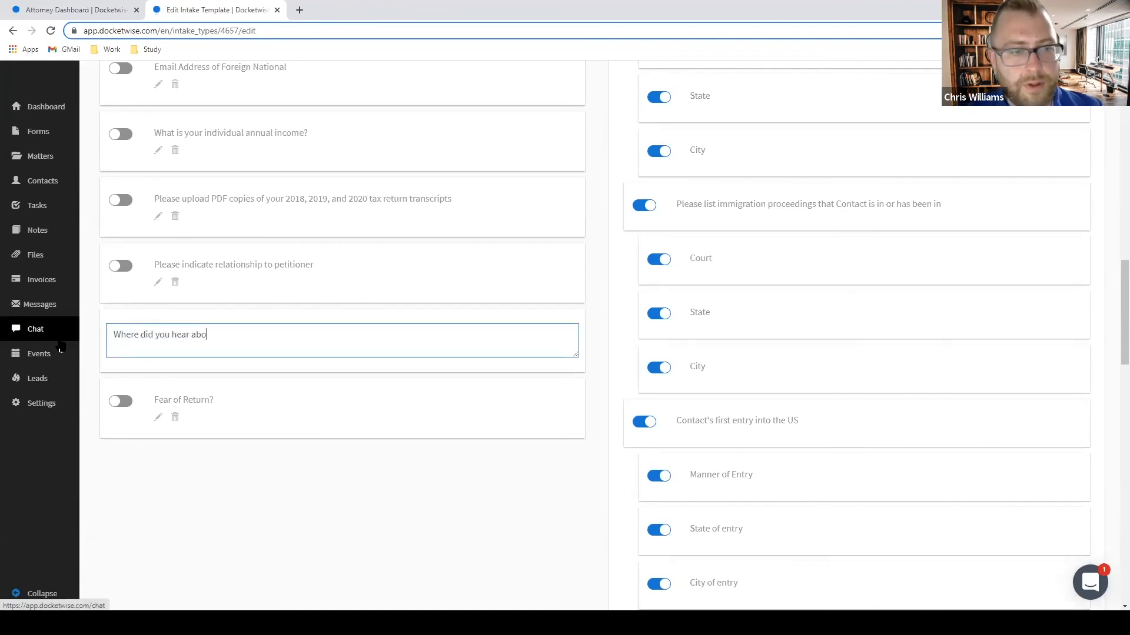
{"action": "type", "text": "ut us?"}
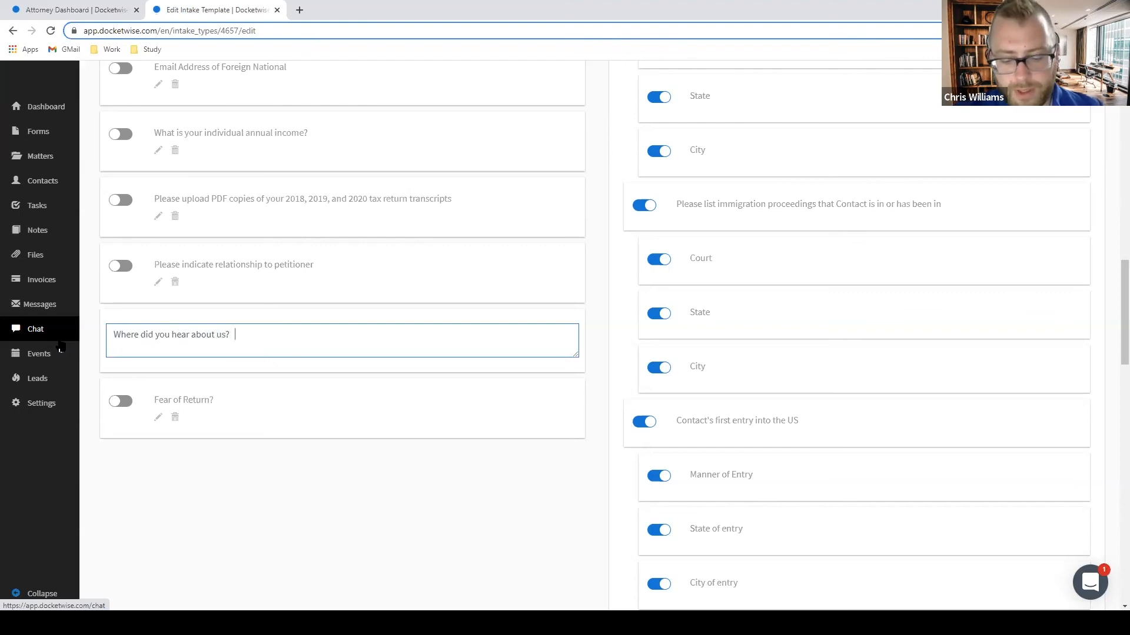
{"action": "key", "text": "Return"}
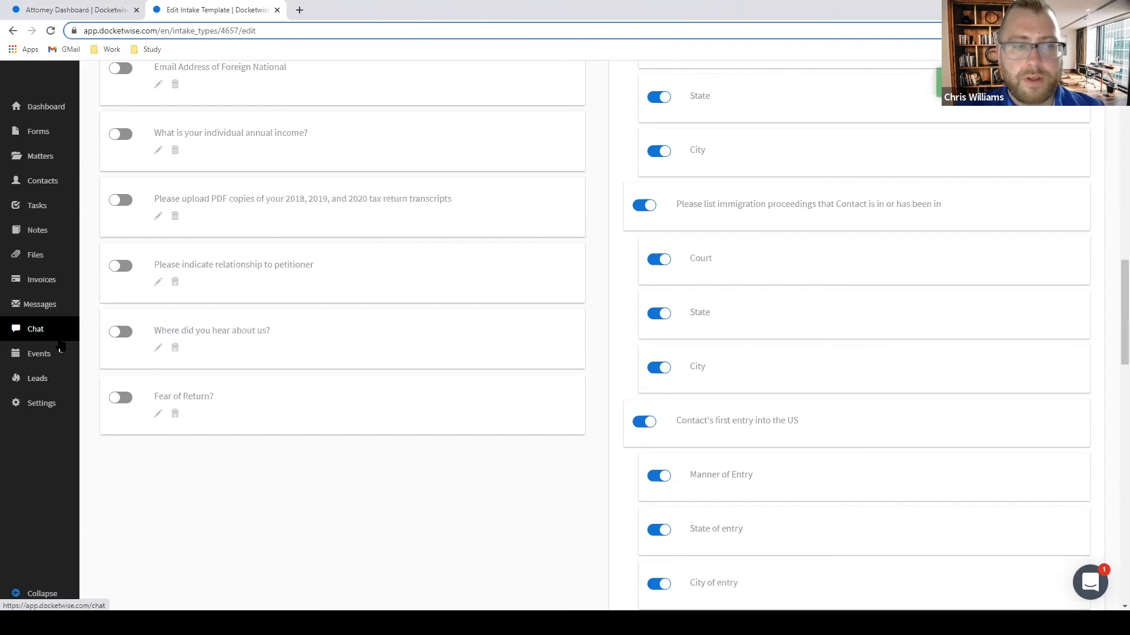
Append the Spanish '// ¿Cómo escuchó de nuestra firma?' to the question and save.
{"action": "left_click", "coordinate": [158, 348]}
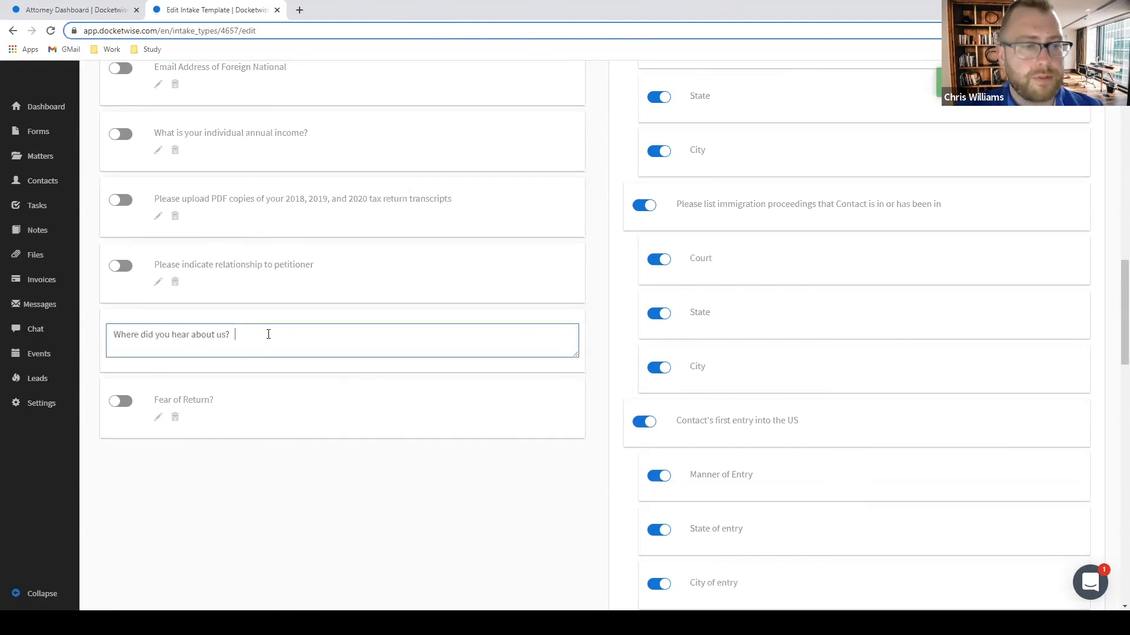
{"action": "type", "text": "/"}
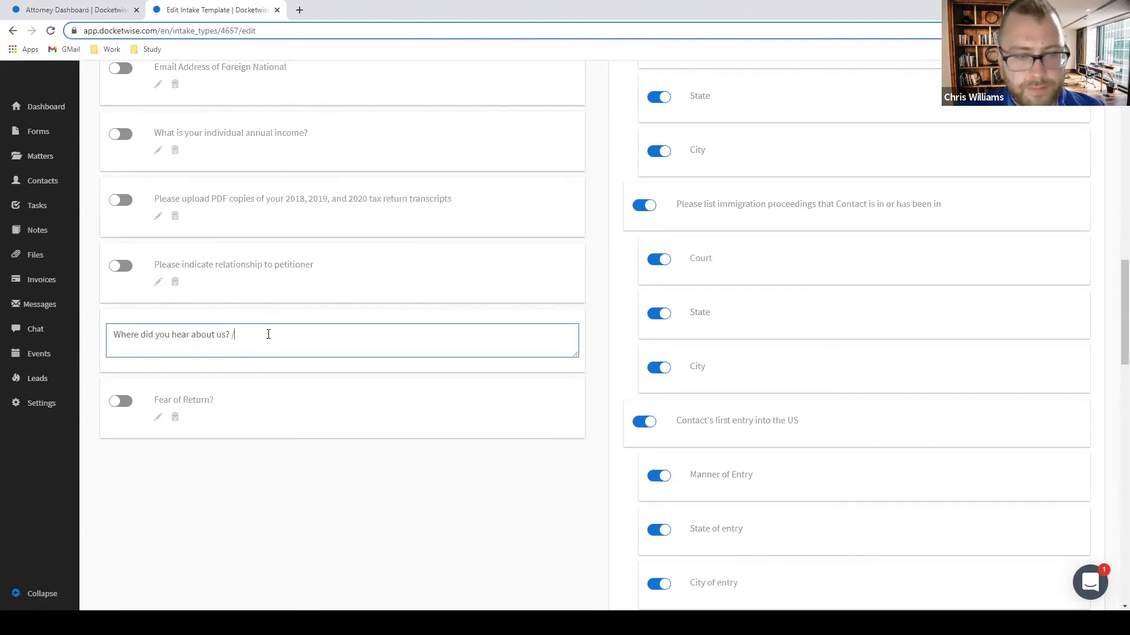
{"action": "type", "text": "/ ¿"}
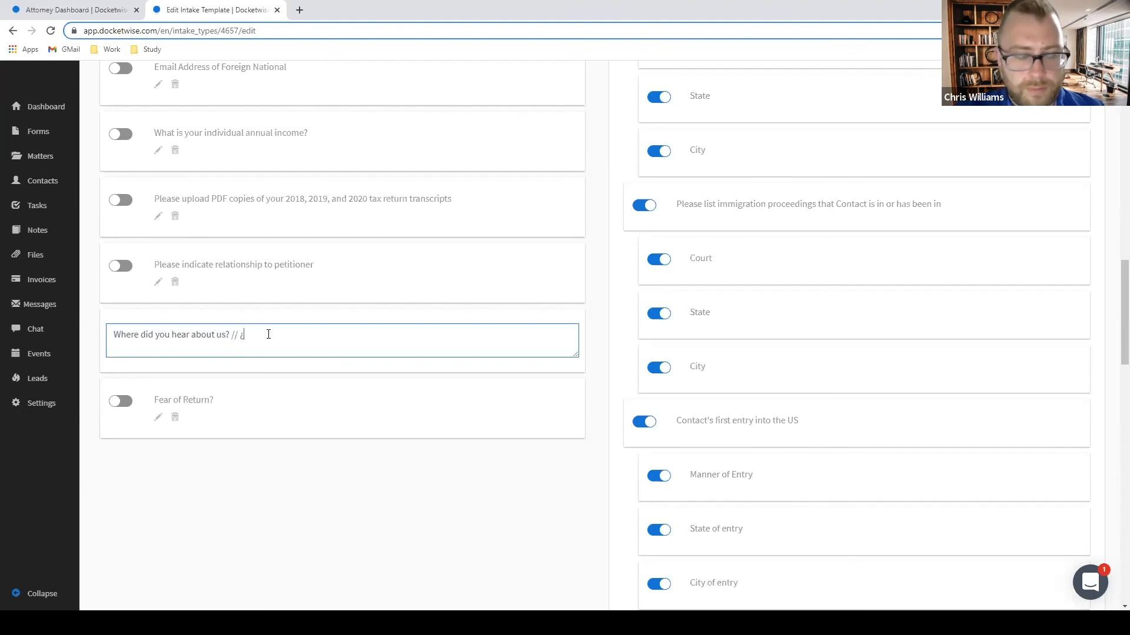
{"action": "type", "text": "D"}
{"action": "type", "text": "é"}
{"action": "type", "text": "ó"}
{"action": "type", "text": "nde"}
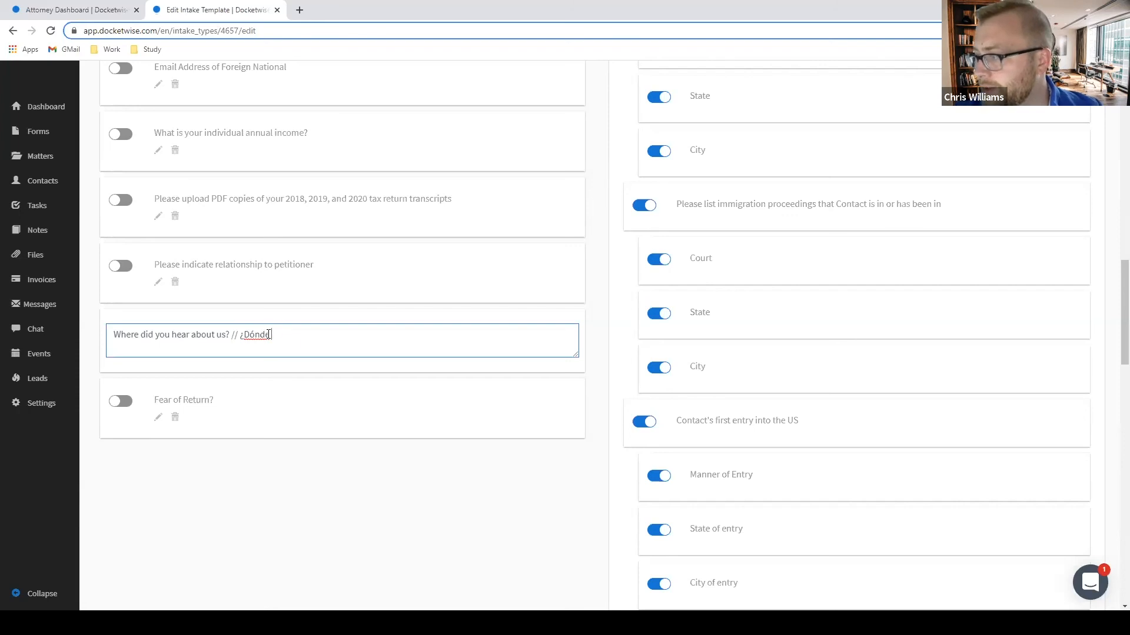
{"action": "key", "text": "BackSpace"}
{"action": "key", "text": "BackSpace"}
{"action": "key", "text": "BackSpace"}
{"action": "key", "text": "BackSpace"}
{"action": "type", "text": "C"}
{"action": "type", "text": "ómo s"}
{"action": "type", "text": "e ent"}
{"action": "key", "text": "BackSpace"}
{"action": "key", "text": "BackSpace"}
{"action": "key", "text": "BackSpace"}
{"action": "key", "text": "BackSpace"}
{"action": "key", "text": "BackSpace"}
{"action": "type", "text": "sch"}
{"action": "key", "text": "BackSpace"}
{"action": "key", "text": "BackSpace"}
{"action": "type", "text": "cuch"}
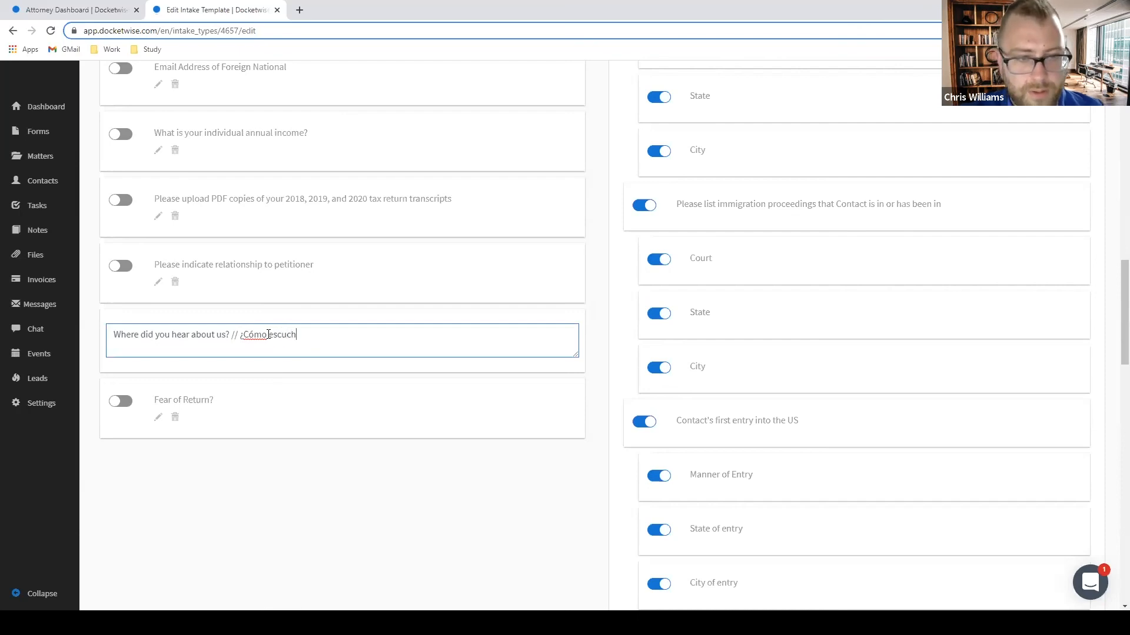
{"action": "type", "text": "ó de nuestra firma?"}
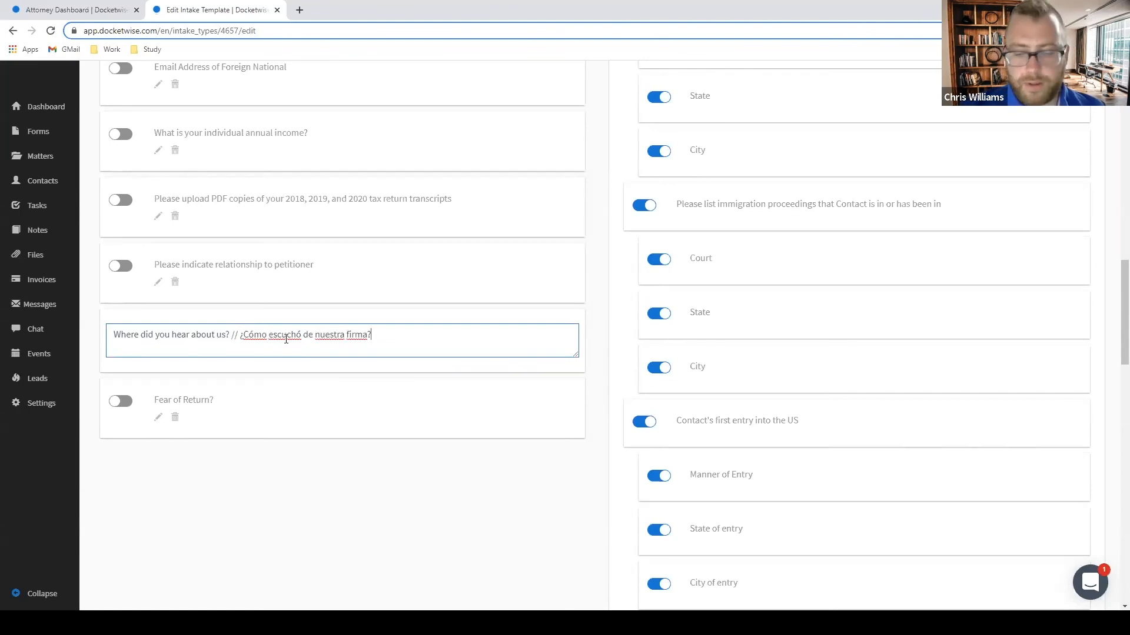
{"action": "key", "text": "Return"}
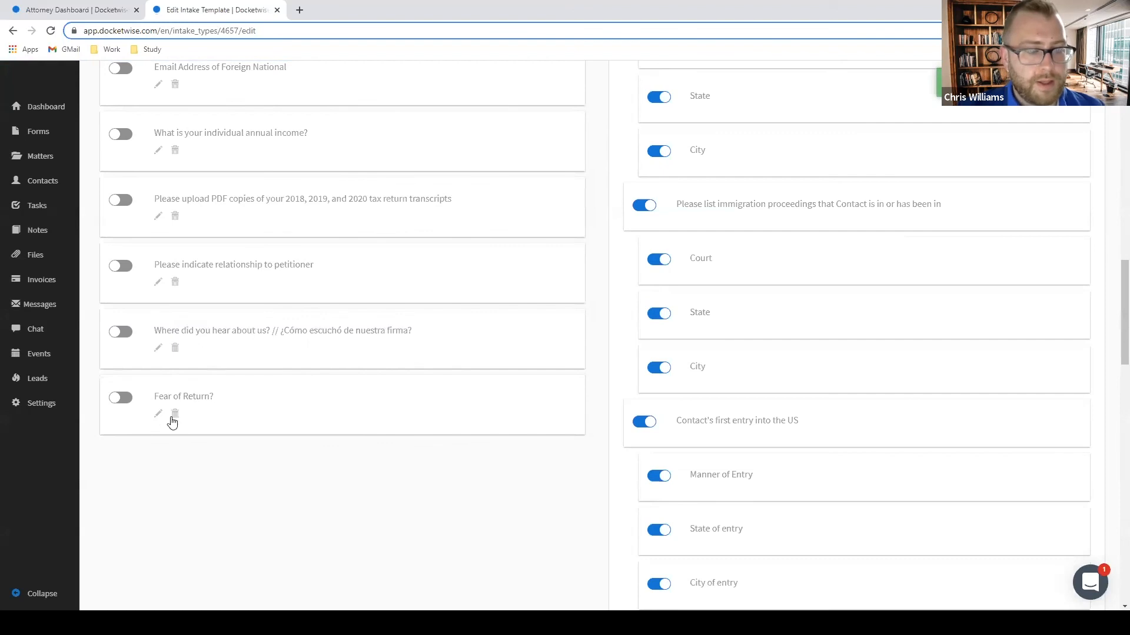
Reword Fear of Return? as 'Do you fear your life will be in danger if you return to your country of origin? // ¿Teme que su vida estaría en peligro si volviera a su país de origen?'.
{"action": "left_click", "coordinate": [158, 415]}
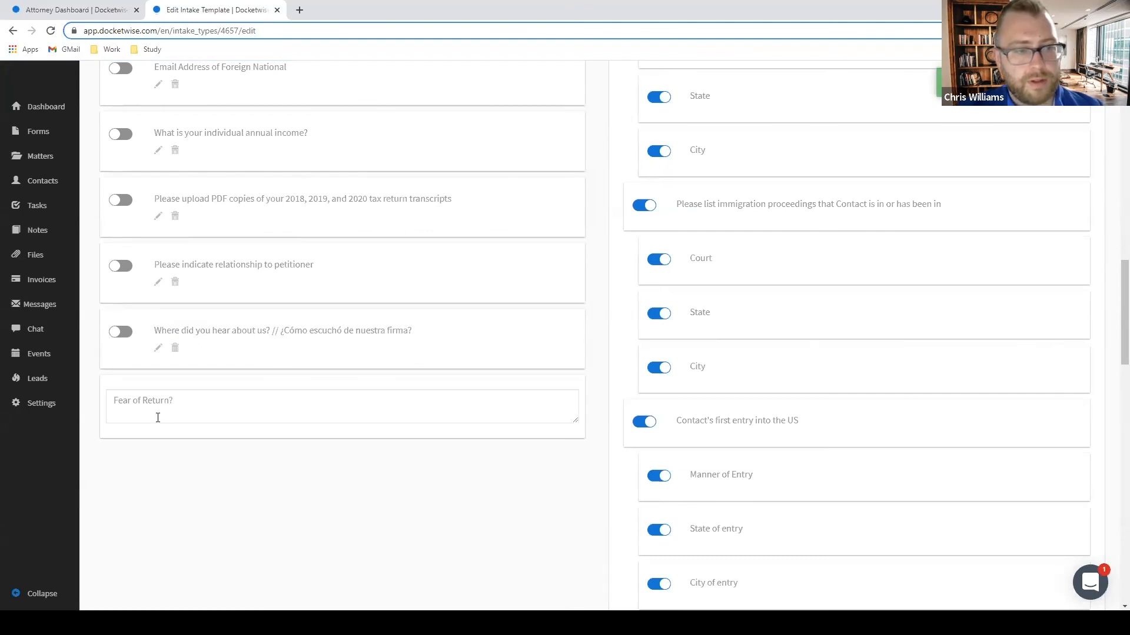
{"action": "left_click_drag", "start_coordinate": [178, 401], "coordinate": [6, 403]}
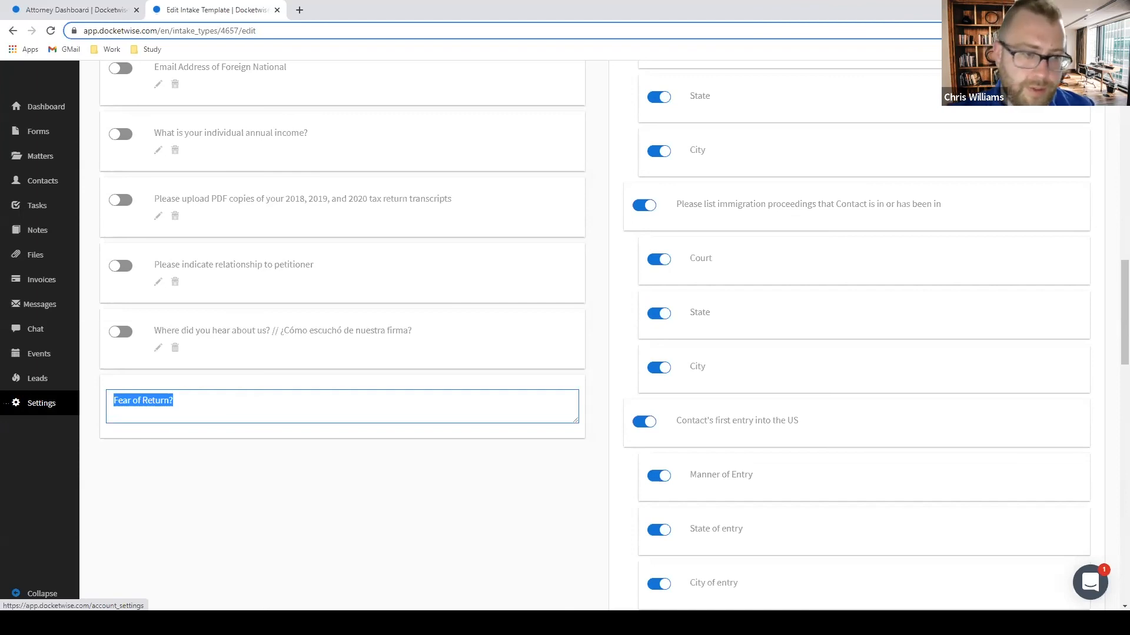
{"action": "type", "text": "D"}
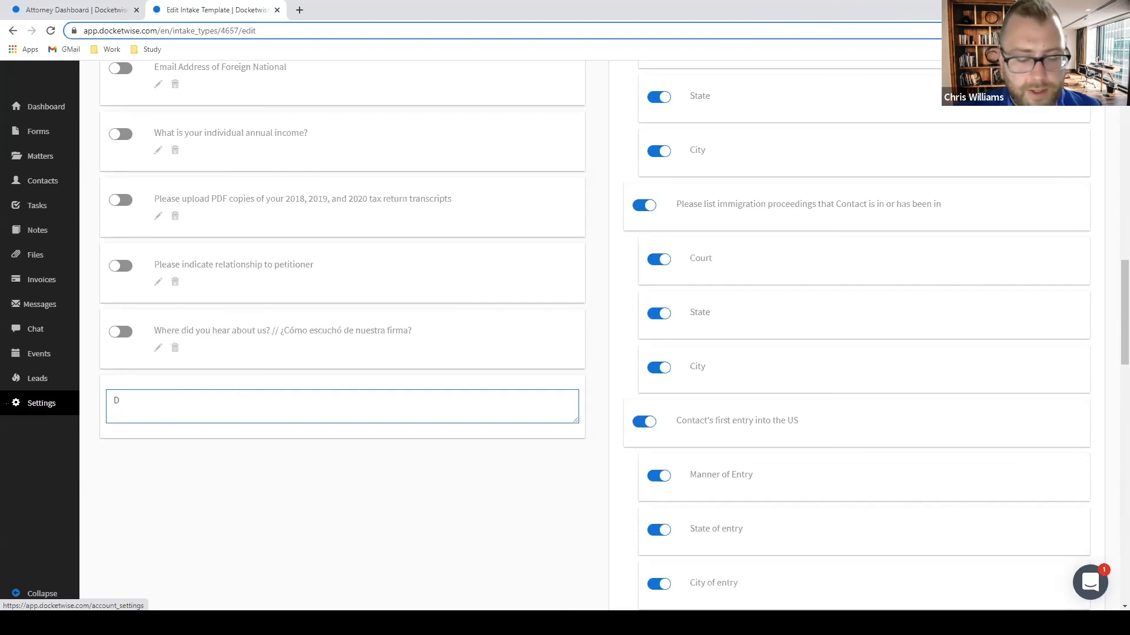
{"action": "type", "text": "o you ha"}
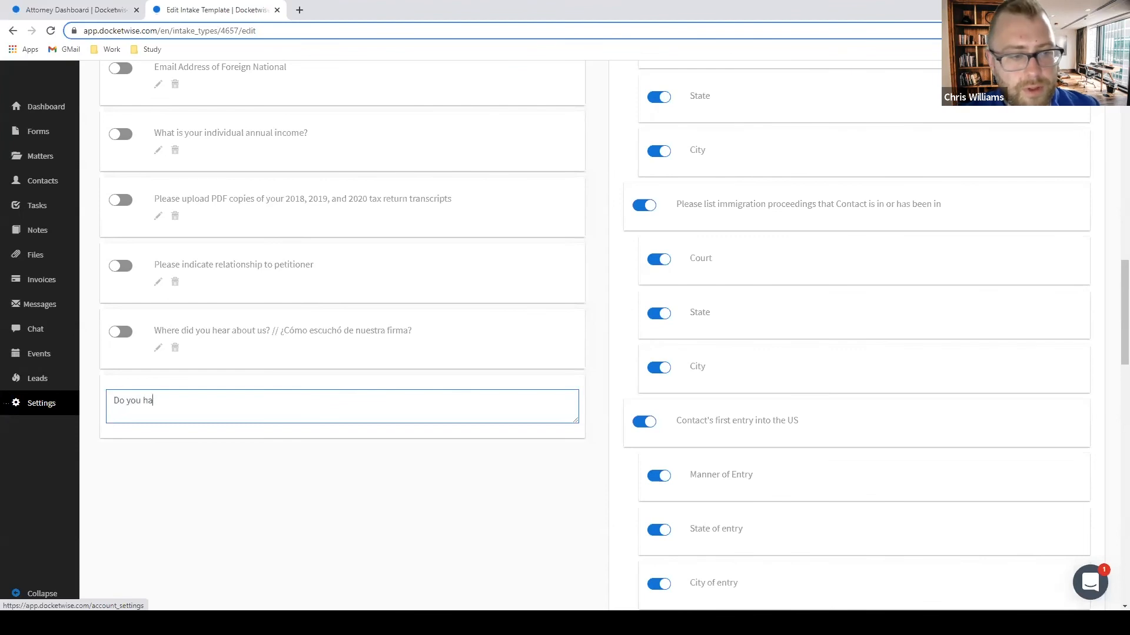
{"action": "type", "text": "ve a fear of ret"}
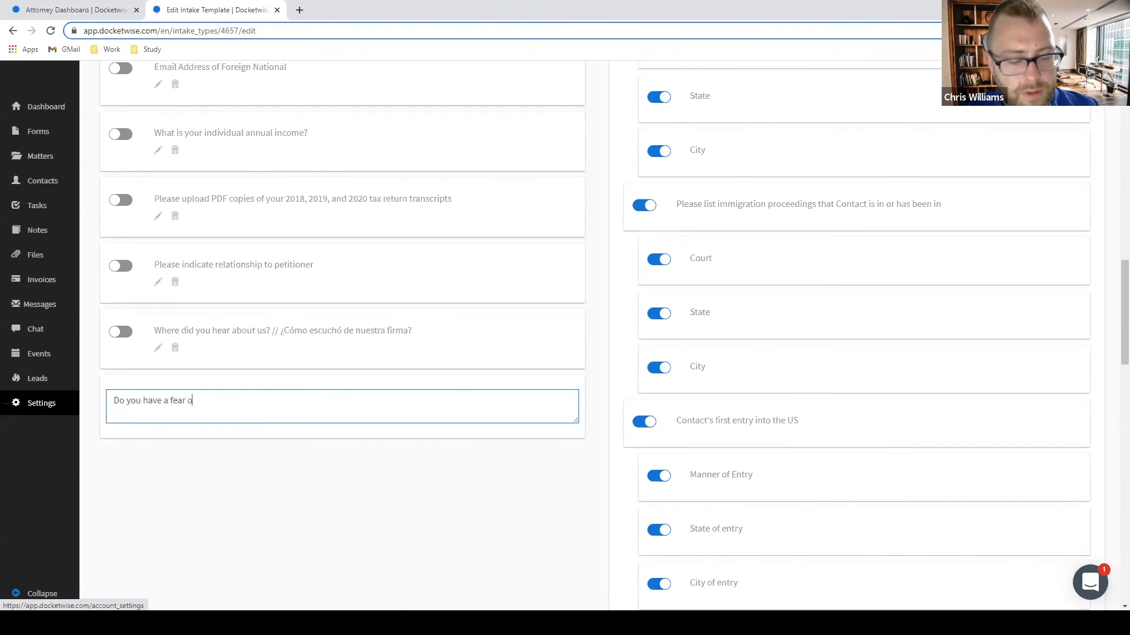
{"action": "key", "text": "BackSpace"}
{"action": "key", "text": "BackSpace"}
{"action": "key", "text": "BackSpace"}
{"action": "key", "text": "BackSpace"}
{"action": "key", "text": "BackSpace"}
{"action": "key", "text": "BackSpace"}
{"action": "key", "text": "BackSpace"}
{"action": "key", "text": "BackSpace"}
{"action": "key", "text": "BackSpace"}
{"action": "key", "text": "BackSpace"}
{"action": "key", "text": "BackSpace"}
{"action": "key", "text": "BackSpace"}
{"action": "key", "text": "BackSpace"}
{"action": "key", "text": "BackSpace"}
{"action": "key", "text": "BackSpace"}
{"action": "key", "text": "BackSpace"}
{"action": "key", "text": "BackSpace"}
{"action": "key", "text": "BackSpace"}
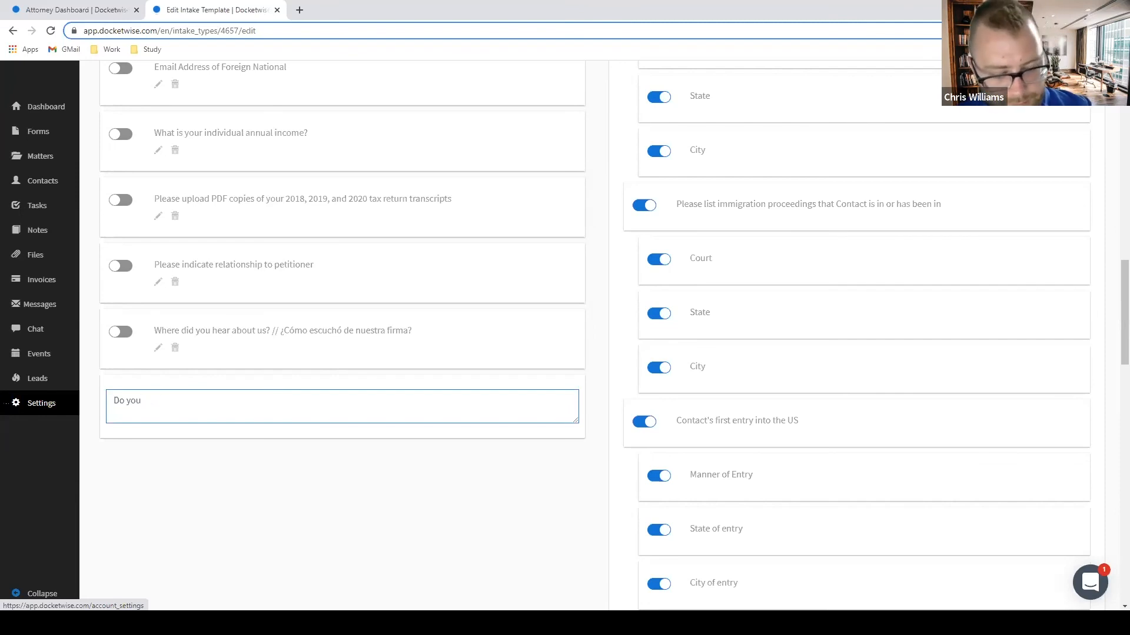
{"action": "type", "text": "fear your l"}
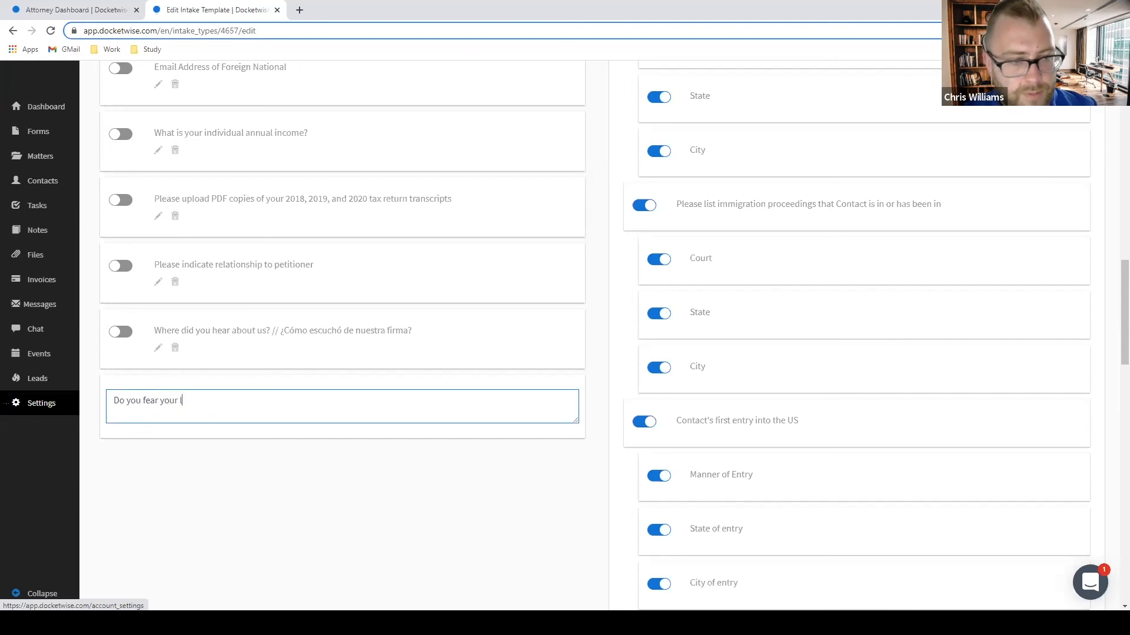
{"action": "type", "text": "ife will be in "}
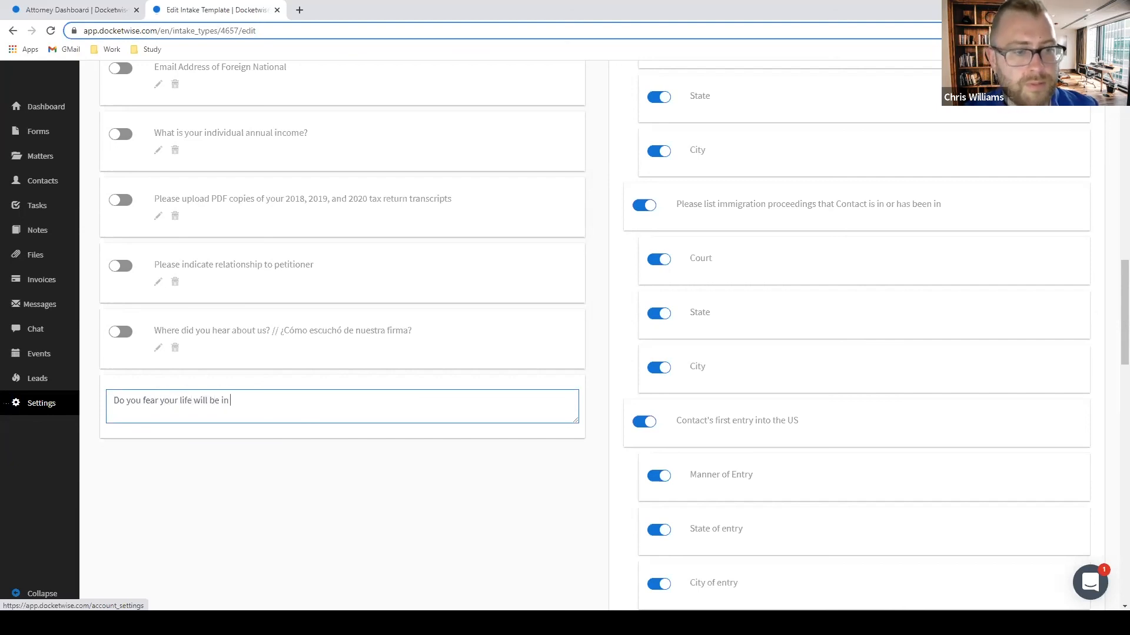
{"action": "type", "text": "danger if you "}
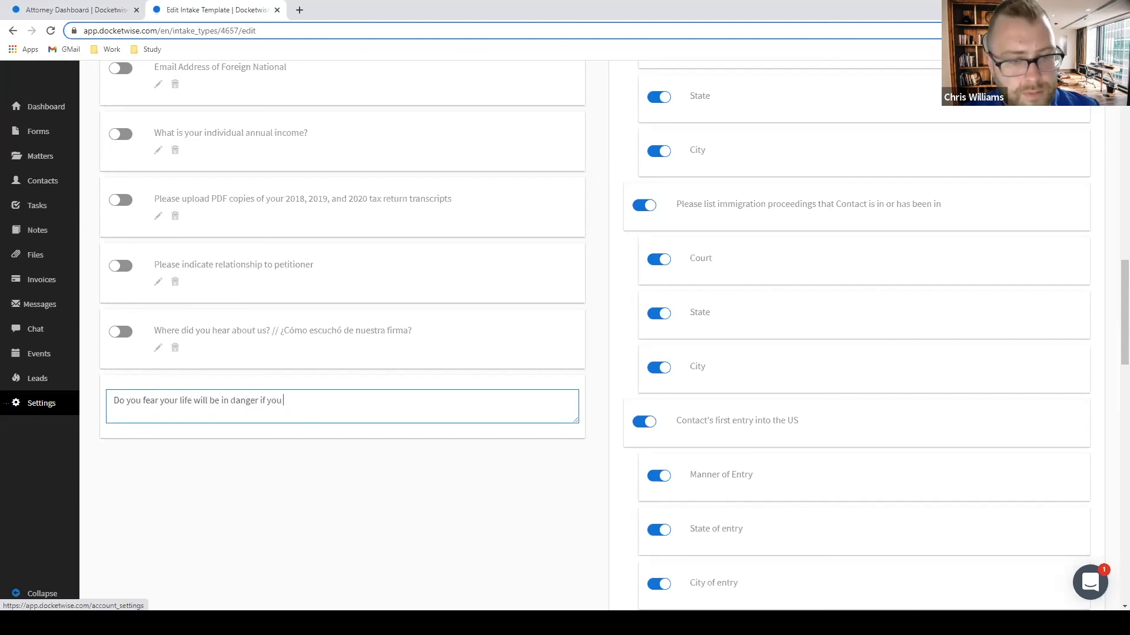
{"action": "type", "text": "return to you"}
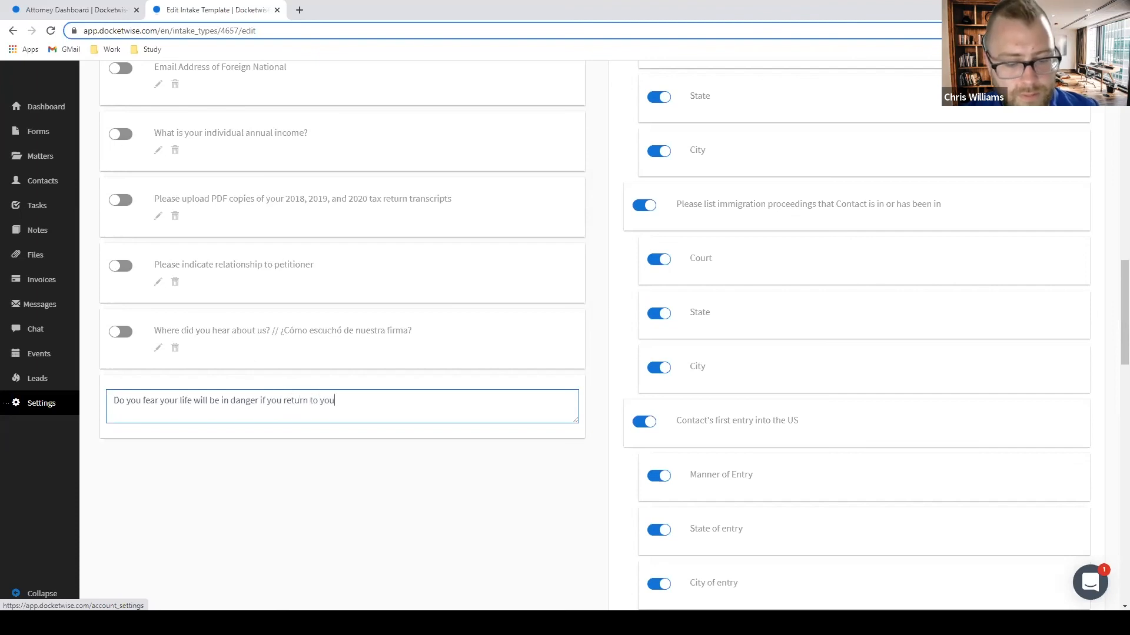
{"action": "type", "text": "r country of o"}
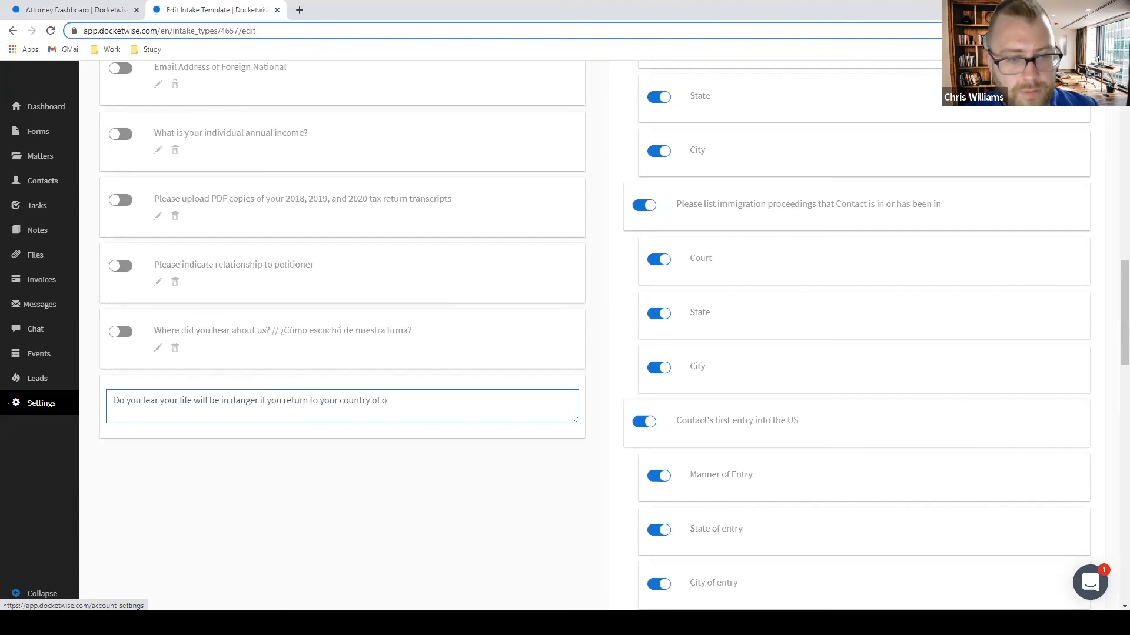
{"action": "type", "text": "rigen?"}
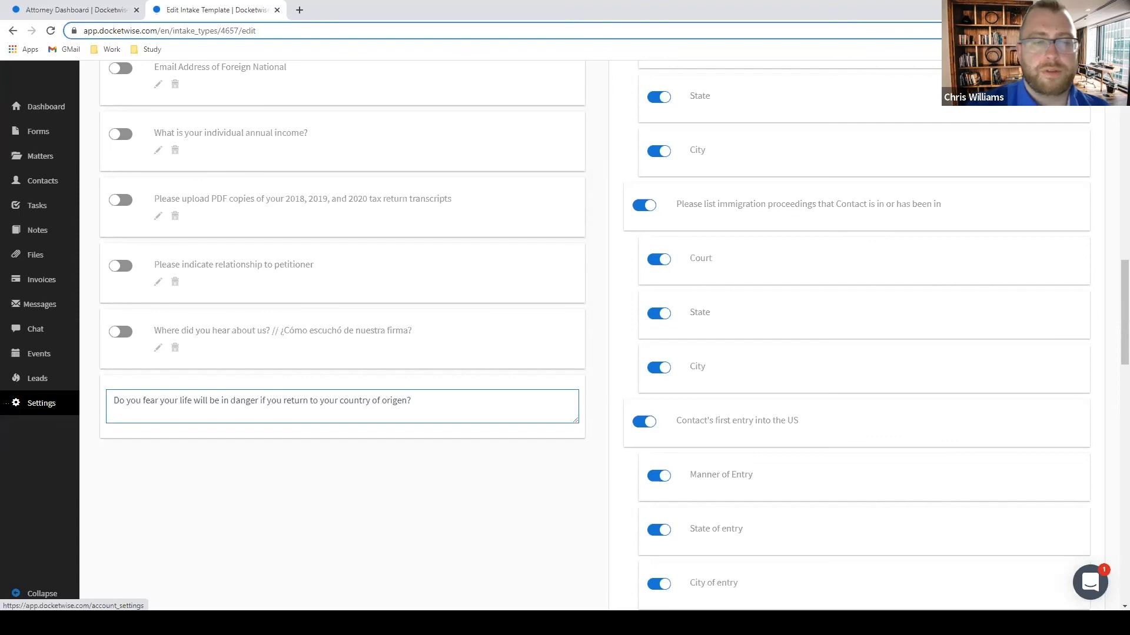
{"action": "key", "text": "BackSpace"}
{"action": "key", "text": "BackSpace"}
{"action": "key", "text": "BackSpace"}
{"action": "type", "text": "i"}
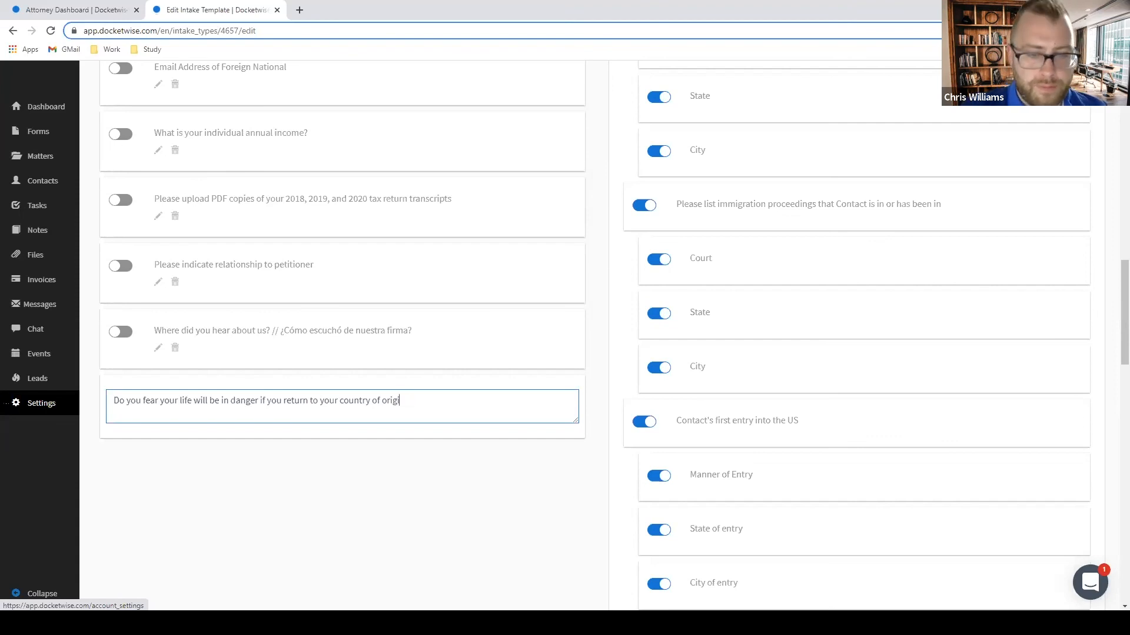
{"action": "type", "text": "n? //"}
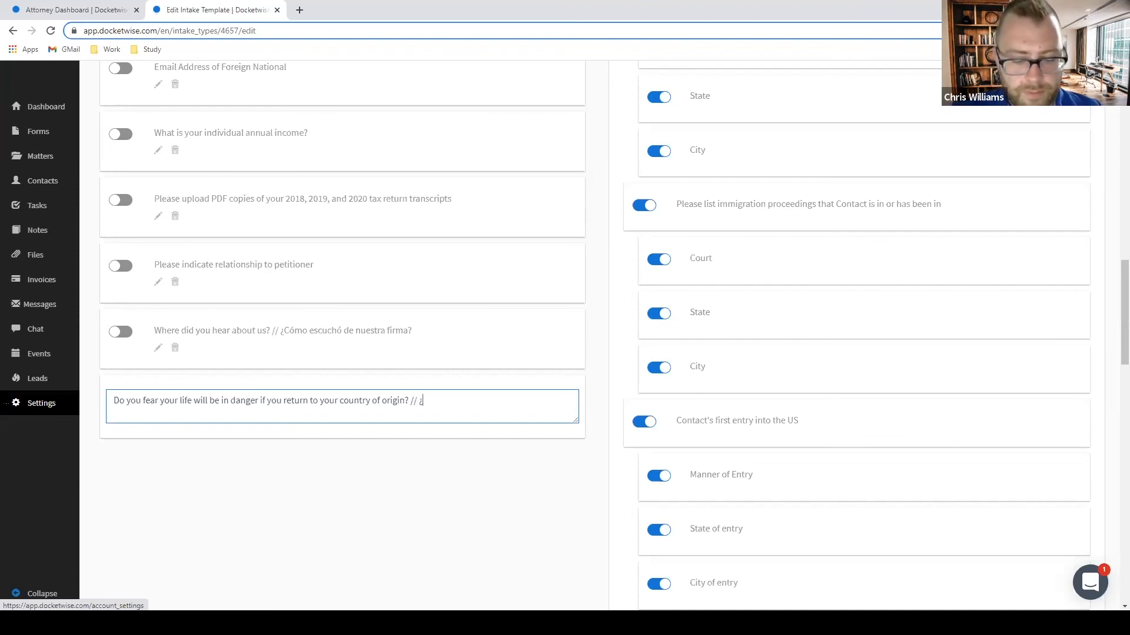
{"action": "type", "text": " ¿Teme quee"}
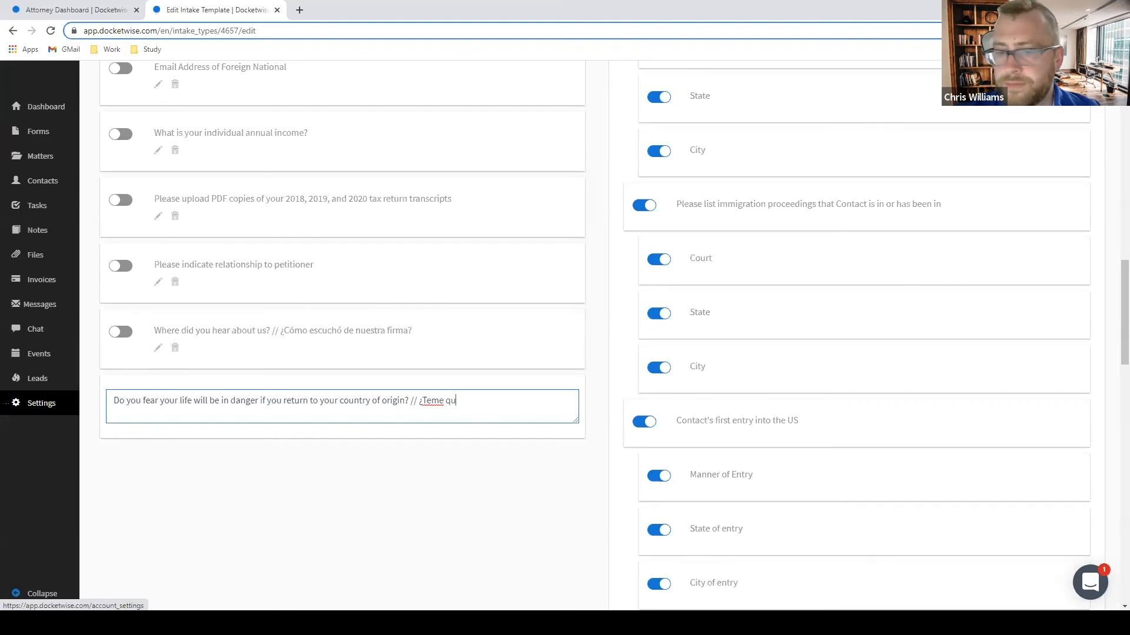
{"action": "key", "text": "BackSpace"}
{"action": "key", "text": "BackSpace"}
{"action": "type", "text": "e su"}
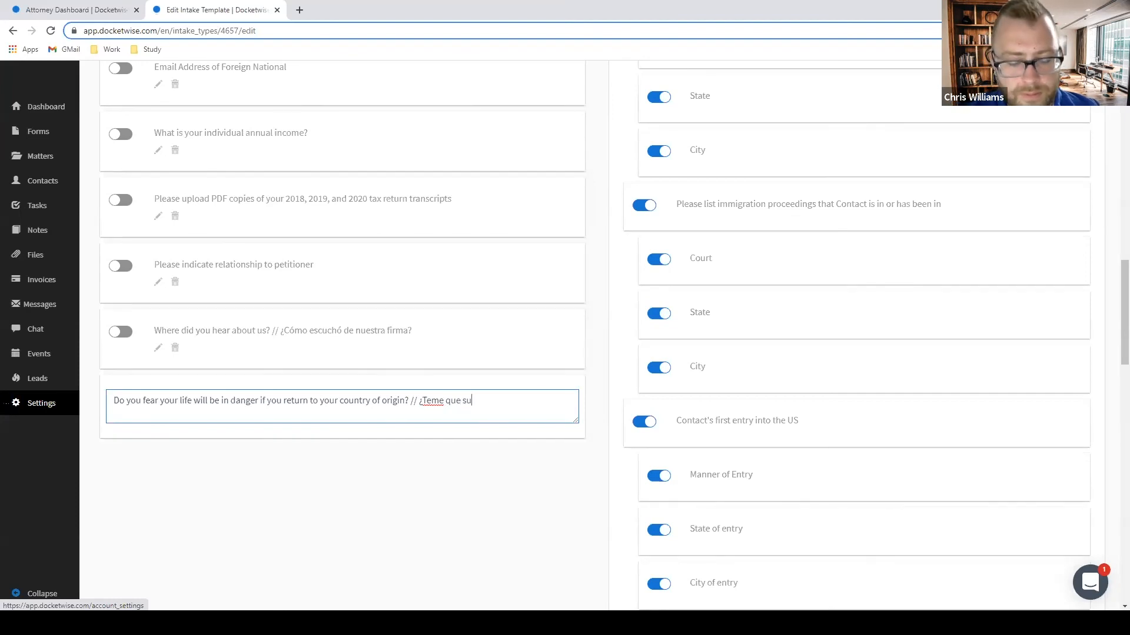
{"action": "type", "text": " vida es"}
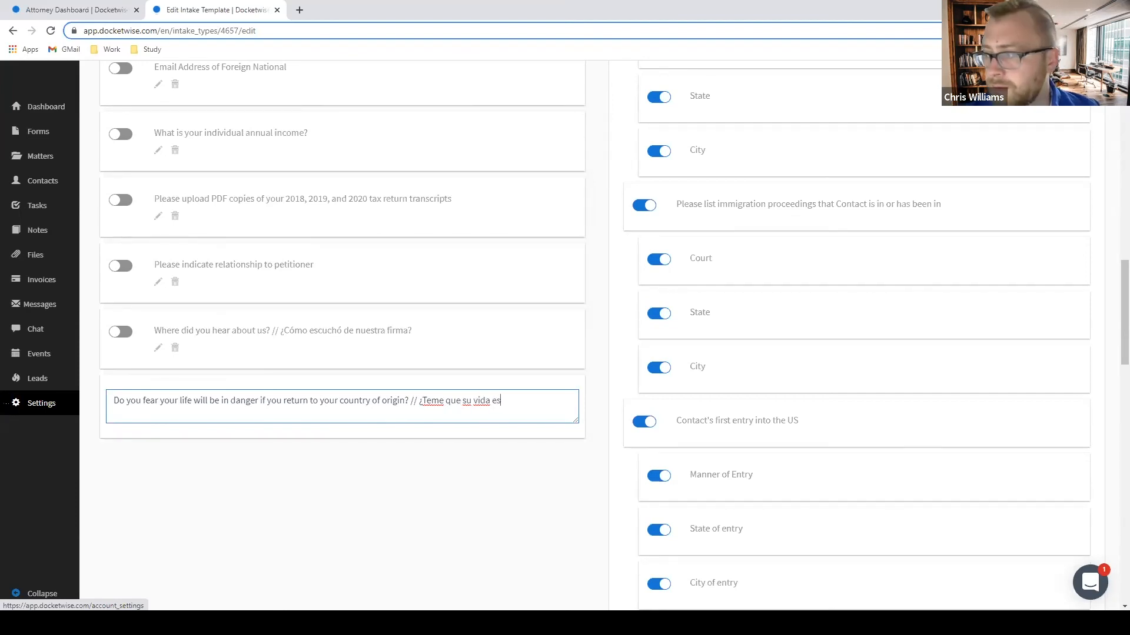
{"action": "type", "text": "tar"}
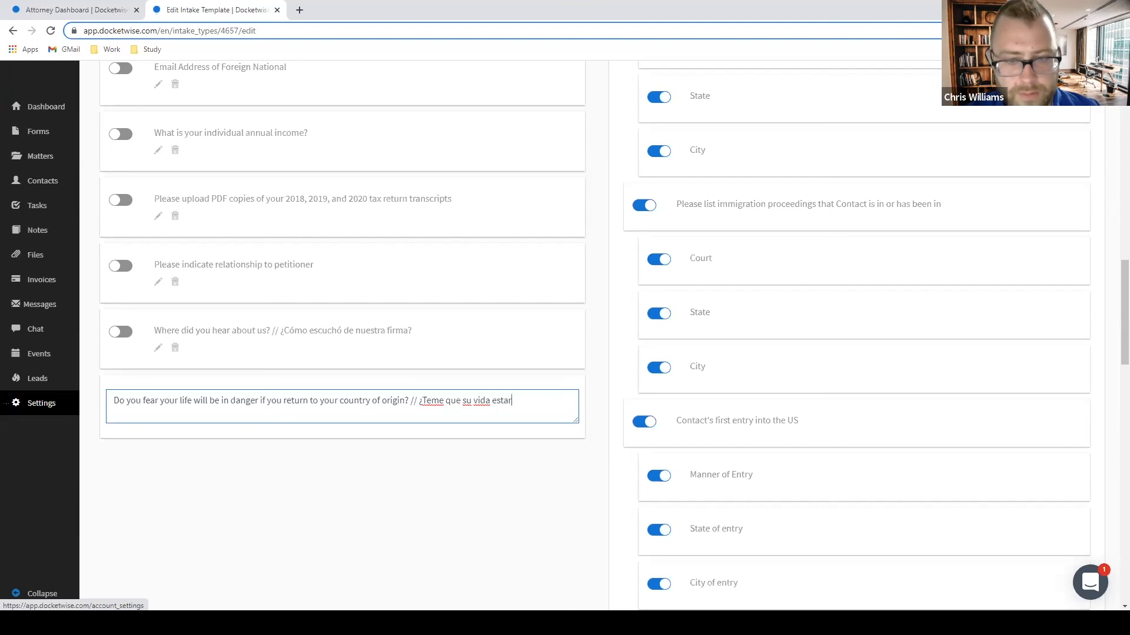
{"action": "type", "text": "ía "}
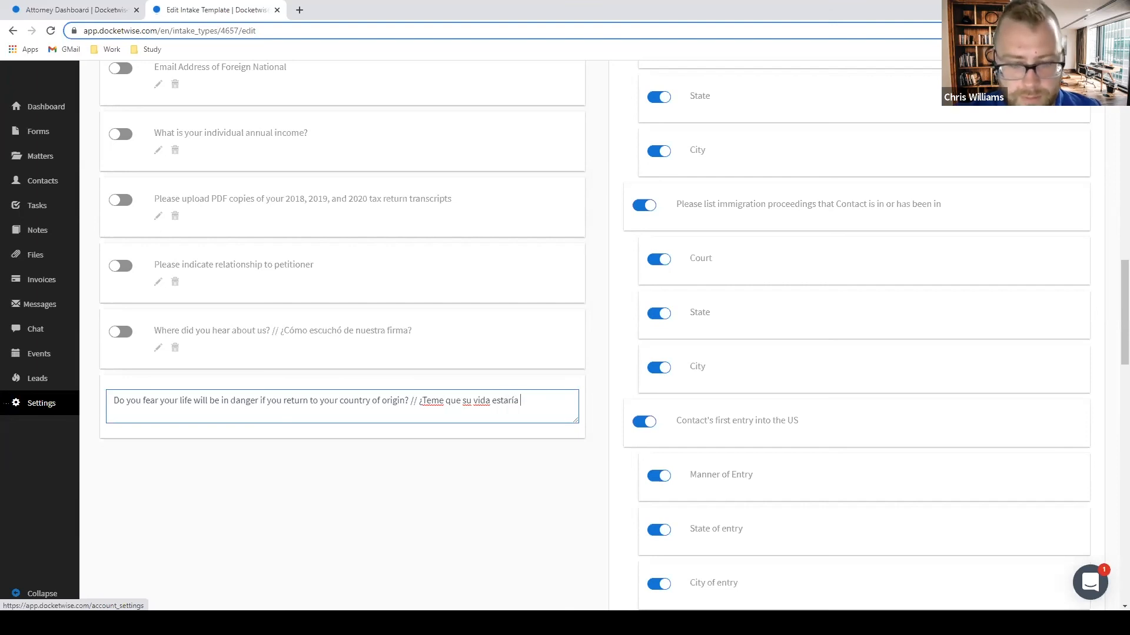
{"action": "type", "text": "en pelig"}
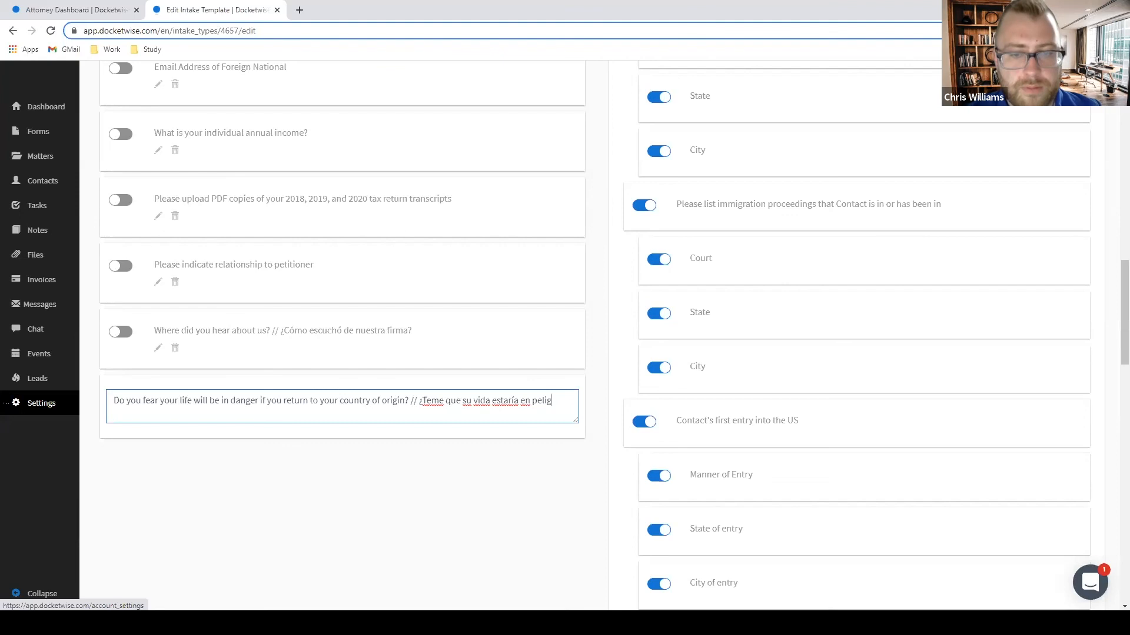
{"action": "type", "text": "ro si volviera a su país de "}
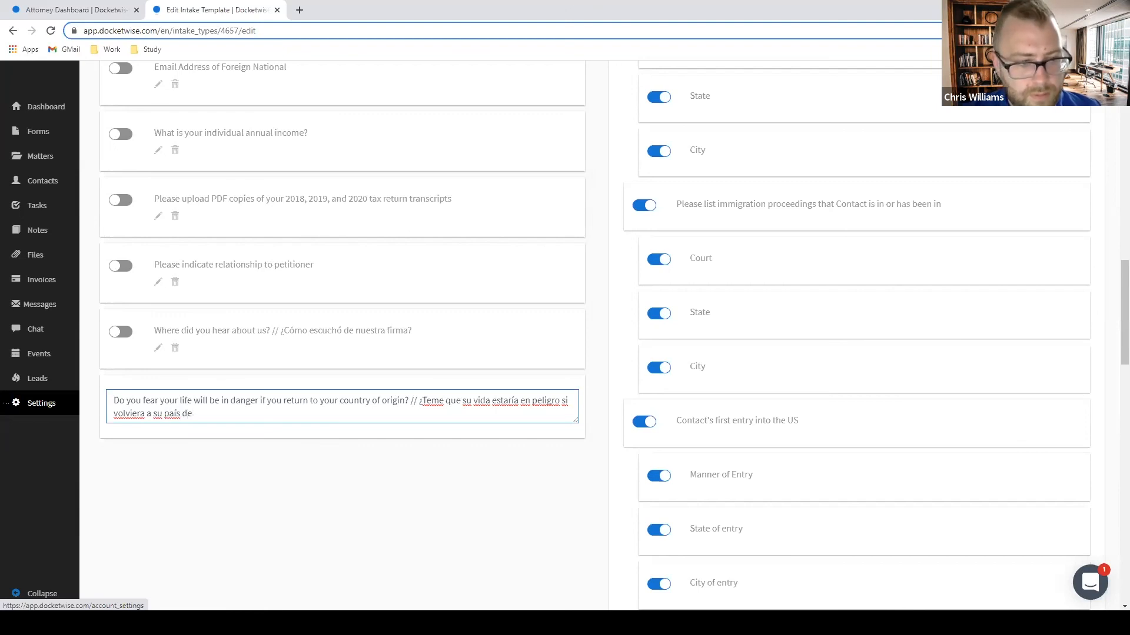
{"action": "type", "text": "or"}
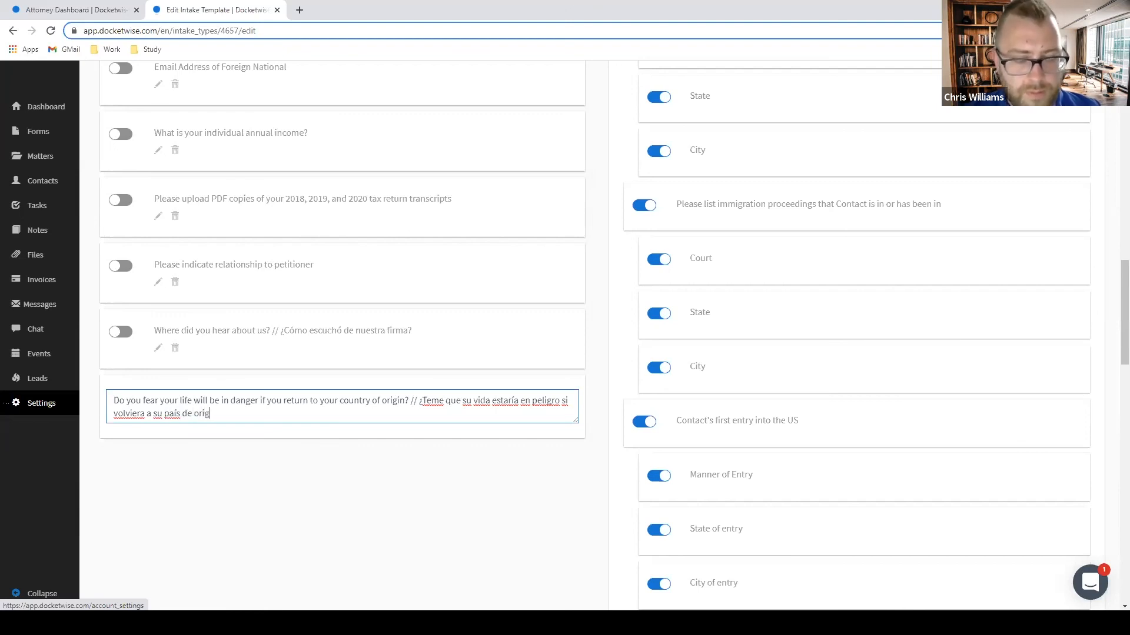
{"action": "type", "text": "i"}
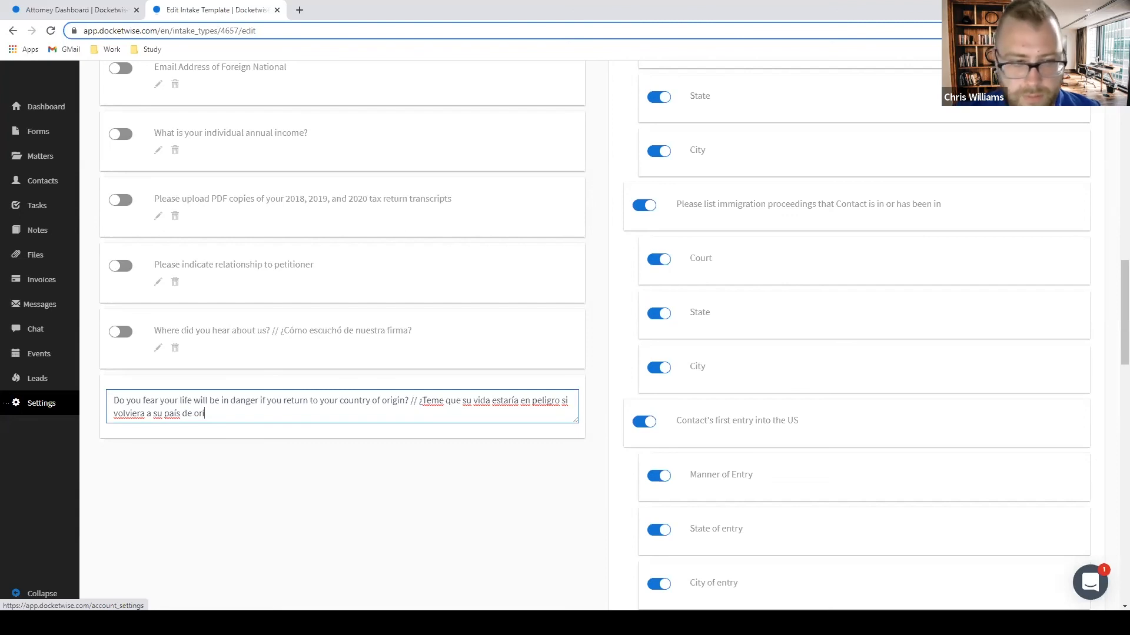
{"action": "type", "text": "gen?"}
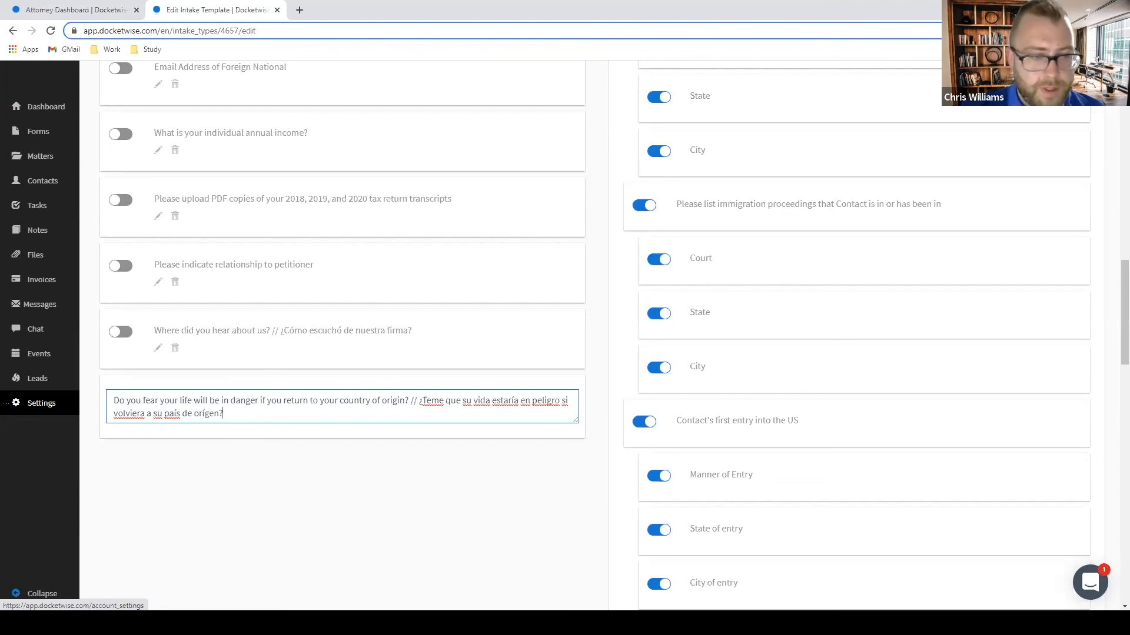
{"action": "key", "text": "Return"}
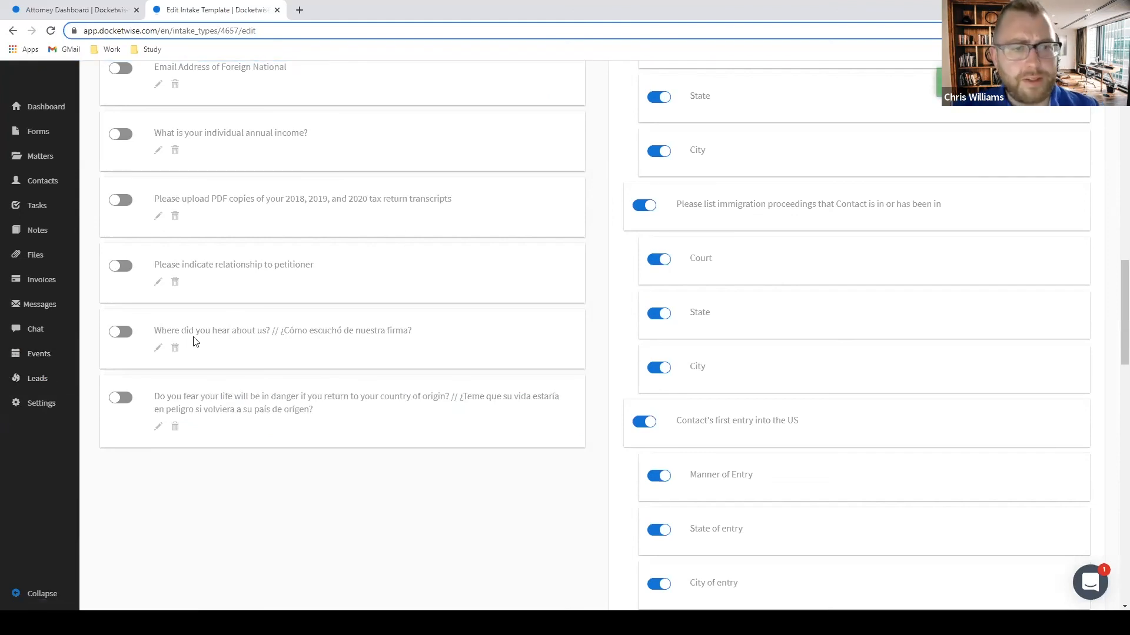
Toggle on the where-did-you-hear and fear-of-return questions in Available Questions.
{"action": "scroll", "coordinate": [648, 351], "scroll_direction": "down", "scroll_amount": 6}
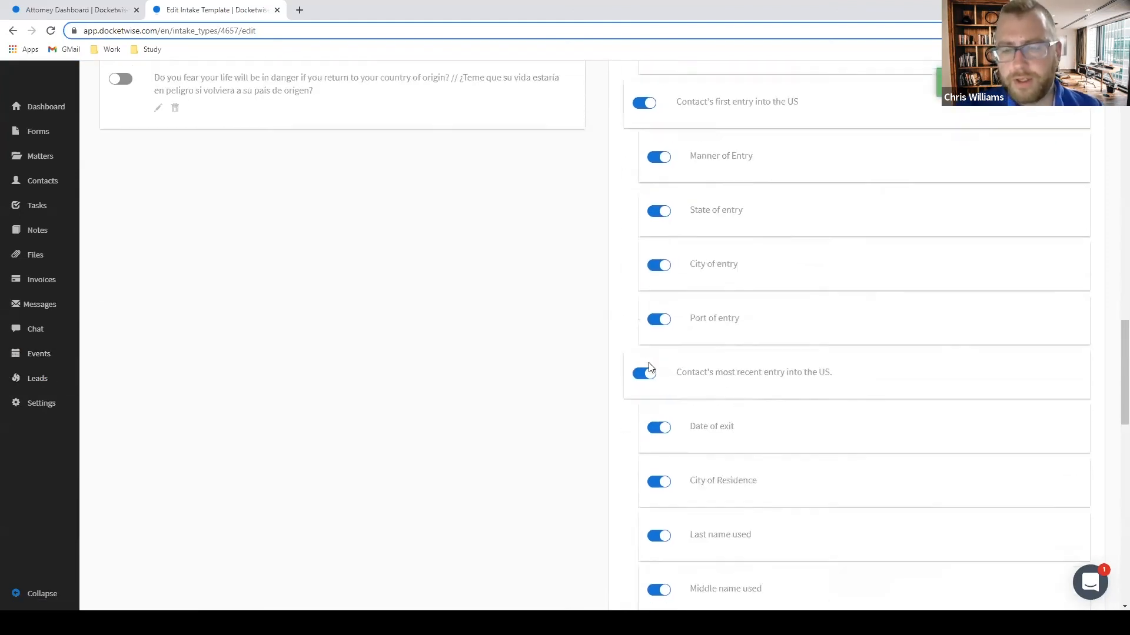
{"action": "scroll", "coordinate": [649, 364], "scroll_direction": "up", "scroll_amount": 10}
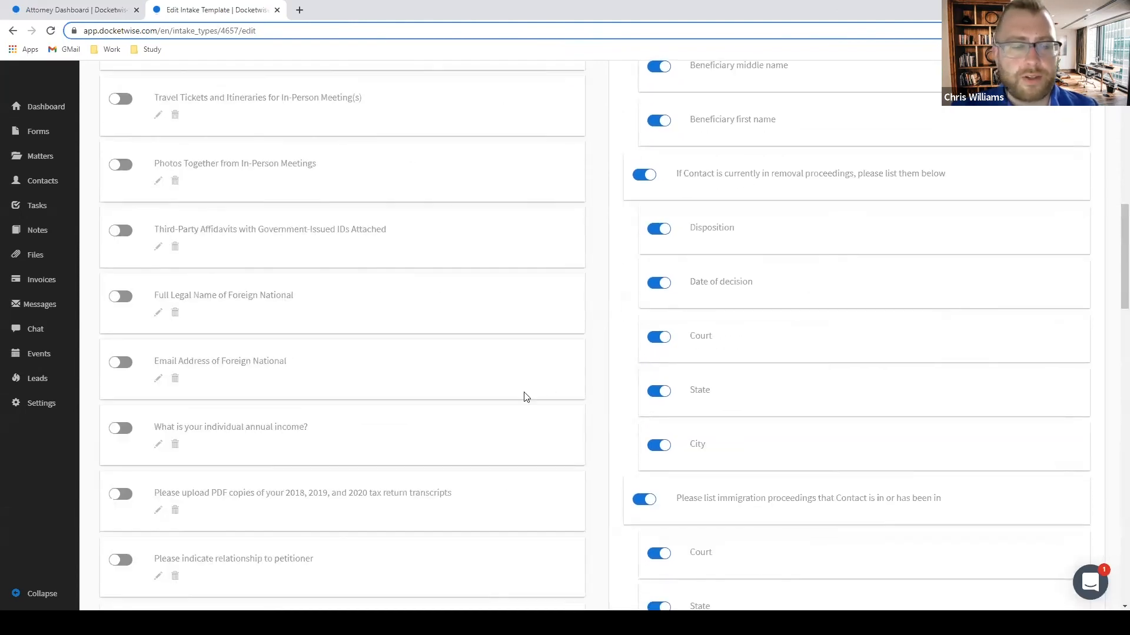
{"action": "scroll", "coordinate": [524, 396], "scroll_direction": "down", "scroll_amount": 4}
{"action": "scroll", "coordinate": [525, 396], "scroll_direction": "up", "scroll_amount": 15}
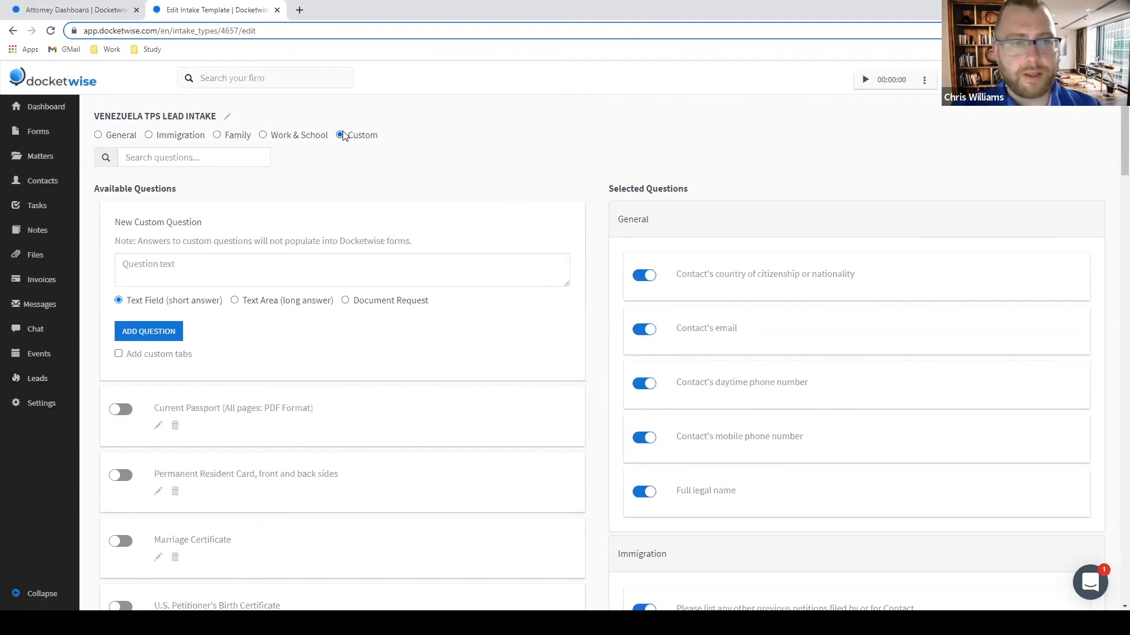
{"action": "scroll", "coordinate": [429, 147], "scroll_direction": "down", "scroll_amount": 15}
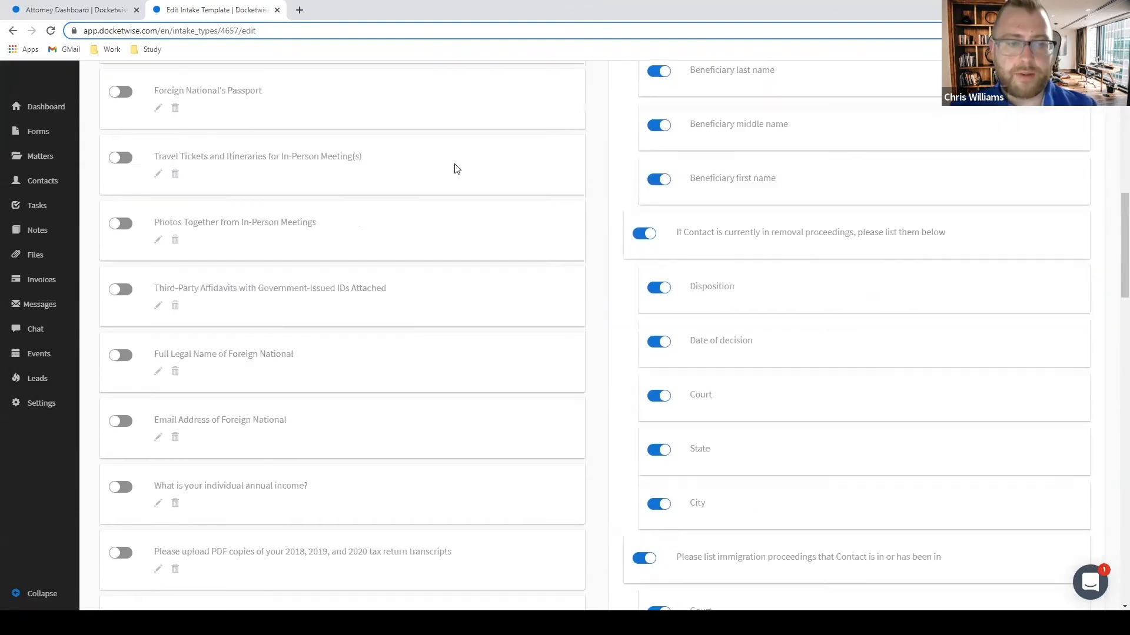
{"action": "scroll", "coordinate": [408, 167], "scroll_direction": "up", "scroll_amount": 5}
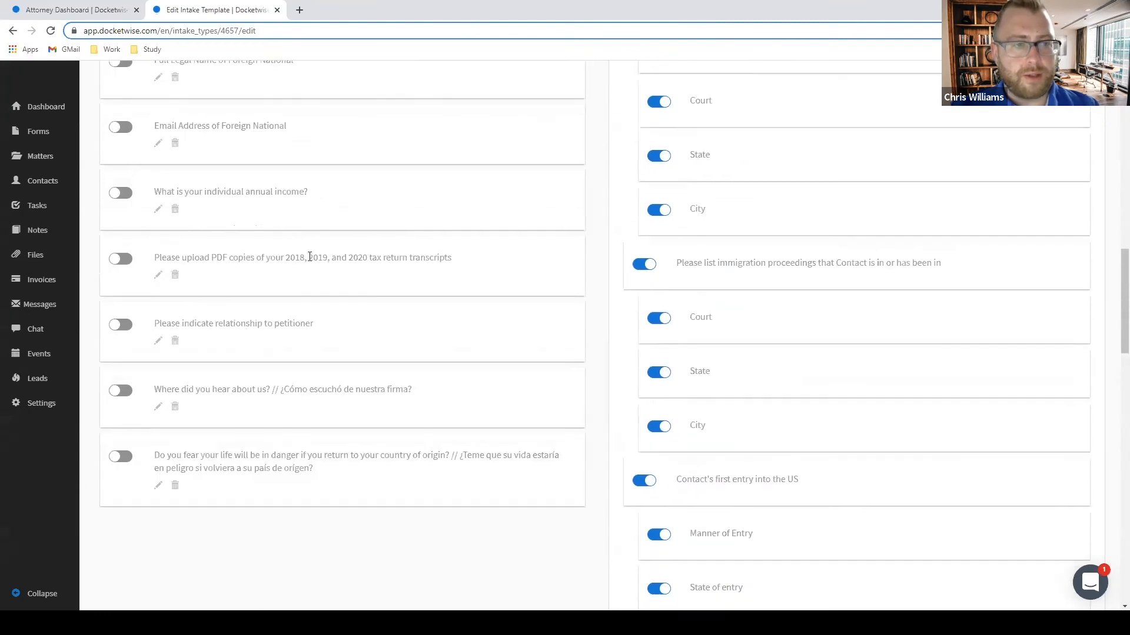
{"action": "left_click", "coordinate": [121, 394]}
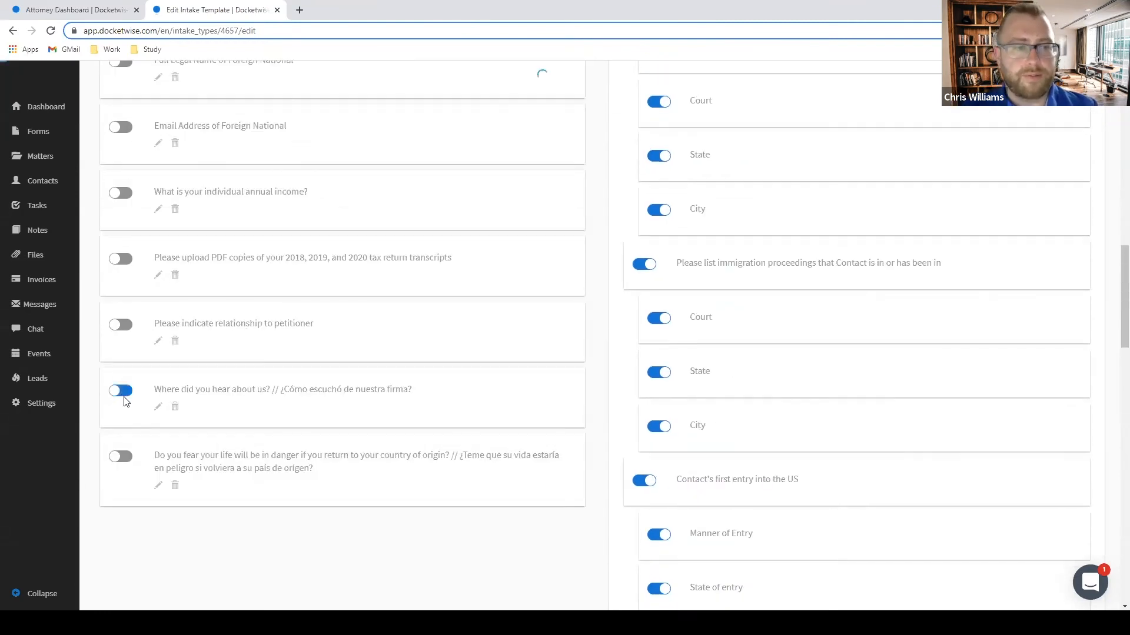
{"action": "left_click", "coordinate": [120, 458]}
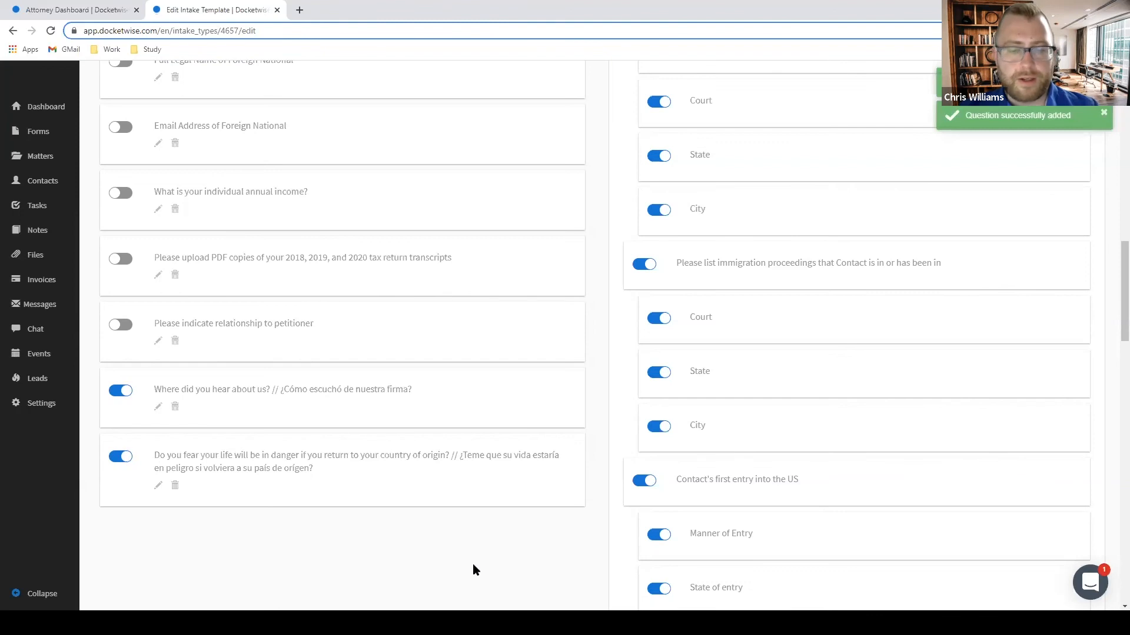
{"action": "scroll", "coordinate": [468, 566], "scroll_direction": "up", "scroll_amount": 15}
{"action": "scroll", "coordinate": [470, 565], "scroll_direction": "down", "scroll_amount": 20}
{"action": "scroll", "coordinate": [470, 558], "scroll_direction": "down", "scroll_amount": 10}
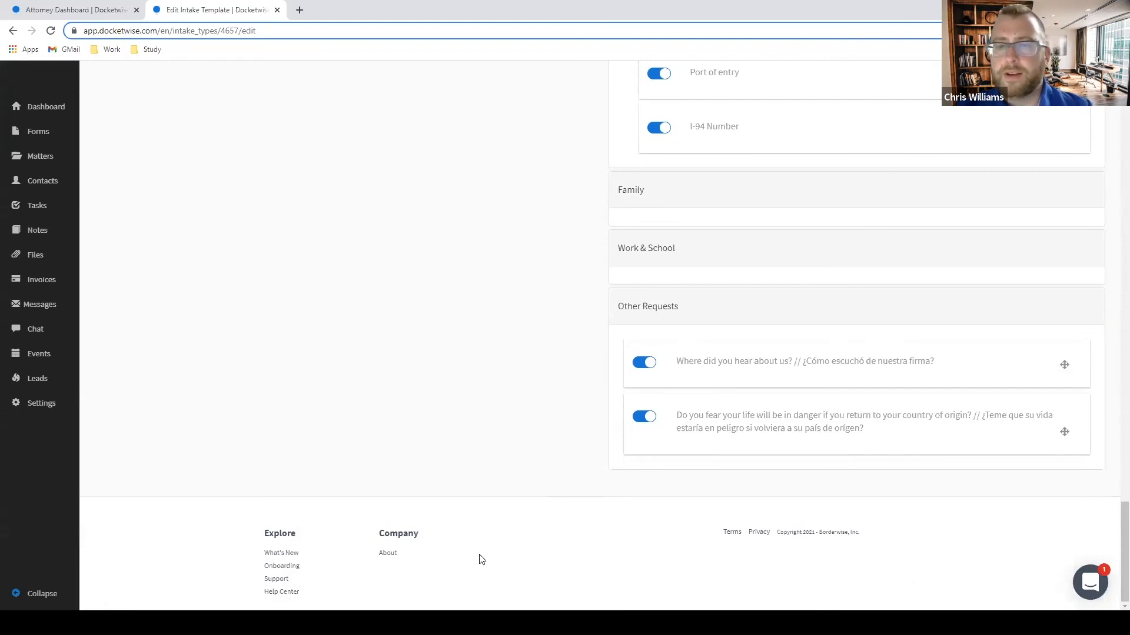
{"action": "scroll", "coordinate": [480, 559], "scroll_direction": "up", "scroll_amount": 5}
{"action": "scroll", "coordinate": [525, 540], "scroll_direction": "down", "scroll_amount": 4}
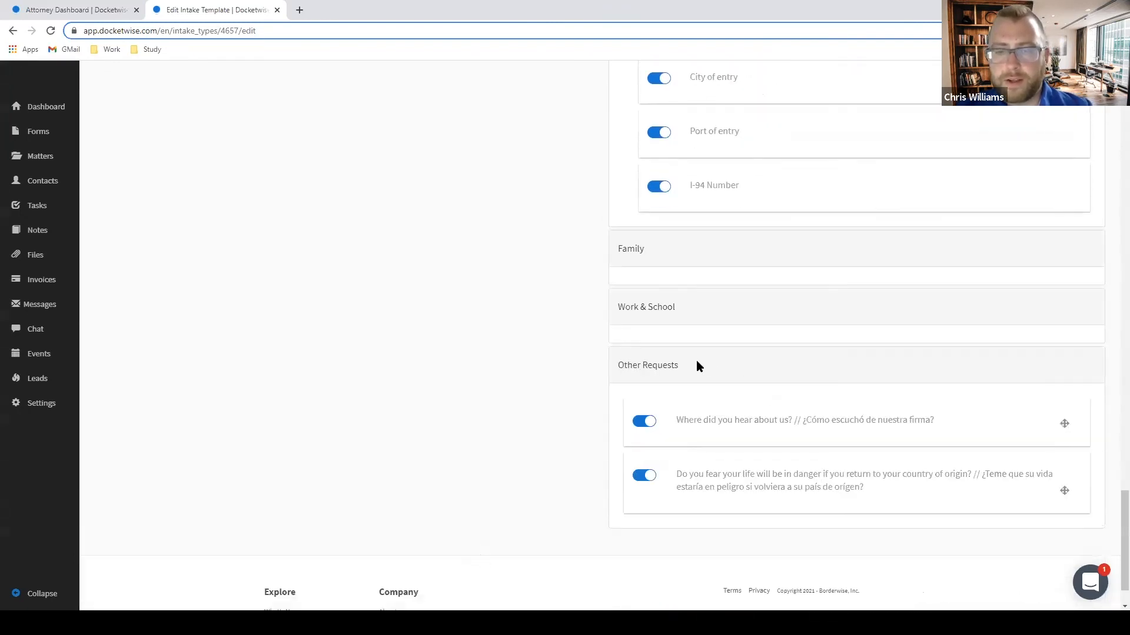
{"action": "left_click_drag", "start_coordinate": [696, 366], "coordinate": [616, 366]}
{"action": "scroll", "coordinate": [567, 371], "scroll_direction": "up", "scroll_amount": 8}
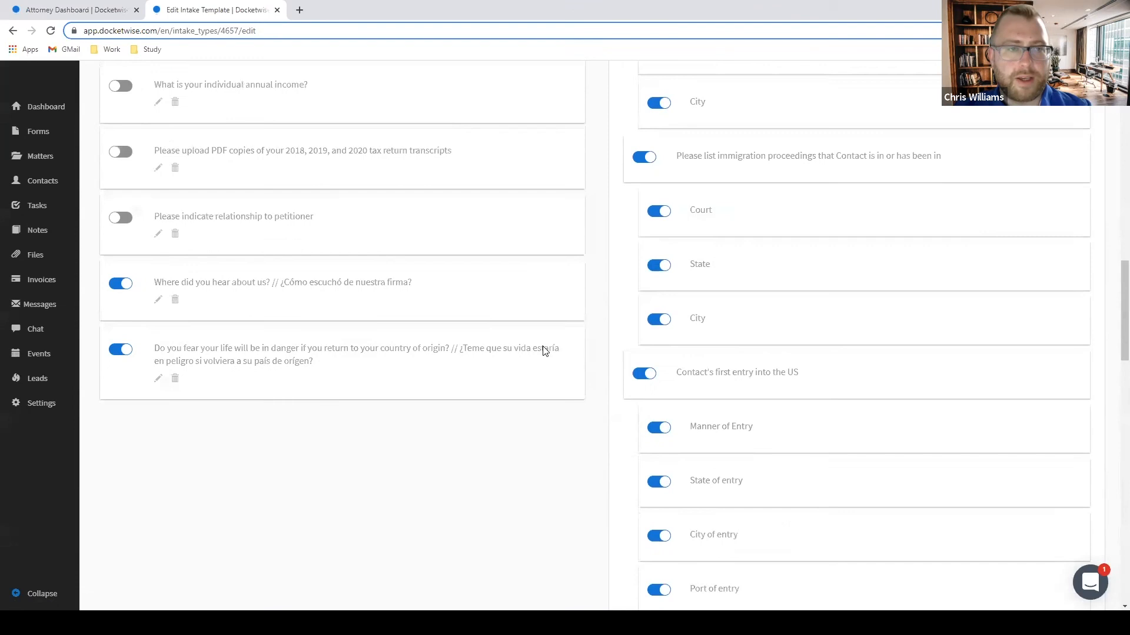
{"action": "scroll", "coordinate": [544, 350], "scroll_direction": "up", "scroll_amount": 1}
{"action": "scroll", "coordinate": [546, 235], "scroll_direction": "up", "scroll_amount": 15}
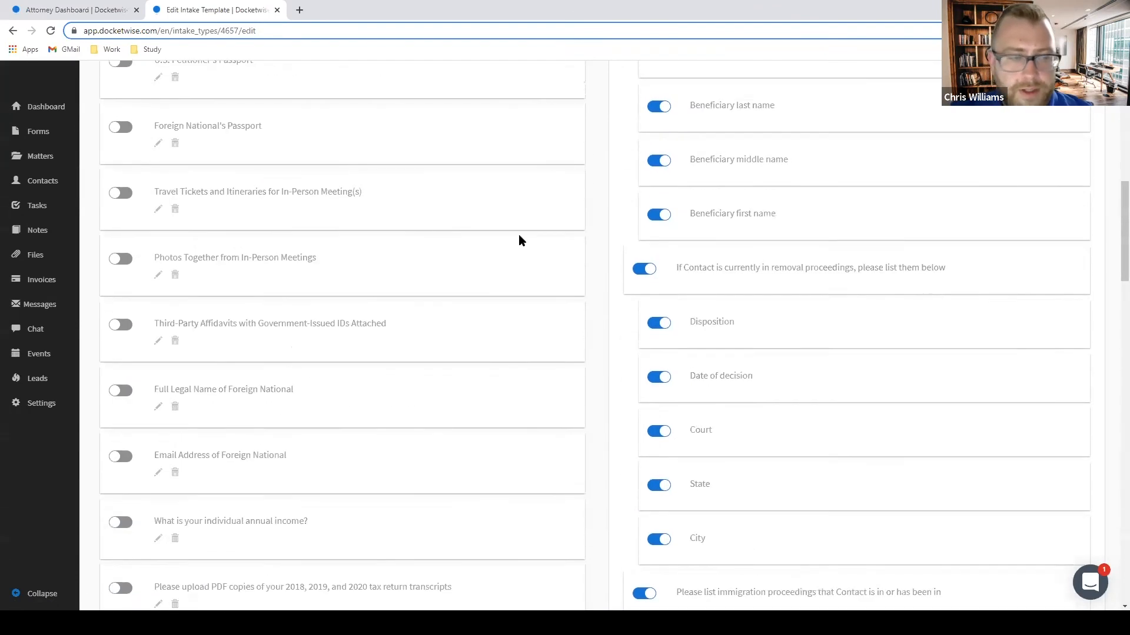
{"action": "scroll", "coordinate": [327, 254], "scroll_direction": "down", "scroll_amount": 20}
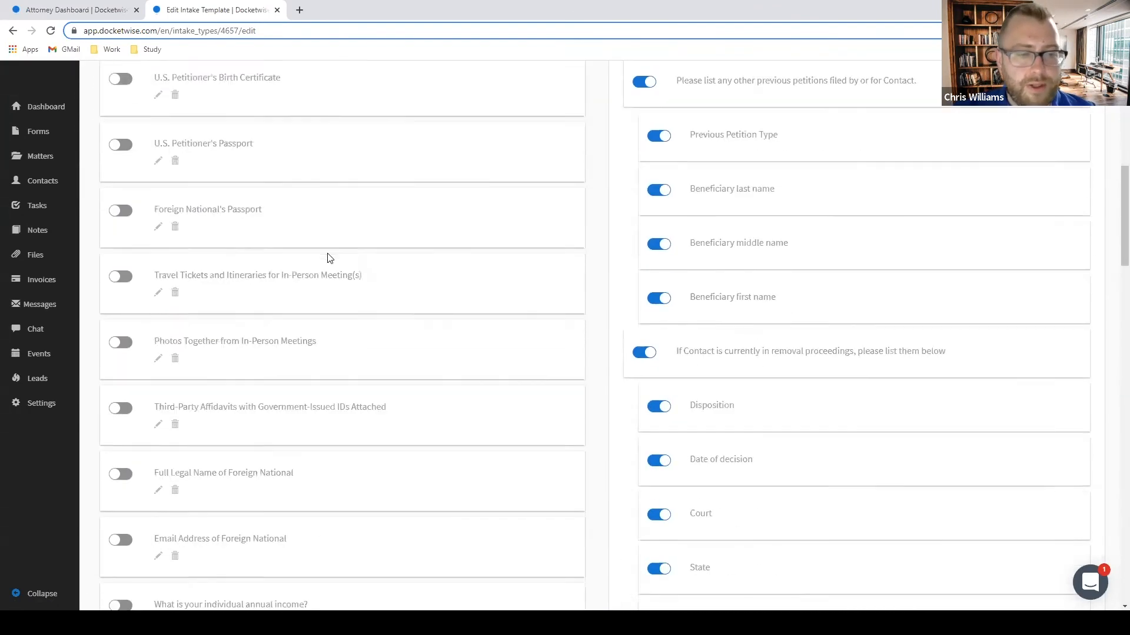
{"action": "scroll", "coordinate": [327, 254], "scroll_direction": "up", "scroll_amount": 2}
{"action": "scroll", "coordinate": [328, 259], "scroll_direction": "down", "scroll_amount": 15}
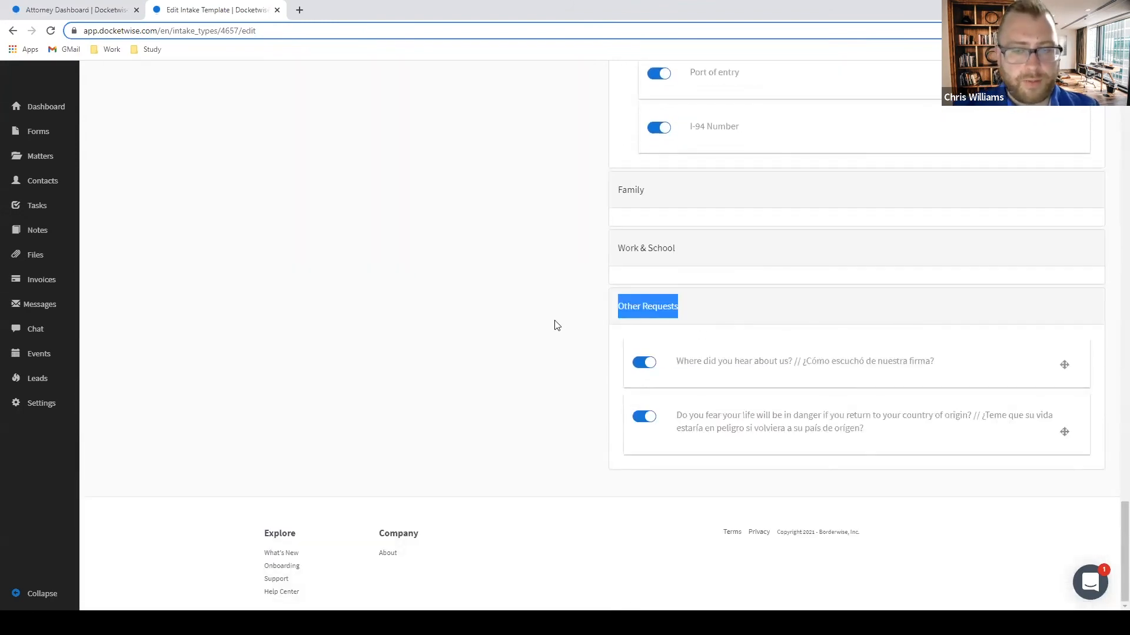
{"action": "scroll", "coordinate": [514, 392], "scroll_direction": "up", "scroll_amount": 20}
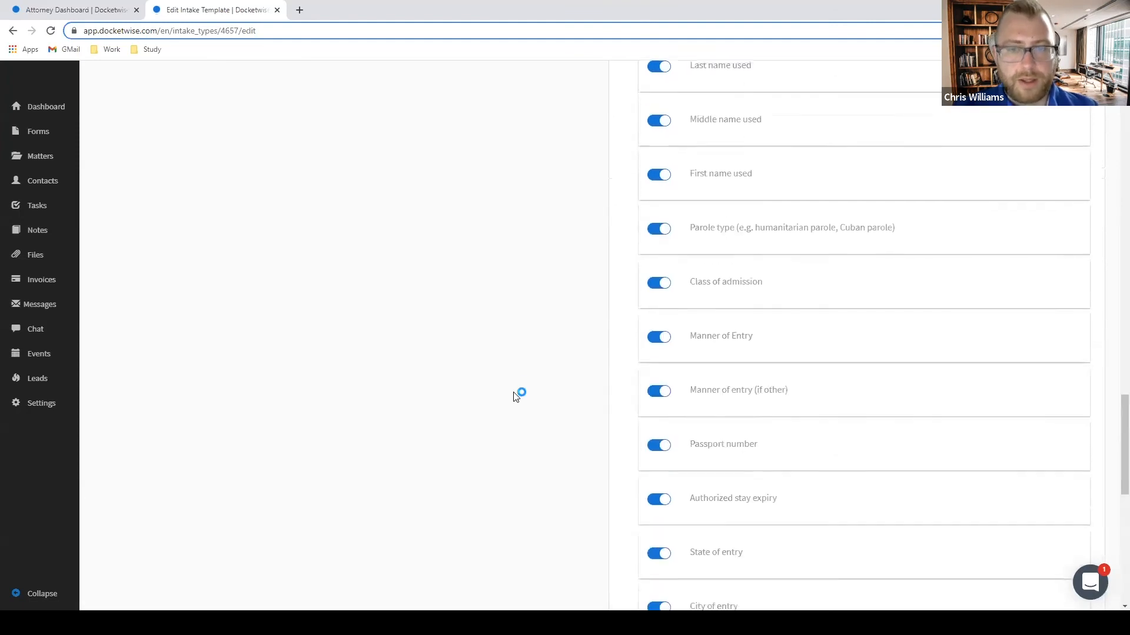
{"action": "scroll", "coordinate": [465, 374], "scroll_direction": "up", "scroll_amount": 15}
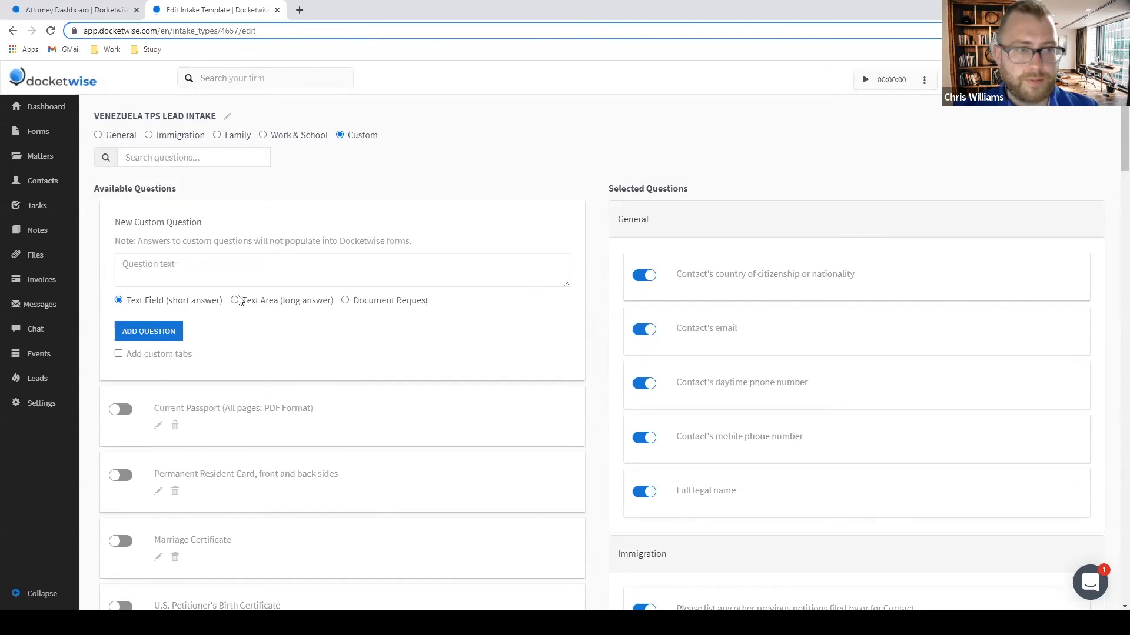
{"action": "scroll", "coordinate": [203, 297], "scroll_direction": "down", "scroll_amount": 5}
{"action": "scroll", "coordinate": [212, 306], "scroll_direction": "up", "scroll_amount": 4}
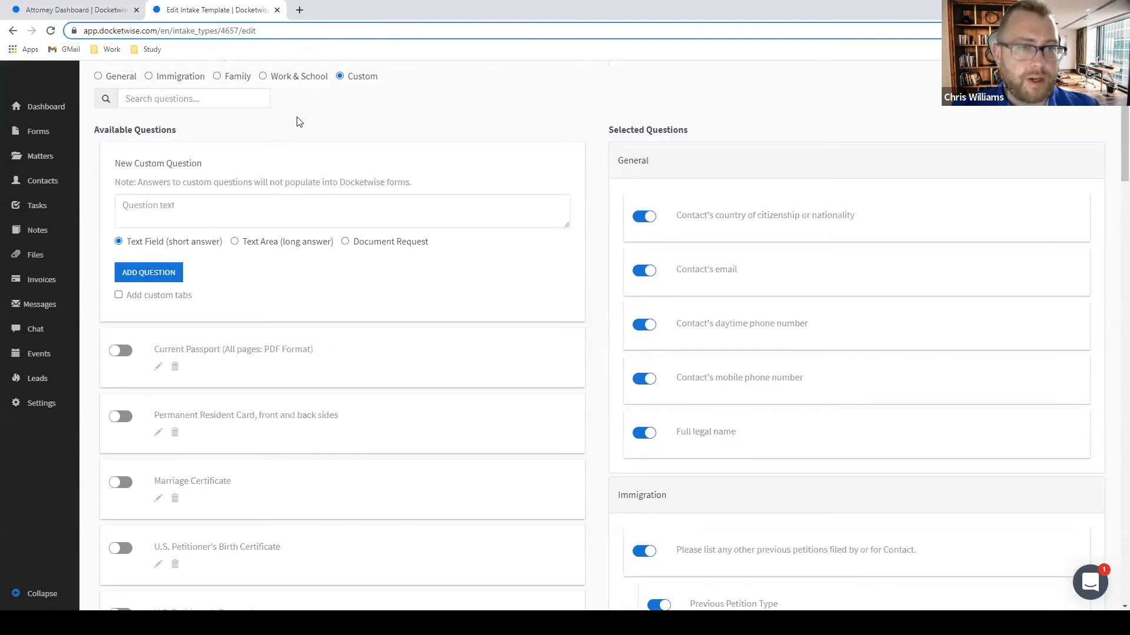
Enable custom tabs and add a tab named 'Más información'.
{"action": "left_click", "coordinate": [120, 296]}
{"action": "left_click", "coordinate": [188, 392]}
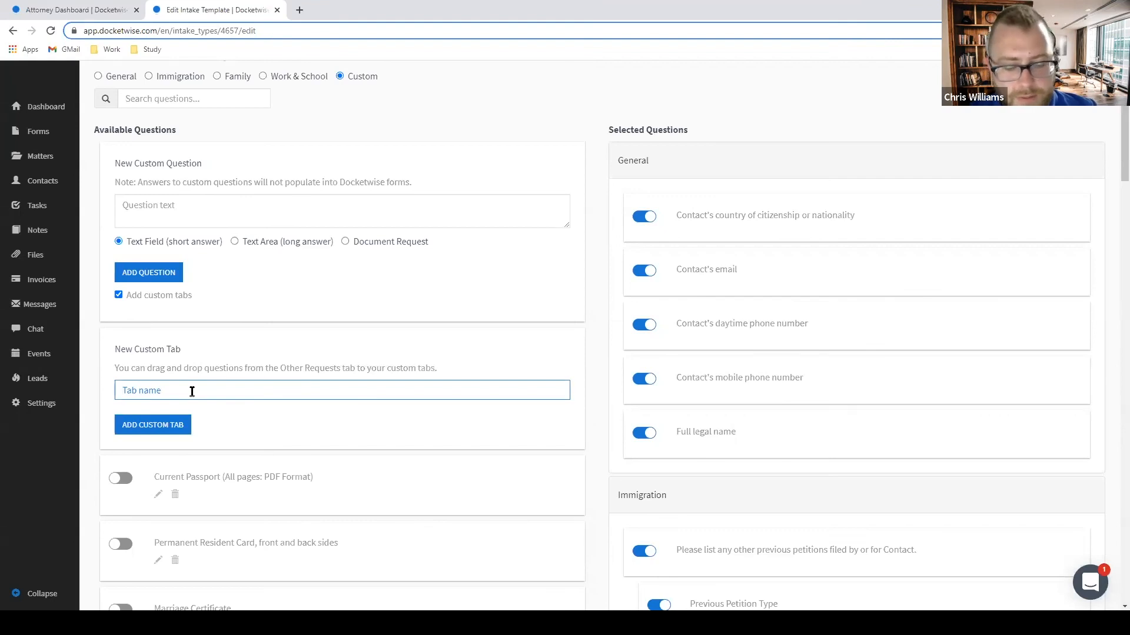
{"action": "type", "text": "Más información"}
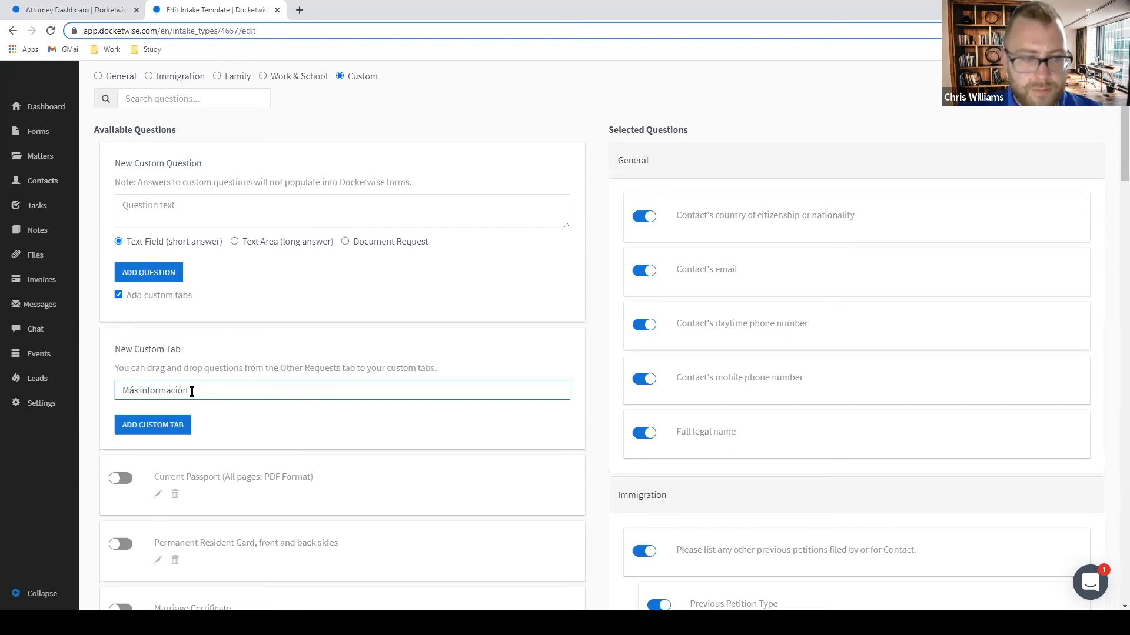
{"action": "left_click", "coordinate": [165, 419]}
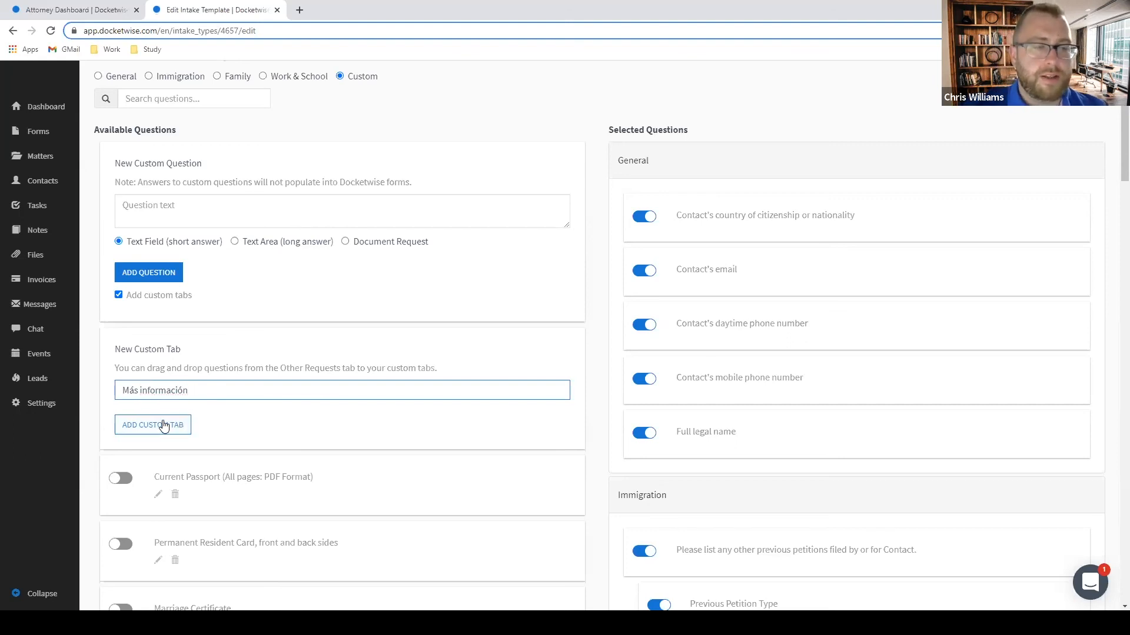
Drag the where-did-you-hear and fear-of-return questions into the Más información tab.
{"action": "scroll", "coordinate": [866, 282], "scroll_direction": "down", "scroll_amount": 10}
{"action": "scroll", "coordinate": [866, 282], "scroll_direction": "down", "scroll_amount": 15}
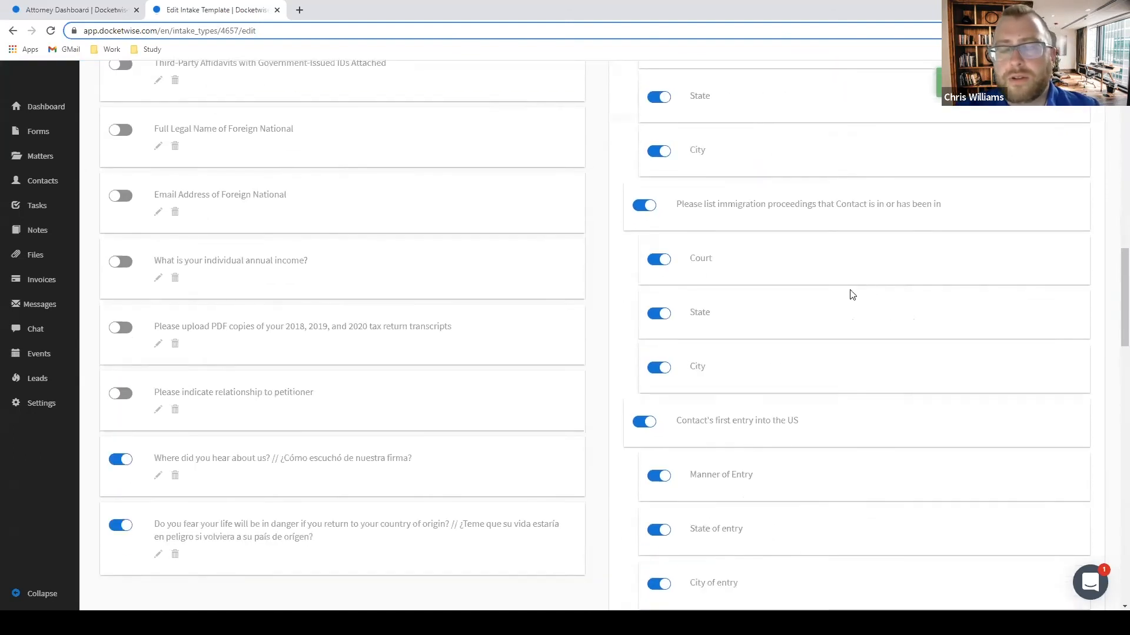
{"action": "scroll", "coordinate": [846, 328], "scroll_direction": "down", "scroll_amount": 2}
{"action": "scroll", "coordinate": [842, 328], "scroll_direction": "up", "scroll_amount": 1}
{"action": "scroll", "coordinate": [843, 325], "scroll_direction": "down", "scroll_amount": 1}
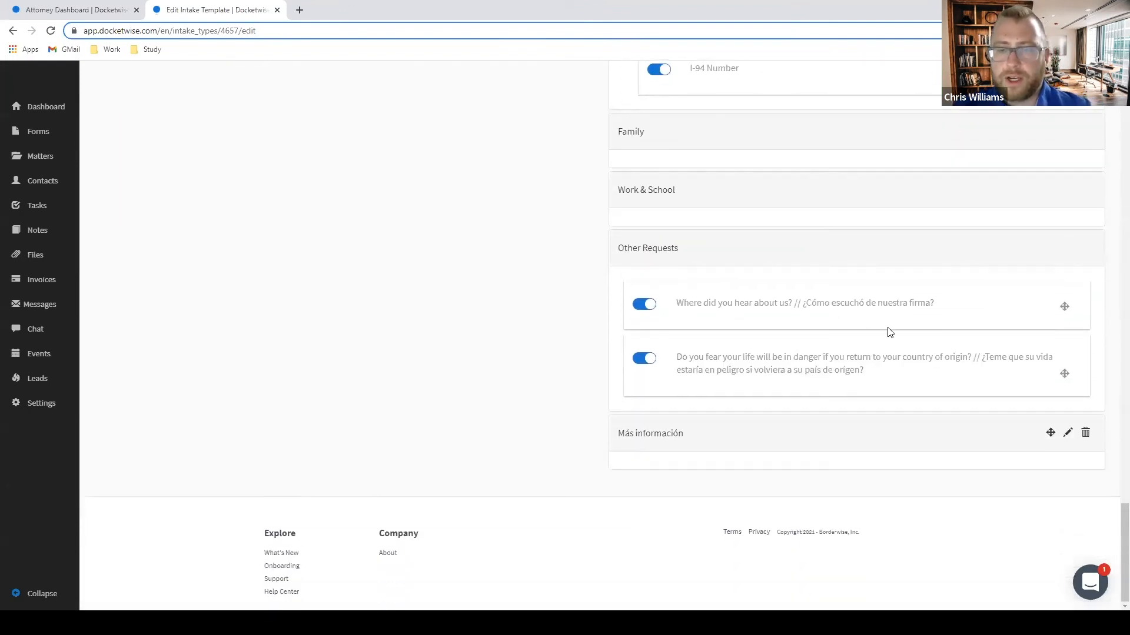
{"action": "left_click_drag", "start_coordinate": [1065, 307], "coordinate": [1053, 475]}
{"action": "left_click_drag", "start_coordinate": [1066, 375], "coordinate": [1058, 494]}
{"action": "scroll", "coordinate": [999, 462], "scroll_direction": "up", "scroll_amount": 20}
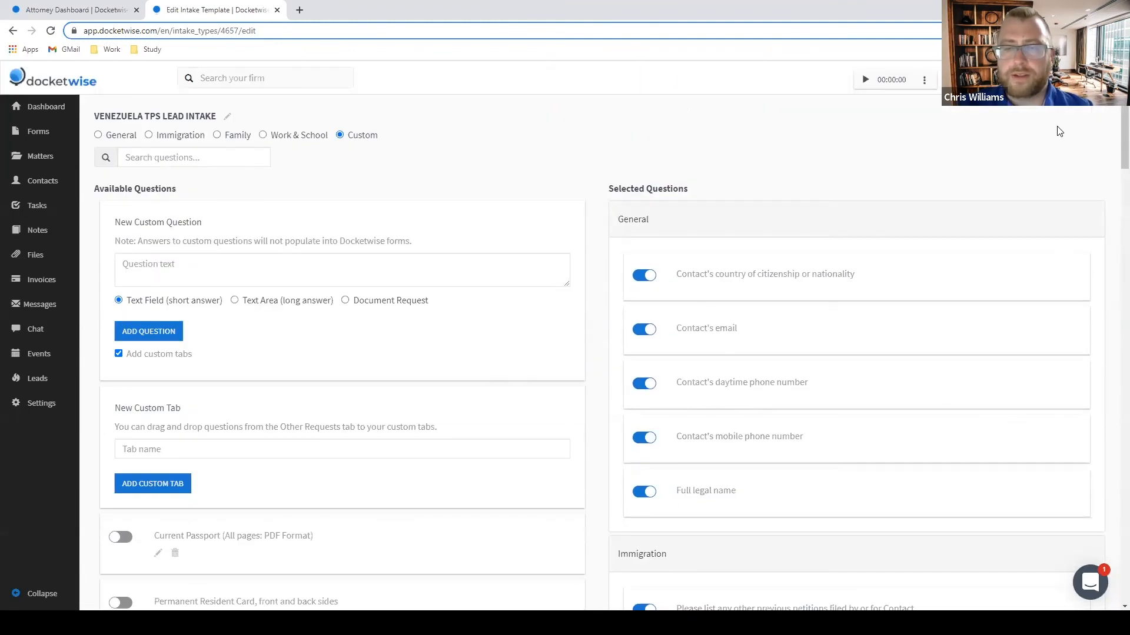
Return to the dashboard and start a new smart form from Create New.
{"action": "left_click", "coordinate": [47, 108]}
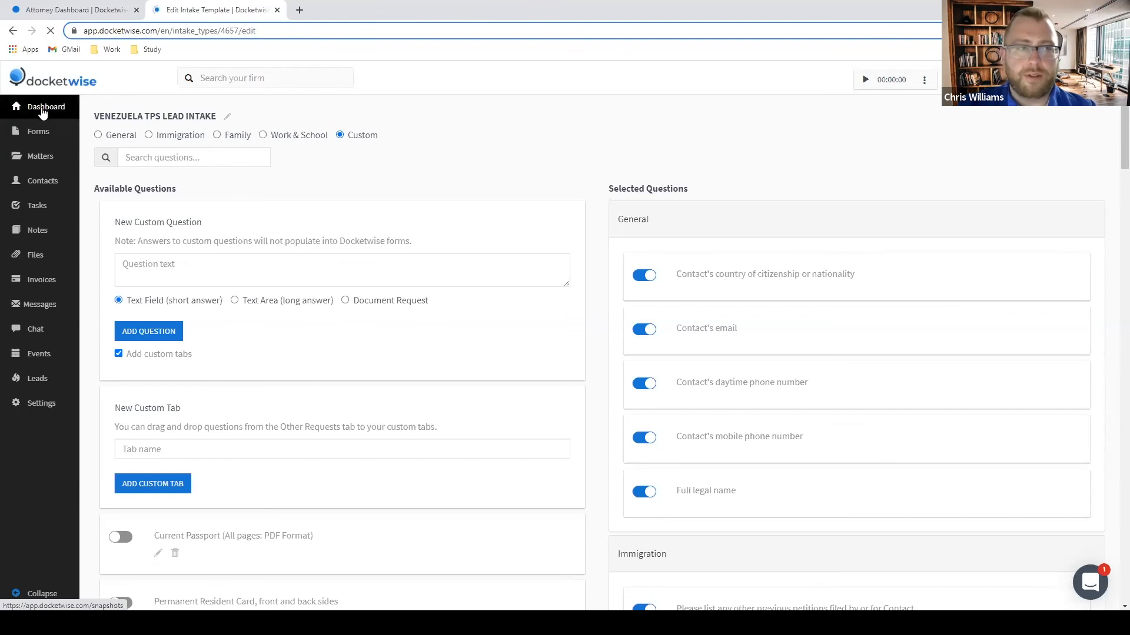
{"action": "left_click", "coordinate": [1038, 142]}
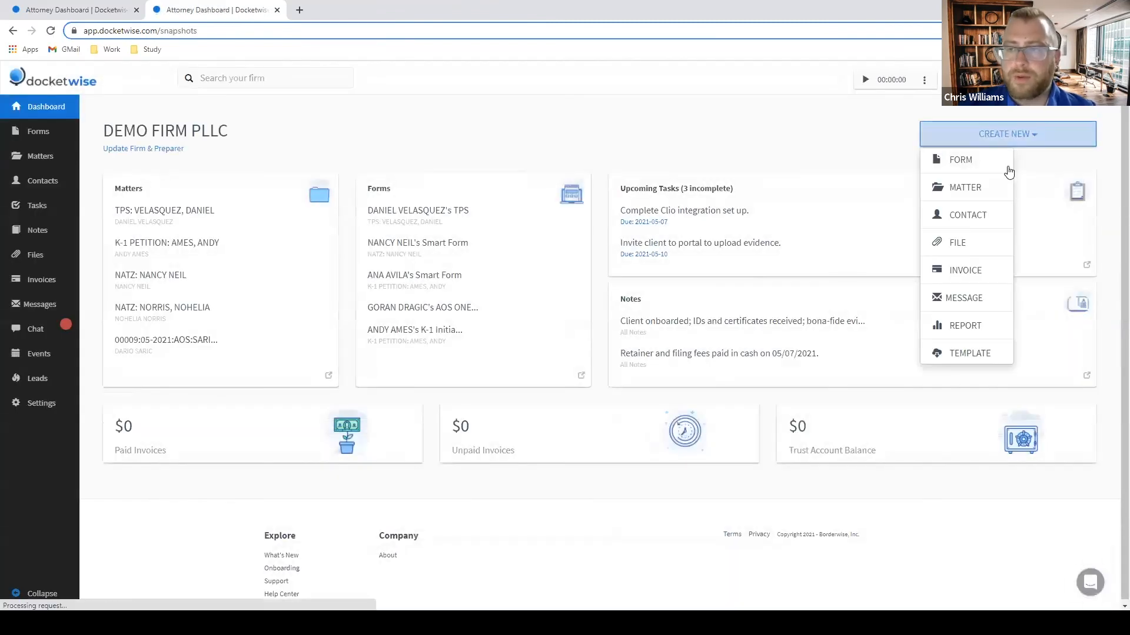
{"action": "left_click", "coordinate": [959, 214]}
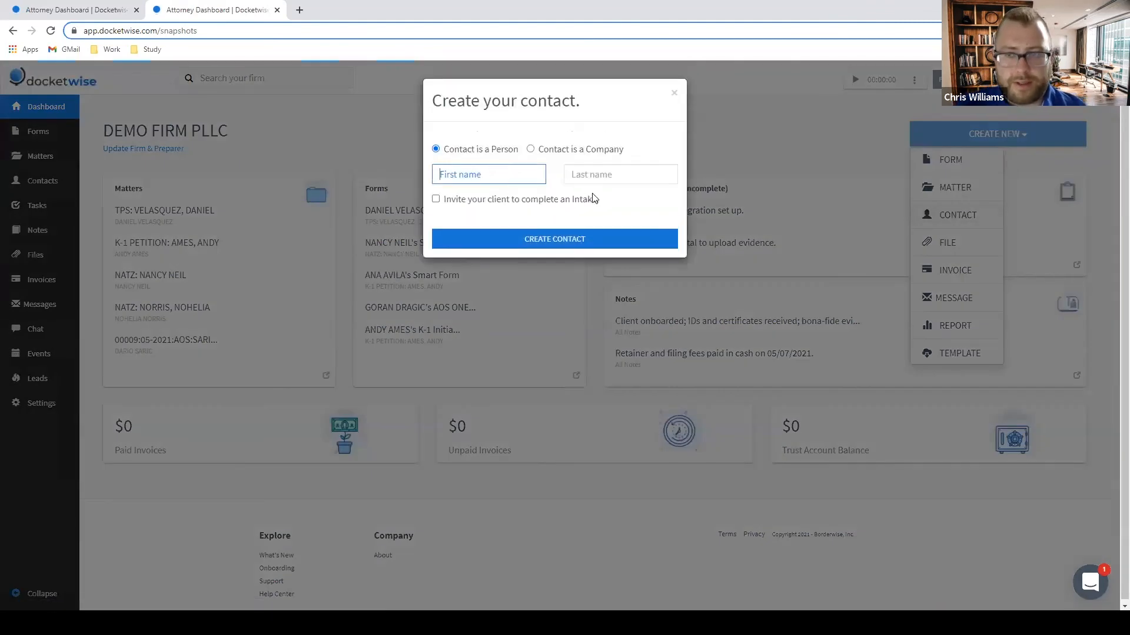
{"action": "left_click", "coordinate": [953, 161]}
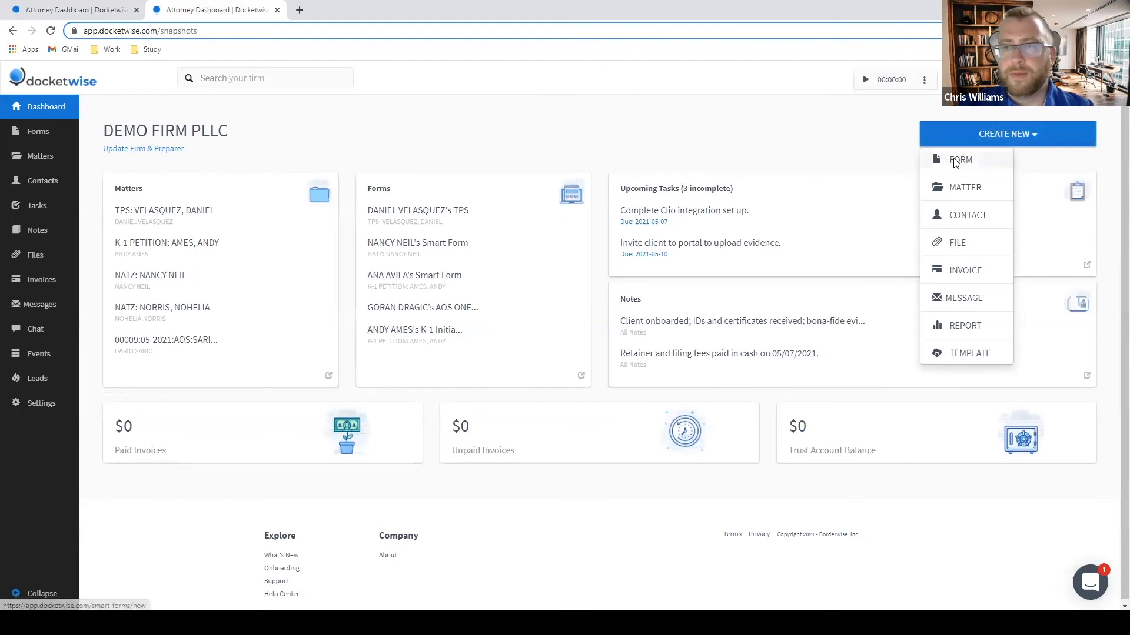
{"action": "left_click", "coordinate": [959, 159]}
Choose the VENEZUELA TPS LEAD INTAKE template for the new form.
{"action": "left_click", "coordinate": [427, 226]}
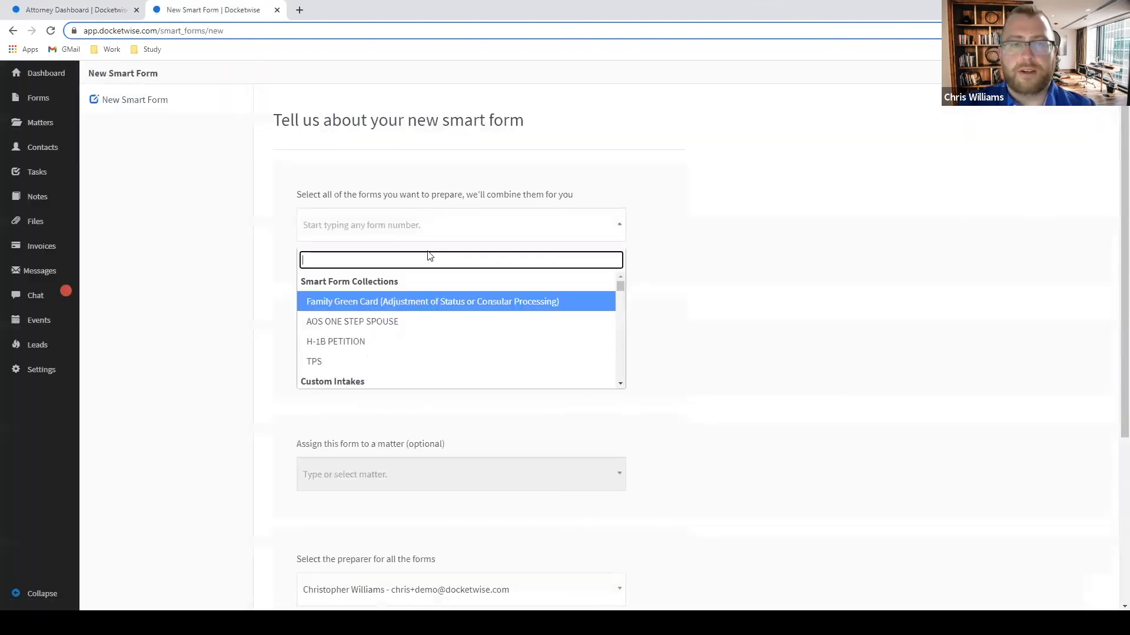
{"action": "scroll", "coordinate": [426, 306], "scroll_direction": "down", "scroll_amount": 1}
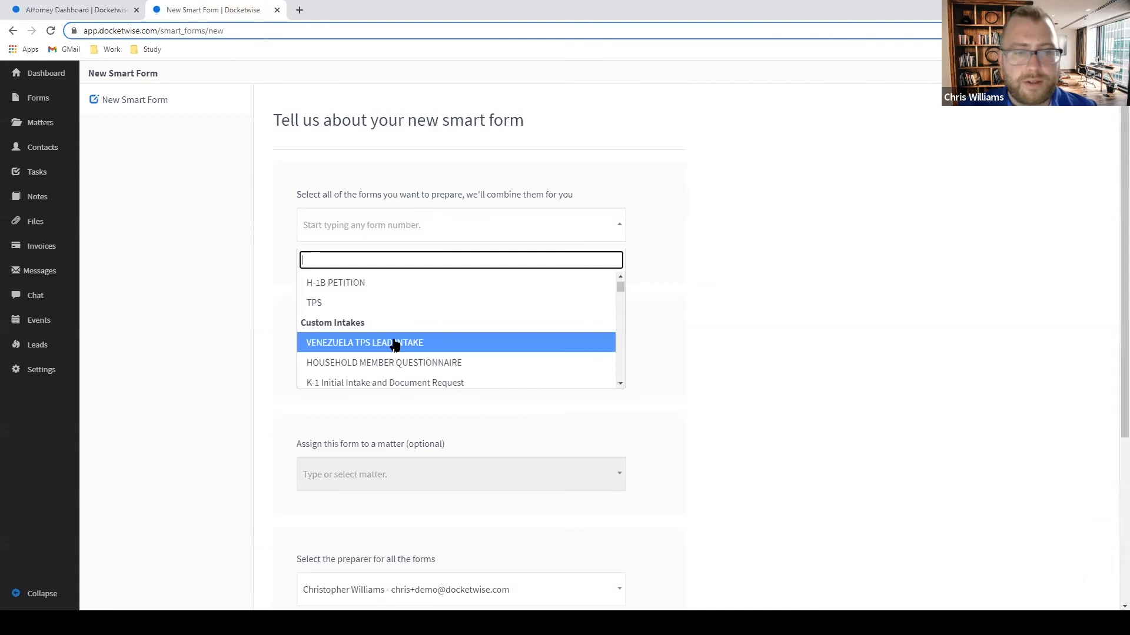
{"action": "left_click", "coordinate": [399, 344]}
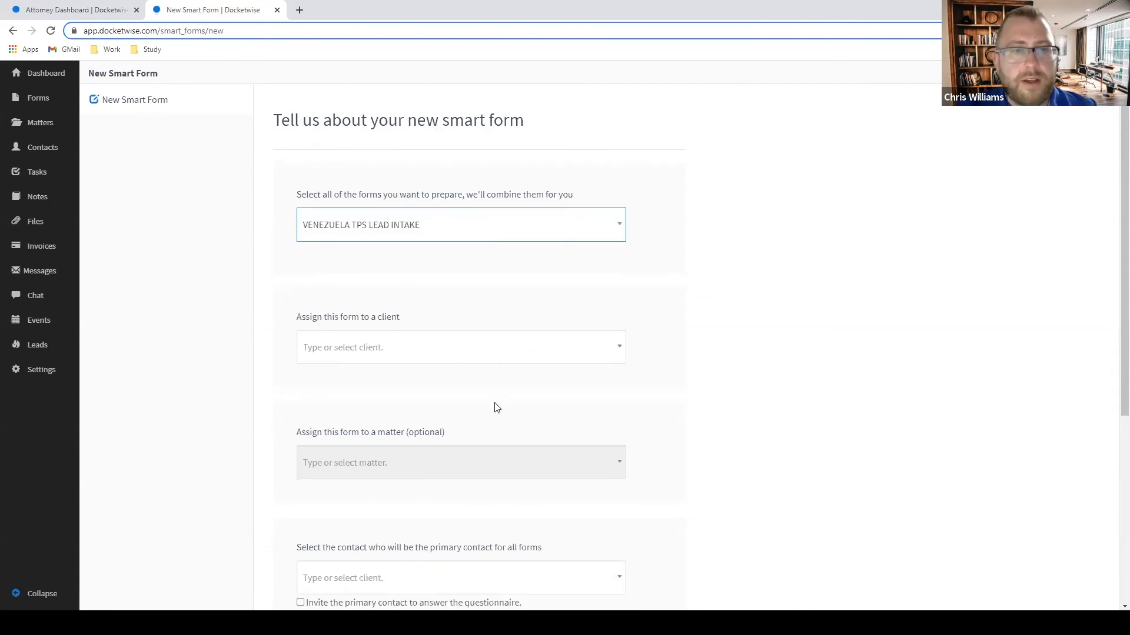
Assign the demo client as both client and primary contact, then create the form.
{"action": "left_click", "coordinate": [419, 349]}
{"action": "type", "text": "dani"}
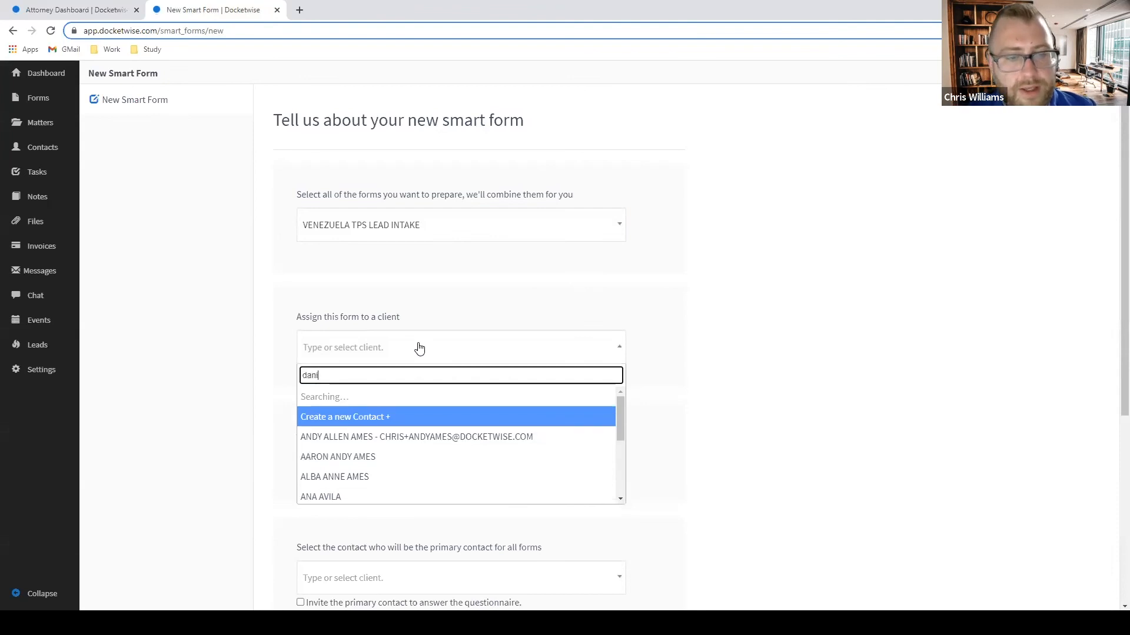
{"action": "type", "text": "el"}
{"action": "left_click", "coordinate": [379, 395]}
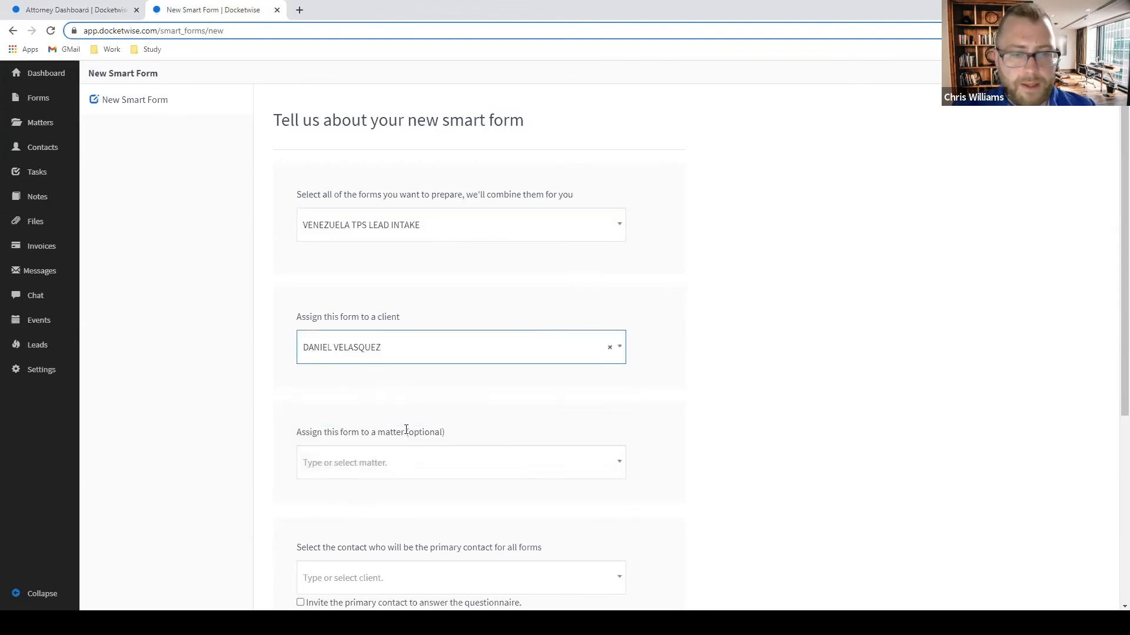
{"action": "scroll", "coordinate": [404, 429], "scroll_direction": "down", "scroll_amount": 4}
{"action": "left_click", "coordinate": [453, 347]}
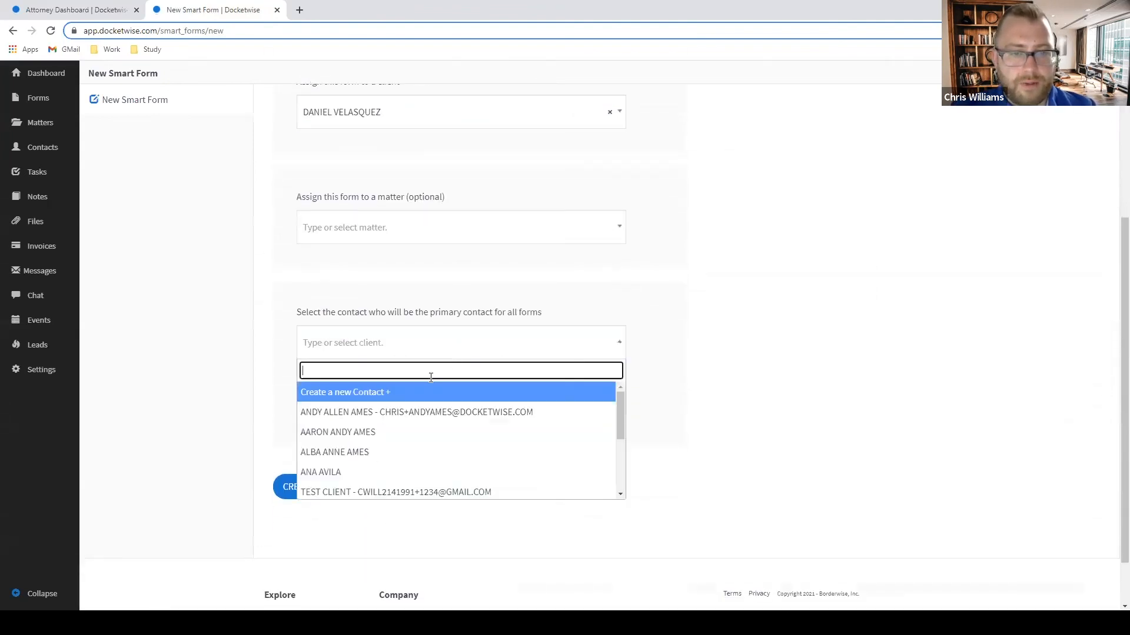
{"action": "type", "text": "dani"}
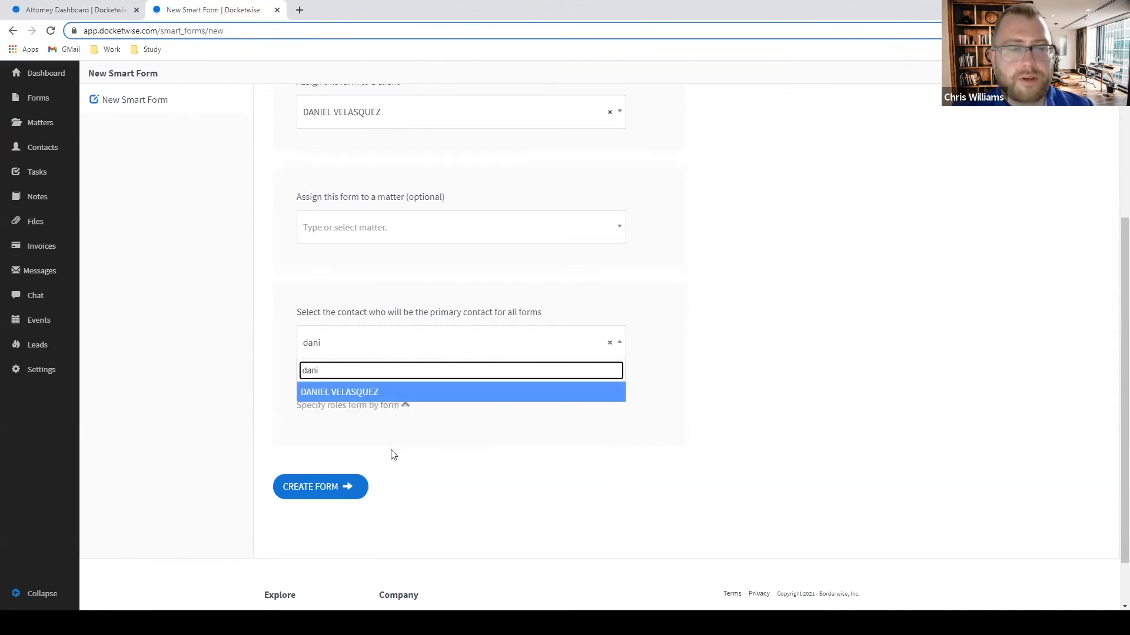
{"action": "left_click", "coordinate": [408, 394]}
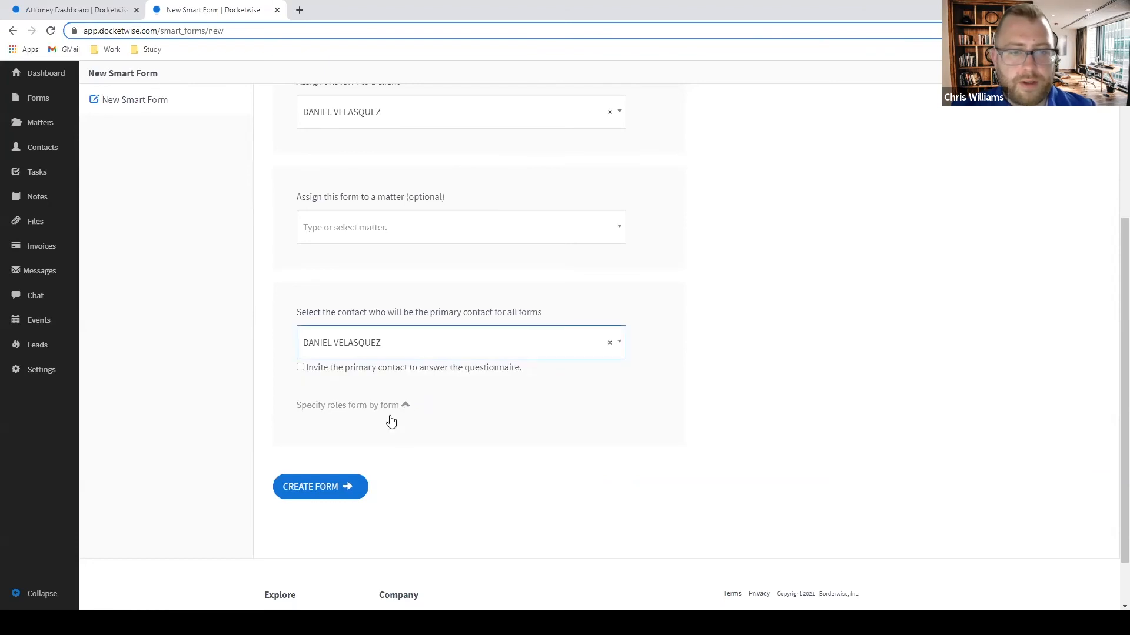
{"action": "left_click", "coordinate": [346, 476]}
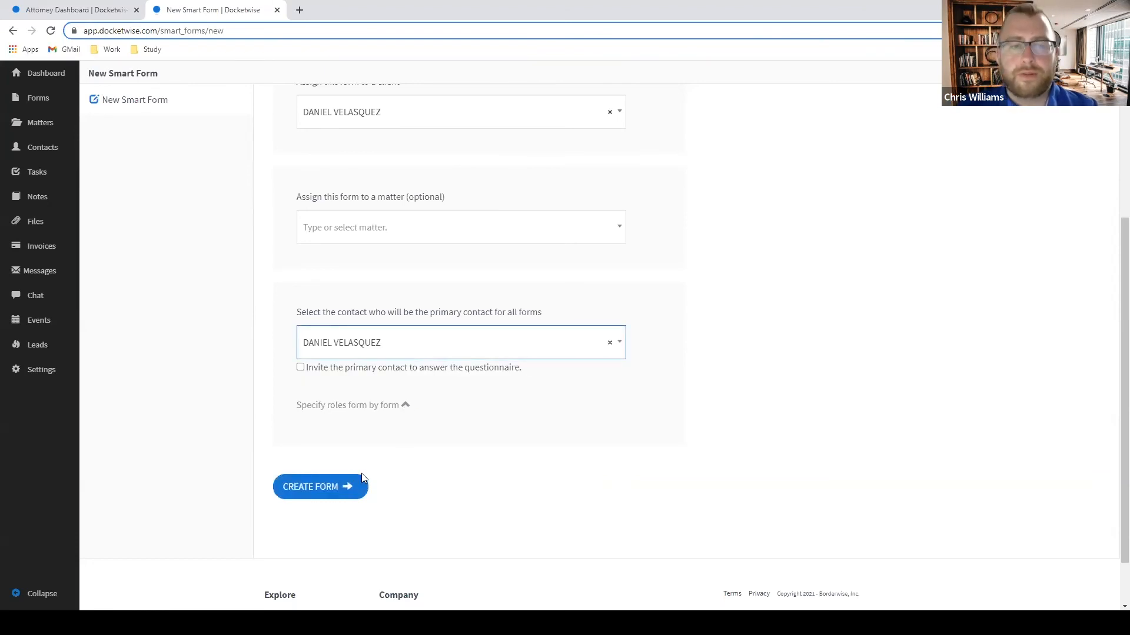
{"action": "left_click", "coordinate": [338, 496]}
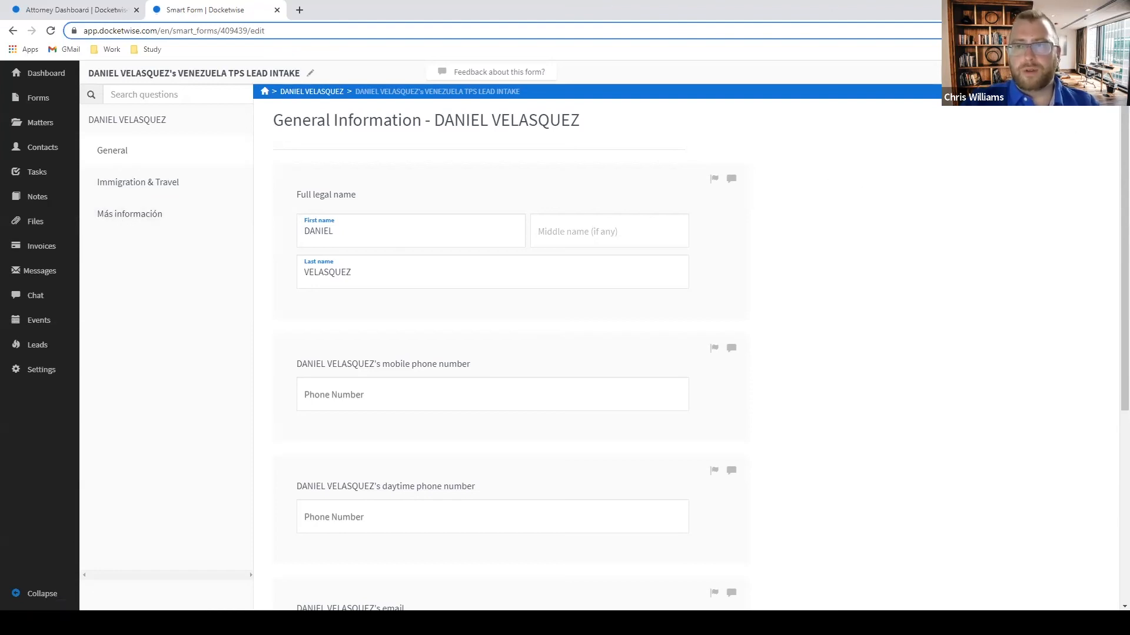
Translate the smart form to EN ESPAÑOL and go to the Más información section.
{"action": "left_click", "coordinate": [1038, 100]}
{"action": "left_click", "coordinate": [1034, 176]}
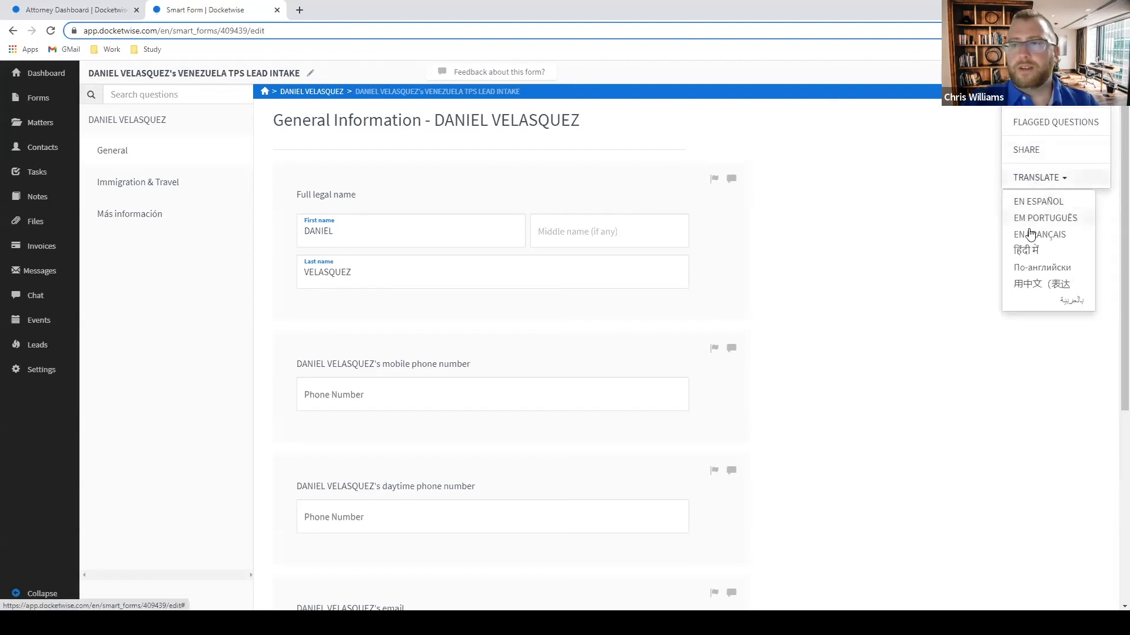
{"action": "left_click", "coordinate": [1029, 204]}
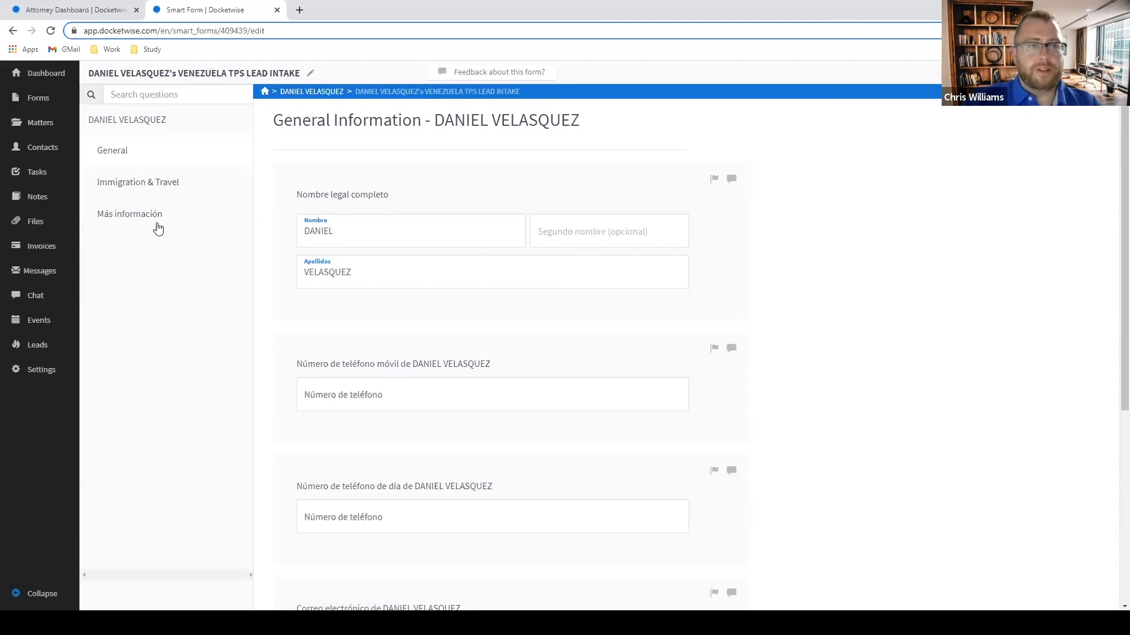
{"action": "left_click", "coordinate": [135, 224]}
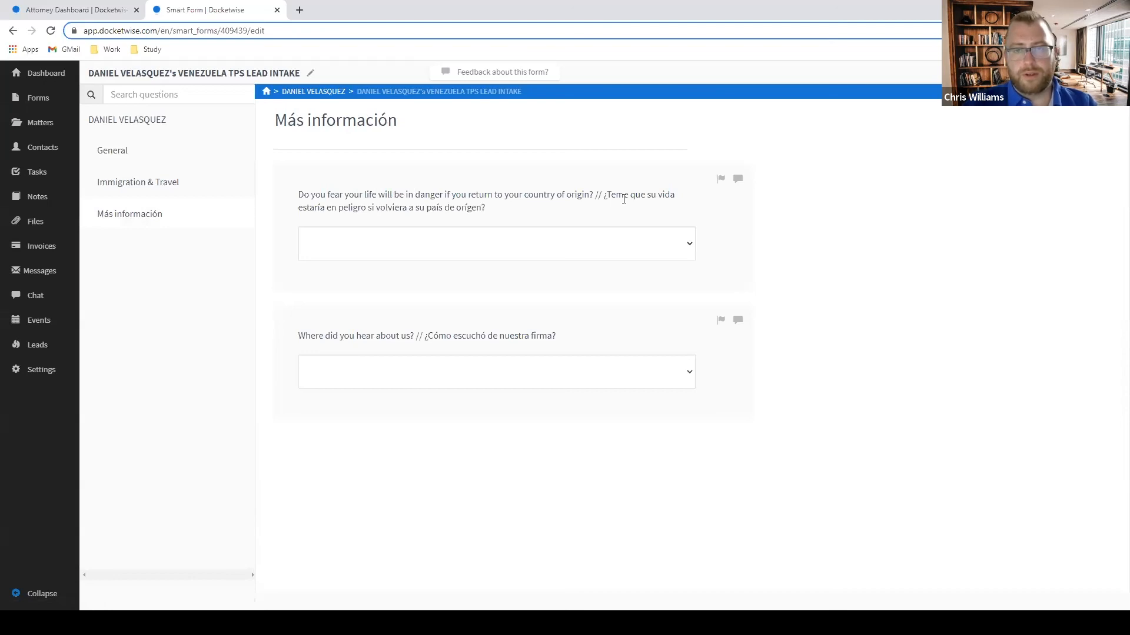
Pick Yes/Sí in the fear-of-return dropdown and FB Ad in the source dropdown.
{"action": "left_click_drag", "start_coordinate": [603, 194], "coordinate": [521, 216]}
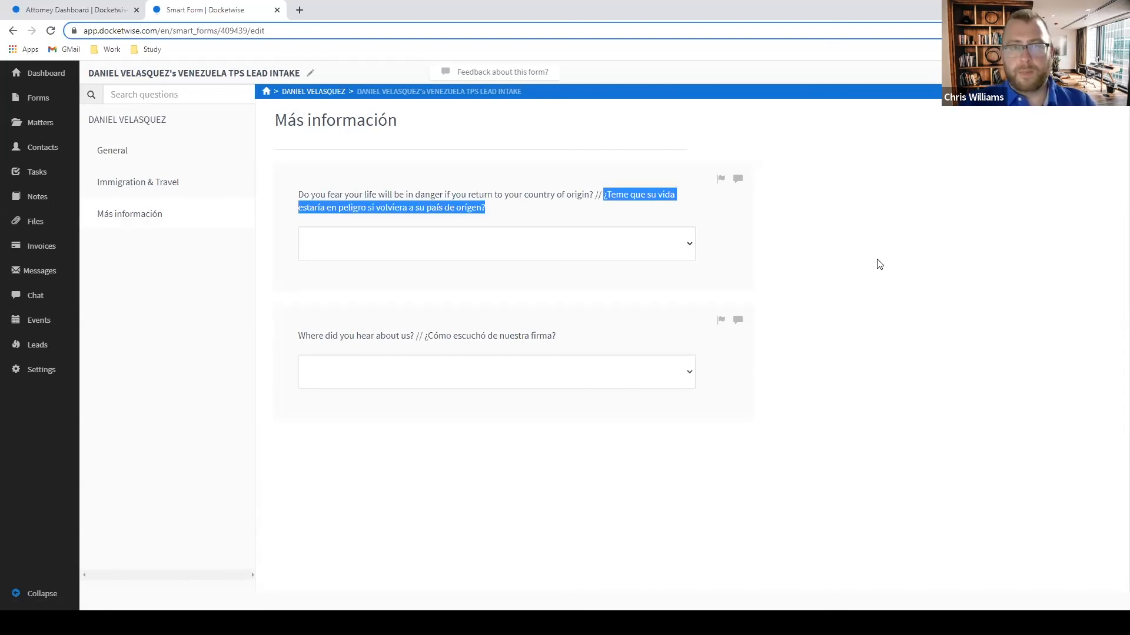
{"action": "left_click", "coordinate": [519, 250]}
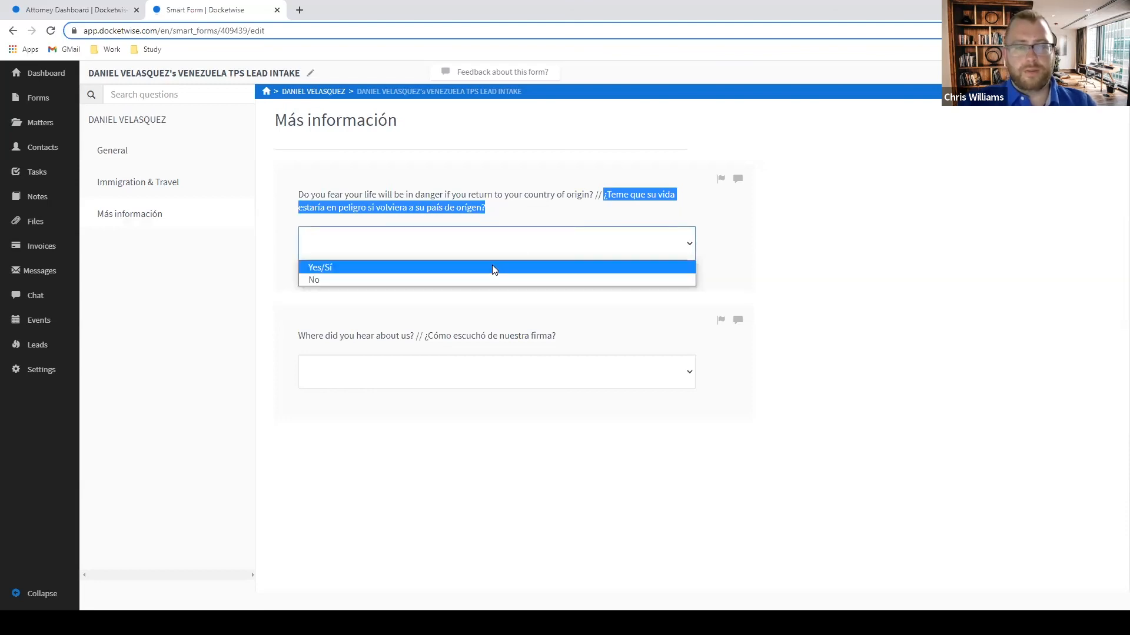
{"action": "left_click", "coordinate": [493, 269]}
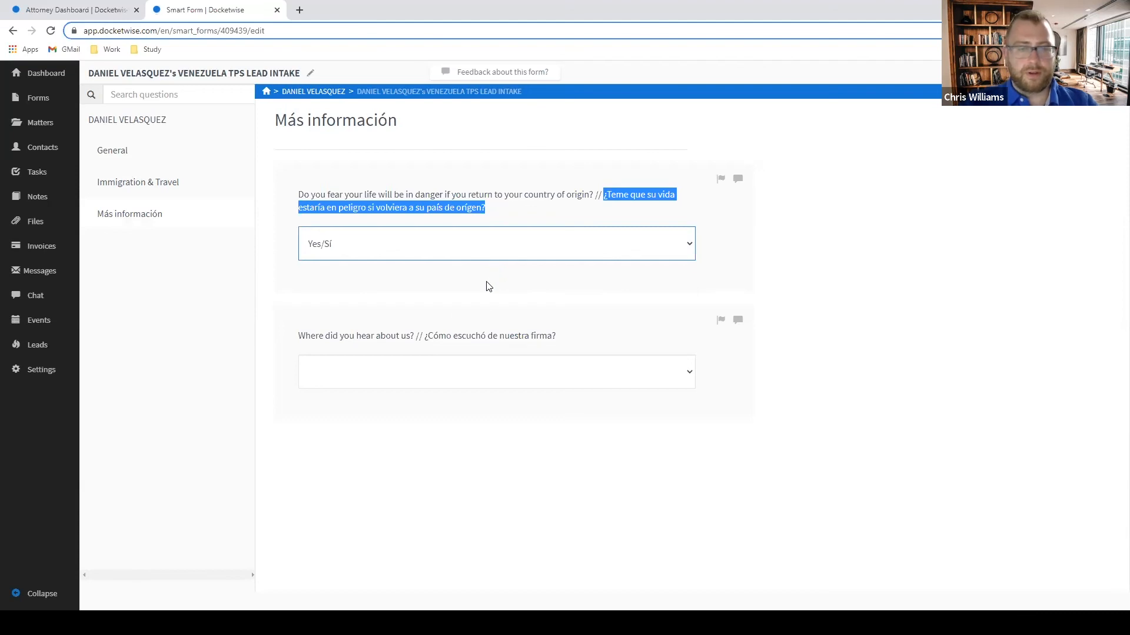
{"action": "left_click", "coordinate": [496, 383]}
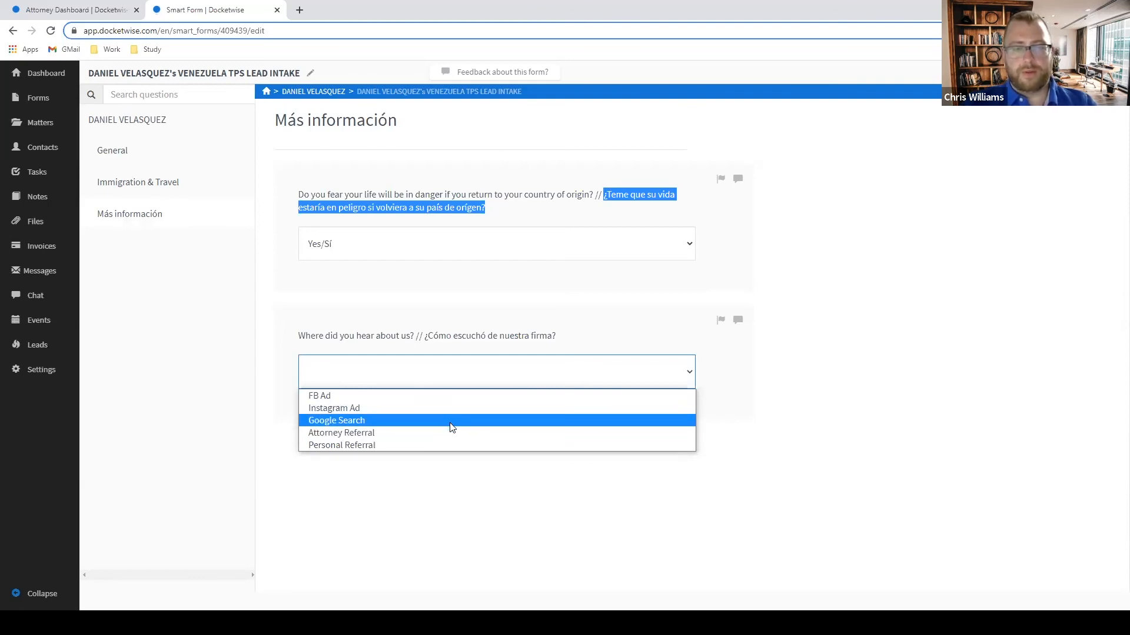
{"action": "left_click", "coordinate": [401, 394]}
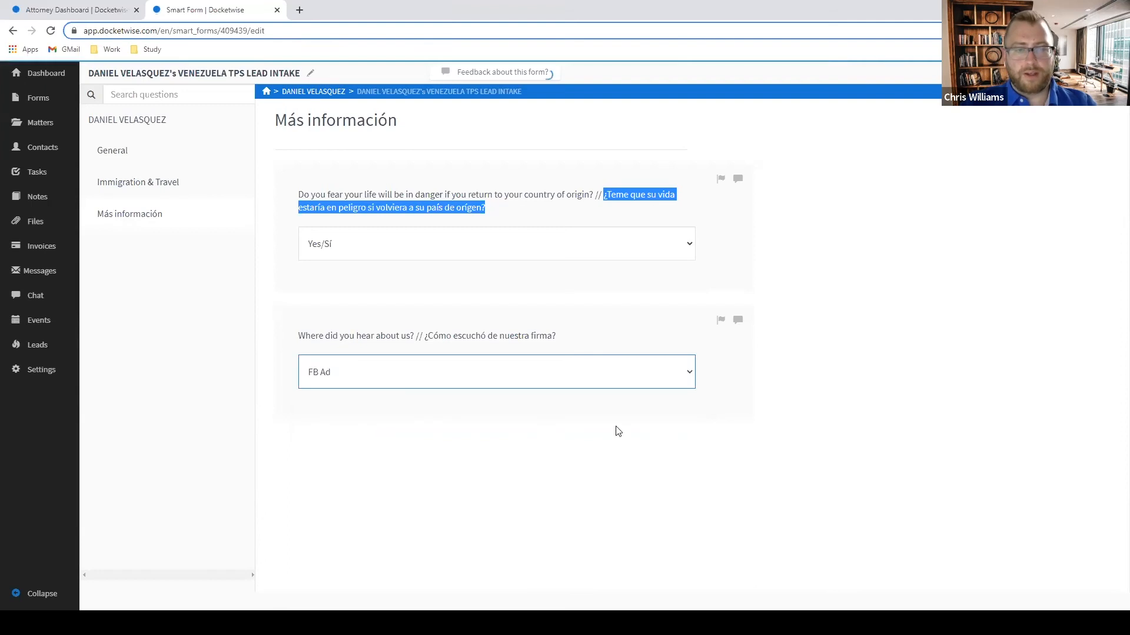
{"action": "left_click", "coordinate": [638, 432]}
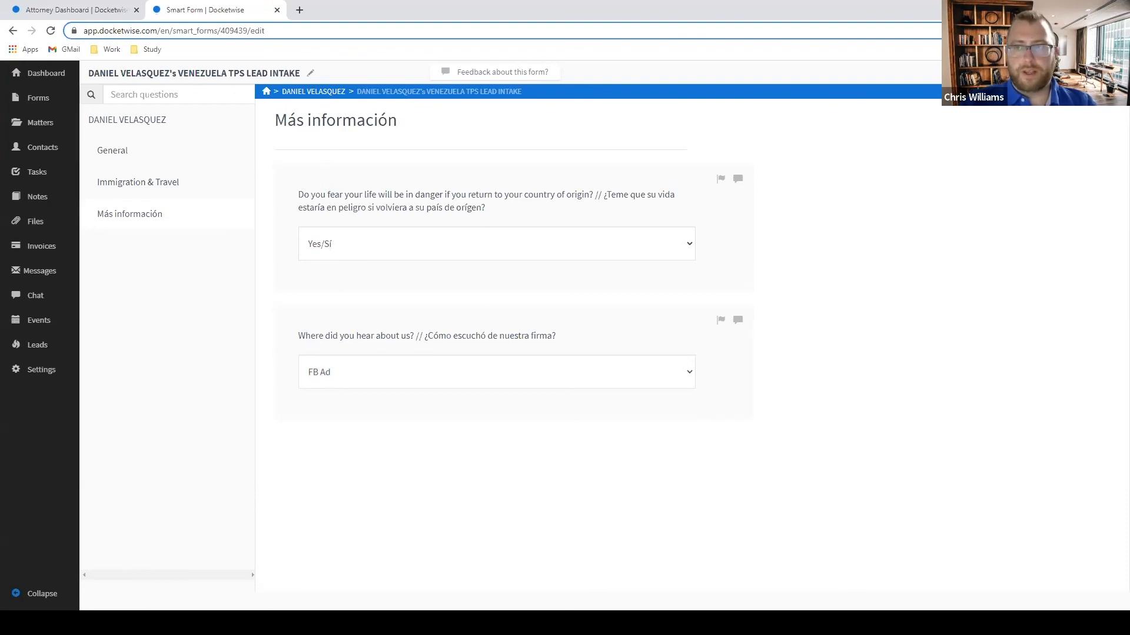
Open the client's contact overview and highlight the carried-over answers: Fear of Return? Yes/Sí and Source FB Ad.
{"action": "left_click", "coordinate": [312, 93]}
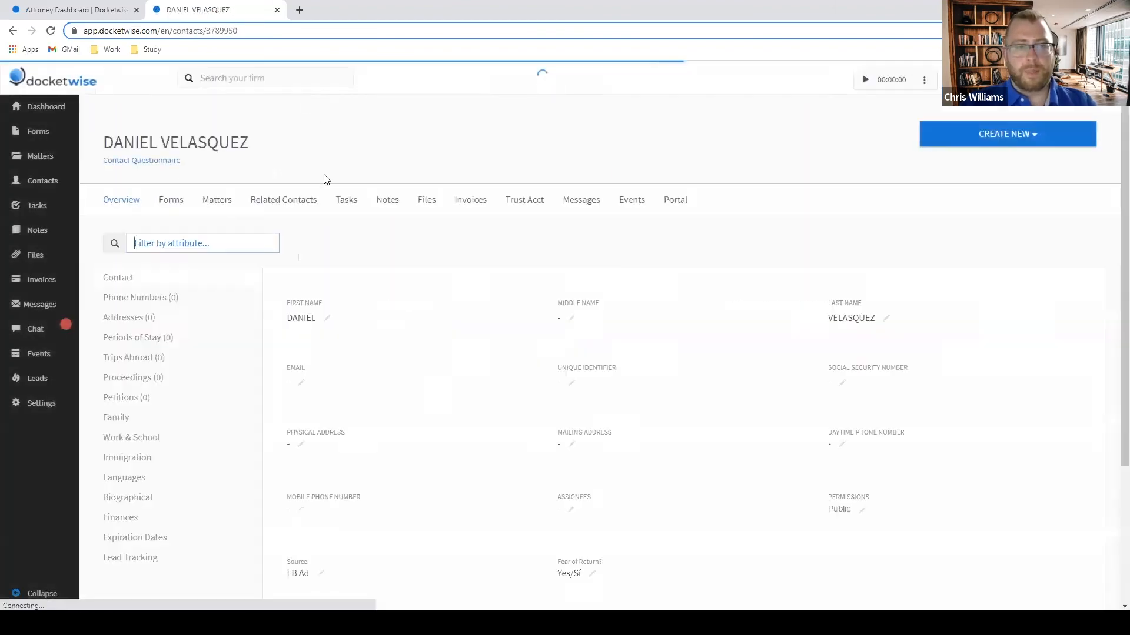
{"action": "scroll", "coordinate": [377, 354], "scroll_direction": "down", "scroll_amount": 2}
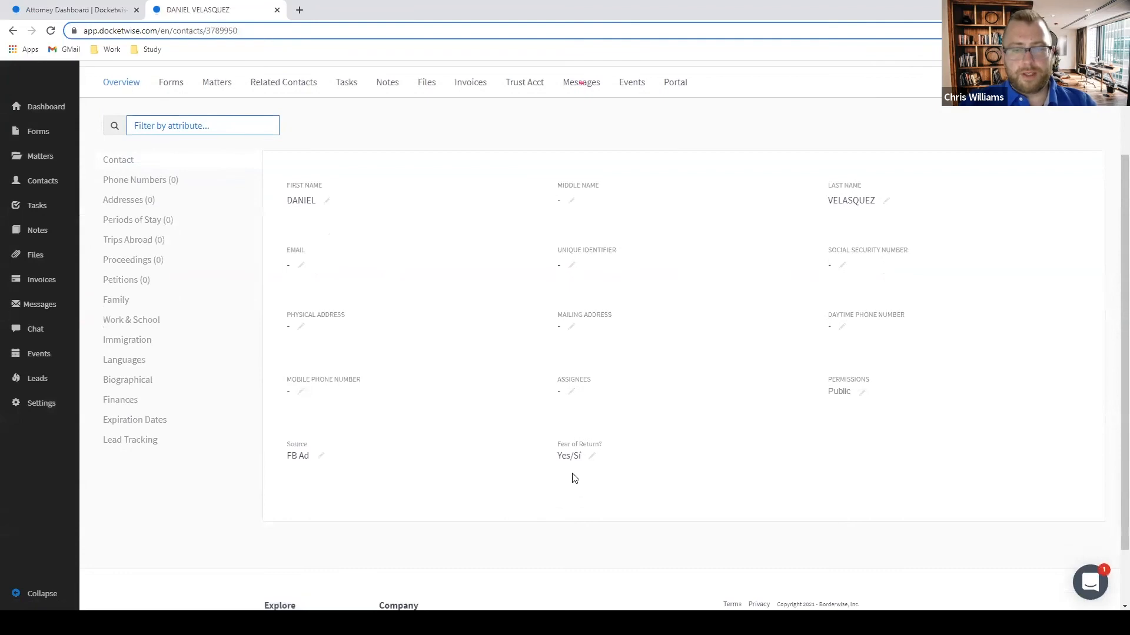
{"action": "left_click_drag", "start_coordinate": [557, 443], "coordinate": [609, 462]}
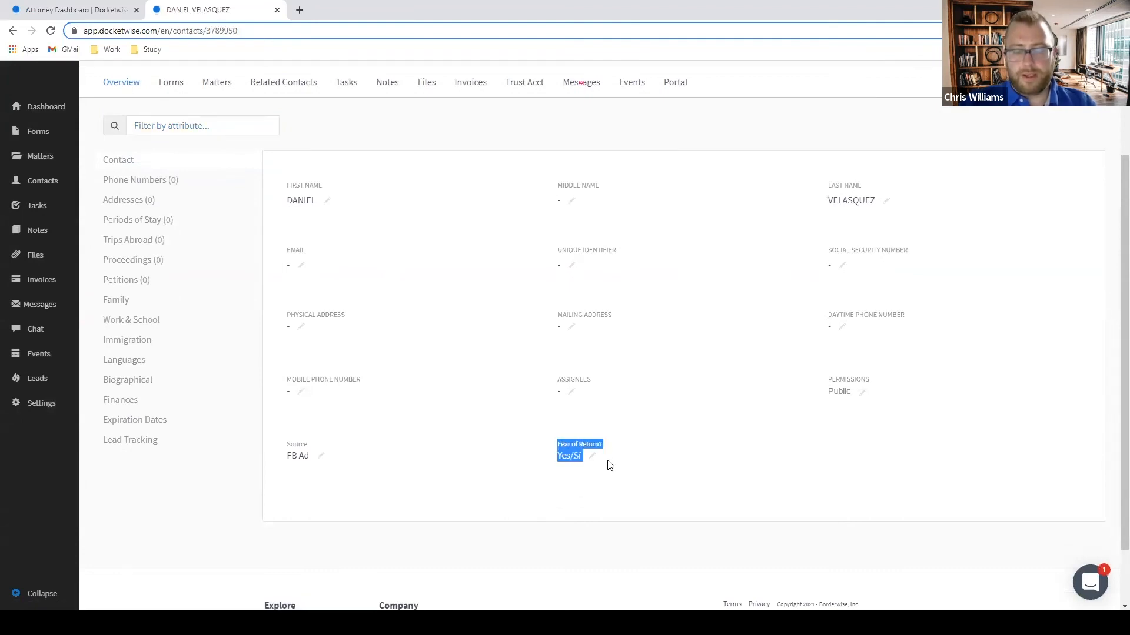
{"action": "left_click", "coordinate": [603, 487]}
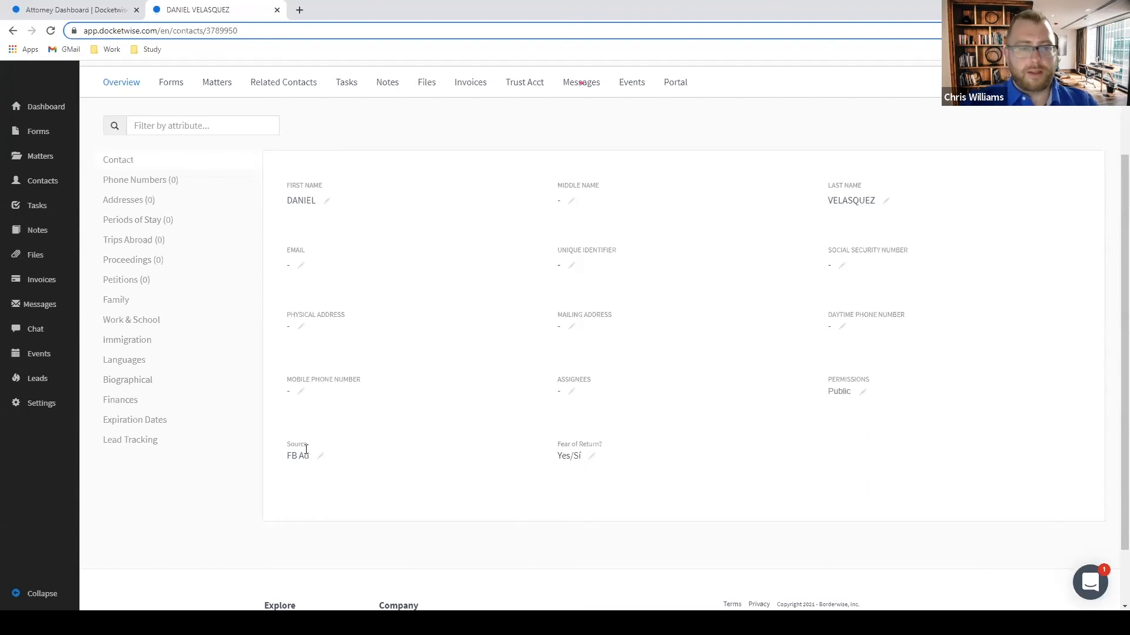
{"action": "left_click_drag", "start_coordinate": [287, 442], "coordinate": [312, 458]}
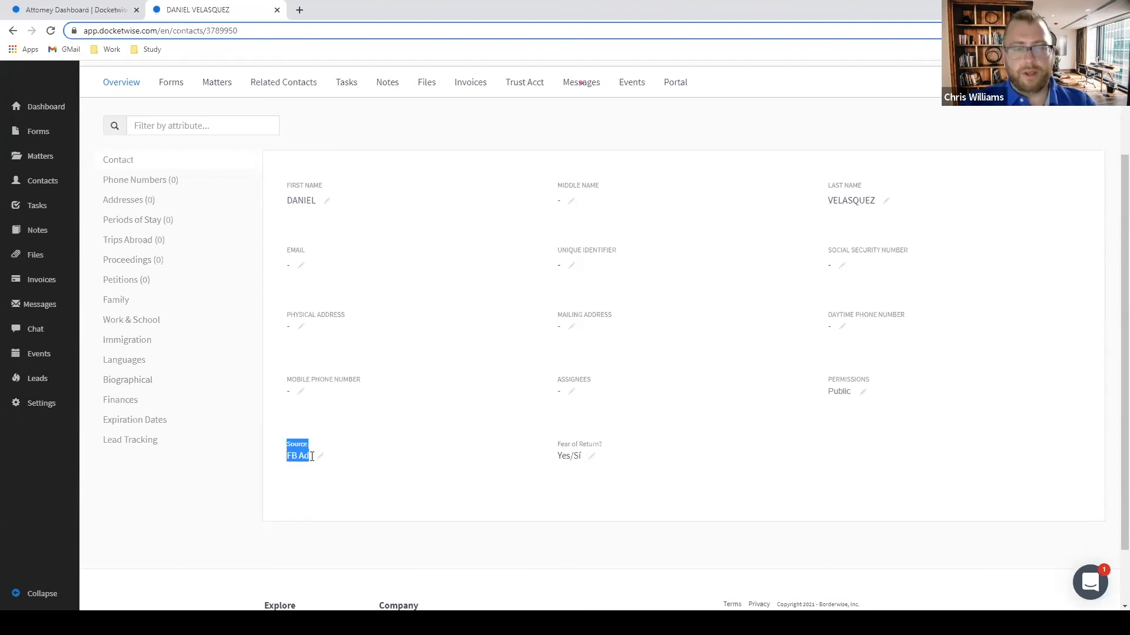
{"action": "left_click", "coordinate": [360, 455]}
{"action": "left_click_drag", "start_coordinate": [311, 457], "coordinate": [289, 443]}
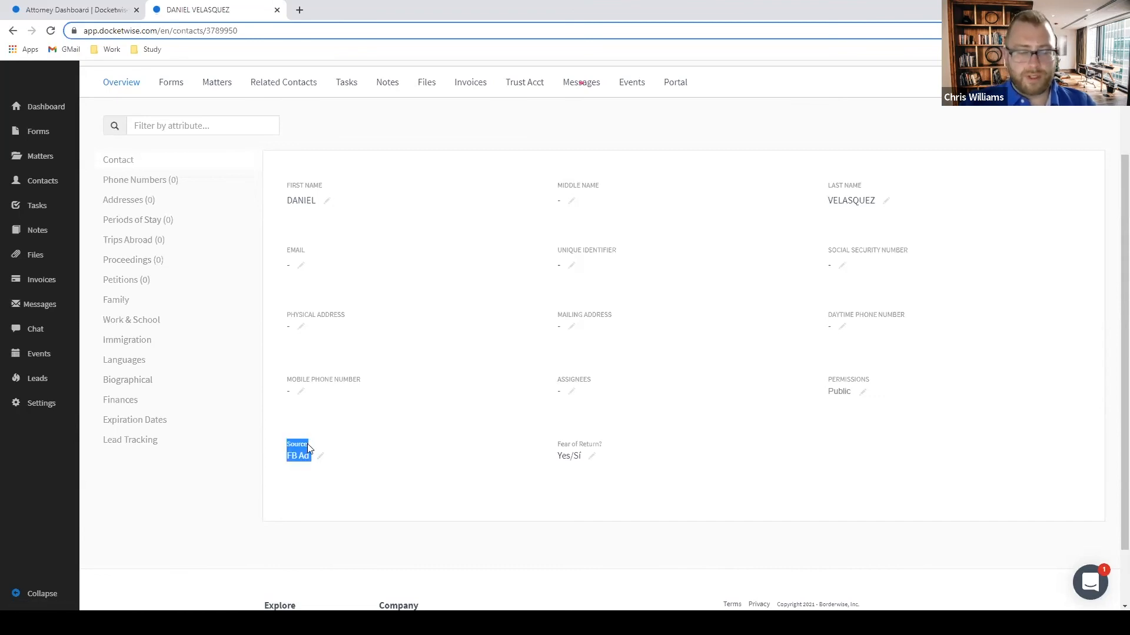